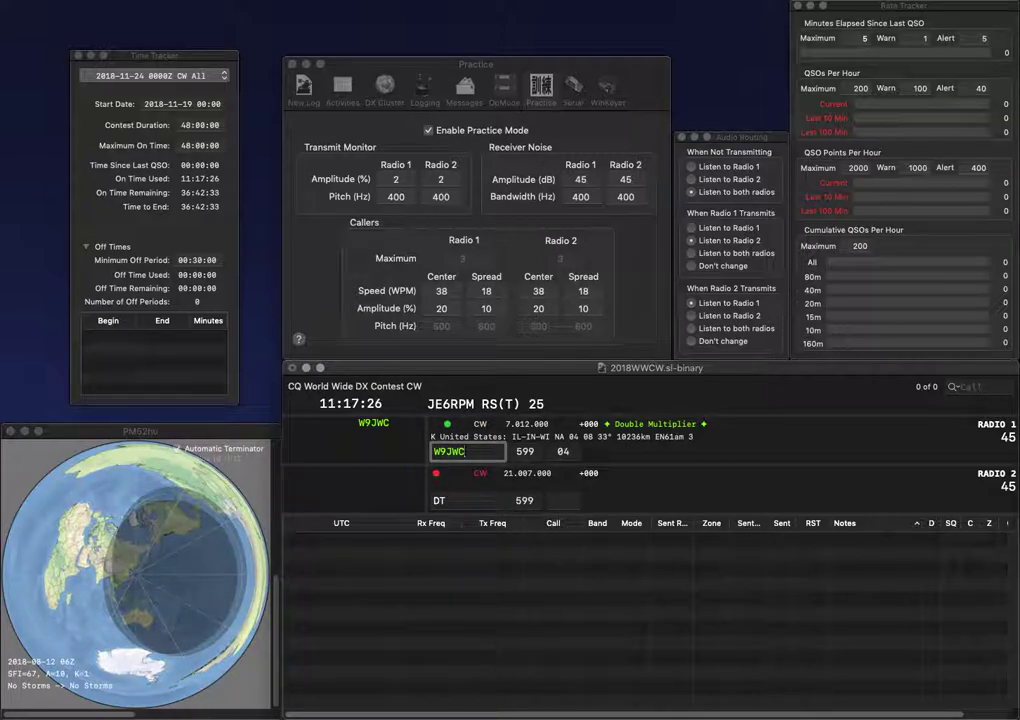
pyautogui.press('Return')
pyautogui.write('W3B')
pyautogui.press('Return')
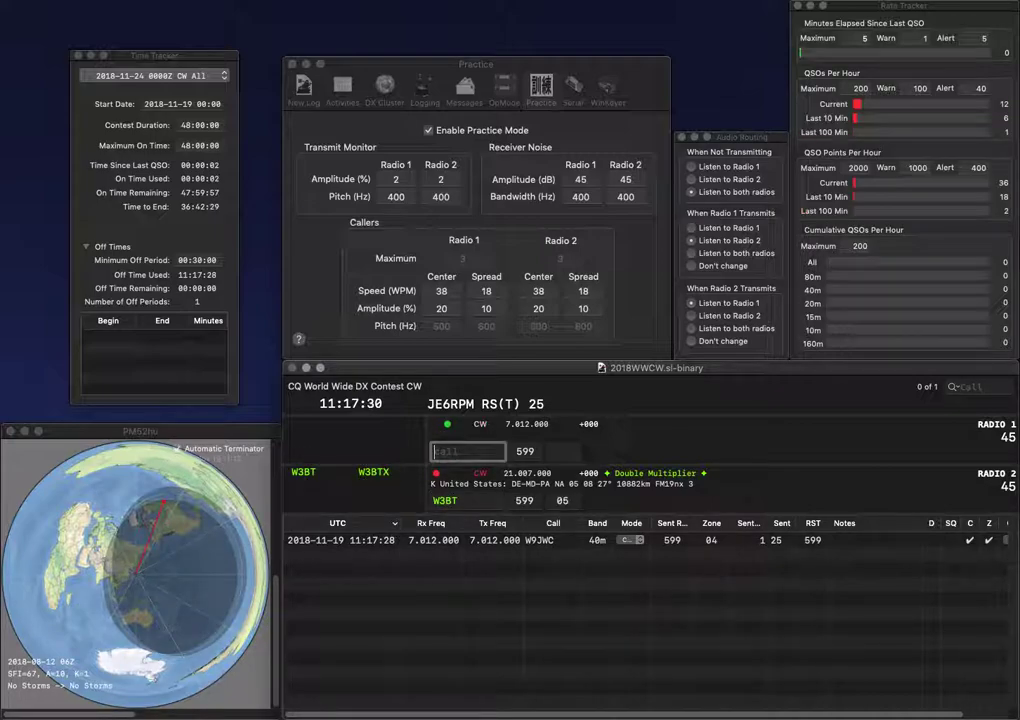
pyautogui.write('N2DSW')
pyautogui.press('Return')
pyautogui.press('Return')
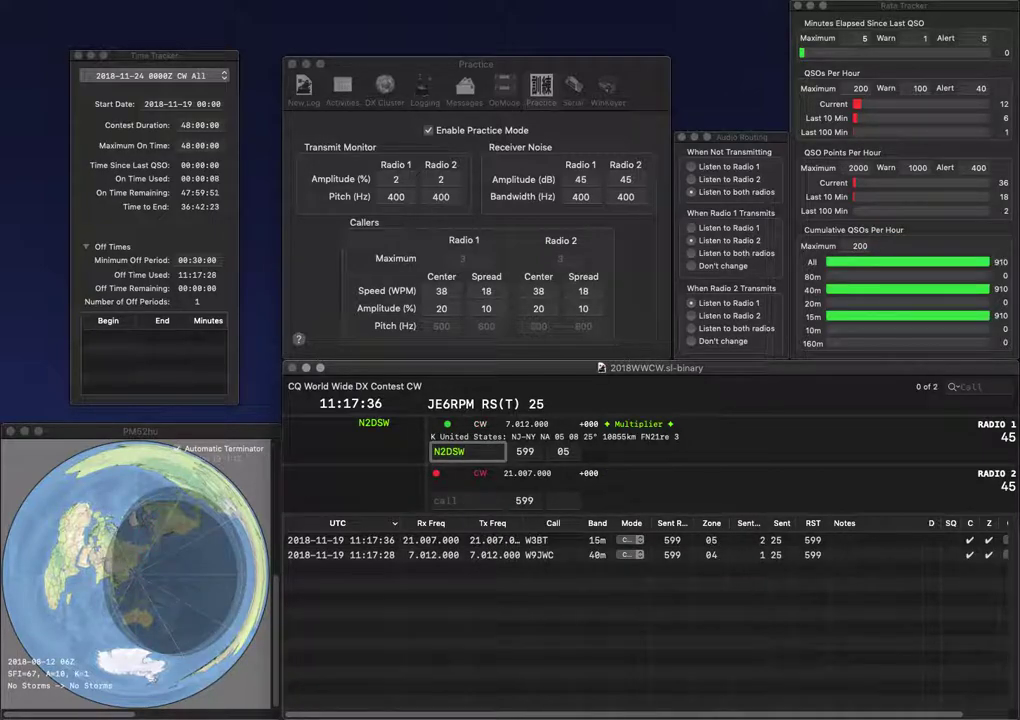
pyautogui.press('Return')
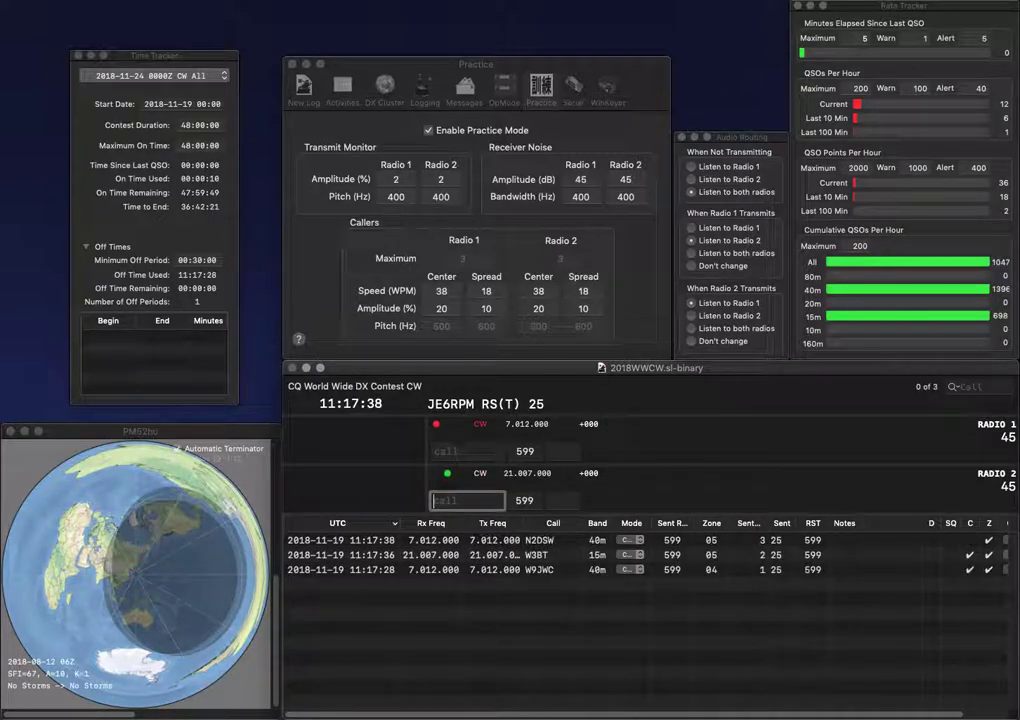
pyautogui.write('SP9GFI')
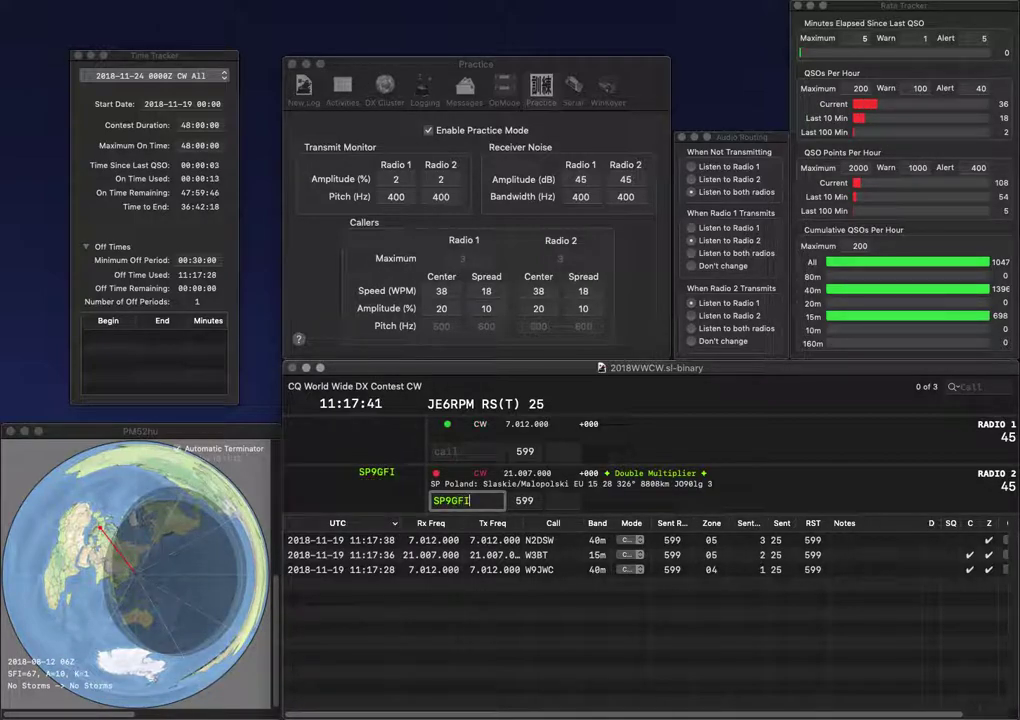
pyautogui.press('Return')
pyautogui.write('YU1EA')
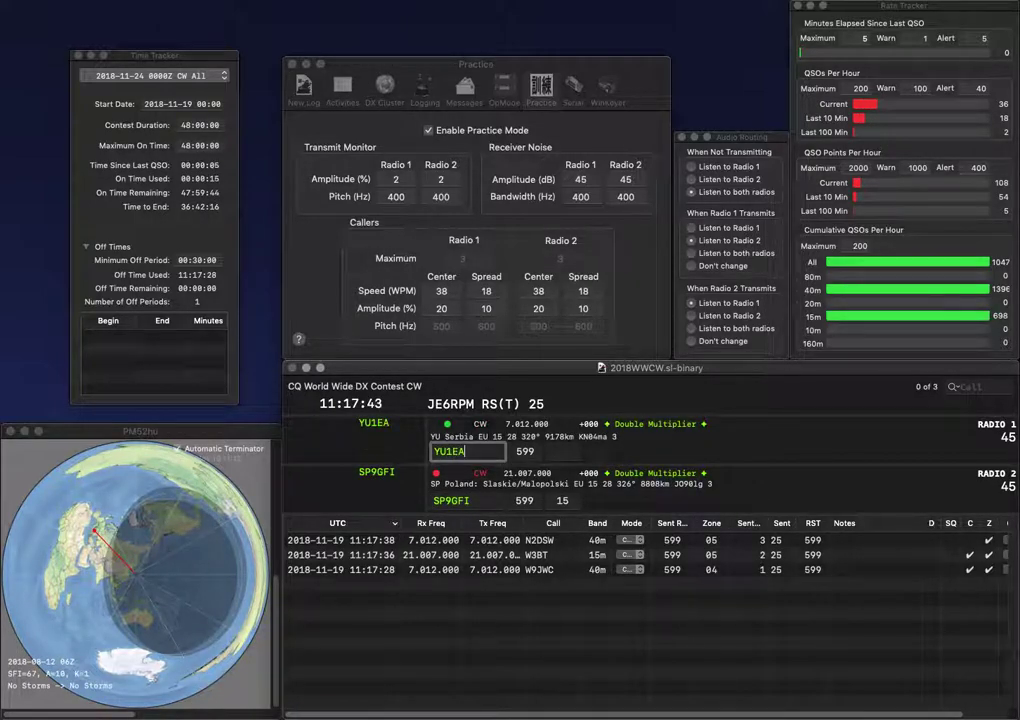
pyautogui.press('Return')
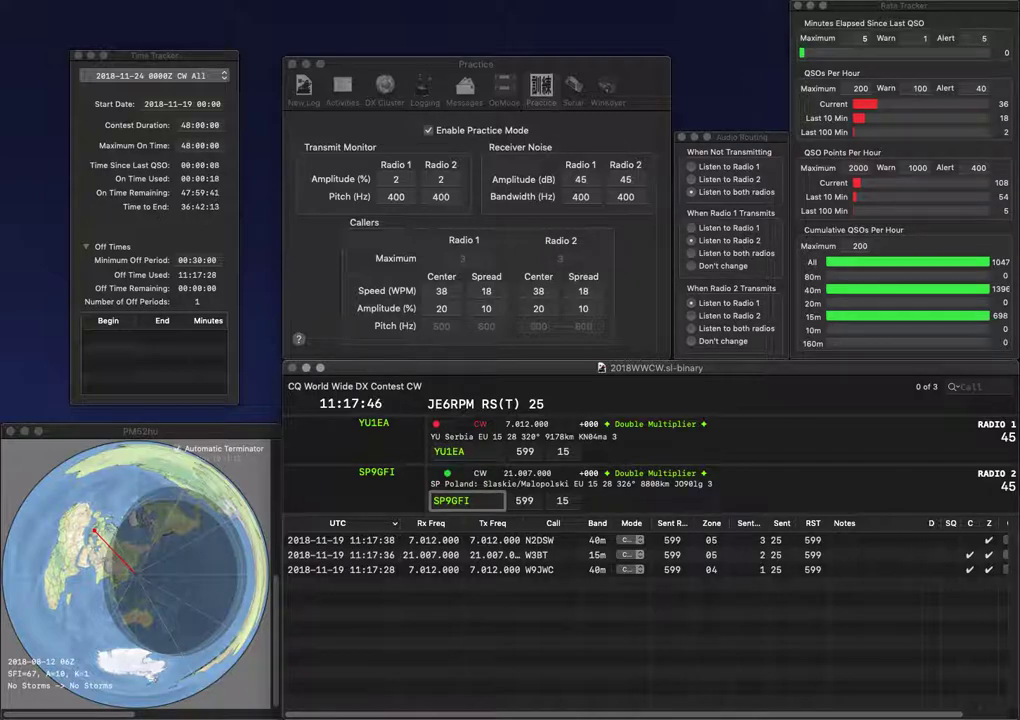
pyautogui.press('Return')
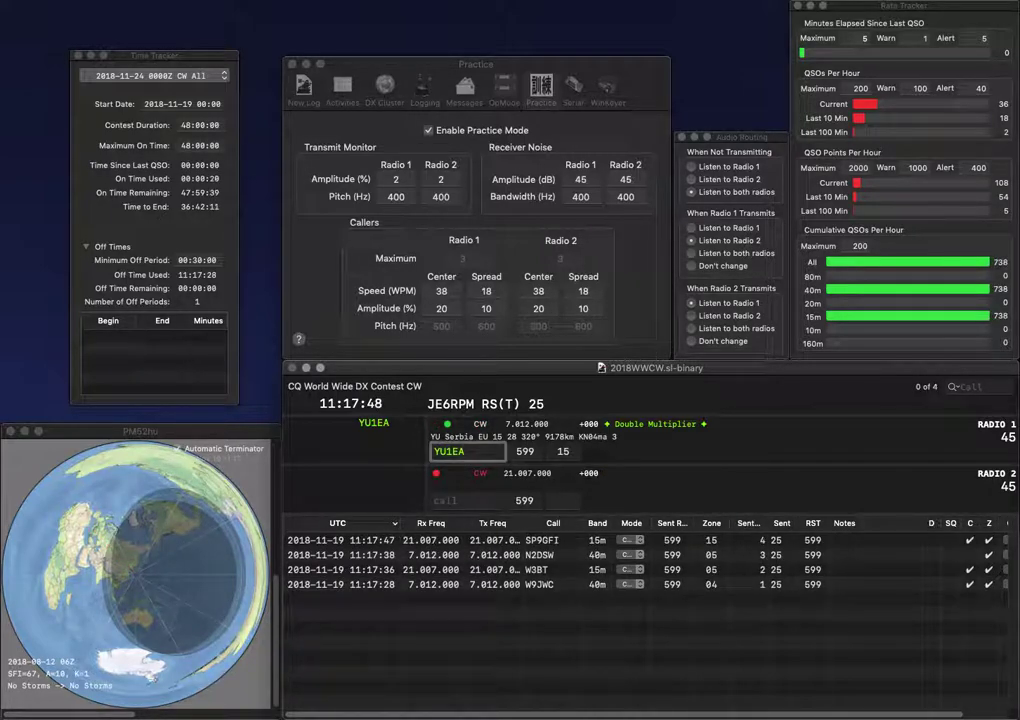
pyautogui.press('Return')
# Enter LA6ZP on Radio 2 and the partial call JE2 on Radio 1, and log the LA6ZP contact.
pyautogui.write('LA6ZP')
pyautogui.press('Return')
pyautogui.write('JE2')
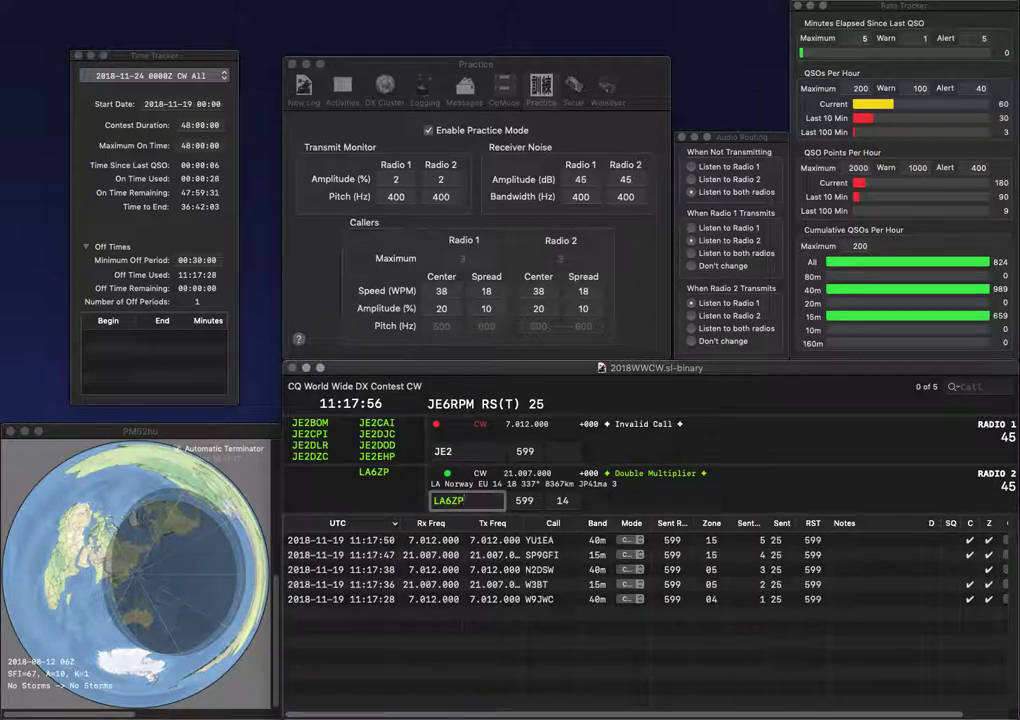
pyautogui.press('Return')
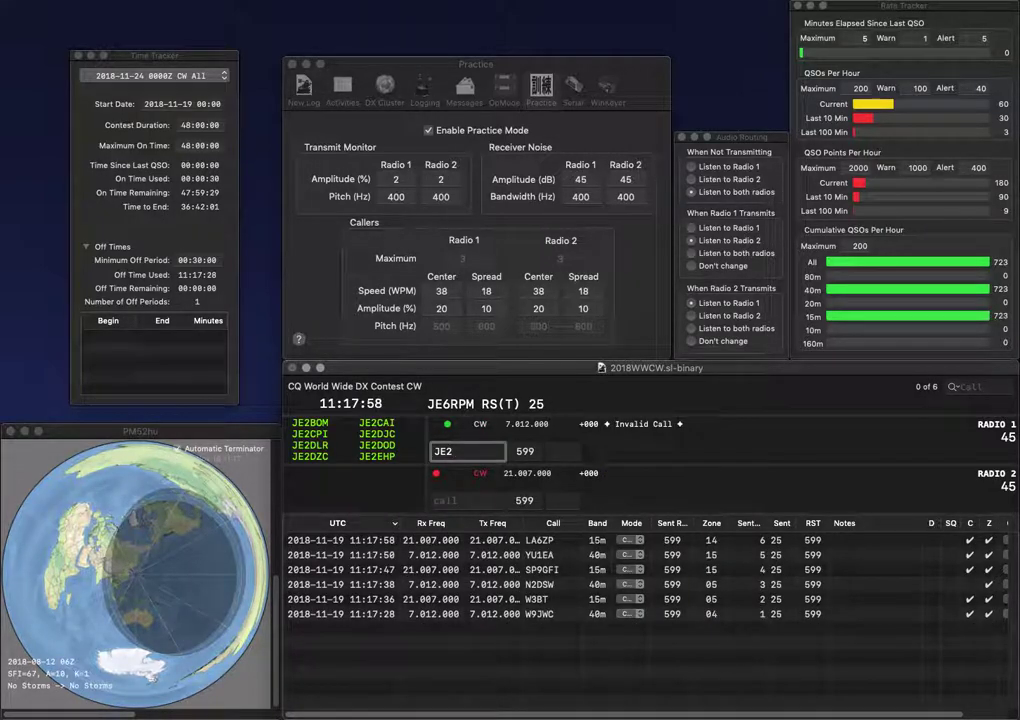
# Keep the Radio 1 partial call as JE2 and enter the partial call WW on Radio 2.
pyautogui.write('C')
pyautogui.press('BackSpace')
pyautogui.write('C')
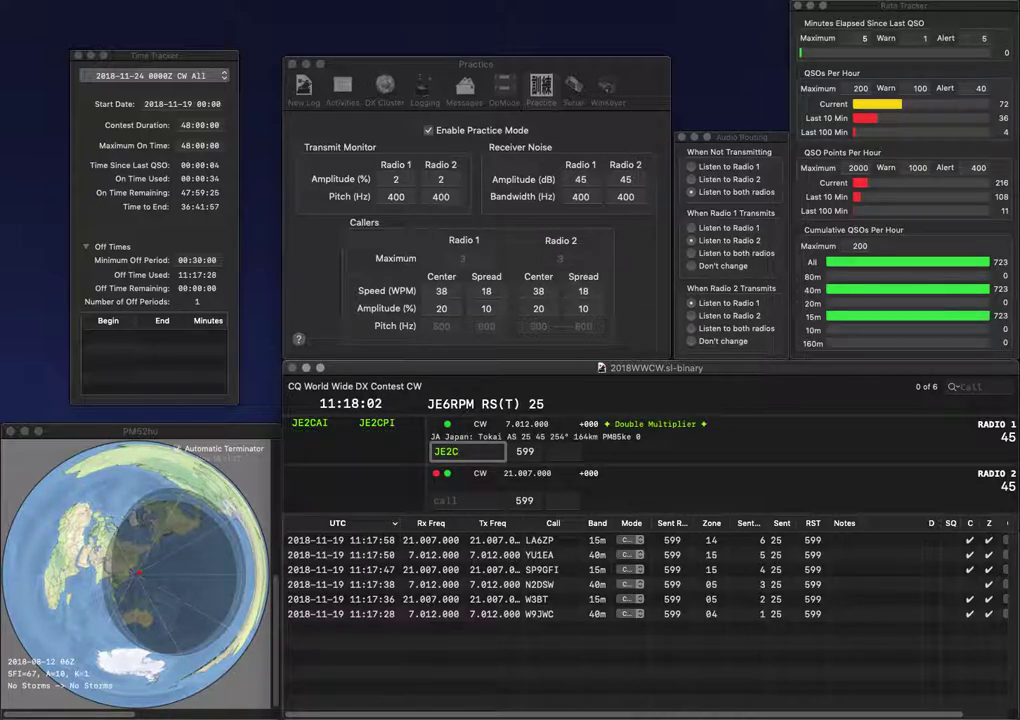
pyautogui.press('BackSpace')
pyautogui.press('Tab')
pyautogui.write('WW')
pyautogui.press('Tab')
pyautogui.press('Return')
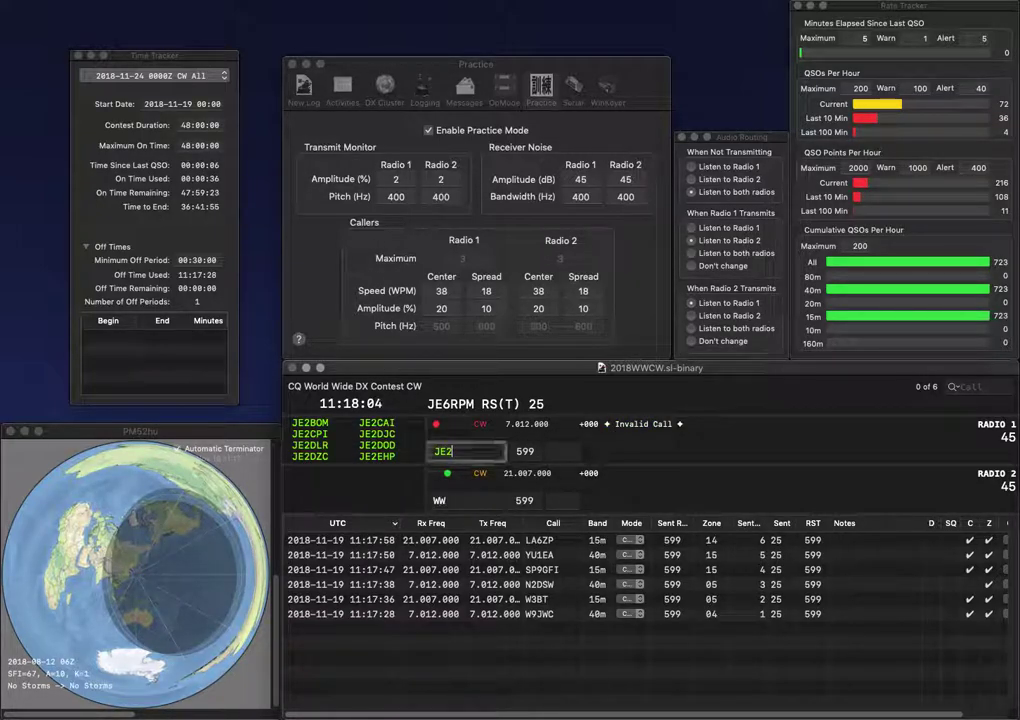
# Complete the Radio 1 call as JE2HCJ and send its exchange.
pyautogui.write('??J')
pyautogui.press('BackSpace')
pyautogui.press('BackSpace')
pyautogui.write('HCJ')
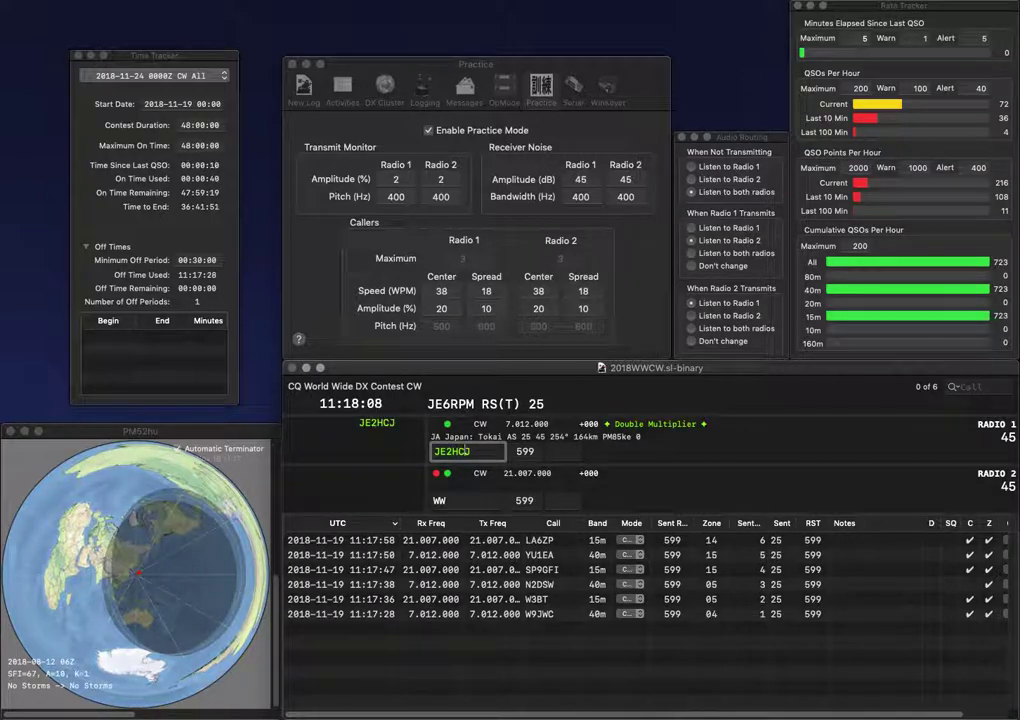
pyautogui.press('Tab')
pyautogui.press('Left')
pyautogui.press('Left')
pyautogui.write('F')
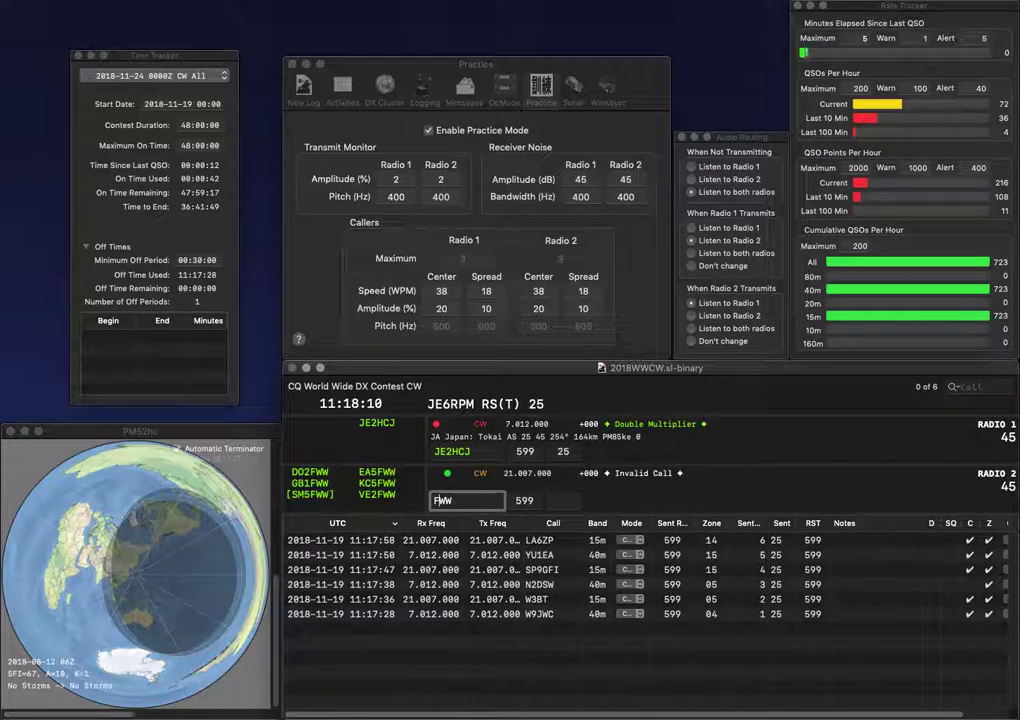
pyautogui.press('Return')
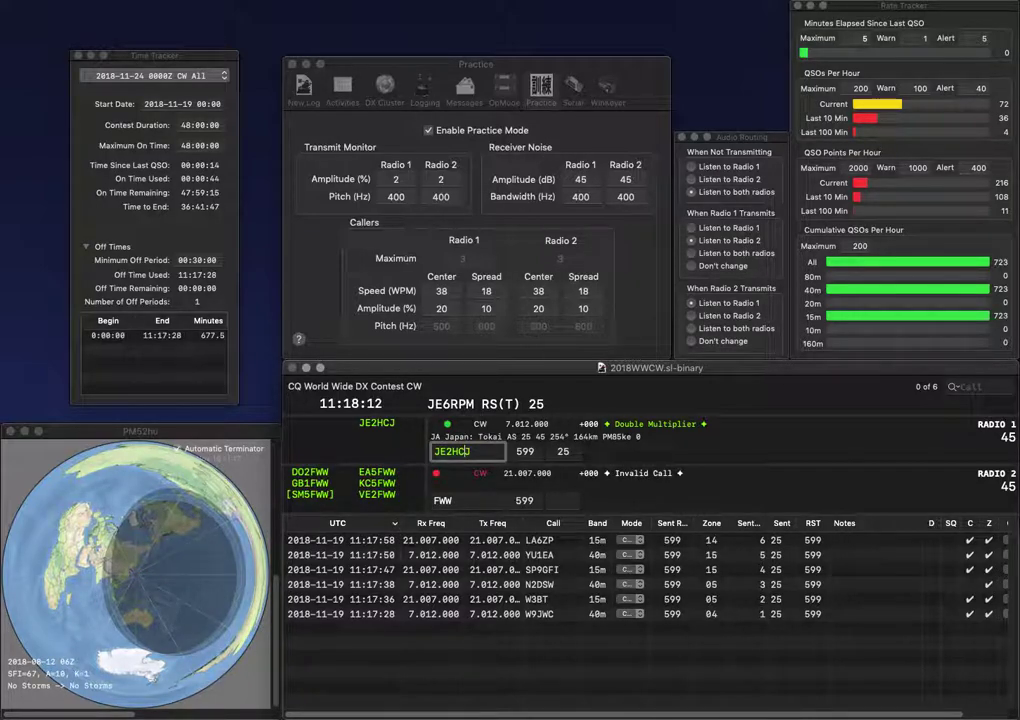
pyautogui.press('Return')
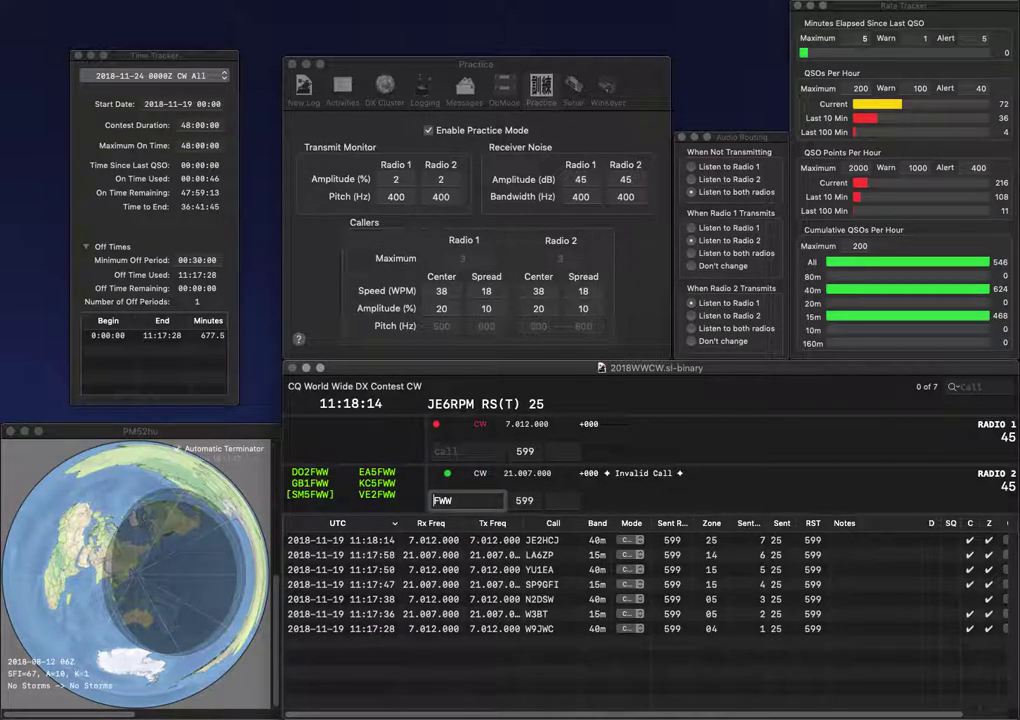
# Complete the Radio 2 call as KC5FWW, enter W4YFJ on Radio 1, and log both contacts.
pyautogui.write('KC5')
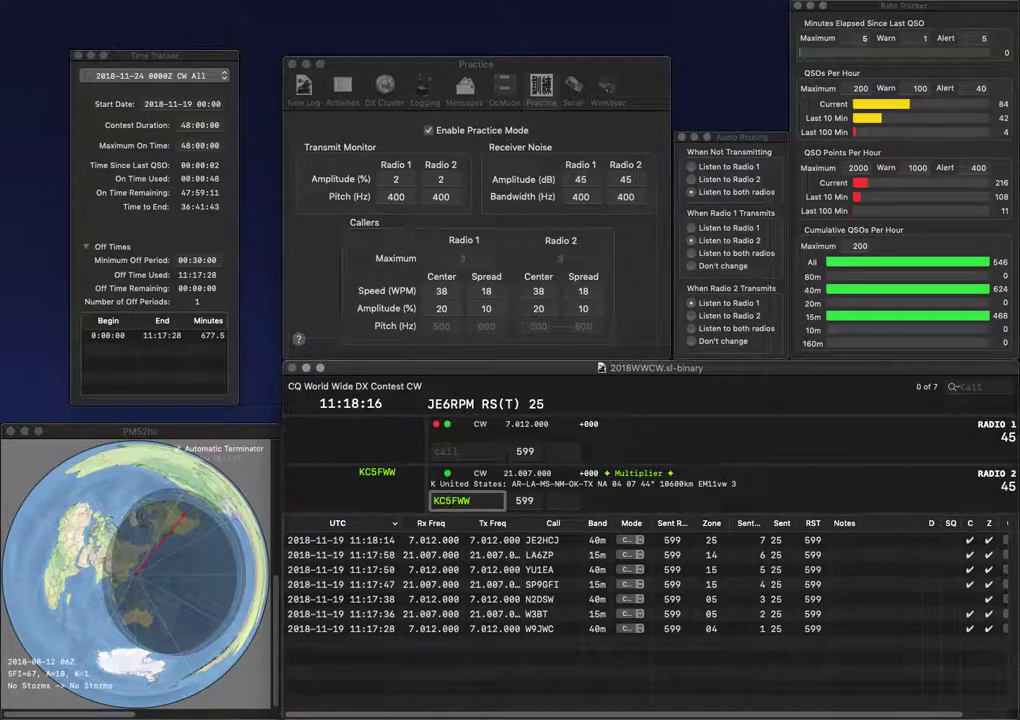
pyautogui.press('Return')
pyautogui.write('W4YFJ')
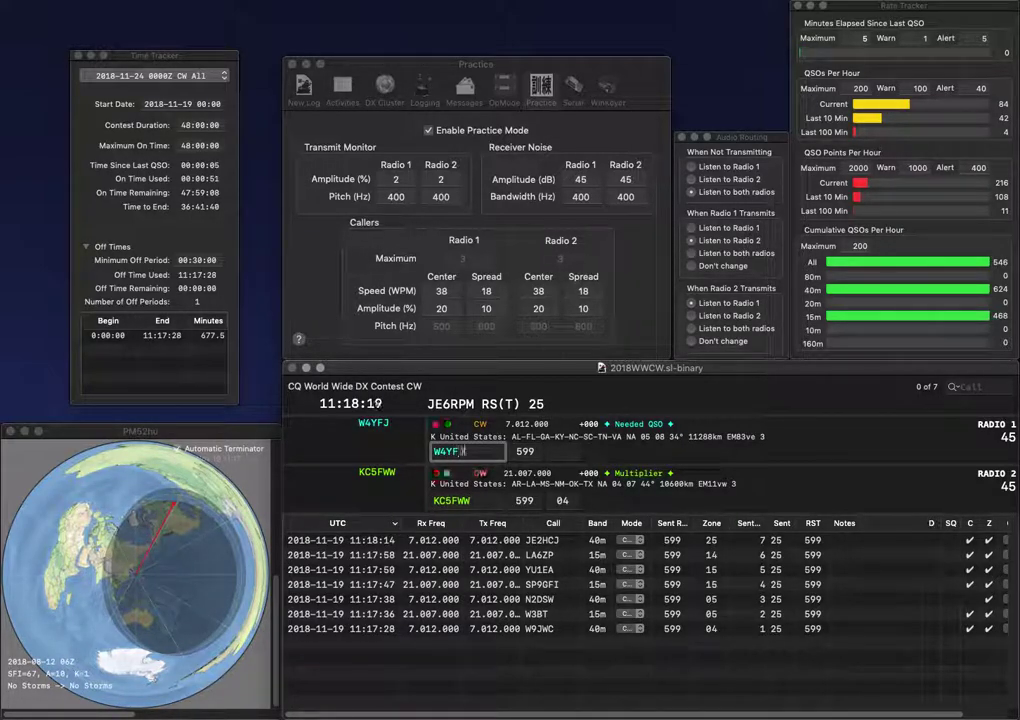
pyautogui.press('Return')
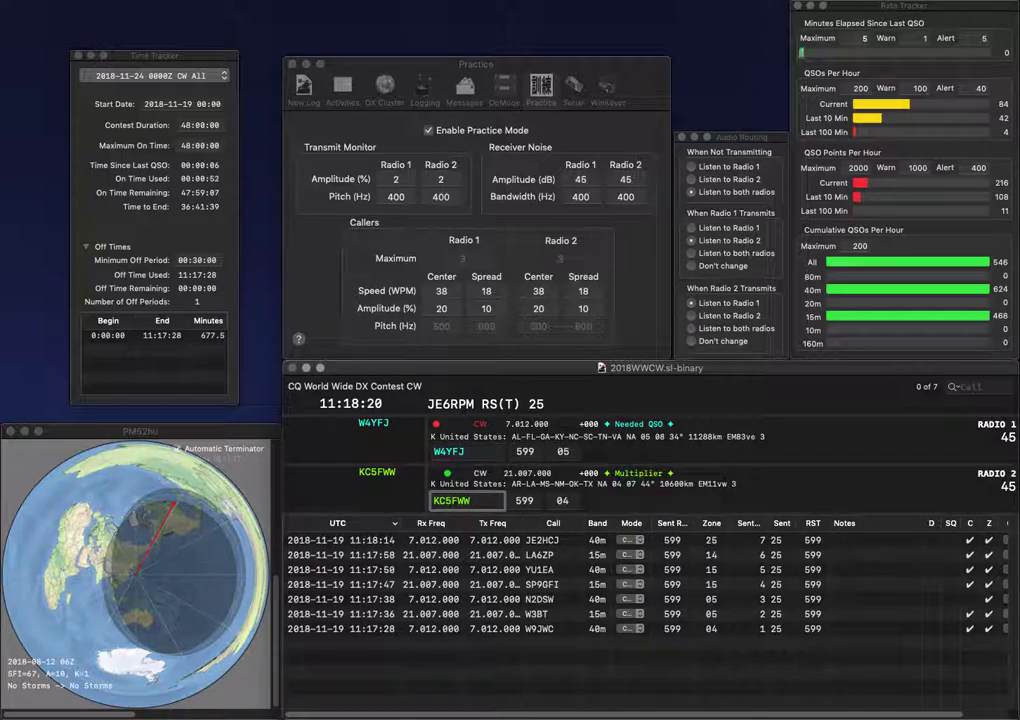
pyautogui.press('Return')
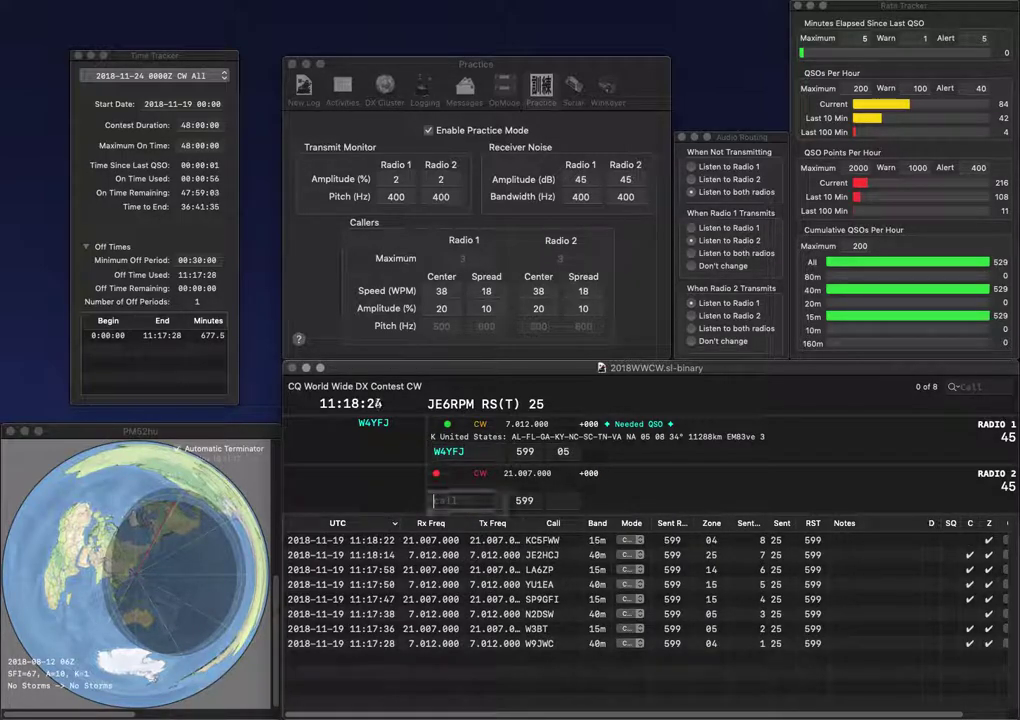
pyautogui.press('Return')
pyautogui.write('SP4R')
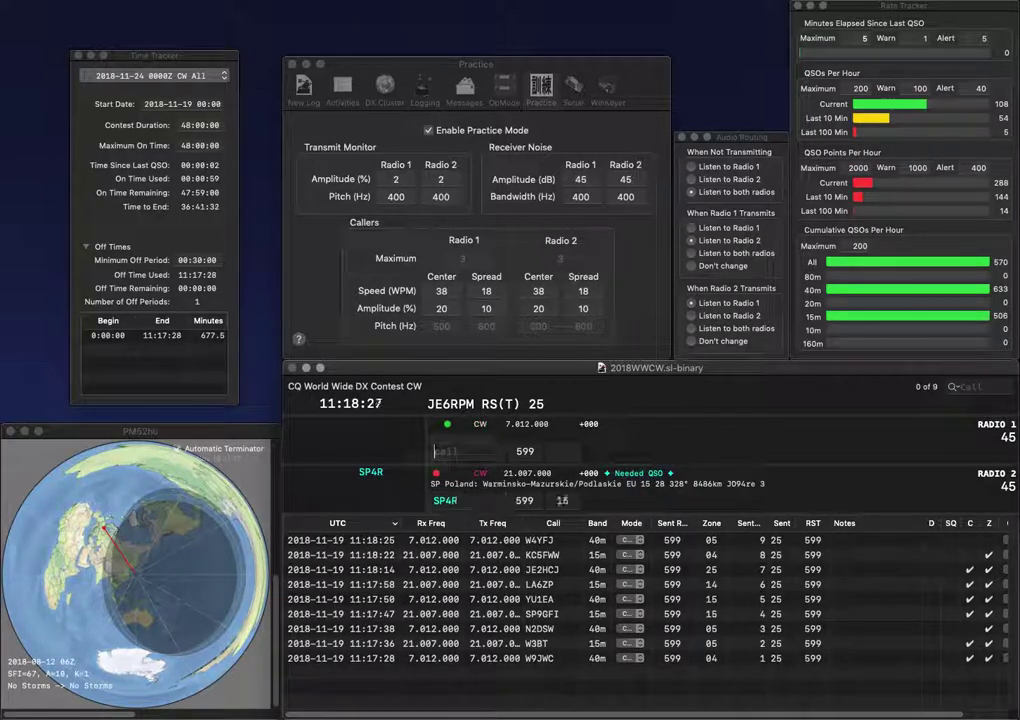
pyautogui.press('Return')
pyautogui.write('RV9DC')
pyautogui.press('Return')
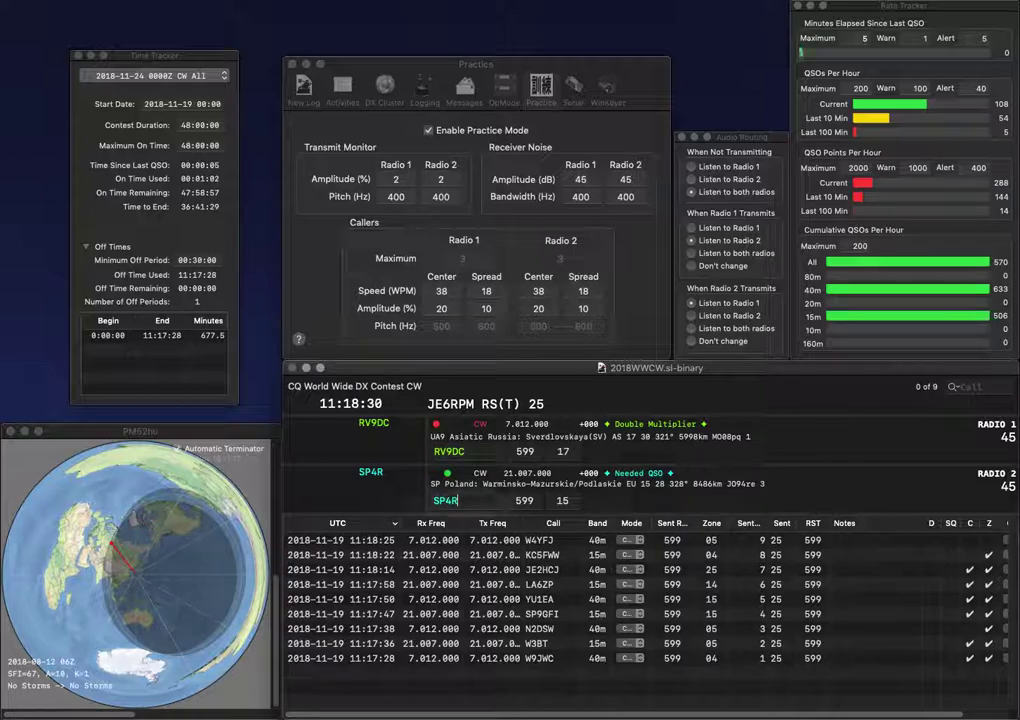
pyautogui.press('Return')
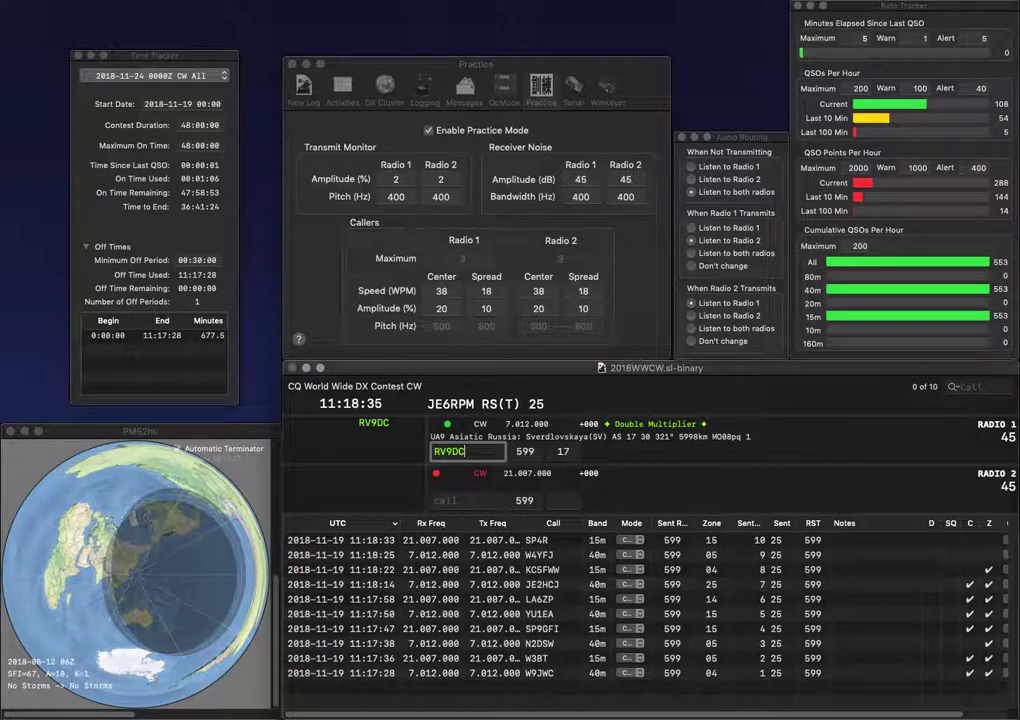
pyautogui.press('Return')
pyautogui.write('PU5A')
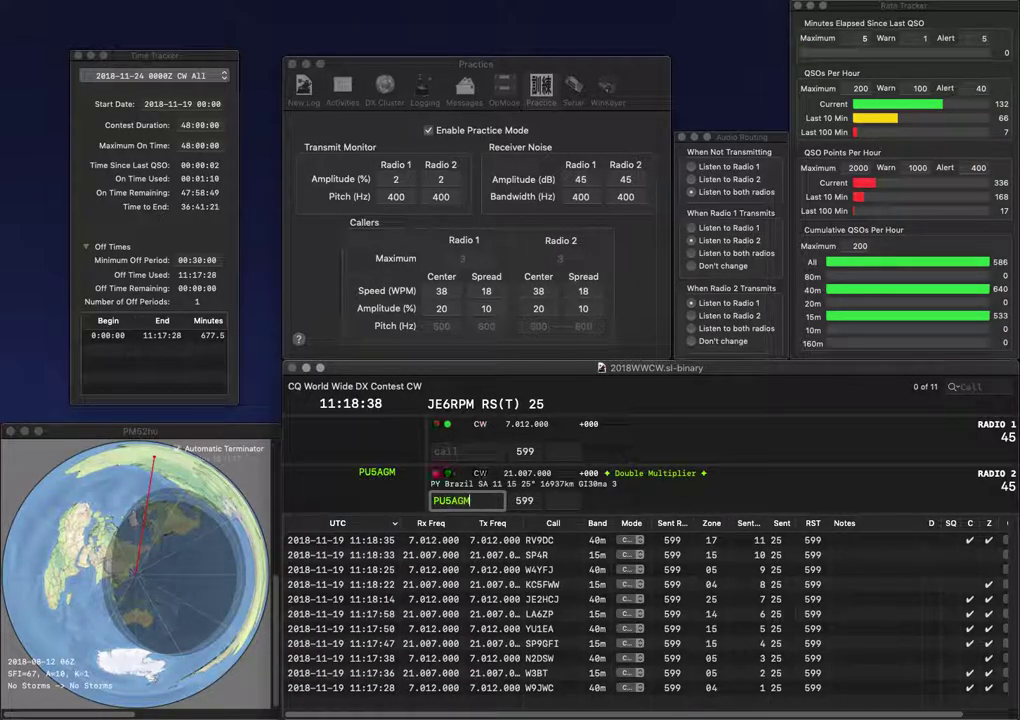
pyautogui.write('GM')
pyautogui.press('Return')
pyautogui.write('1P')
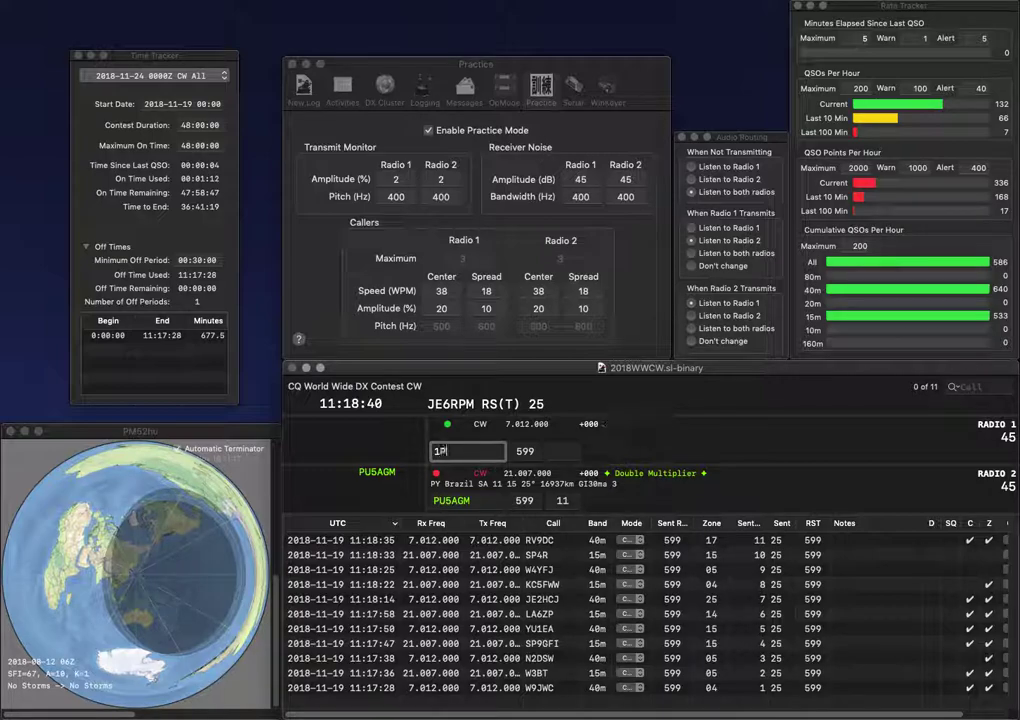
pyautogui.write('S')
pyautogui.press('Return')
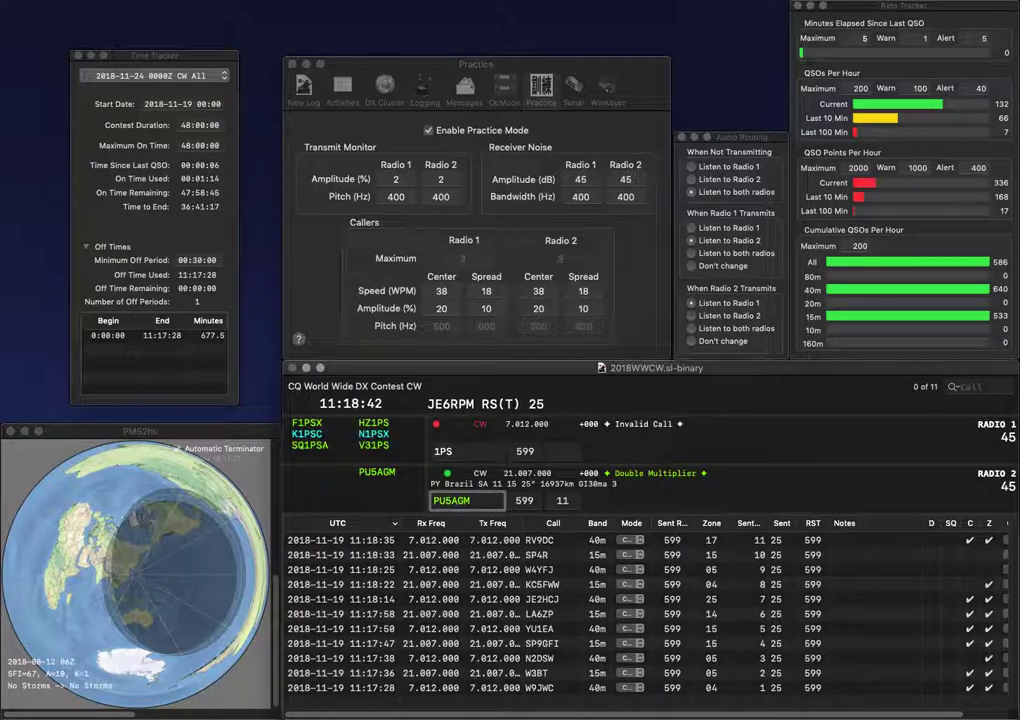
pyautogui.press('Return')
pyautogui.write('HZ')
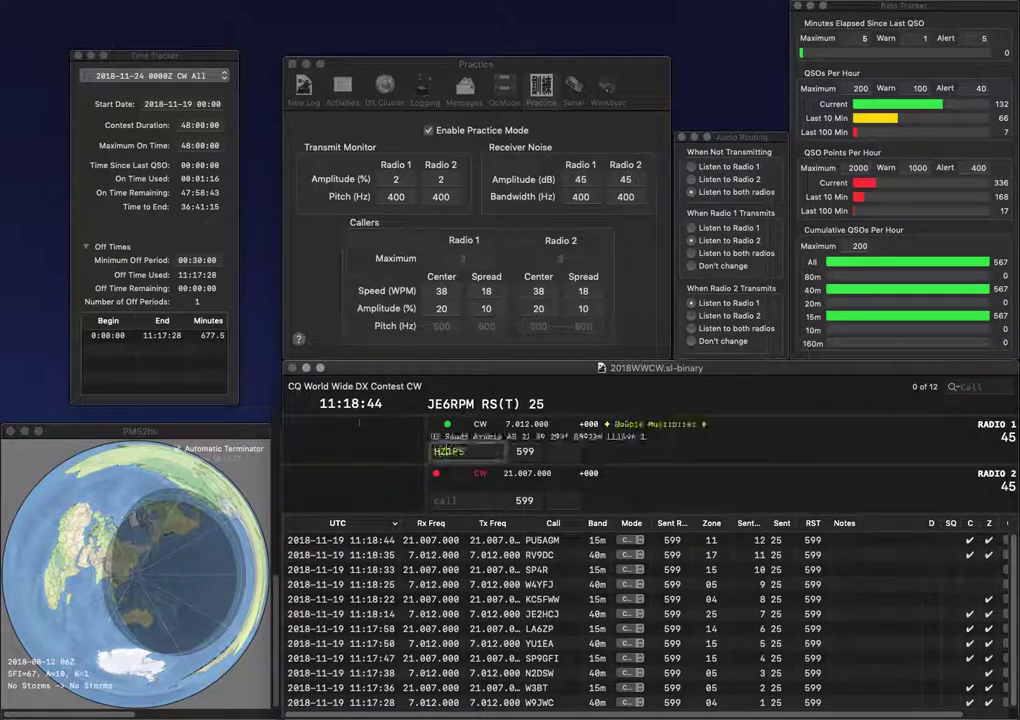
pyautogui.press('Return')
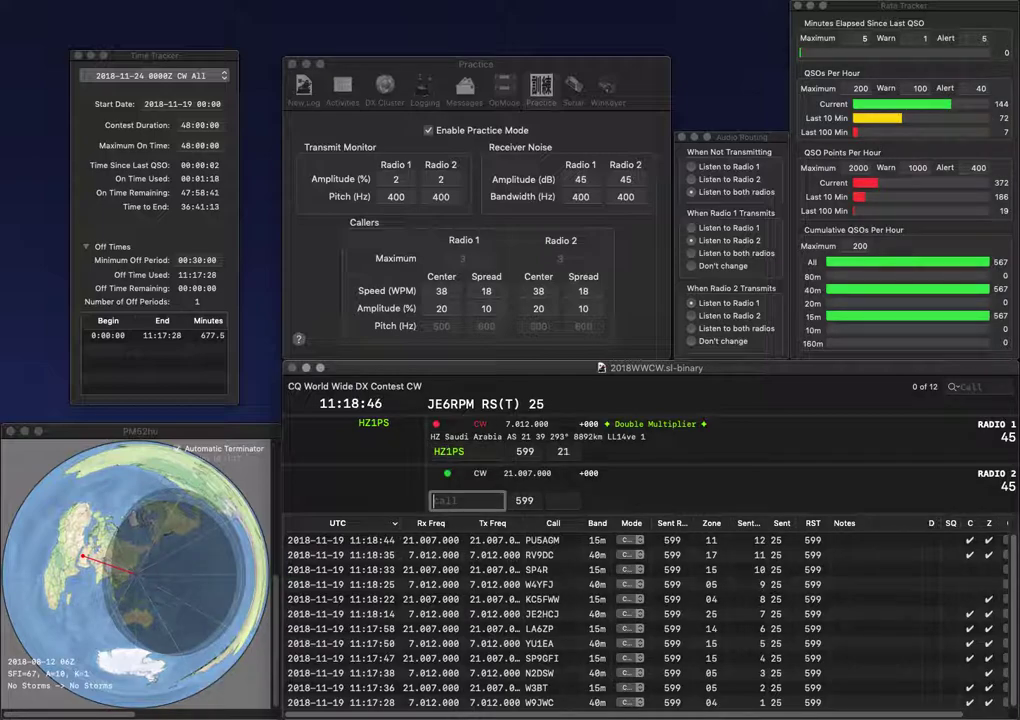
pyautogui.write('WR')
pyautogui.press('Return')
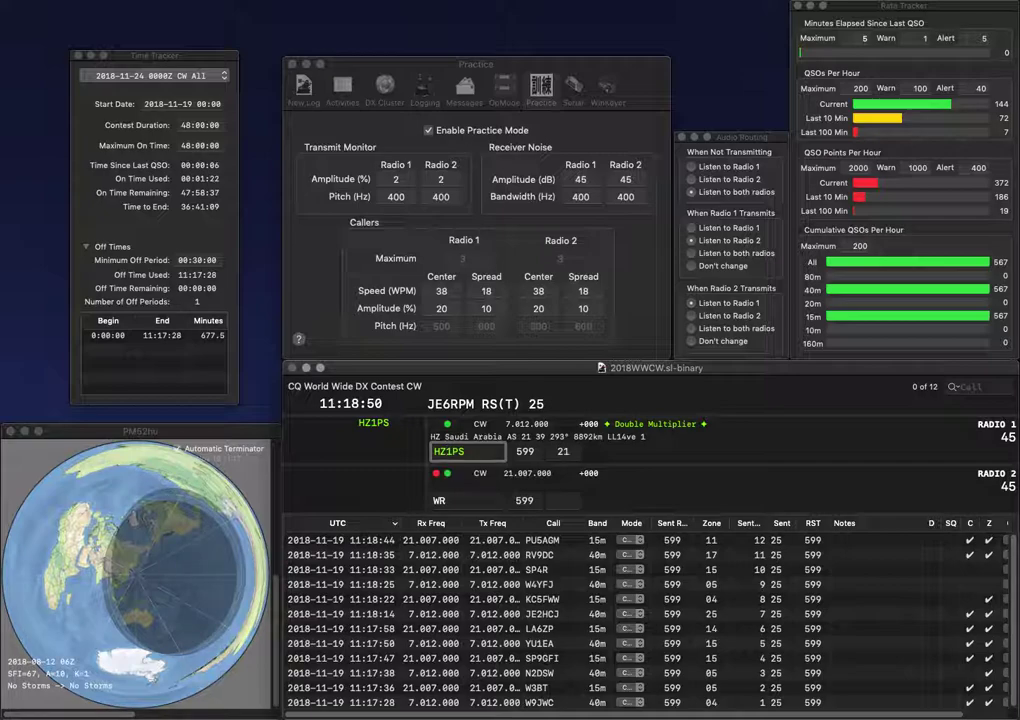
pyautogui.press('Return')
pyautogui.write('9L')
pyautogui.press('Return')
pyautogui.write('GM4LE')
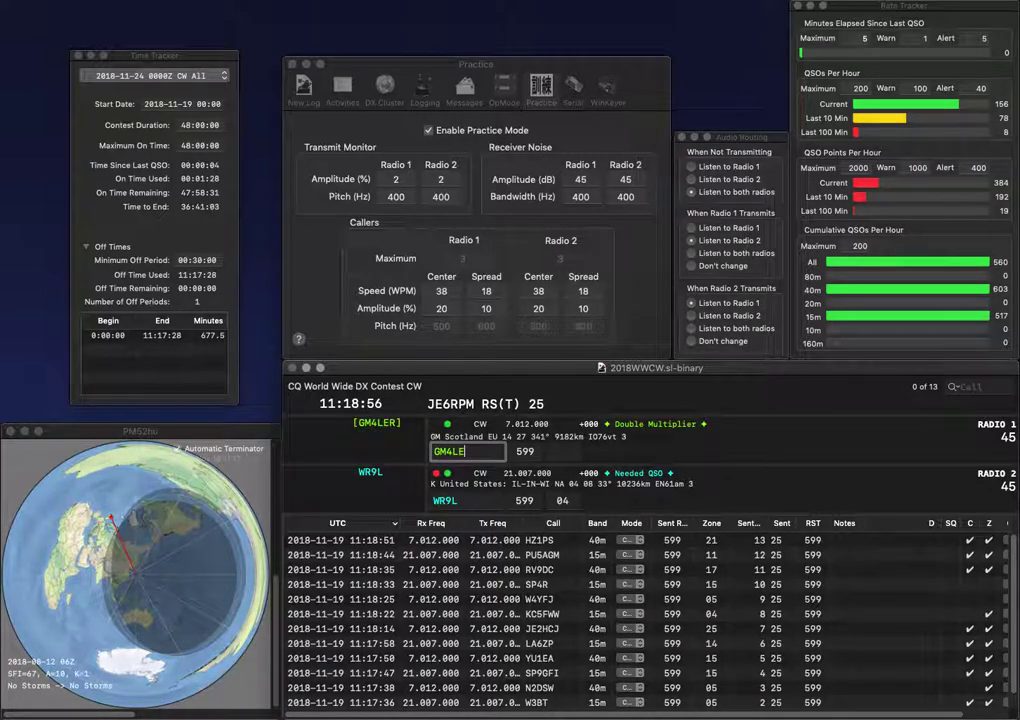
pyautogui.write('R')
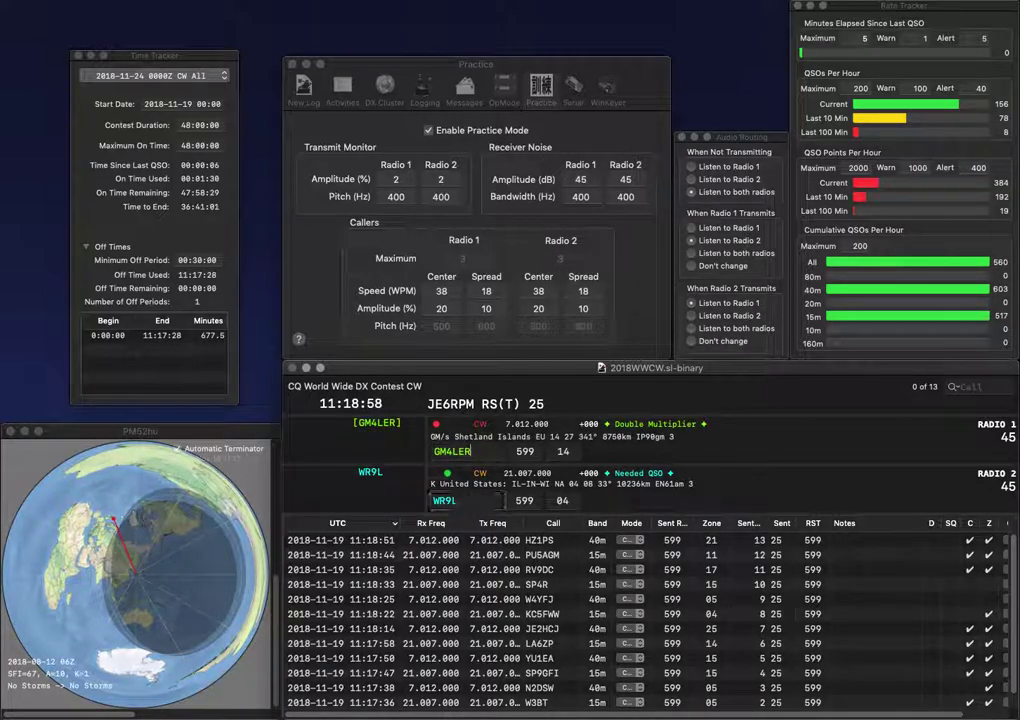
pyautogui.press('Return')
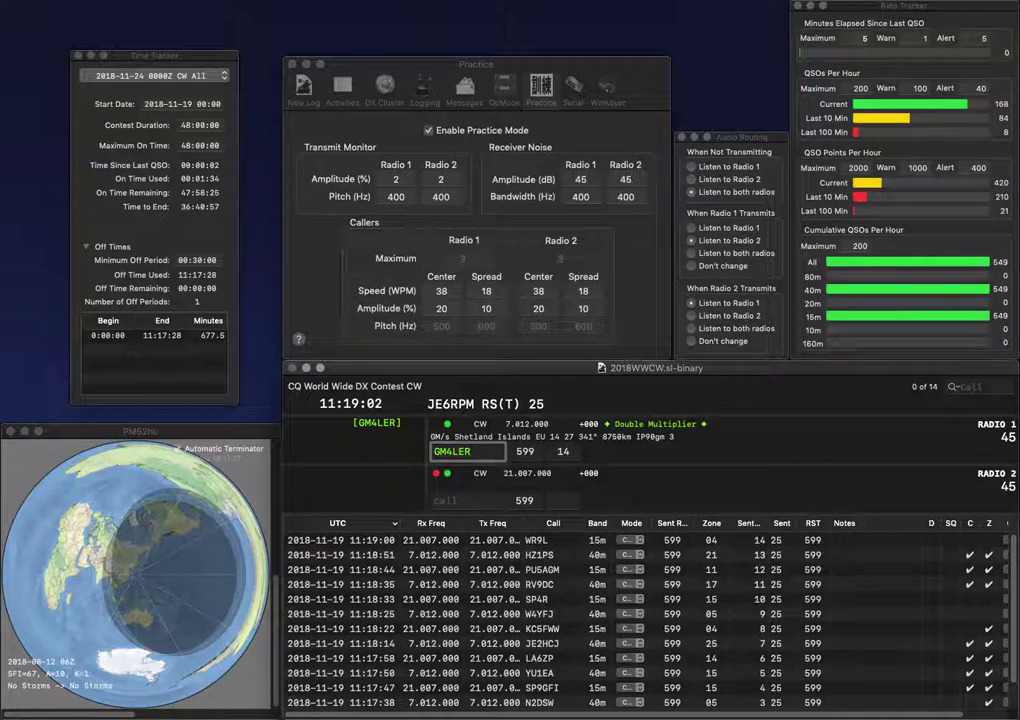
pyautogui.press('Return')
# Enter and send the partial calls 1OPT on Radio 2 and WT on Radio 1.
pyautogui.write('10P')
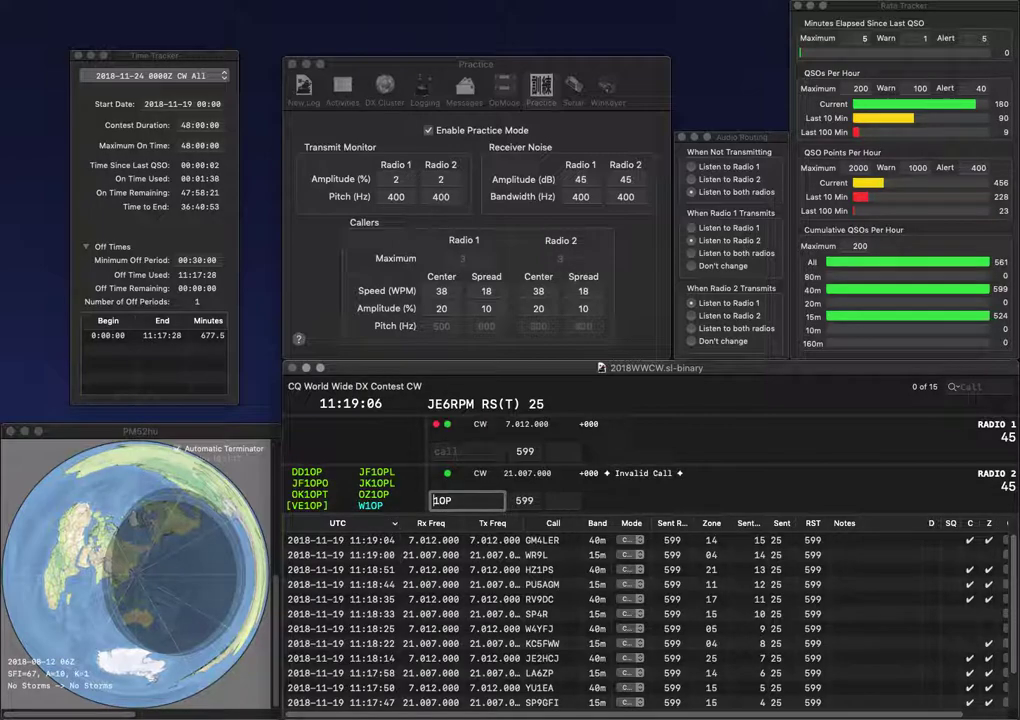
pyautogui.press('BackSpace')
pyautogui.press('BackSpace')
pyautogui.write('PO')
pyautogui.press('BackSpace')
pyautogui.press('BackSpace')
pyautogui.write('OT')
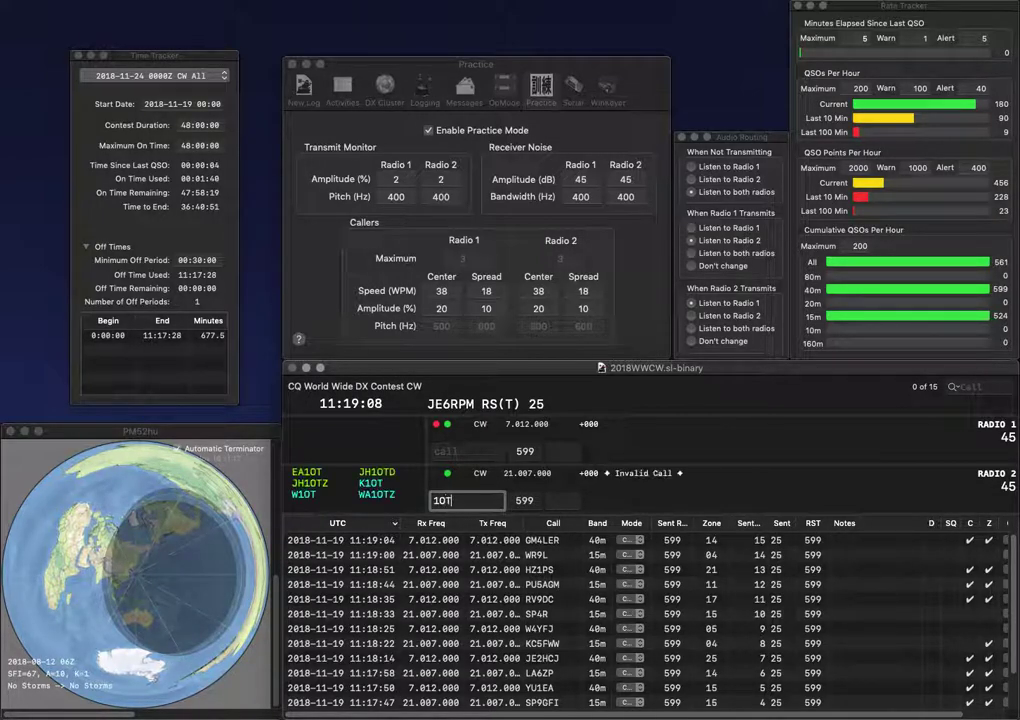
pyautogui.press('BackSpace')
pyautogui.write('PT')
pyautogui.press('Return')
pyautogui.write('WT')
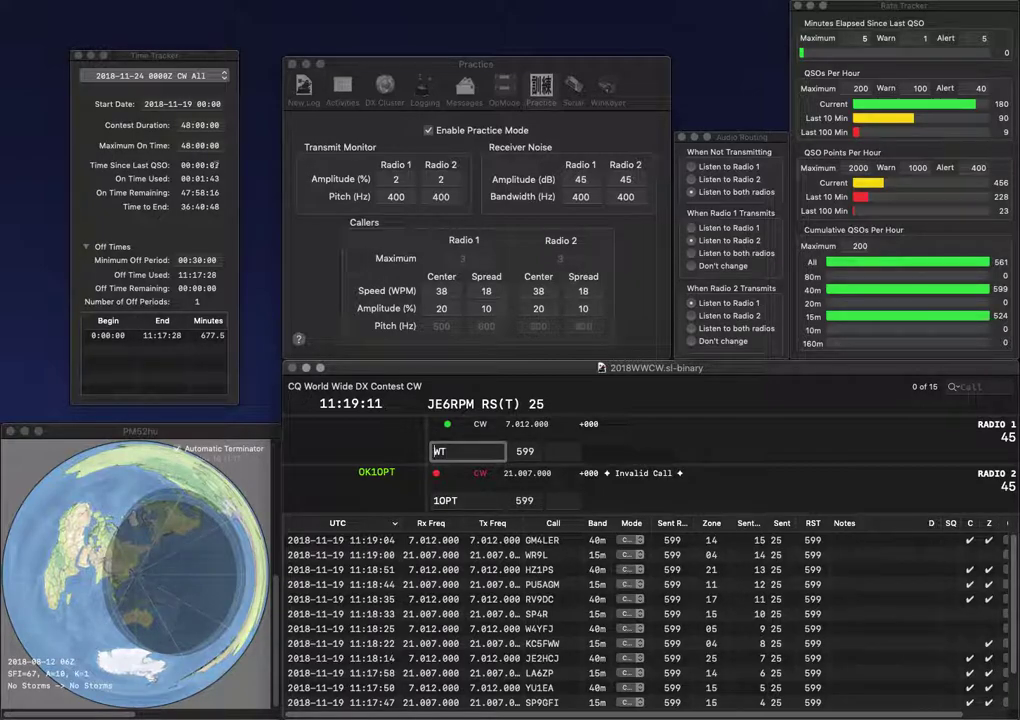
pyautogui.press('Return')
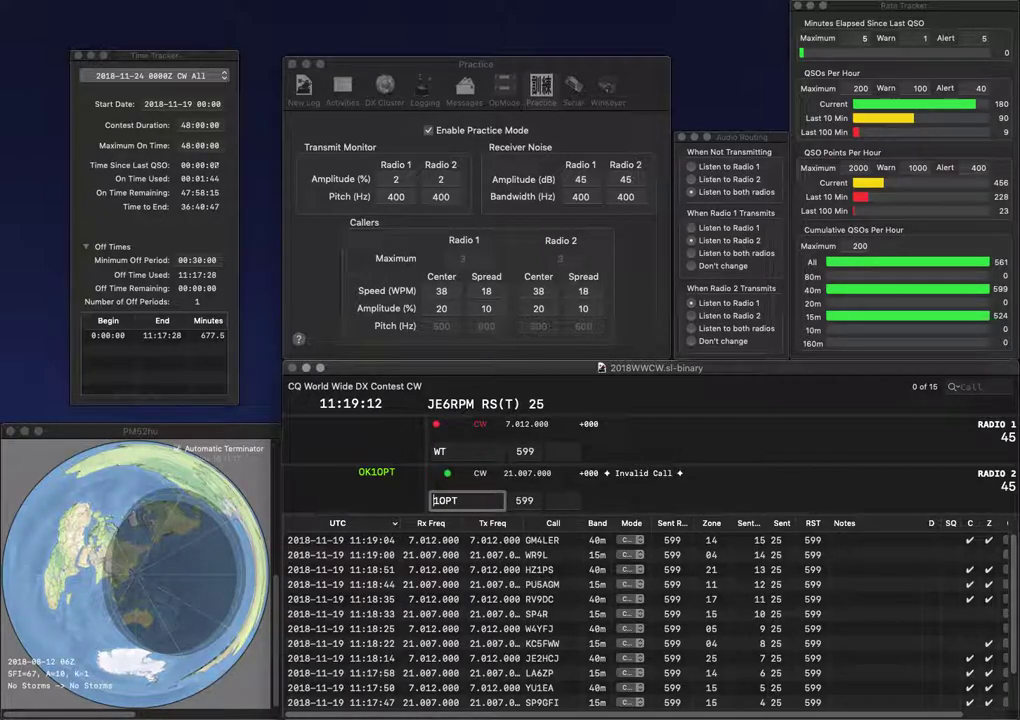
pyautogui.write('OK')
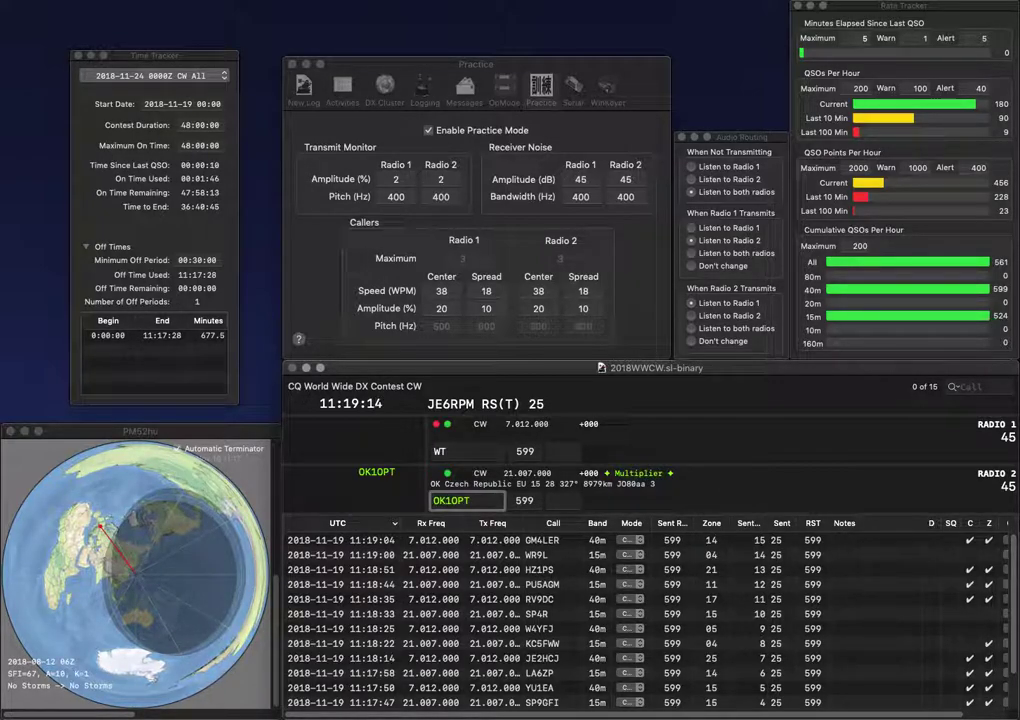
pyautogui.press('Return')
pyautogui.write('H')
pyautogui.press('Delete')
pyautogui.press('Delete')
pyautogui.write('W')
pyautogui.press('Return')
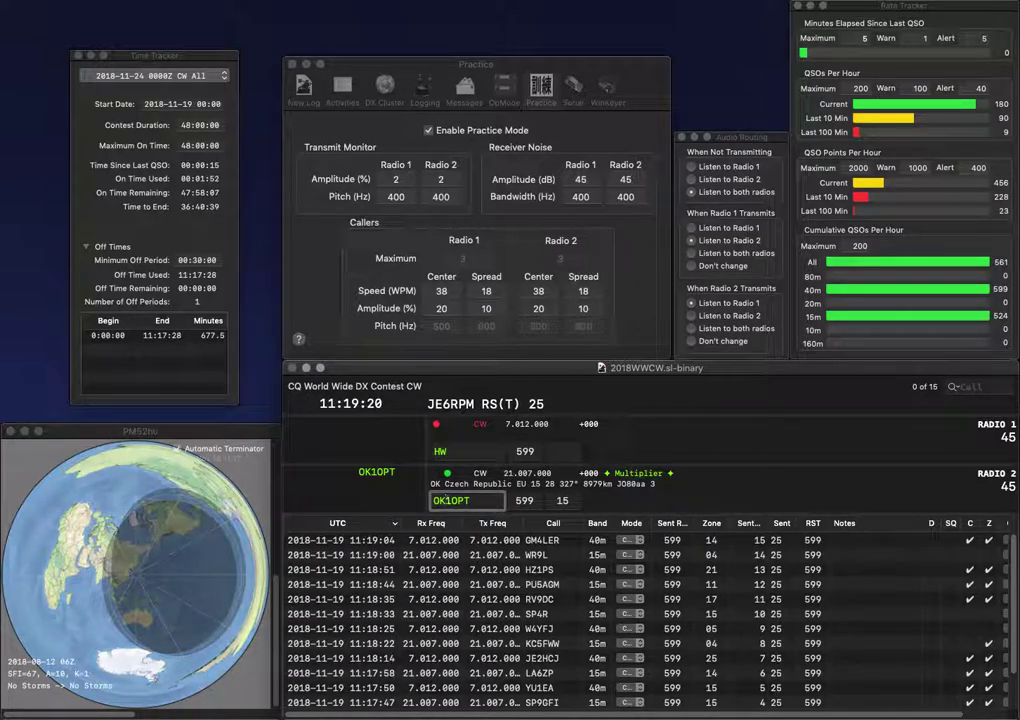
pyautogui.press('Return')
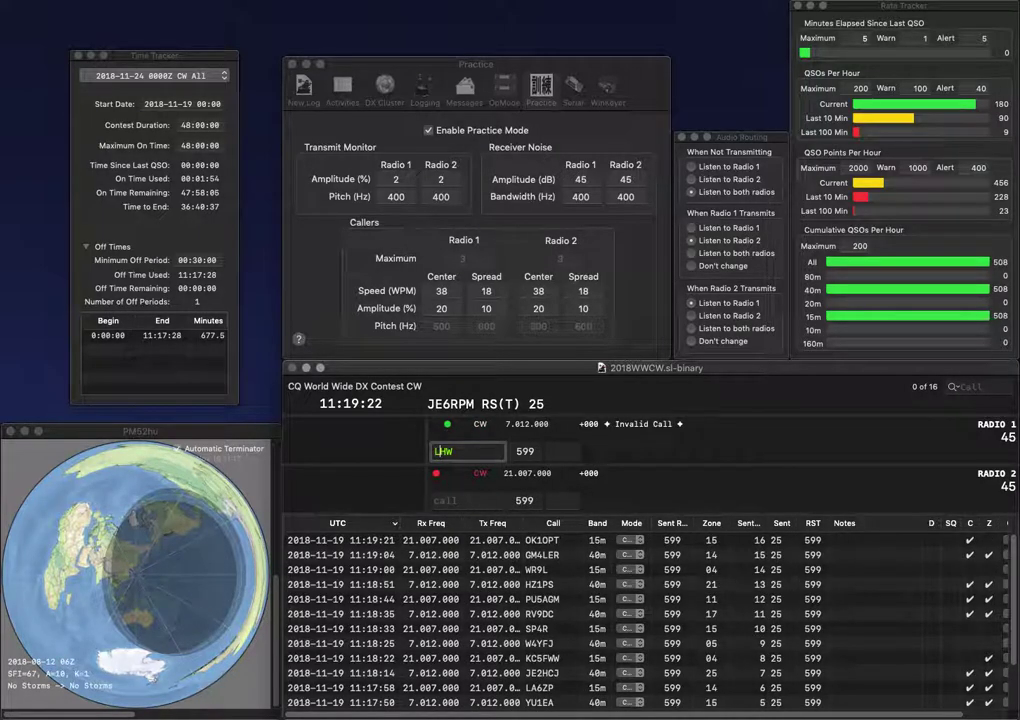
# Complete and send the Radio 1 call as LU8HW, and send the partial call BYZ on Radio 2.
pyautogui.write('LU8')
pyautogui.press('Return')
pyautogui.write('BYZ')
pyautogui.press('Return')
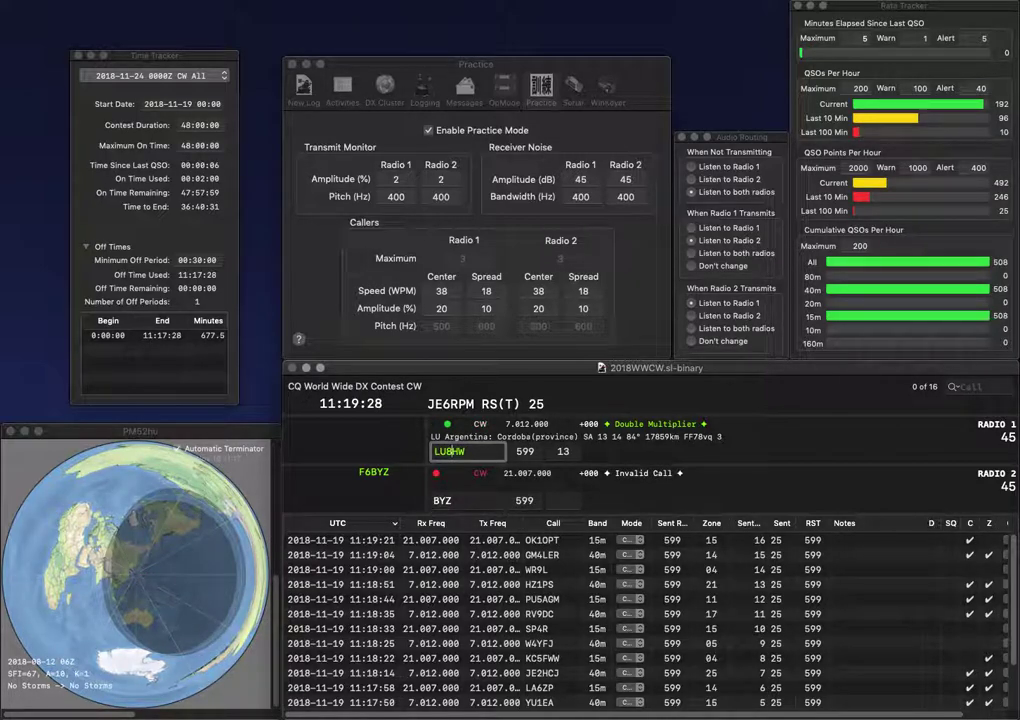
pyautogui.press('BackSpace')
pyautogui.write('9')
pyautogui.press('Return')
pyautogui.write('F')
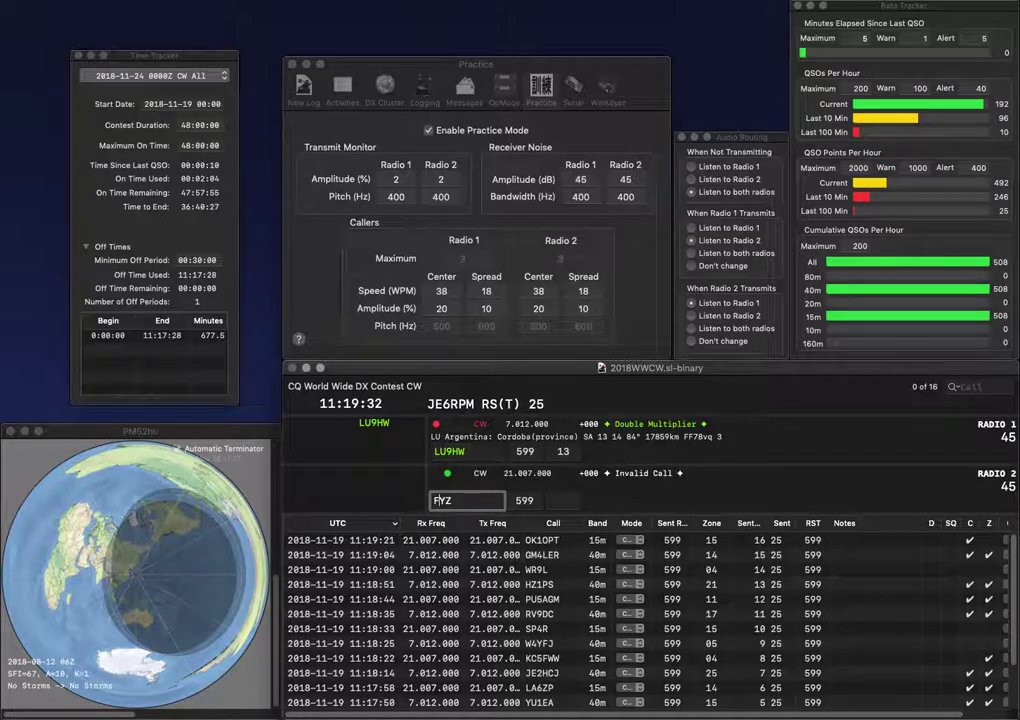
pyautogui.press('BackSpace')
pyautogui.write('RZ6')
pyautogui.press('Return')
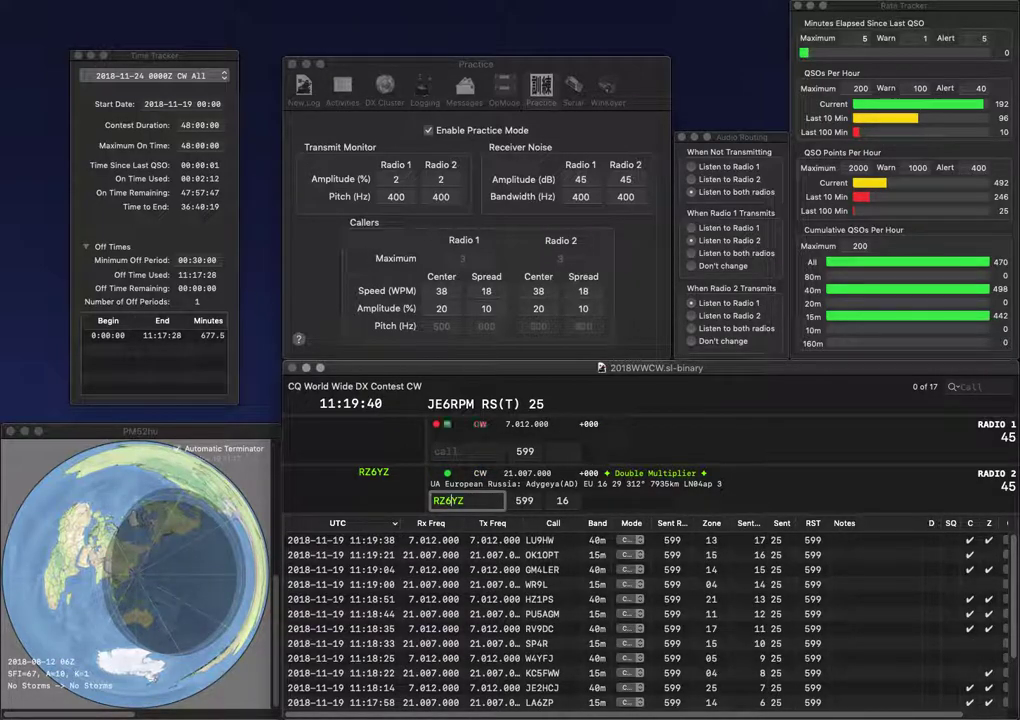
# Enter and send K5YM on Radio 1 and K5HW on Radio 2.
pyautogui.write('K5YM')
pyautogui.press('Return')
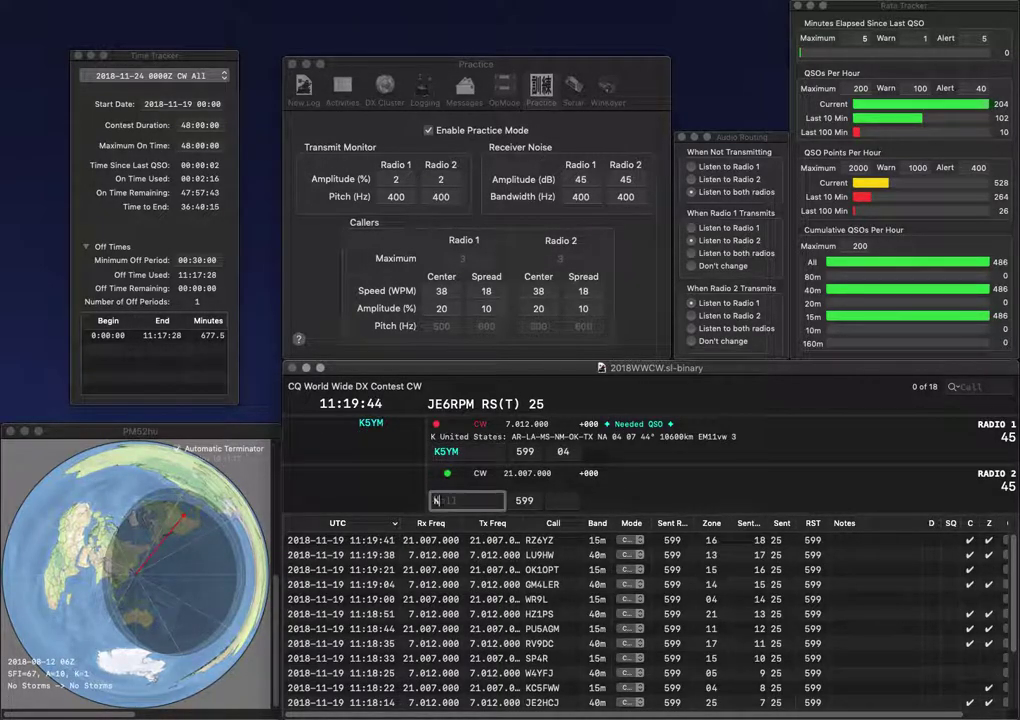
pyautogui.write('K5HW')
pyautogui.press('Return')
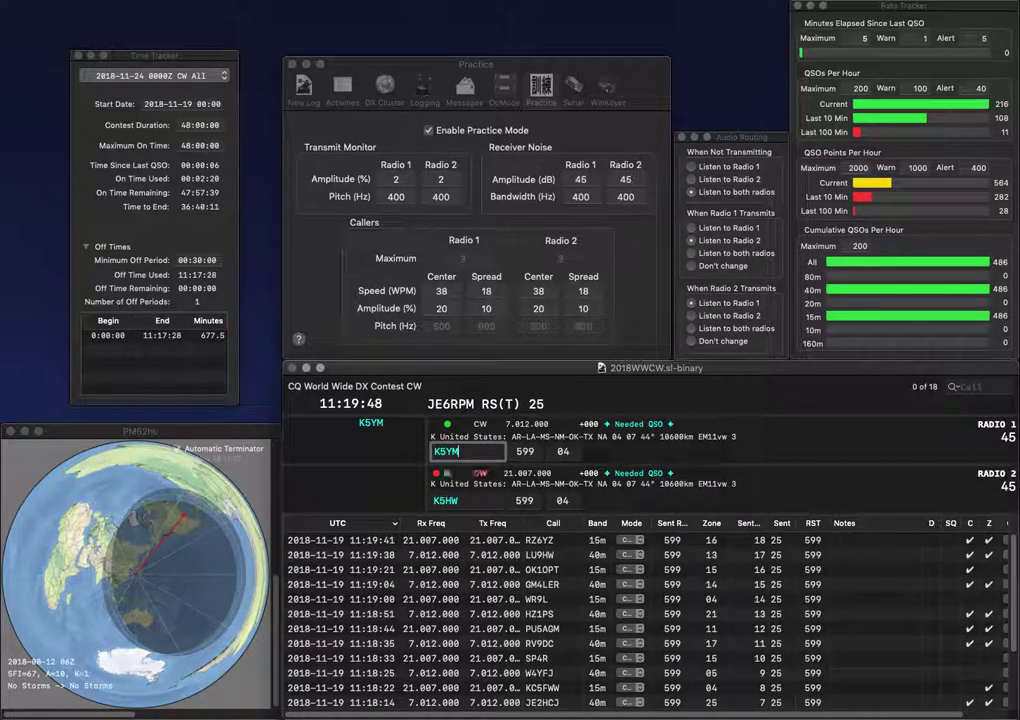
# Try K5KYM as the Radio 1 call and K5HK as the Radio 2 call, and restore K5YM on Radio 1.
pyautogui.press('Return')
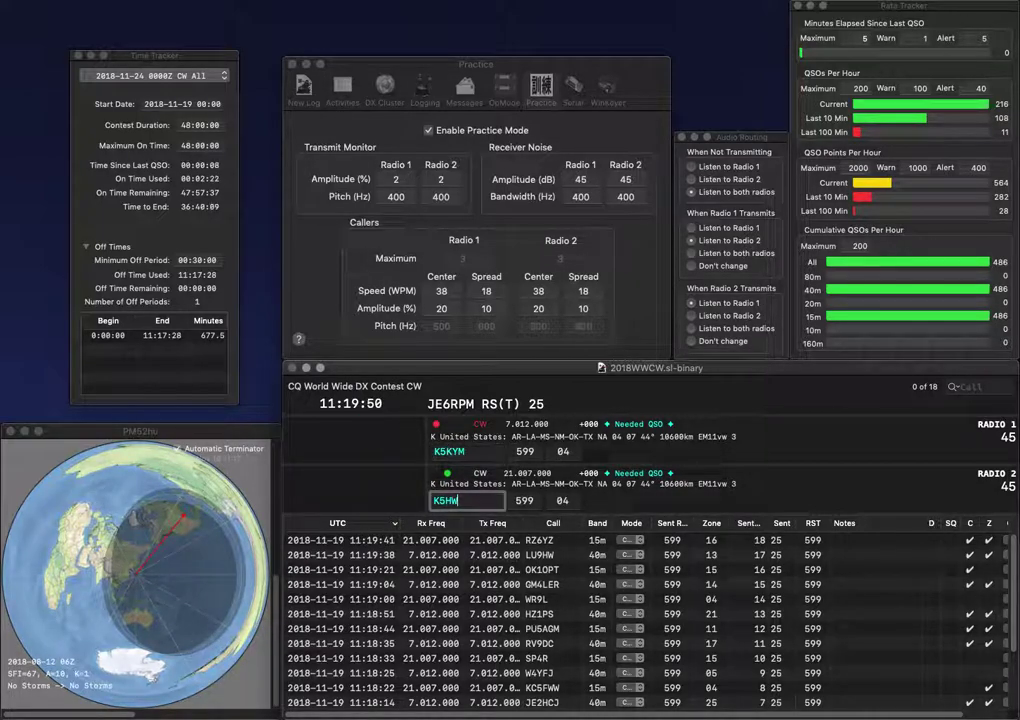
pyautogui.press('BackSpace')
pyautogui.write('K')
pyautogui.press('Return')
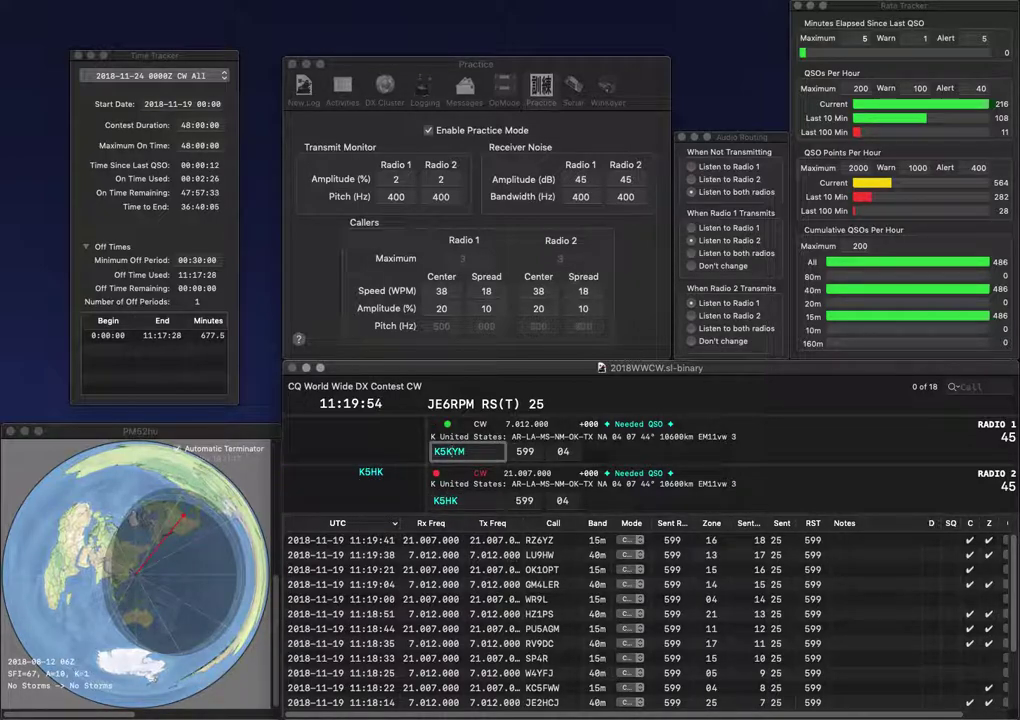
pyautogui.press('Return')
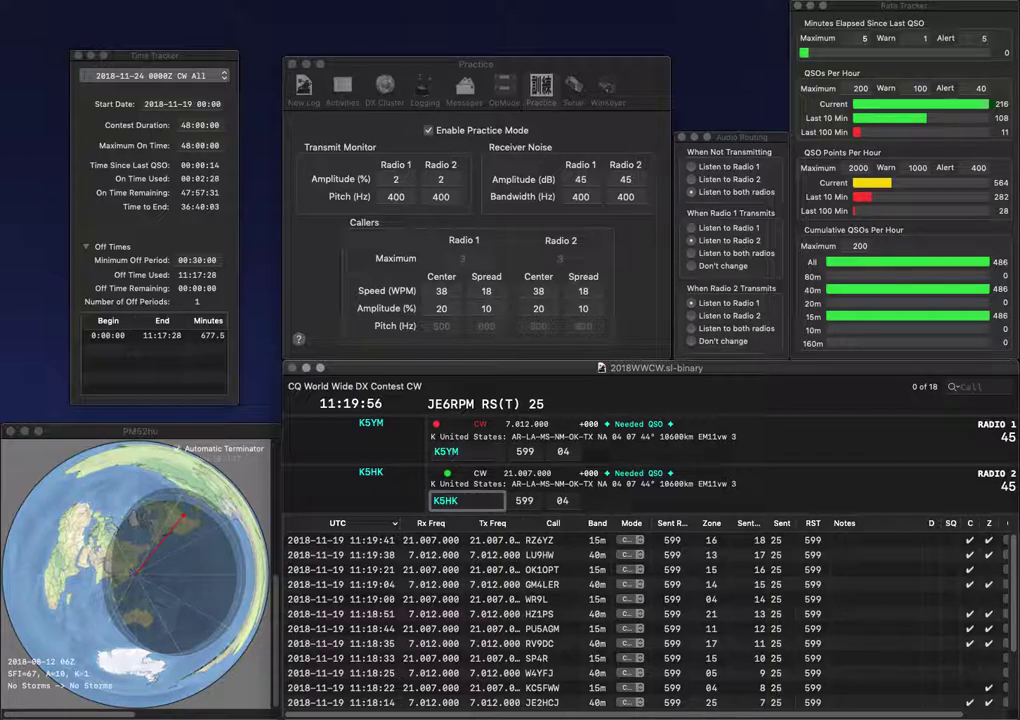
# Change the Radio 2 call to KS3K with zone 5, and log the K5YM and KS3K contacts.
pyautogui.write('K3K')
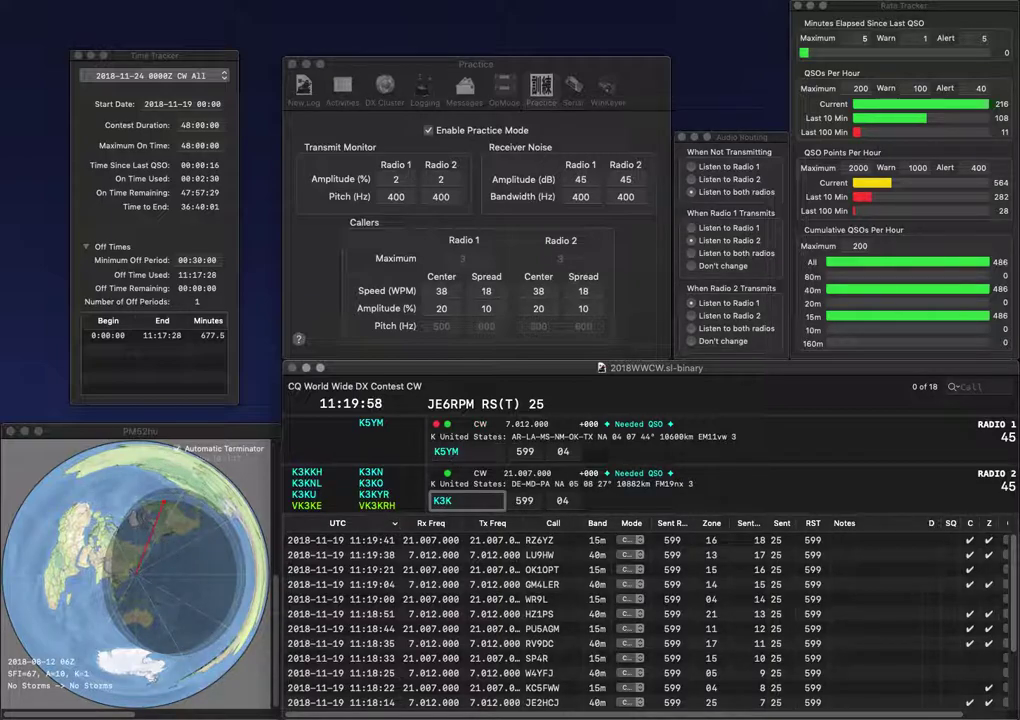
pyautogui.press('BackSpace')
pyautogui.press('BackSpace')
pyautogui.write('S3K')
pyautogui.press('Return')
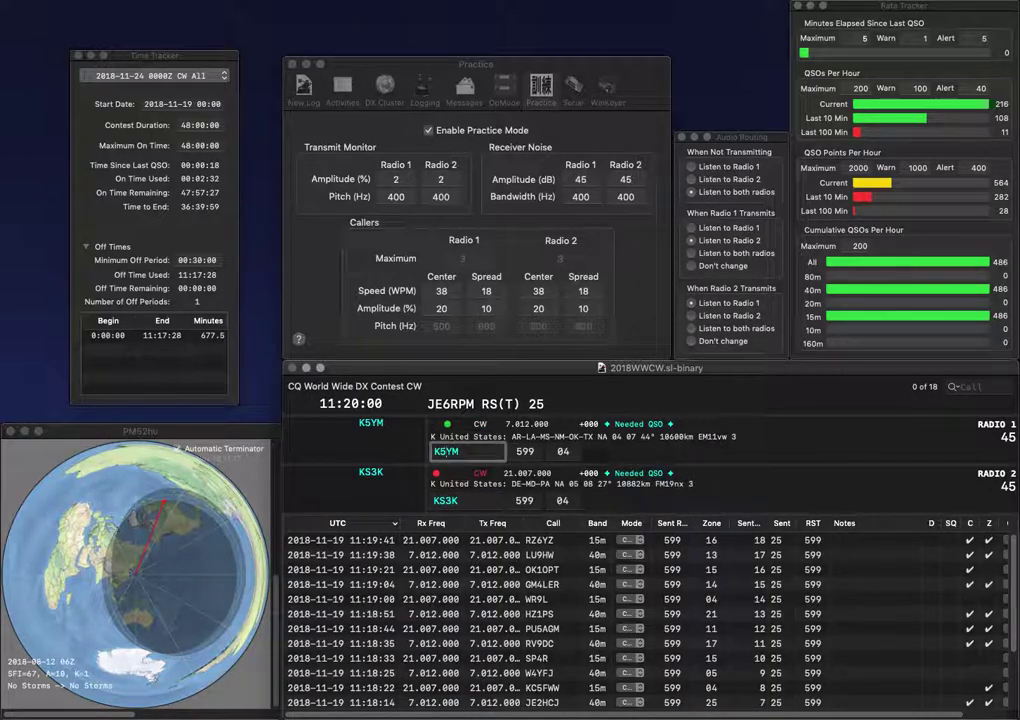
pyautogui.press('Return')
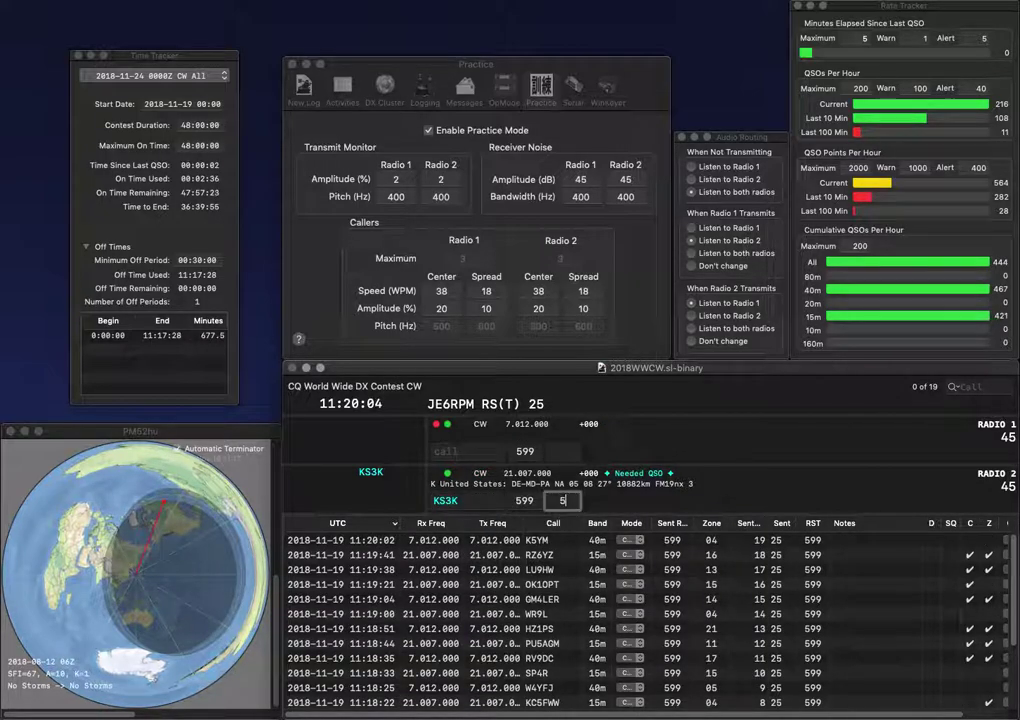
pyautogui.press('Return')
# Enter the partial call AD4 on Radio 2 and send DO4HZ as the complete call on Radio 1.
pyautogui.write('ZAD4')
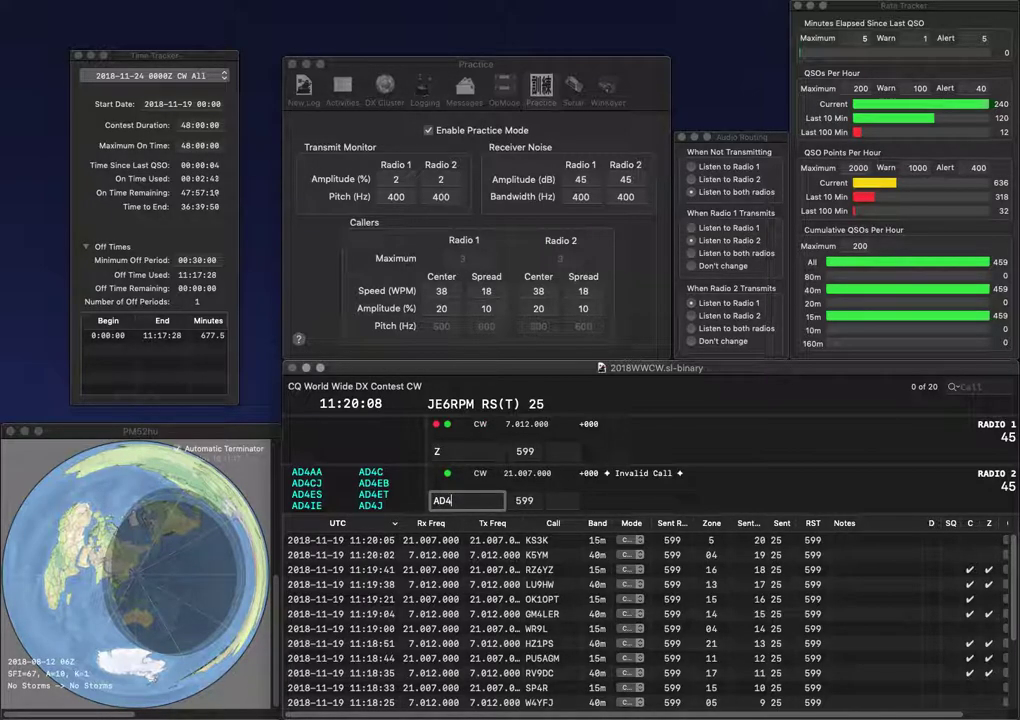
pyautogui.press('Return')
pyautogui.write('DO4H')
pyautogui.press('Return')
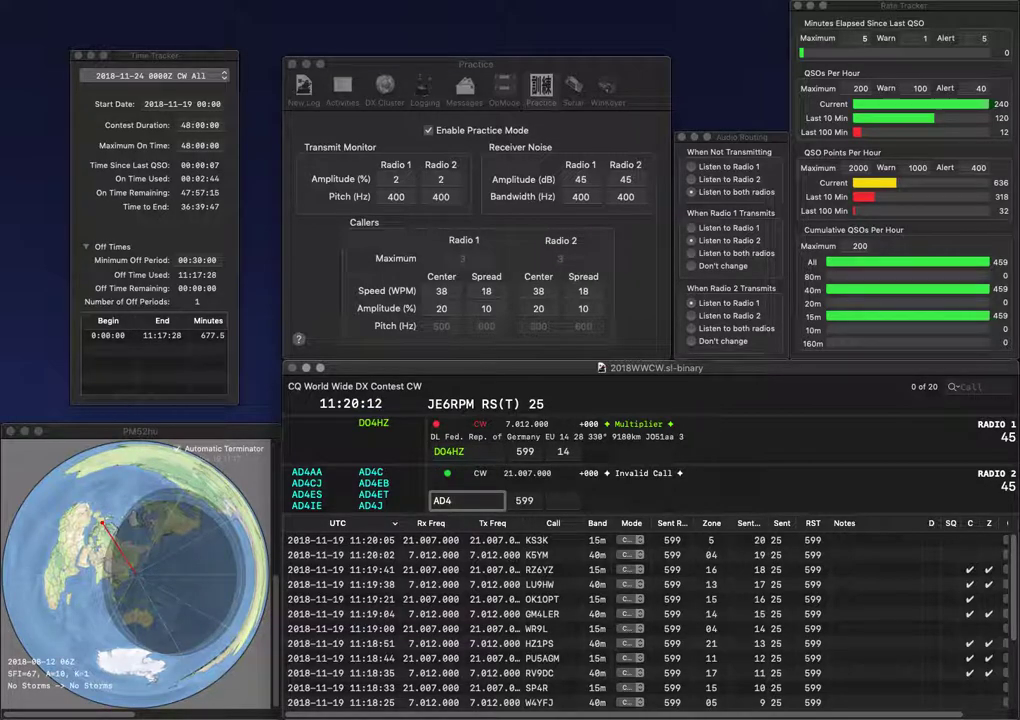
pyautogui.write('J')
pyautogui.press('Return')
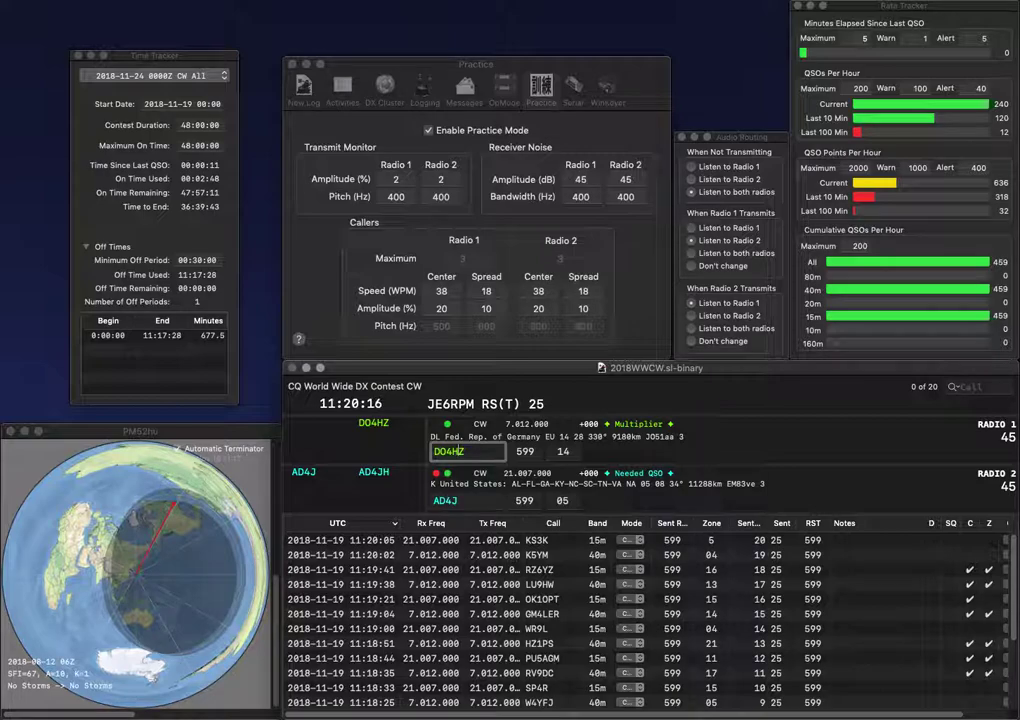
pyautogui.press('Return')
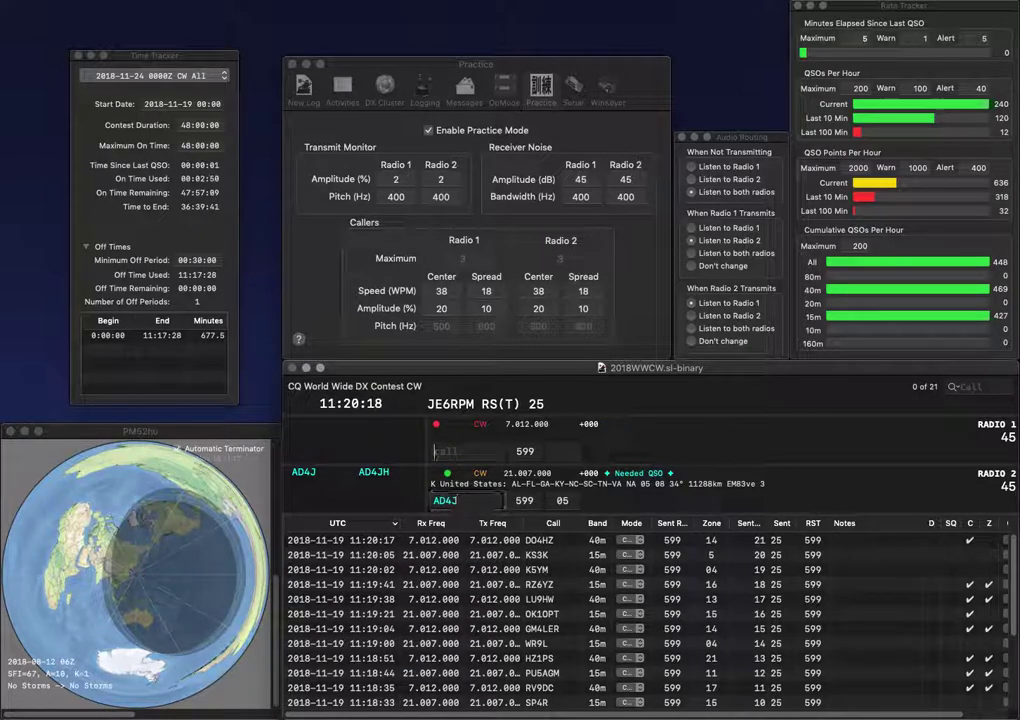
pyautogui.press('Return')
pyautogui.write('NJ9T')
pyautogui.press('Return')
pyautogui.write('JO7WXN')
pyautogui.press('Return')
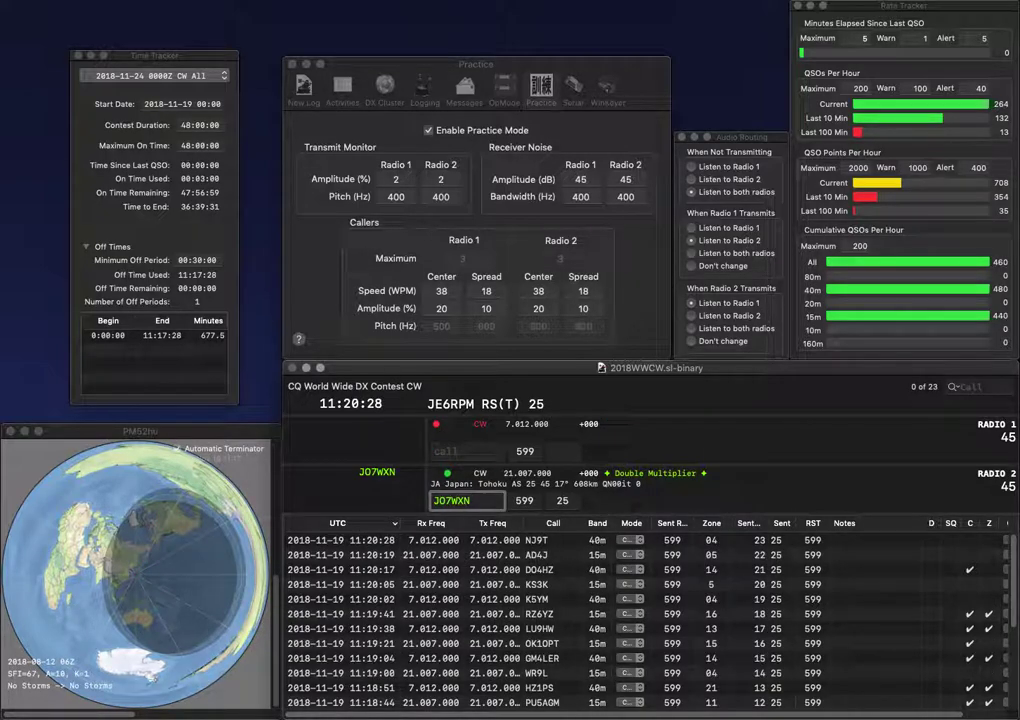
pyautogui.press('Return')
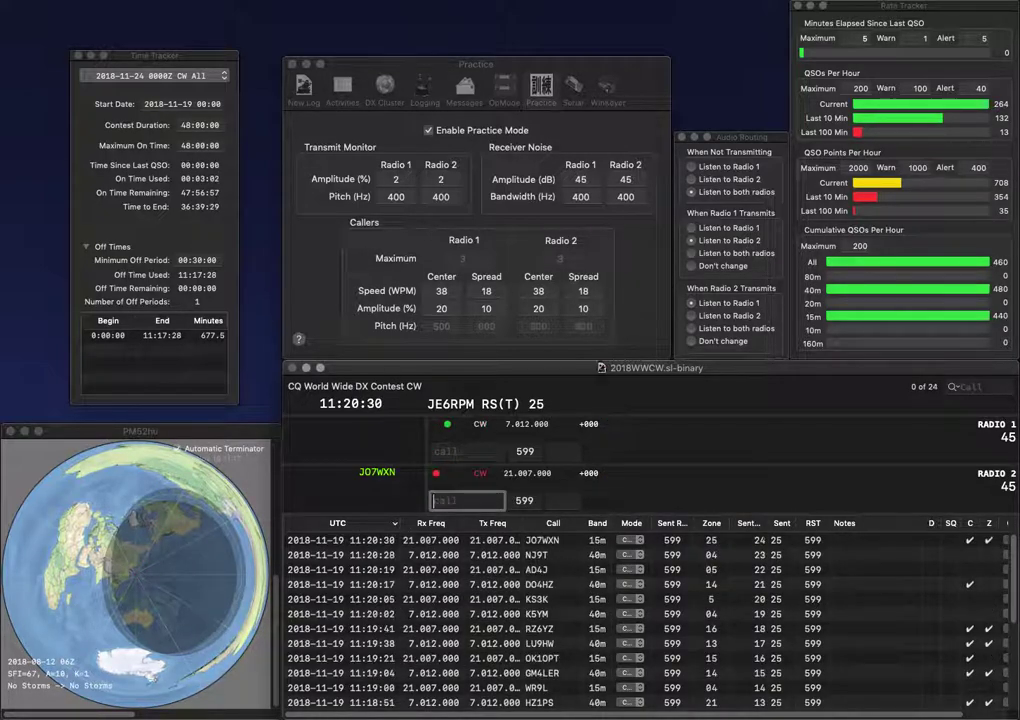
# Enter and send the partial calls 2SW on Radio 1 and DAL on Radio 2.
pyautogui.write('2SW')
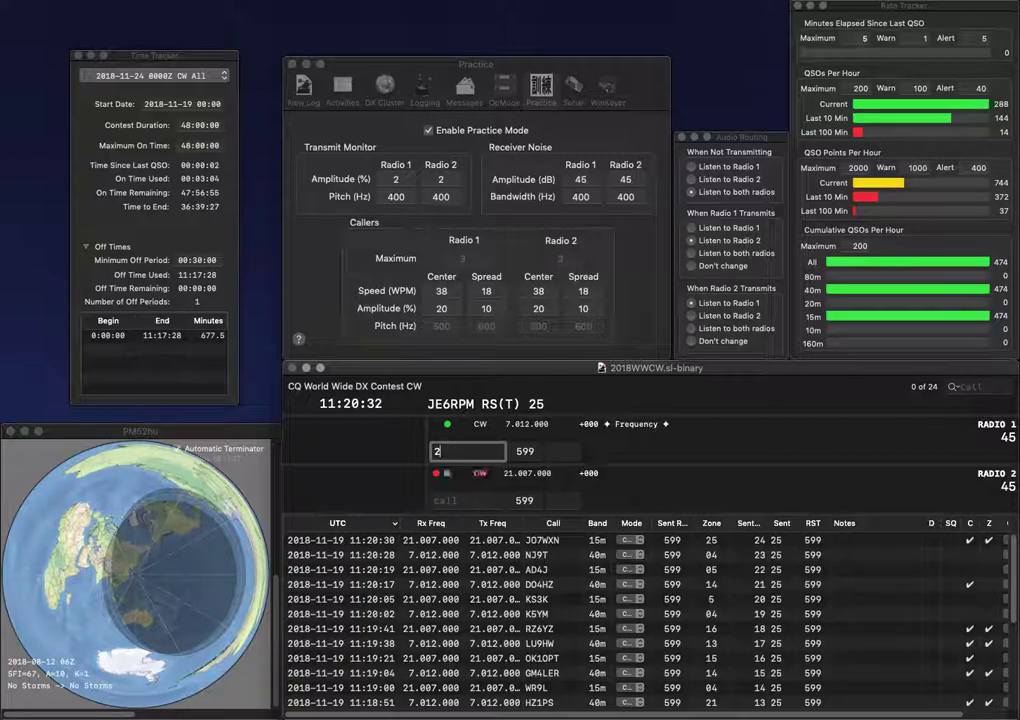
pyautogui.press('Return')
pyautogui.write('D')
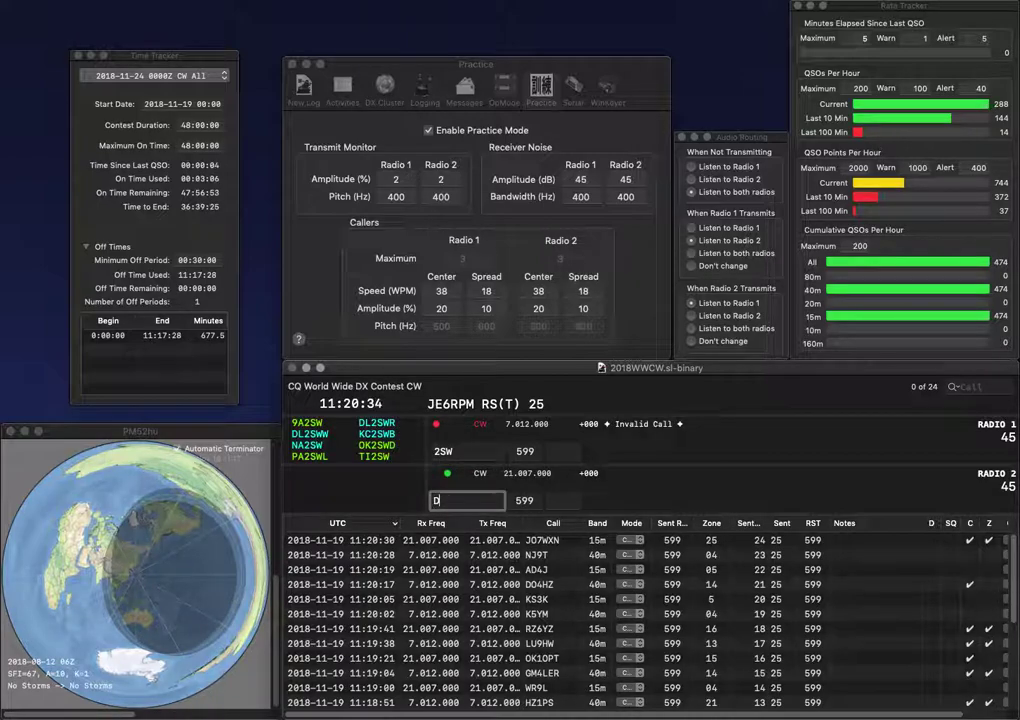
pyautogui.write('AL')
pyautogui.press('Return')
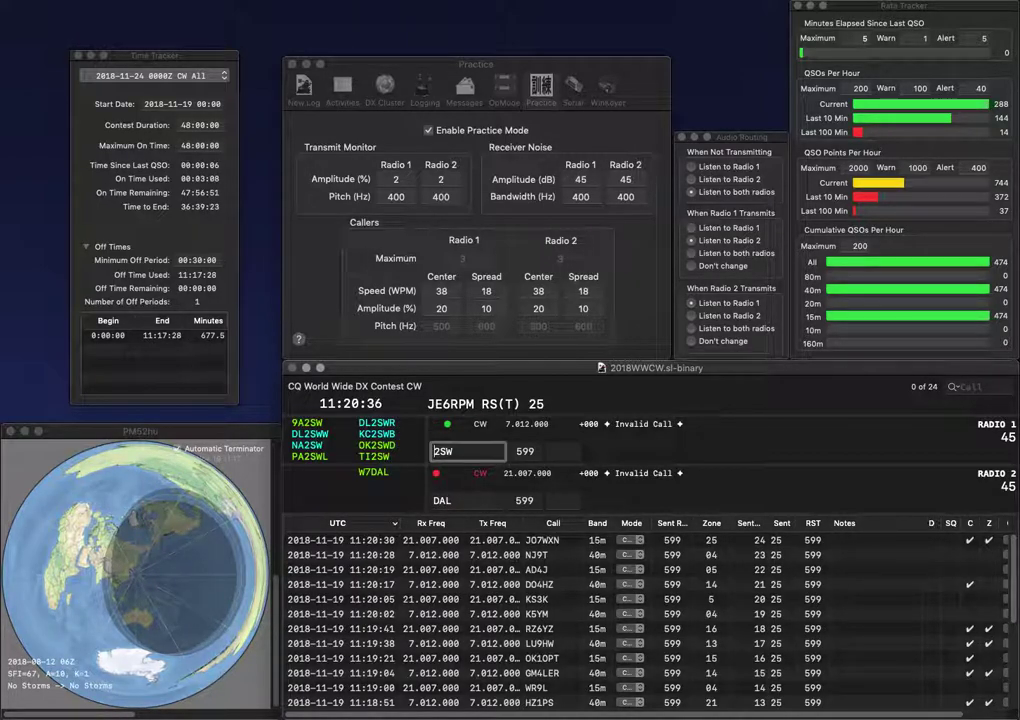
pyautogui.write('9A')
pyautogui.press('Return')
pyautogui.write('PD3')
pyautogui.press('Delete')
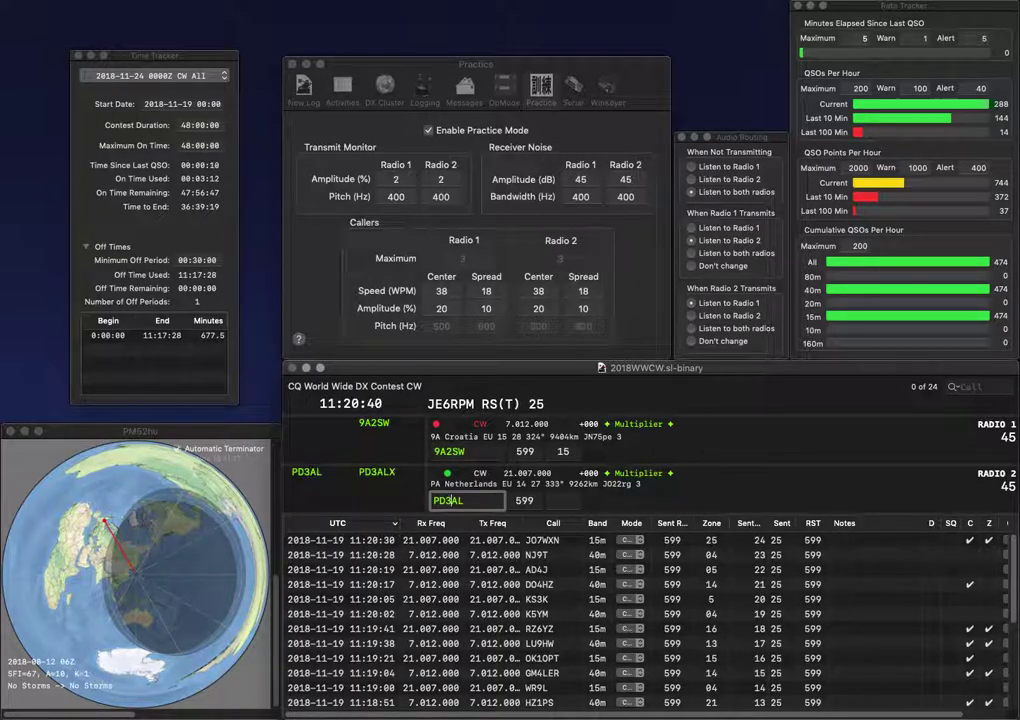
pyautogui.press('Return')
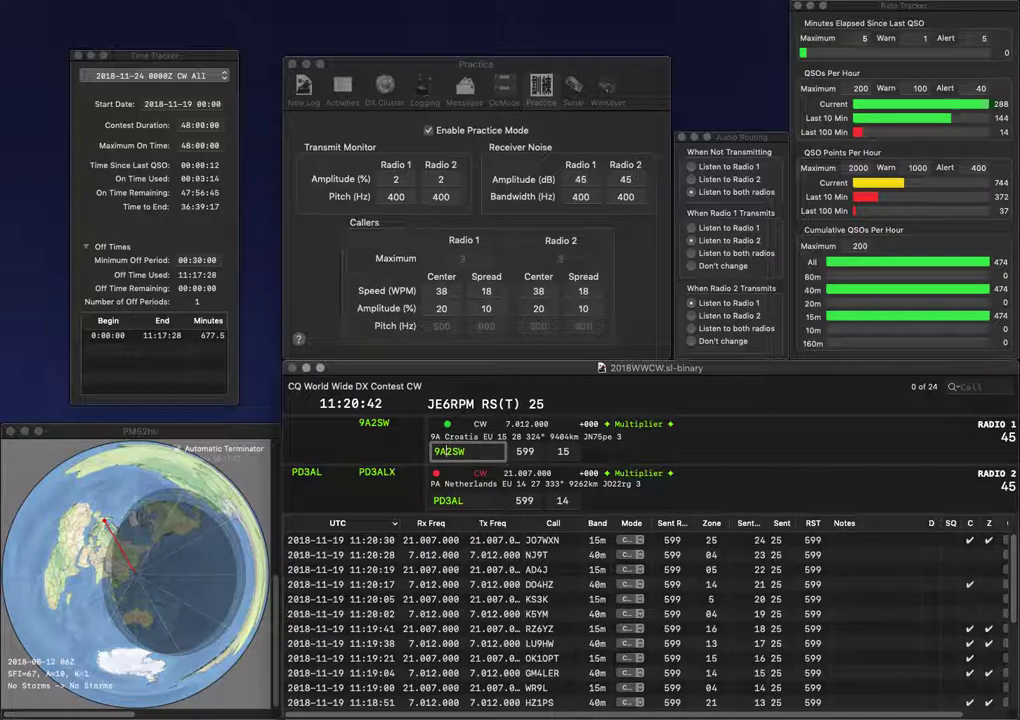
pyautogui.press('Down')
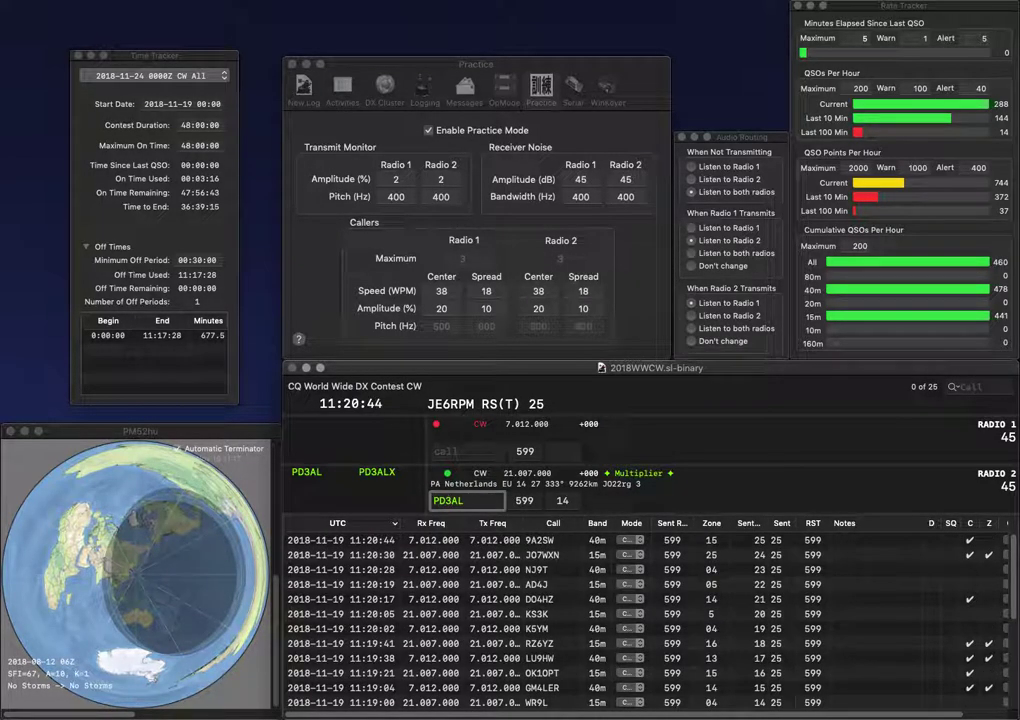
pyautogui.press('Return')
pyautogui.write('DF')
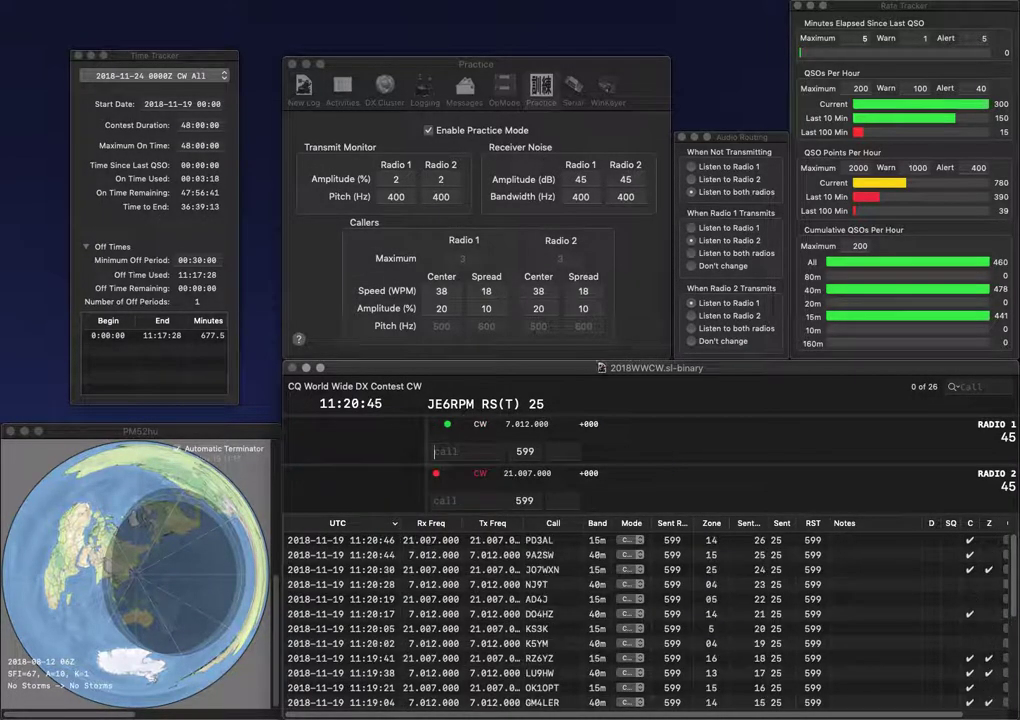
pyautogui.write('8RE')
pyautogui.press('Return')
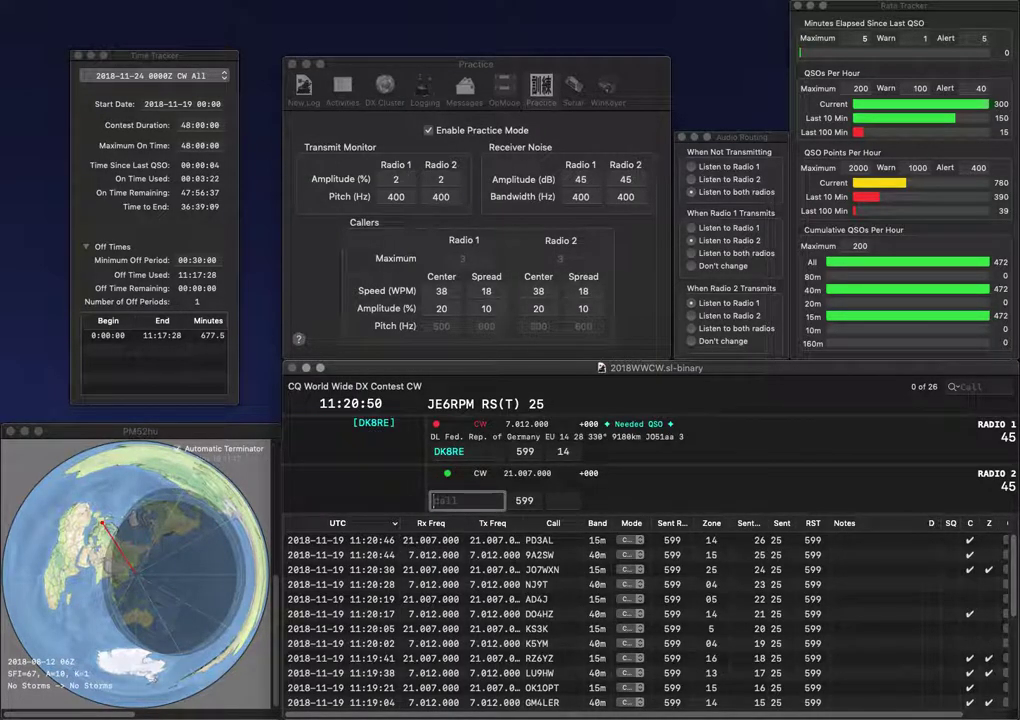
pyautogui.write('00E')
pyautogui.press('Return')
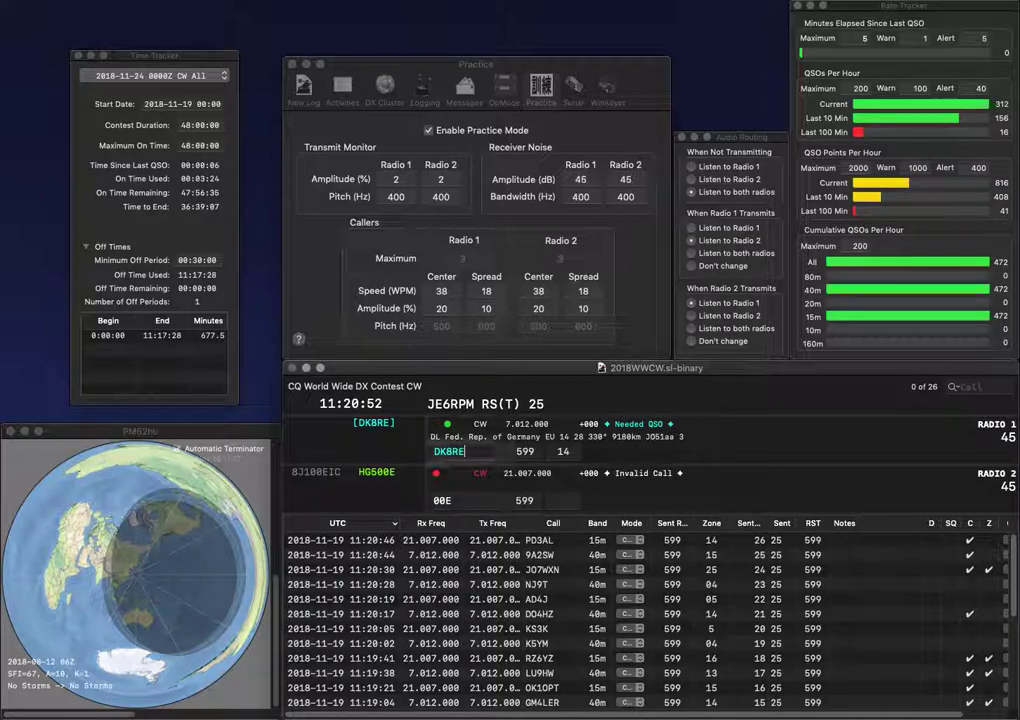
pyautogui.press('Return')
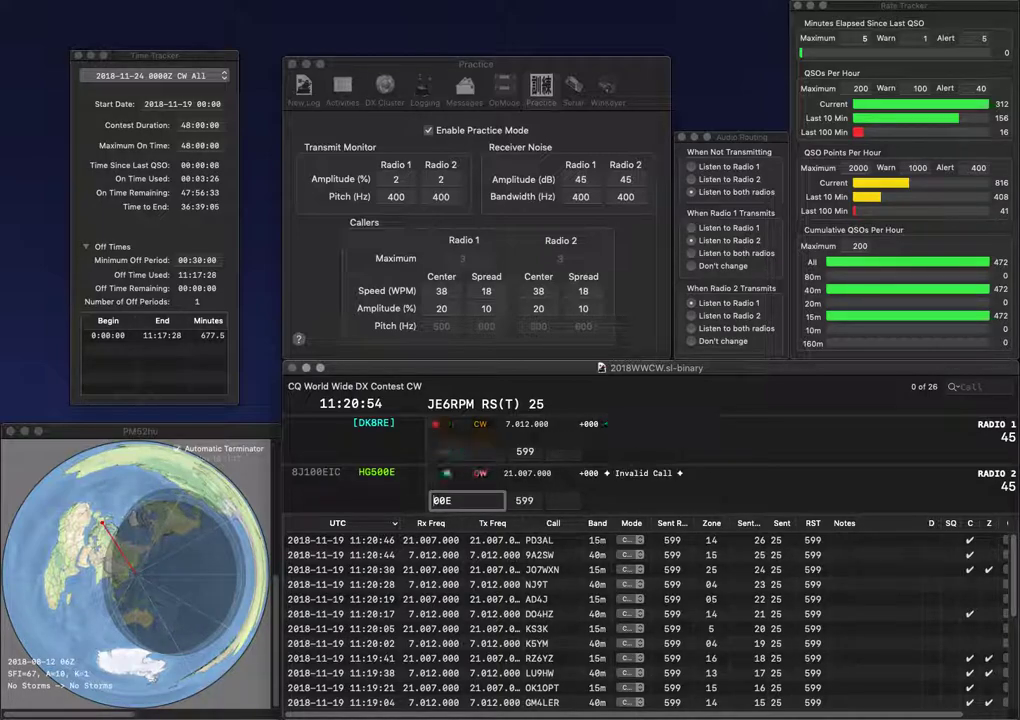
# Complete the Radio 2 call as HG500E, and enter and send W3EE on Radio 1.
pyautogui.write('HG5')
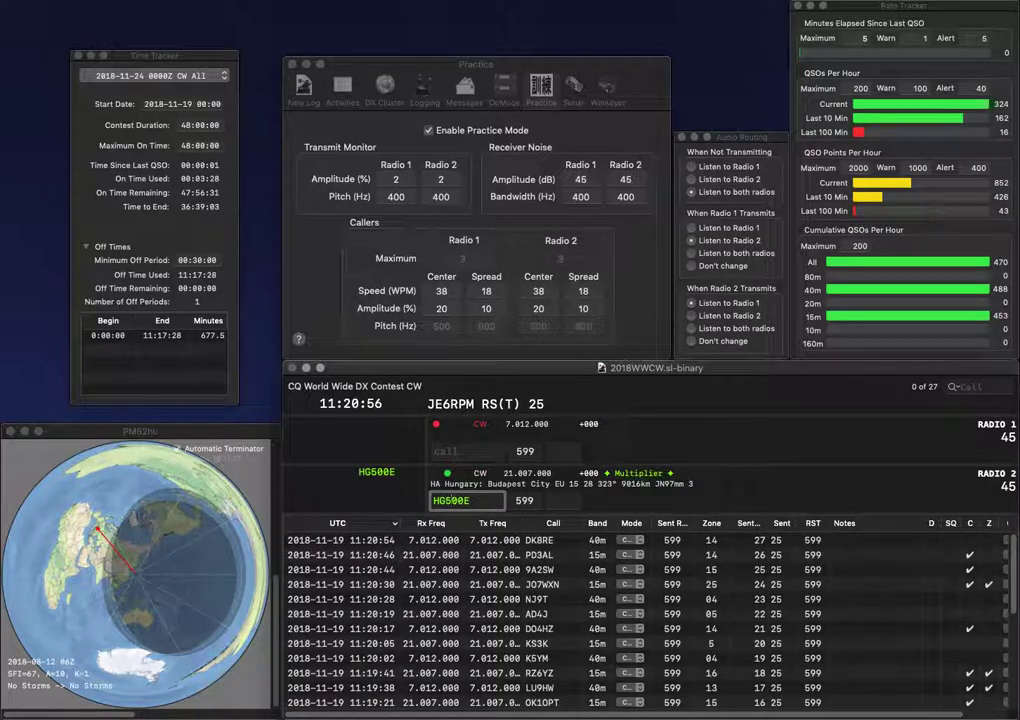
pyautogui.press('Return')
pyautogui.write('EE')
pyautogui.press('Home')
pyautogui.write('W3')
pyautogui.press('Return')
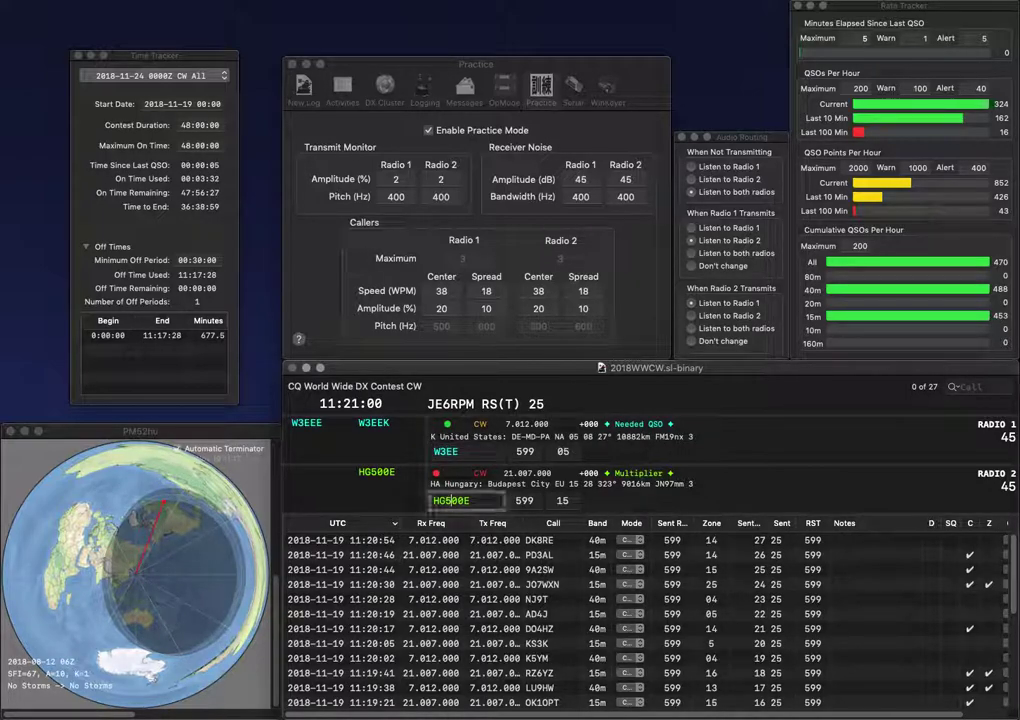
pyautogui.press('Return')
pyautogui.press('Return')
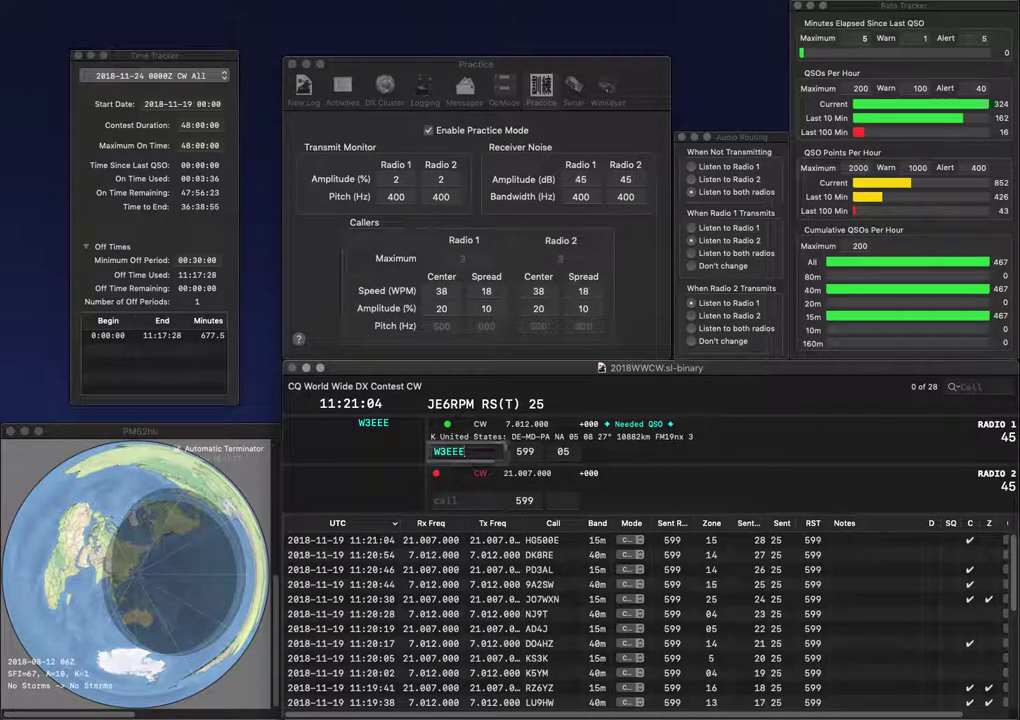
pyautogui.press('Return')
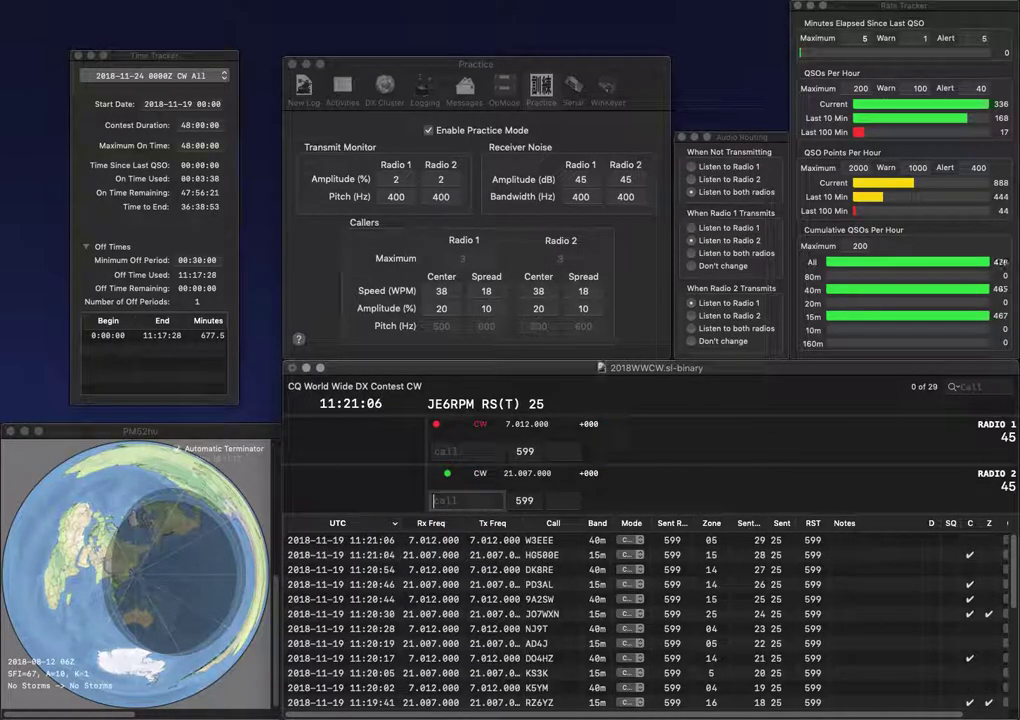
pyautogui.write('EA3KX')
pyautogui.press('Return')
pyautogui.write('K2ZC')
pyautogui.press('Return')
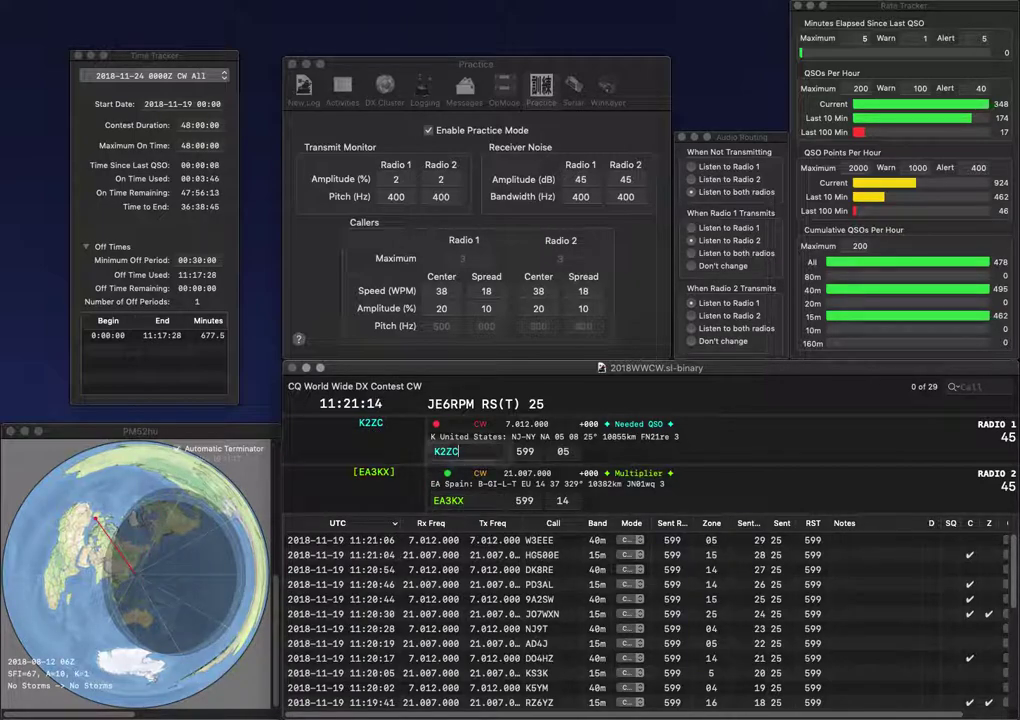
pyautogui.press('Return')
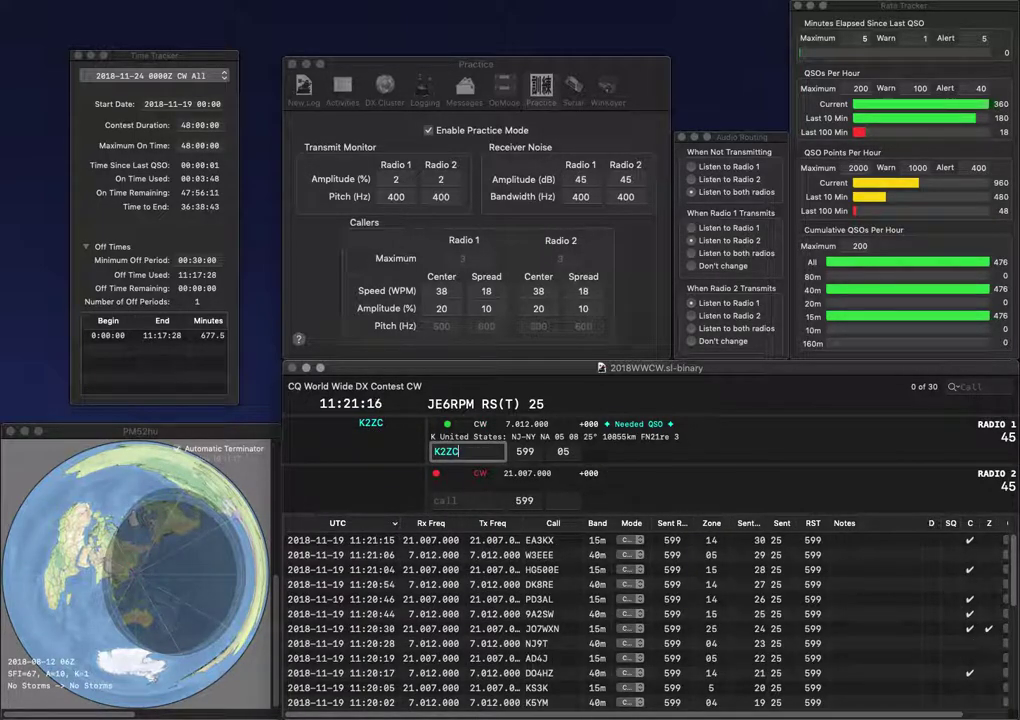
pyautogui.press('Return')
pyautogui.write('WB3IFD')
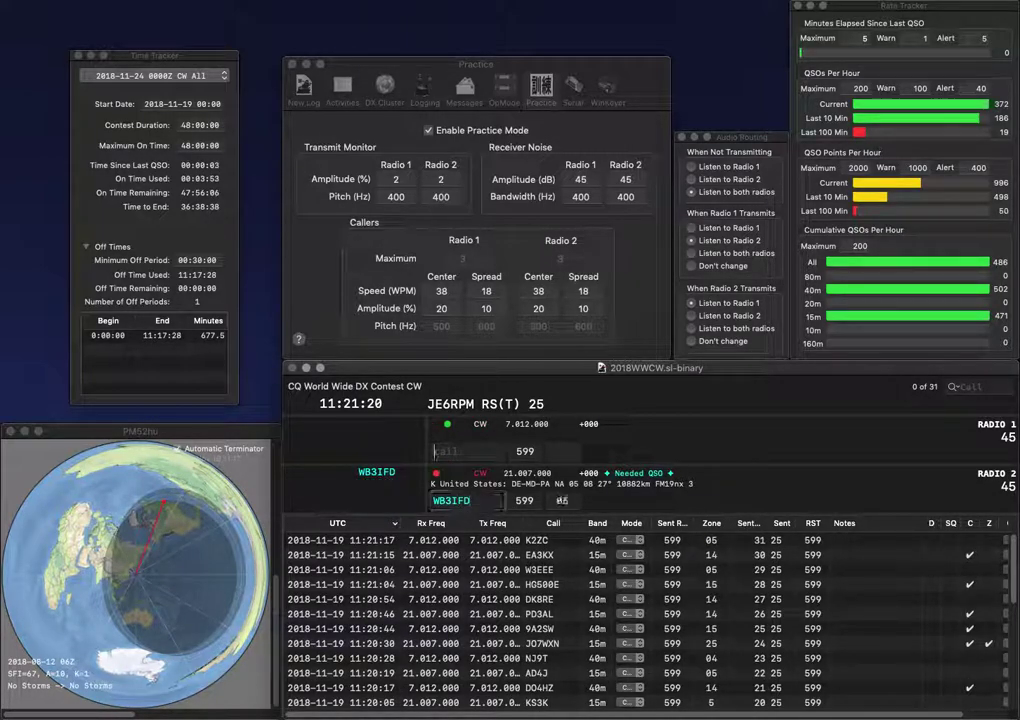
pyautogui.press('Return')
pyautogui.write('K6IJ')
pyautogui.press('Return')
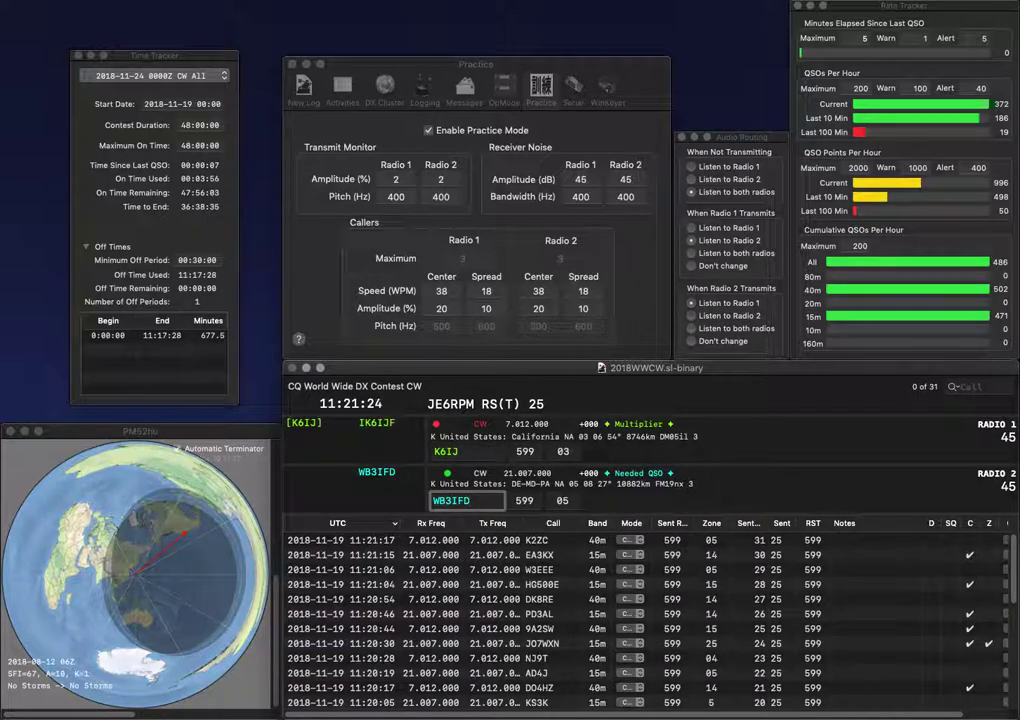
pyautogui.press('Return')
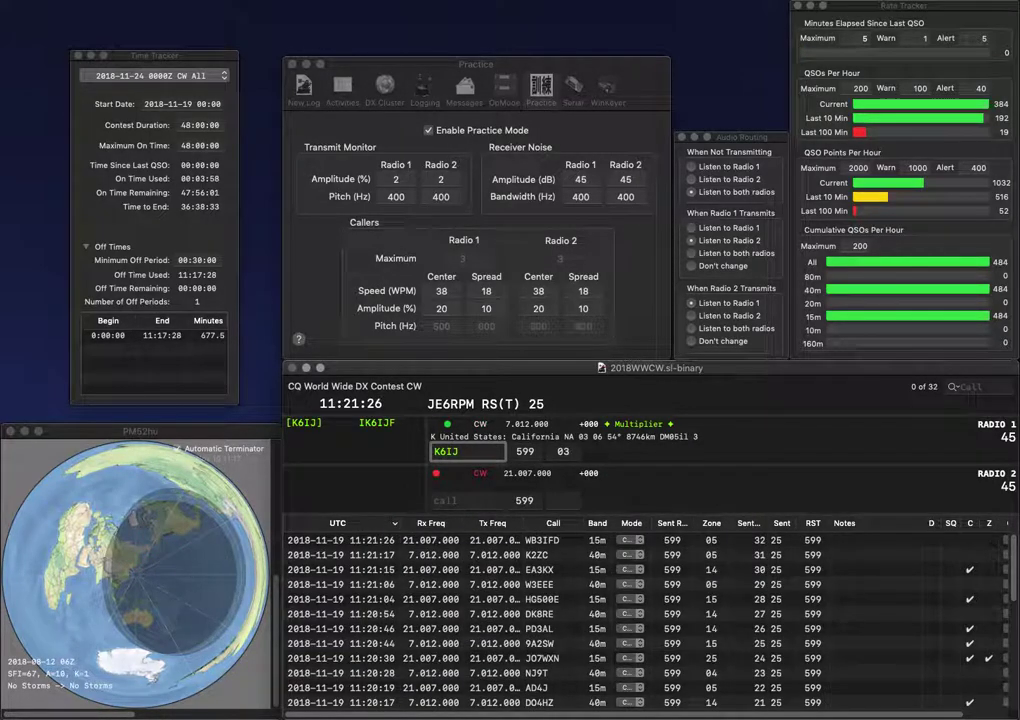
pyautogui.press('Return')
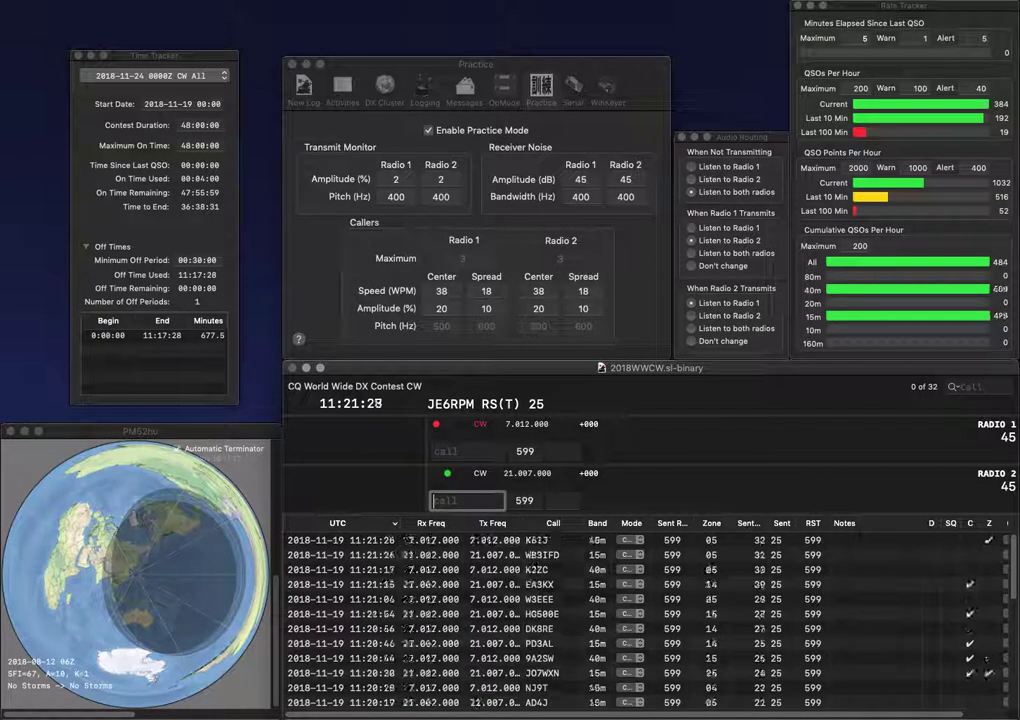
# Work W4LLJ on Radio 2 and K4AAP on Radio 1, and log both contacts.
pyautogui.write('W4LLJ')
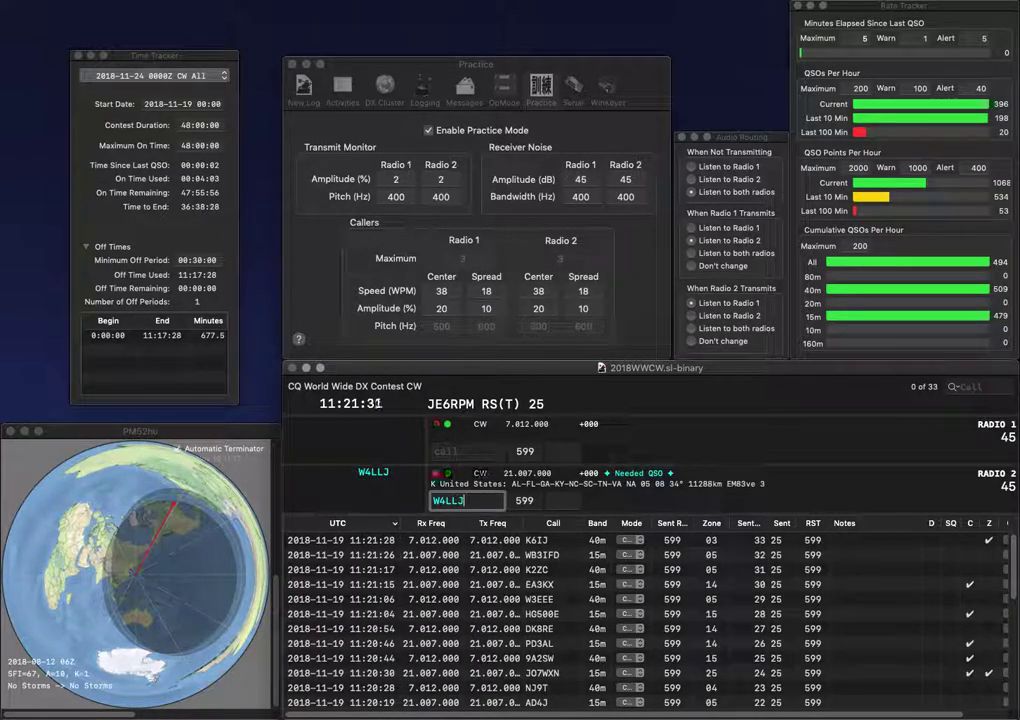
pyautogui.press('Return')
pyautogui.write('AAP')
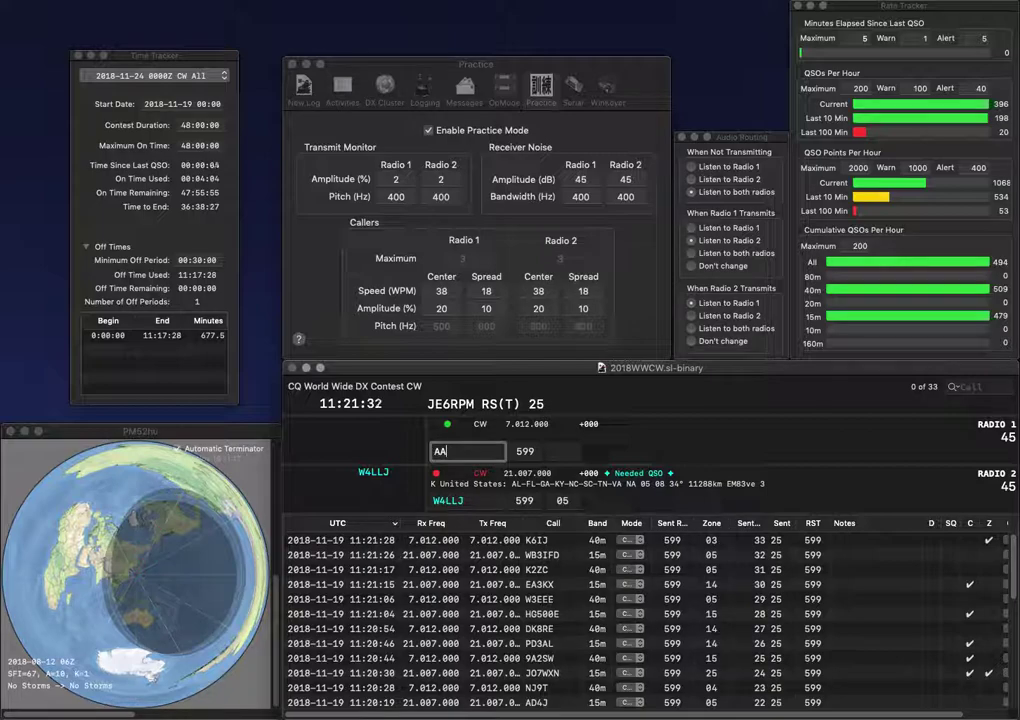
pyautogui.press('Home')
pyautogui.write('K4')
pyautogui.press('Return')
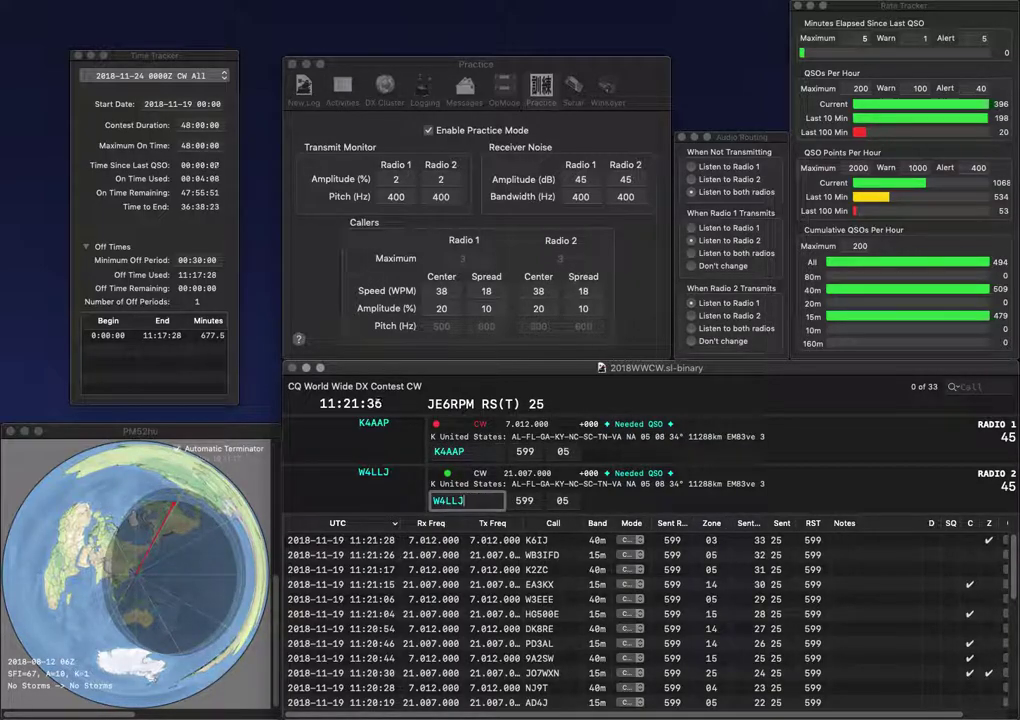
pyautogui.press('Return')
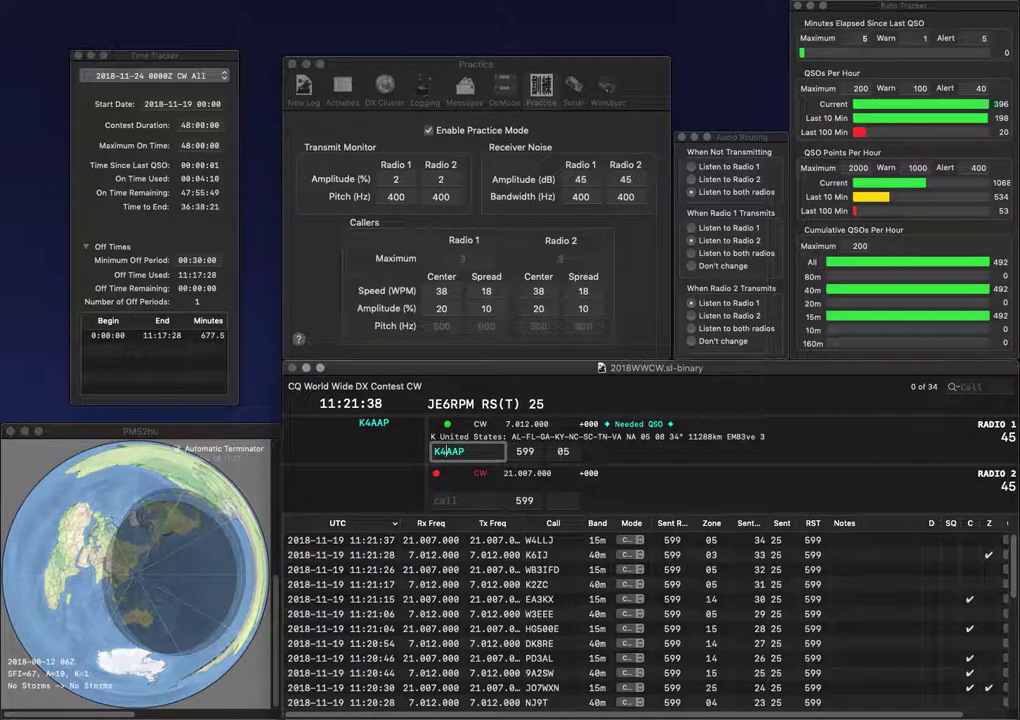
pyautogui.press('Return')
pyautogui.write('WB2WFJ')
pyautogui.press('Return')
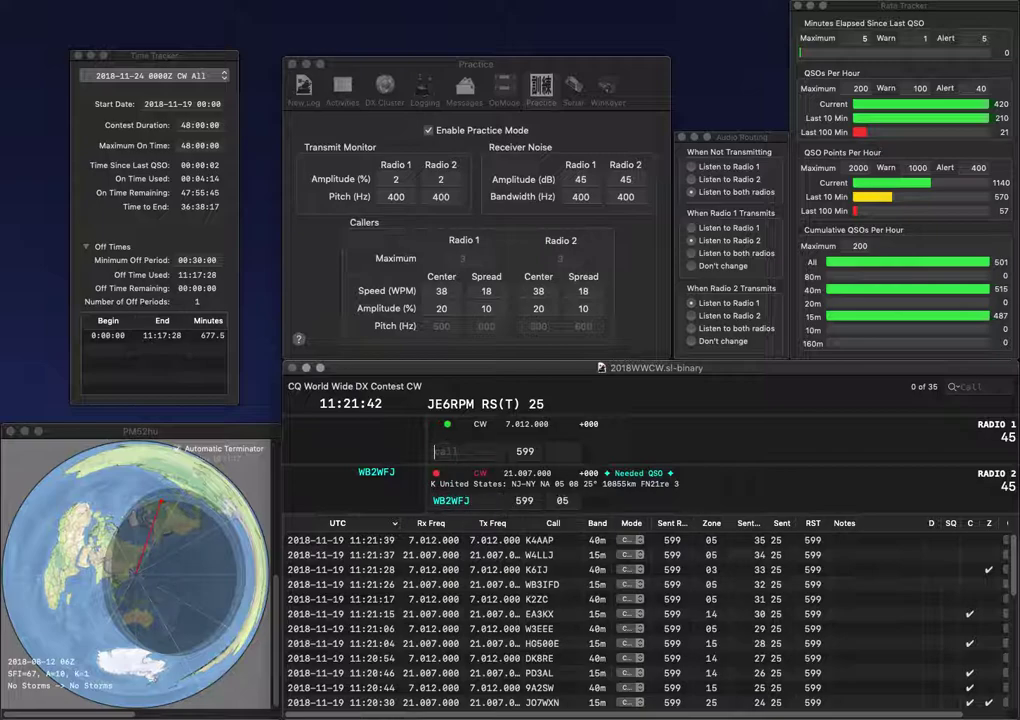
pyautogui.write('9EZZAW')
pyautogui.press('BackSpace')
pyautogui.press('BackSpace')
pyautogui.press('Home')
pyautogui.write('W')
pyautogui.press('Return')
pyautogui.press('Return')
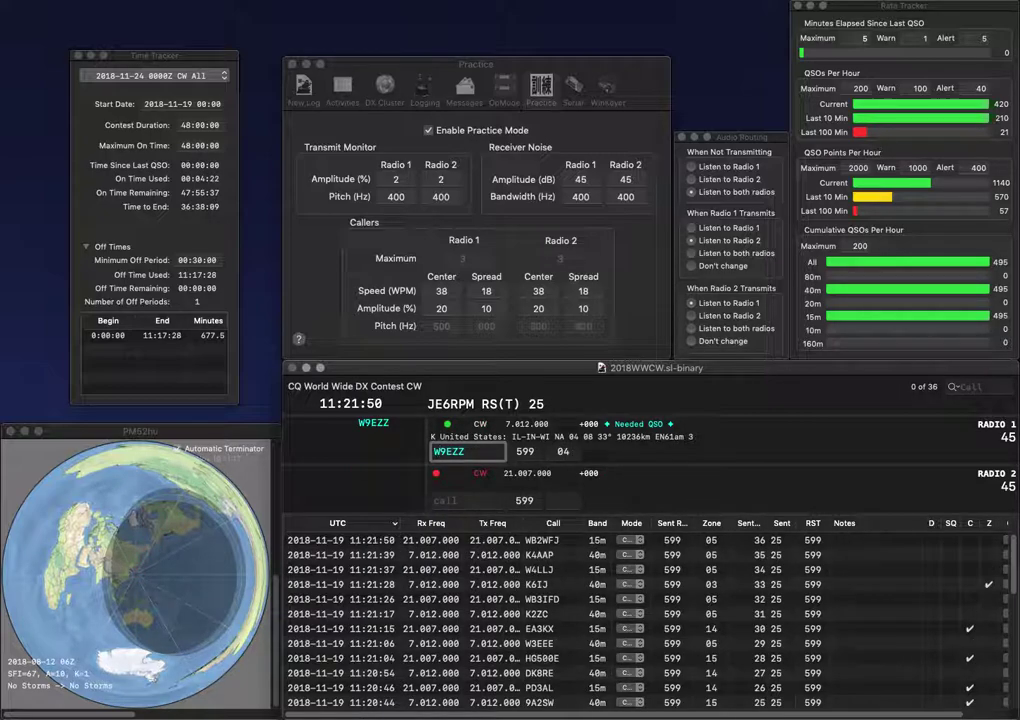
pyautogui.press('Return')
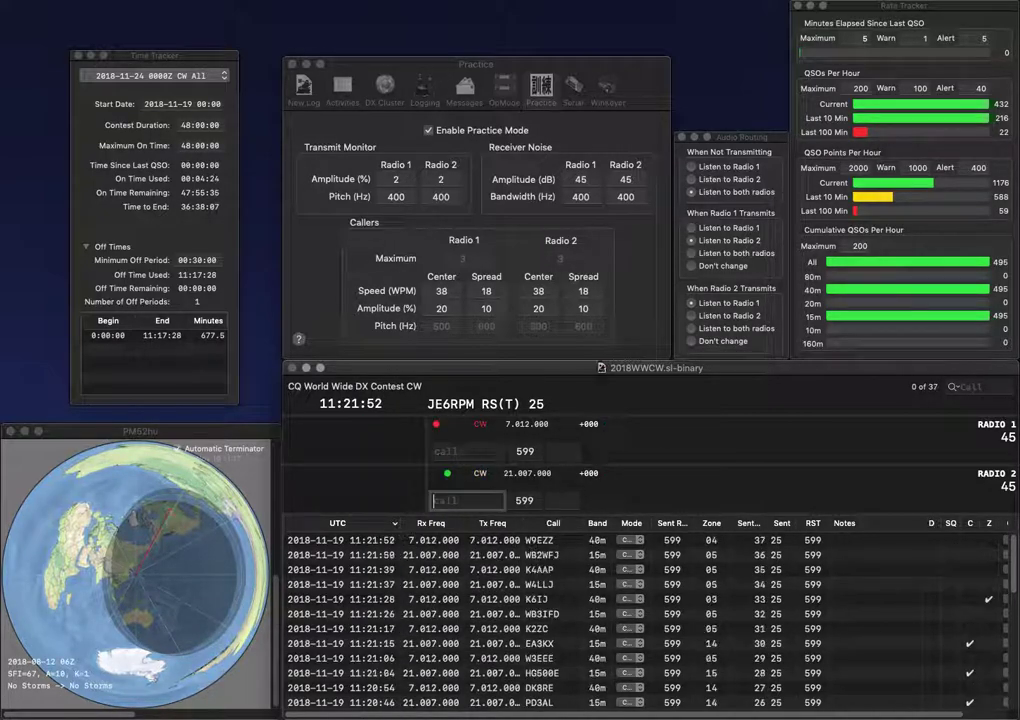
pyautogui.write('JI')
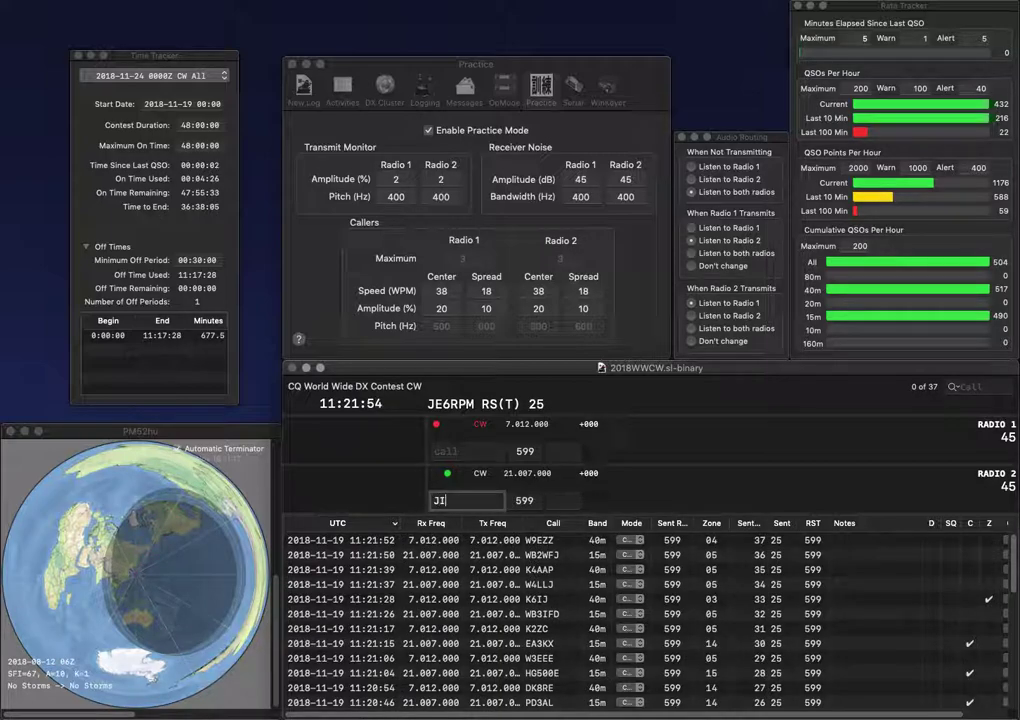
pyautogui.write('2')
pyautogui.press('Return')
pyautogui.write('CE')
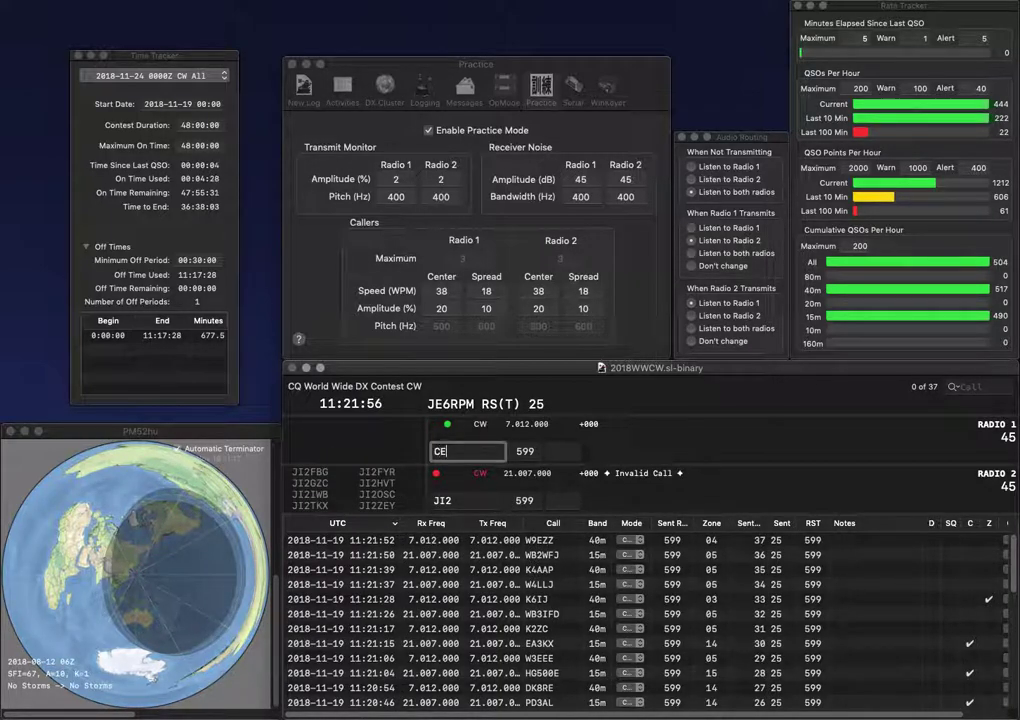
pyautogui.write('2LI')
pyautogui.press('Return')
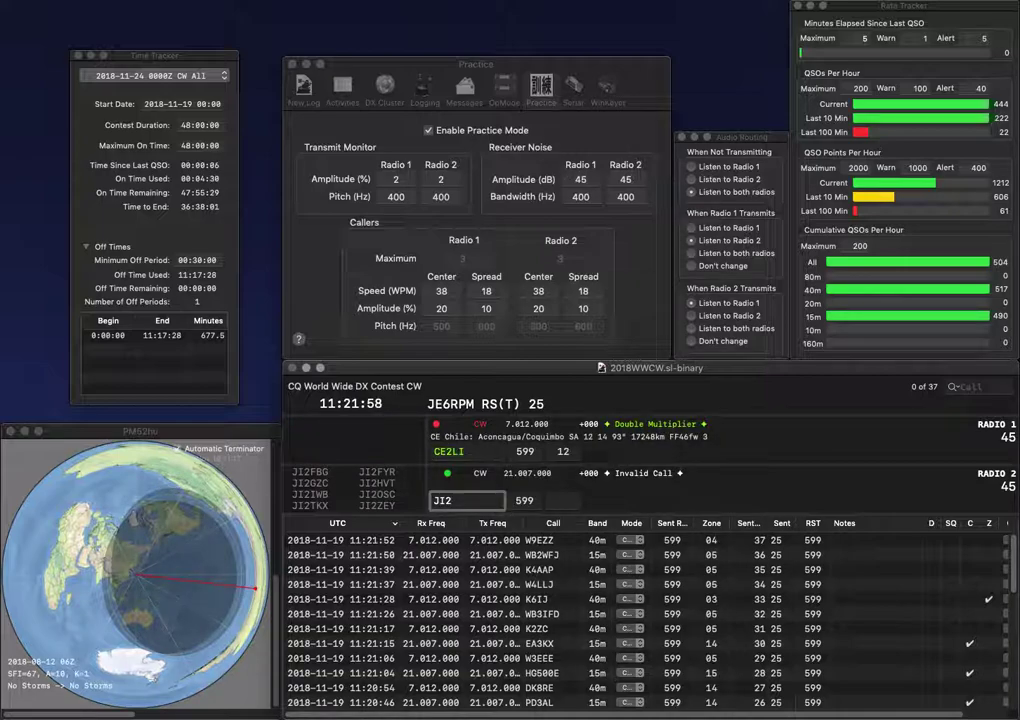
pyautogui.write('OSC')
pyautogui.press('Return')
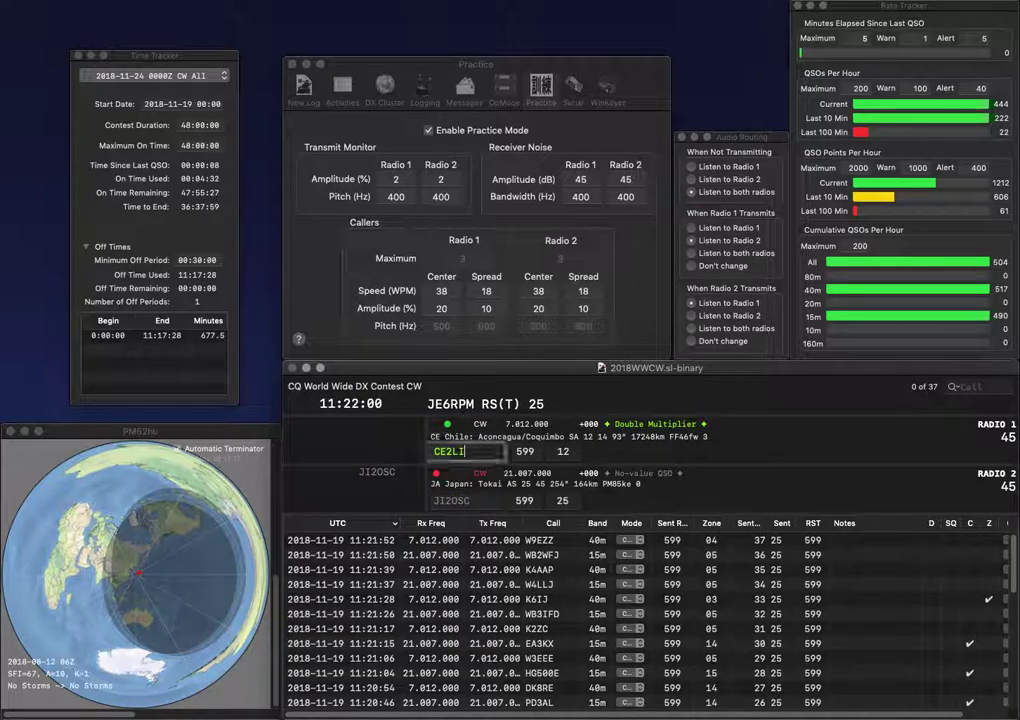
pyautogui.press('Left')
pyautogui.press('Left')
pyautogui.press('BackSpace')
pyautogui.write('3')
pyautogui.press('Return')
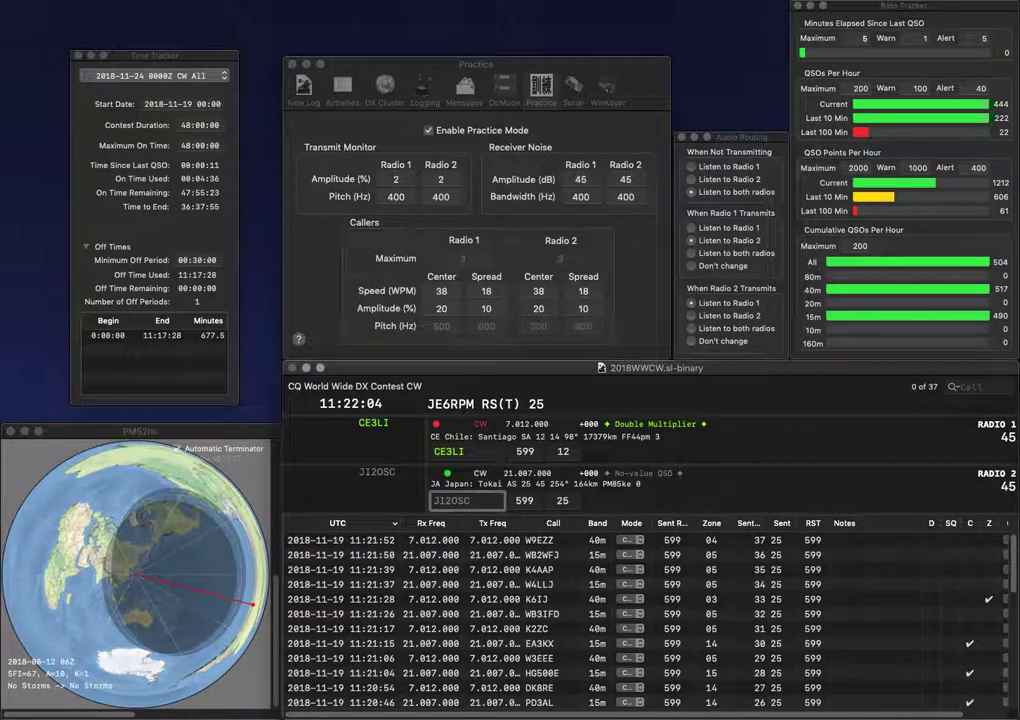
pyautogui.press('Return')
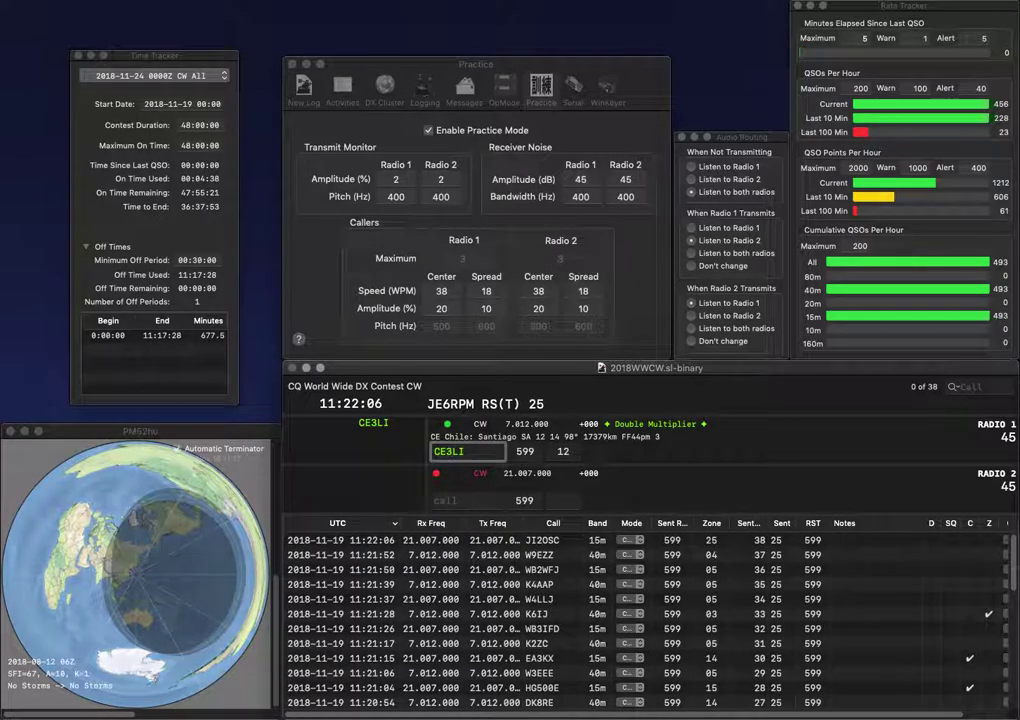
pyautogui.press('Return')
pyautogui.write('WC3FSW')
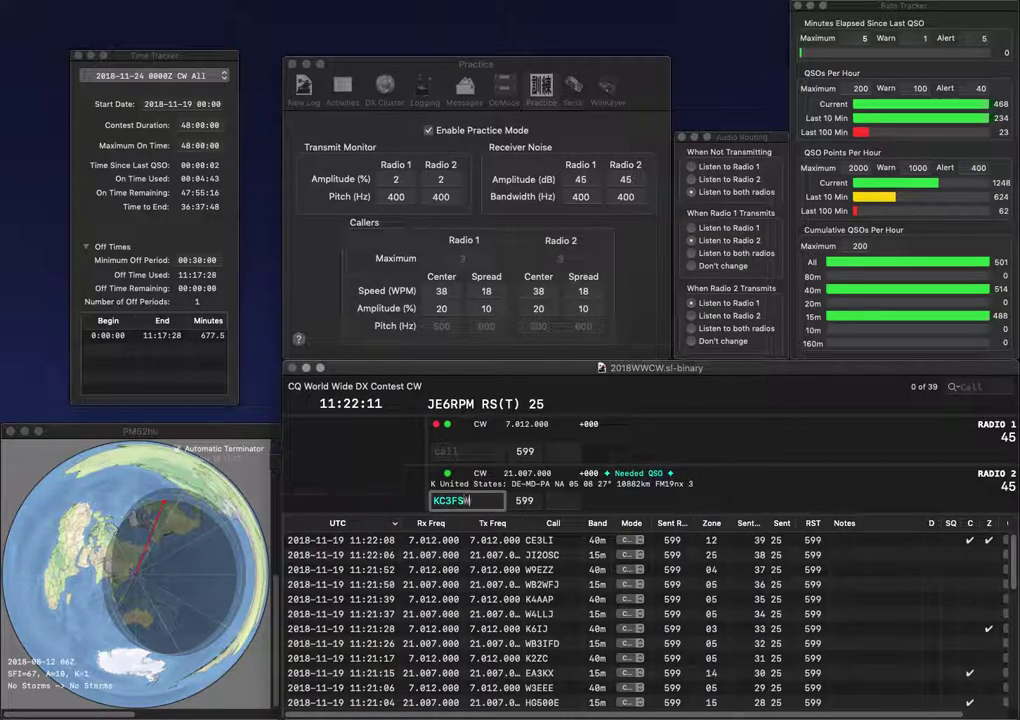
pyautogui.press('Return')
pyautogui.write('F')
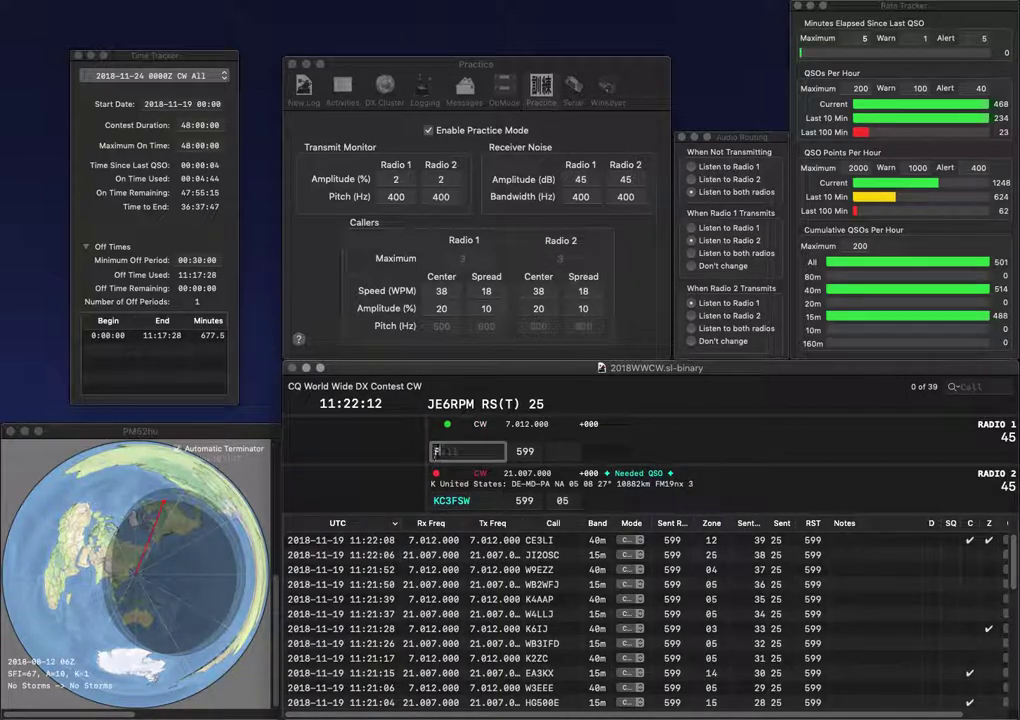
pyautogui.write('2')
pyautogui.write('RA')
pyautogui.press('Return')
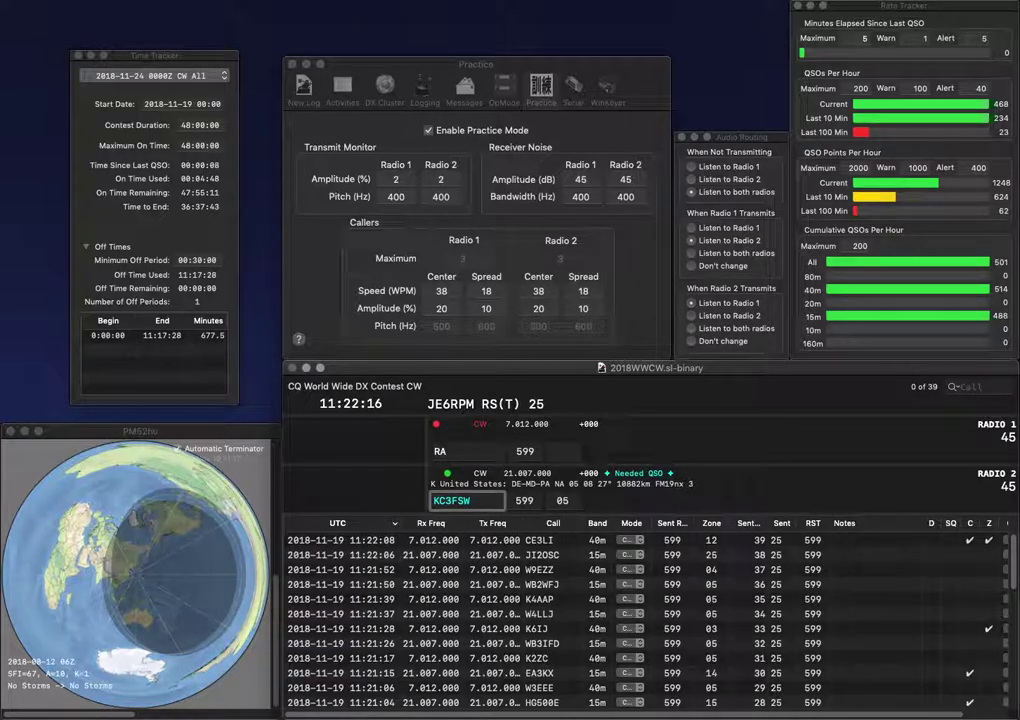
pyautogui.press('BackSpace')
pyautogui.write('P')
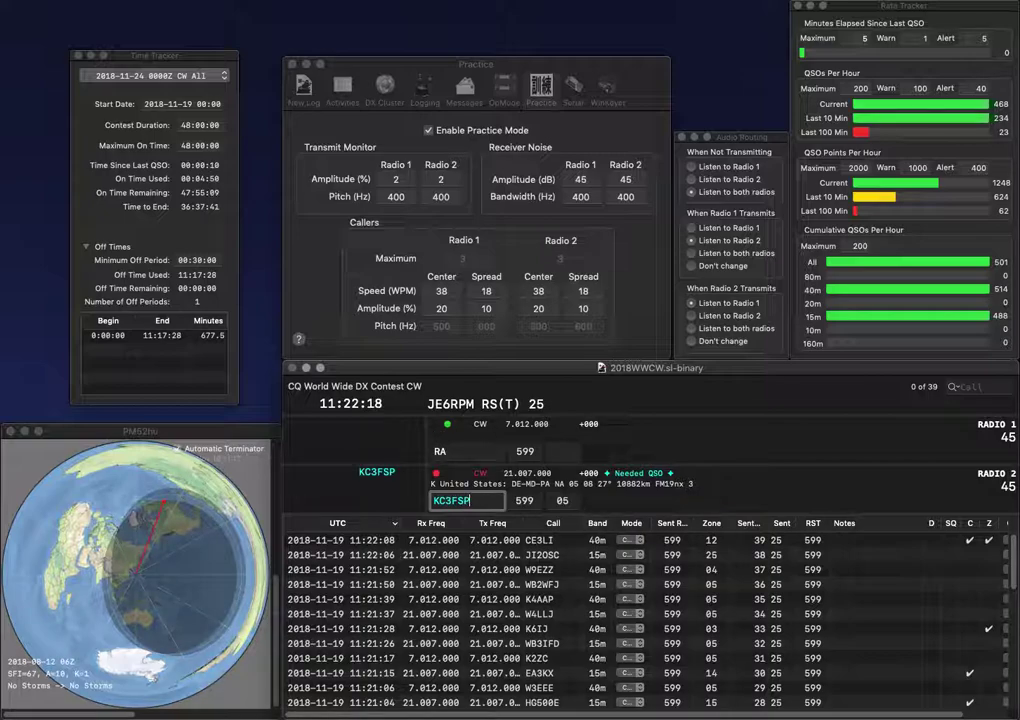
pyautogui.press('Return')
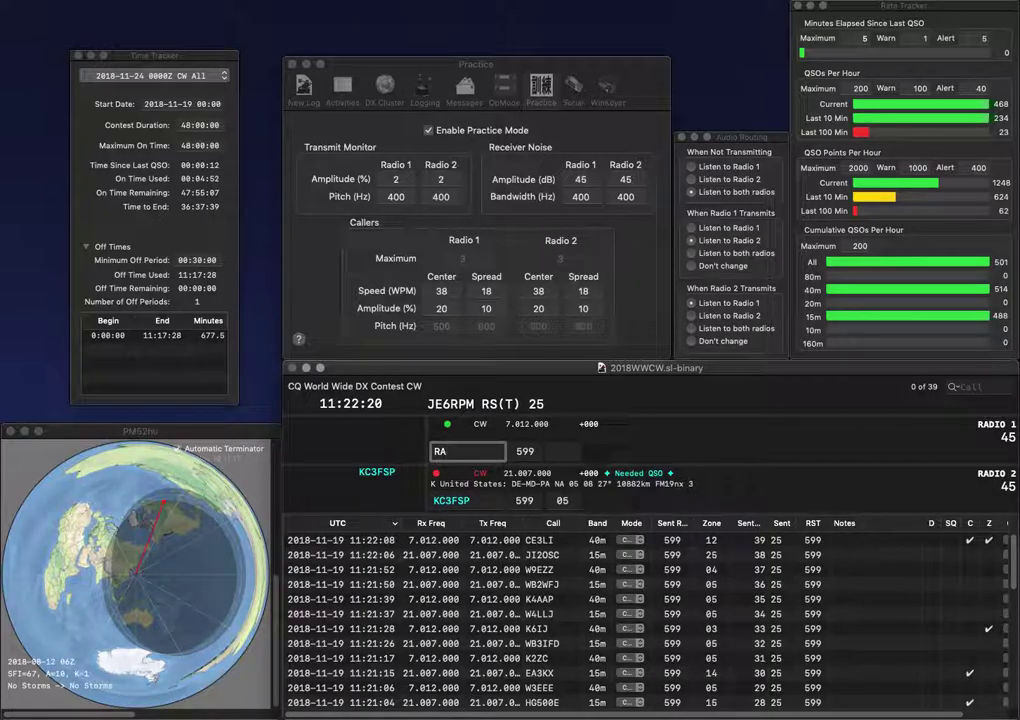
pyautogui.write('/U')
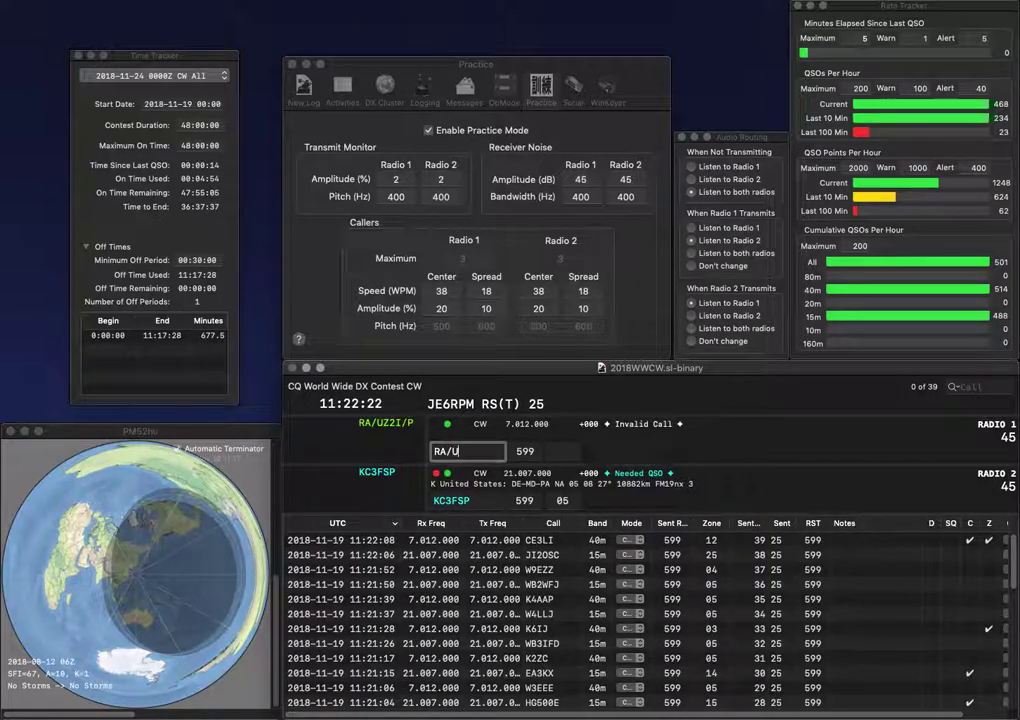
pyautogui.write('Z2I')
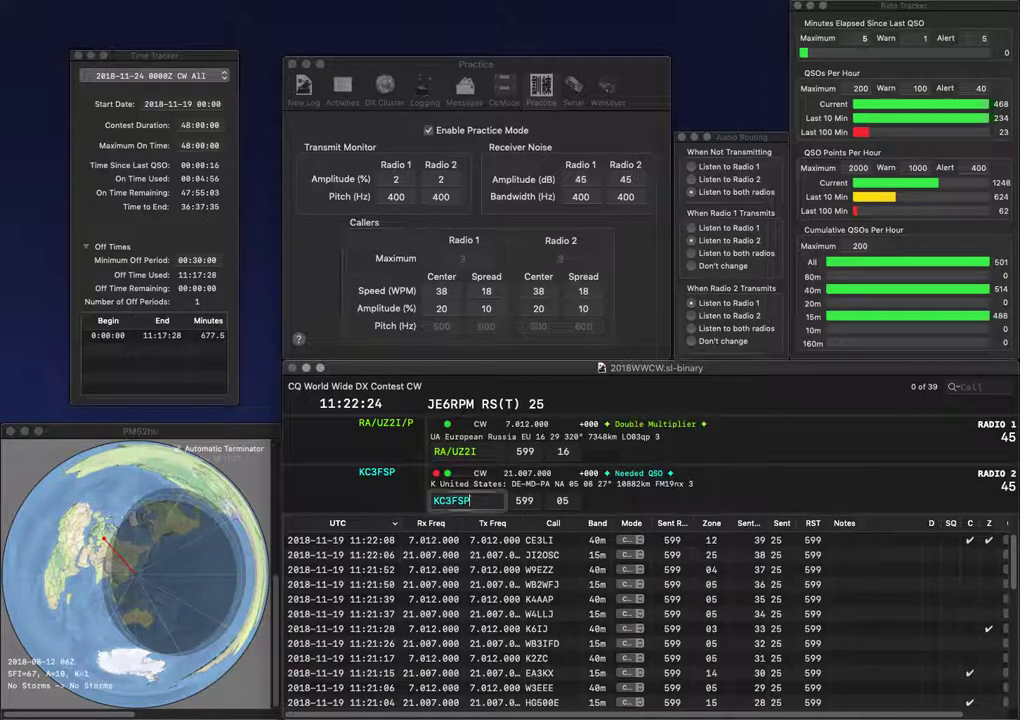
pyautogui.write('/')
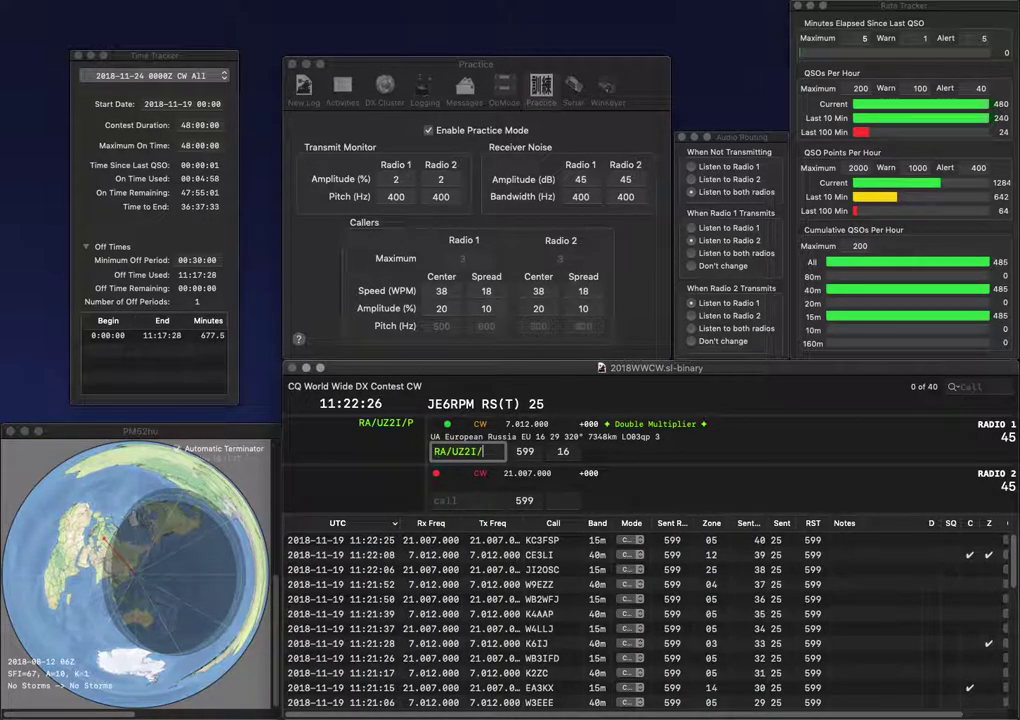
pyautogui.write('P')
pyautogui.press('Return')
# Enter and send KM7R on Radio 2, and log the RA/UZ2I/P and KM7R contacts.
pyautogui.write('KM7R')
pyautogui.press('Return')
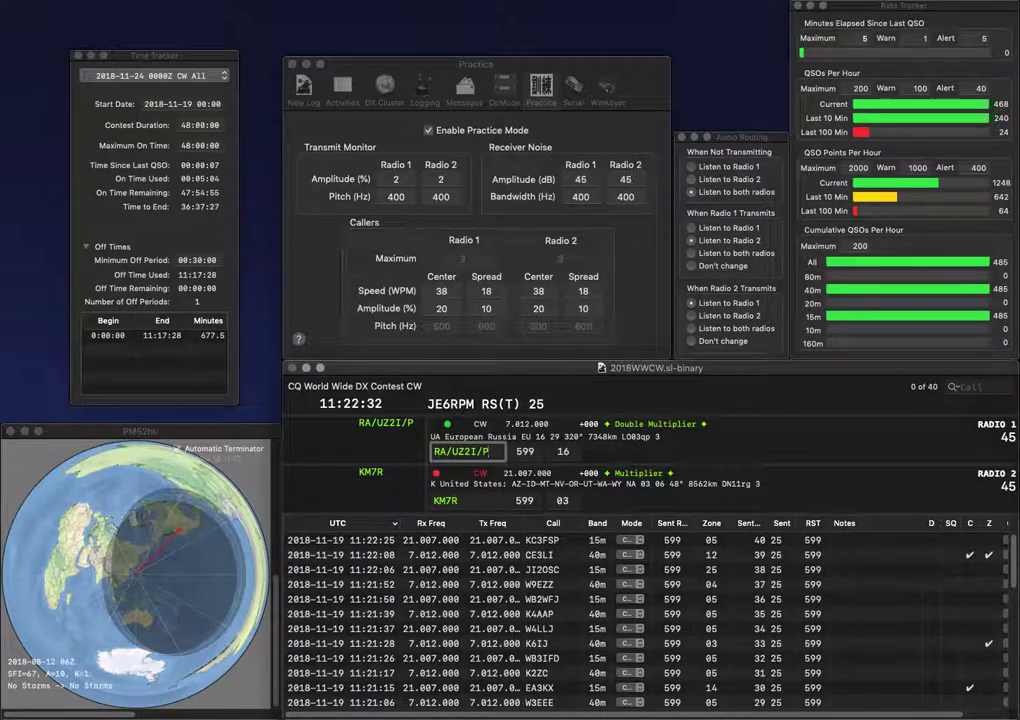
pyautogui.press('Return')
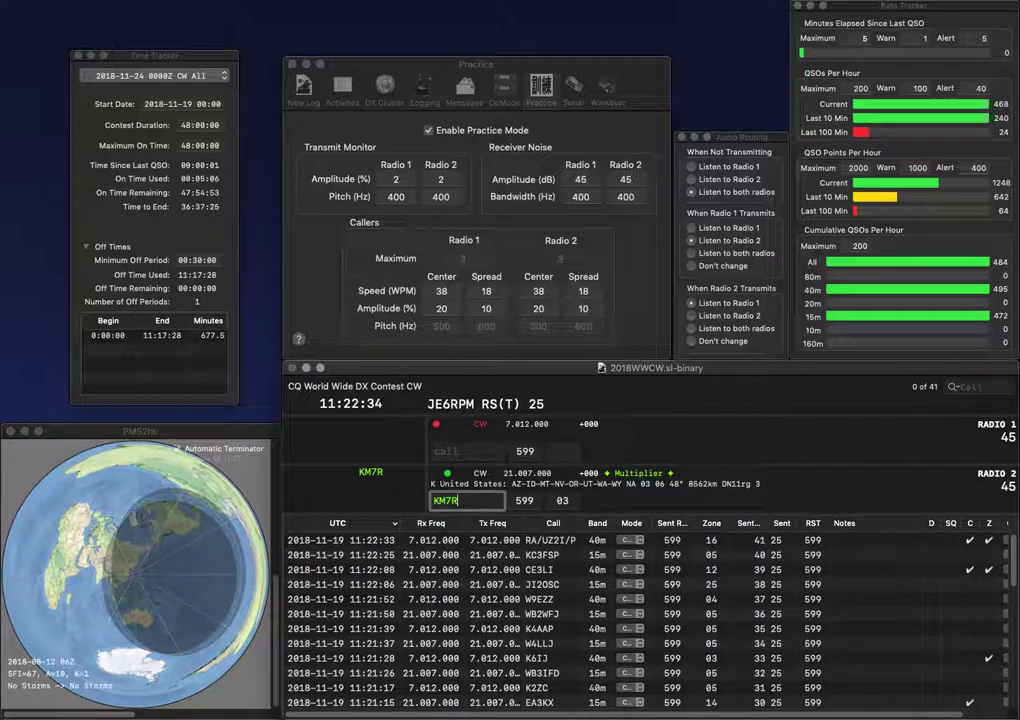
pyautogui.press('Return')
# Work W8IDM on Radio 1 and K8PI on Radio 2, and log both contacts.
pyautogui.write('W')
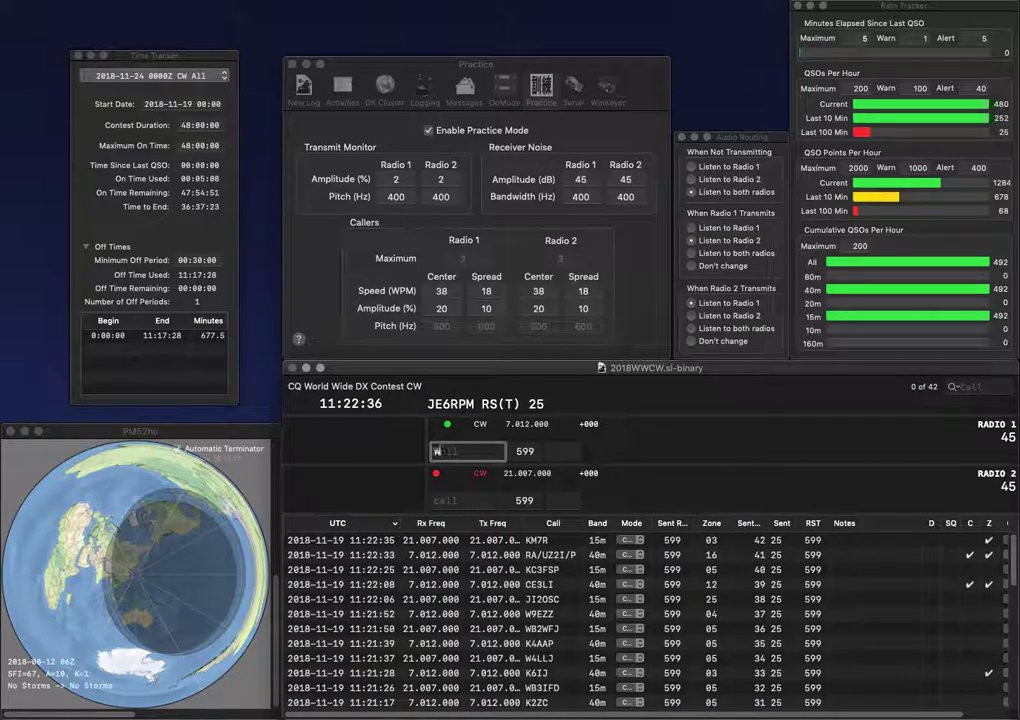
pyautogui.write('8IB')
pyautogui.write('M')
pyautogui.press('Return')
pyautogui.write('PI')
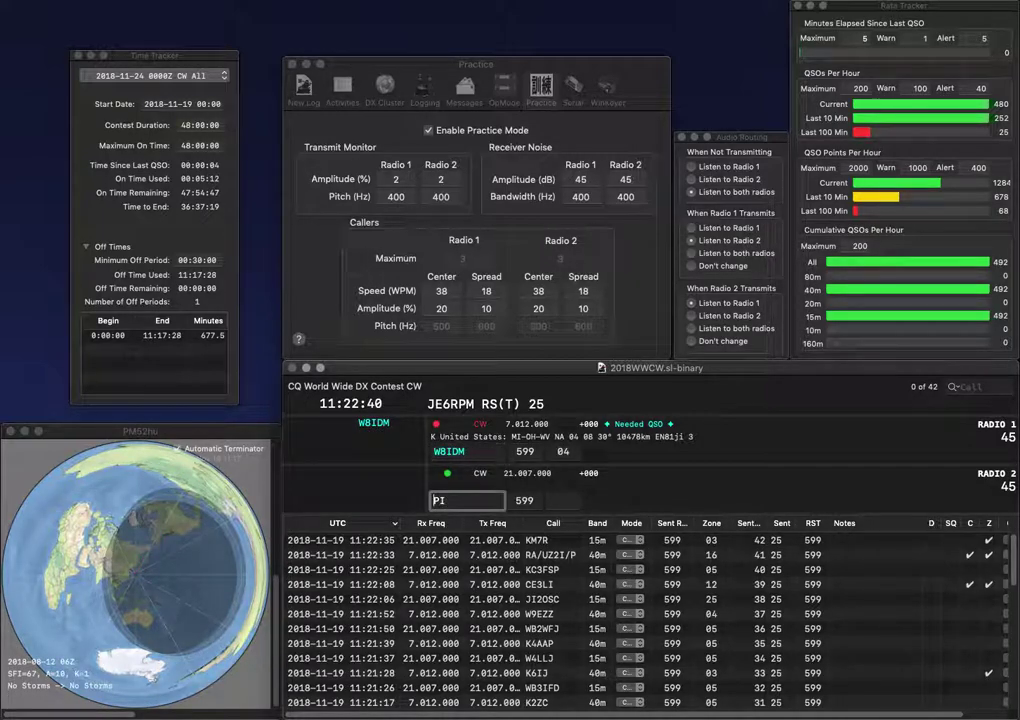
pyautogui.press('Home')
pyautogui.write('K8')
pyautogui.press('Return')
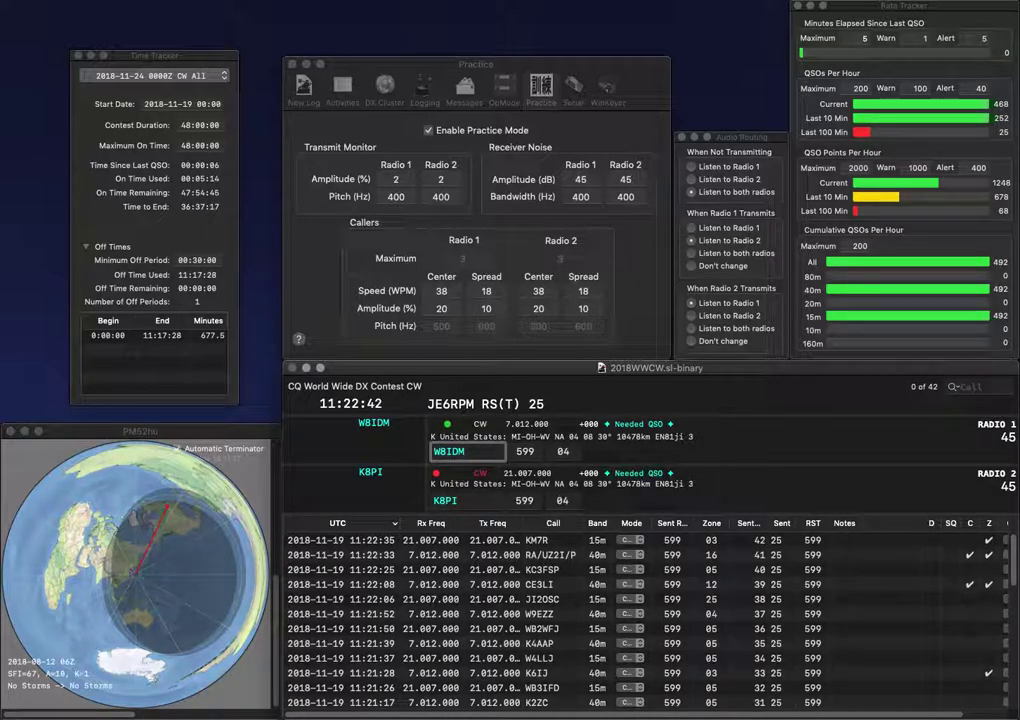
pyautogui.press('Return')
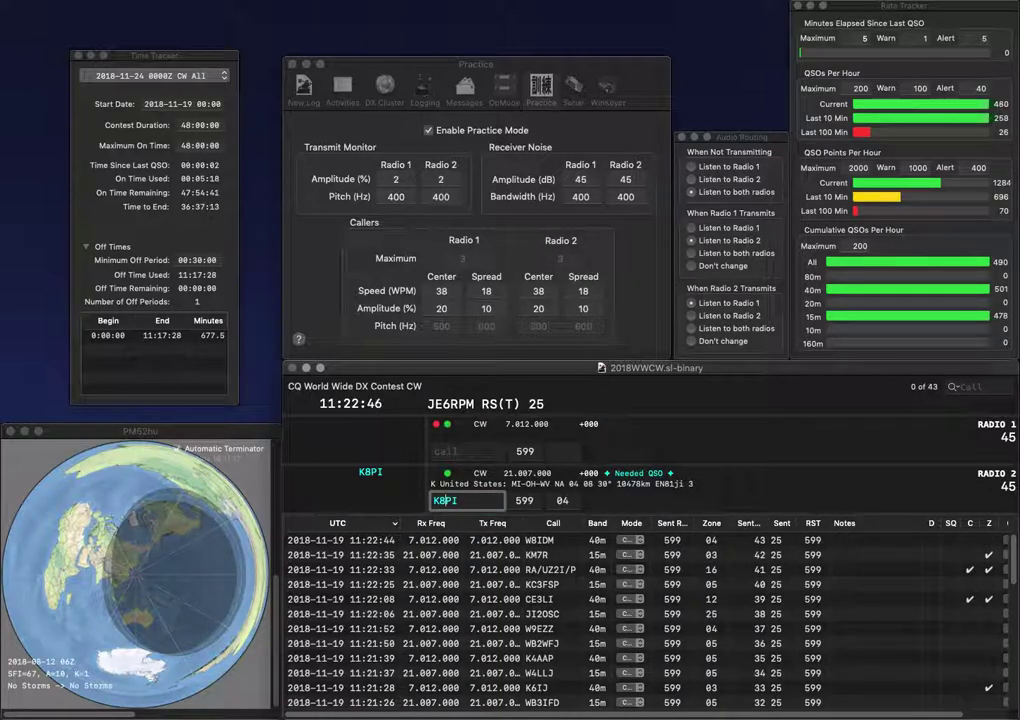
pyautogui.press('Return')
pyautogui.write('VE2BVV')
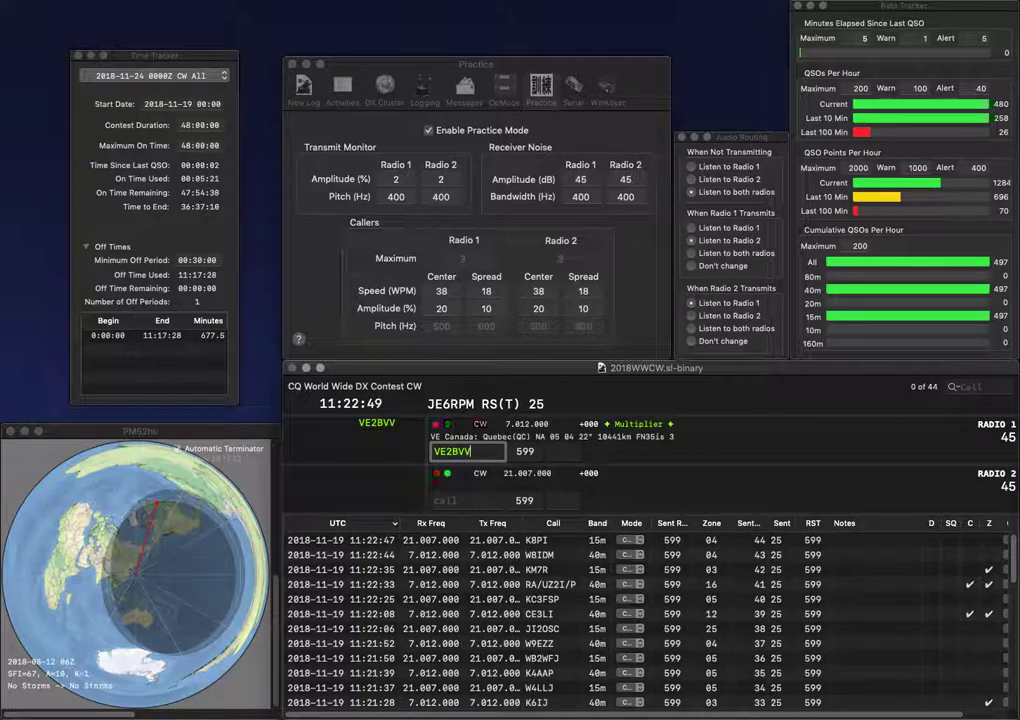
pyautogui.press('Return')
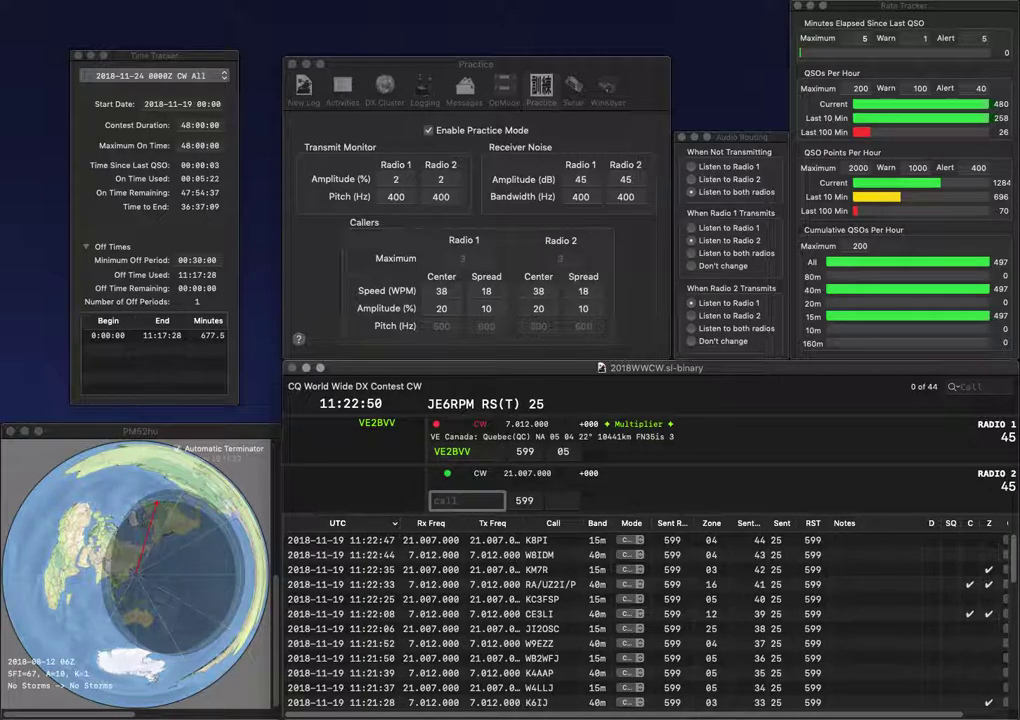
pyautogui.write('8W')
pyautogui.press('Return')
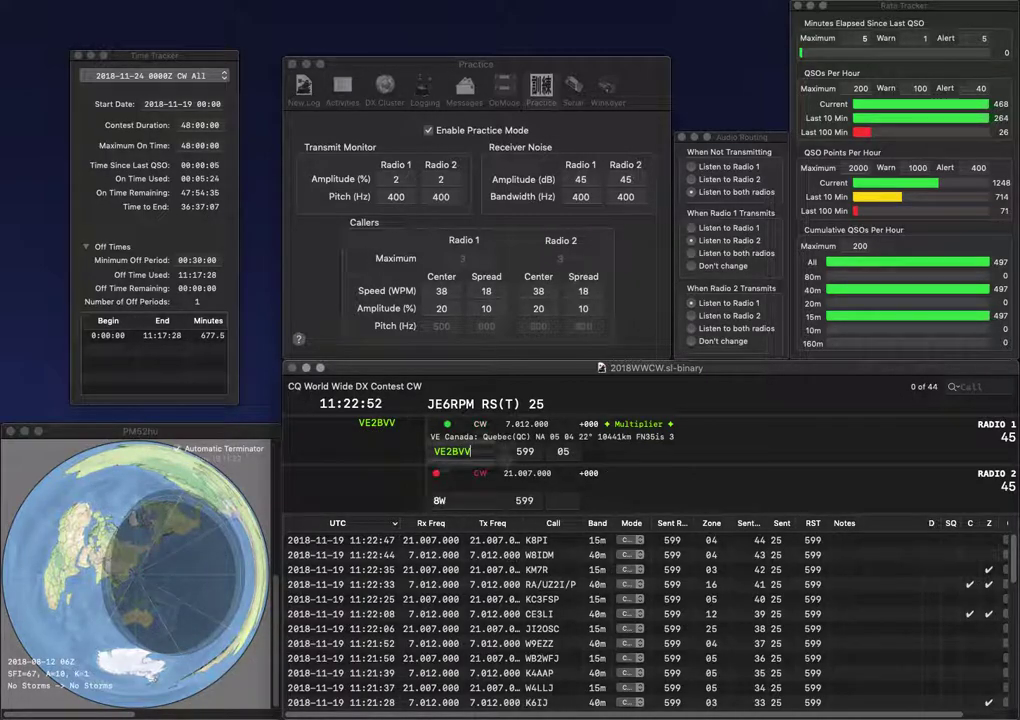
# Log VE2BVV on Radio 1, and complete and send the Radio 2 call as YP8W.
pyautogui.press('Return')
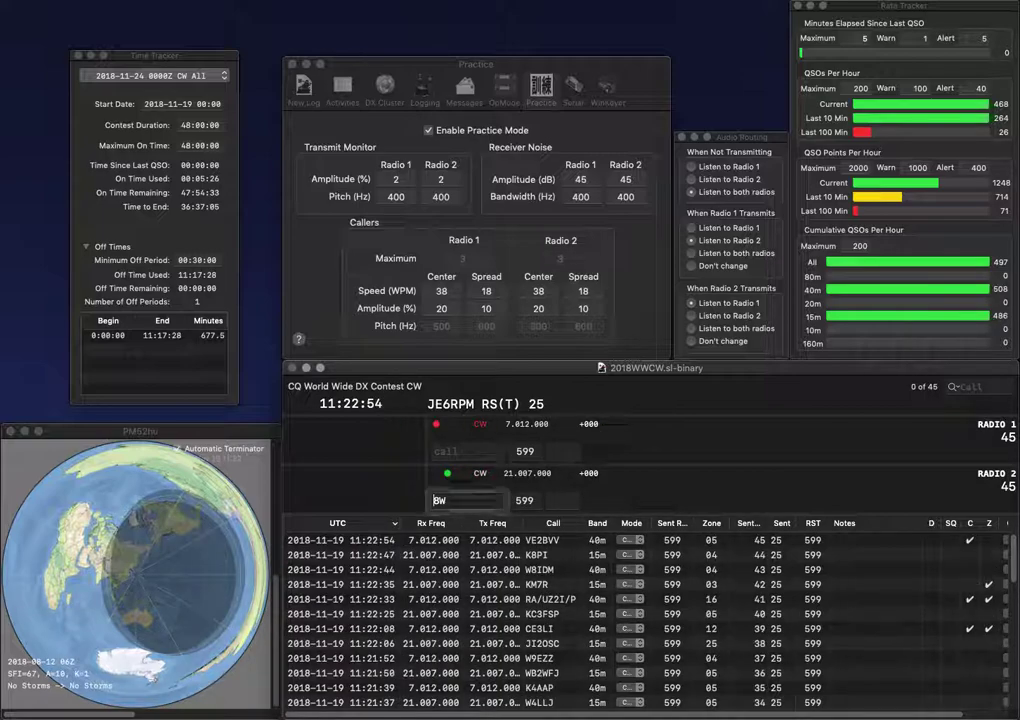
pyautogui.write('YP')
pyautogui.press('Return')
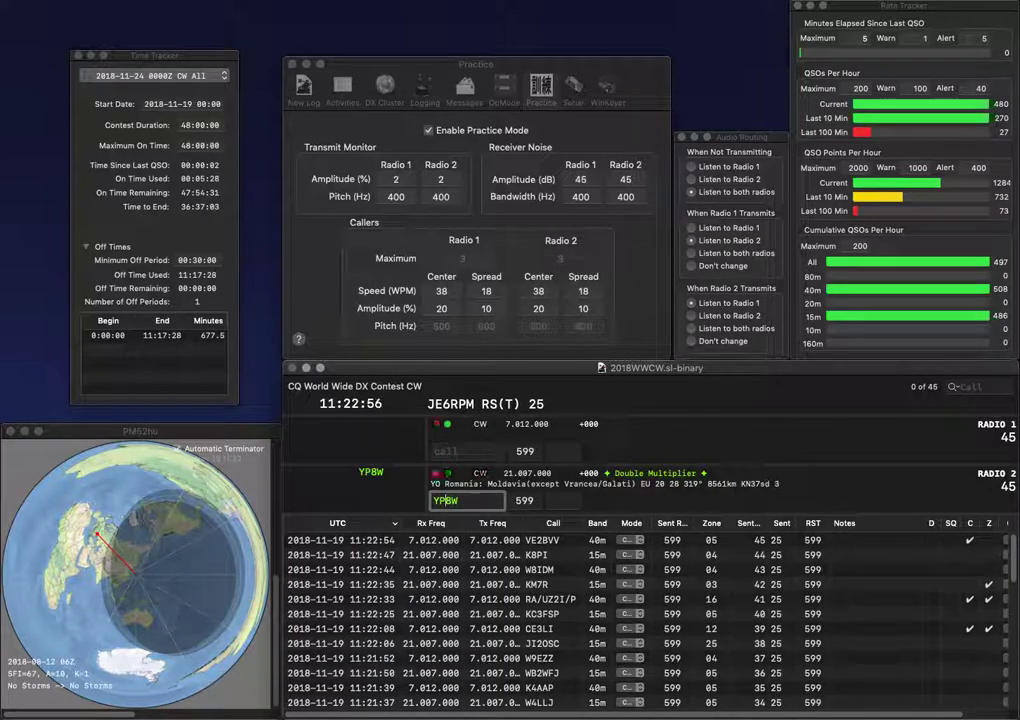
pyautogui.write('EA4HAM')
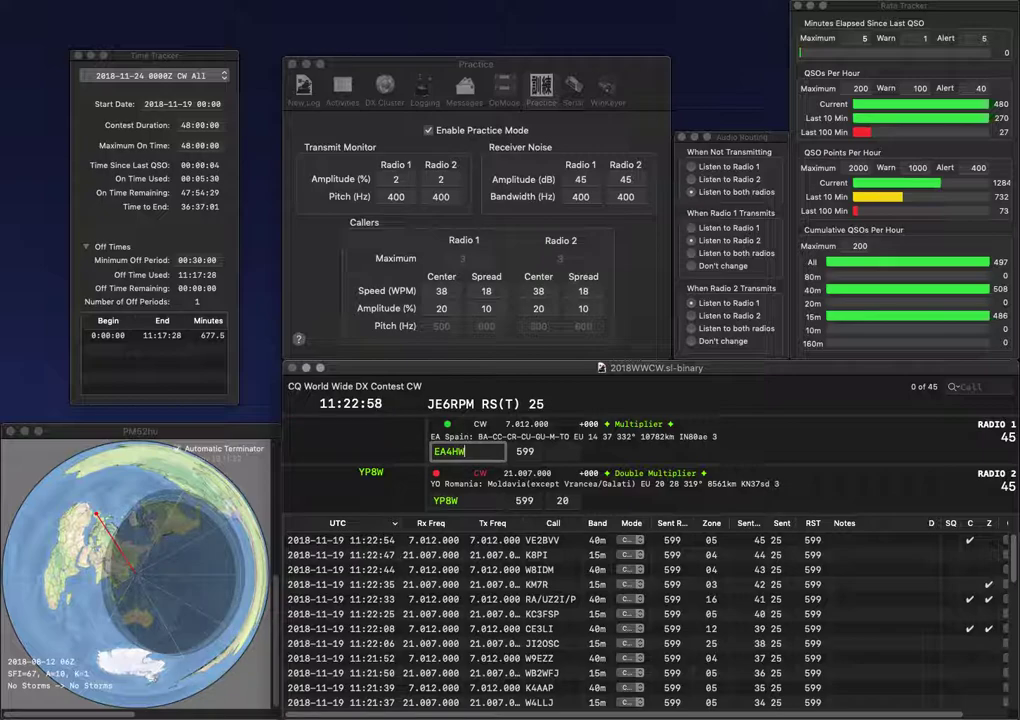
pyautogui.press('Return')
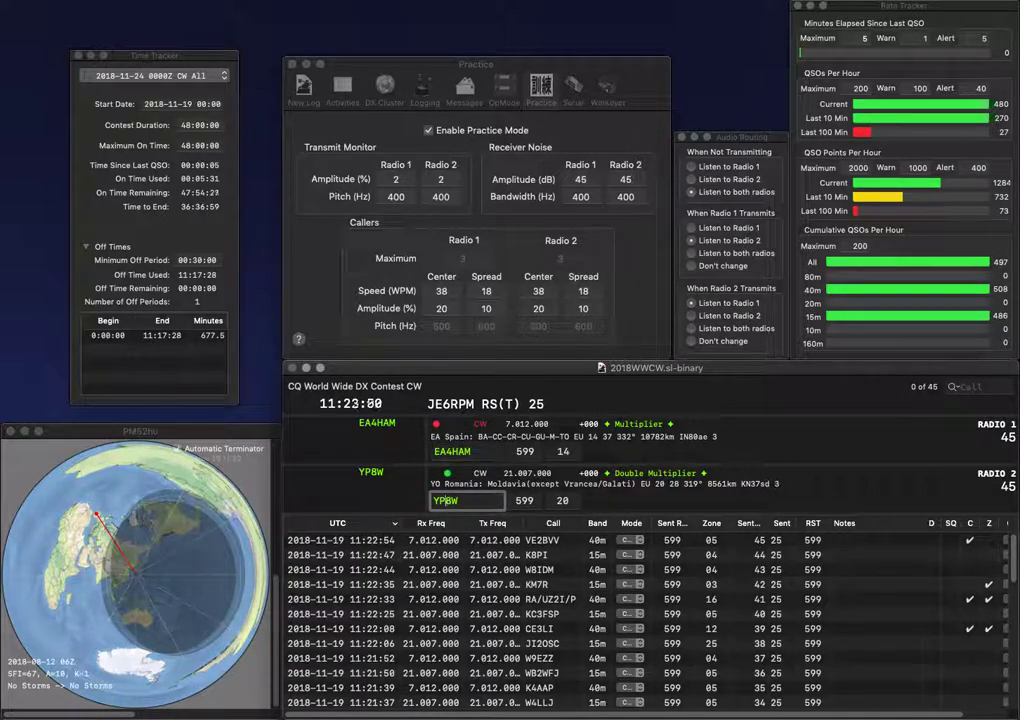
pyautogui.press('Return')
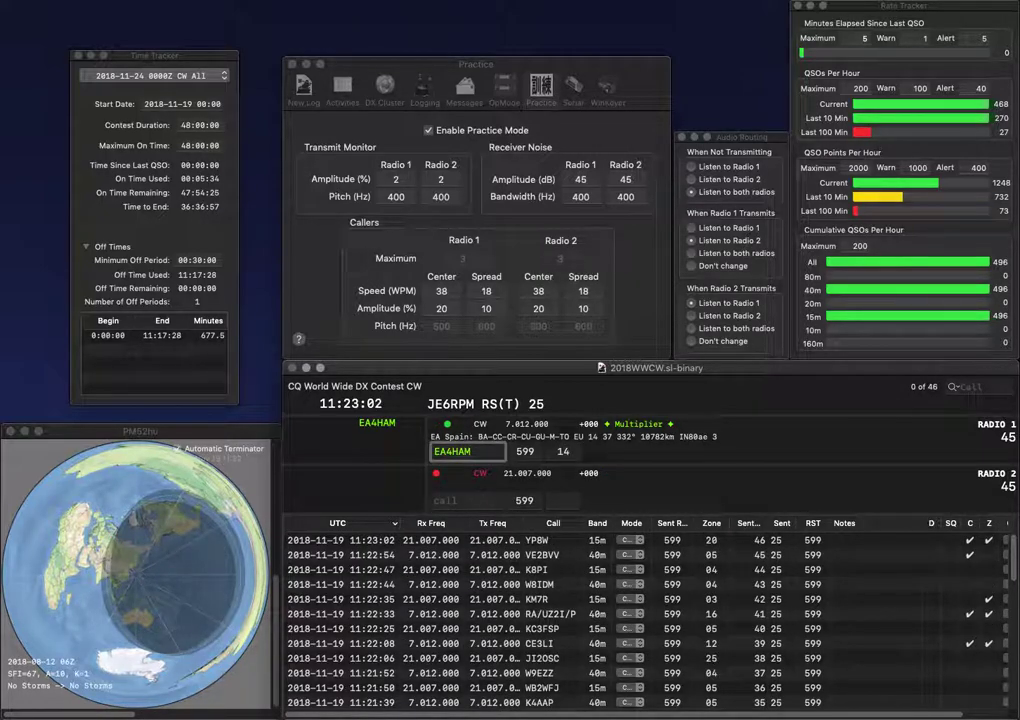
pyautogui.press('Return')
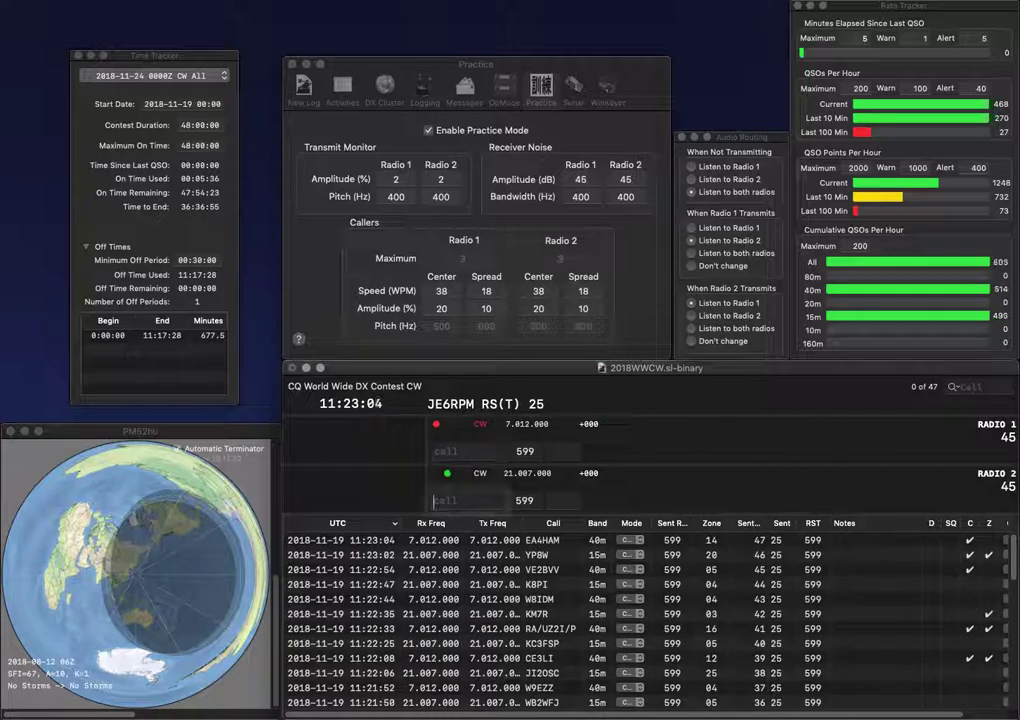
pyautogui.write('WA3F')
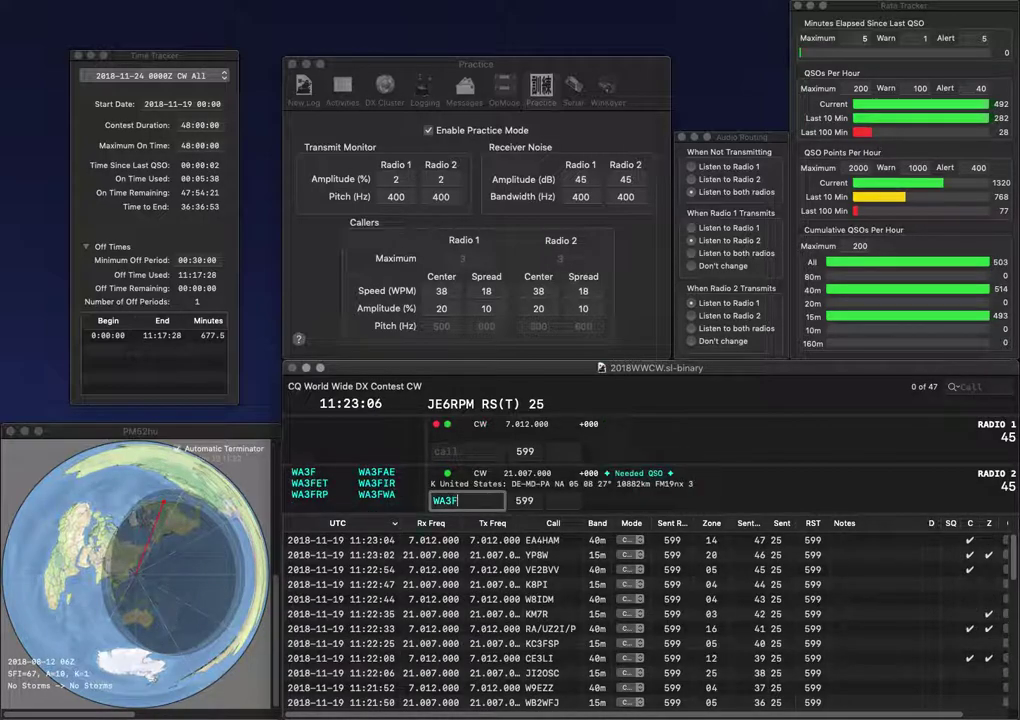
pyautogui.press('Return')
pyautogui.write('EA2TO')
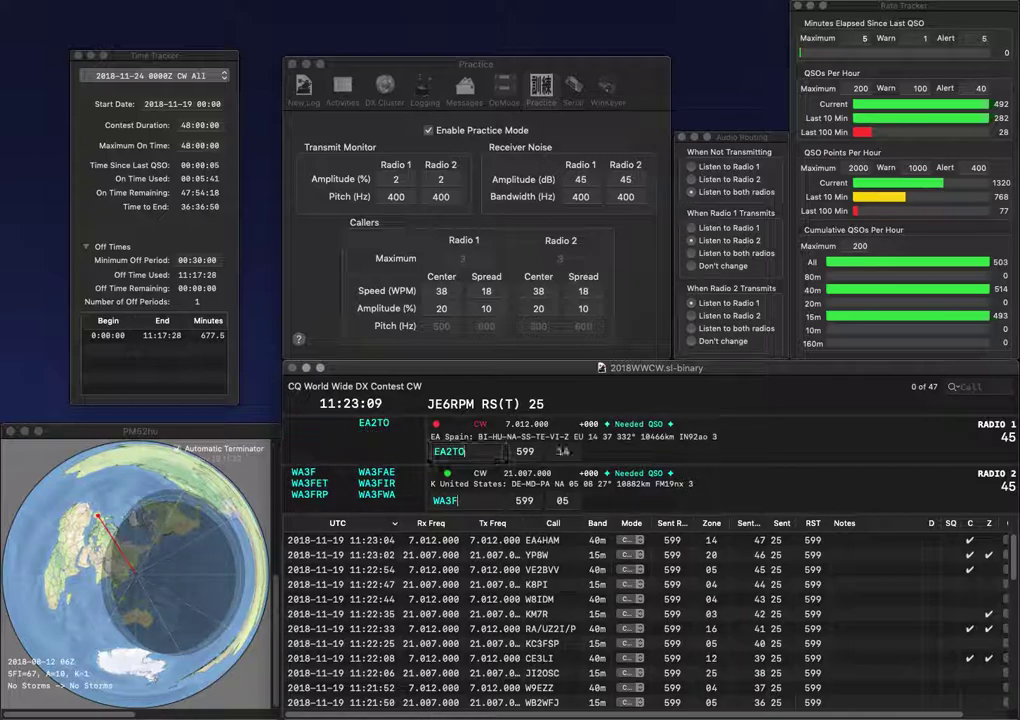
pyautogui.press('Return')
pyautogui.press('Return')
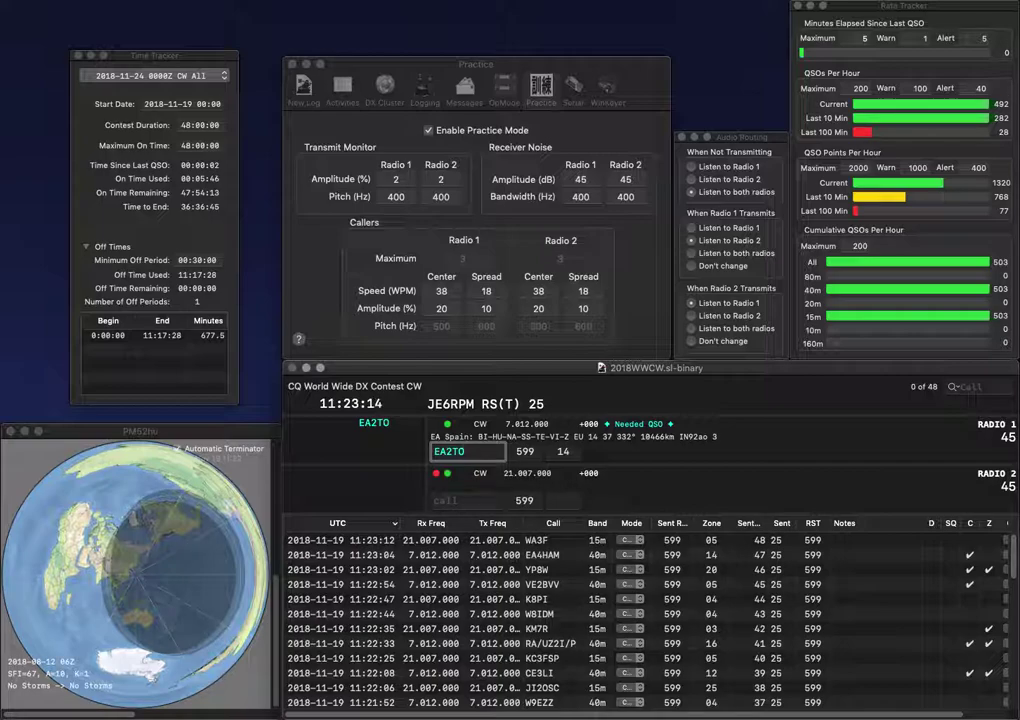
pyautogui.press('Return')
# Enter and send the partial calls 0AA on Radio 2 and YV on Radio 1.
pyautogui.write('0W')
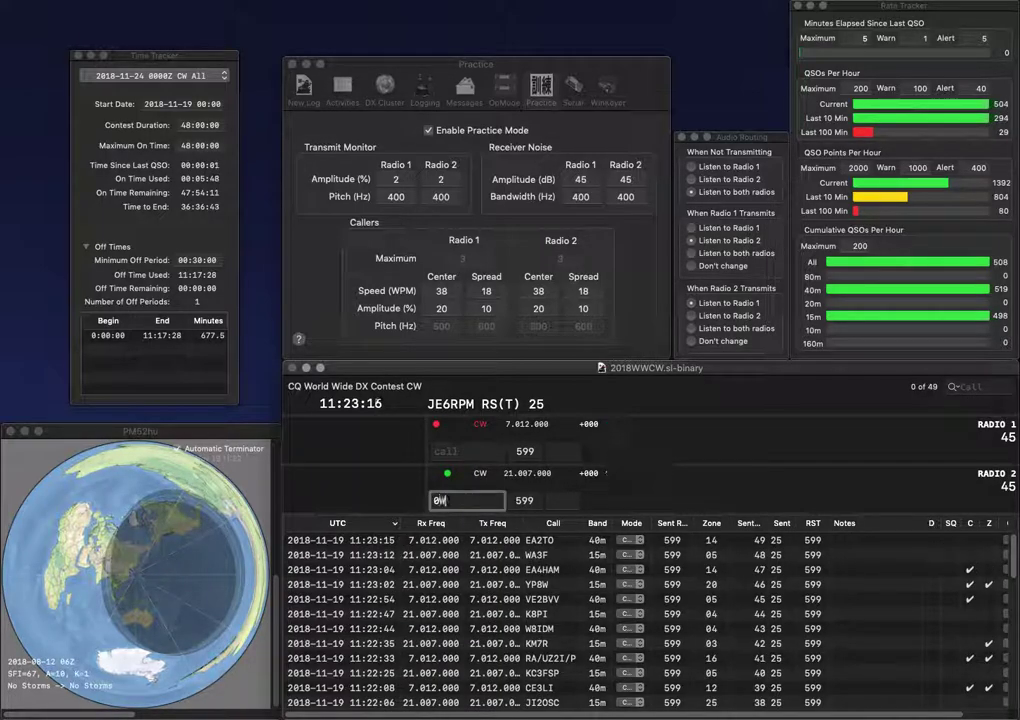
pyautogui.press('BackSpace')
pyautogui.write('AA')
pyautogui.press('Return')
pyautogui.write('YV')
pyautogui.press('Return')
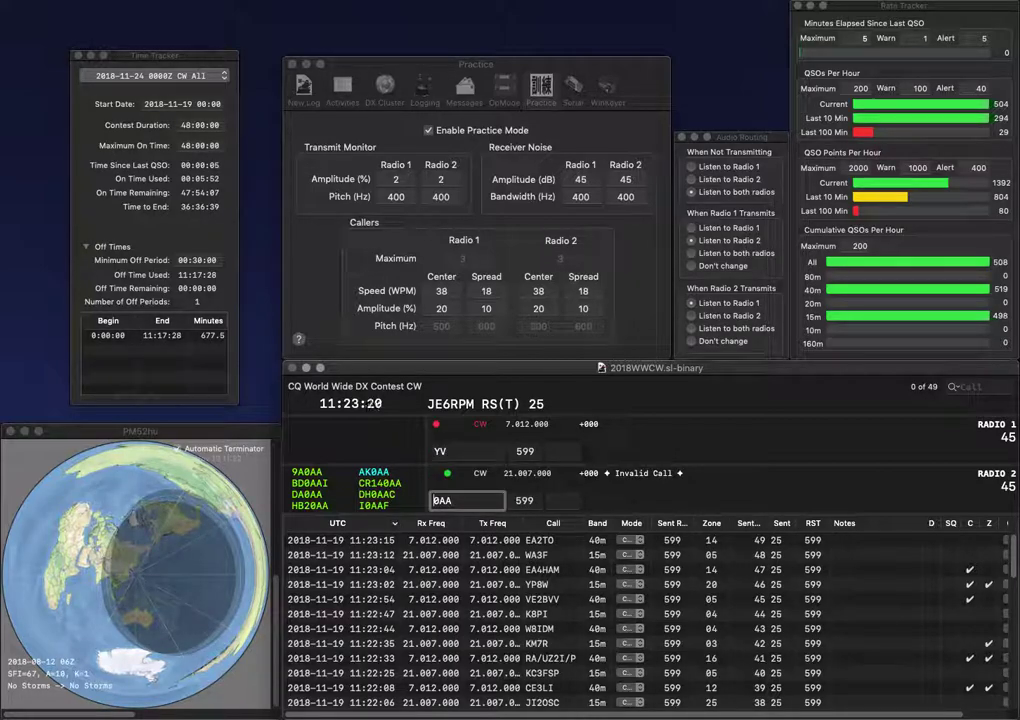
pyautogui.write('KS')
pyautogui.press('Return')
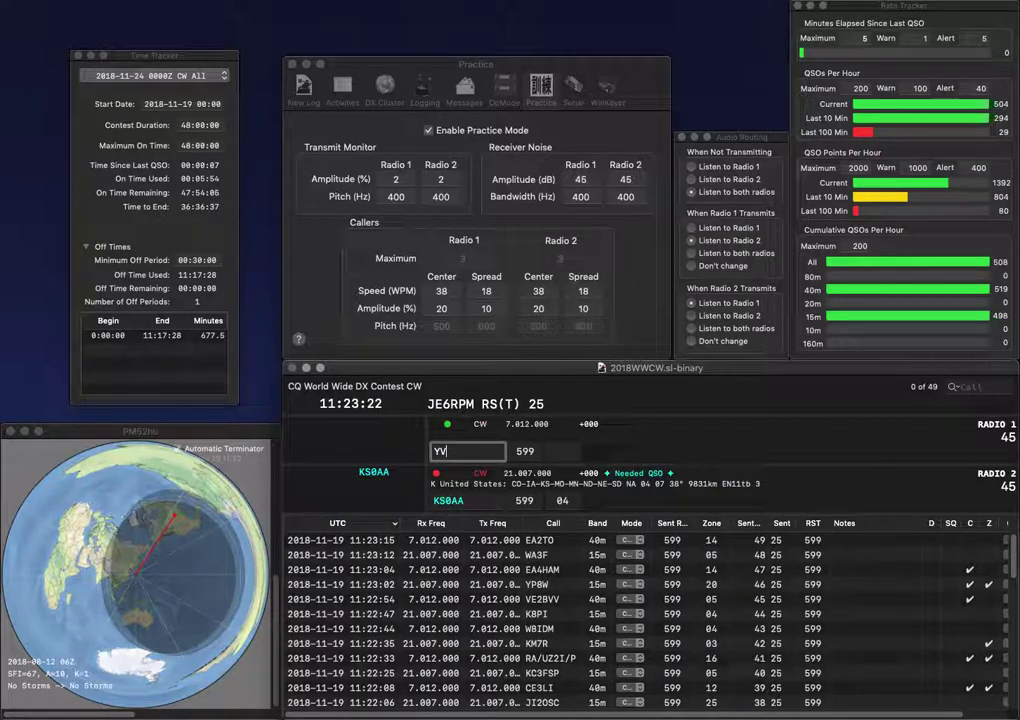
pyautogui.write('4YC')
pyautogui.press('Return')
pyautogui.press('Return')
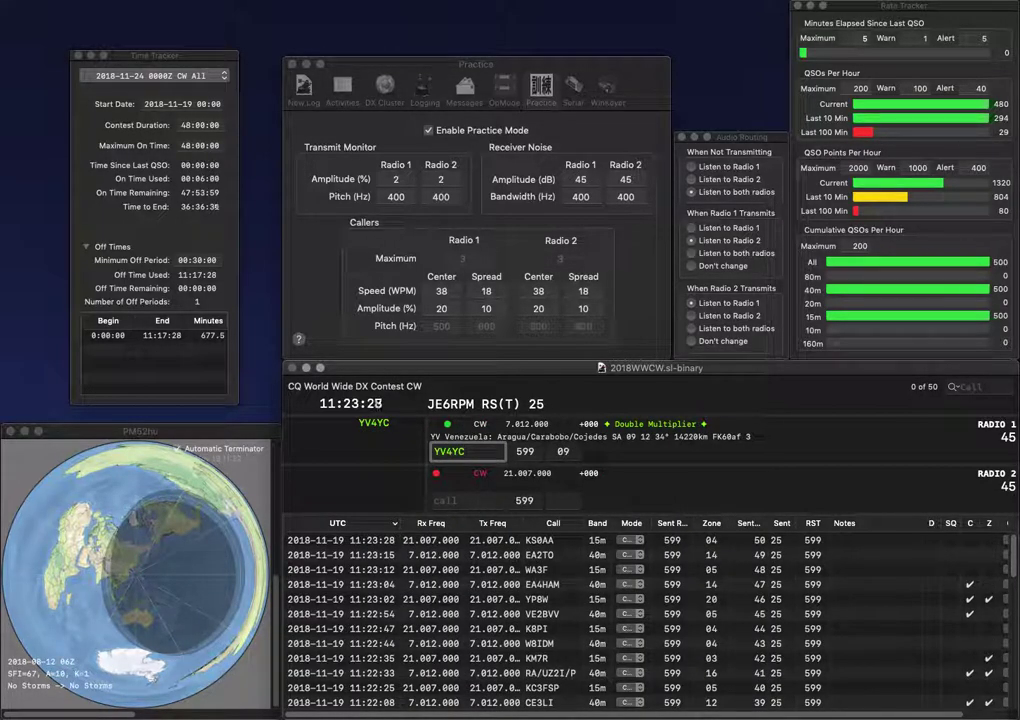
pyautogui.press('Return')
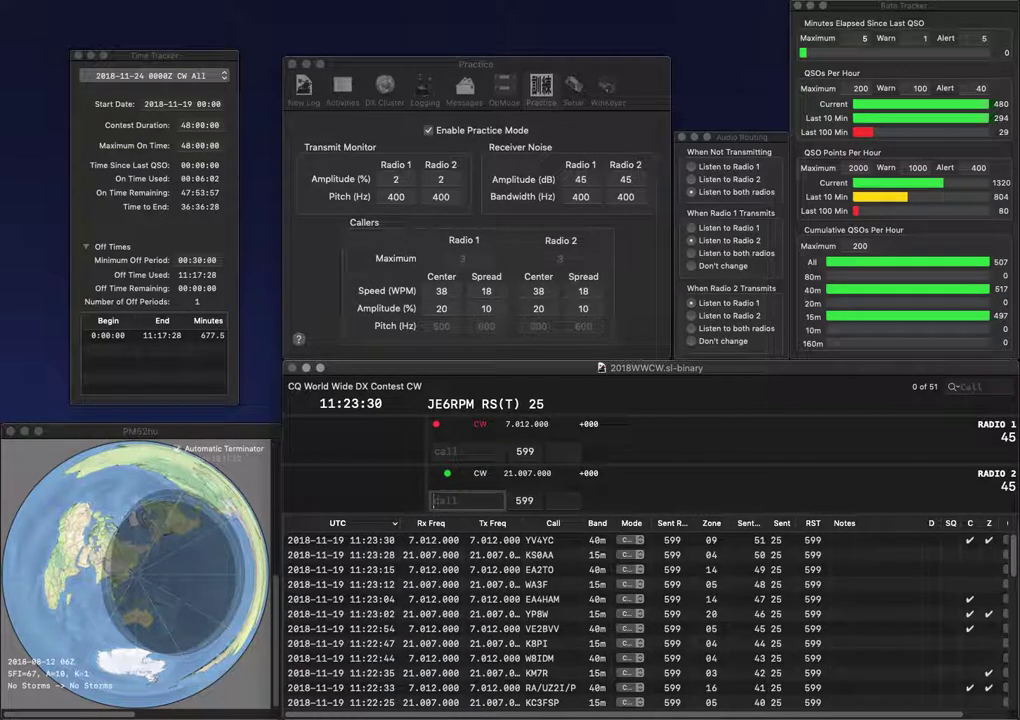
pyautogui.write('JT1CO')
pyautogui.press('Return')
pyautogui.write('6HH')
pyautogui.press('Left')
pyautogui.press('Left')
pyautogui.press('Left')
pyautogui.write('K')
pyautogui.press('BackSpace')
pyautogui.press('BackSpace')
pyautogui.write('SH')
pyautogui.press('Return')
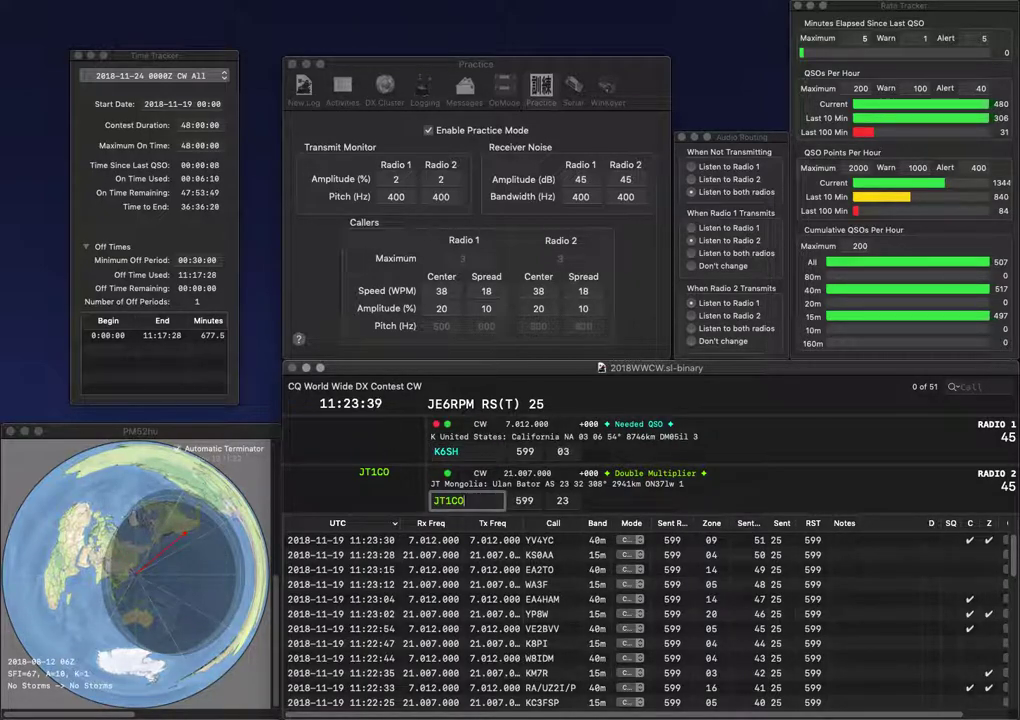
pyautogui.press('Return')
pyautogui.press('BackSpace')
pyautogui.press('BackSpace')
pyautogui.write('HS')
pyautogui.press('Return')
# Enter and send EA5FU on Radio 2, and log the K6HS and EA5FU contacts.
pyautogui.write('EA')
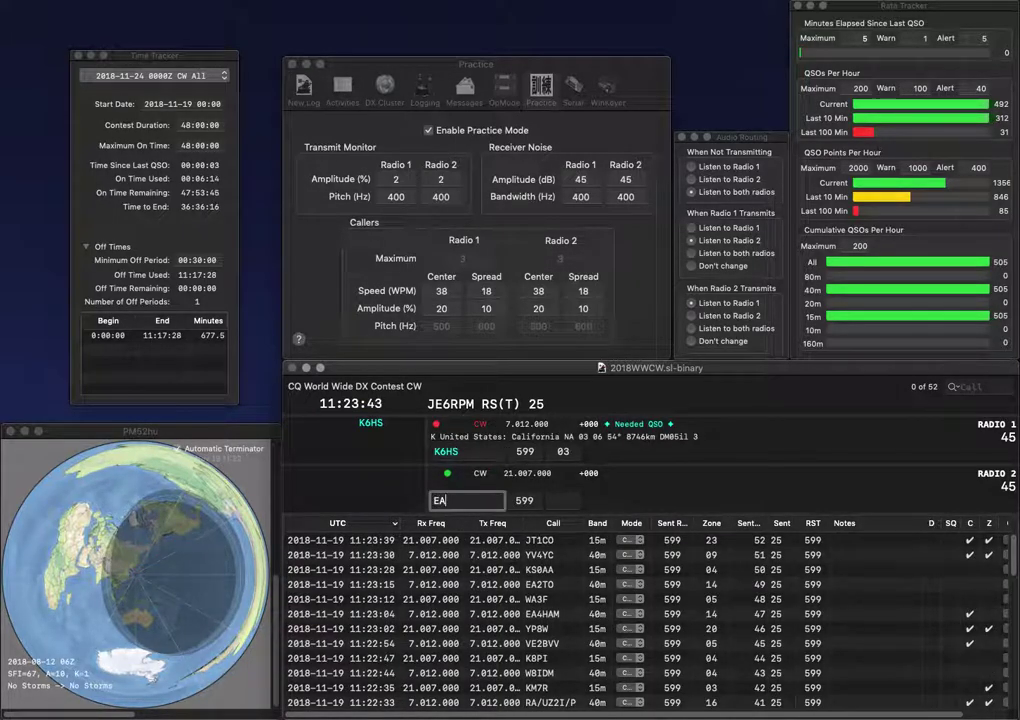
pyautogui.write('5FU')
pyautogui.press('Return')
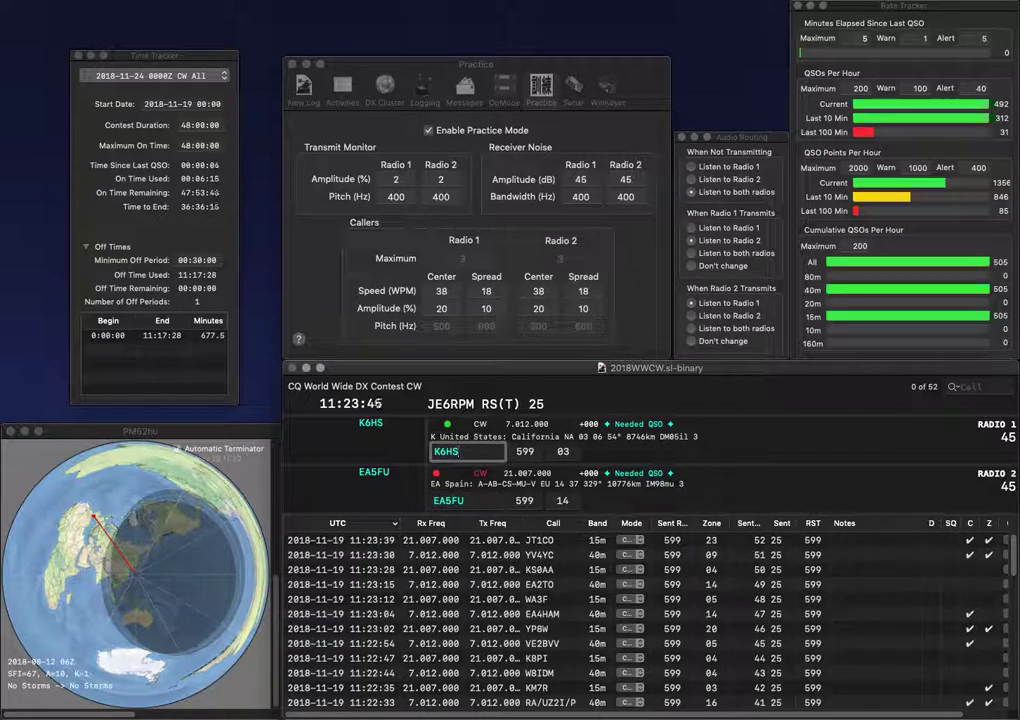
pyautogui.press('Return')
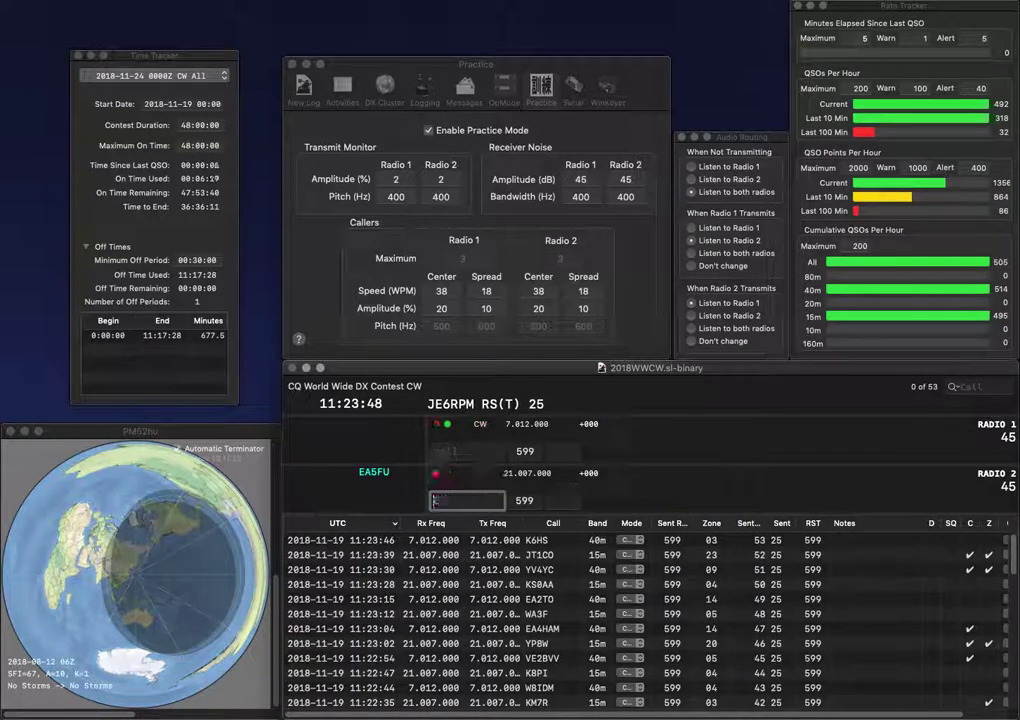
pyautogui.press('Return')
# Enter and send JH6BMA on Radio 1 and WB0BC on Radio 2.
pyautogui.write('JH6BMA')
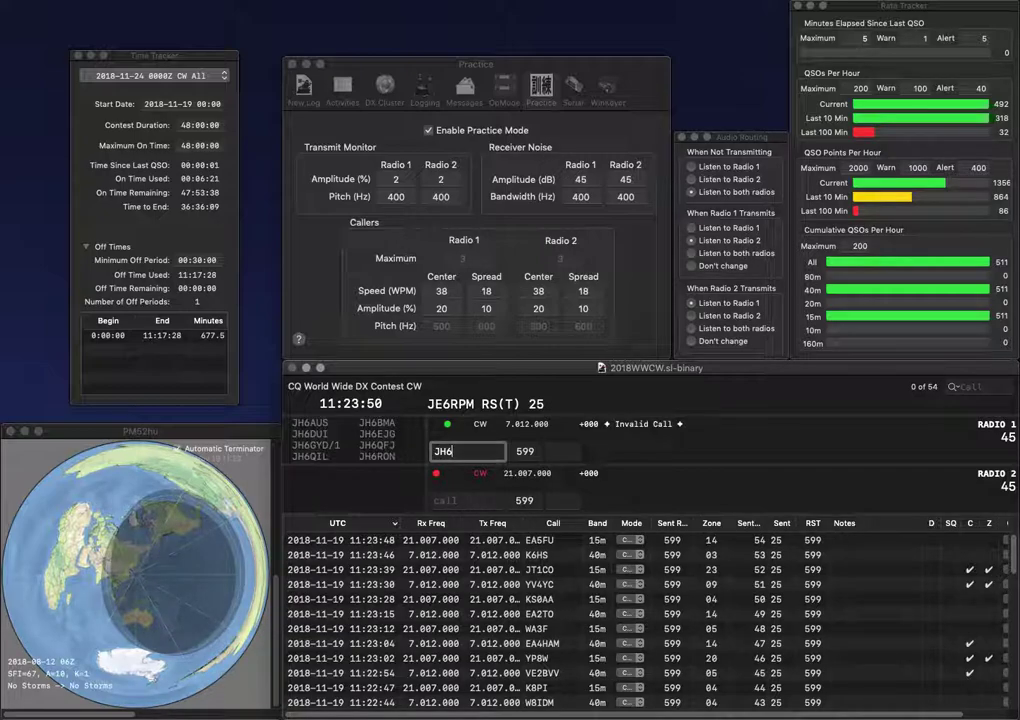
pyautogui.press('Return')
pyautogui.write('WB0BC')
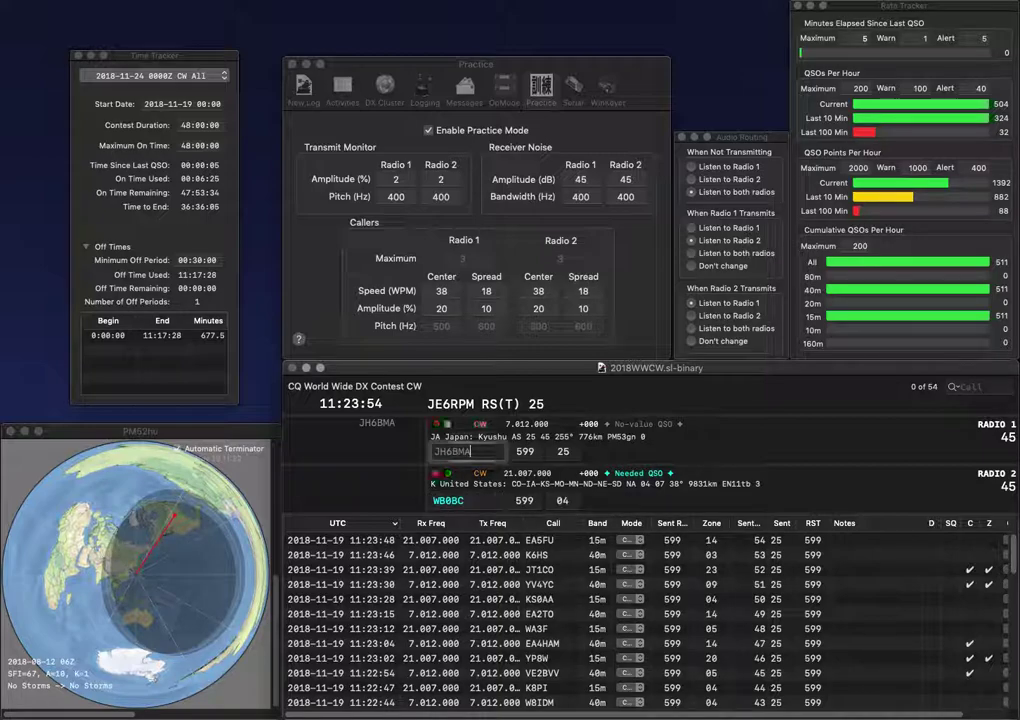
pyautogui.press('Return')
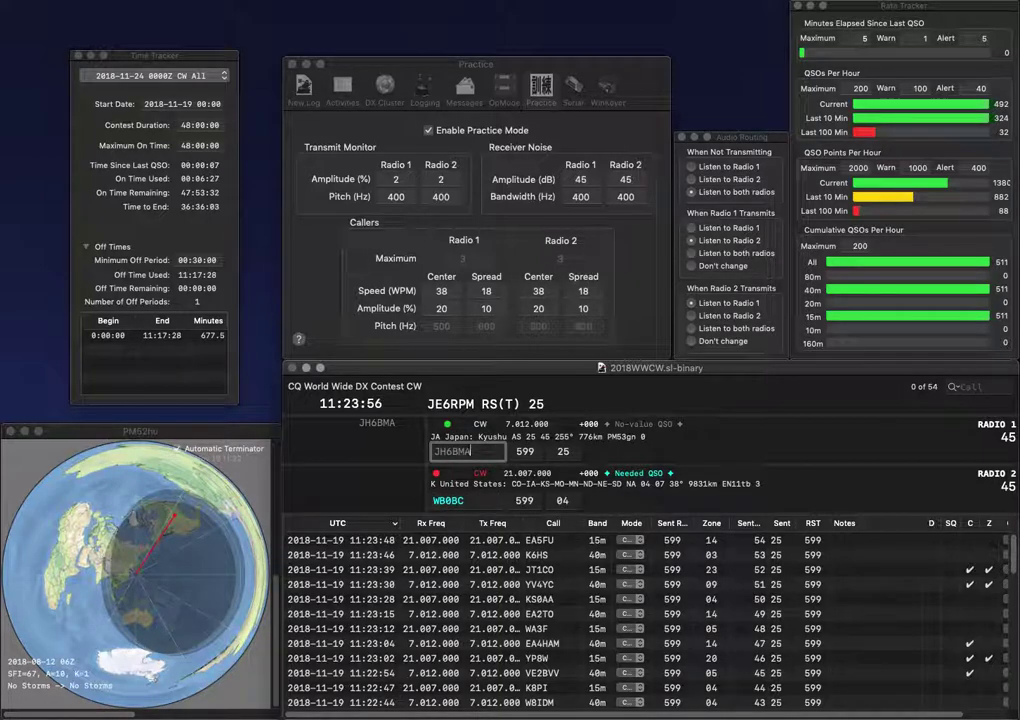
pyautogui.press('Return')
pyautogui.press('BackSpace')
pyautogui.write('D')
pyautogui.press('Return')
pyautogui.write('KP4LE')
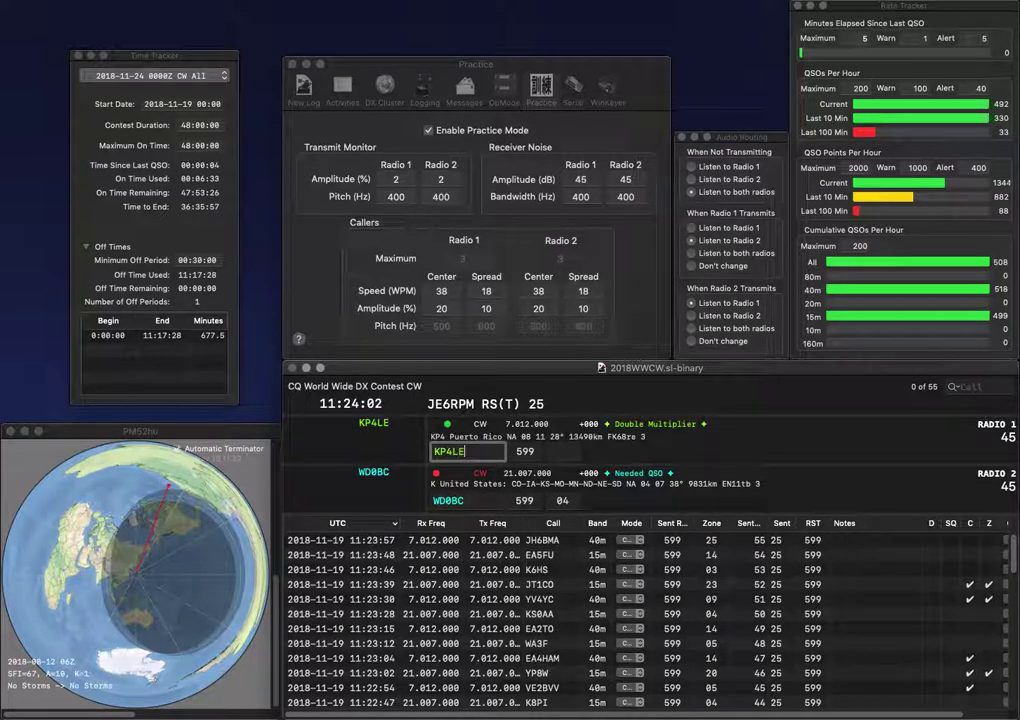
pyautogui.press('Return')
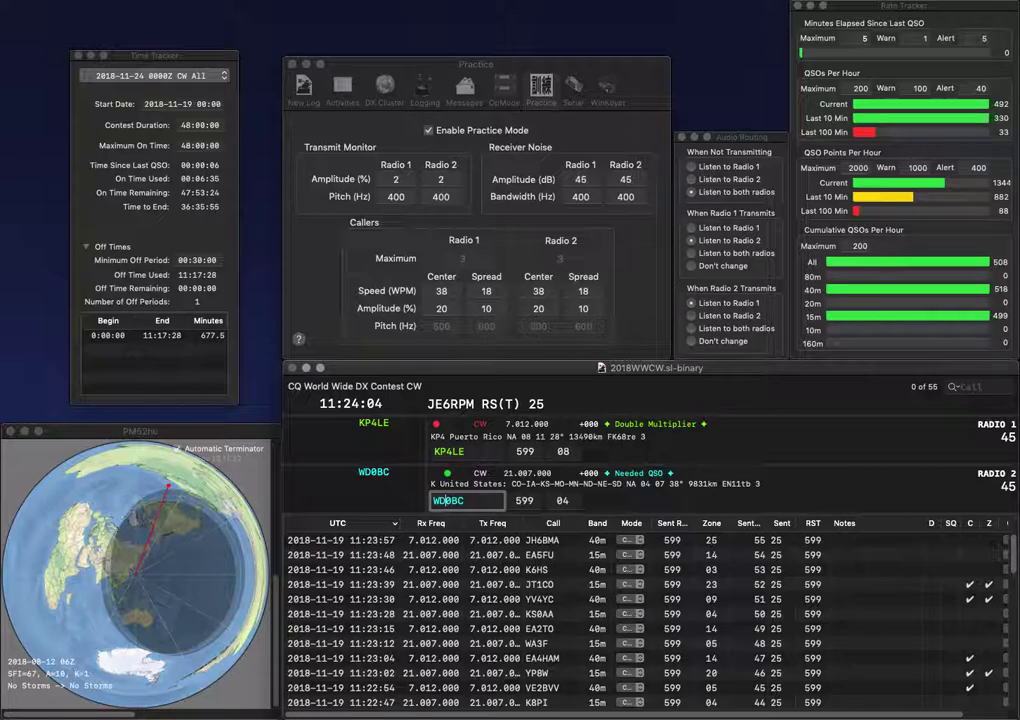
pyautogui.press('Return')
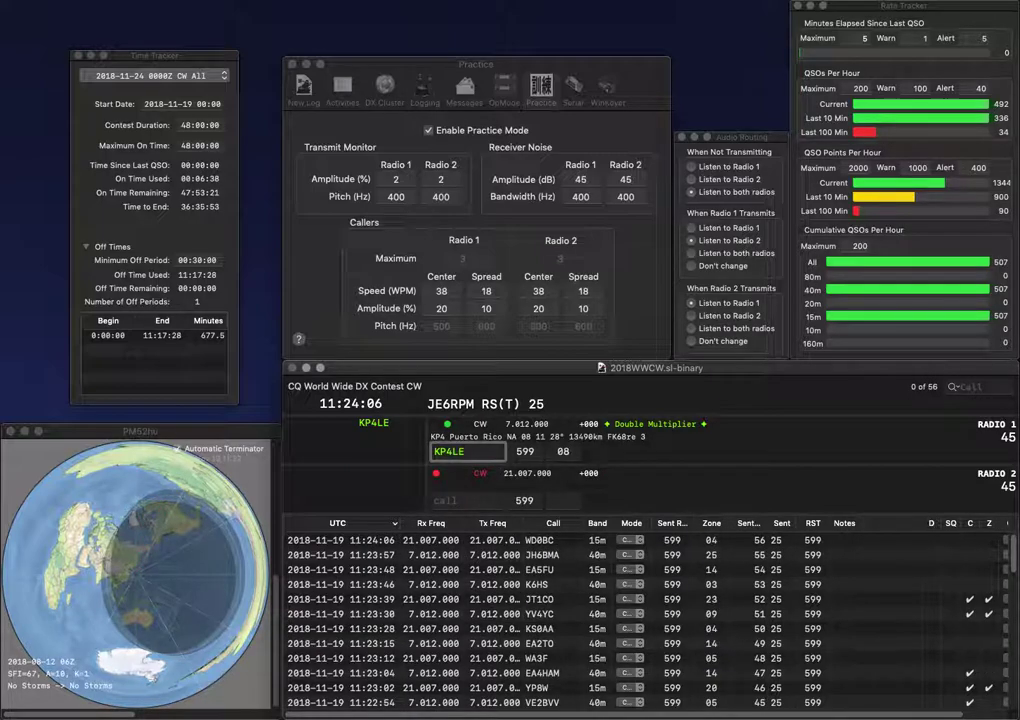
pyautogui.press('Return')
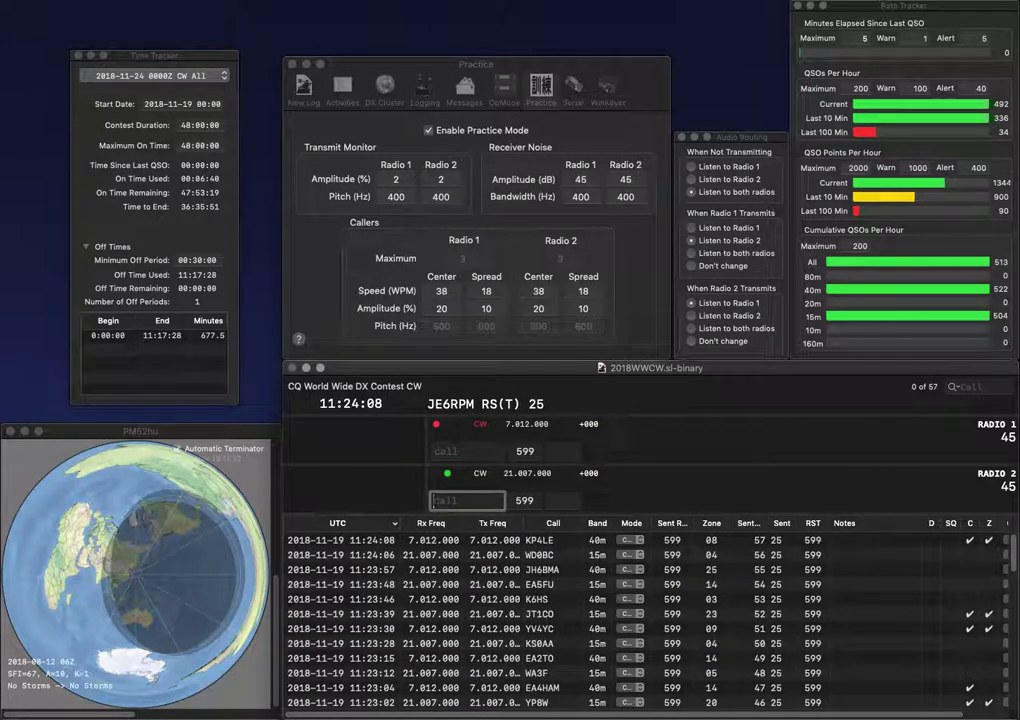
pyautogui.write('EC4TR')
pyautogui.press('Return')
pyautogui.write('OK1MV')
pyautogui.press('Return')
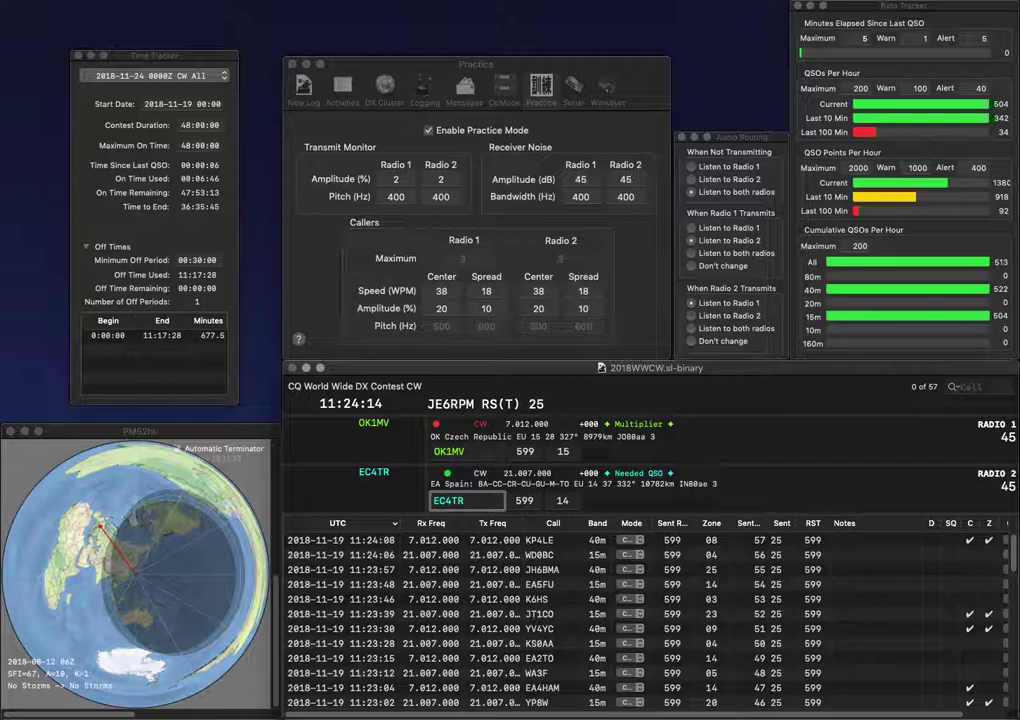
pyautogui.press('Return')
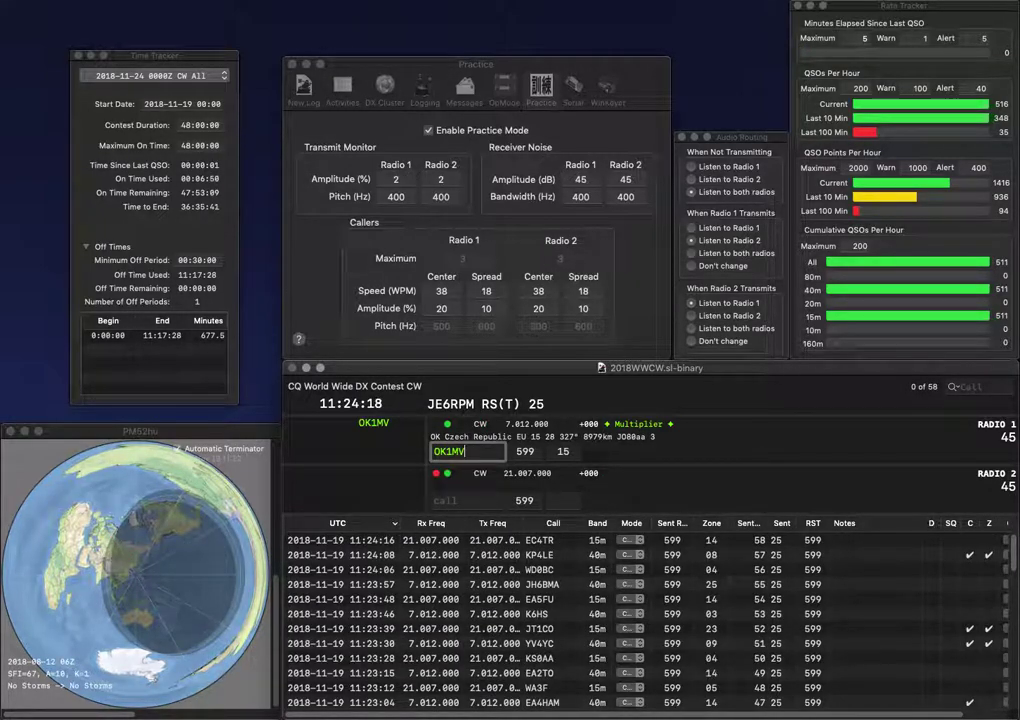
pyautogui.press('Return')
pyautogui.write('K1GUP')
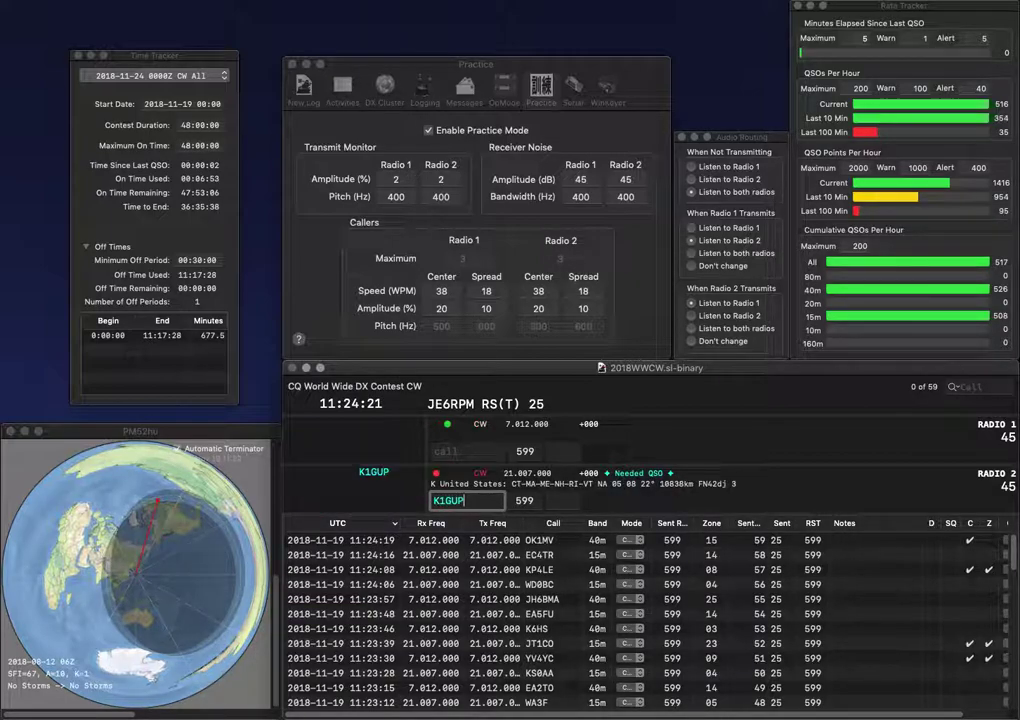
pyautogui.press('Return')
pyautogui.write('AD')
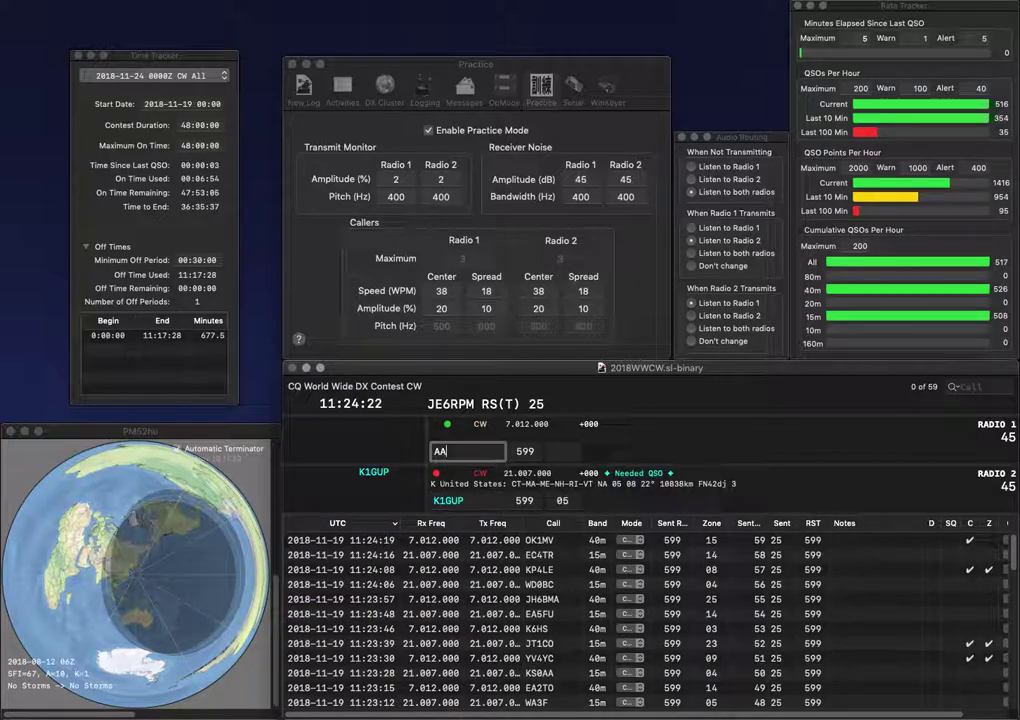
pyautogui.press('Return')
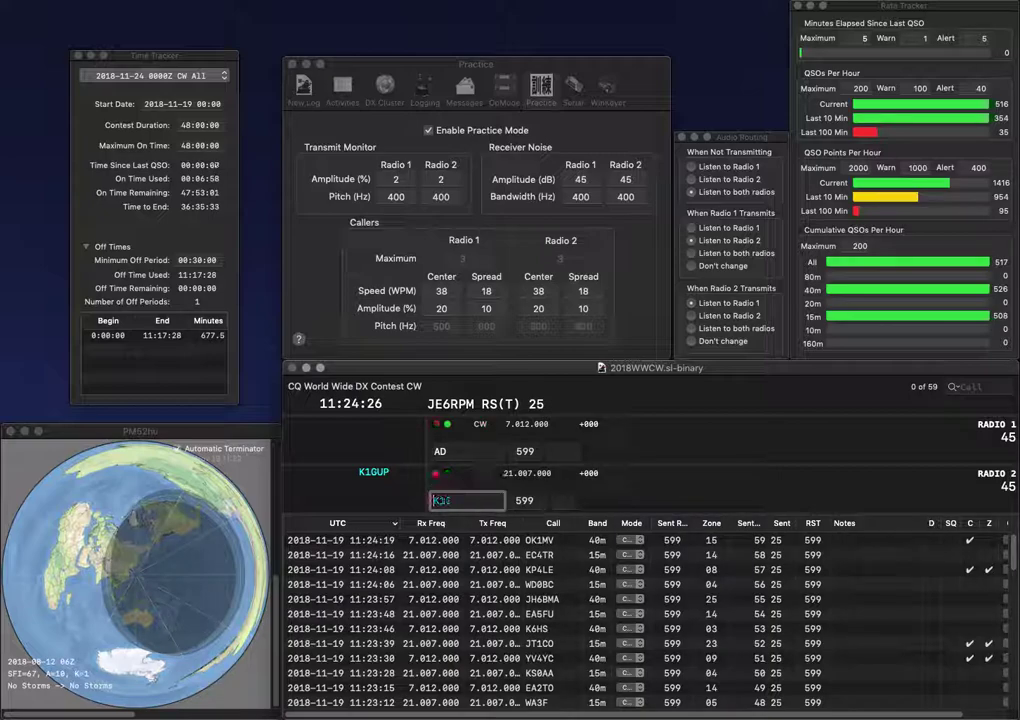
pyautogui.press('Return')
pyautogui.write('0S')
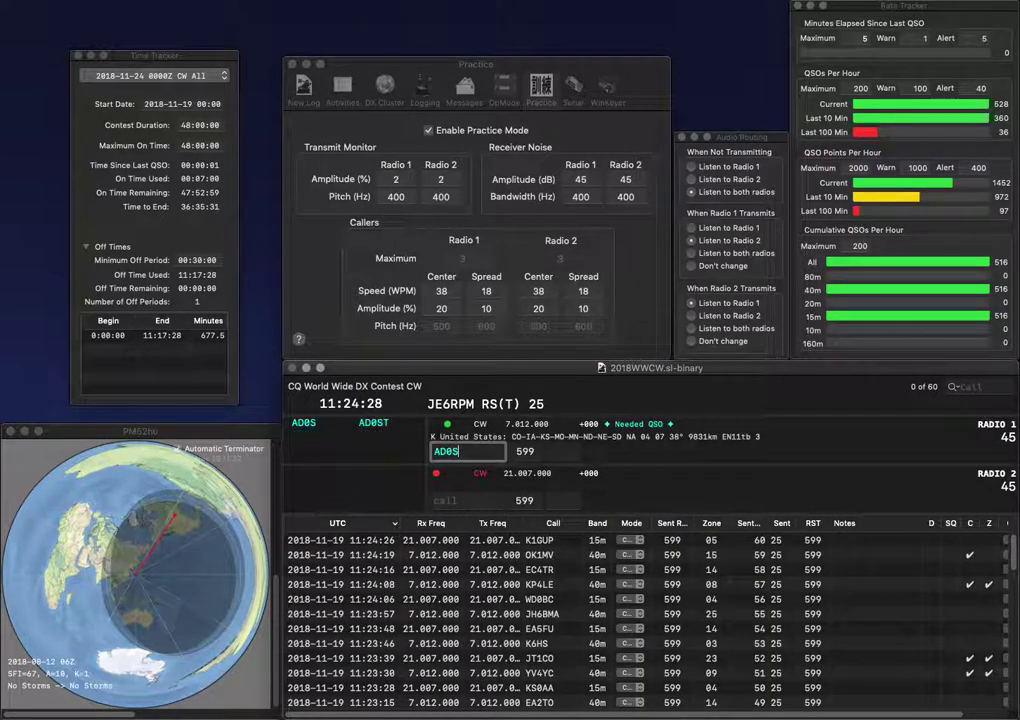
pyautogui.press('Return')
# Work K6RUV on Radio 2 and JH1VRB on Radio 1, and log both contacts.
pyautogui.write('K6')
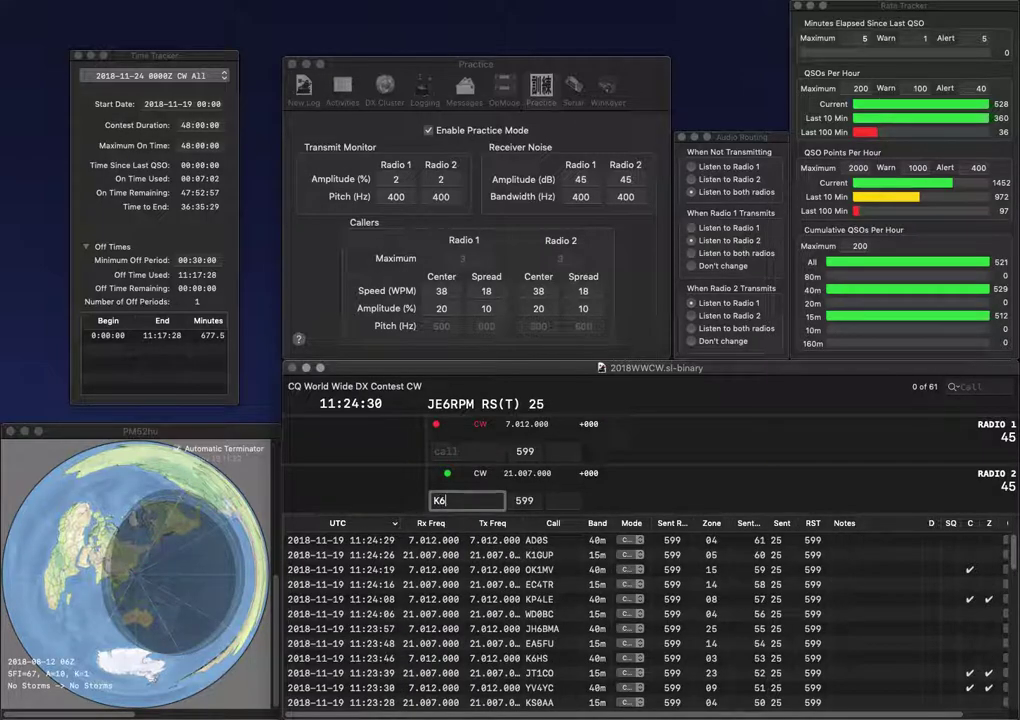
pyautogui.write('LUV')
pyautogui.press('Return')
pyautogui.write('JH1VRB')
pyautogui.press('Return')
pyautogui.press('Return')
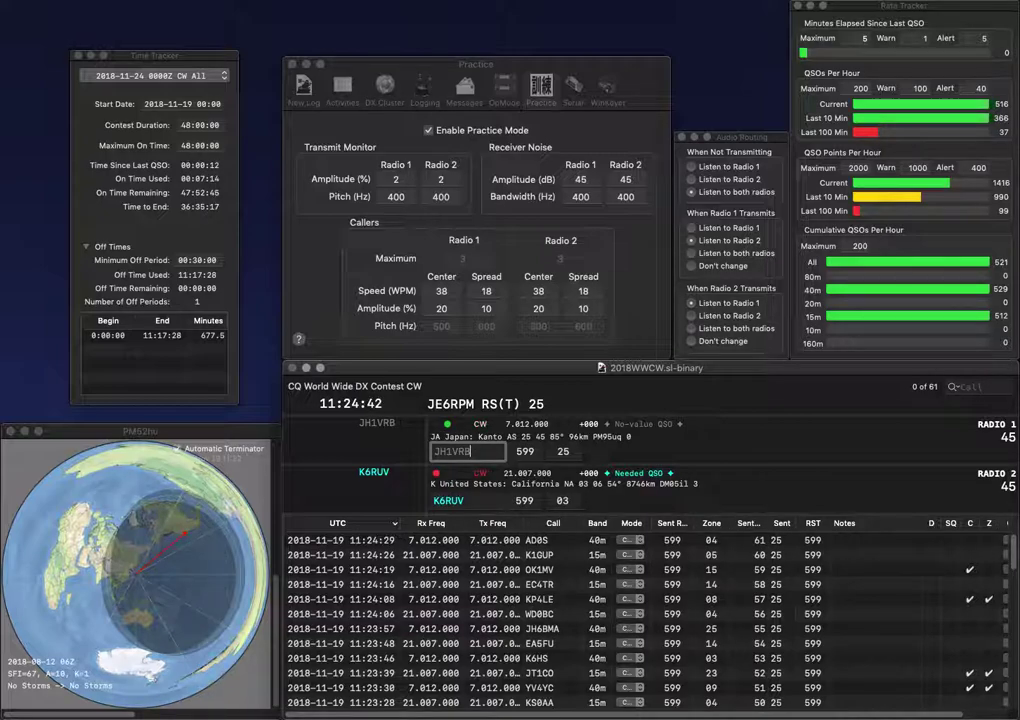
pyautogui.press('Return')
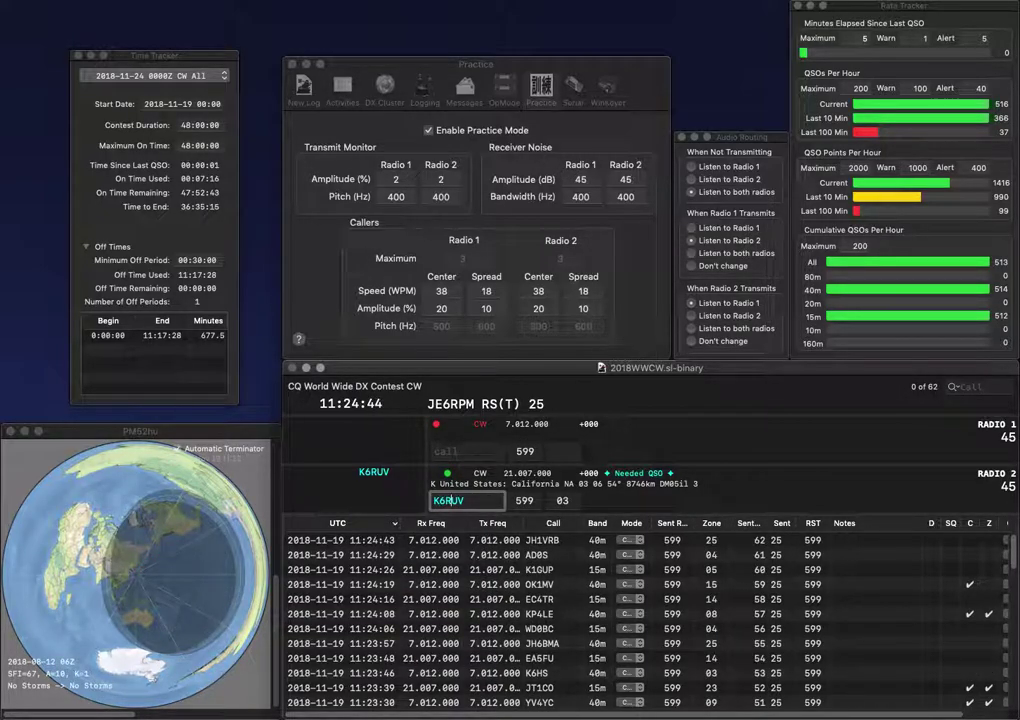
pyautogui.press('Return')
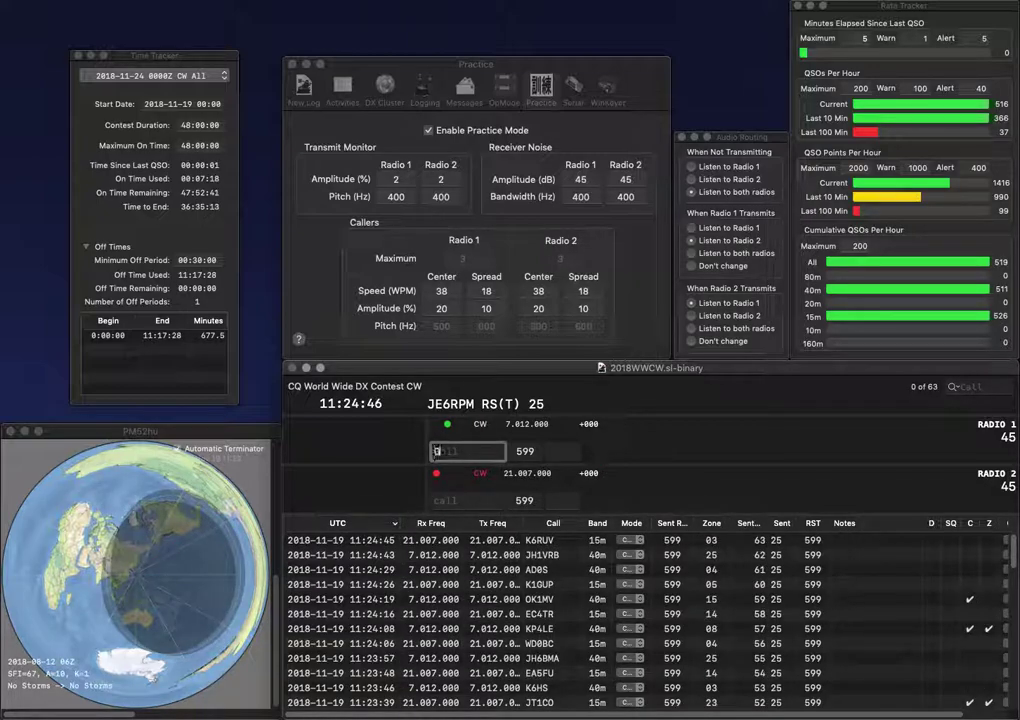
# Work IO3A on Radio 2 and OE5CSP on Radio 1, sending the partial call OE4 first, and log both contacts.
pyautogui.write('OE4')
pyautogui.press('Return')
pyautogui.write('IO3A')
pyautogui.press('Tab')
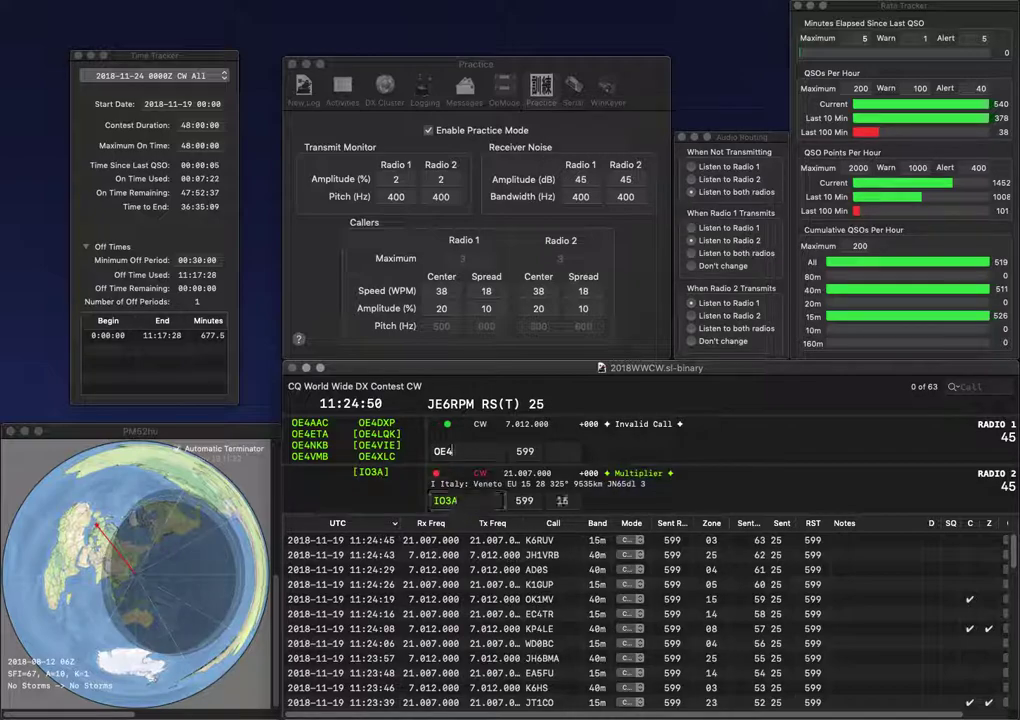
pyautogui.press('BackSpace')
pyautogui.write('5CSP')
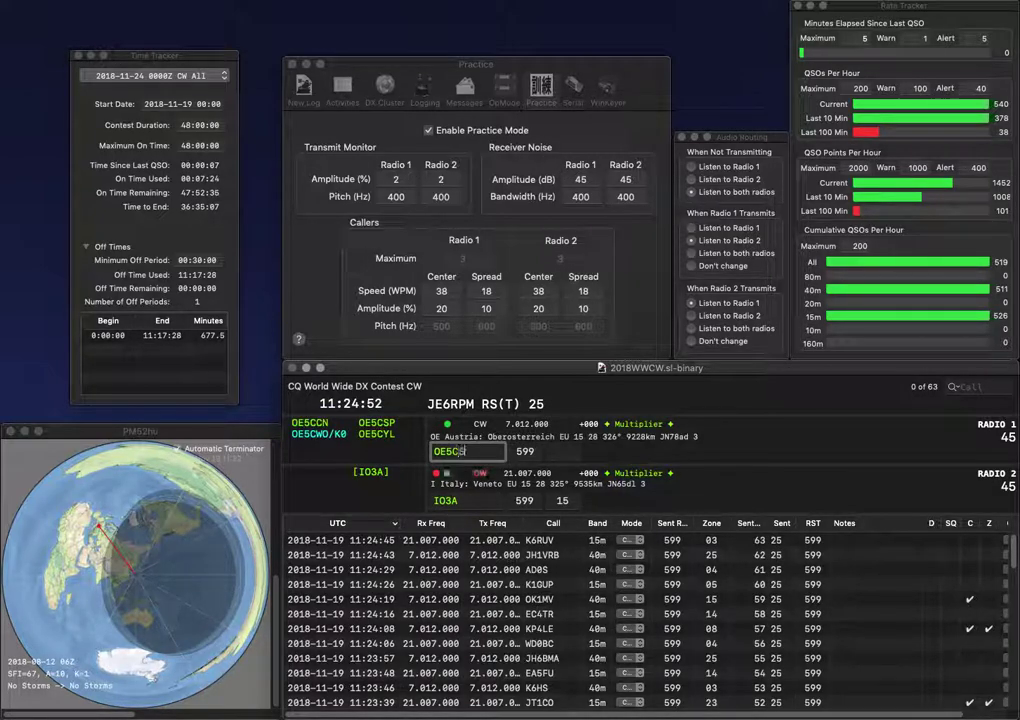
pyautogui.press('Tab')
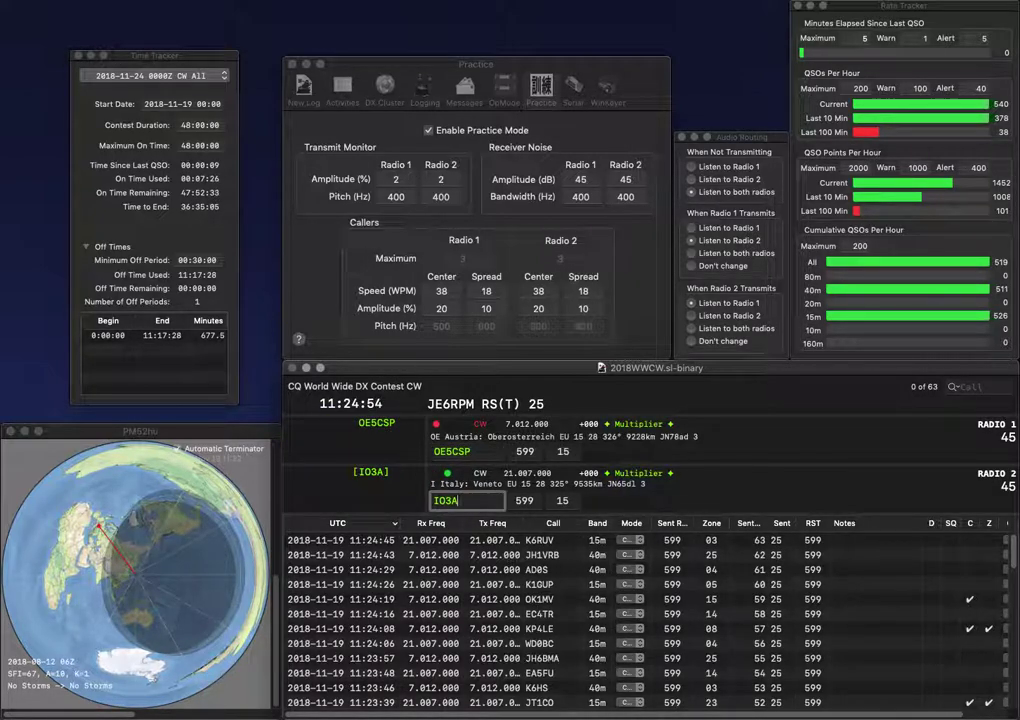
pyautogui.press('Return')
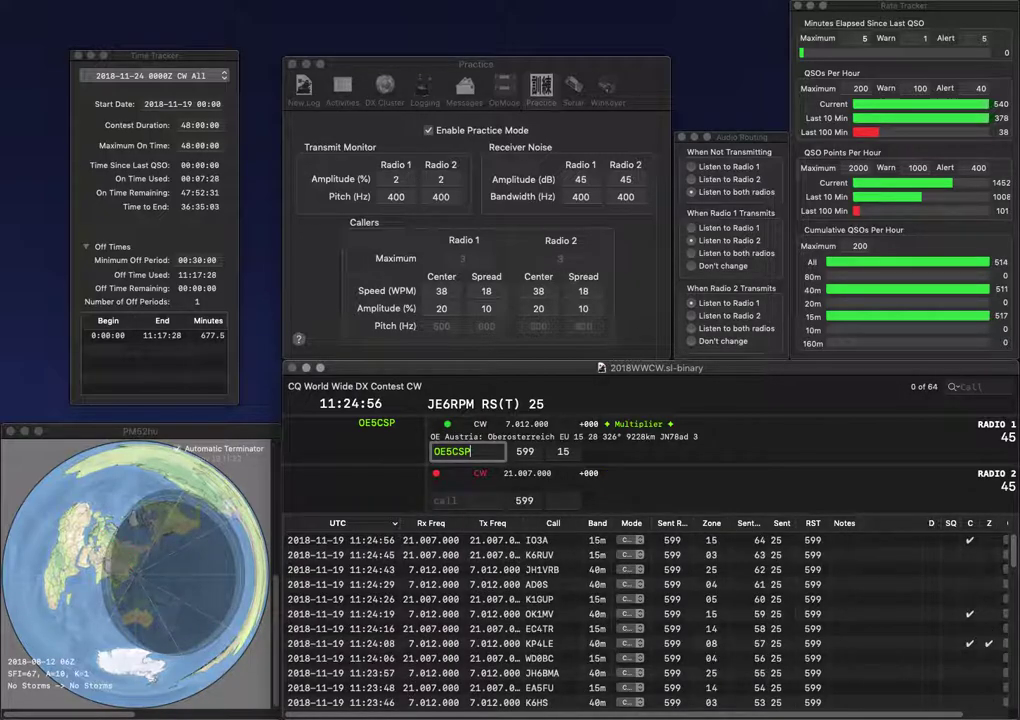
pyautogui.press('Return')
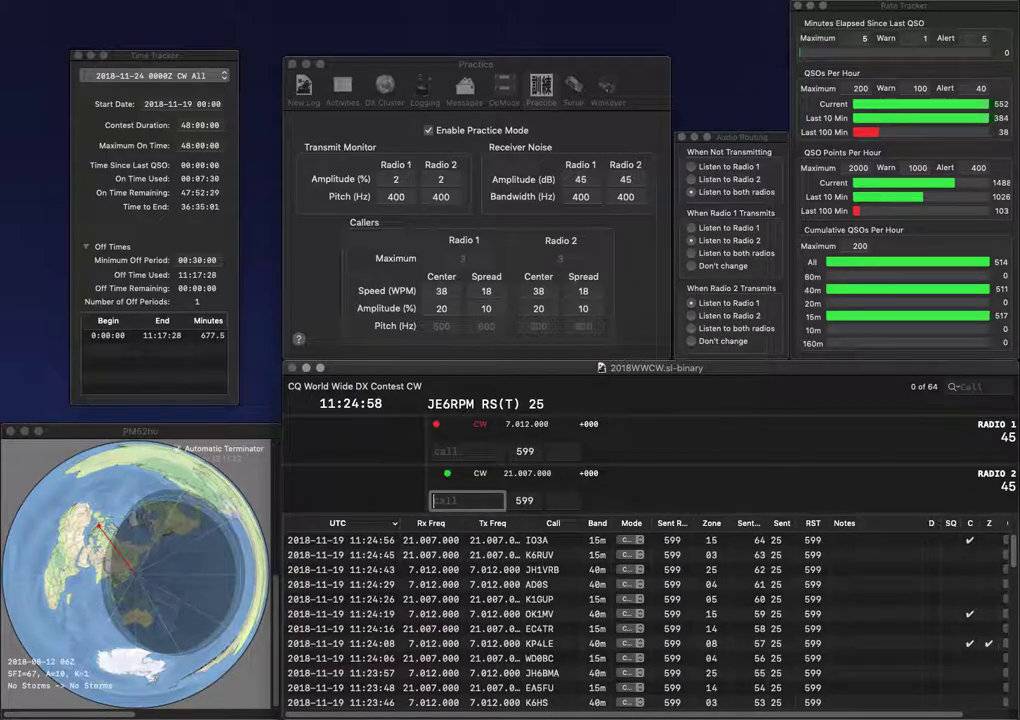
pyautogui.write('VK4TT')
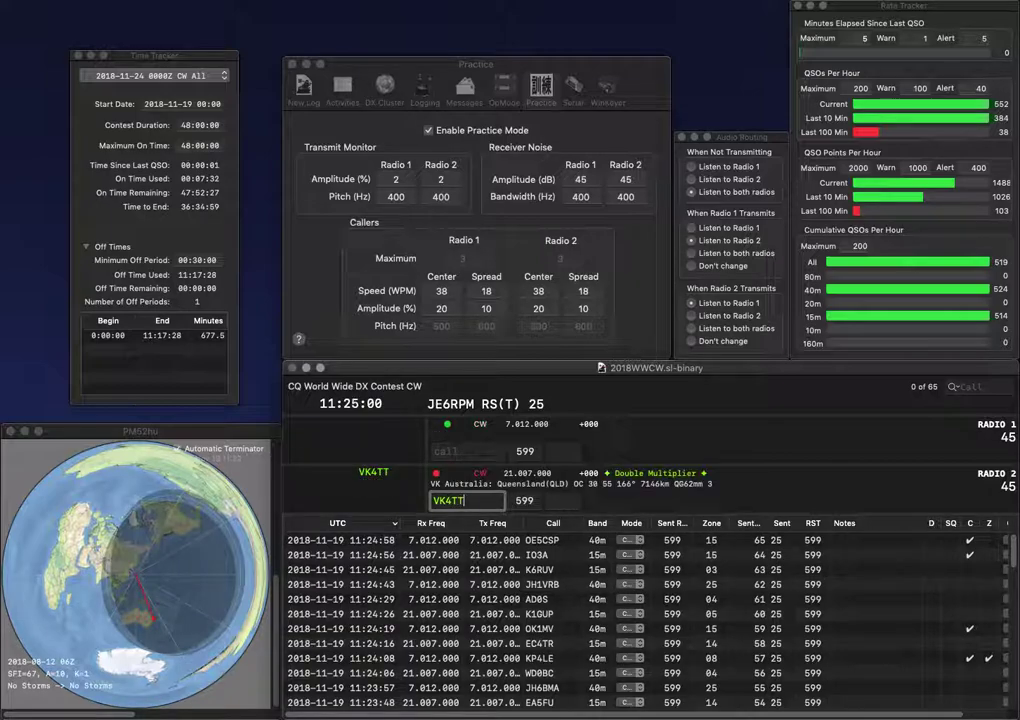
pyautogui.press('Return')
pyautogui.write('AC2RJ')
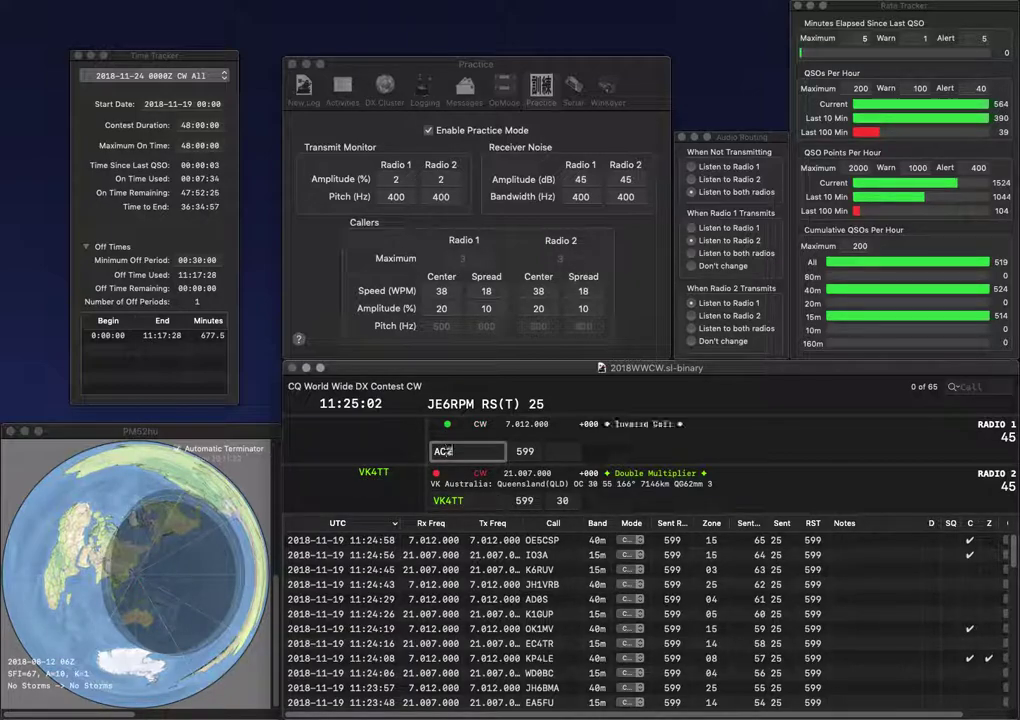
pyautogui.press('Return')
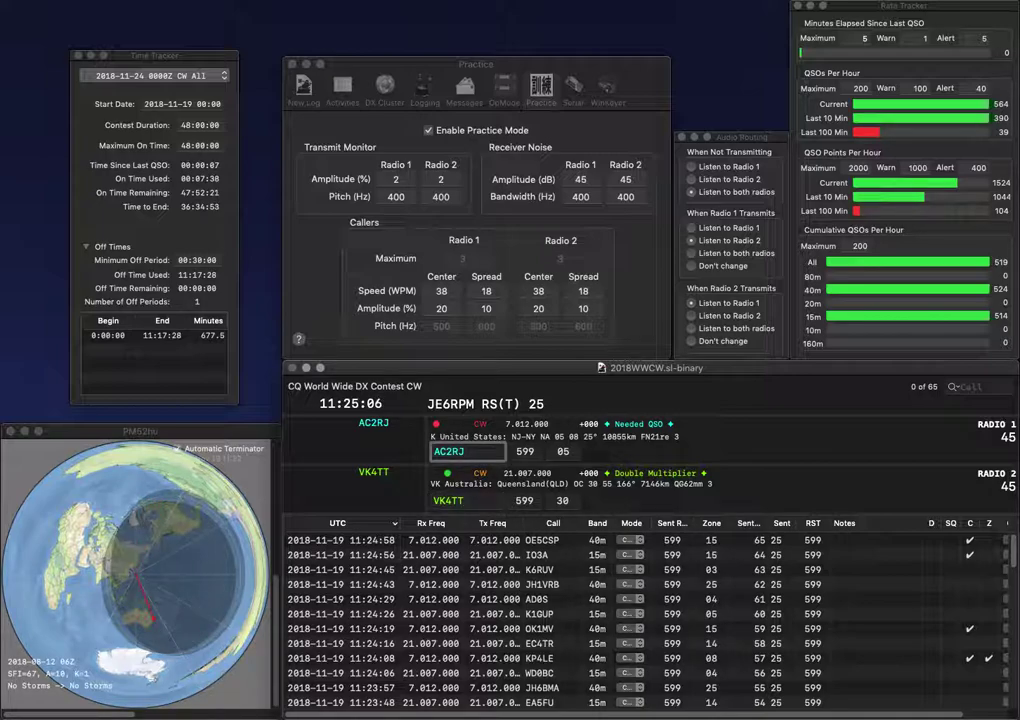
pyautogui.press('Return')
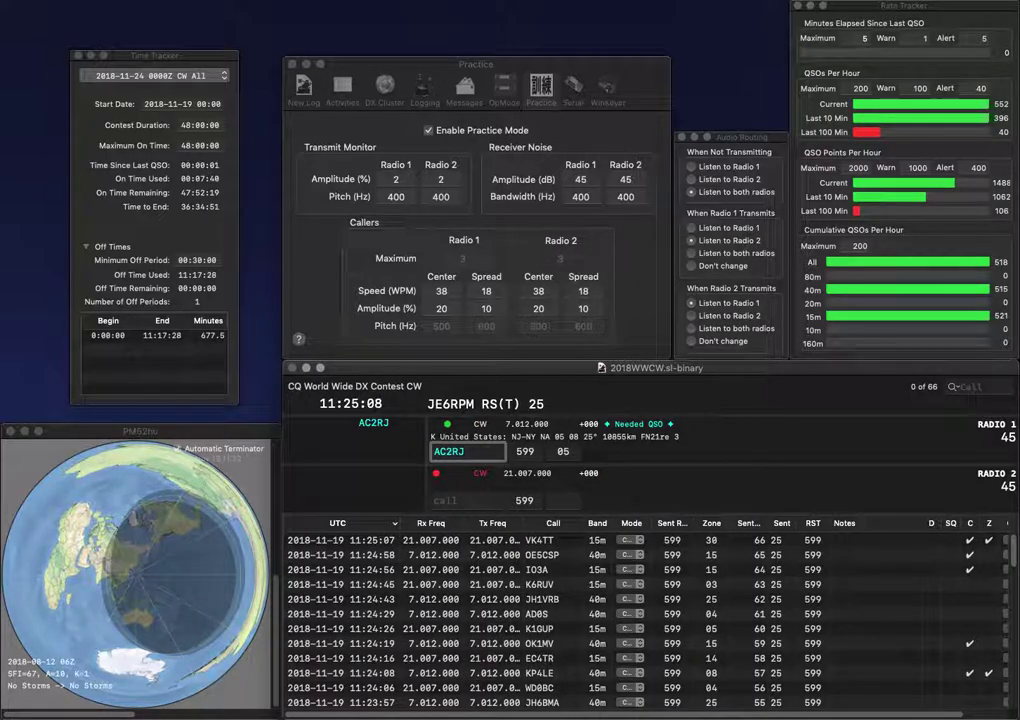
pyautogui.press('Return')
# Send MI5JYK on Radio 2 and the partial call 4Q on Radio 1, and log the MI5JYK contact.
pyautogui.write('MI')
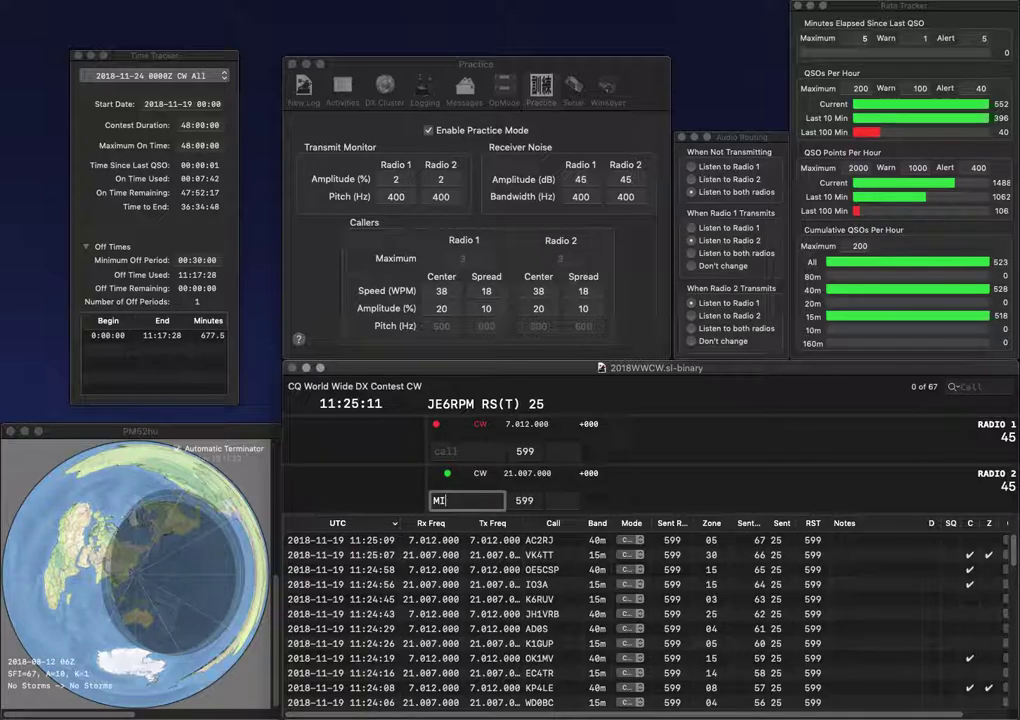
pyautogui.write('5JYK')
pyautogui.press('Return')
pyautogui.write('40')
pyautogui.press('Return')
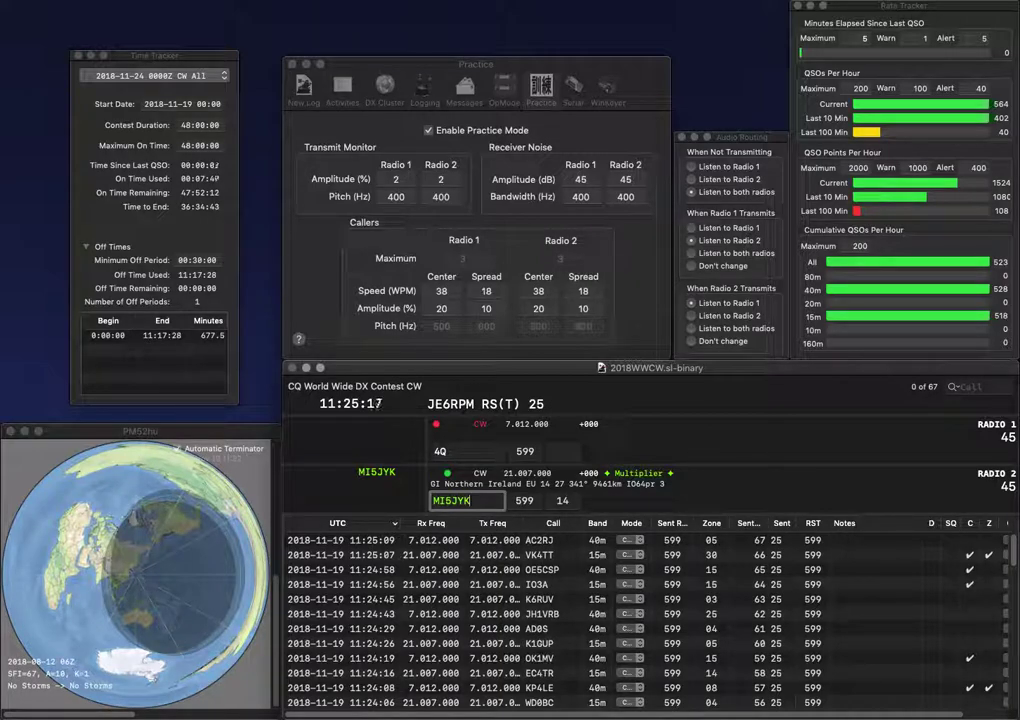
pyautogui.press('Return')
pyautogui.write('KT')
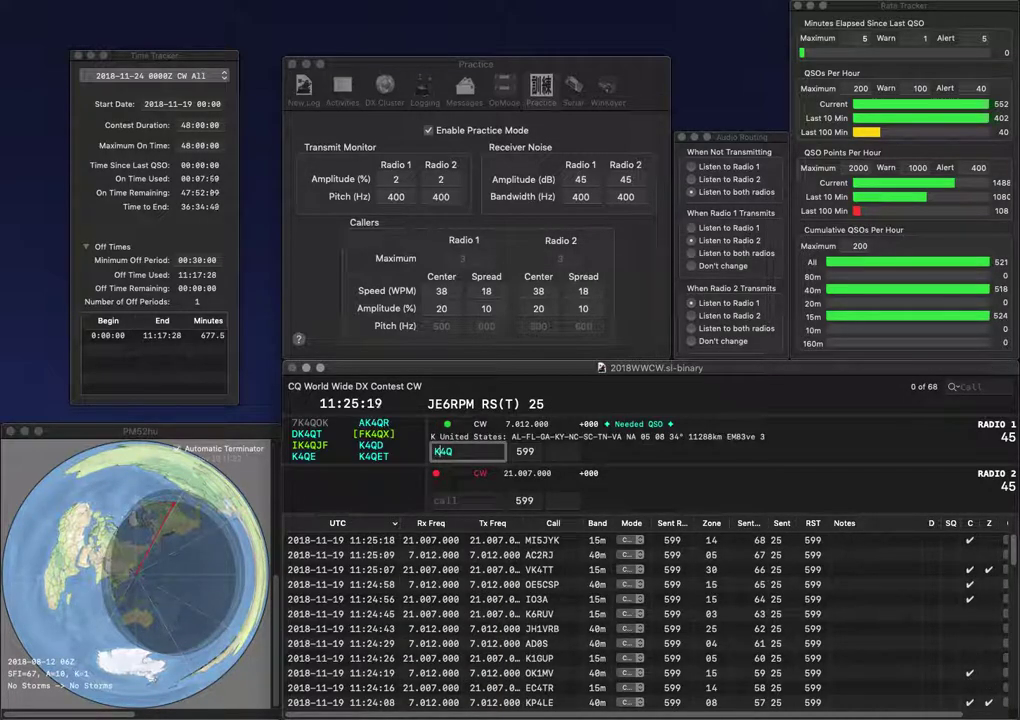
pyautogui.press('Return')
pyautogui.write('EI3ENB')
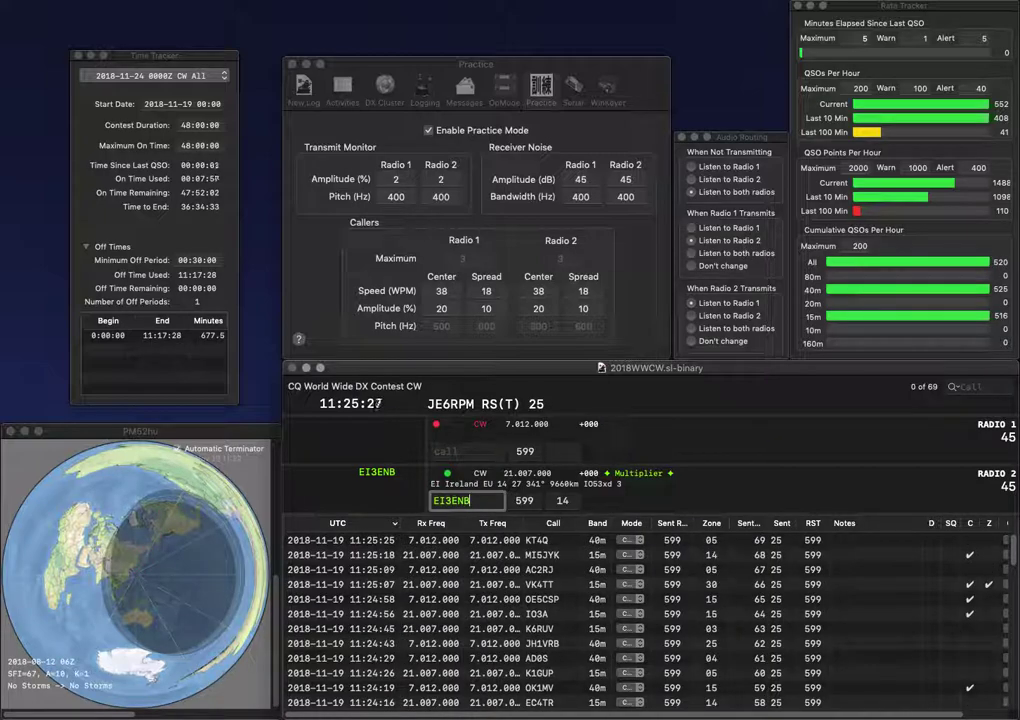
pyautogui.press('Return')
# Work W3RAR on Radio 1 and NF8I on Radio 2, and log both contacts.
pyautogui.write('W3RAR')
pyautogui.press('Return')
pyautogui.write('NF8I')
pyautogui.press('Return')
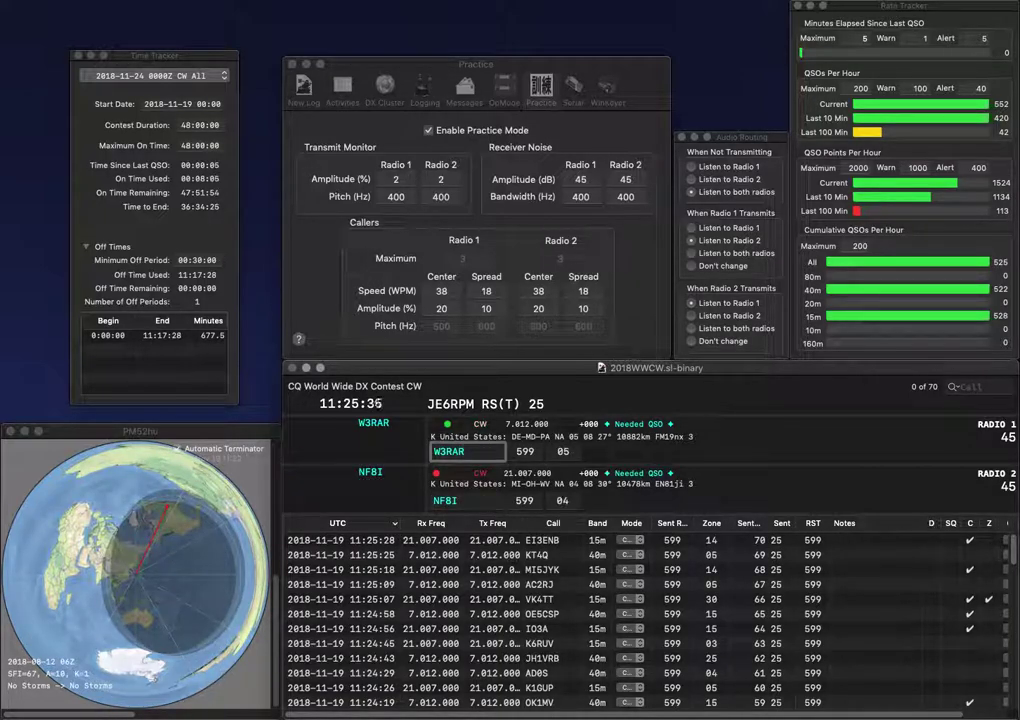
pyautogui.press('Return')
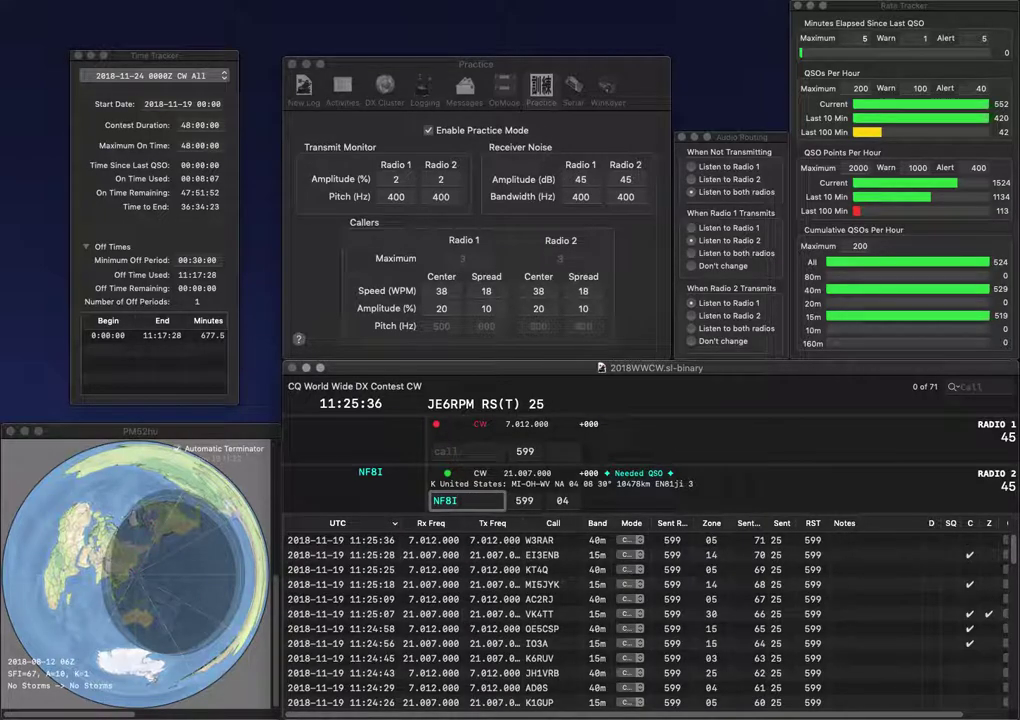
pyautogui.press('Return')
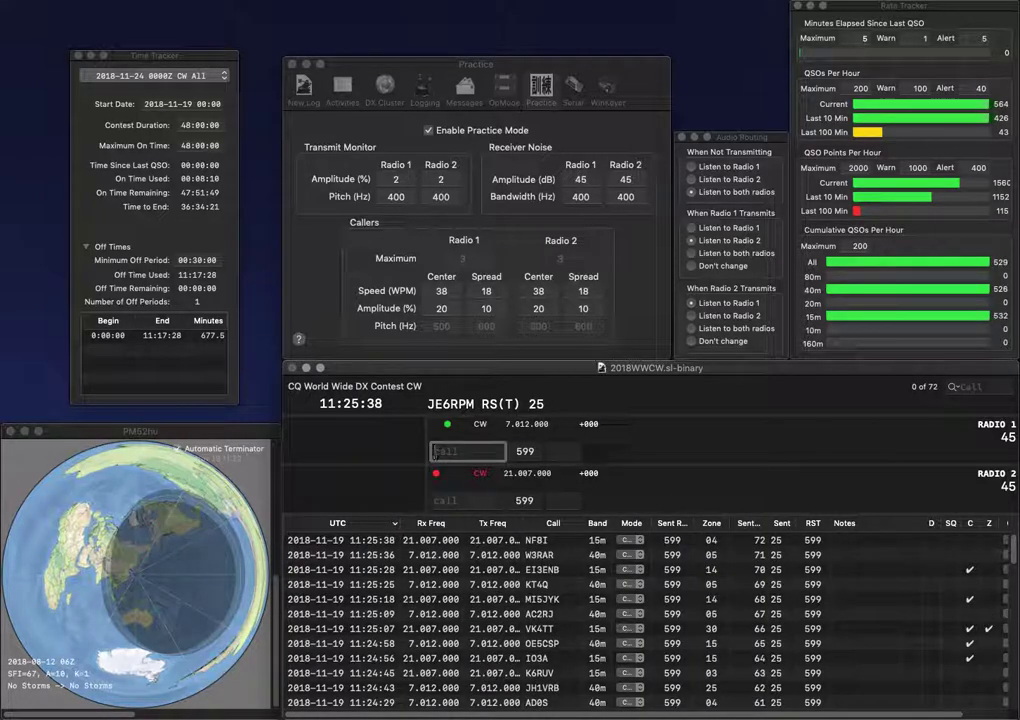
pyautogui.write('9F')
pyautogui.press('\\')
pyautogui.write('VK2FF')
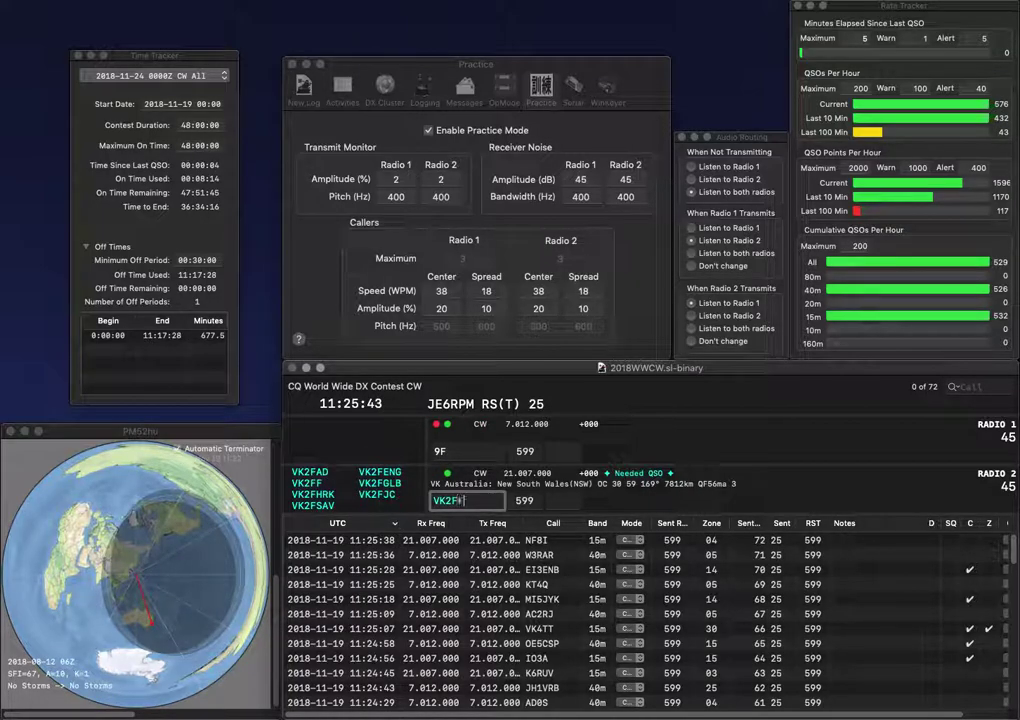
pyautogui.press('Return')
pyautogui.press('\\')
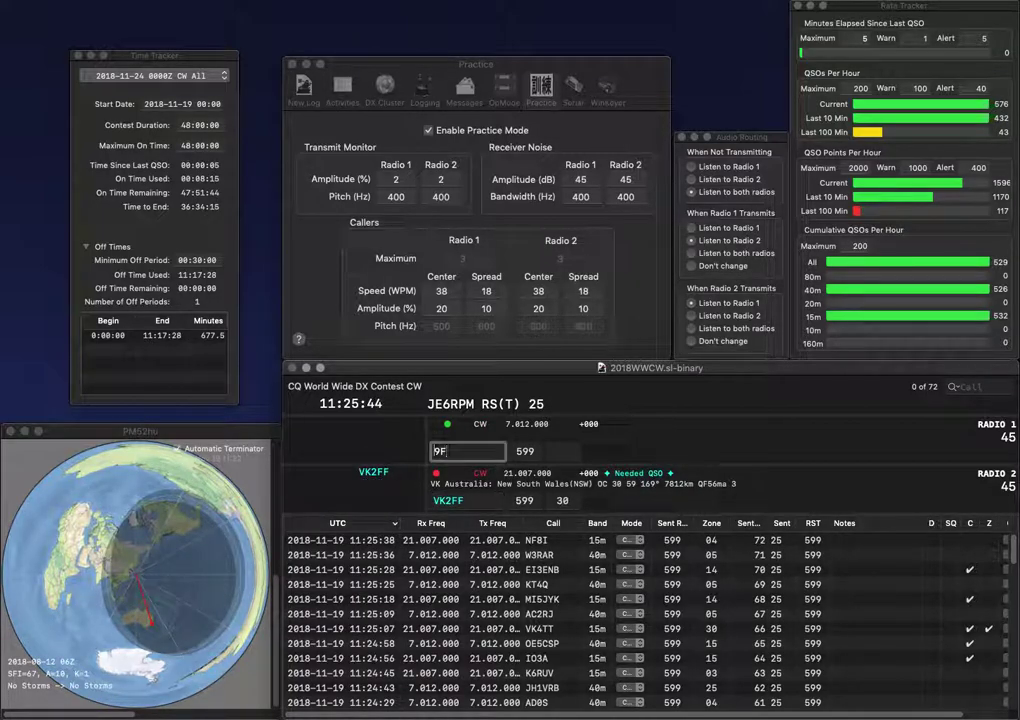
pyautogui.write('Z')
pyautogui.press('\\')
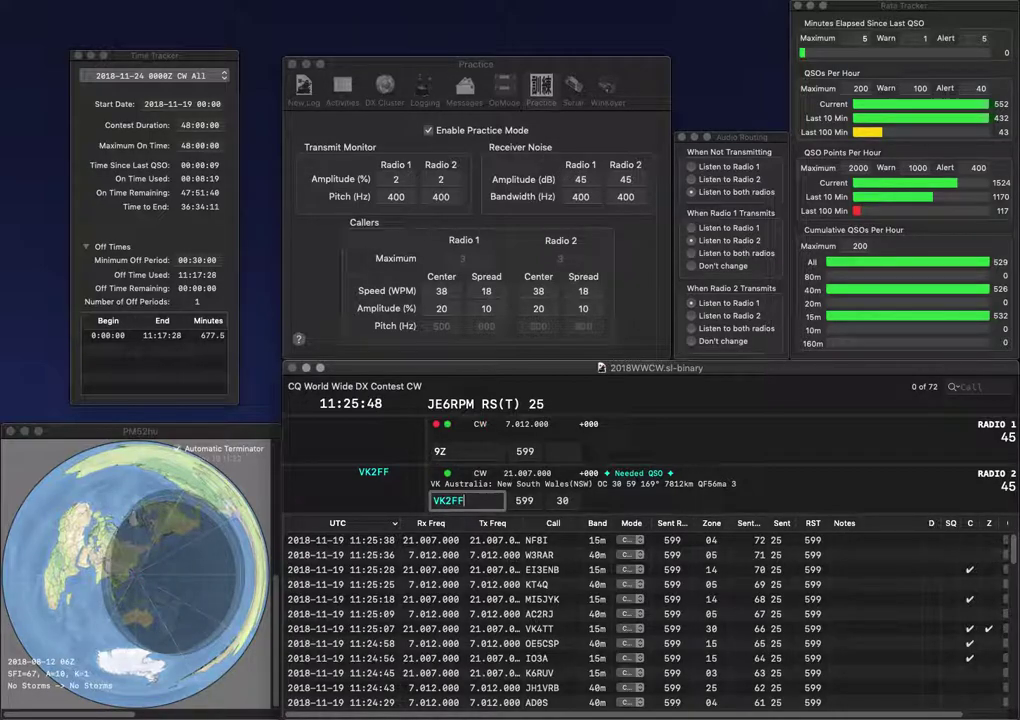
pyautogui.press('Return')
pyautogui.press('\\')
pyautogui.press('Left')
pyautogui.press('Left')
pyautogui.write('AB')
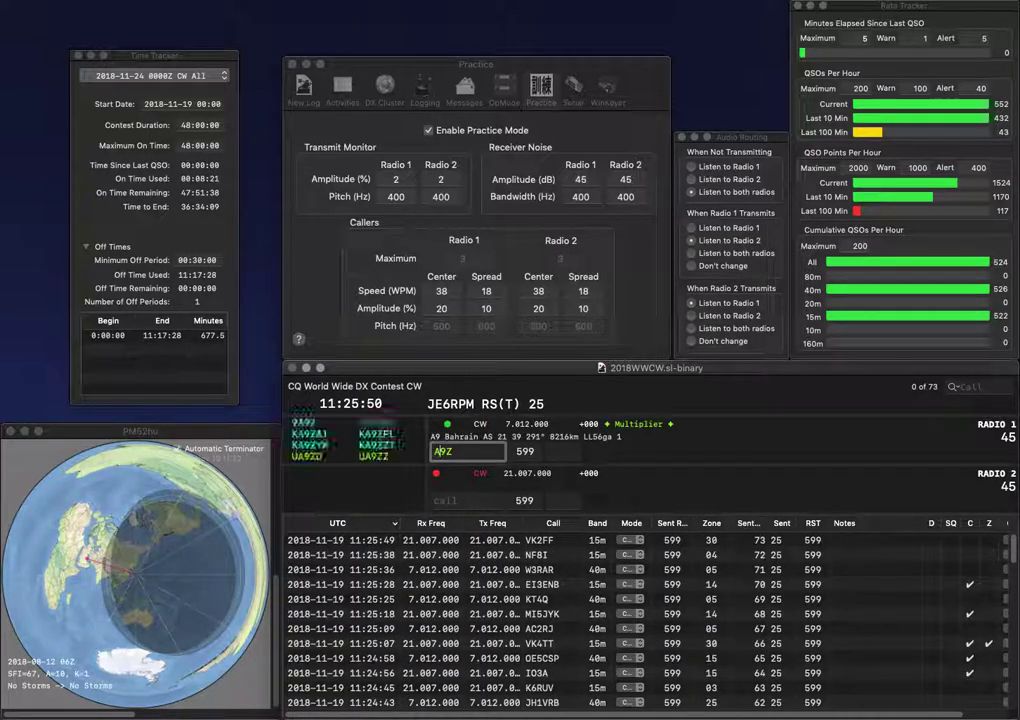
pyautogui.press('Return')
pyautogui.press('\\')
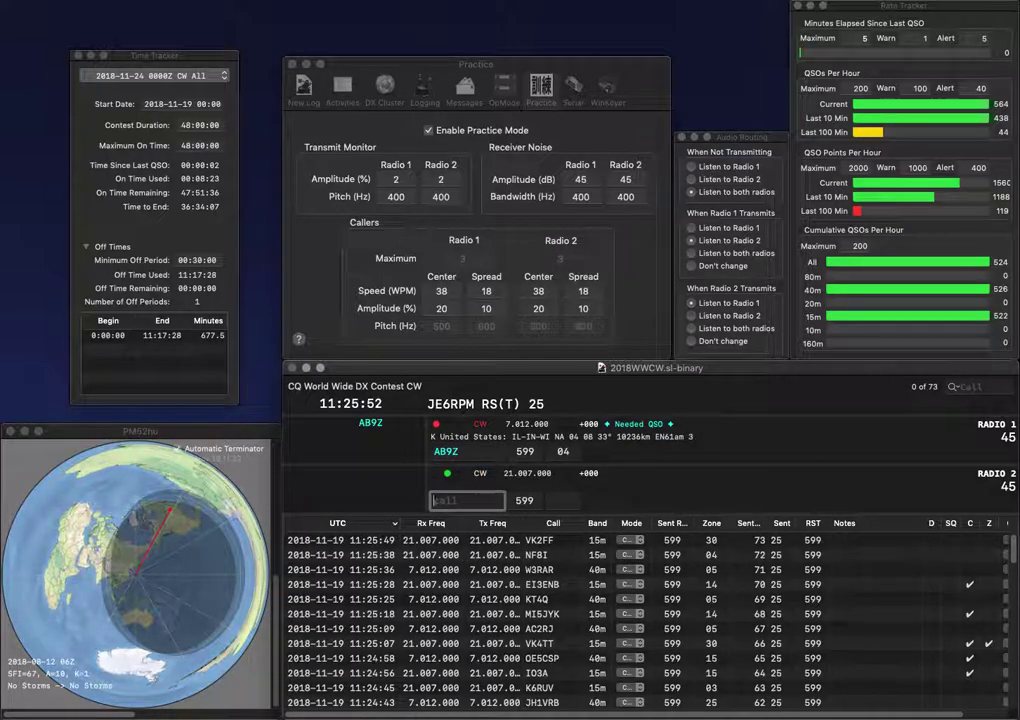
pyautogui.write('LA3ZA')
pyautogui.press('Return')
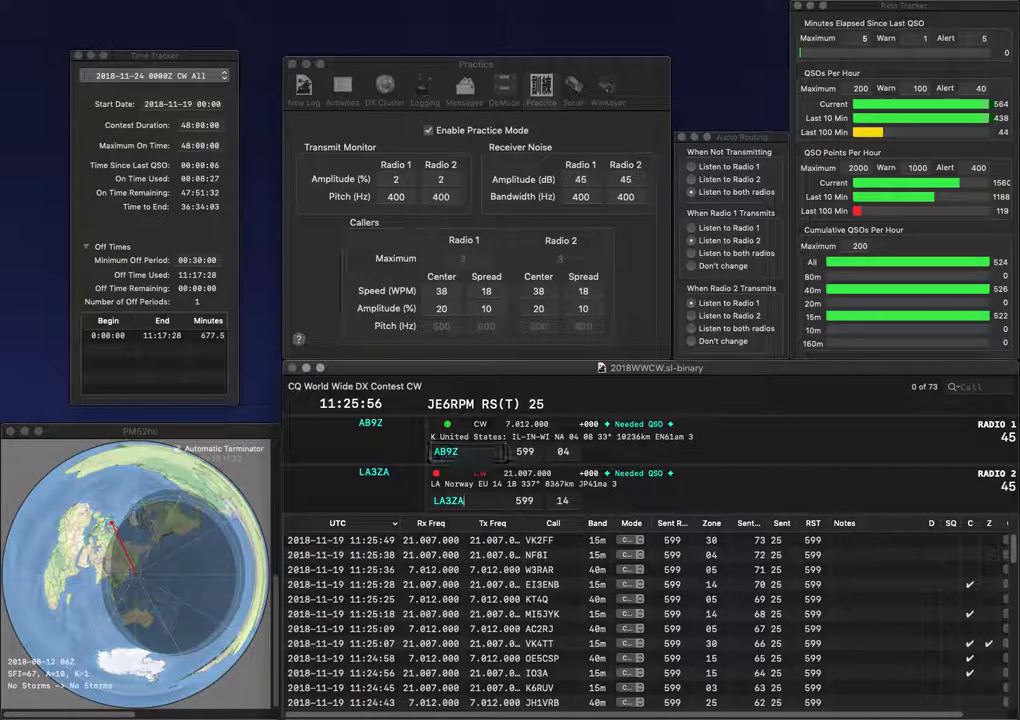
pyautogui.press('Return')
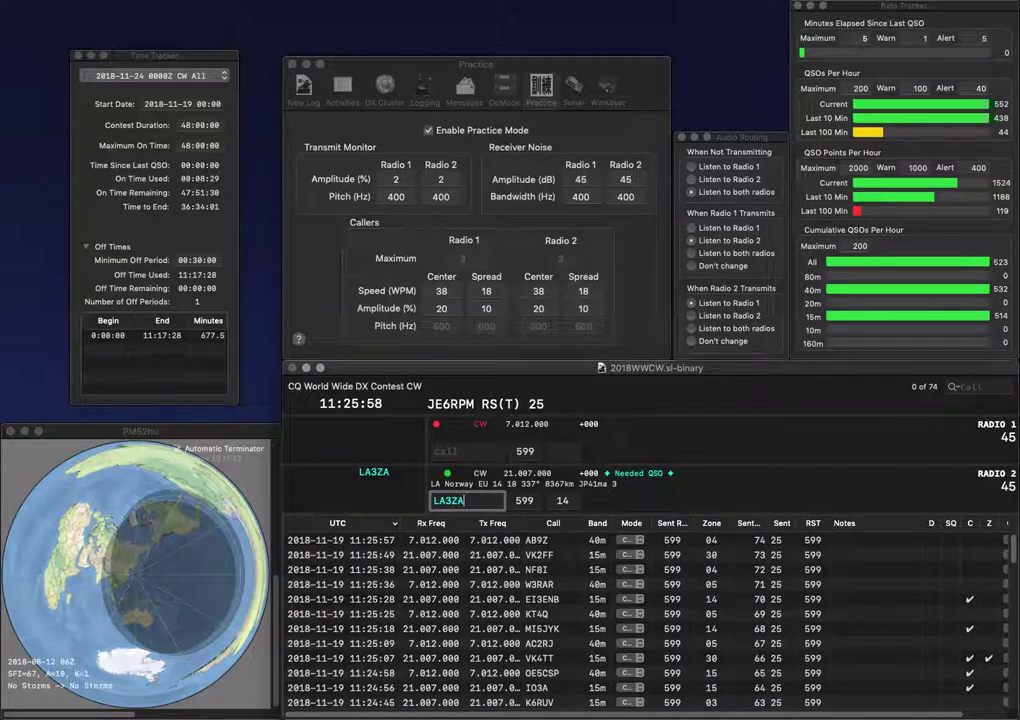
pyautogui.press('Return')
pyautogui.write('I')
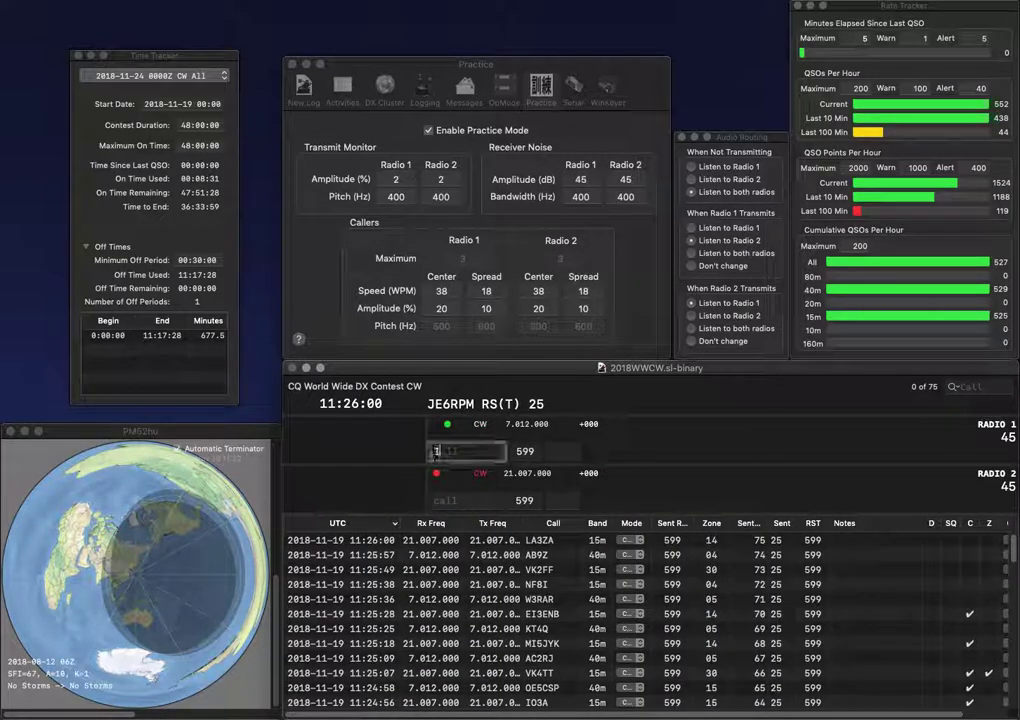
pyautogui.write('U2EFB')
pyautogui.press('Return')
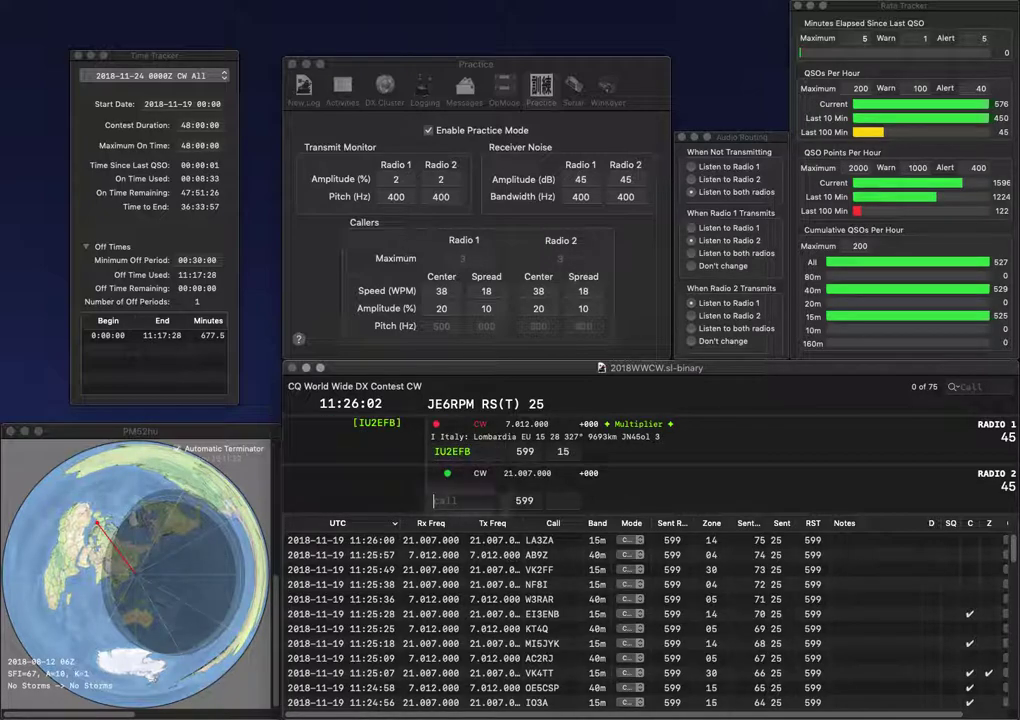
pyautogui.write('R5WWW')
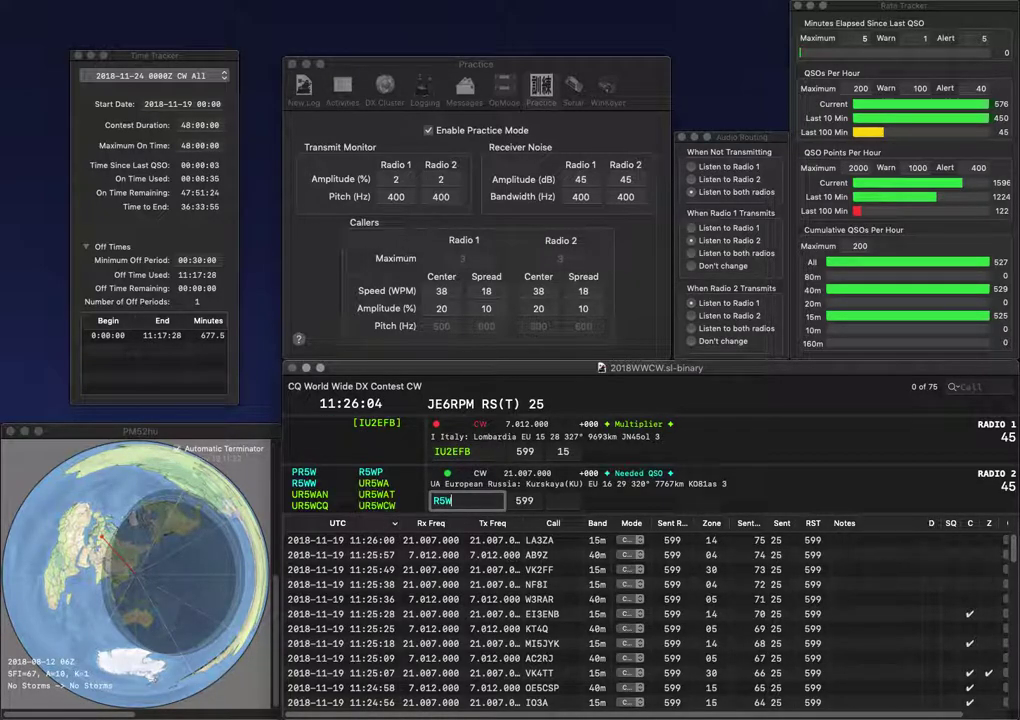
pyautogui.press('Return')
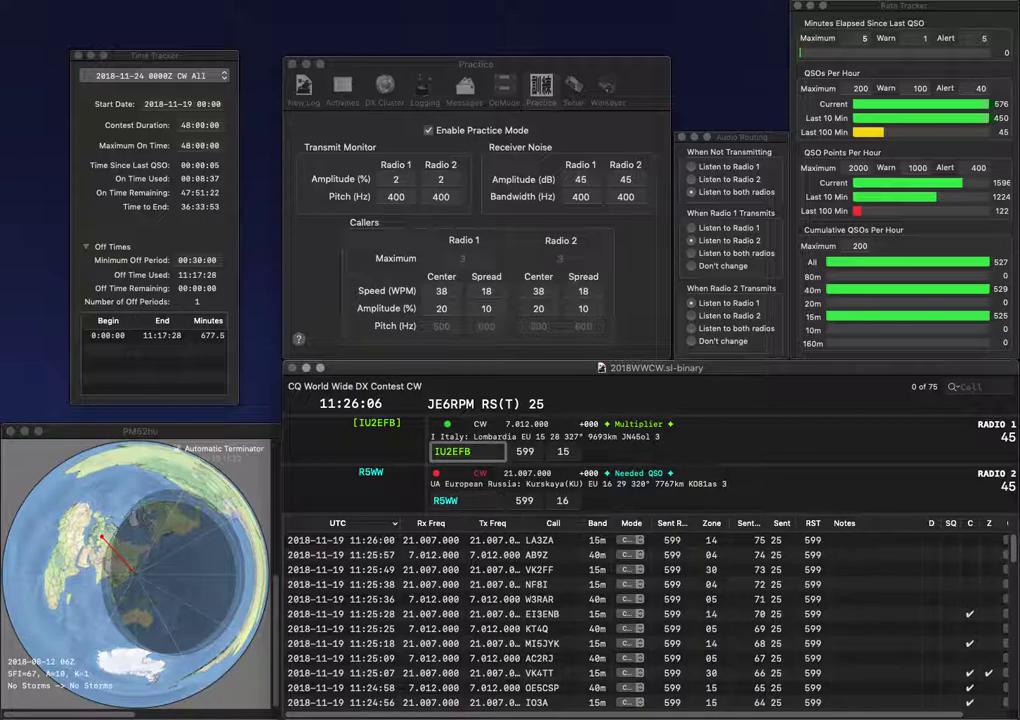
pyautogui.press('Return')
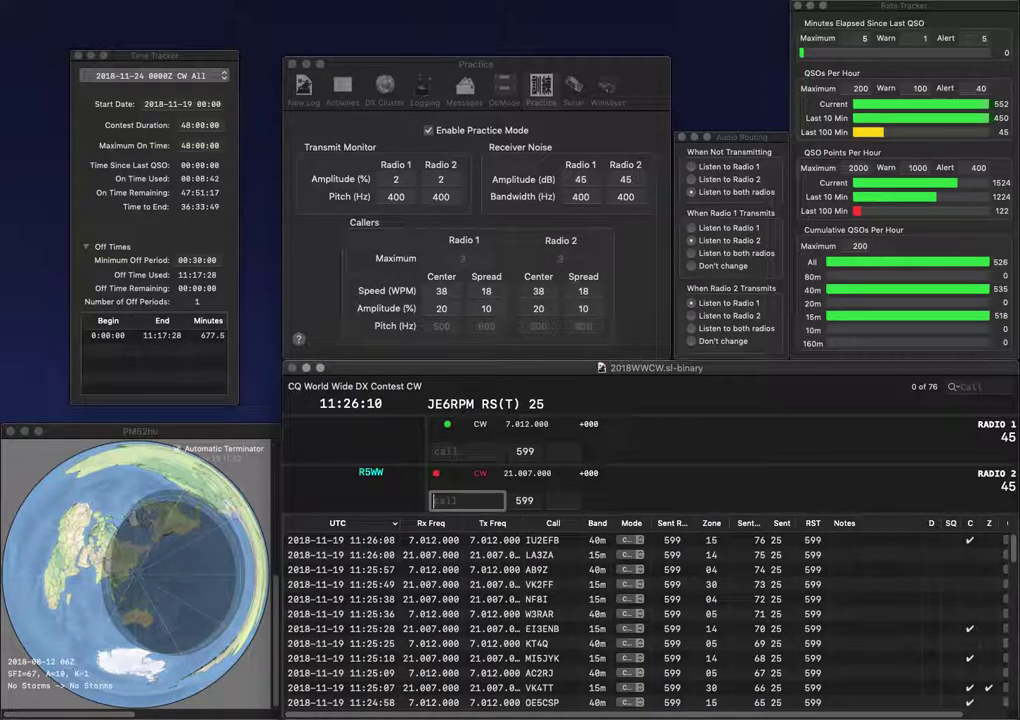
pyautogui.press('Return')
pyautogui.write('PY0')
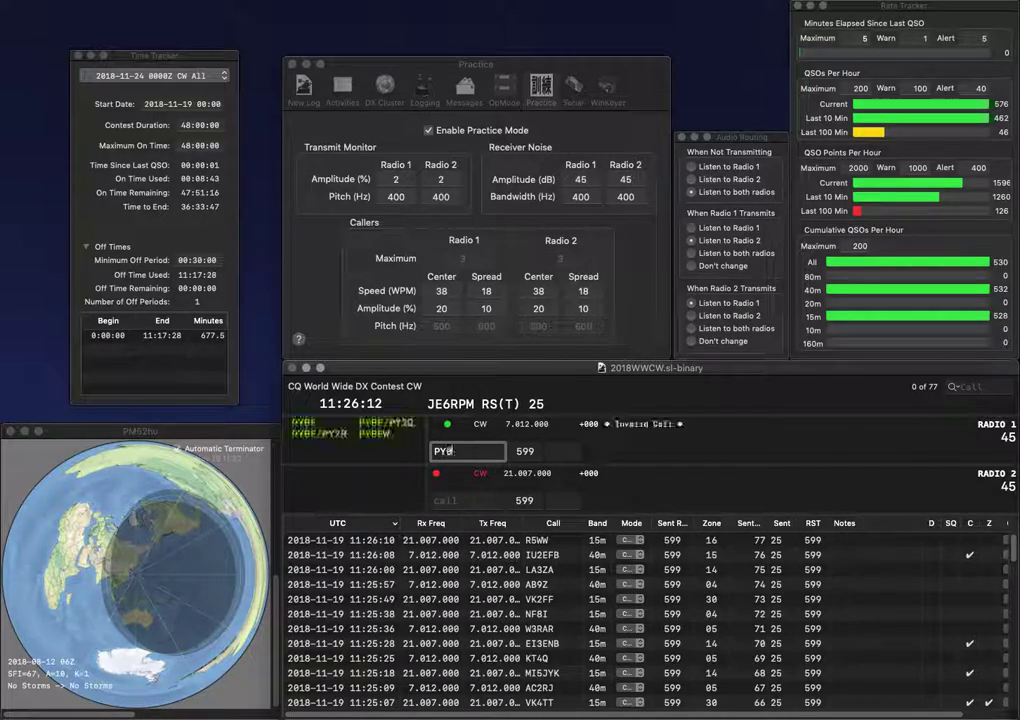
pyautogui.write('F/PY2')
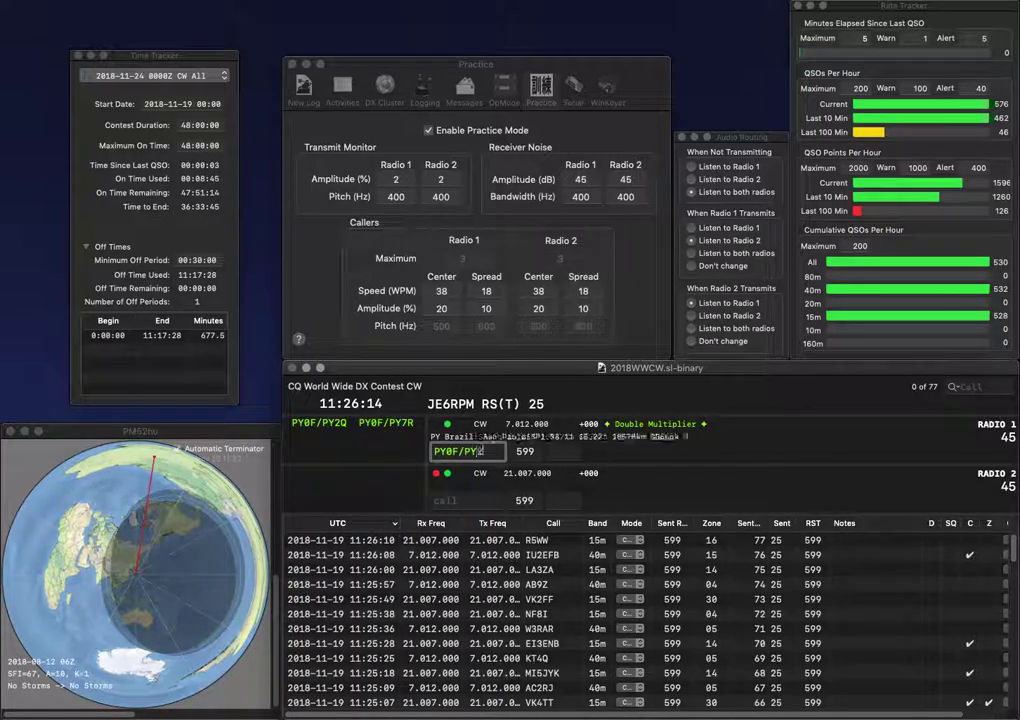
pyautogui.write('QI')
pyautogui.press('Return')
pyautogui.write('P')
pyautogui.press('Return')
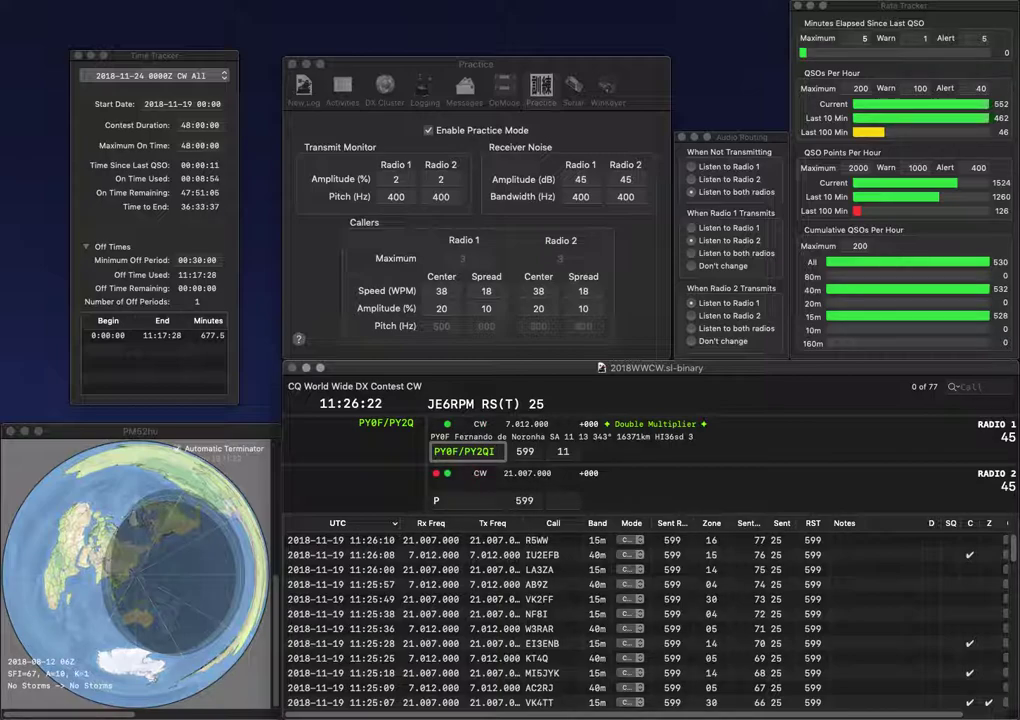
pyautogui.press('Return')
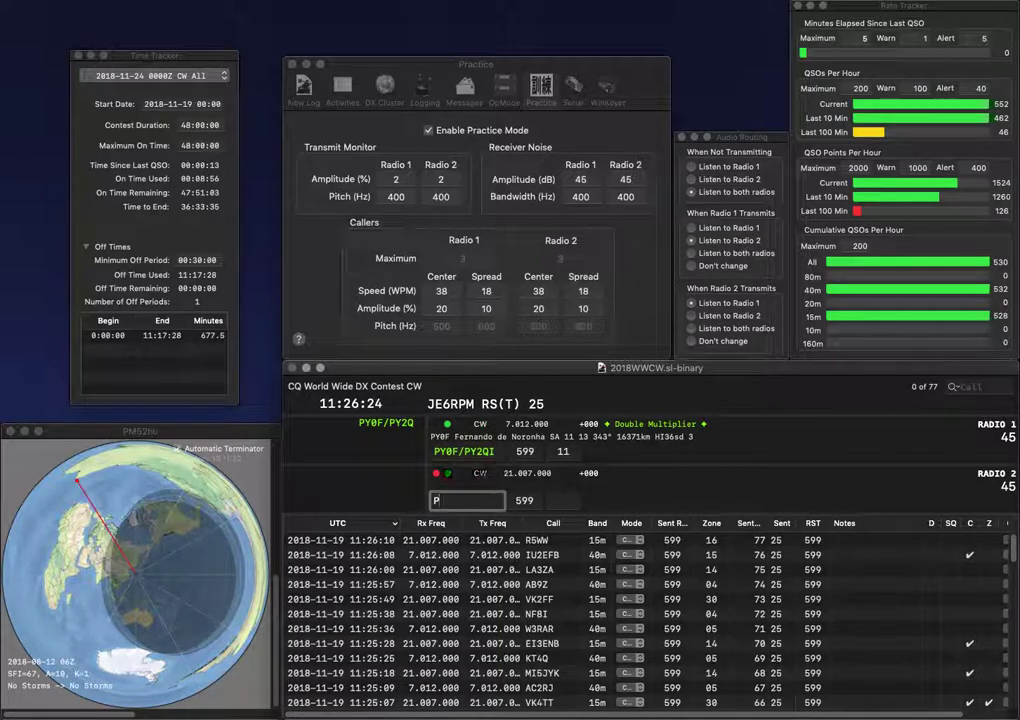
pyautogui.write('M')
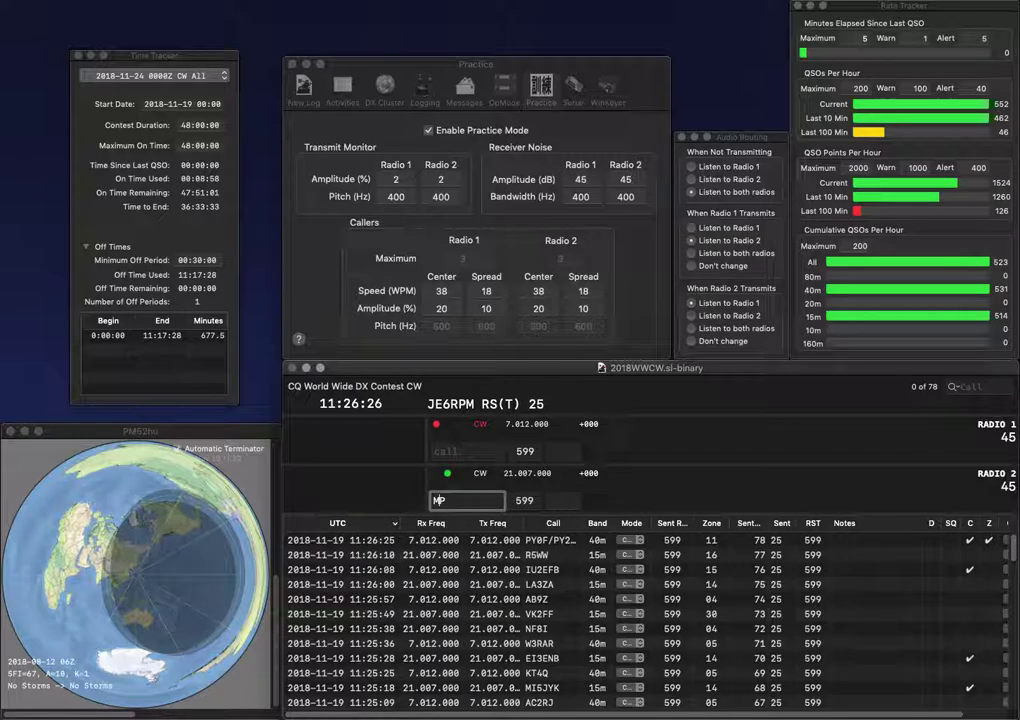
pyautogui.write('7')
pyautogui.press('Return')
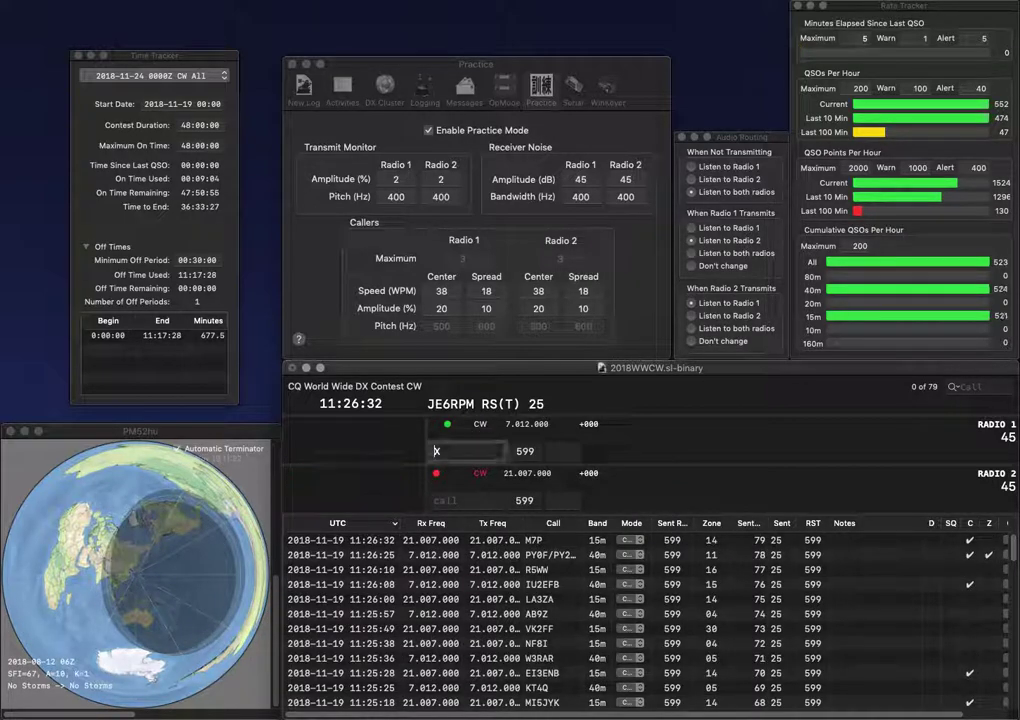
# Complete the call as US6EX on Radio 1 and log it, sending the partial call ODI on Radio 2 in between.
pyautogui.write('S')
pyautogui.press('BackSpace')
pyautogui.write('US6')
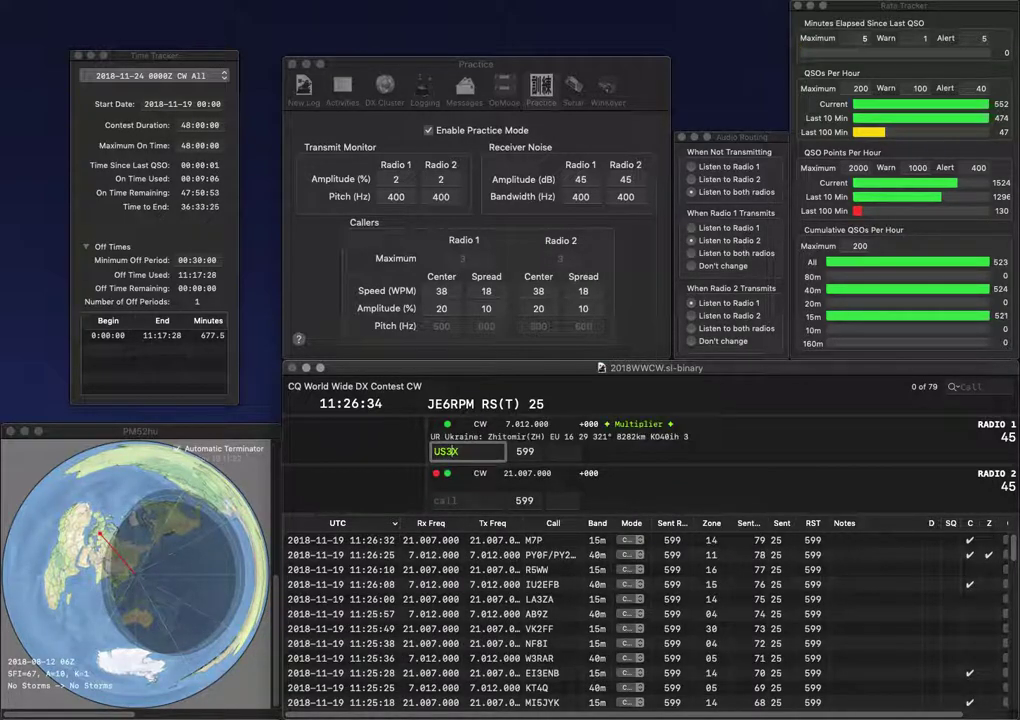
pyautogui.write('E')
pyautogui.press('Return')
pyautogui.write('ODI')
pyautogui.press('Return')
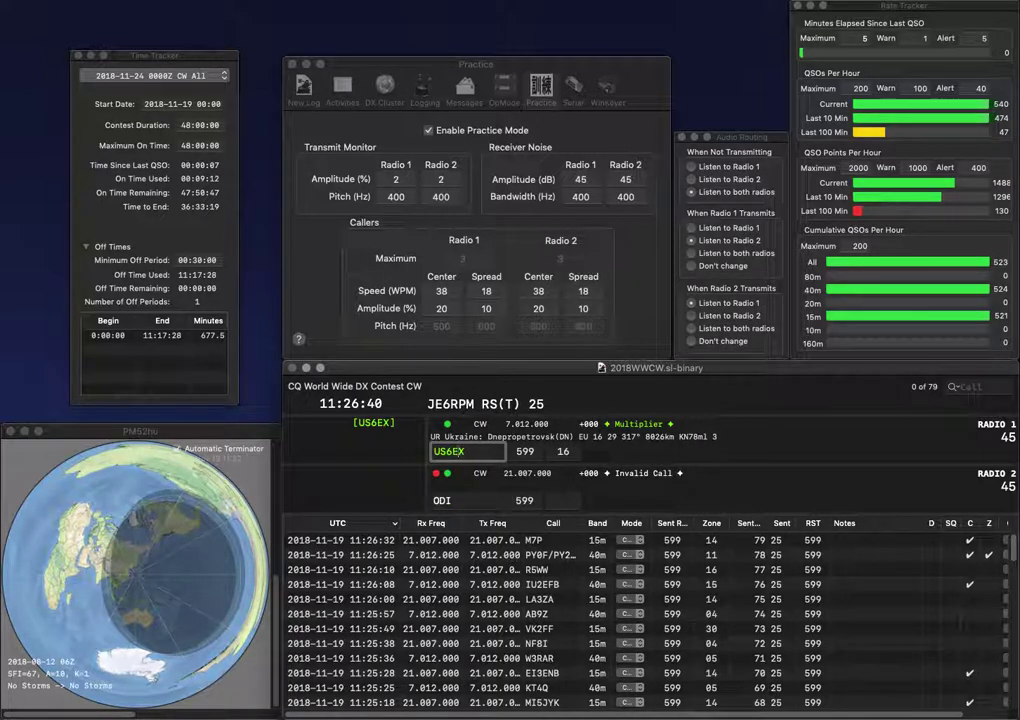
pyautogui.press('Return')
pyautogui.write('IK1OD')
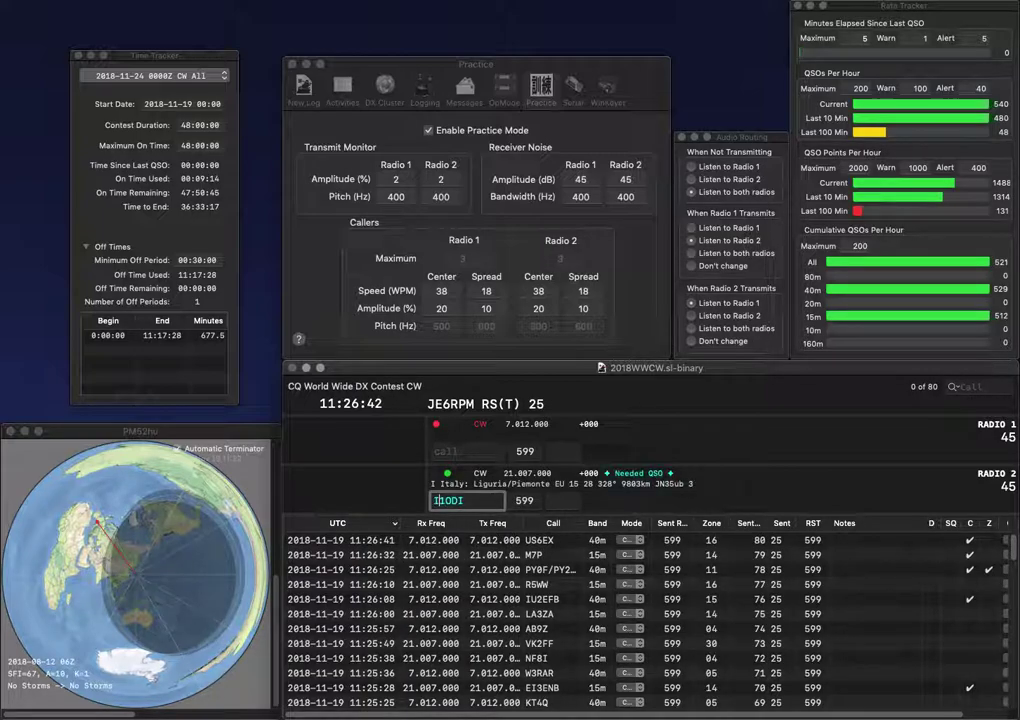
pyautogui.write('S')
pyautogui.press('Return')
pyautogui.press('\\')
pyautogui.write('LY2NK')
pyautogui.press('Return')
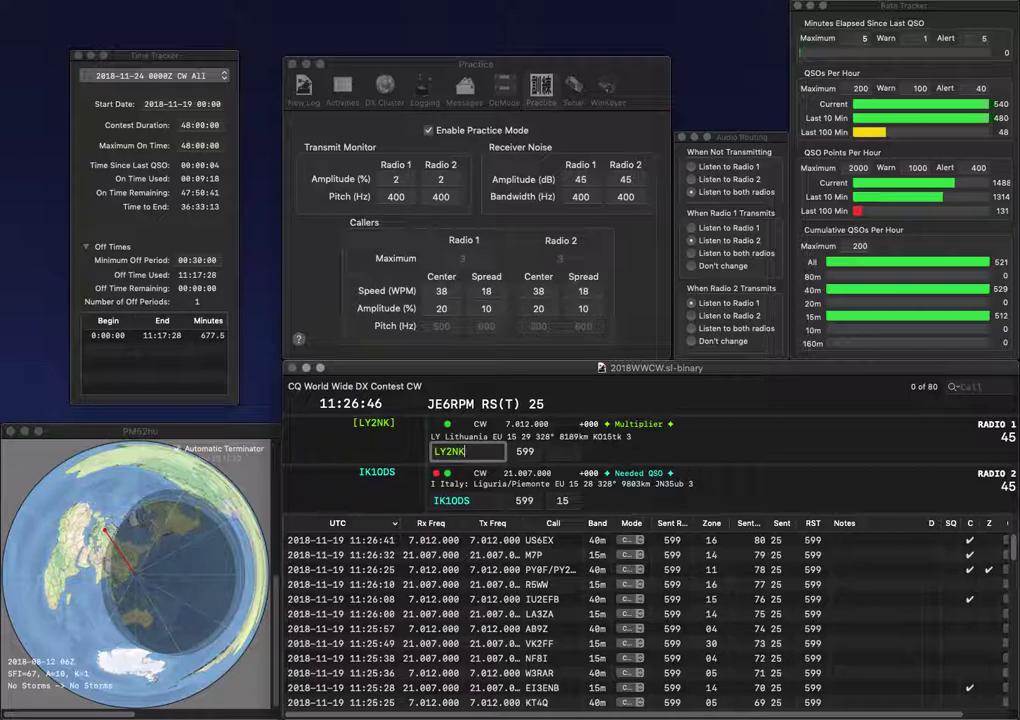
pyautogui.press('\\')
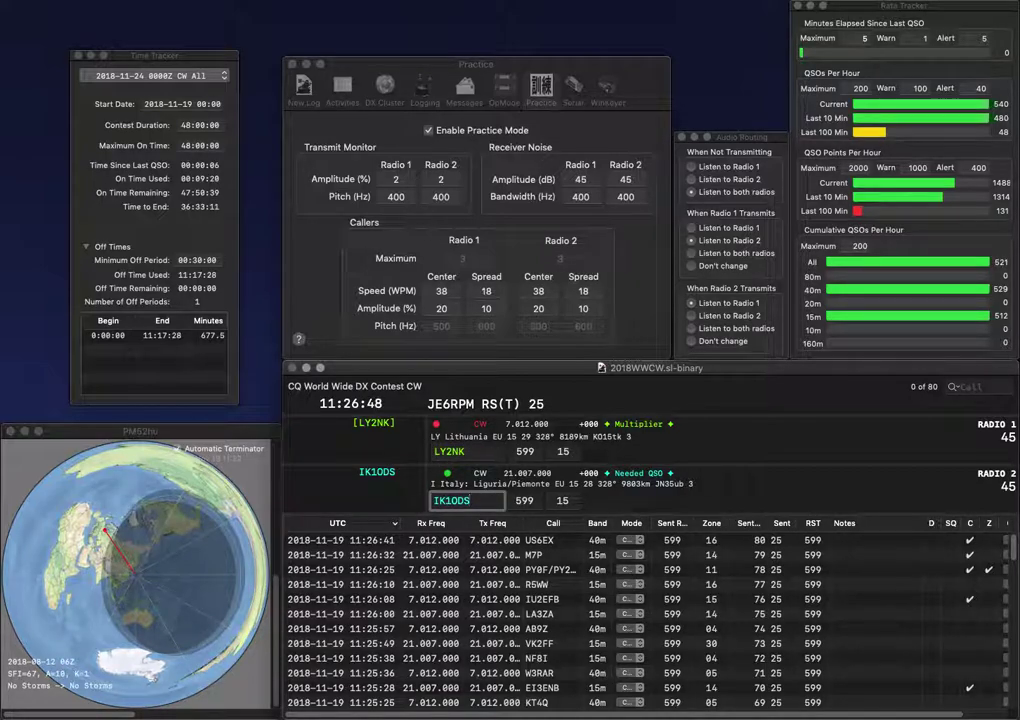
pyautogui.press('Return')
pyautogui.press('\\')
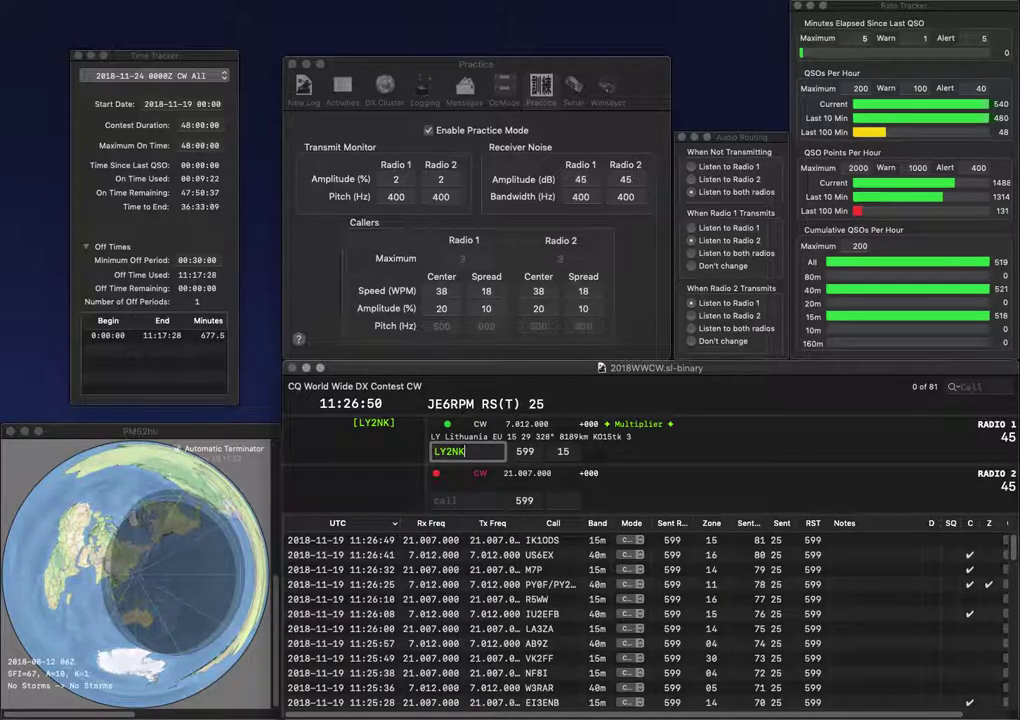
pyautogui.press('Return')
pyautogui.press('\\')
pyautogui.write('VA3F')
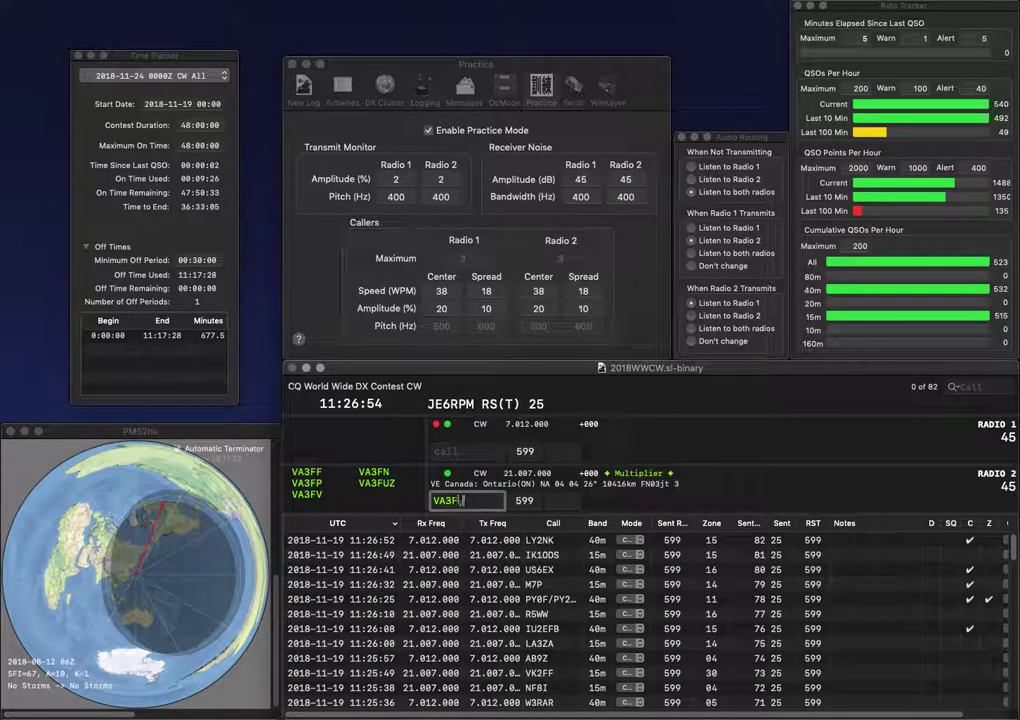
pyautogui.write('UZ')
pyautogui.press('Return')
pyautogui.press('\\')
pyautogui.write('8C')
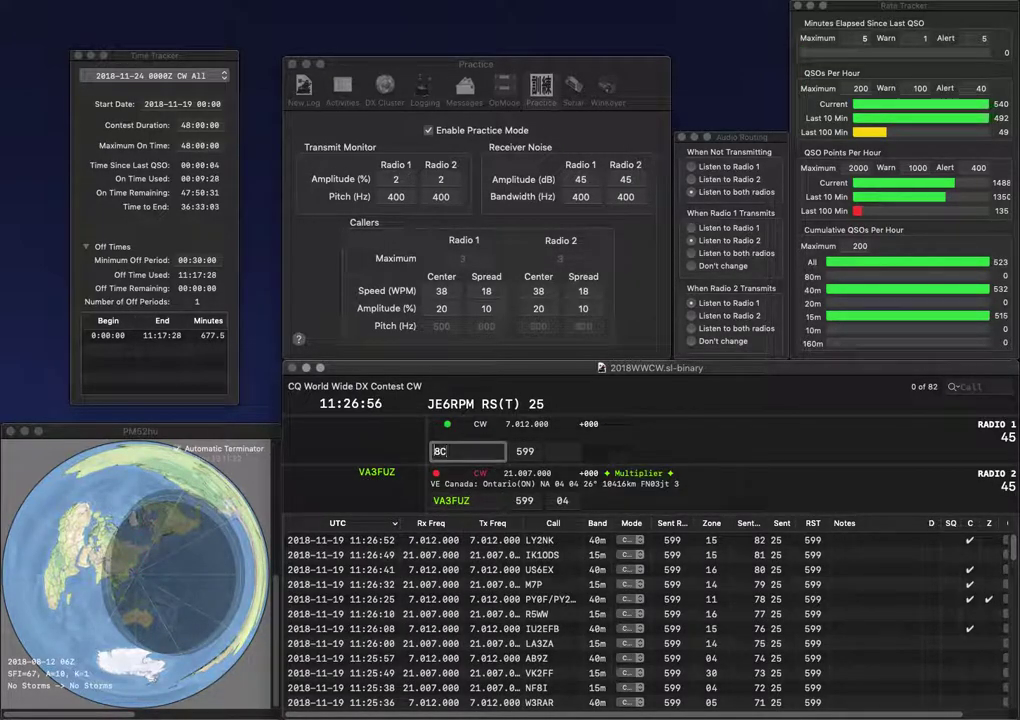
pyautogui.press('Return')
pyautogui.press('\\')
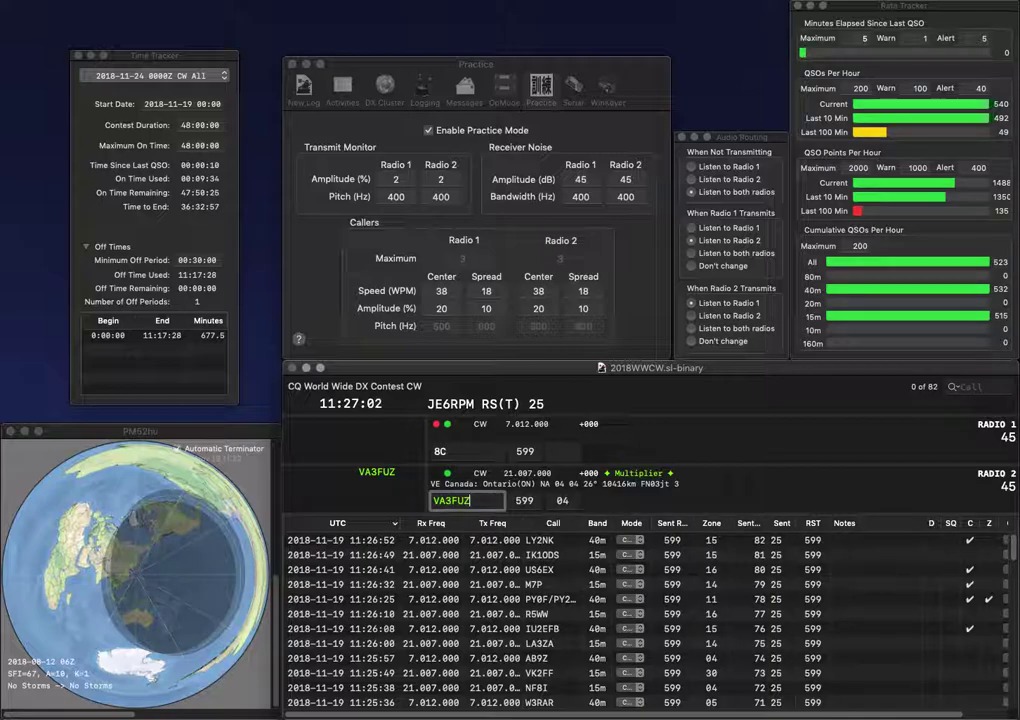
pyautogui.press('Return')
pyautogui.press('Delete')
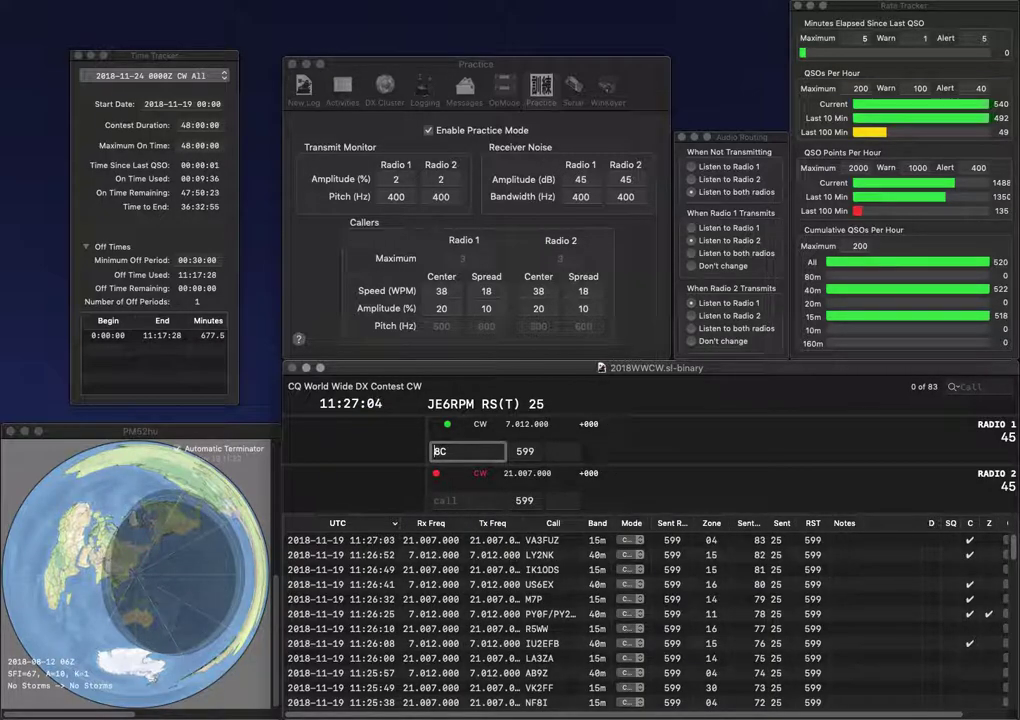
pyautogui.write('UI')
pyautogui.press('Return')
pyautogui.write('0M')
pyautogui.write('0MW')
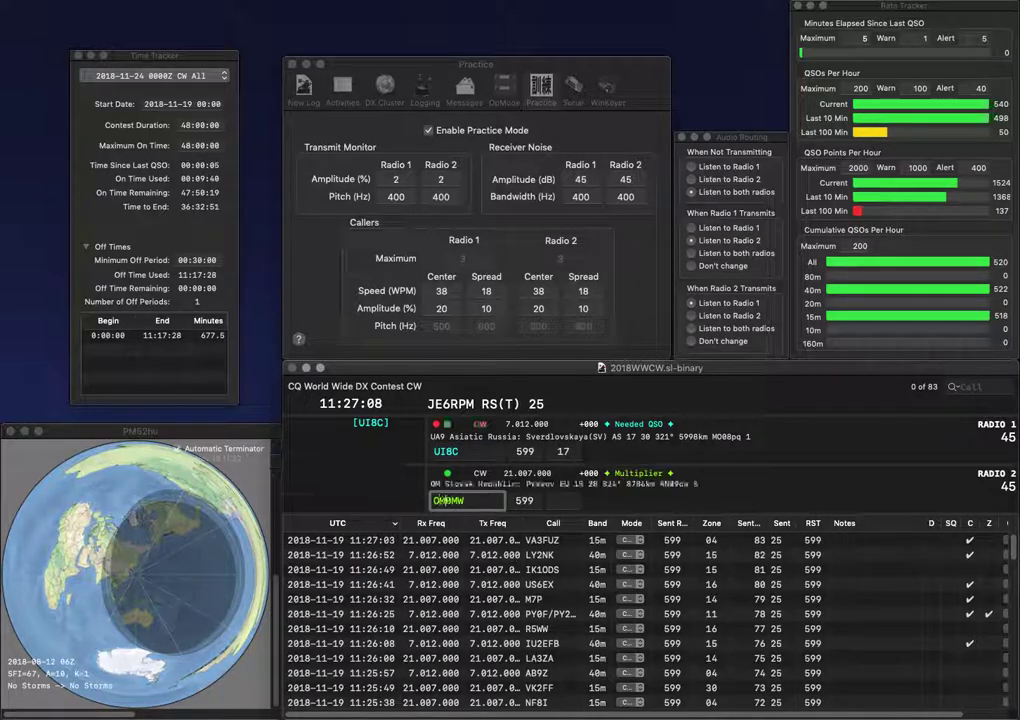
pyautogui.press('Return')
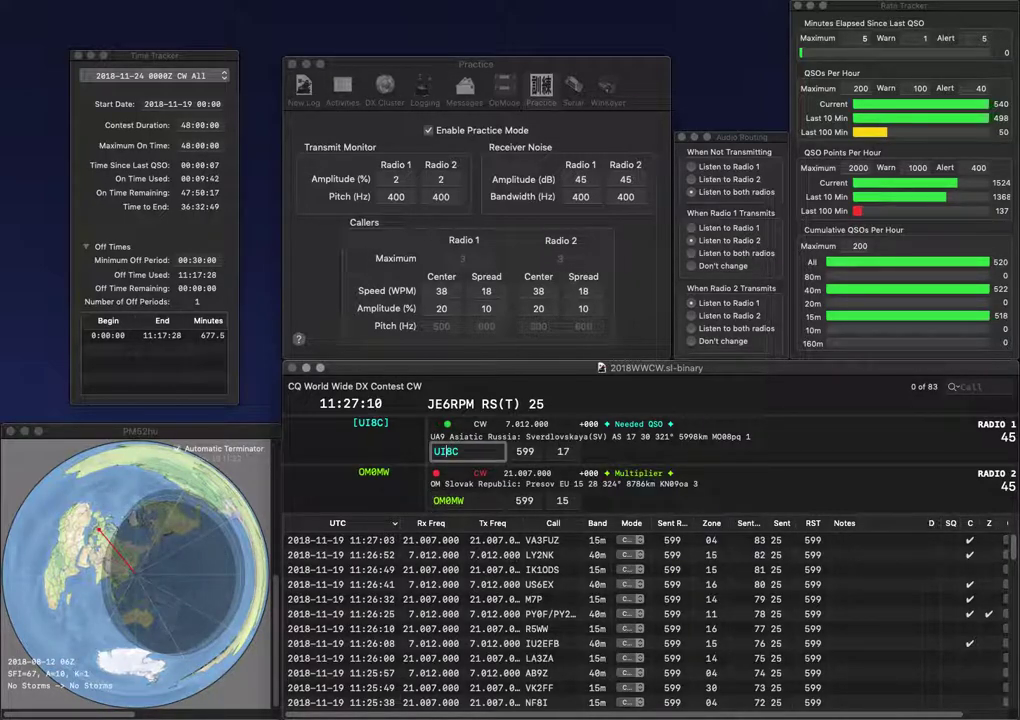
pyautogui.press('Return')
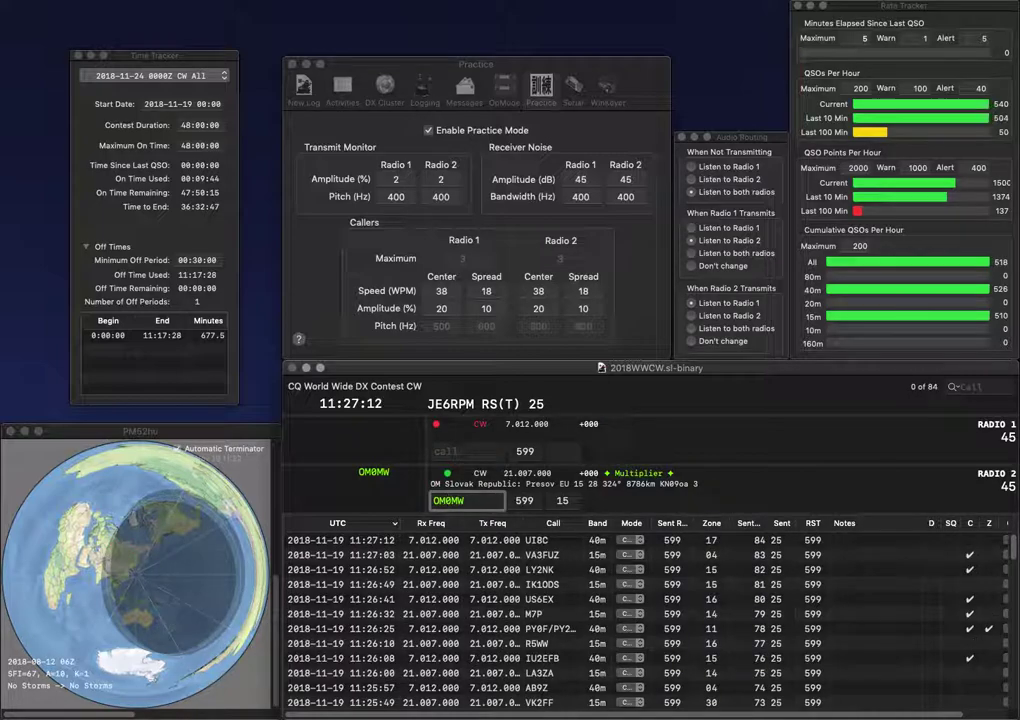
pyautogui.press('Return')
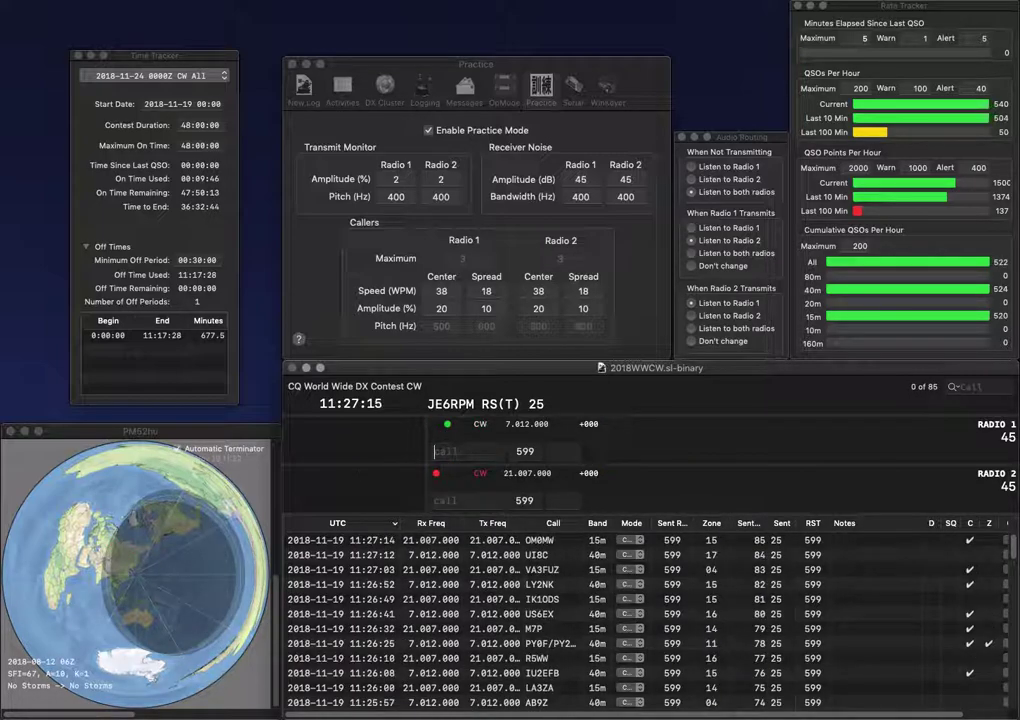
# Work and log I2MOV on Radio 1, sending the partial call 8MRA on Radio 2 in between.
pyautogui.write('I2MOV')
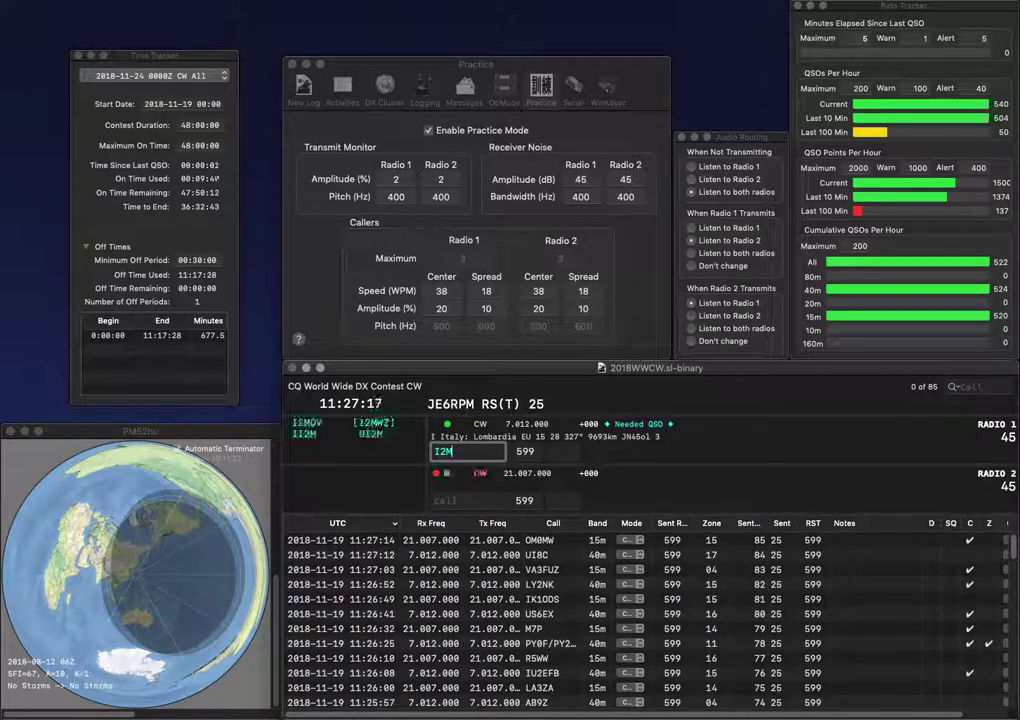
pyautogui.press('Return')
pyautogui.write('8MRA')
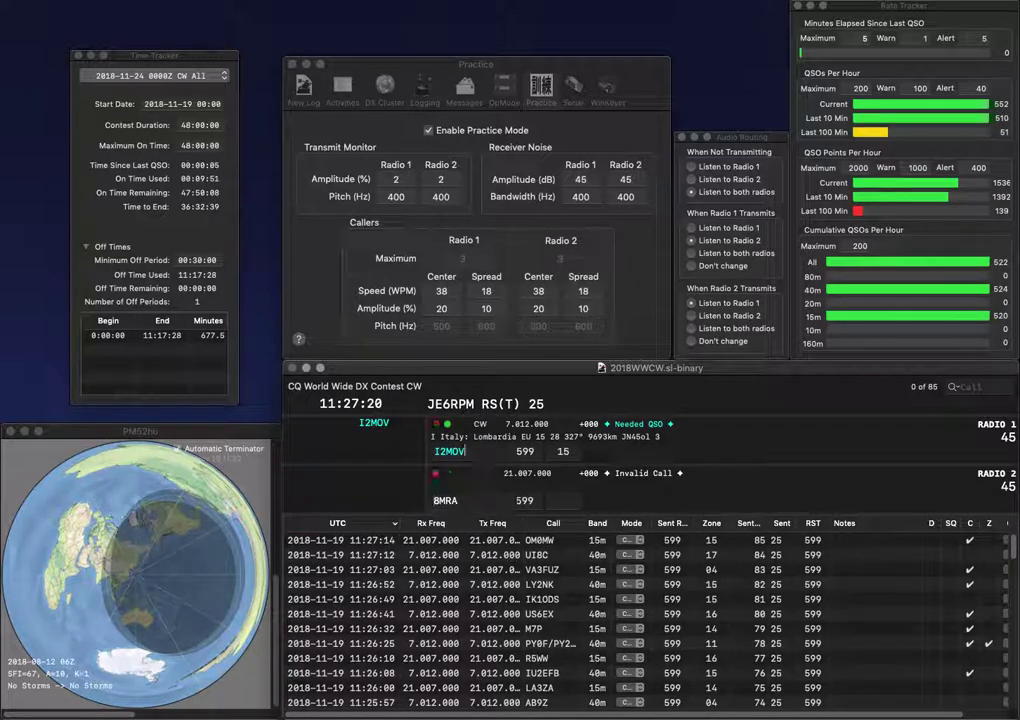
pyautogui.press('Return')
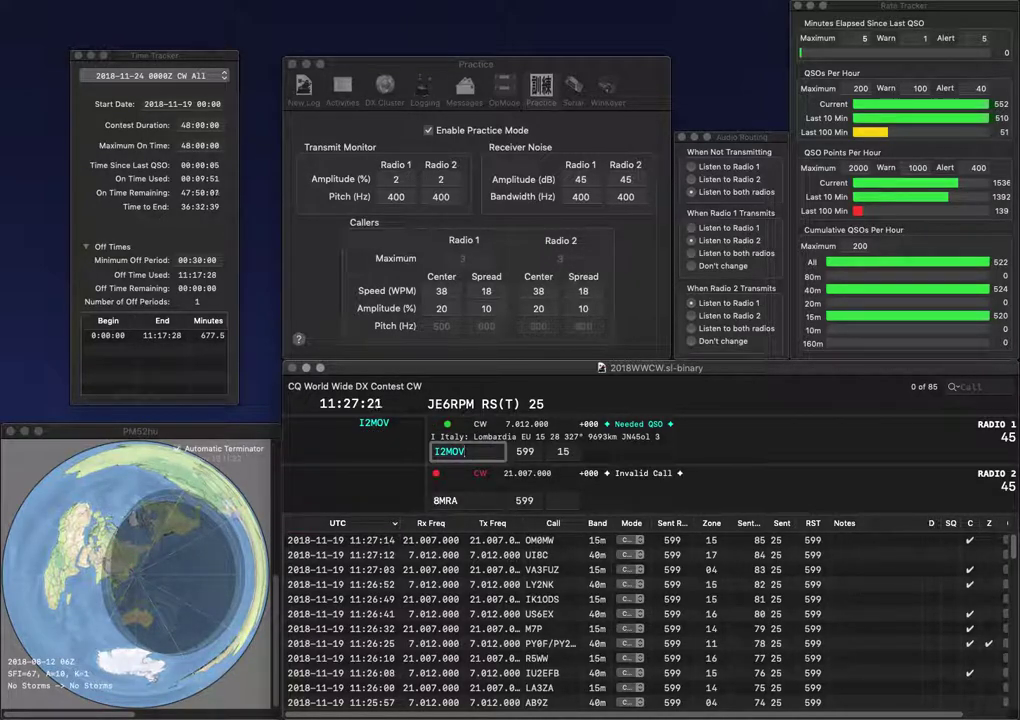
pyautogui.press('Return')
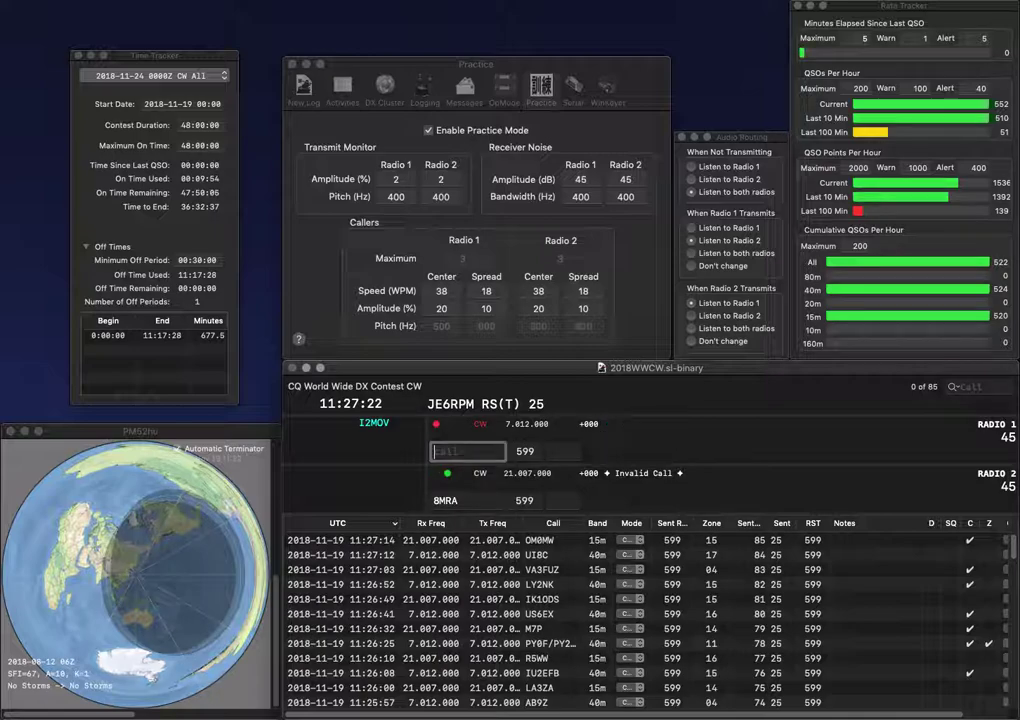
pyautogui.write('K')
pyautogui.press('Delete')
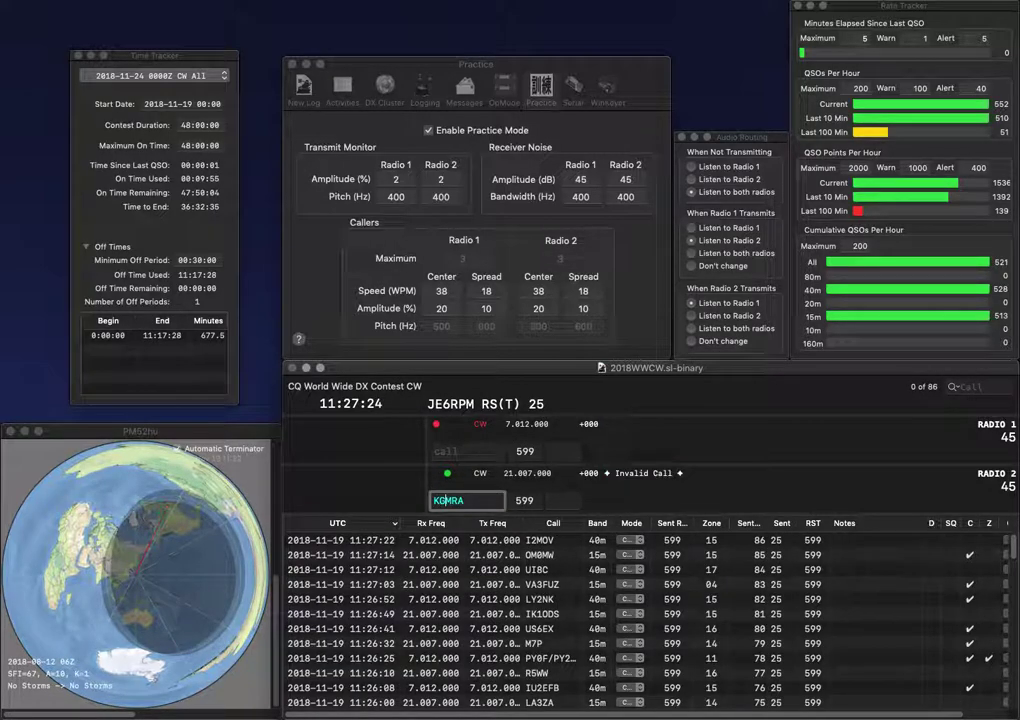
pyautogui.write('7')
pyautogui.press('Return')
pyautogui.write('KKW3U')
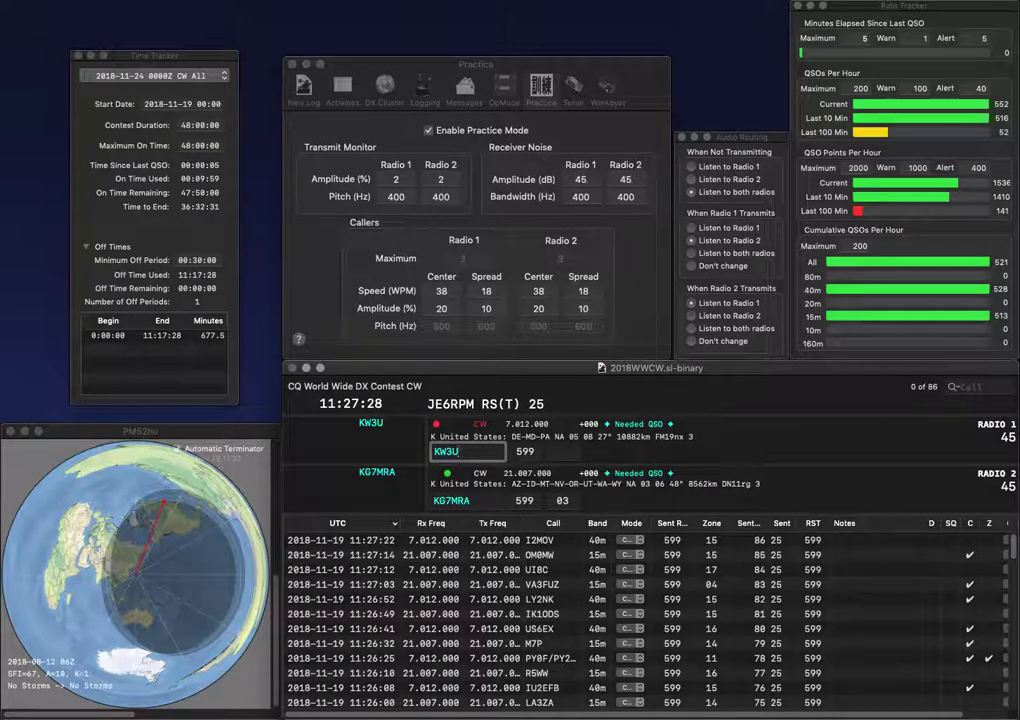
pyautogui.press('Return')
pyautogui.press('Return')
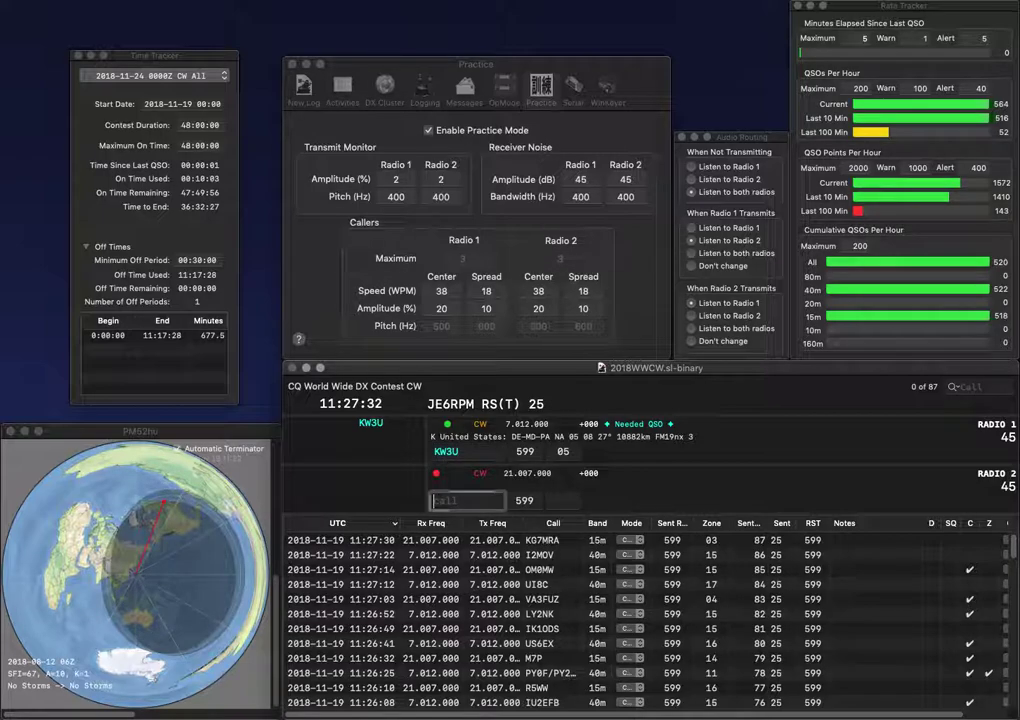
pyautogui.press('Return')
pyautogui.write('IR4K')
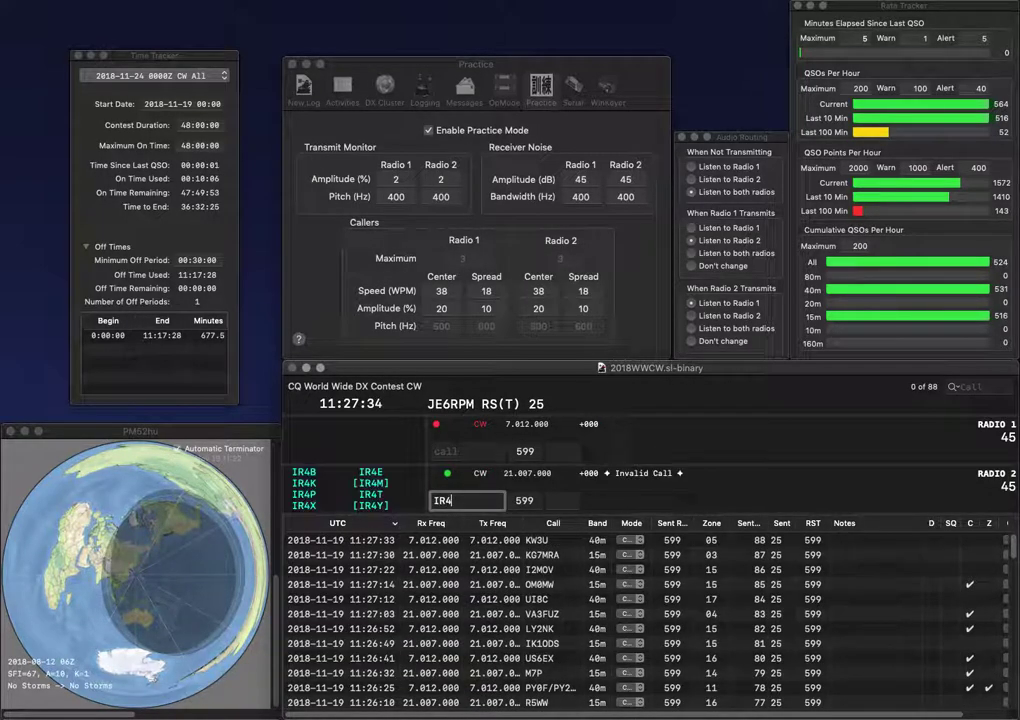
pyautogui.press('Return')
pyautogui.write('OE3HTC')
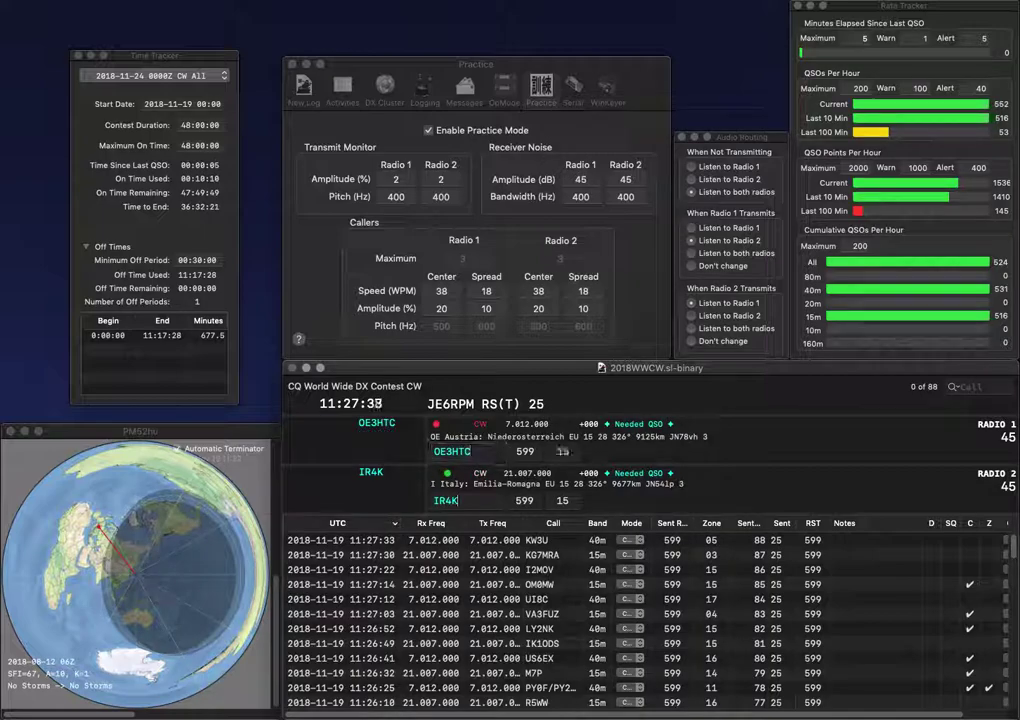
pyautogui.press('Return')
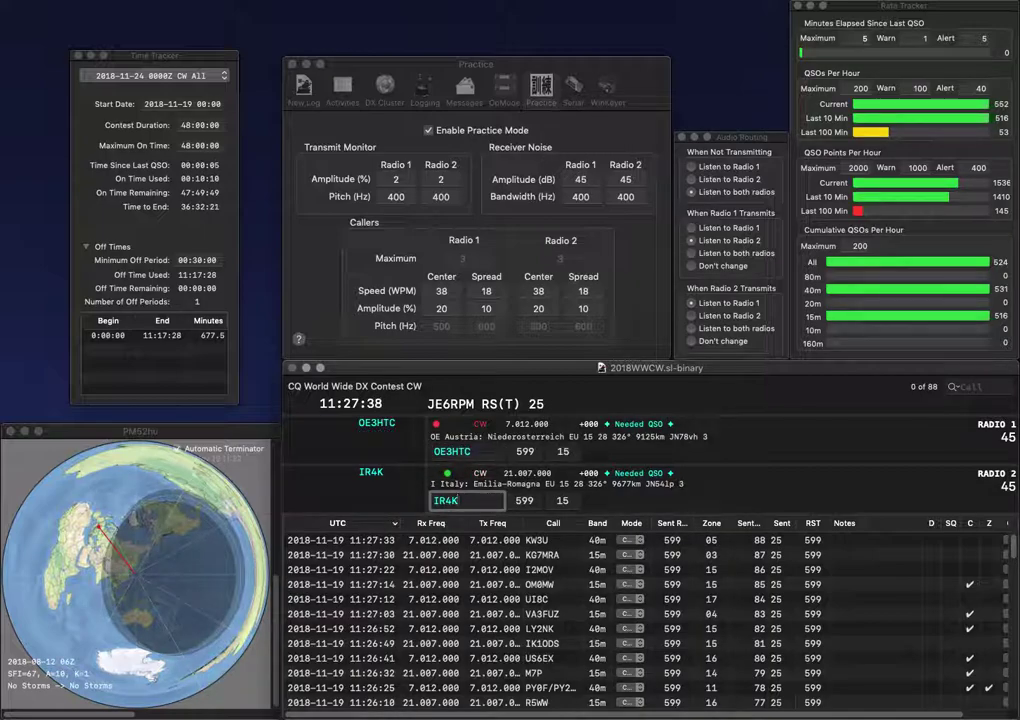
pyautogui.press('Return')
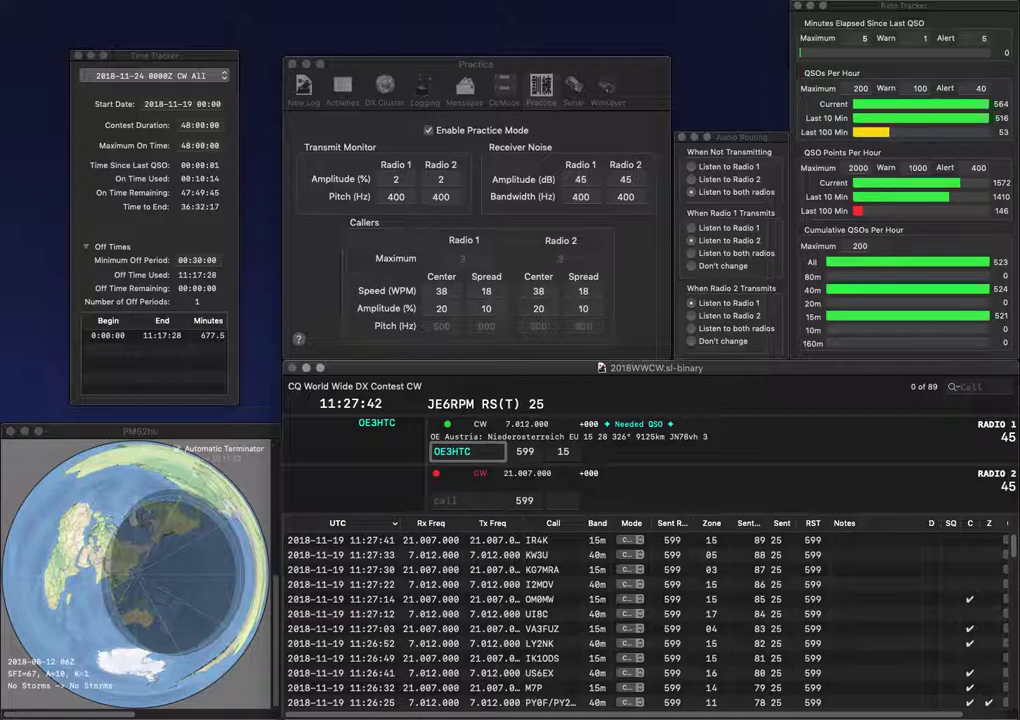
pyautogui.press('Return')
# Send the partial calls TEN on Radio 2 and HB9 on Radio 1.
pyautogui.write('P')
pyautogui.press('BackSpace')
pyautogui.write('TEN')
pyautogui.press('Return')
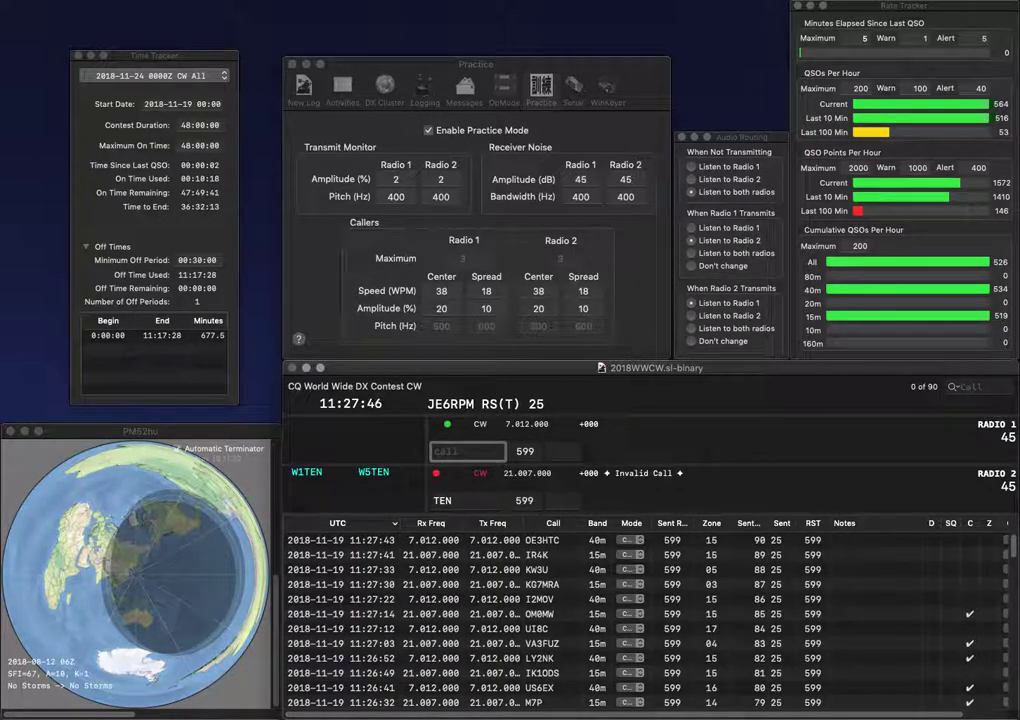
pyautogui.write('HHB9')
pyautogui.press('BackSpace')
pyautogui.press('BackSpace')
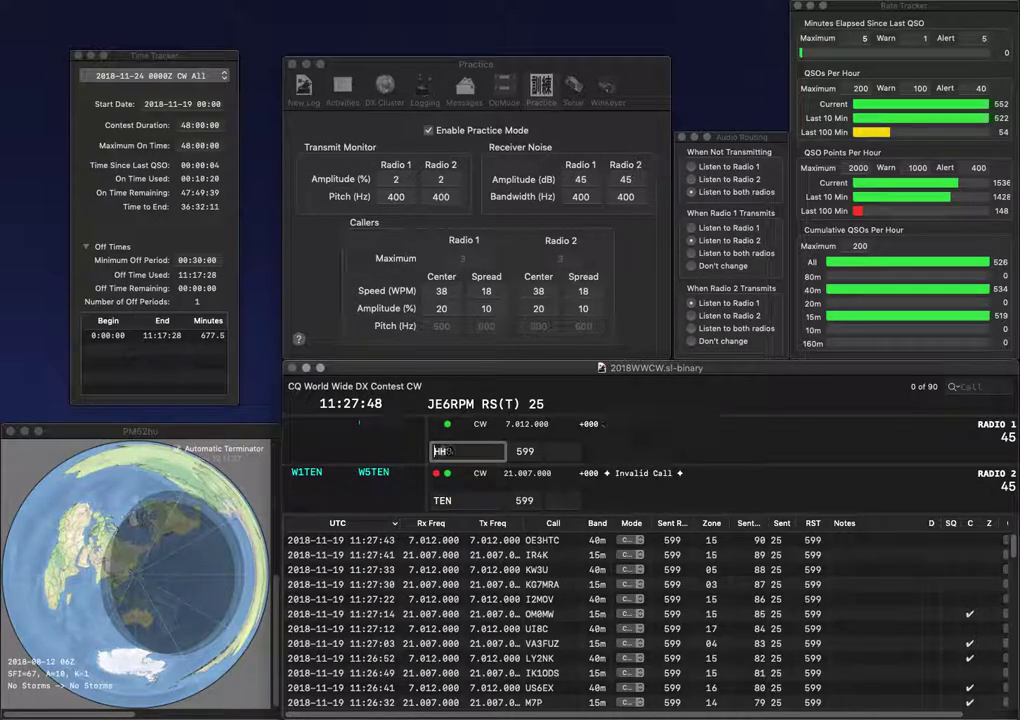
pyautogui.write('9')
pyautogui.press('Return')
pyautogui.write('W1')
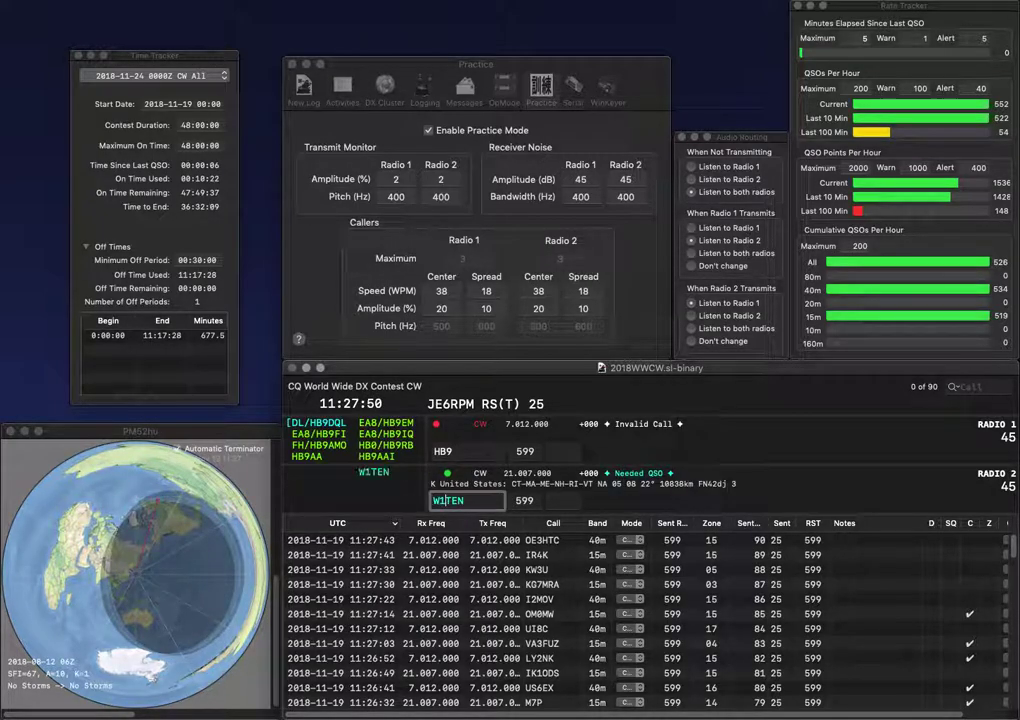
pyautogui.press('Return')
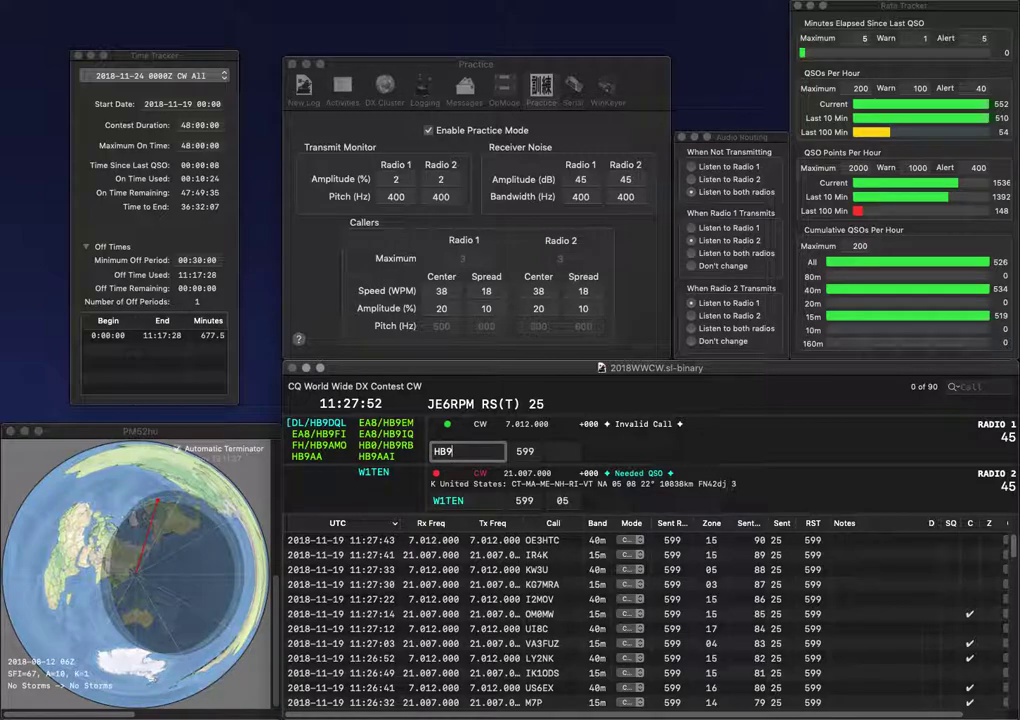
pyautogui.write('AAI')
pyautogui.press('Return')
pyautogui.press('Return')
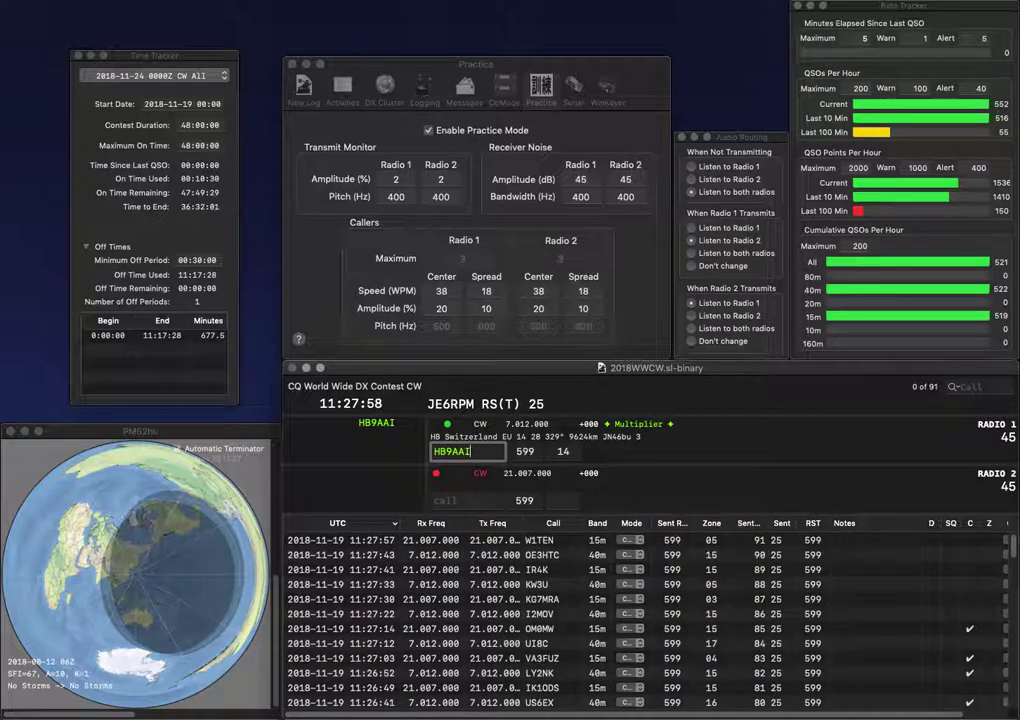
pyautogui.press('Return')
pyautogui.write('WK2Y')
pyautogui.press('Return')
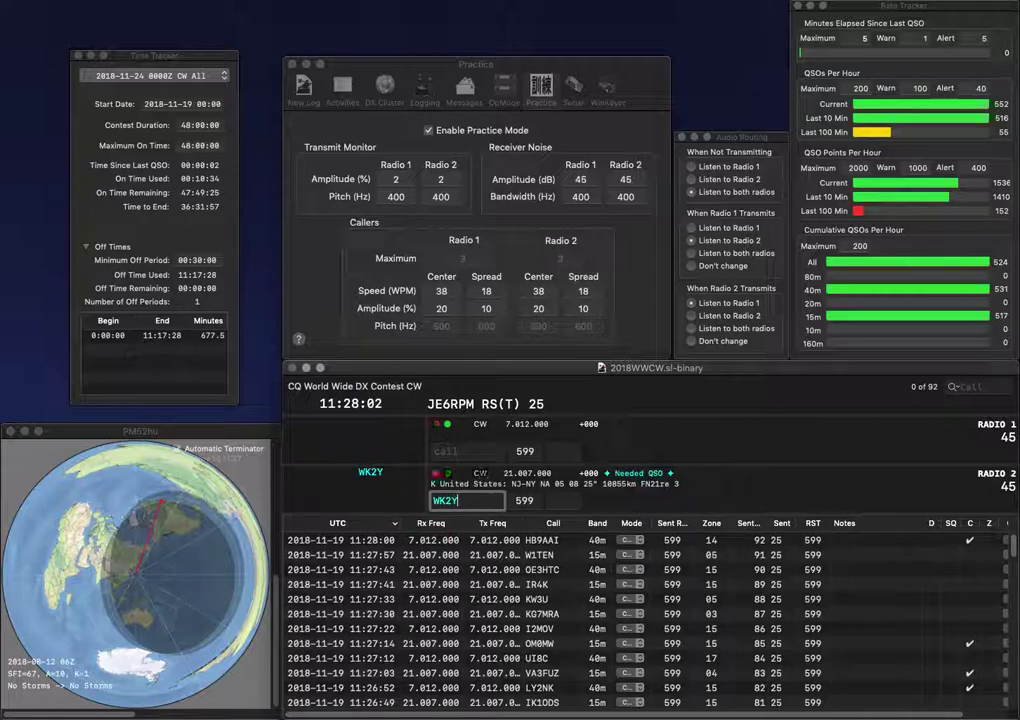
pyautogui.write('PD9BG')
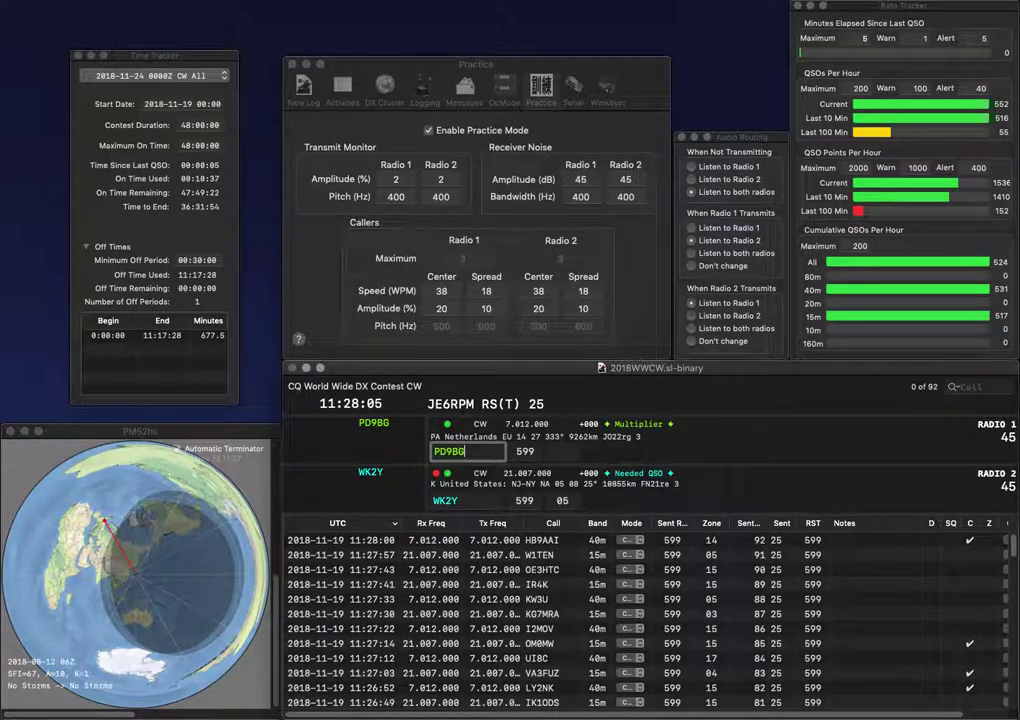
pyautogui.press('Return')
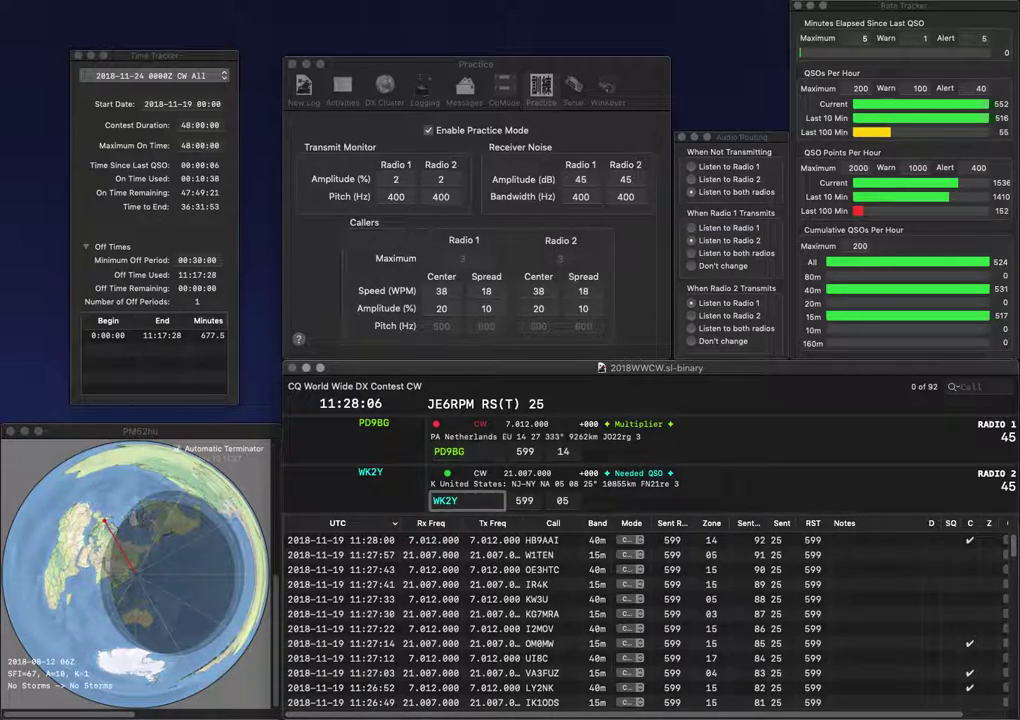
pyautogui.press('Return')
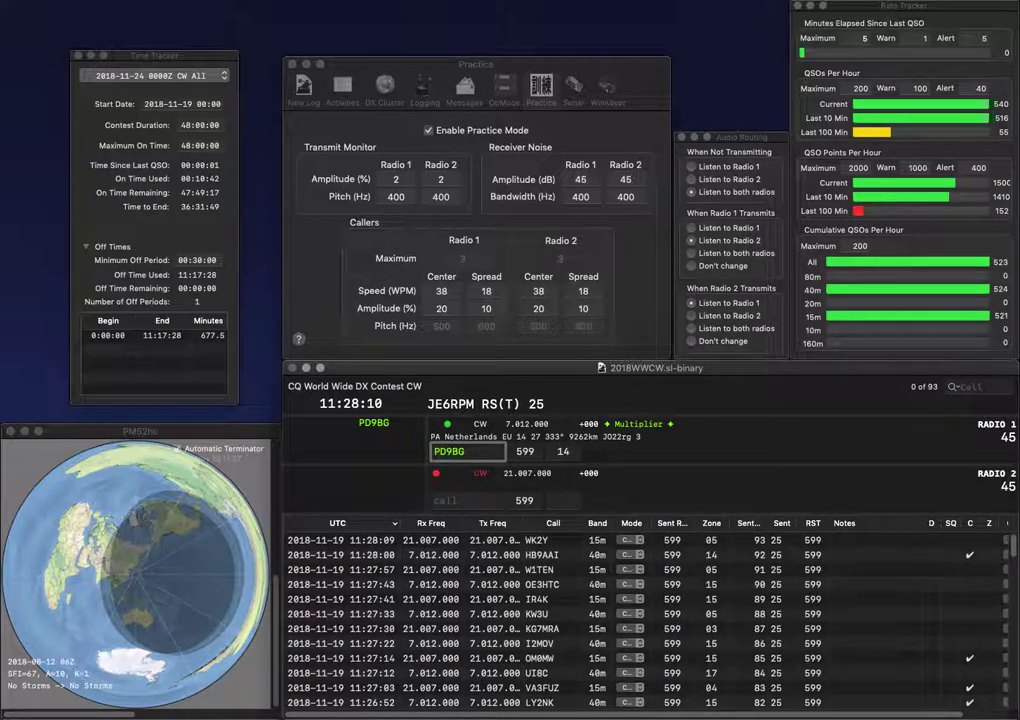
pyautogui.press('Return')
pyautogui.write('IK')
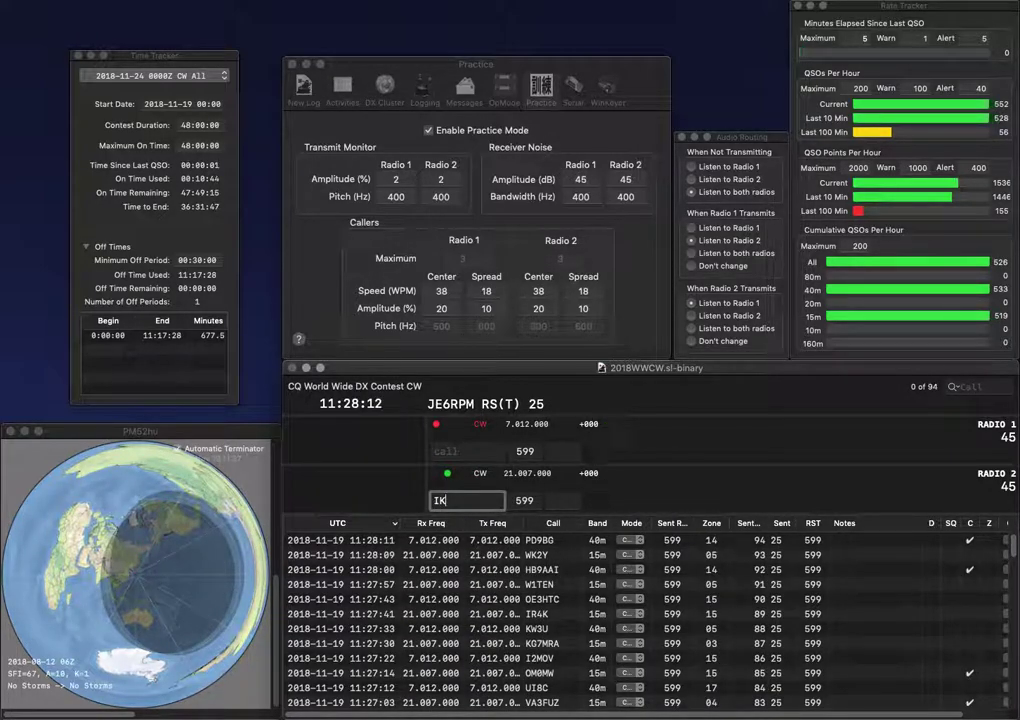
pyautogui.write('8YFW')
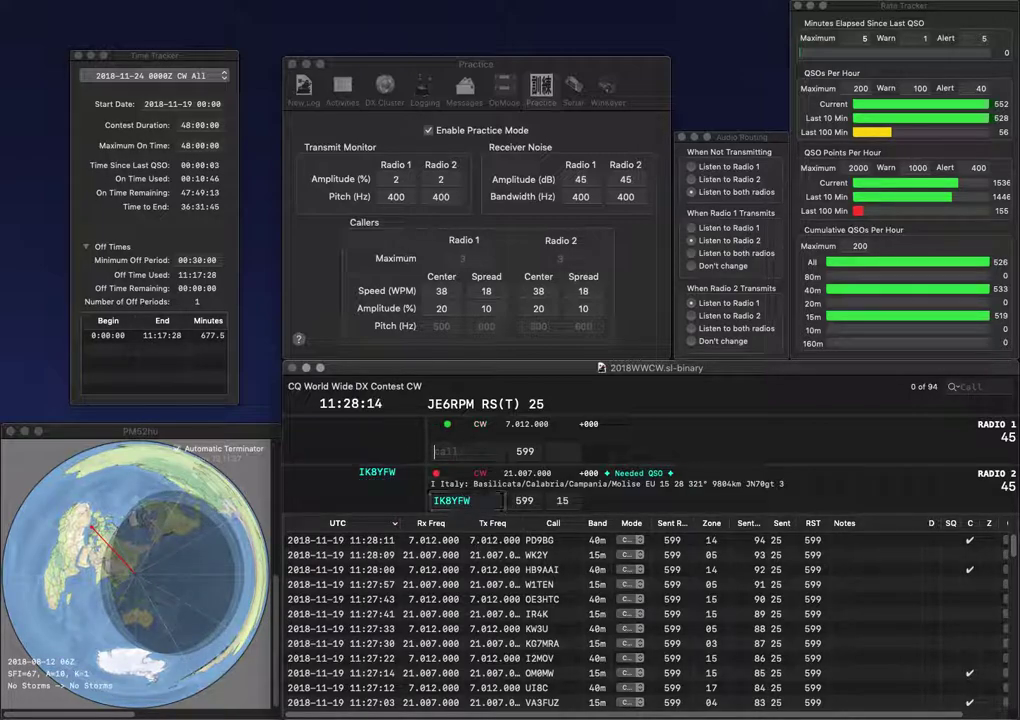
pyautogui.write('K5FP')
pyautogui.press('Return')
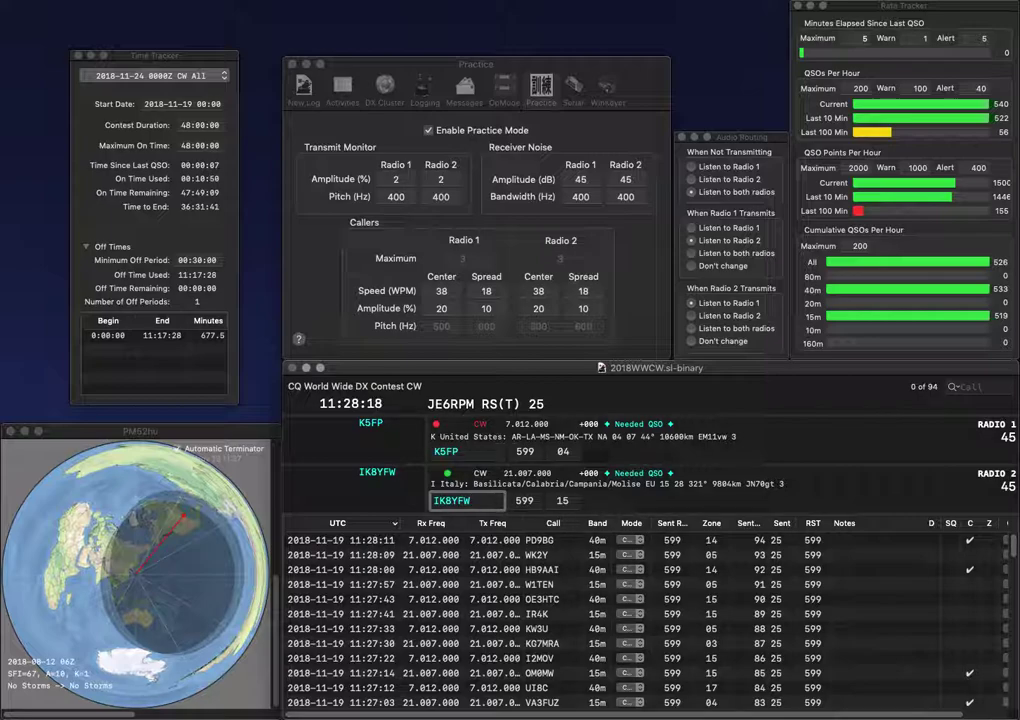
pyautogui.press('Return')
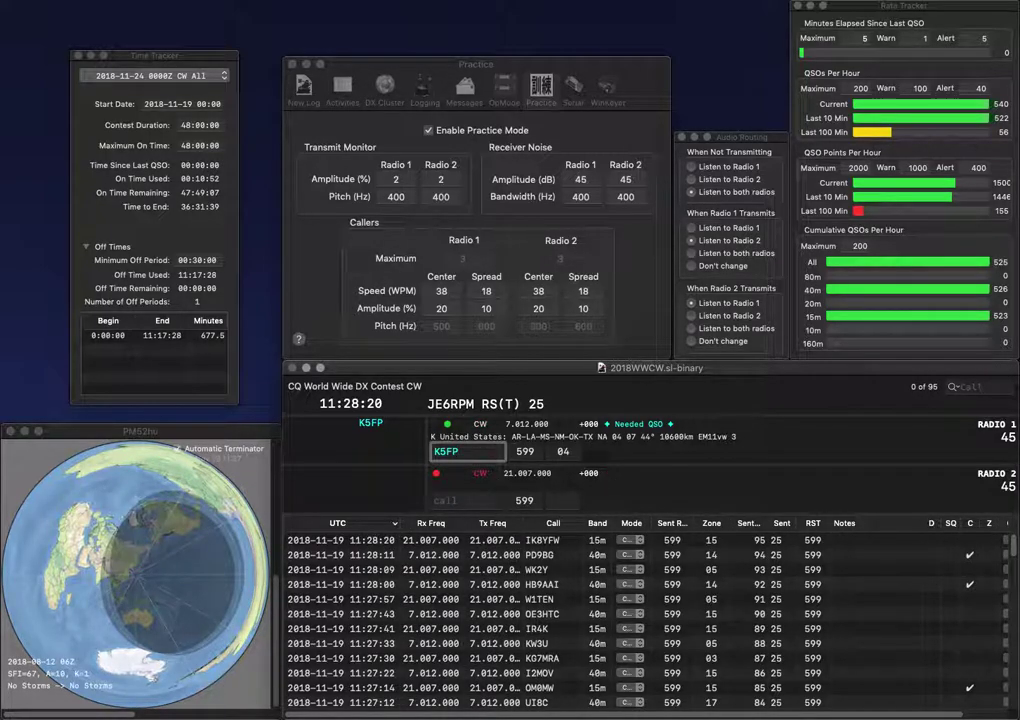
pyautogui.press('Return')
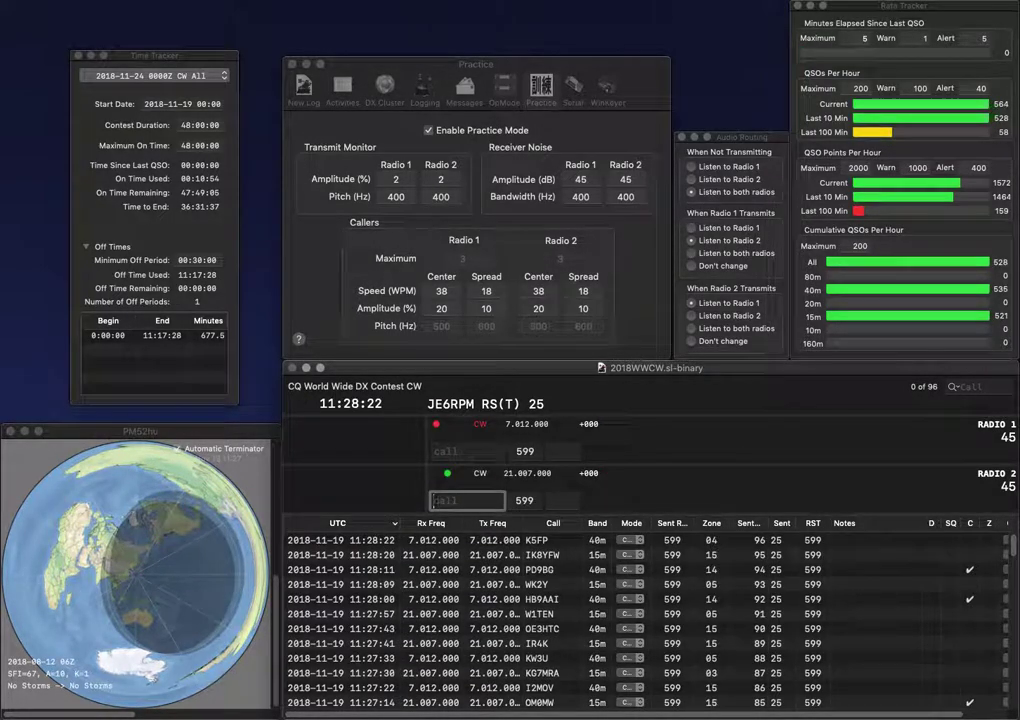
# Send the partial call F5 on Radio 2 and complete it as F5JNX.
pyautogui.write('F5')
pyautogui.press('Return')
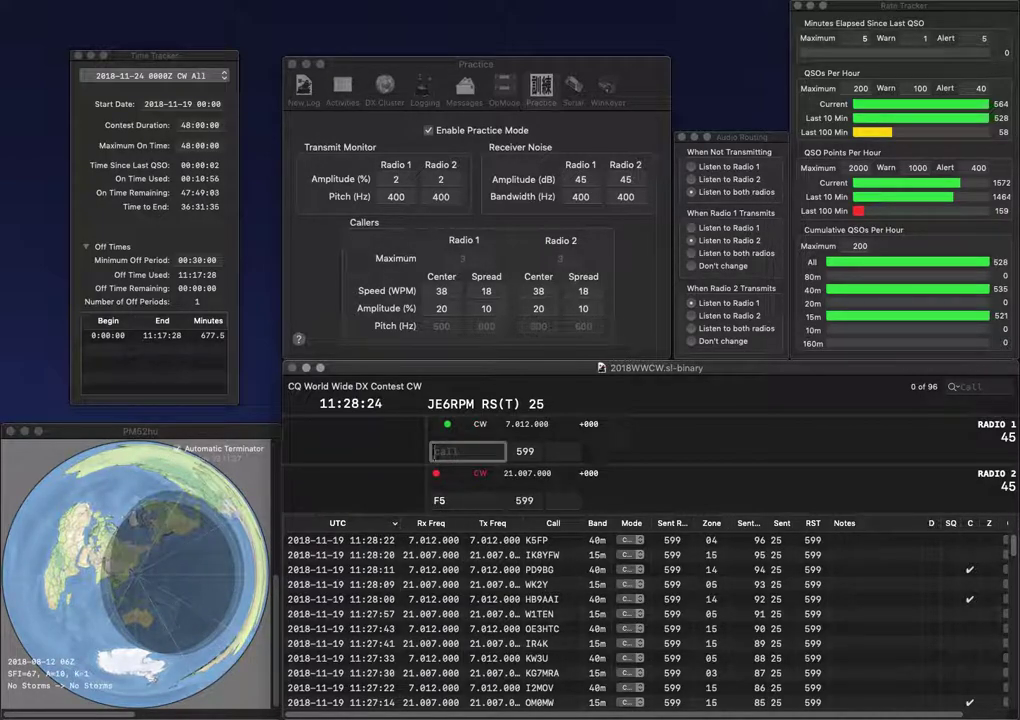
pyautogui.press('Return')
pyautogui.write('JNX')
pyautogui.press('Return')
pyautogui.write('0D')
pyautogui.press('BackSpace')
pyautogui.write('BZA')
pyautogui.press('Home')
pyautogui.press('Delete')
pyautogui.write('D')
pyautogui.press('Return')
pyautogui.press('Return')
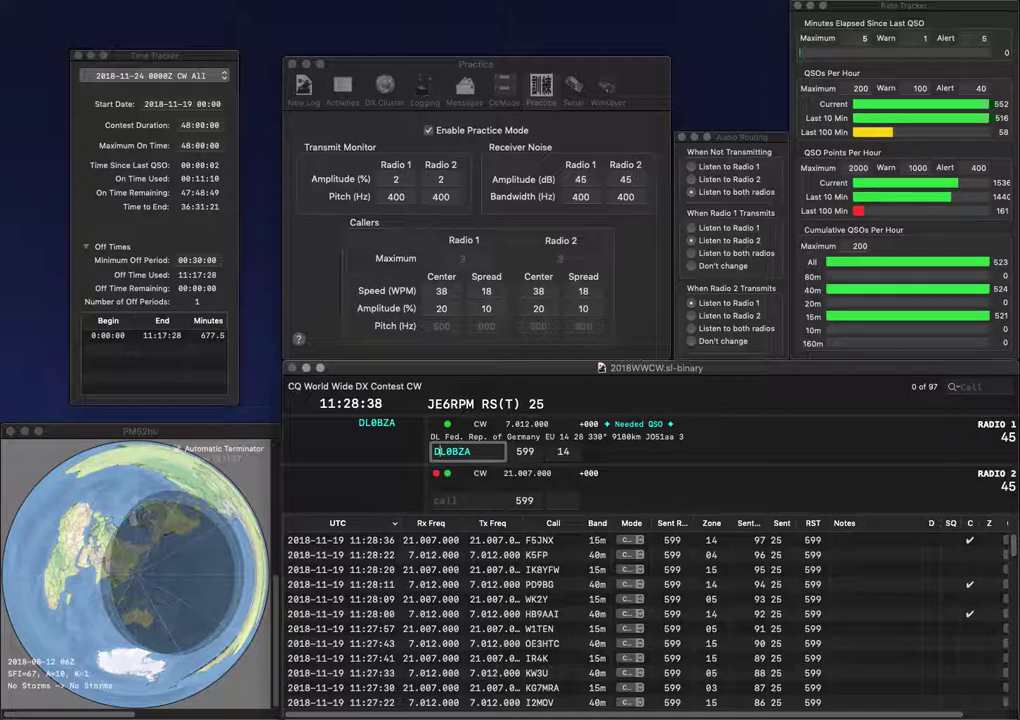
pyautogui.press('Return')
# Work W9HLQ on Radio 2 and YO3IPA on Radio 1, and log both contacts.
pyautogui.write('W9HL')
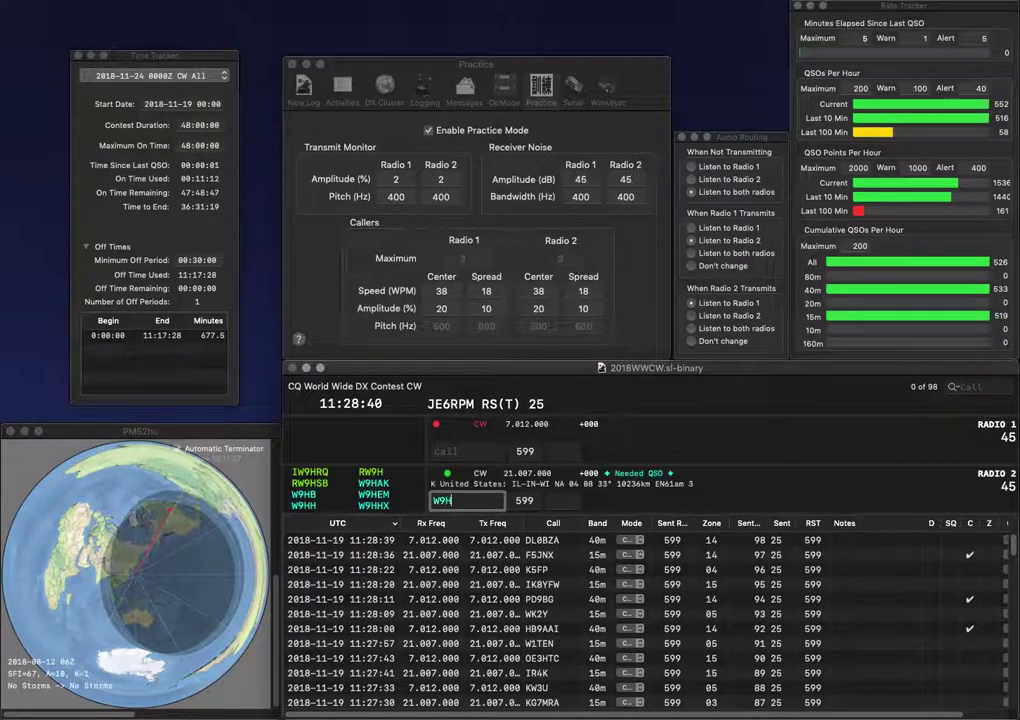
pyautogui.press('Return')
pyautogui.write('YO3IPA')
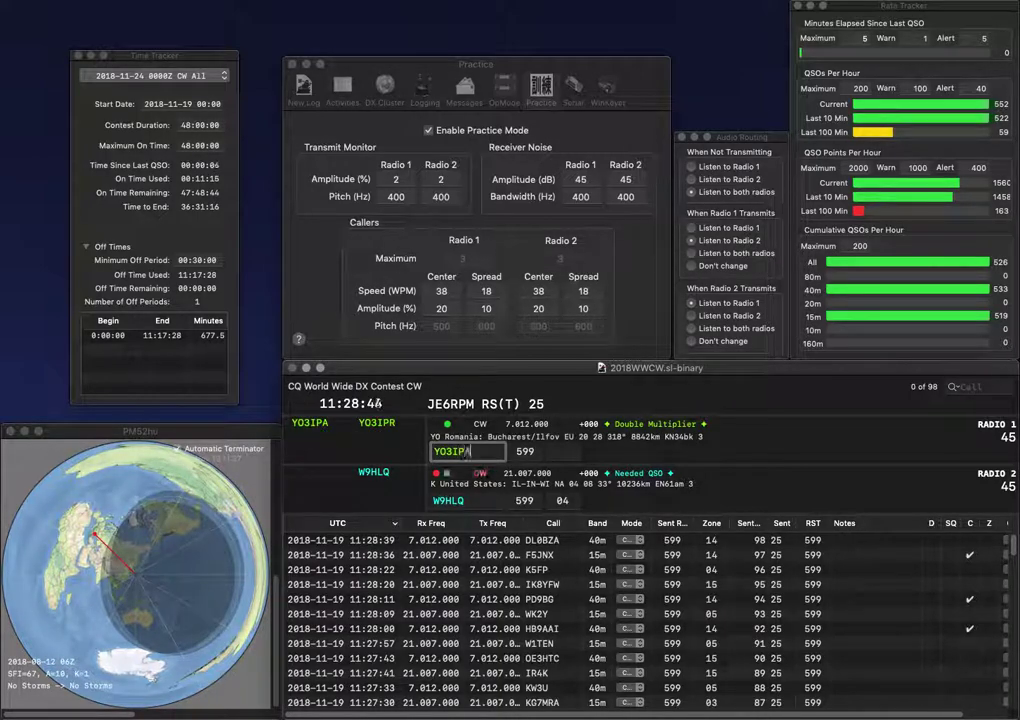
pyautogui.press('Return')
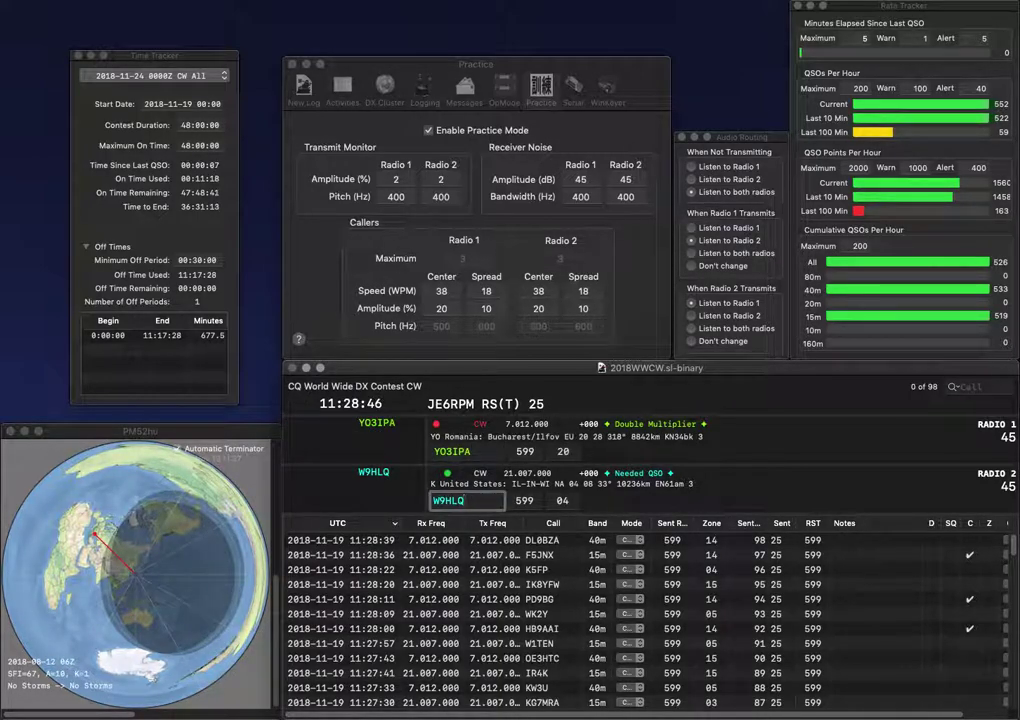
pyautogui.press('Return')
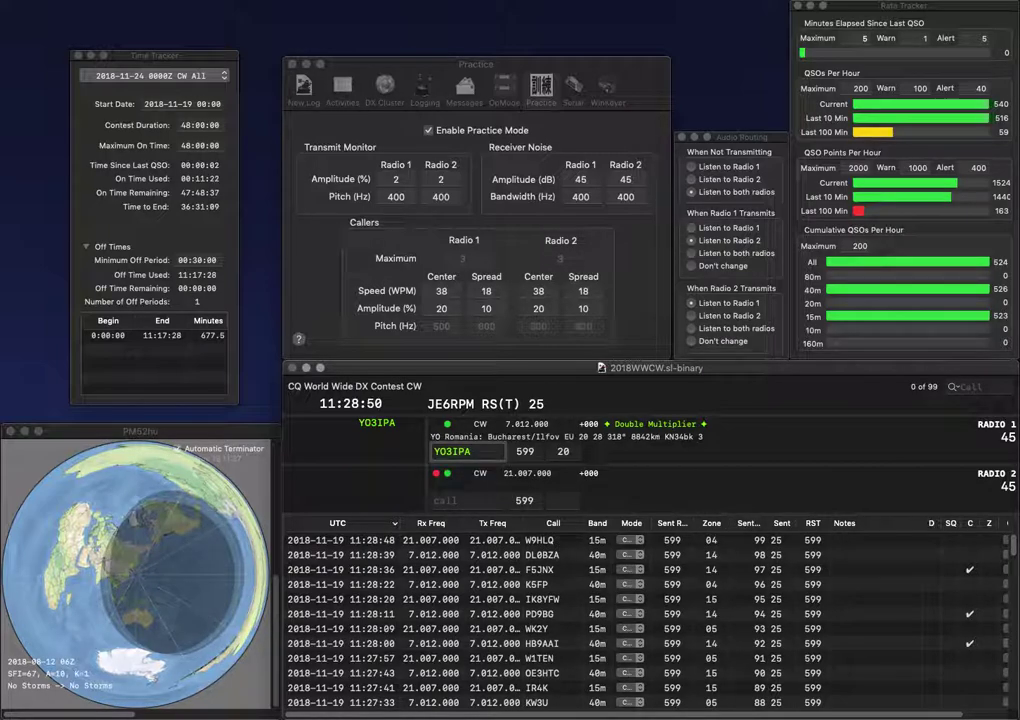
pyautogui.press('Return')
# Work K6LZ on Radio 2 and SV1PMR on Radio 1, and log both contacts.
pyautogui.write('K6LZ')
pyautogui.press('Return')
pyautogui.write('SV')
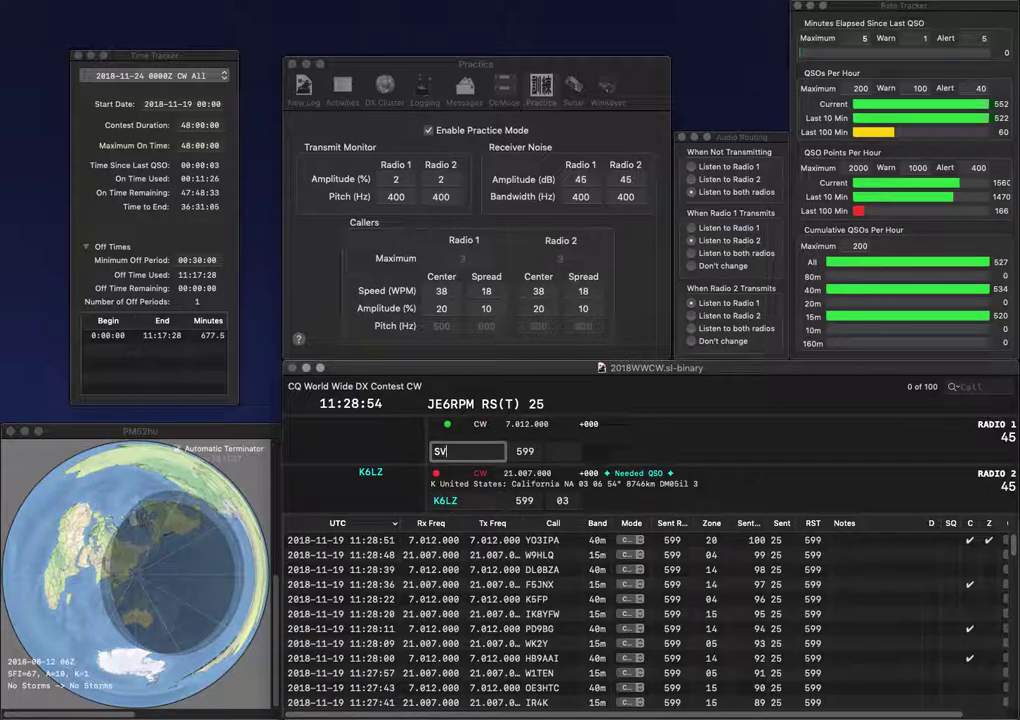
pyautogui.write('1PMR')
pyautogui.press('Return')
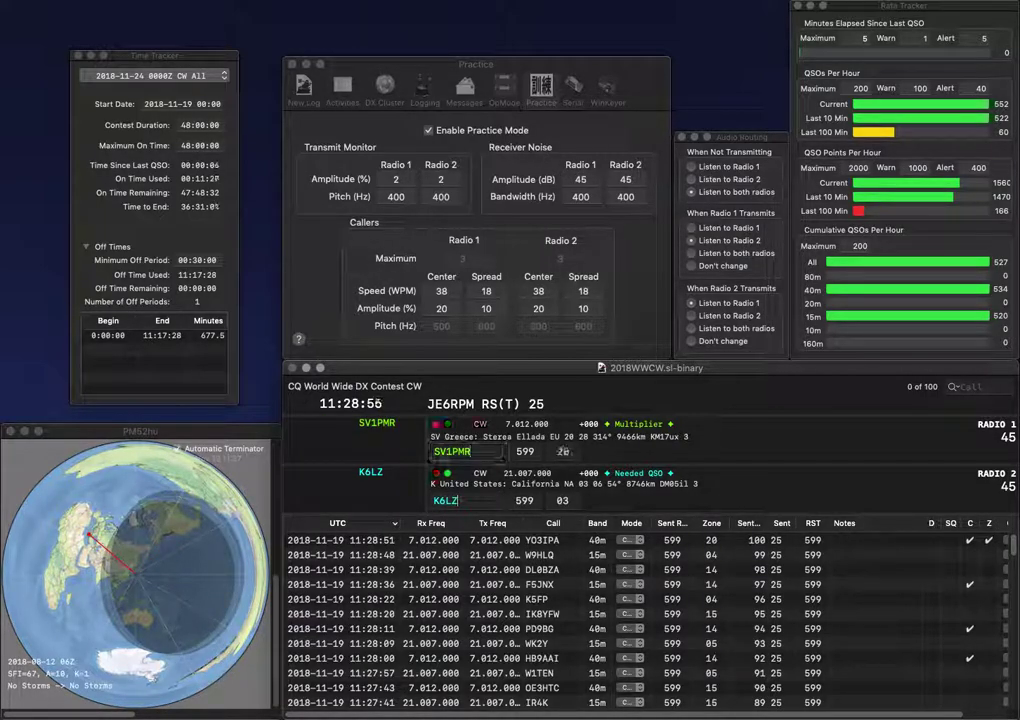
pyautogui.press('Return')
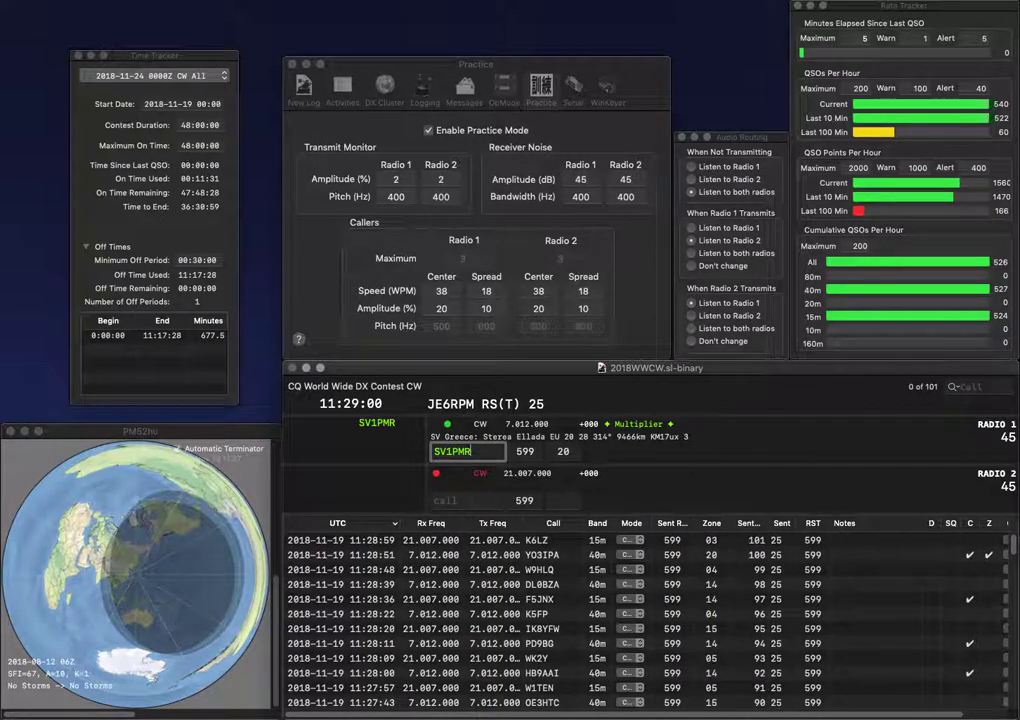
pyautogui.press('Return')
# Send the partial call OE5 on Radio 2 and answer EA1WD on Radio 1.
pyautogui.write('OE5C')
pyautogui.press('BackSpace')
pyautogui.press('Return')
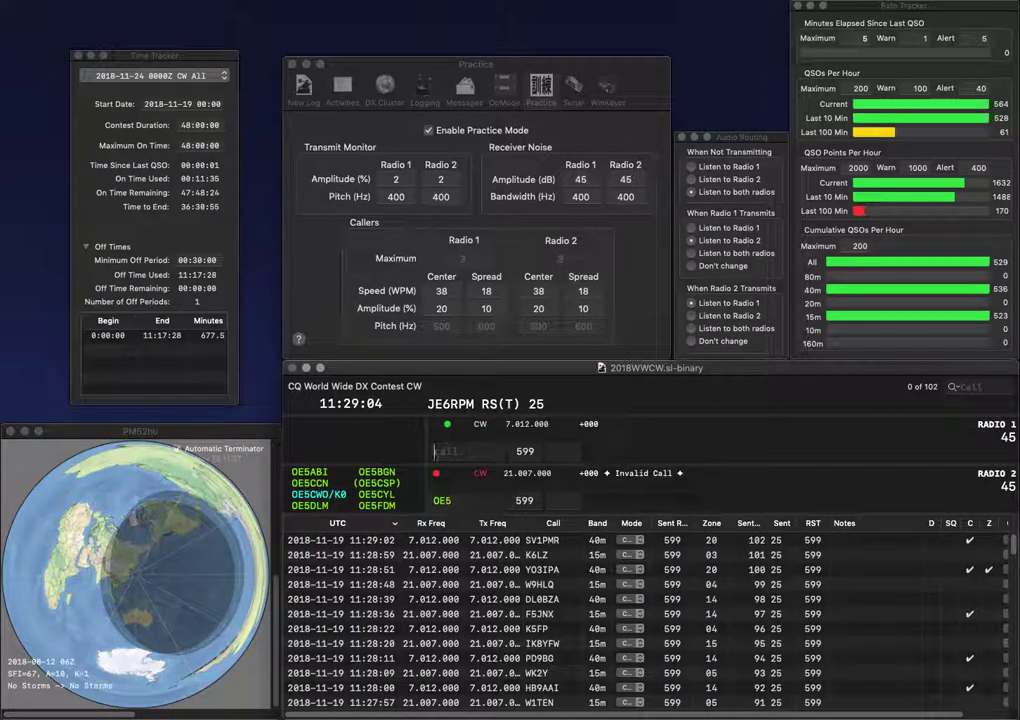
pyautogui.write('EA1WD')
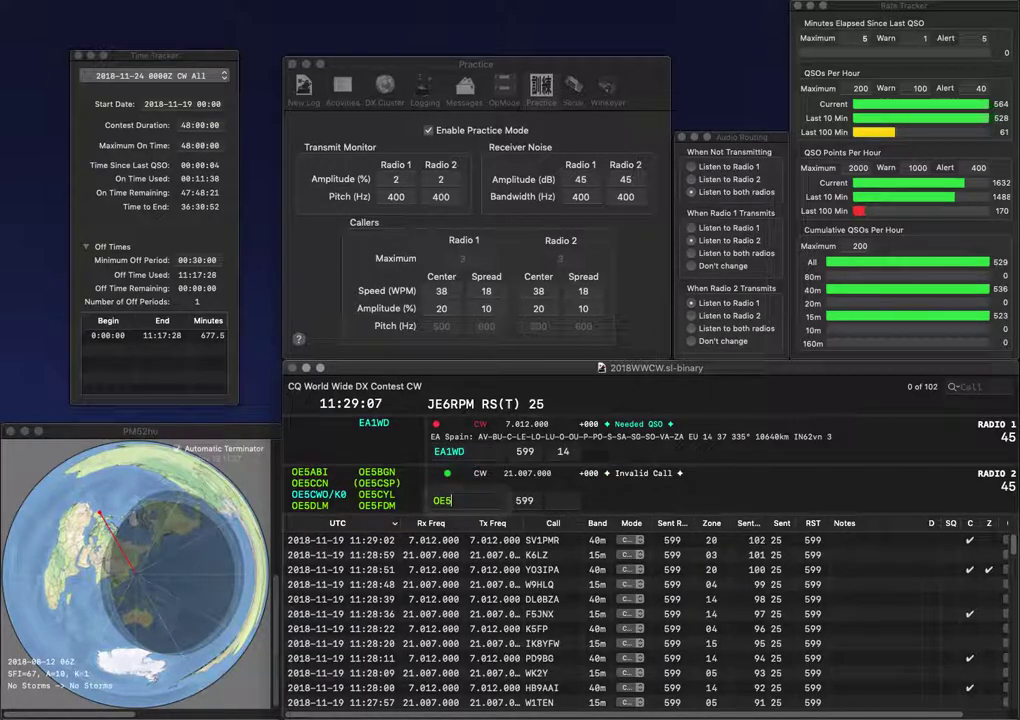
# Complete the Radio 2 call as OE5CWO/K0, and log EA1WD on Radio 1 and OE5CWO/K0 on Radio 2.
pyautogui.press('\\')
pyautogui.write('C')
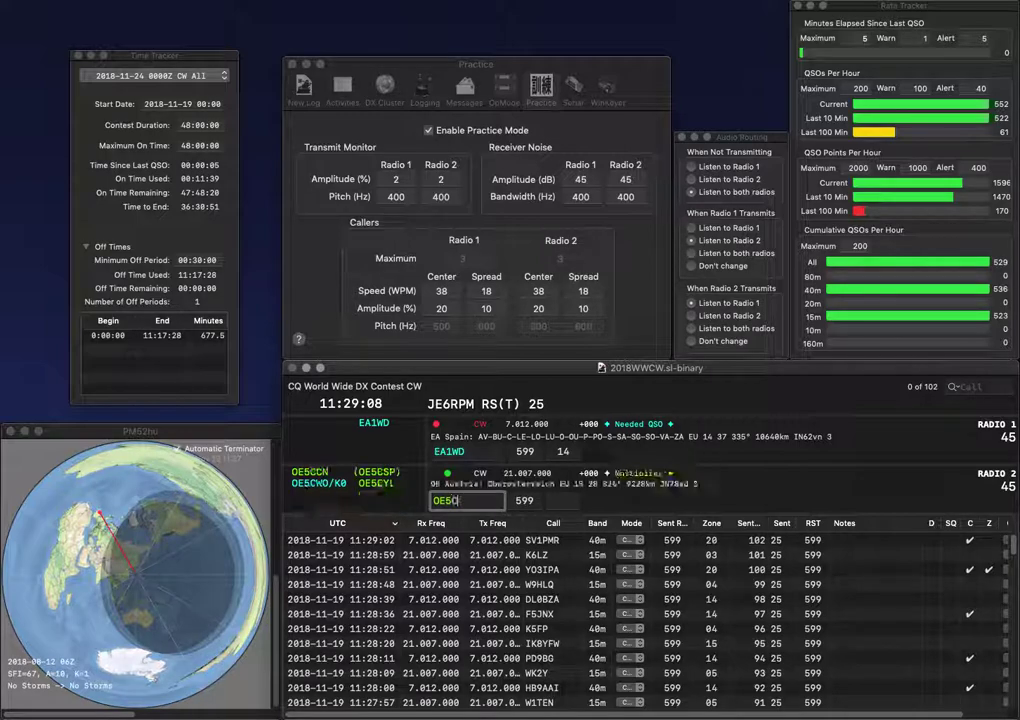
pyautogui.write('WO/K0')
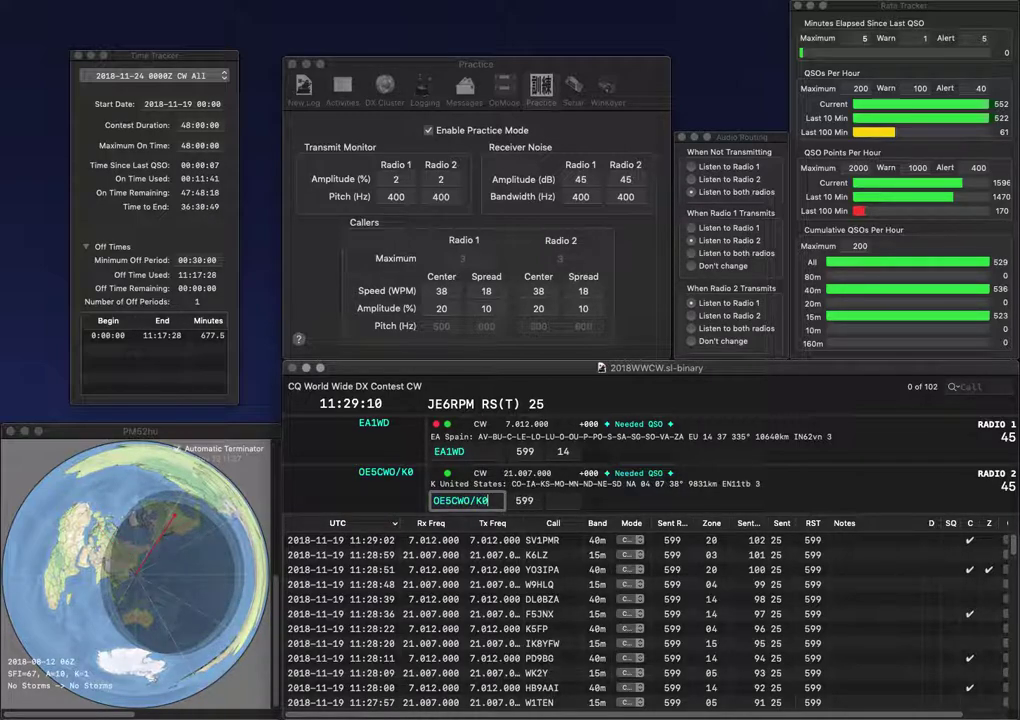
pyautogui.press('\\')
pyautogui.press('\\')
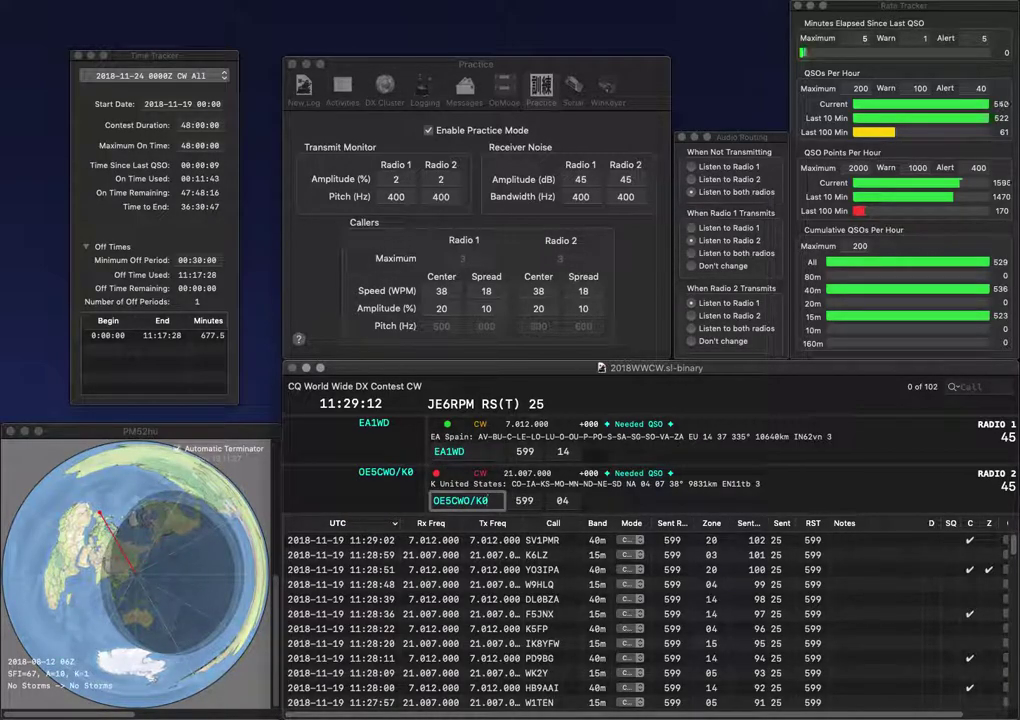
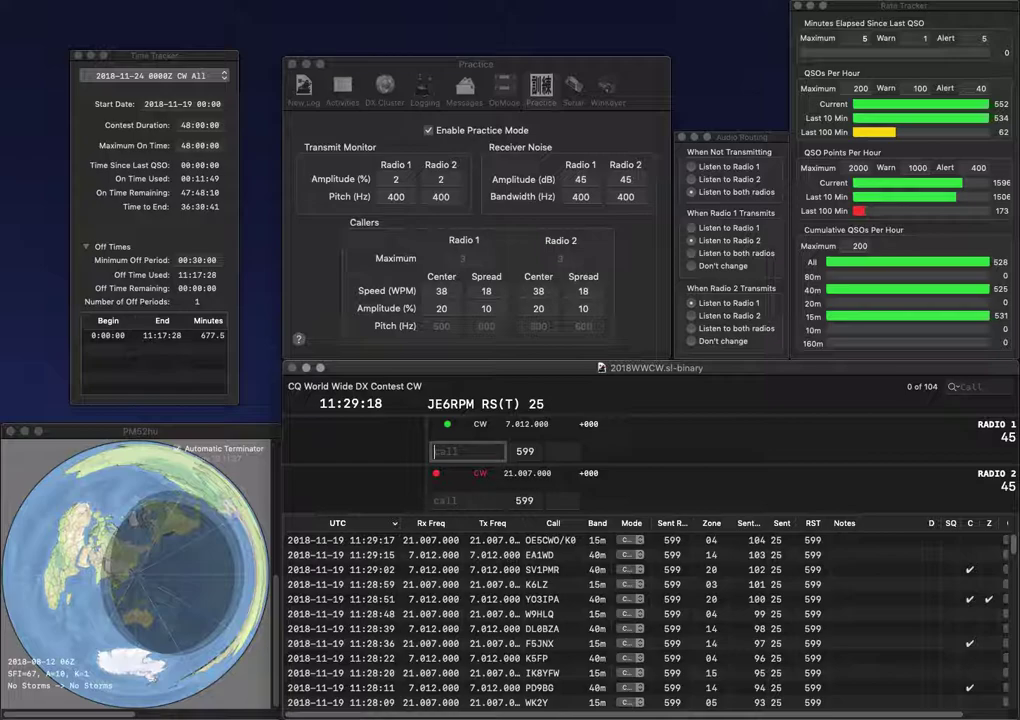
# Enter the partial call UFER on Radio 1 and answer W8MJ on Radio 2.
pyautogui.write('UFER')
pyautogui.click(467, 500)
pyautogui.write('W8MJ')
pyautogui.press('Return')
pyautogui.press('Left')
pyautogui.press('Left')
pyautogui.press('Left')
pyautogui.write('A4')
pyautogui.press('Return')
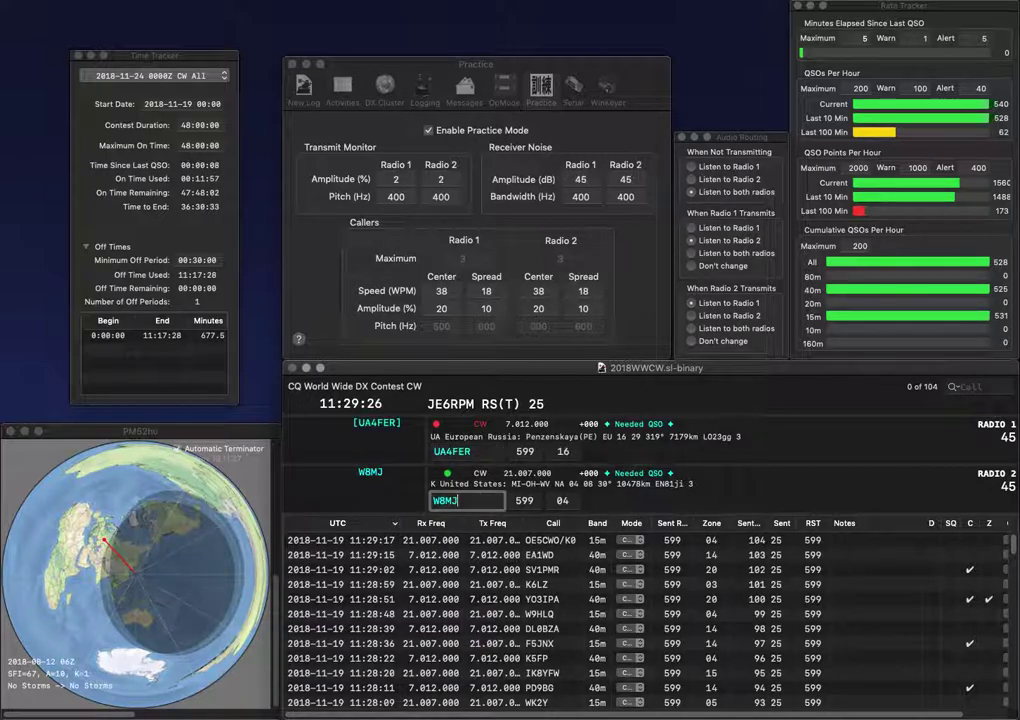
pyautogui.press('Return')
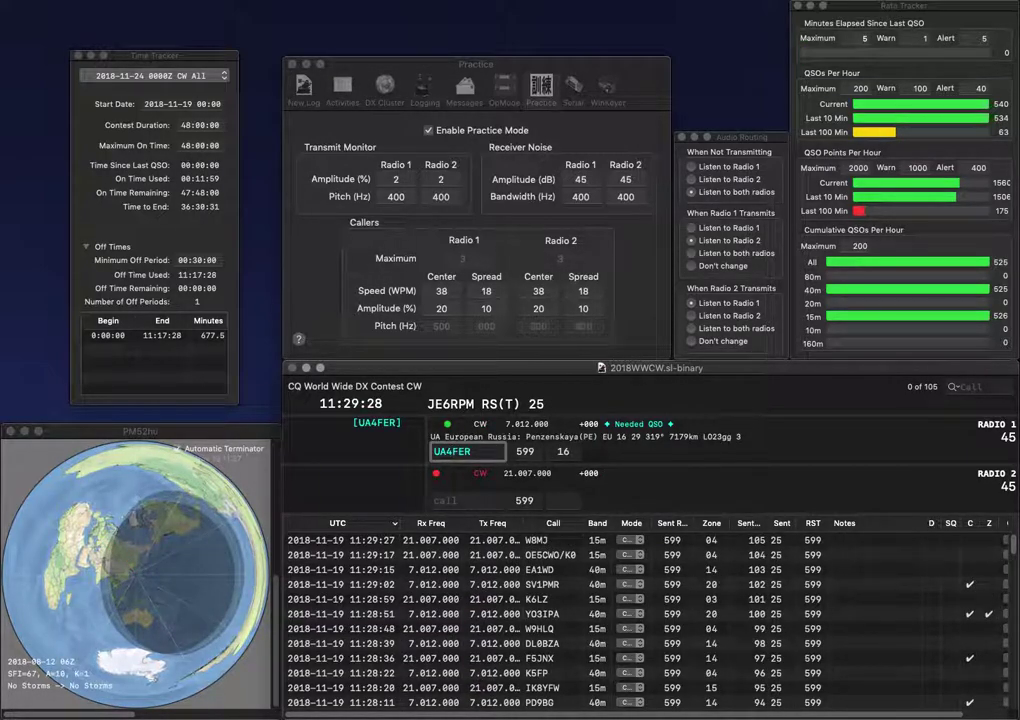
pyautogui.press('Return')
# Work N3FES on Radio 2 and 3G9A on Radio 1, and log both contacts.
pyautogui.write('N3FES')
pyautogui.press('Return')
pyautogui.write('3G9A')
pyautogui.press('Return')
pyautogui.press('Return')
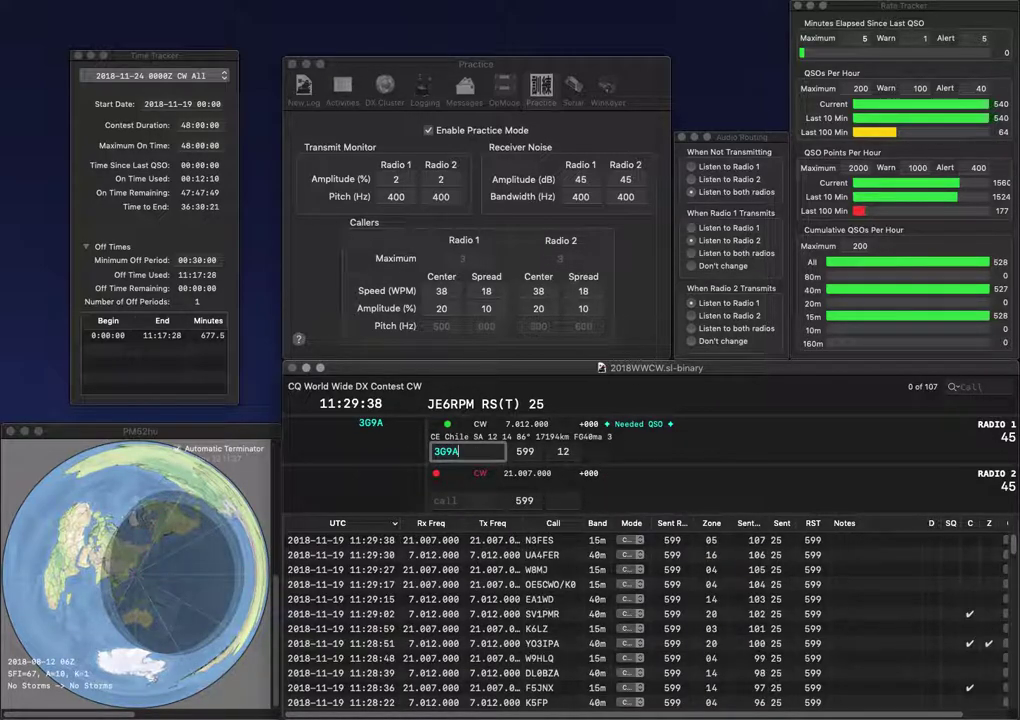
pyautogui.press('Return')
# Send the partial calls EA on Radio 2 and R3 on Radio 1.
pyautogui.write('EA')
pyautogui.press('Return')
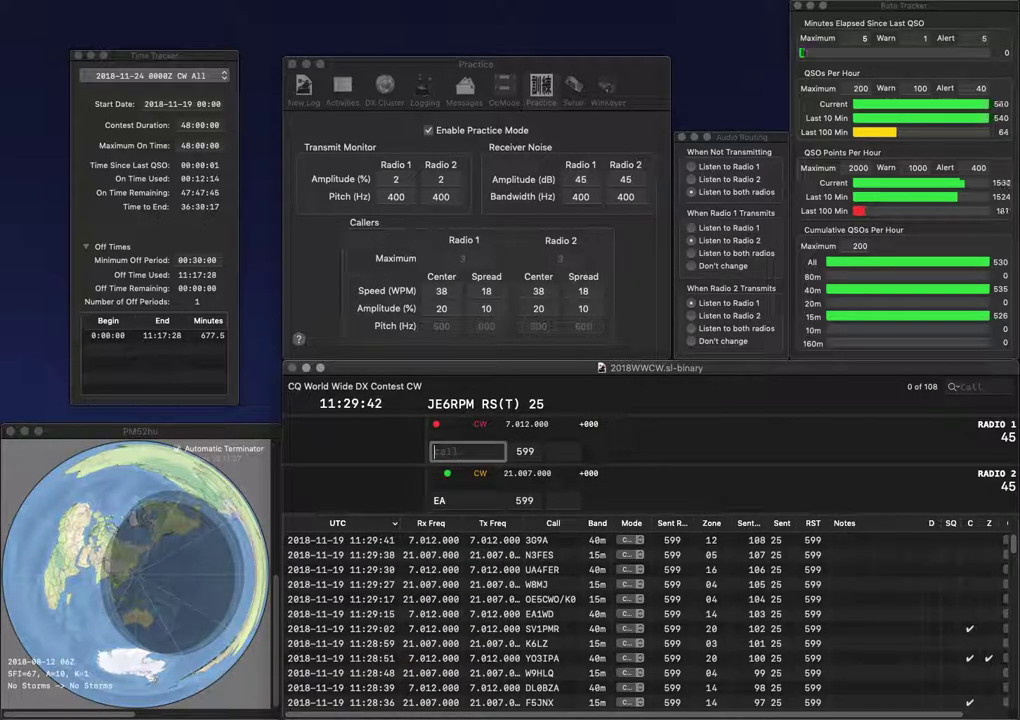
pyautogui.write('R3')
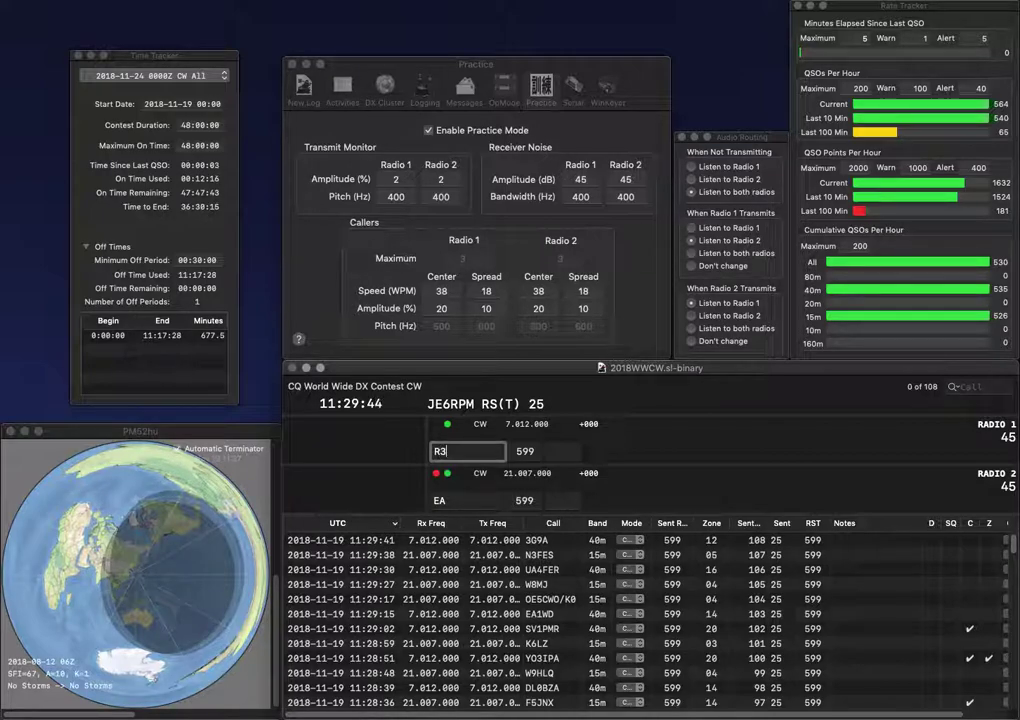
pyautogui.press('Return')
pyautogui.write('1R')
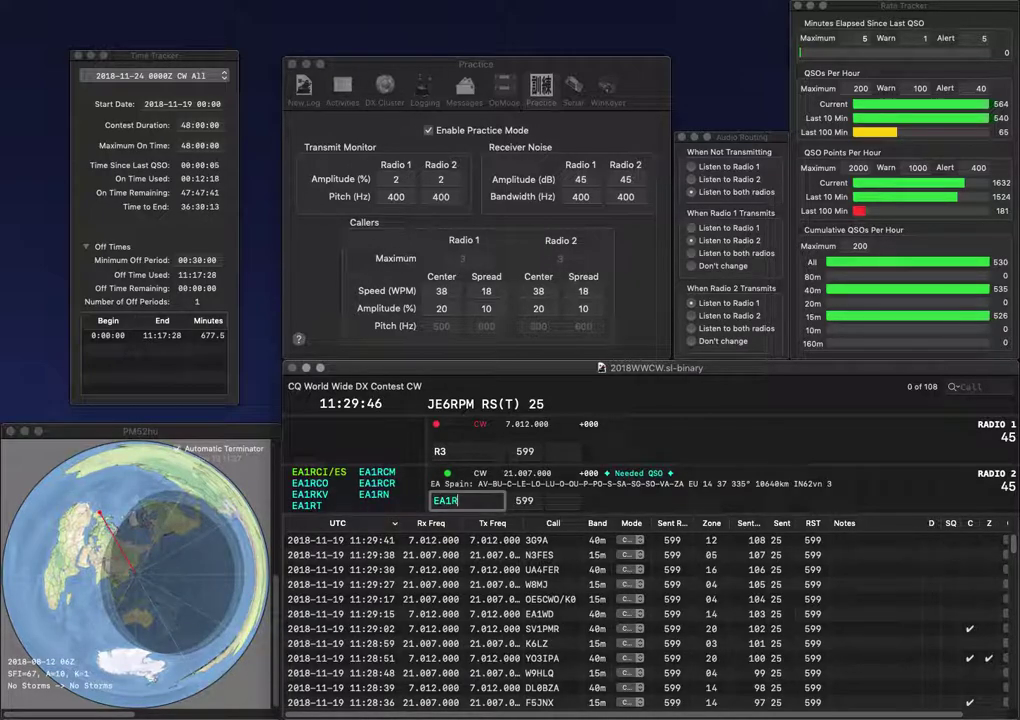
pyautogui.write('CO')
pyautogui.press('Return')
pyautogui.write('A')
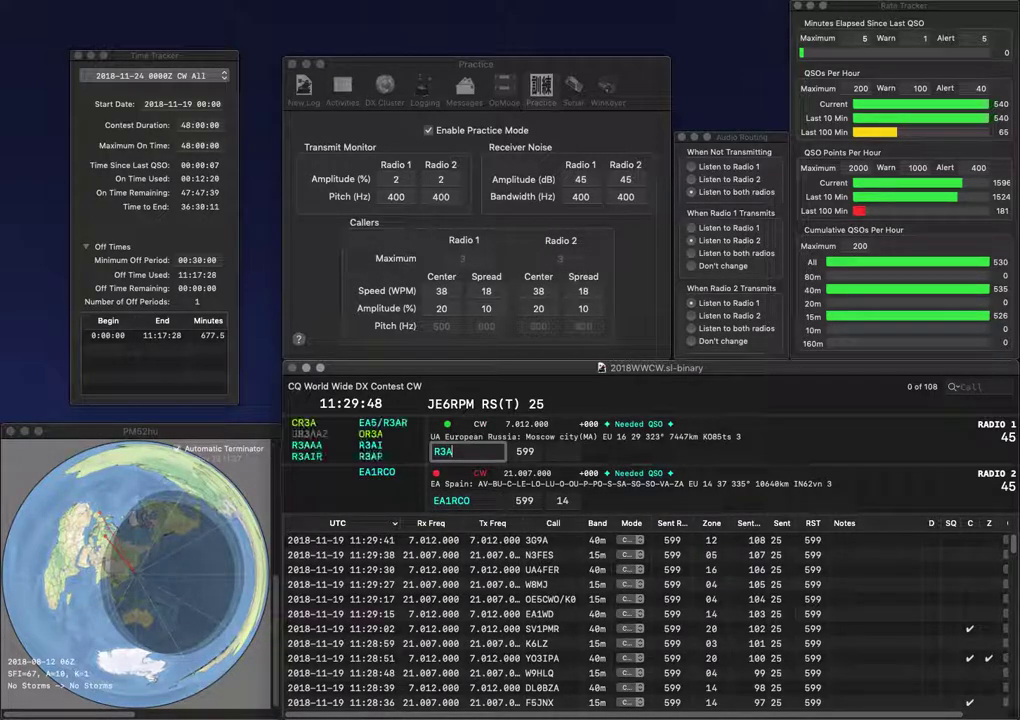
pyautogui.write('P')
pyautogui.press('Return')
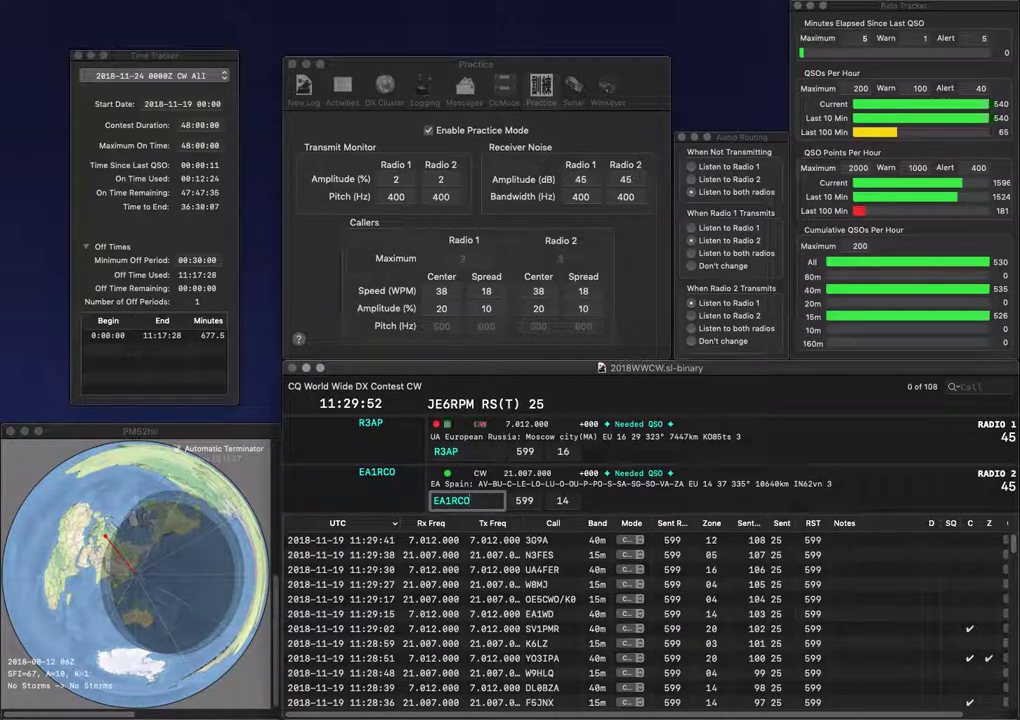
pyautogui.press('Return')
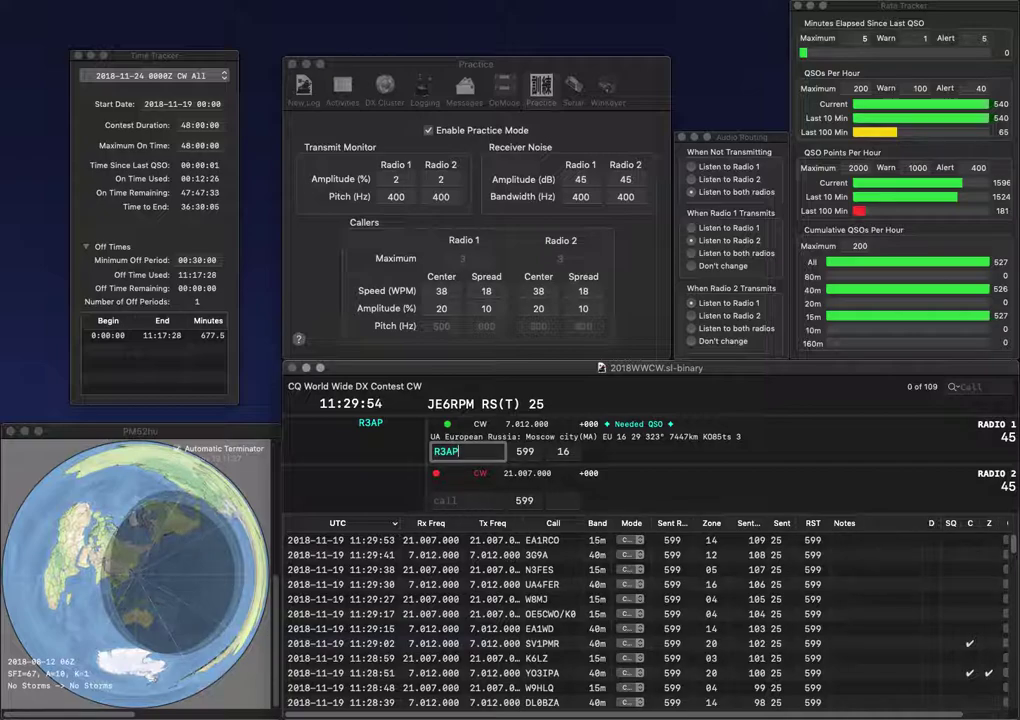
pyautogui.press('Return')
# Send the partial calls KD on Radio 2 and RX on Radio 1.
pyautogui.write('K')
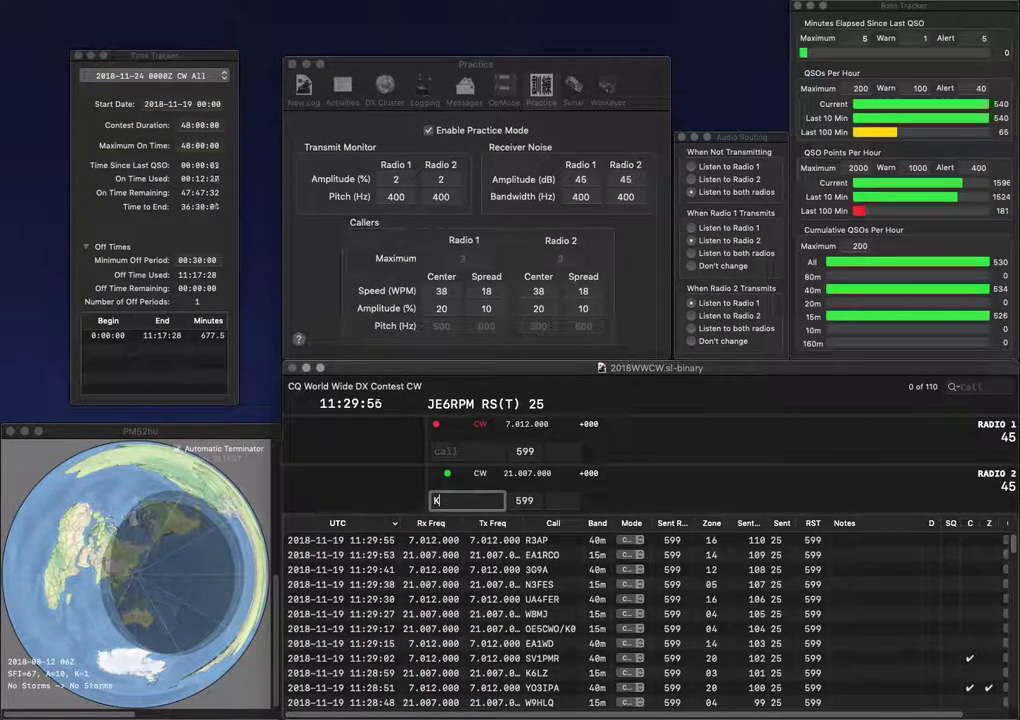
pyautogui.write('D')
pyautogui.press('Return')
pyautogui.write('RX')
pyautogui.press('Return')
pyautogui.write('A')
pyautogui.press('BackSpace')
pyautogui.write('4Y')
pyautogui.press('Return')
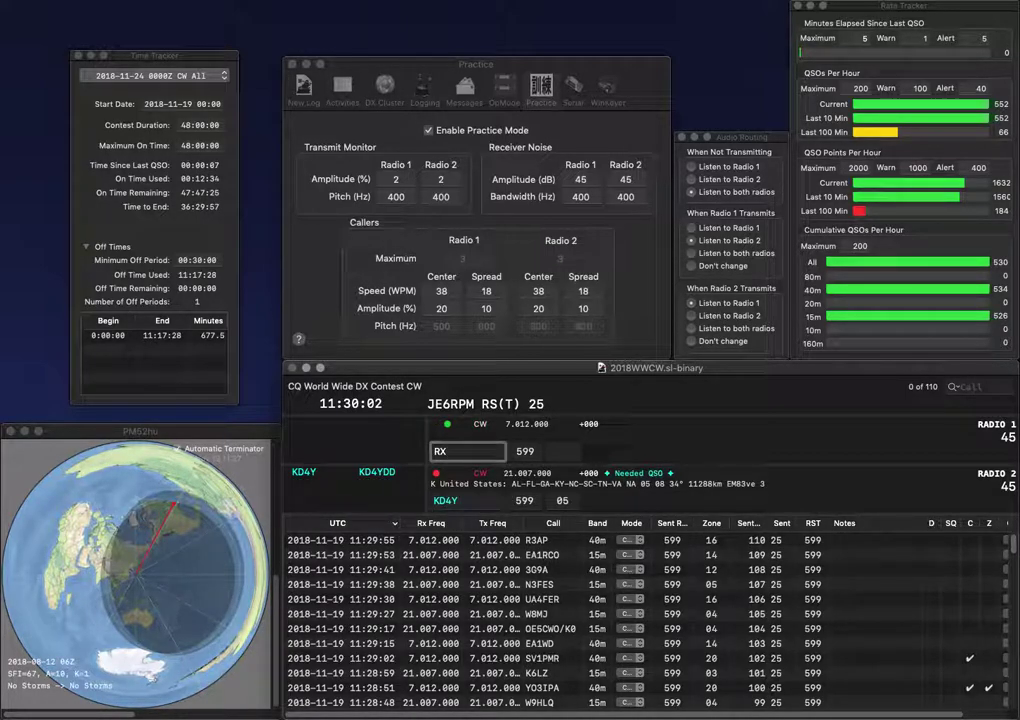
pyautogui.write('II')
pyautogui.press('Delete')
pyautogui.write('4')
pyautogui.press('Return')
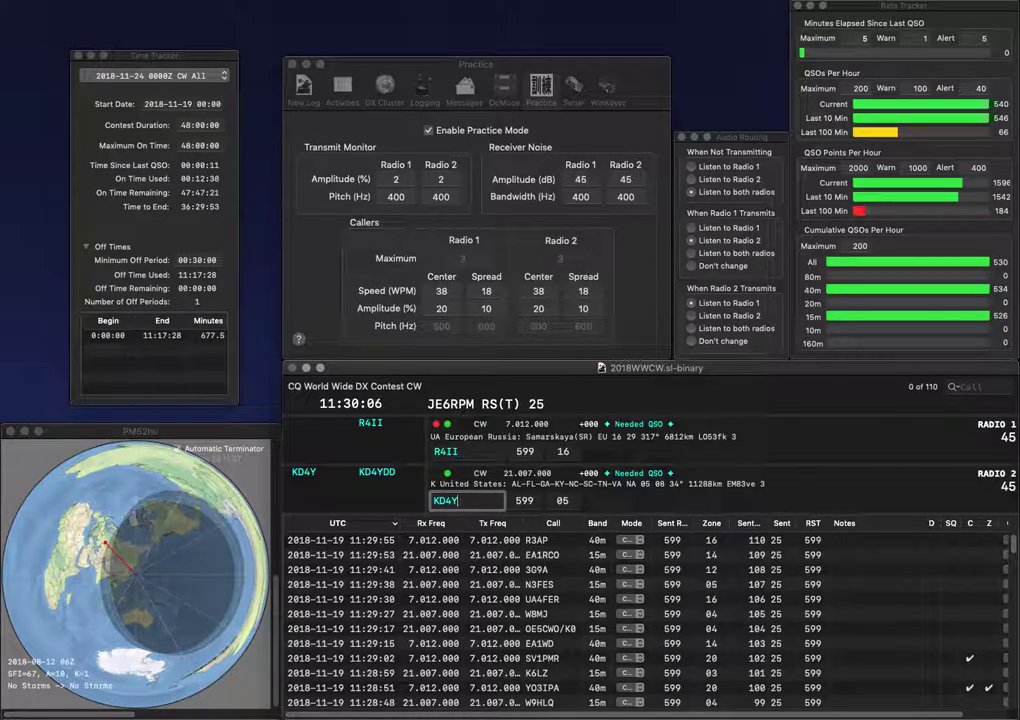
pyautogui.press('Return')
pyautogui.press('Return')
pyautogui.write('K')
pyautogui.write('1R')
pyautogui.press('Return')
pyautogui.write('R')
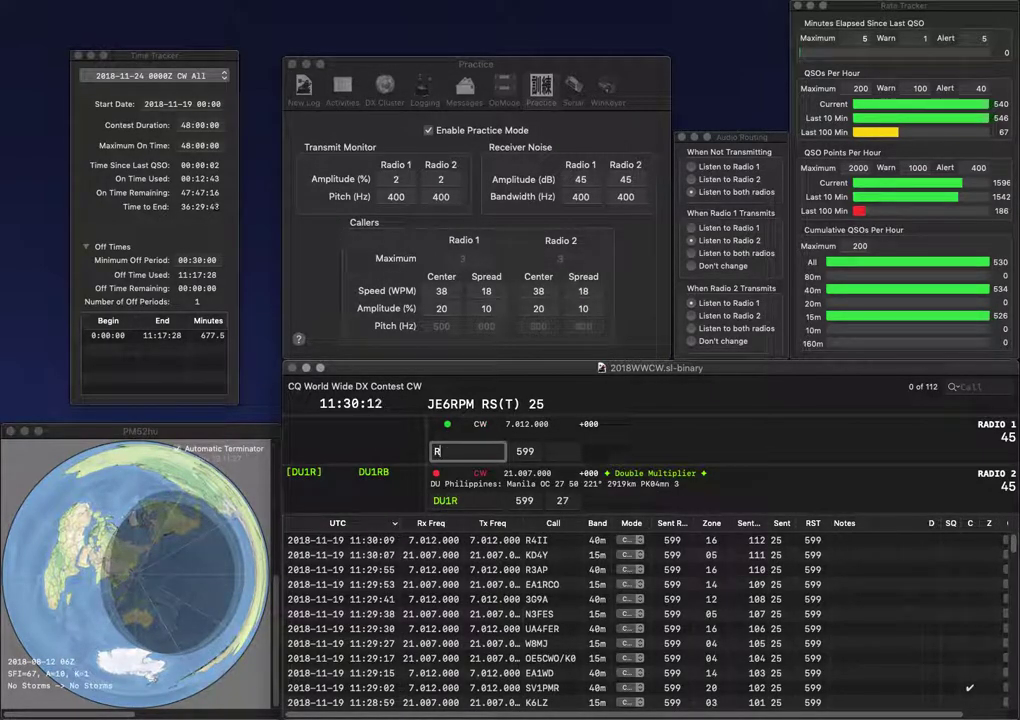
pyautogui.write('N4ZT')
pyautogui.press('Return')
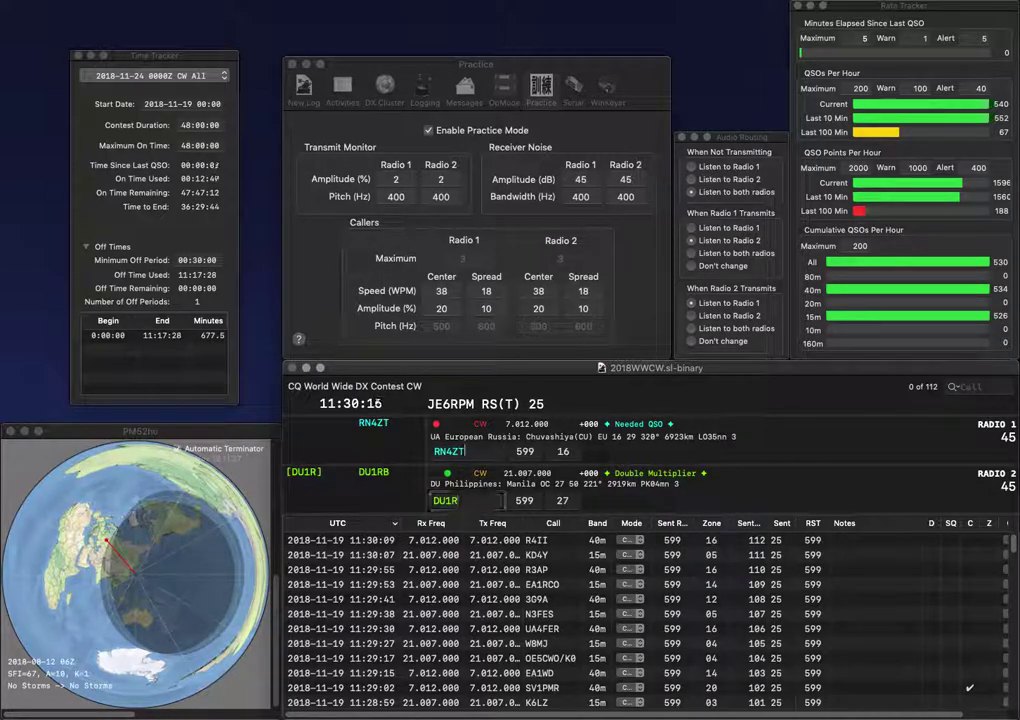
pyautogui.press('Return')
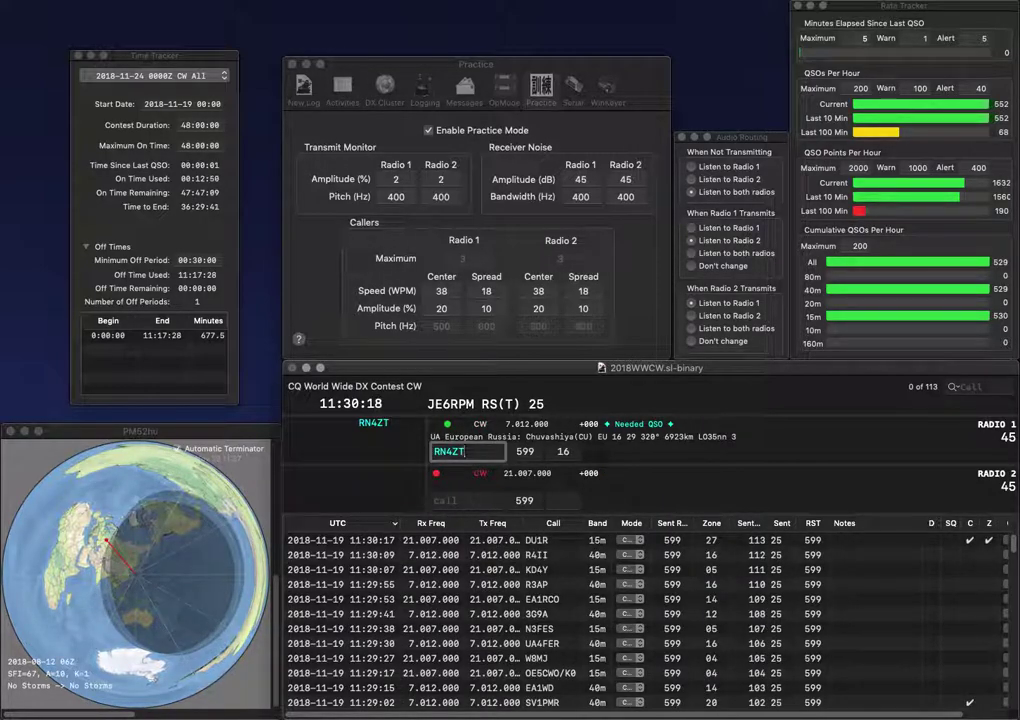
pyautogui.press('Return')
pyautogui.write('K')
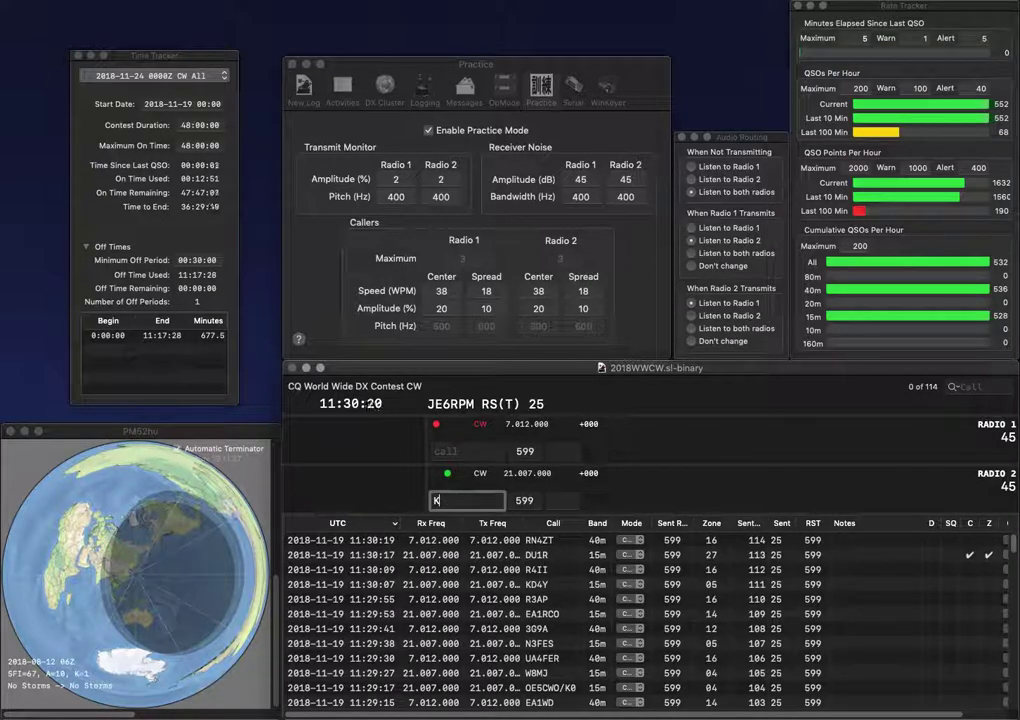
pyautogui.write('9QQ')
pyautogui.press('Return')
pyautogui.press('Return')
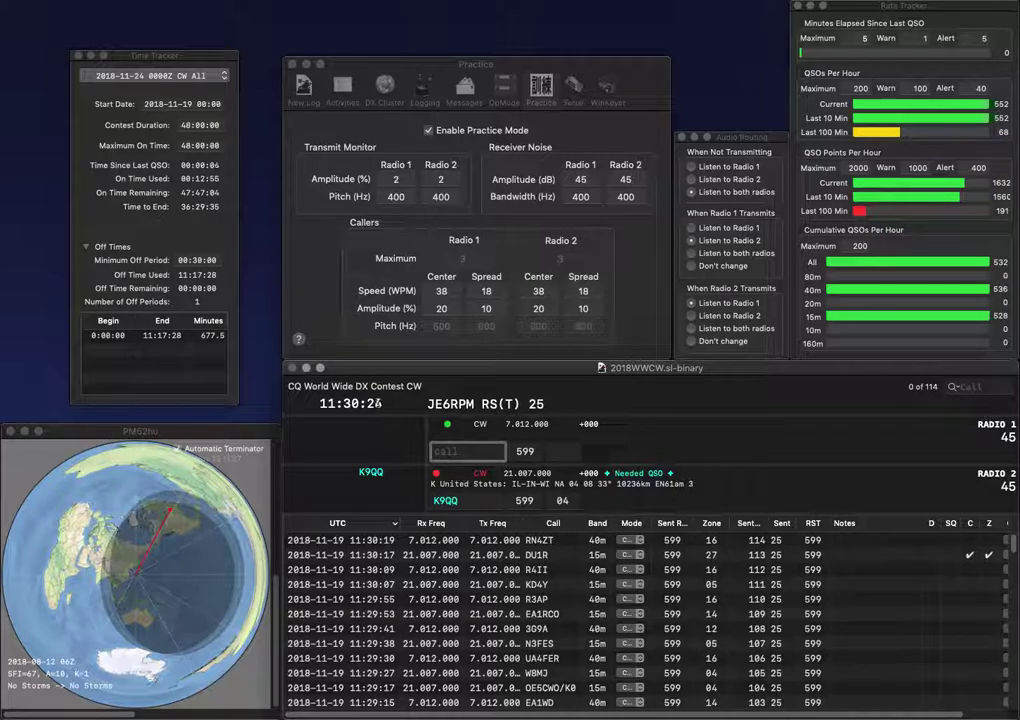
pyautogui.press('Return')
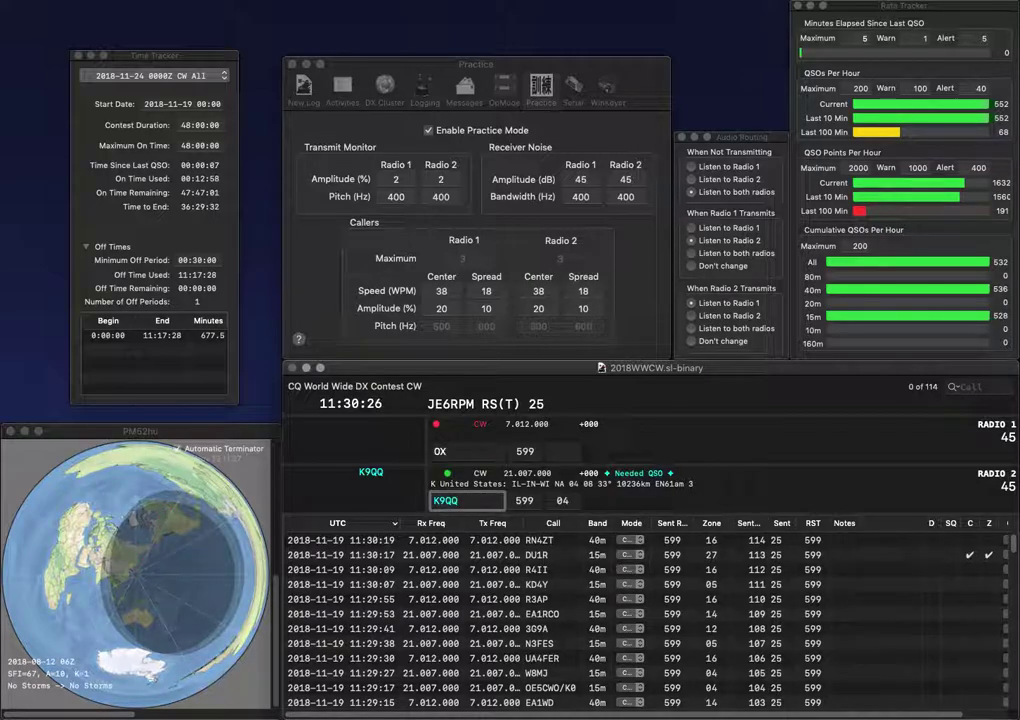
pyautogui.press('Return')
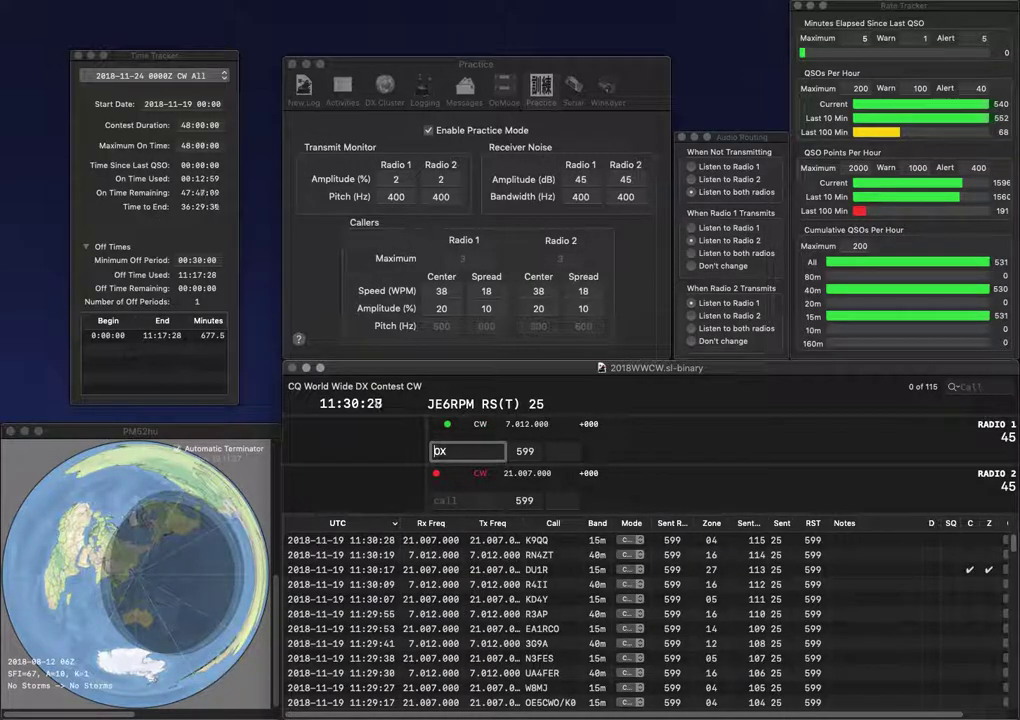
pyautogui.press('Left')
pyautogui.press('Left')
pyautogui.write('F66')
pyautogui.write('J')
pyautogui.press('Delete')
pyautogui.write('O')
pyautogui.press('Return')
pyautogui.write('M0SI')
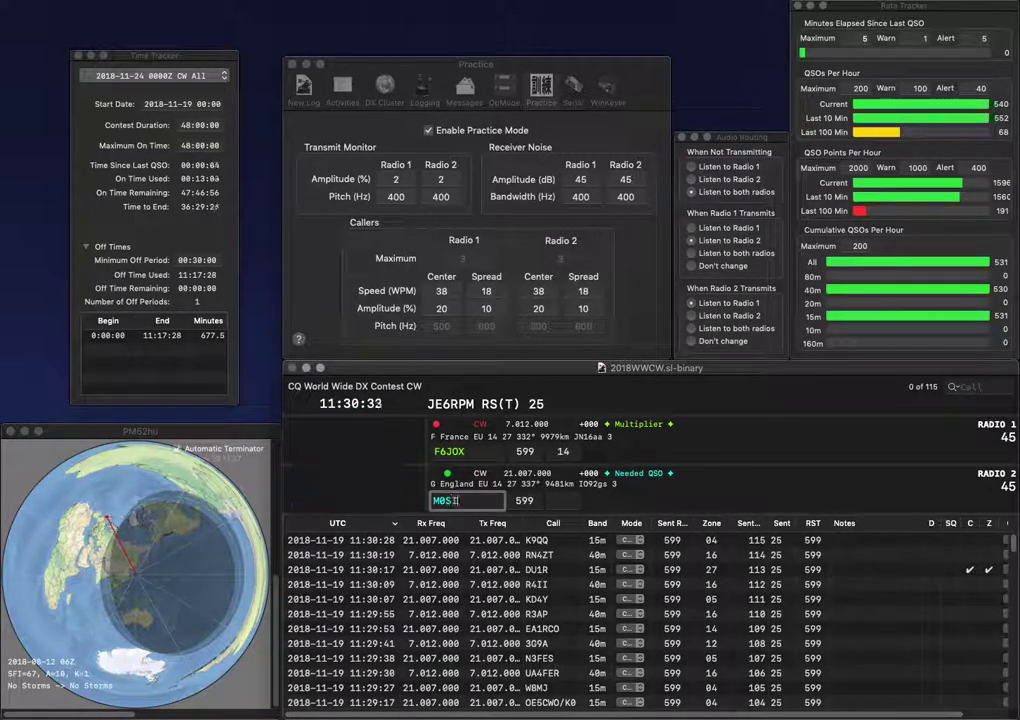
pyautogui.write('X')
pyautogui.press('Return')
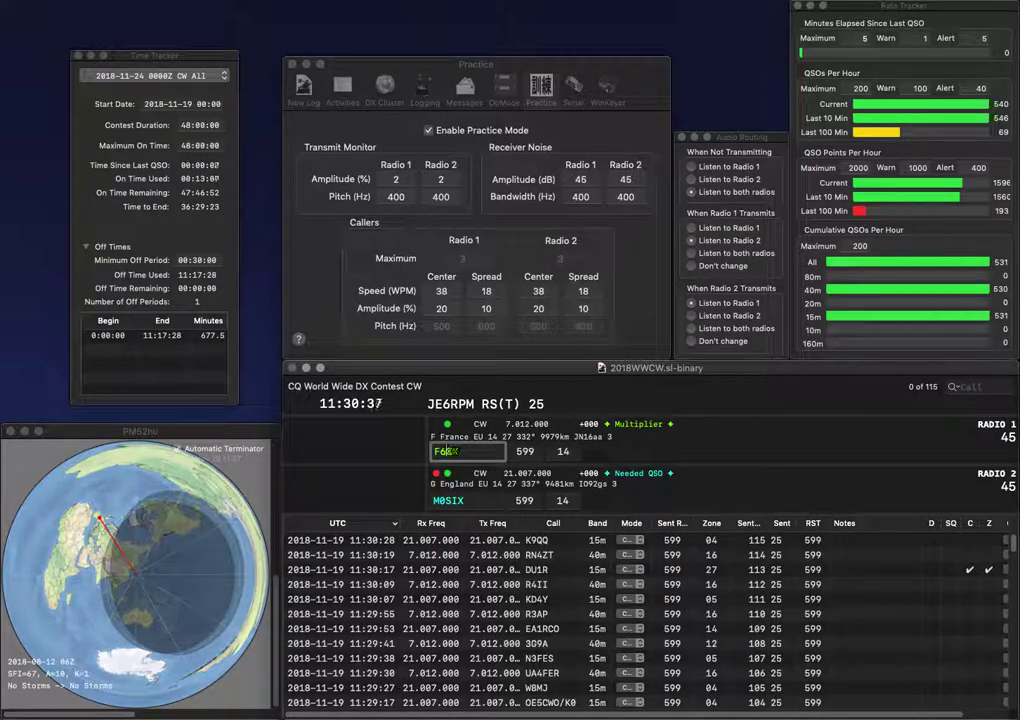
pyautogui.write('JX')
pyautogui.press('Return')
pyautogui.press('BackSpace')
pyautogui.write('SK')
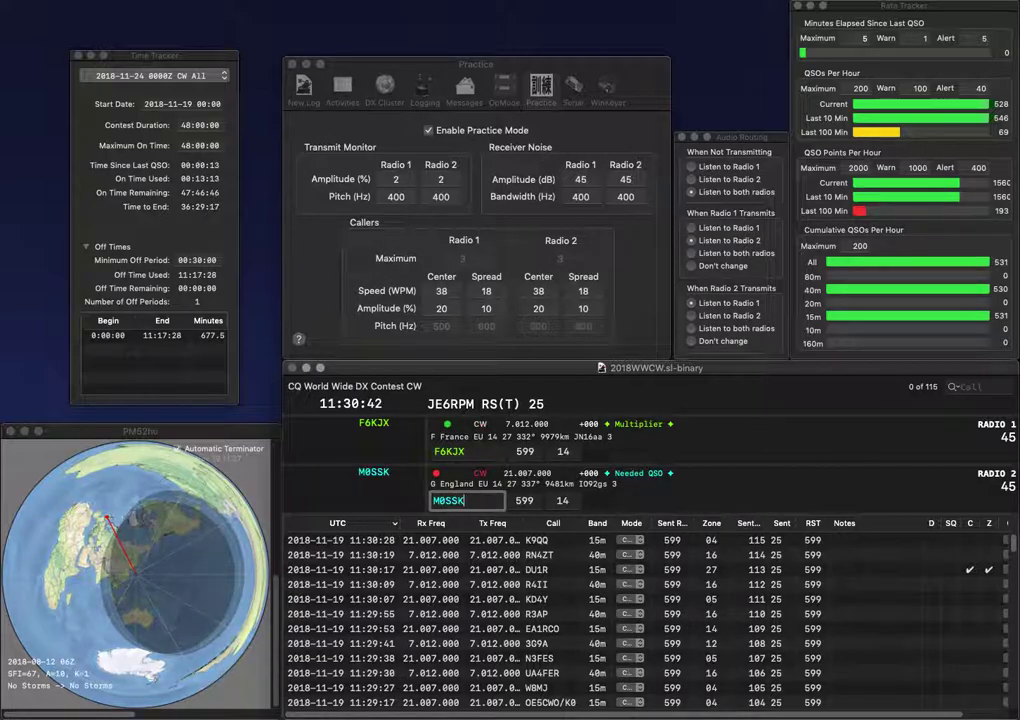
pyautogui.press('Return')
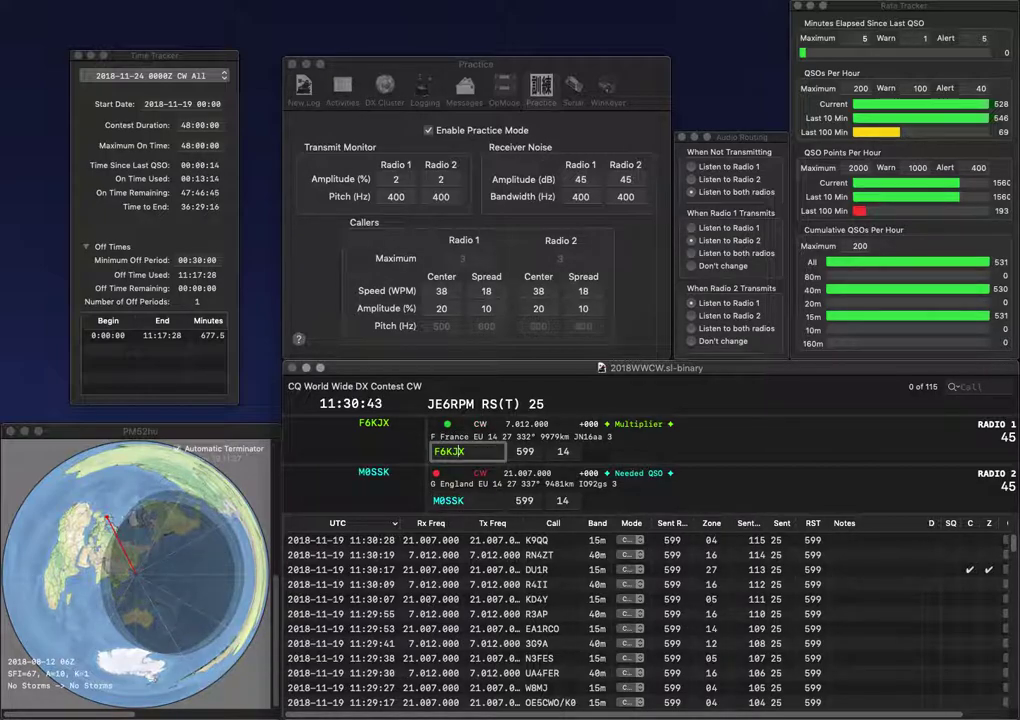
pyautogui.press('Return')
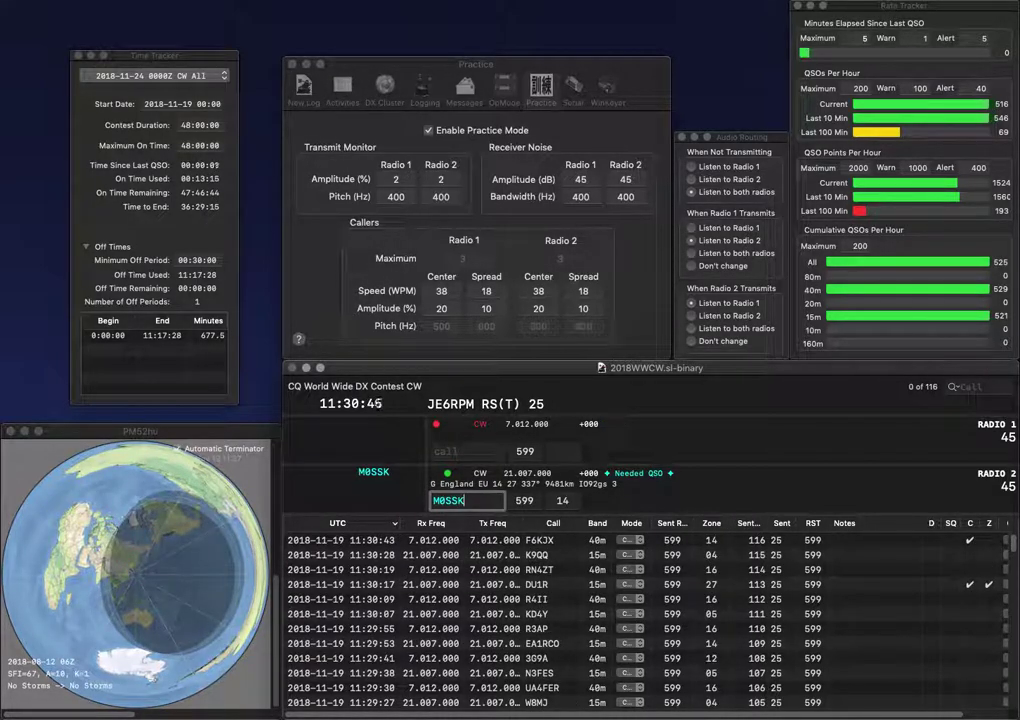
pyautogui.press('Return')
pyautogui.write('IV')
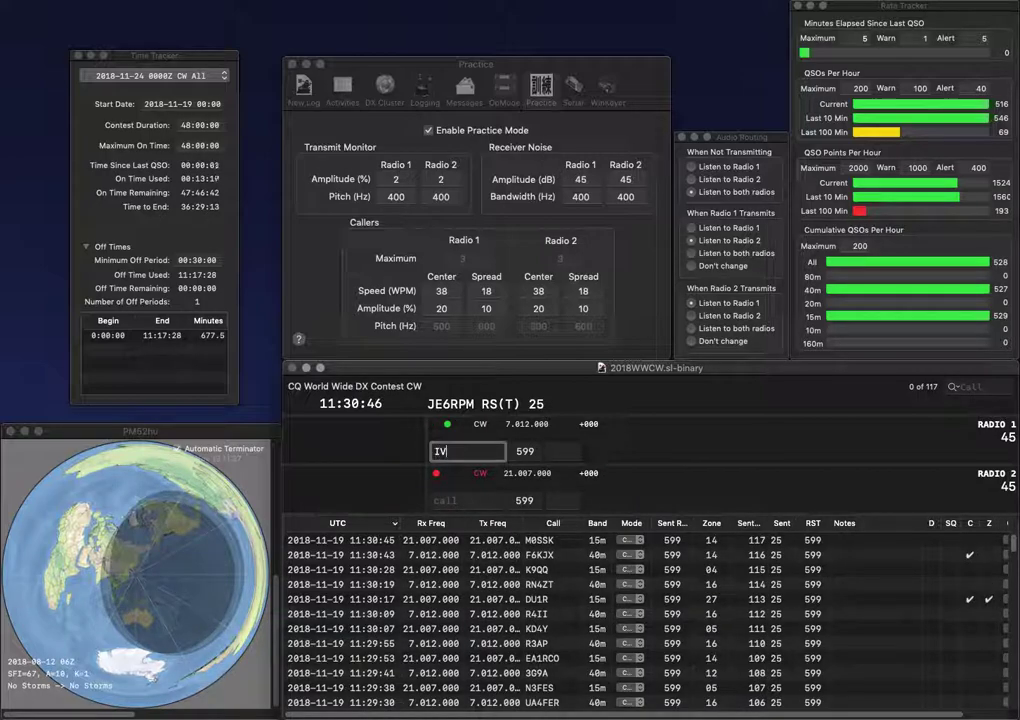
pyautogui.write('3FSG')
pyautogui.press('Return')
pyautogui.write('WA6LDI')
pyautogui.press('Return')
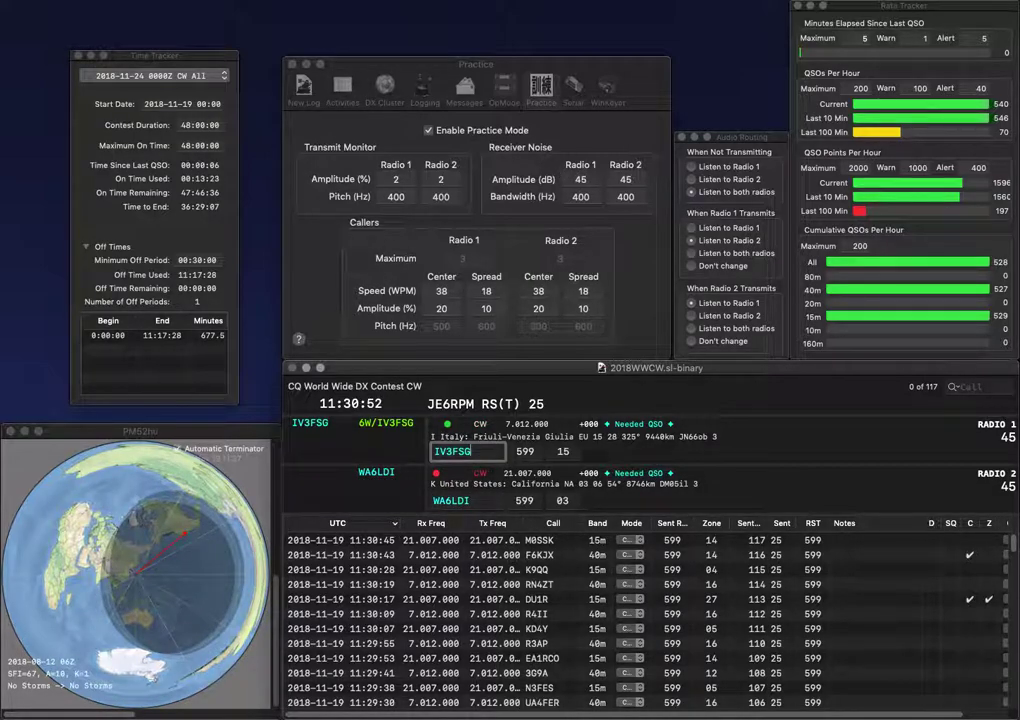
pyautogui.press('Return')
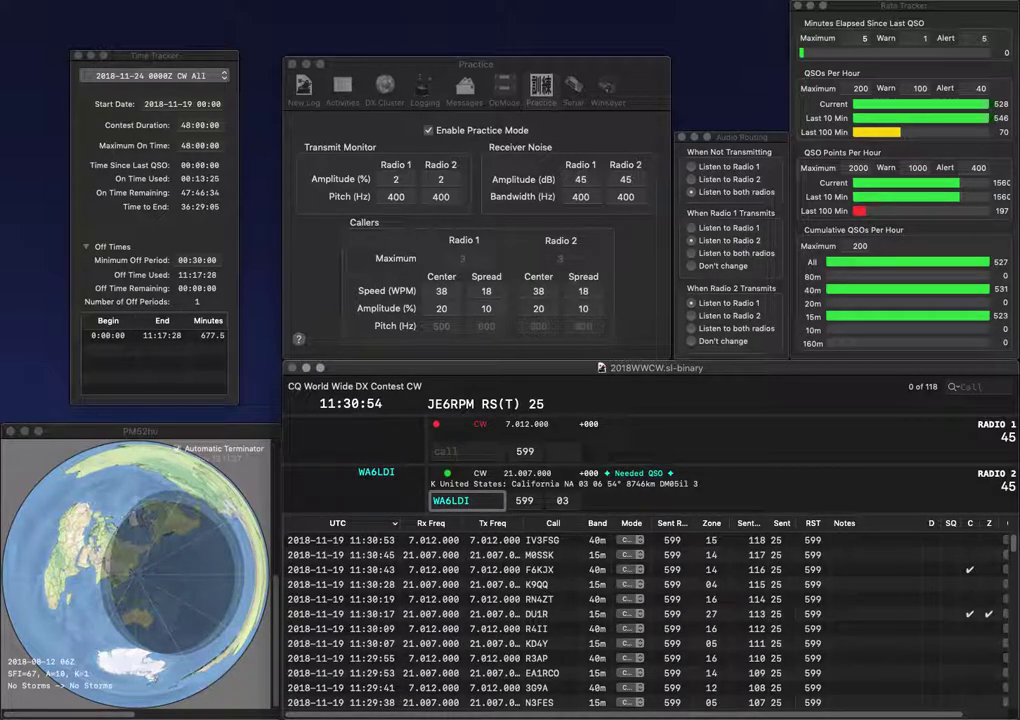
pyautogui.press('Return')
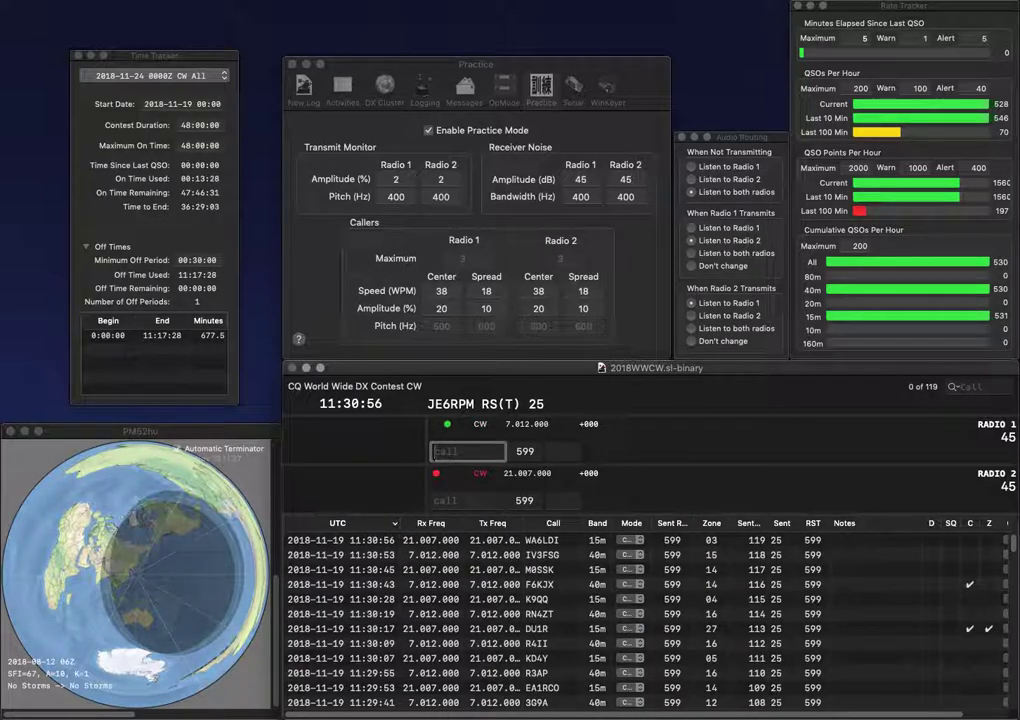
pyautogui.write('W7RT')
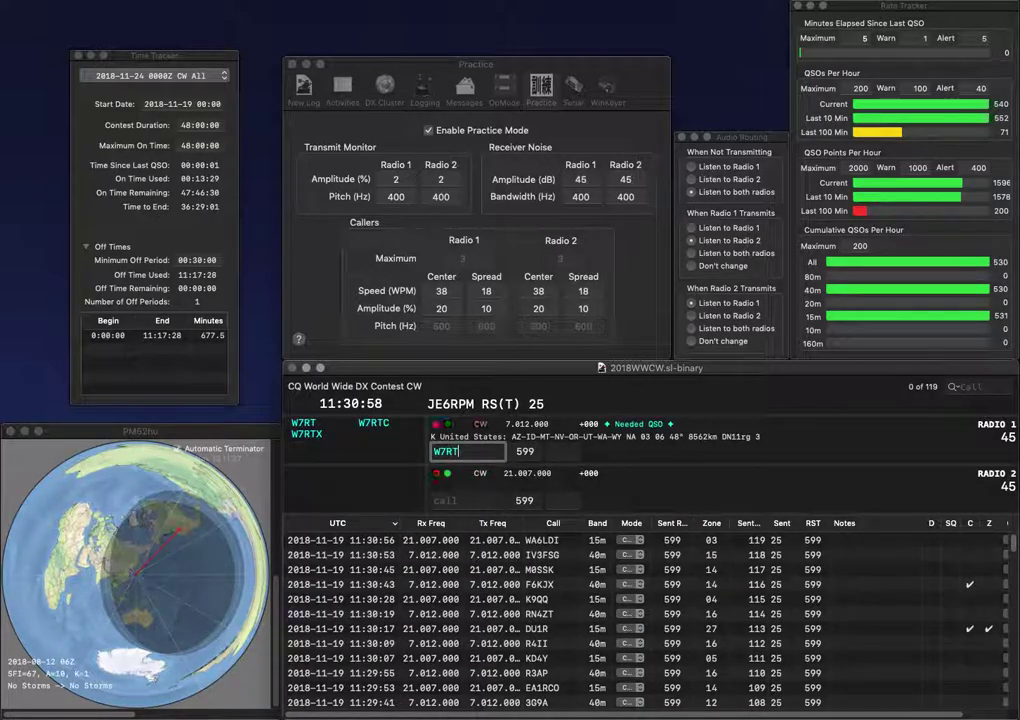
pyautogui.press('Return')
pyautogui.write('M0')
pyautogui.press('Return')
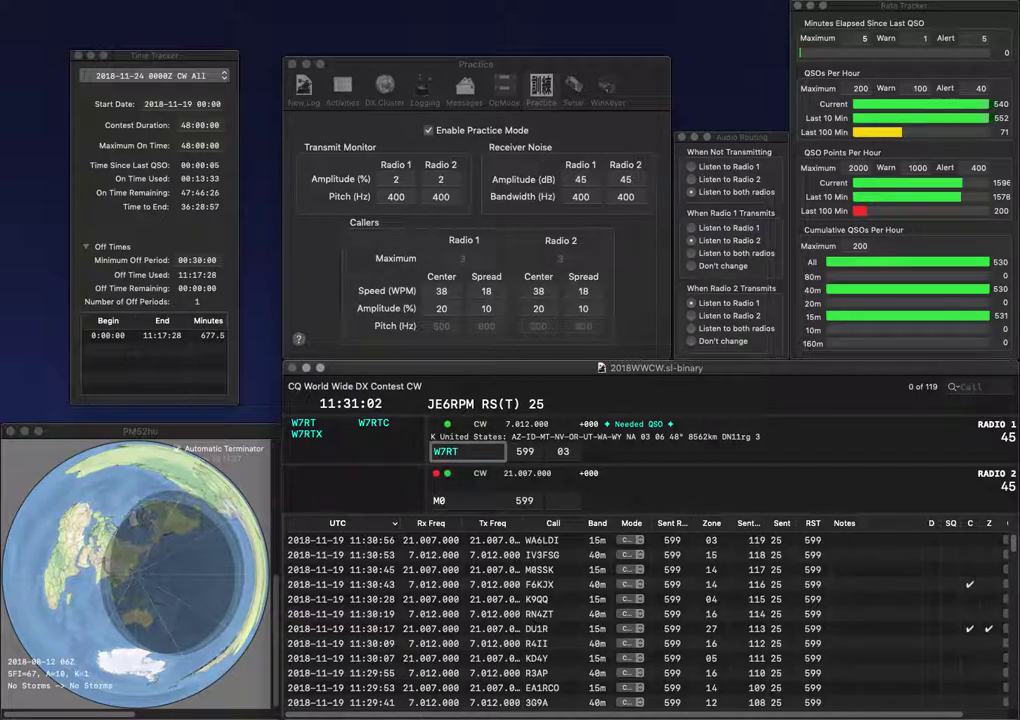
pyautogui.press('Return')
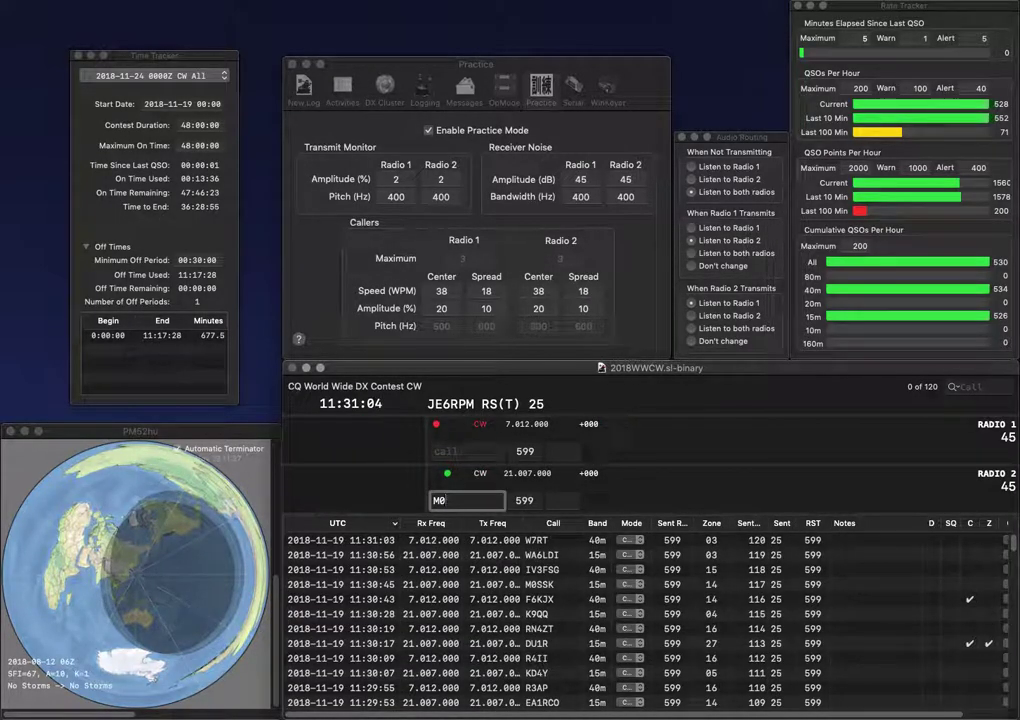
pyautogui.write('SAR')
pyautogui.press('Return')
pyautogui.write('V6')
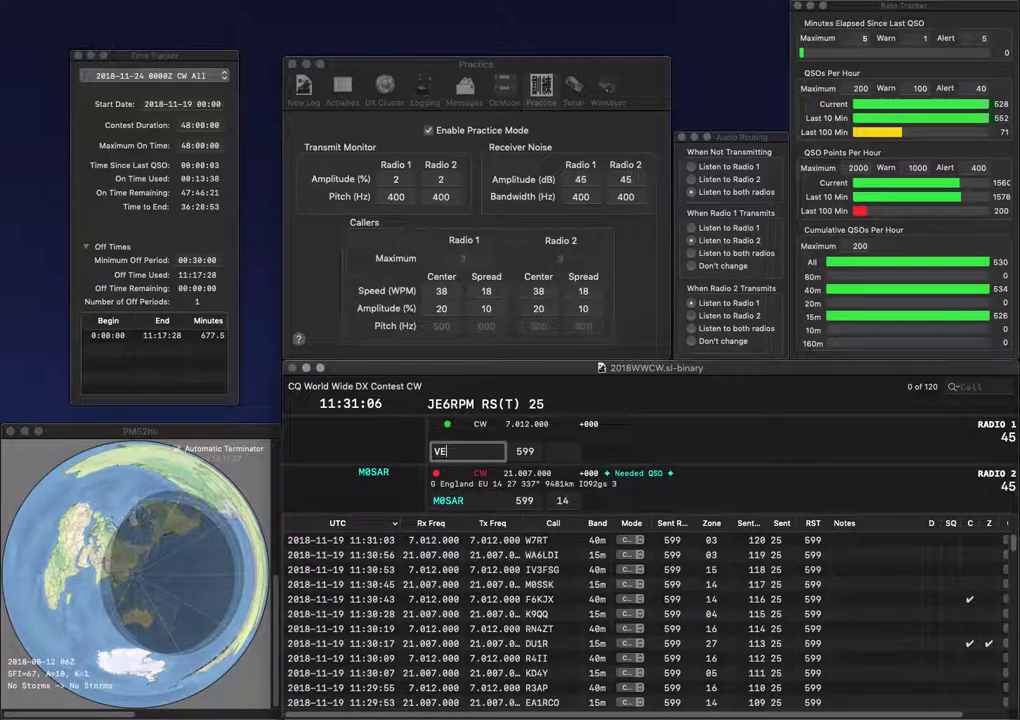
pyautogui.write('Z')
pyautogui.press('Return')
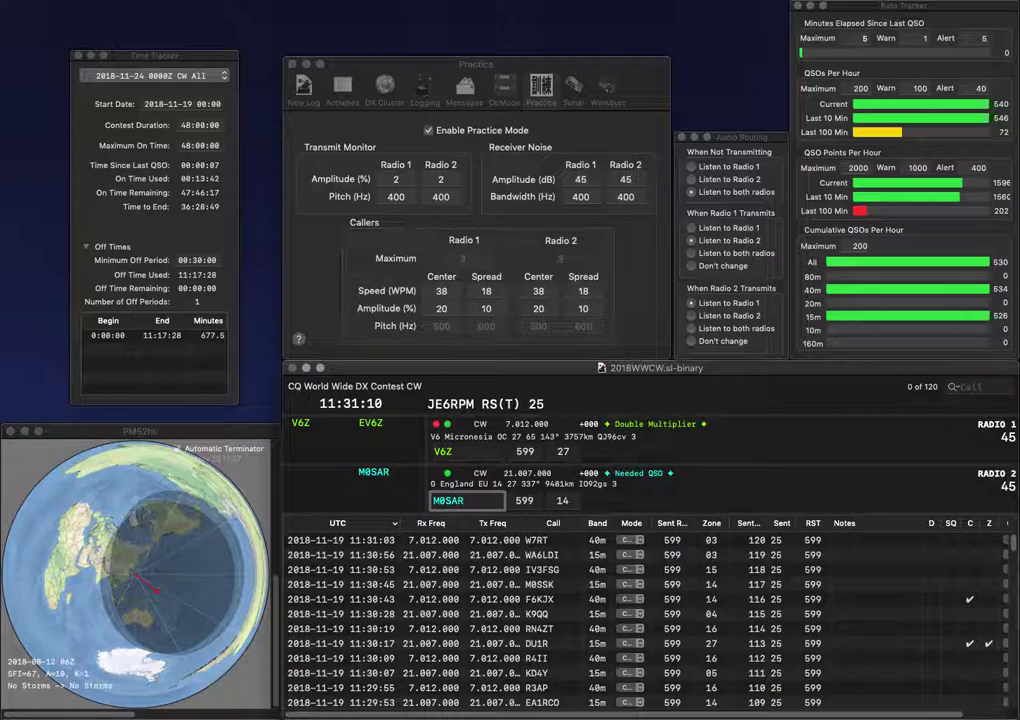
pyautogui.press('Return')
# Correct the Radio 1 call to VB2Z and log it with zone 5, and work and log NW6H on Radio 2.
pyautogui.press('Left')
pyautogui.press('Left')
pyautogui.write('E')
pyautogui.press('Delete')
pyautogui.write('2')
pyautogui.press('Return')
pyautogui.write('NW6H')
pyautogui.press('Return')
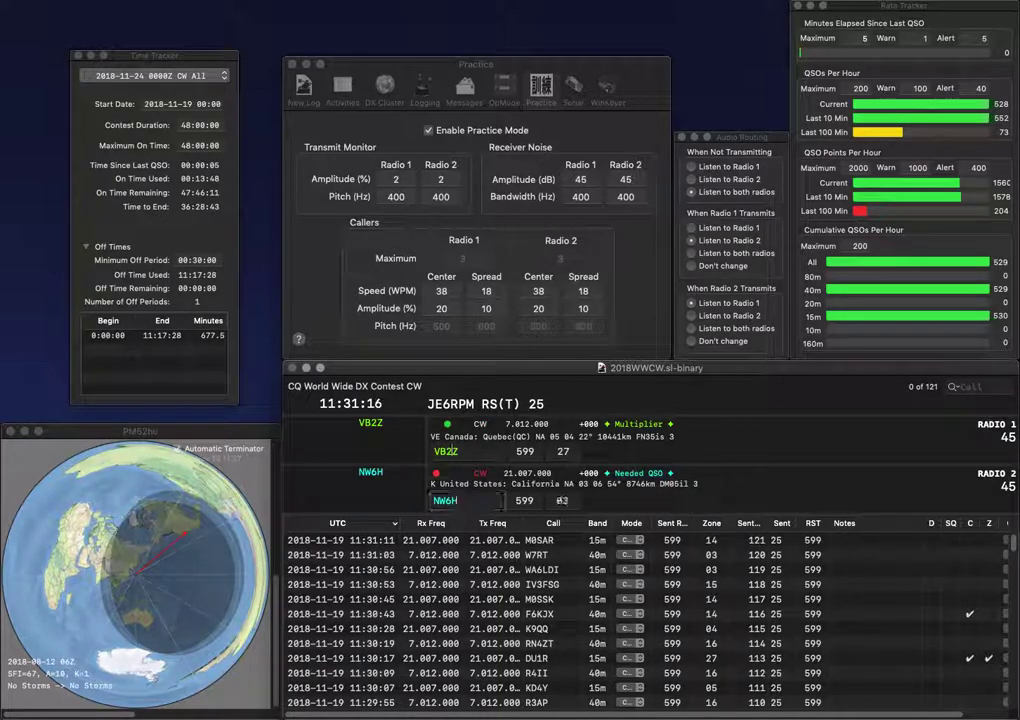
pyautogui.press('Return')
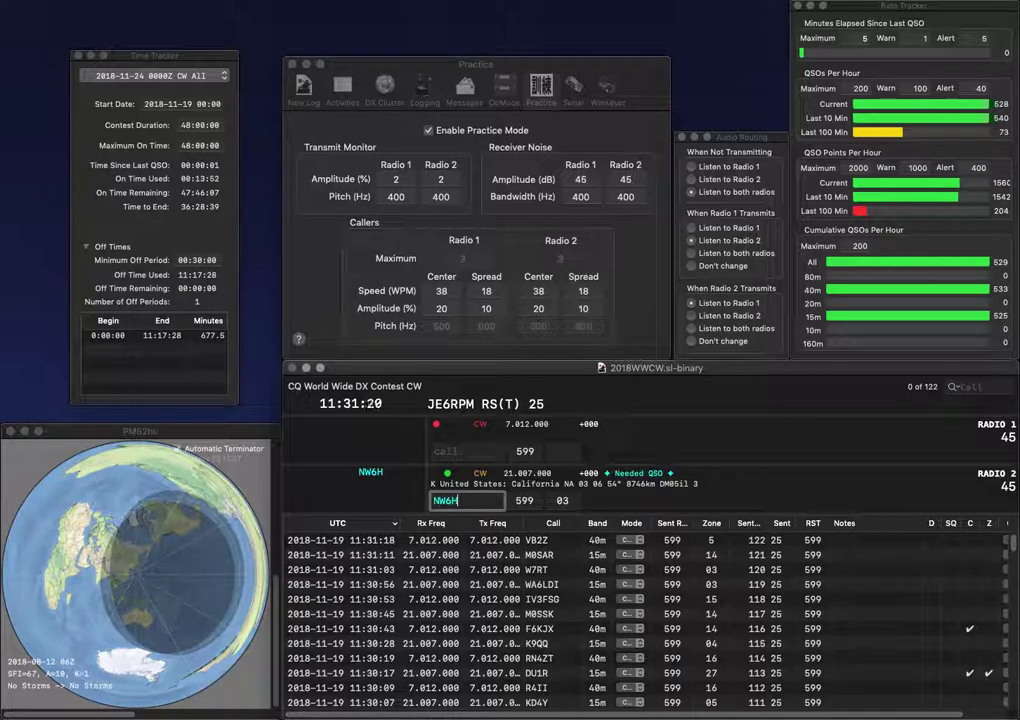
pyautogui.press('Return')
pyautogui.press('Return')
pyautogui.write('K7BDB')
pyautogui.press('Return')
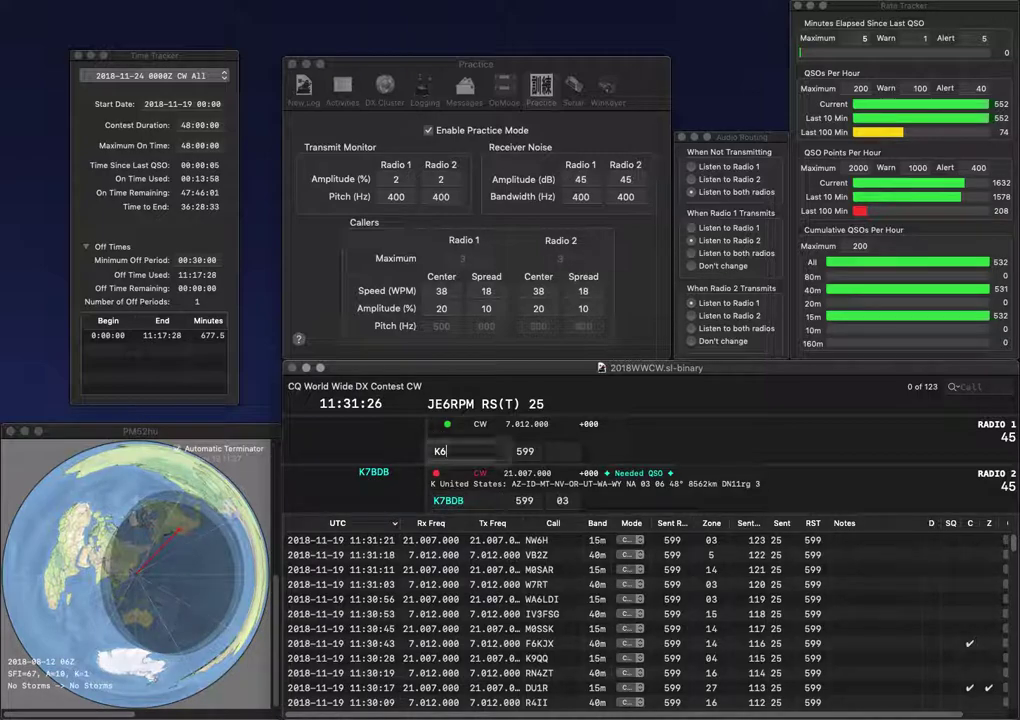
pyautogui.write('0EL')
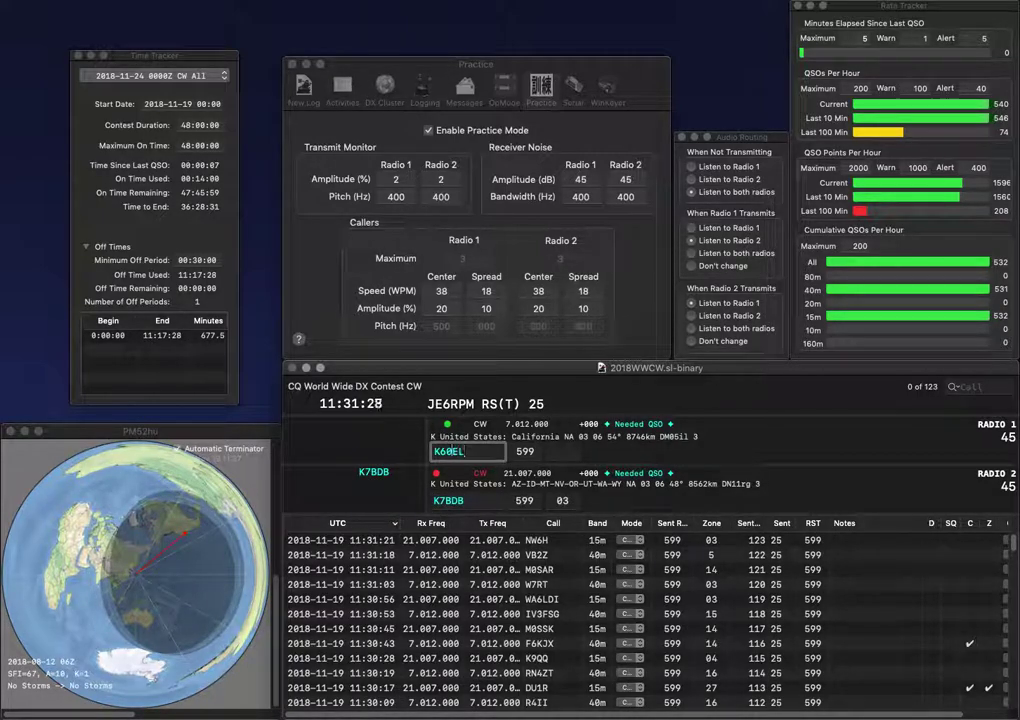
pyautogui.press('Left')
pyautogui.press('Left')
pyautogui.press('Left')
pyautogui.press('BackSpace')
pyautogui.press('BackSpace')
pyautogui.write('B')
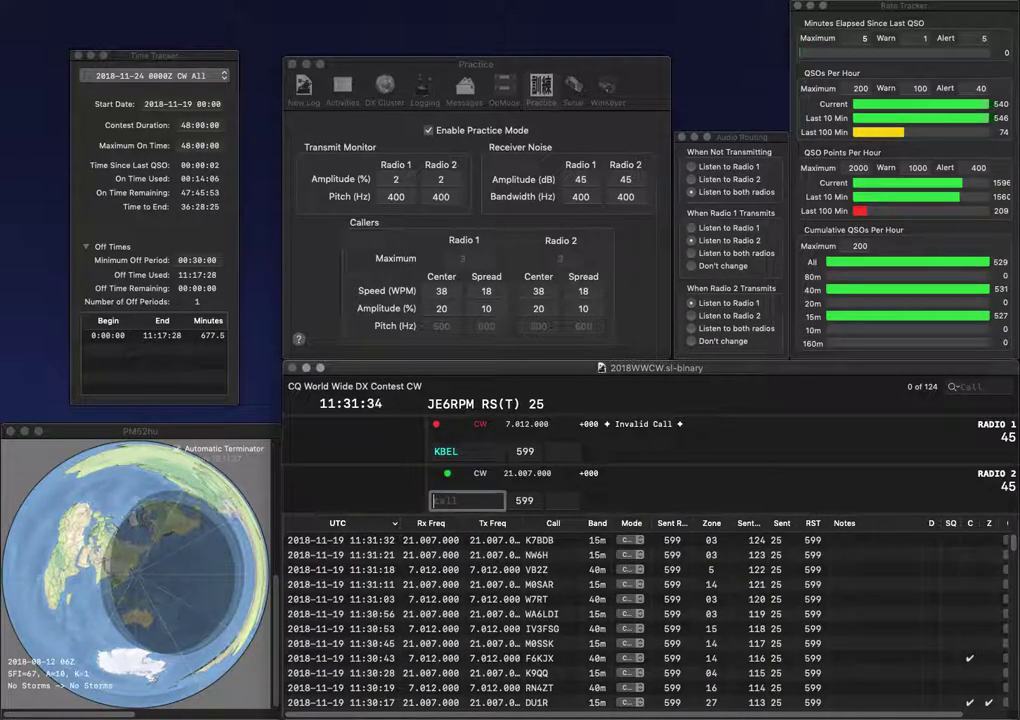
# Send the partial call JM on Radio 2, complete the calls as KB0EL on Radio 1 and JM1LAW on Radio 2, and log both.
pyautogui.write('JM')
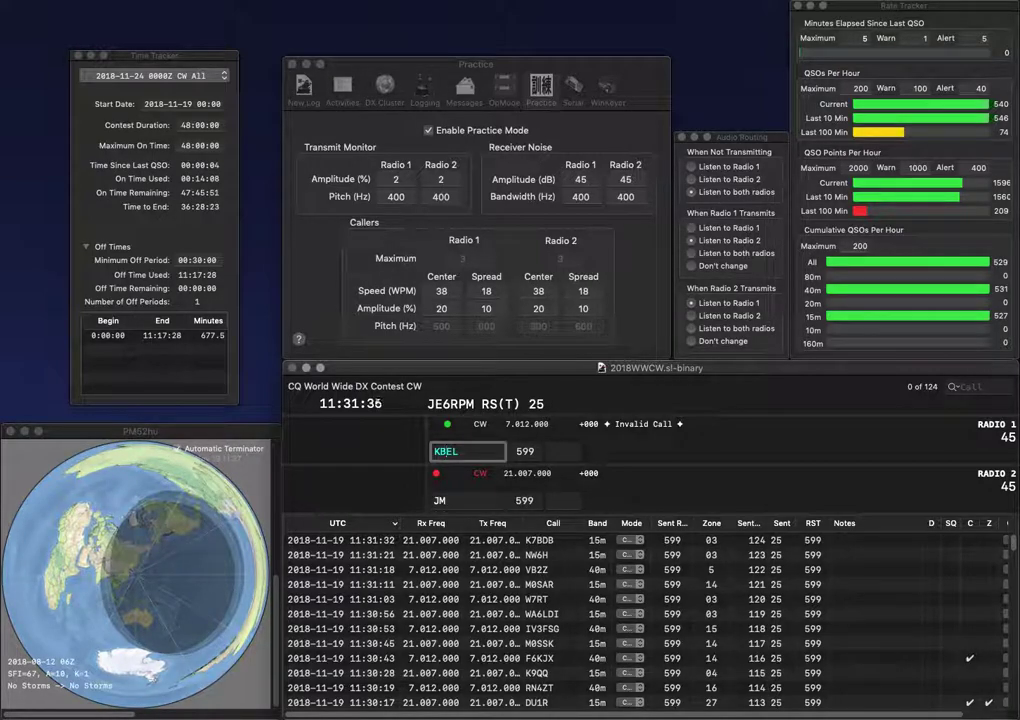
pyautogui.write('0')
pyautogui.press('Return')
pyautogui.write('1LP')
pyautogui.write('AW')
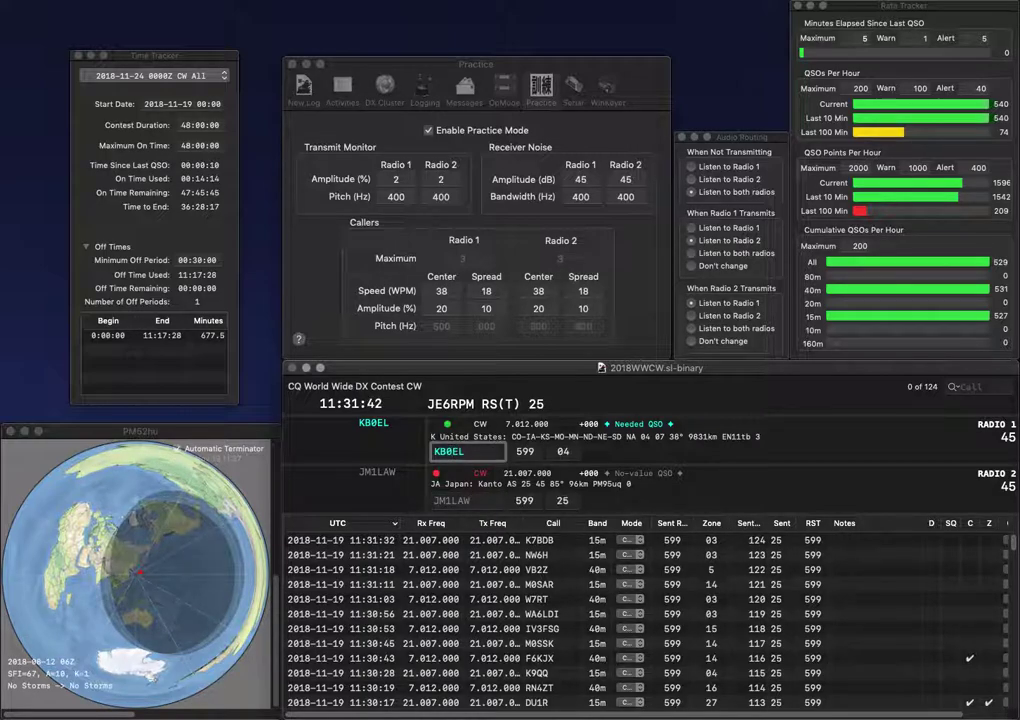
pyautogui.press('Return')
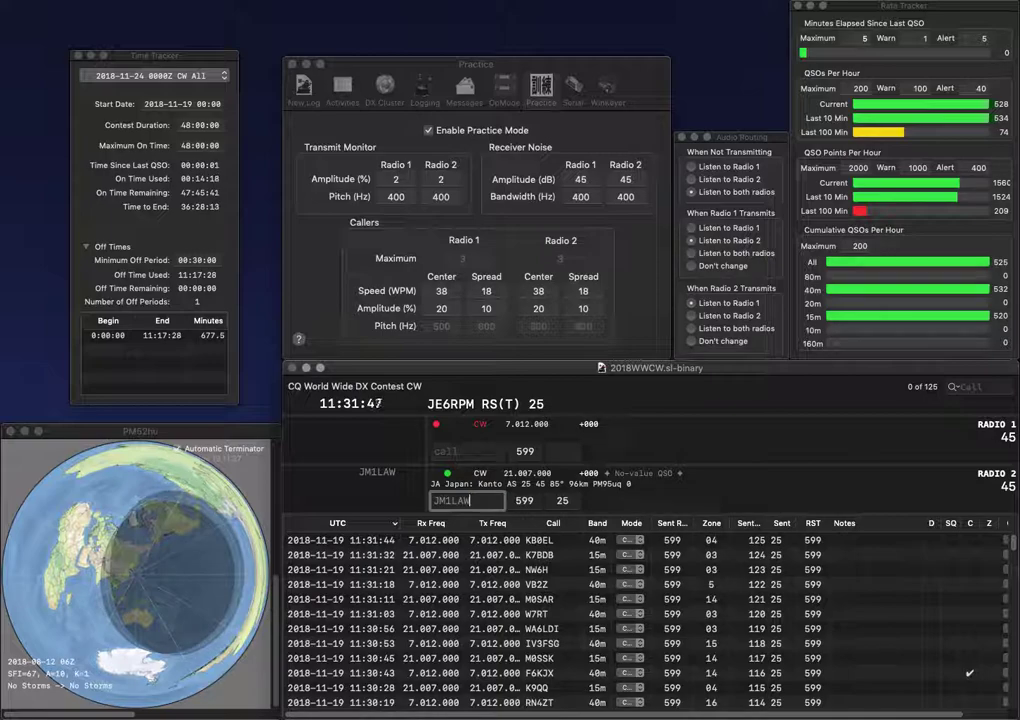
pyautogui.press('Return')
pyautogui.write('IK4QJF')
pyautogui.press('Return')
pyautogui.write('LA7VK')
pyautogui.press('Left')
pyautogui.press('Left')
pyautogui.press('Left')
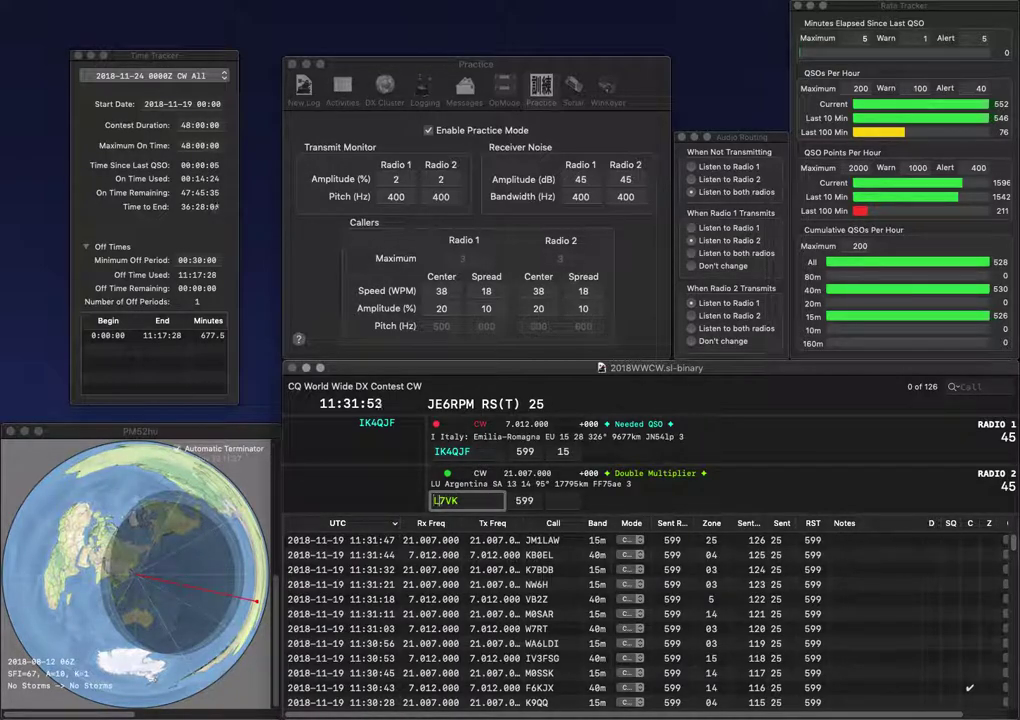
pyautogui.write('A')
pyautogui.press('Return')
pyautogui.press('Return')
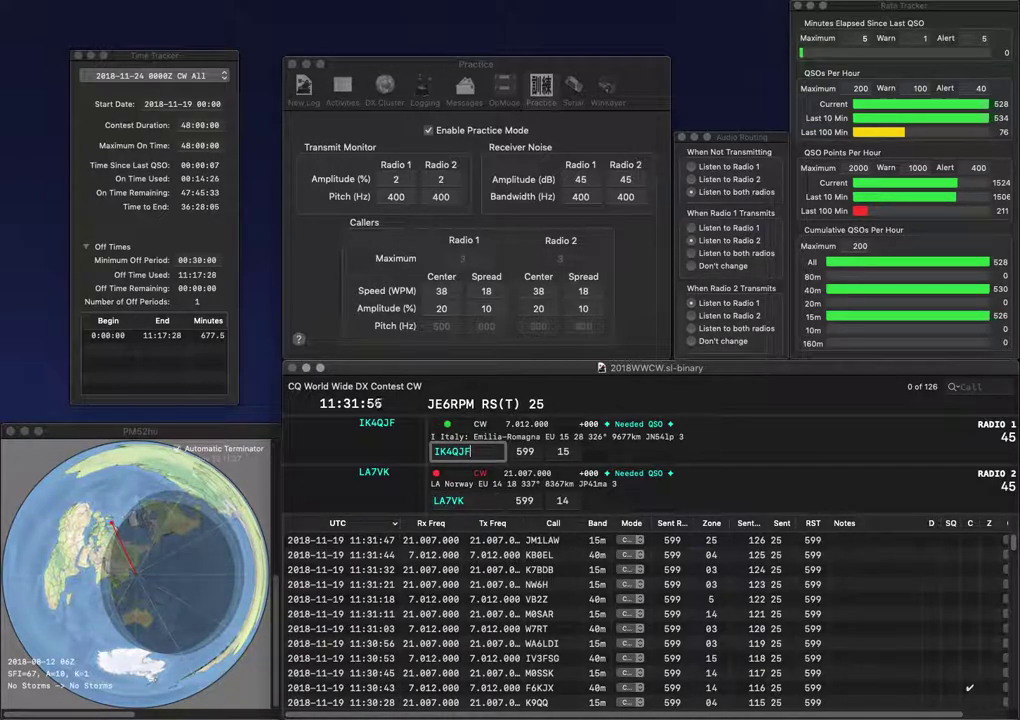
pyautogui.press('Return')
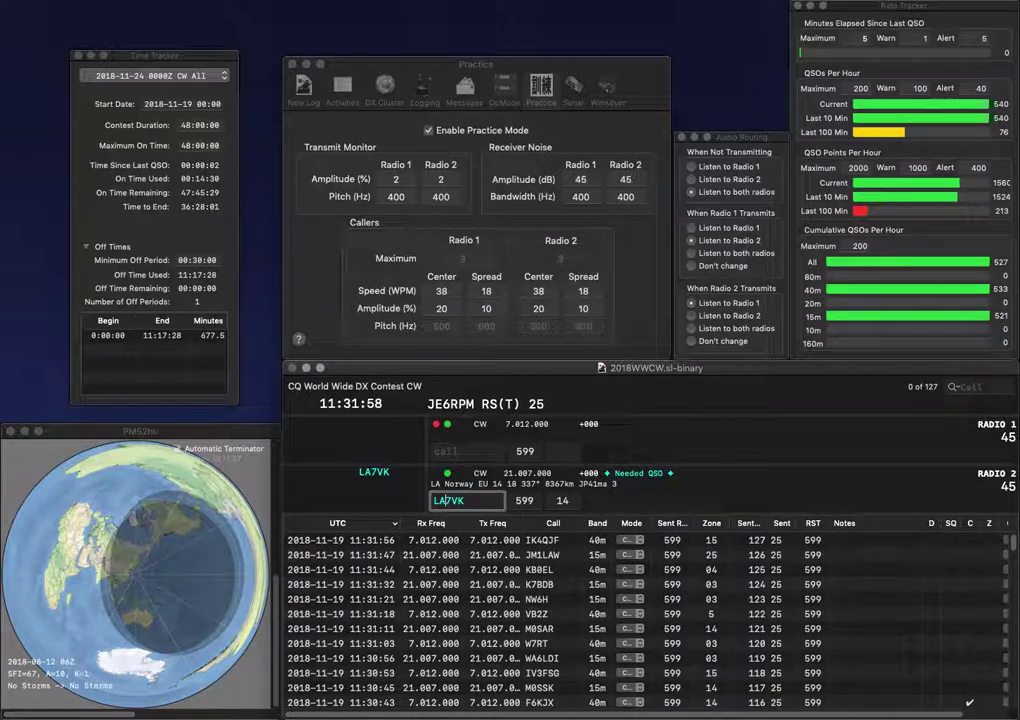
pyautogui.press('Return')
pyautogui.write('N9EAT')
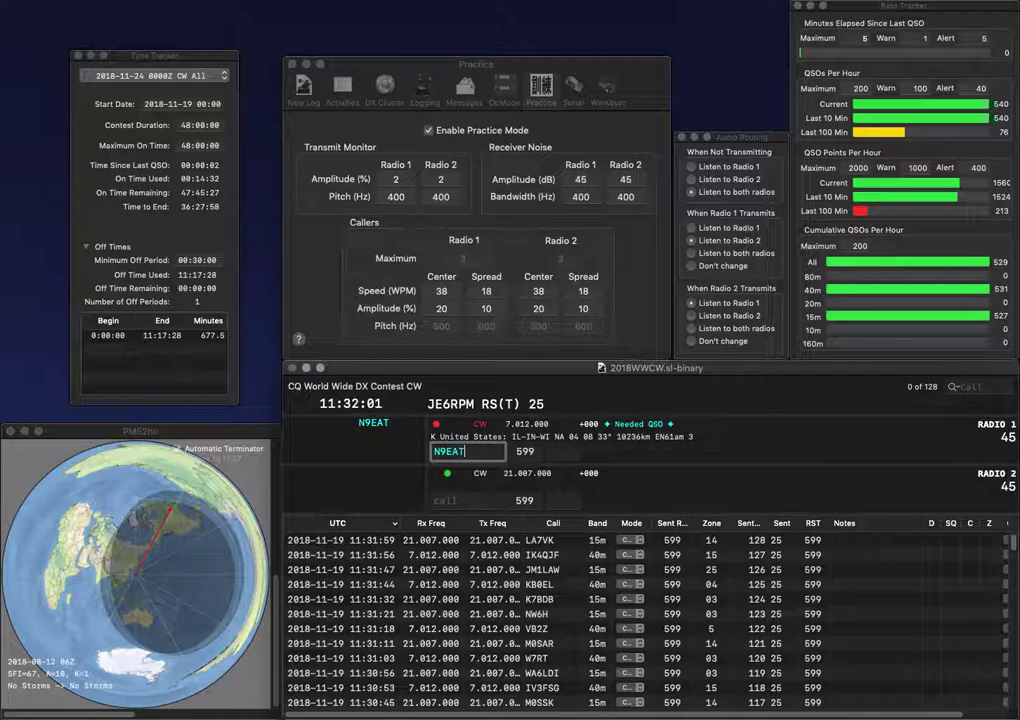
pyautogui.press('Return')
pyautogui.write('E5')
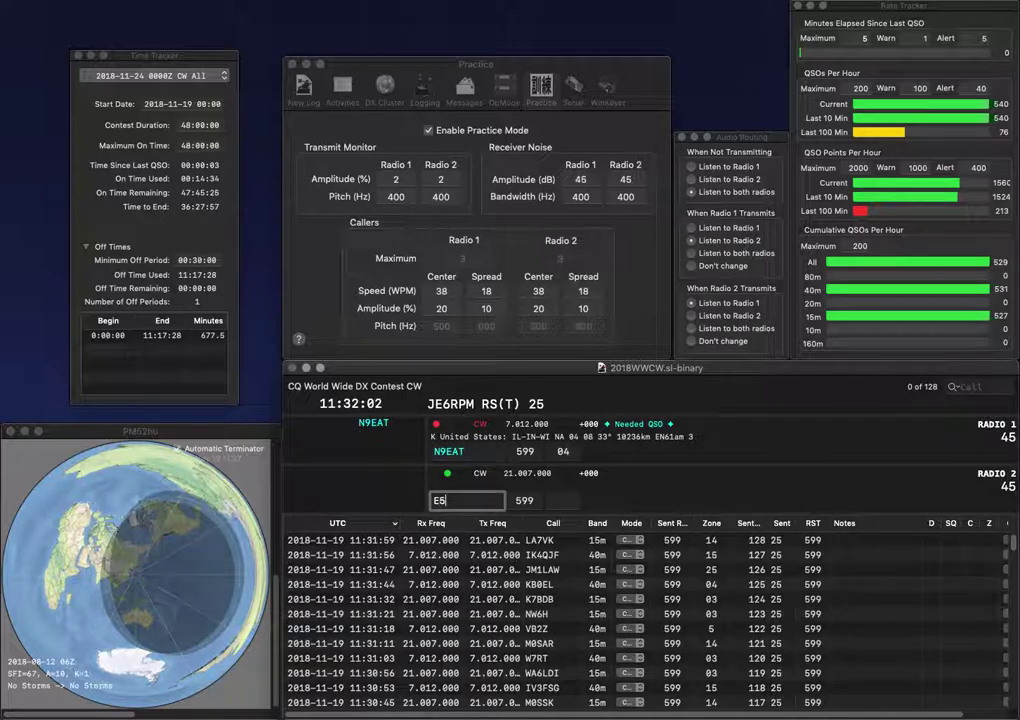
pyautogui.write('1JD')
pyautogui.press('Return')
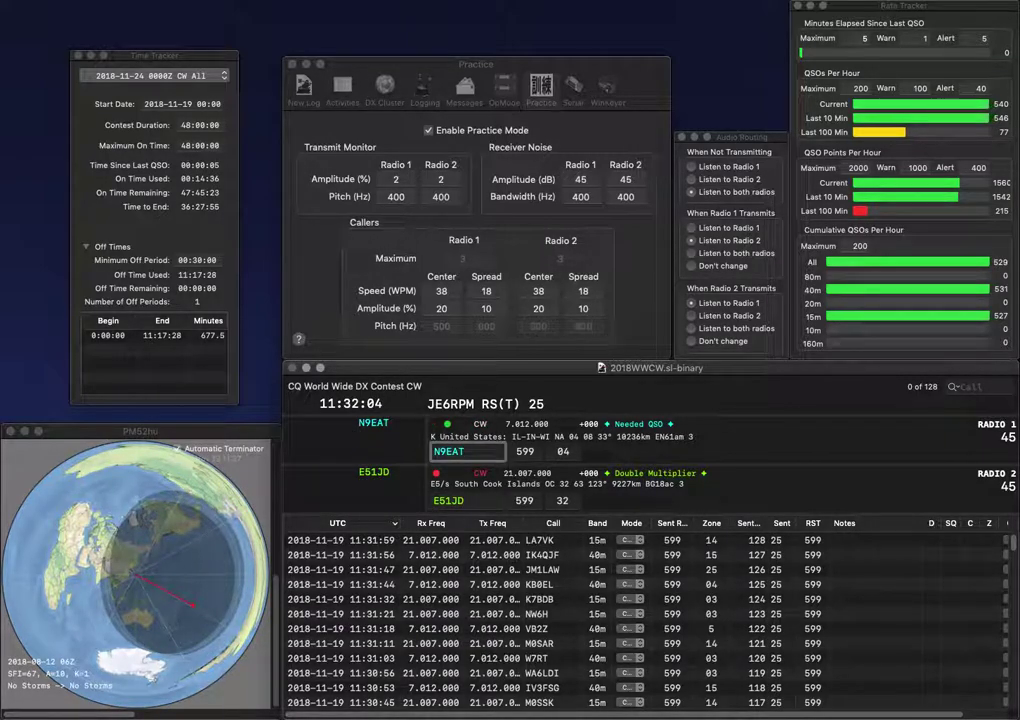
pyautogui.press('Return')
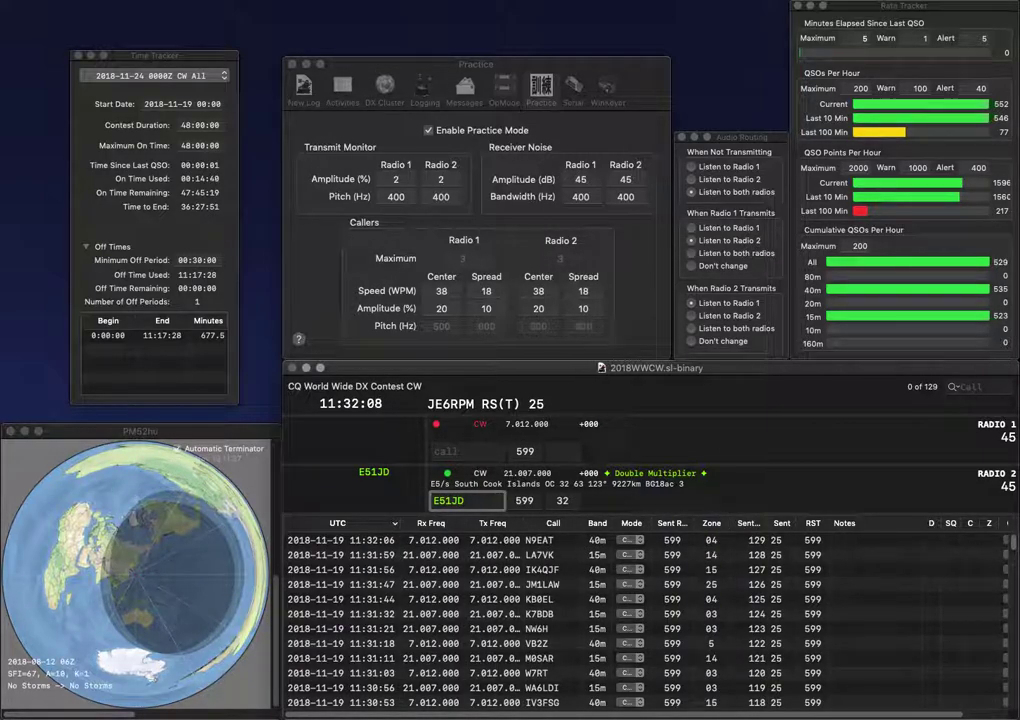
pyautogui.press('Return')
pyautogui.write('N8KCJ')
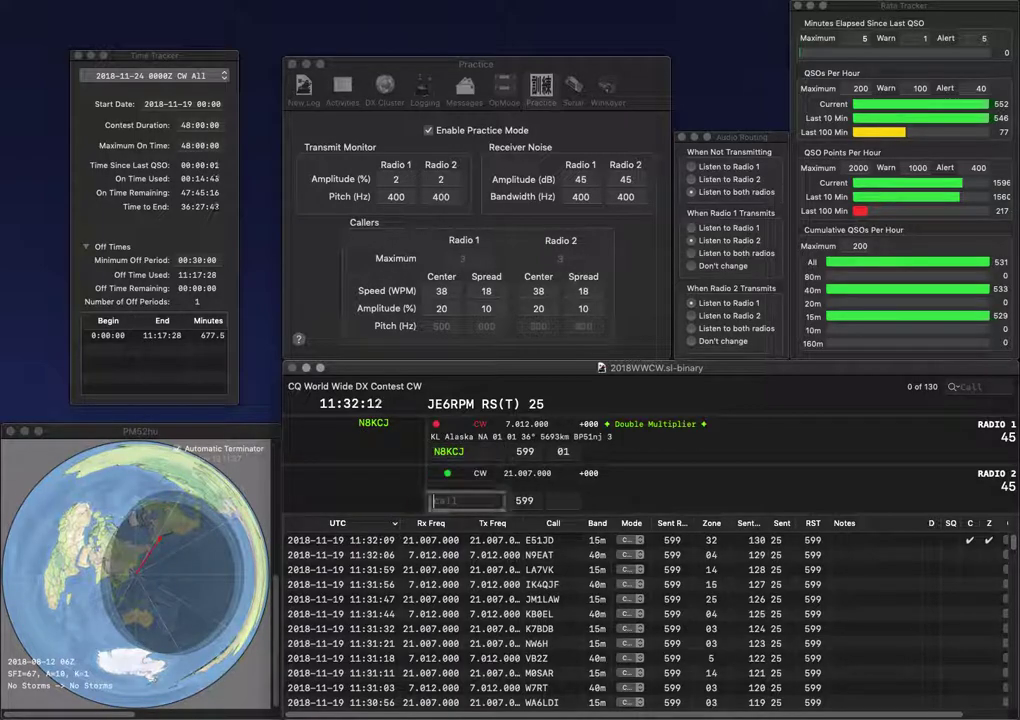
pyautogui.press('Return')
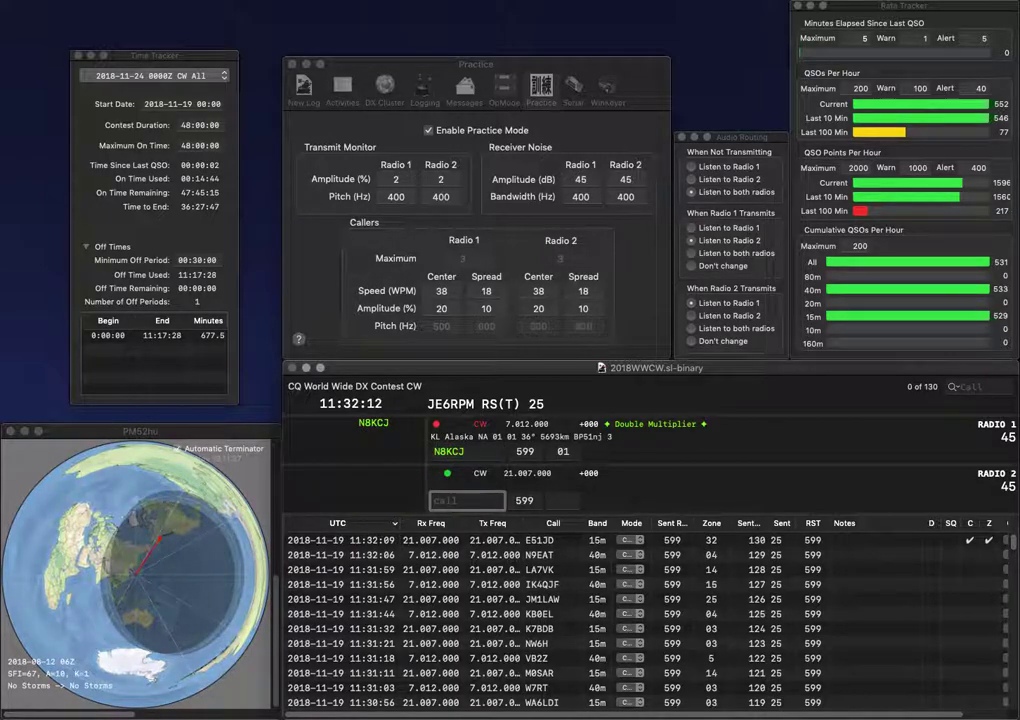
pyautogui.write('OK2YZ')
pyautogui.press('Return')
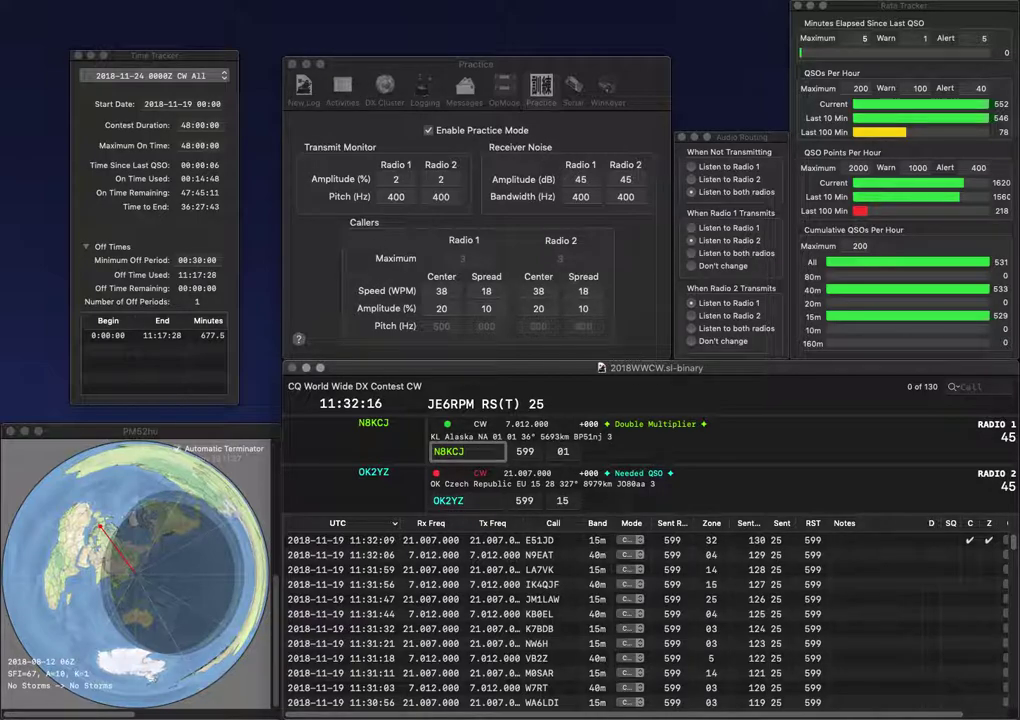
pyautogui.press('Return')
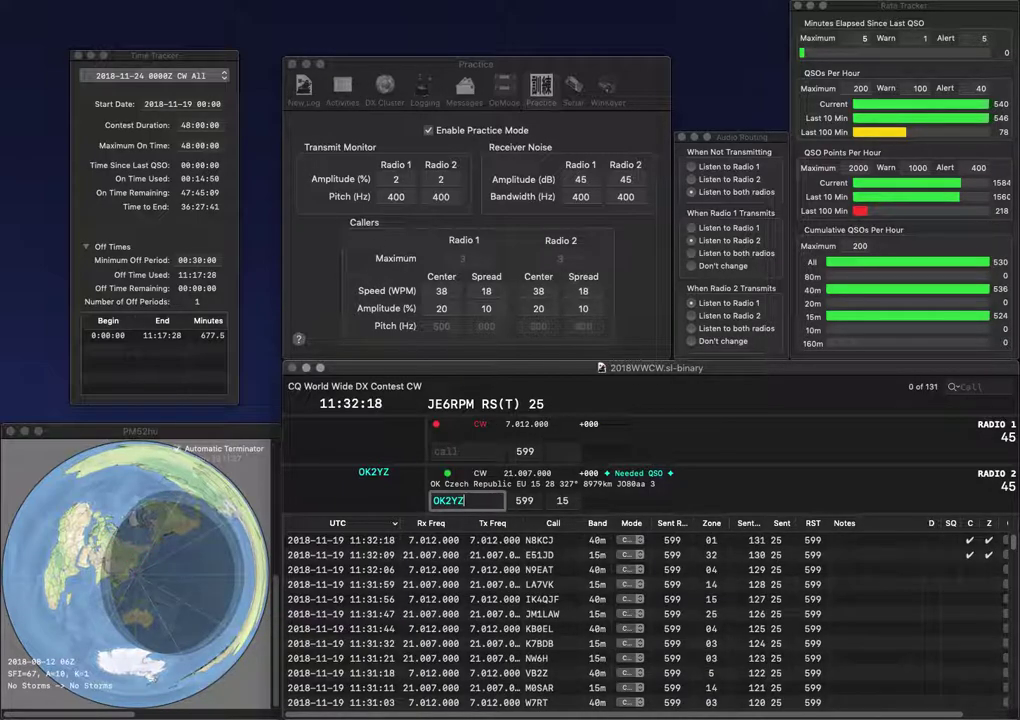
pyautogui.press('Return')
# Work and log ZD8V on Radio 1, and send the partial call HB9 on Radio 2.
pyautogui.write('ZD8V')
pyautogui.press('Return')
pyautogui.write('HB9')
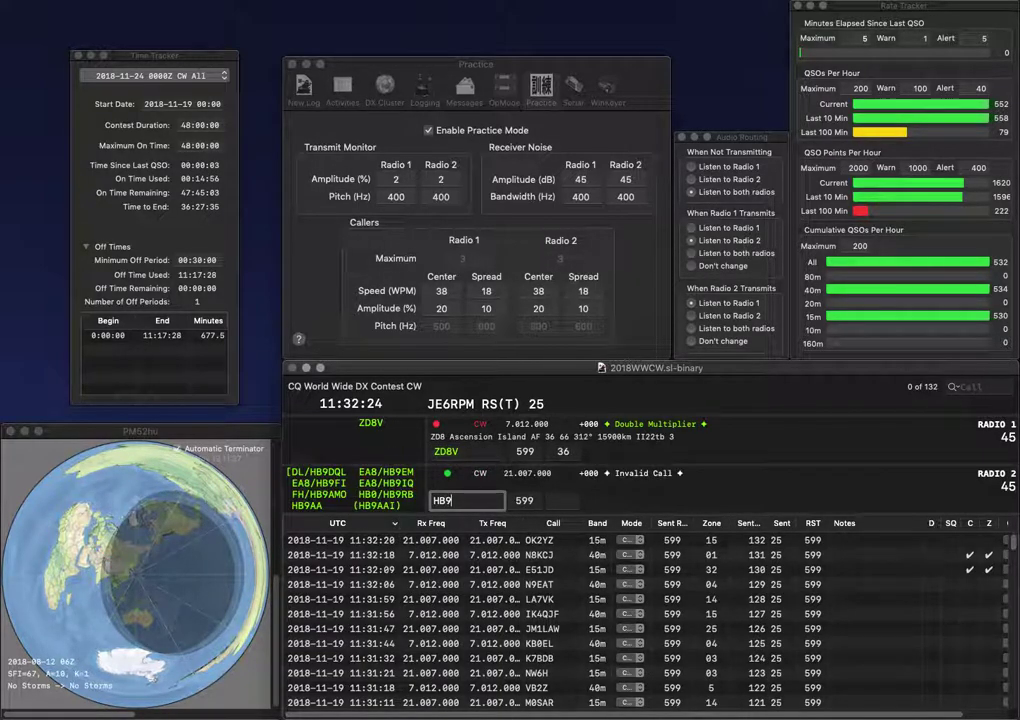
pyautogui.press('Return')
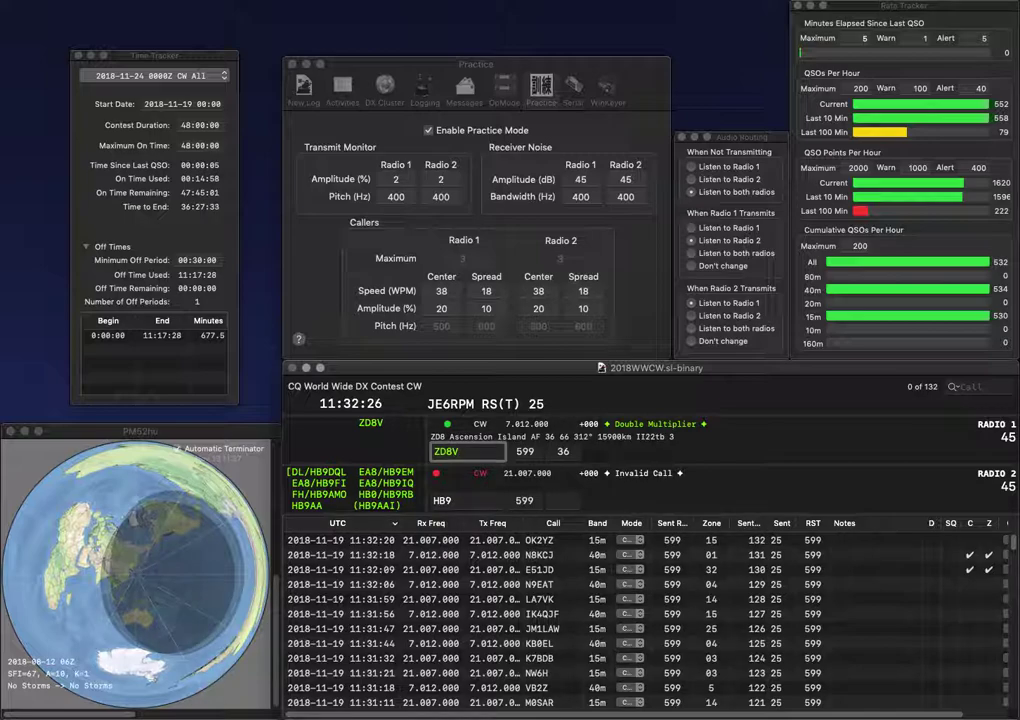
pyautogui.press('Return')
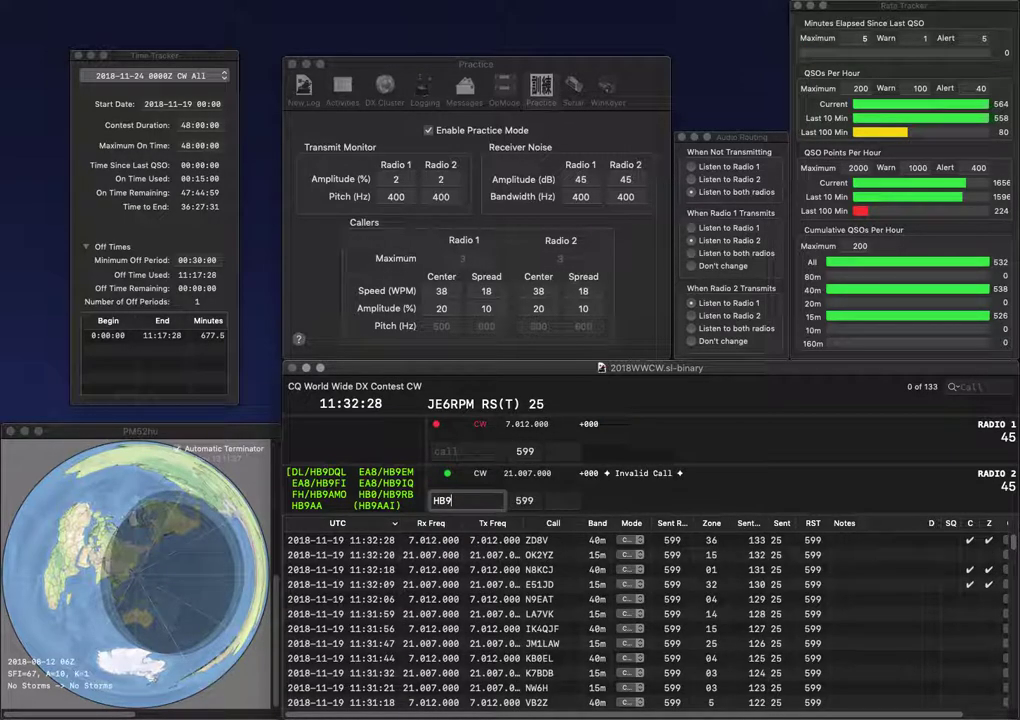
pyautogui.write('DFD')
pyautogui.press('Return')
pyautogui.write('JA2E')
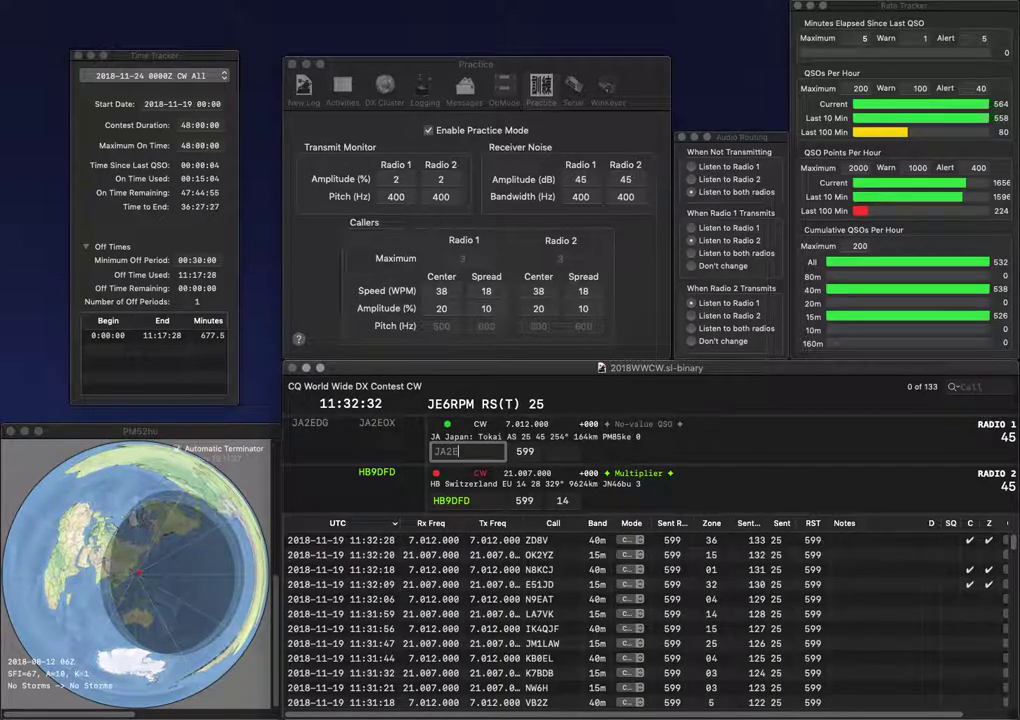
pyautogui.write('OX')
pyautogui.press('Return')
pyautogui.press('Return')
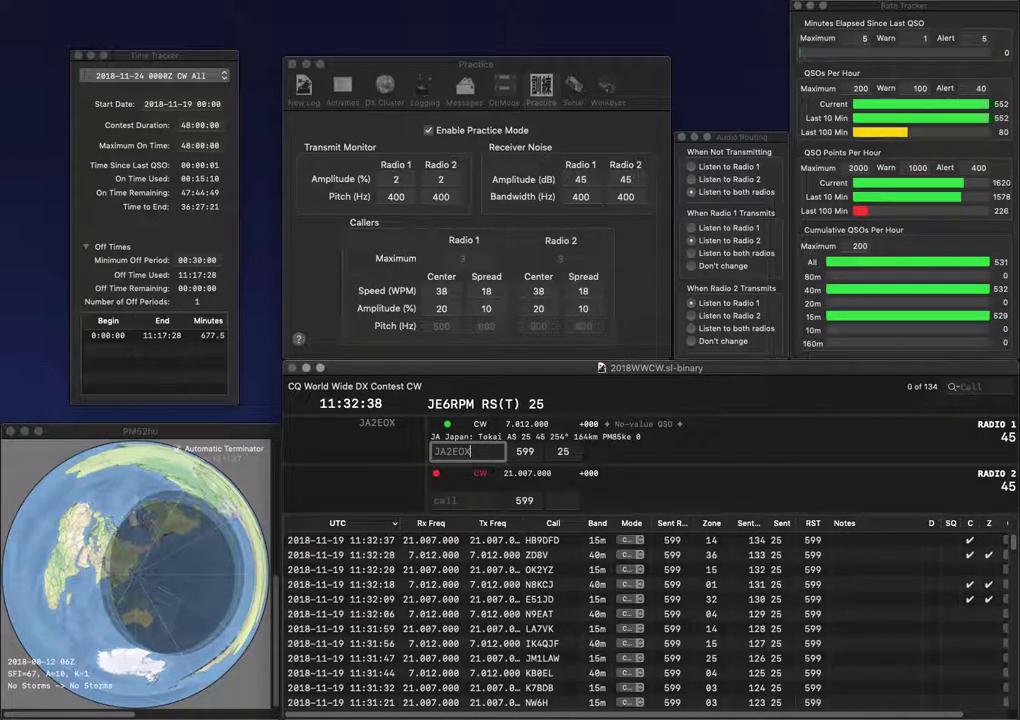
pyautogui.press('Return')
pyautogui.write('KDB')
pyautogui.write('WJB')
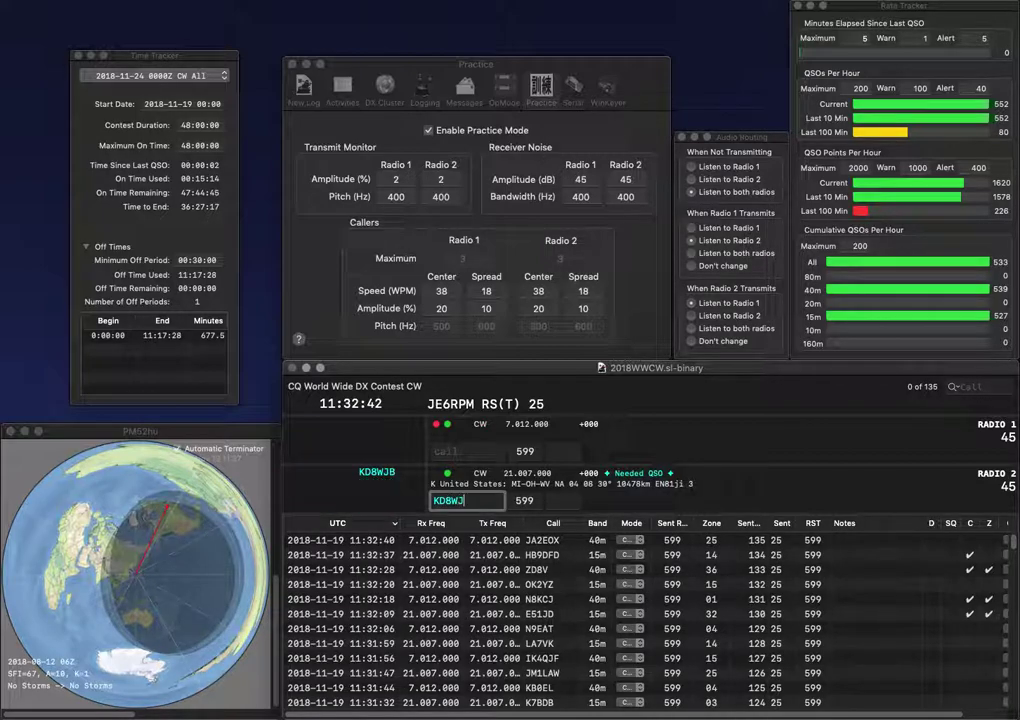
pyautogui.write('4WCL')
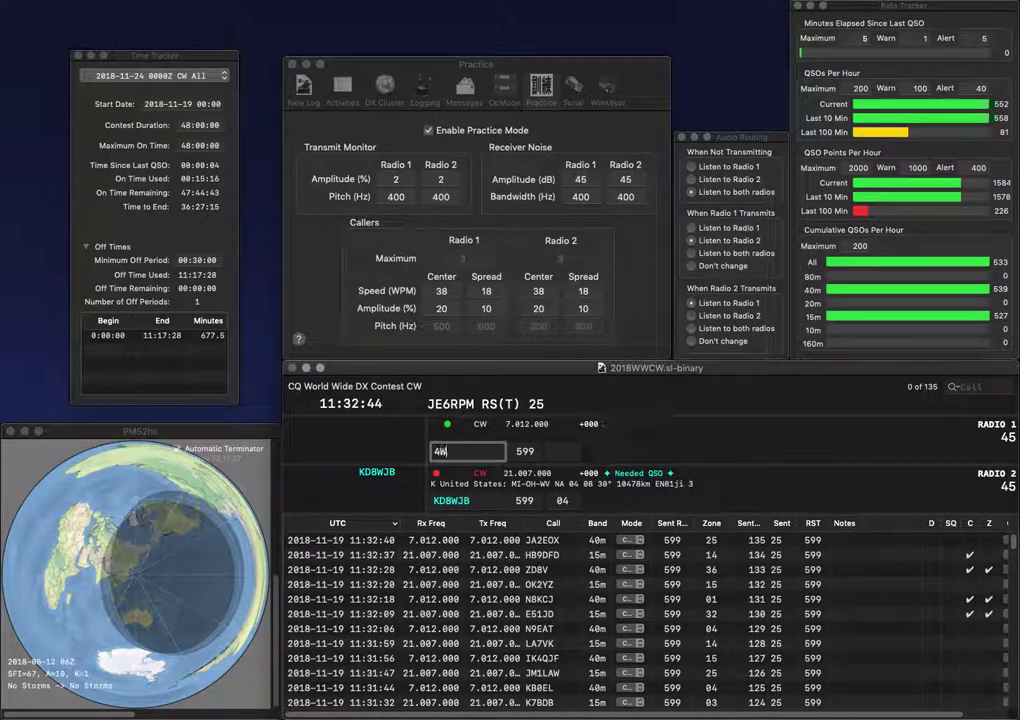
pyautogui.press('Return')
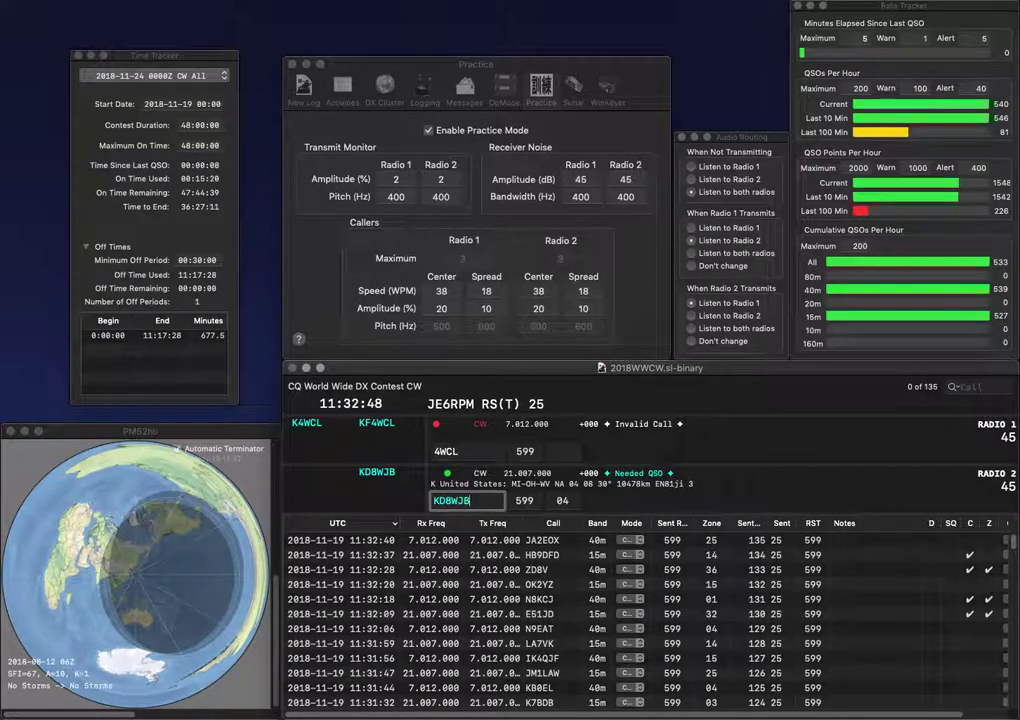
pyautogui.press('Return')
pyautogui.write('KF')
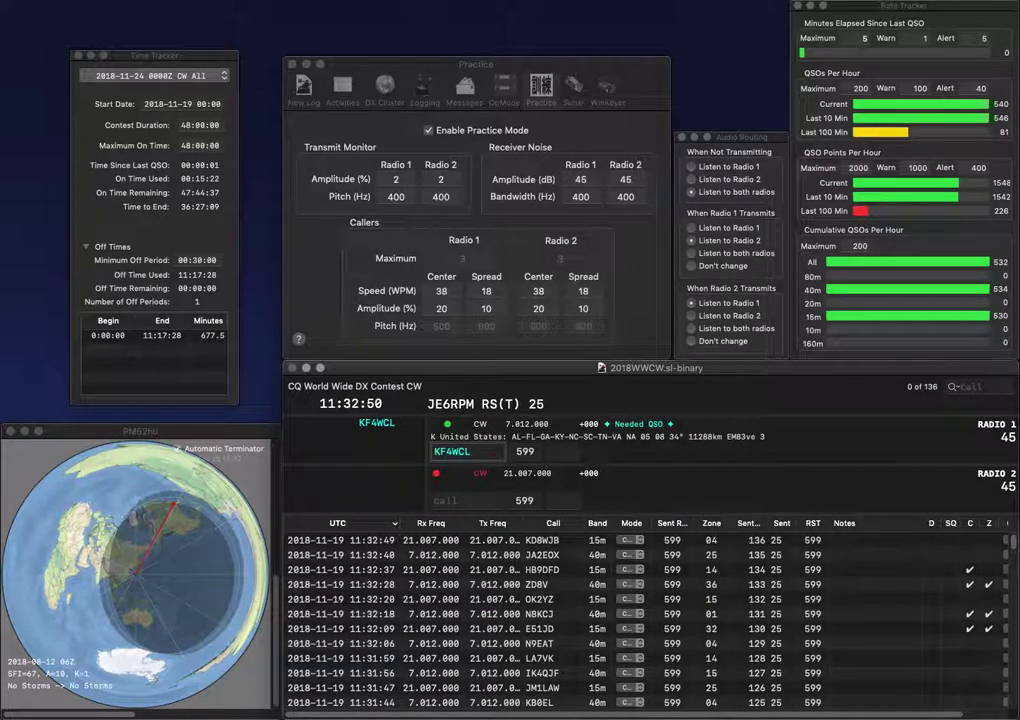
pyautogui.press('Return')
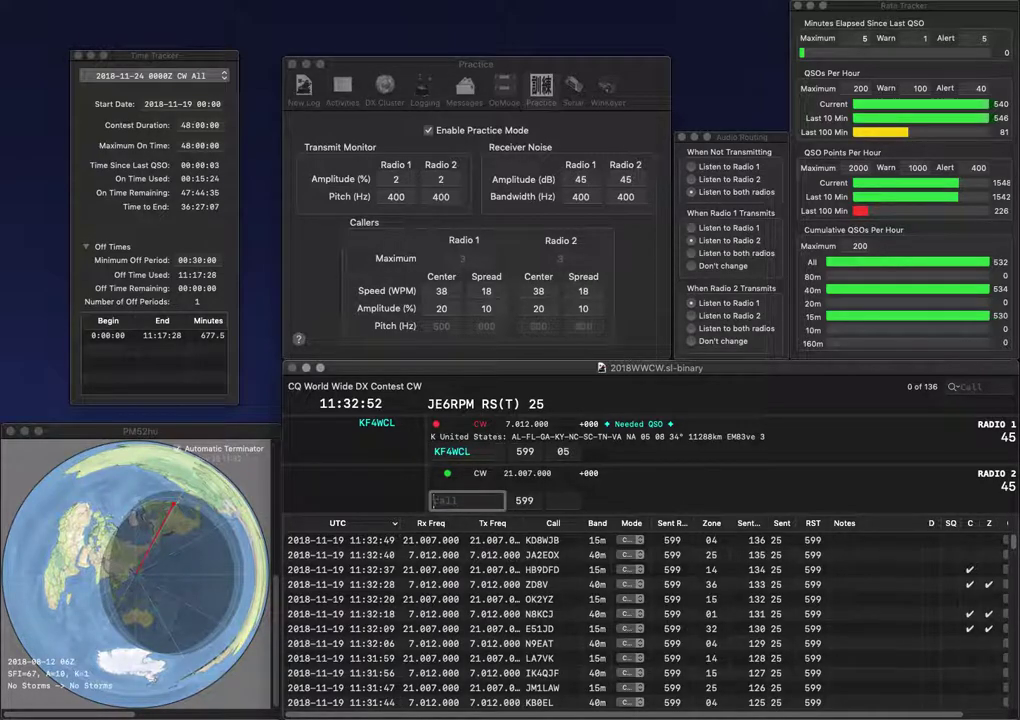
pyautogui.write('1MAR')
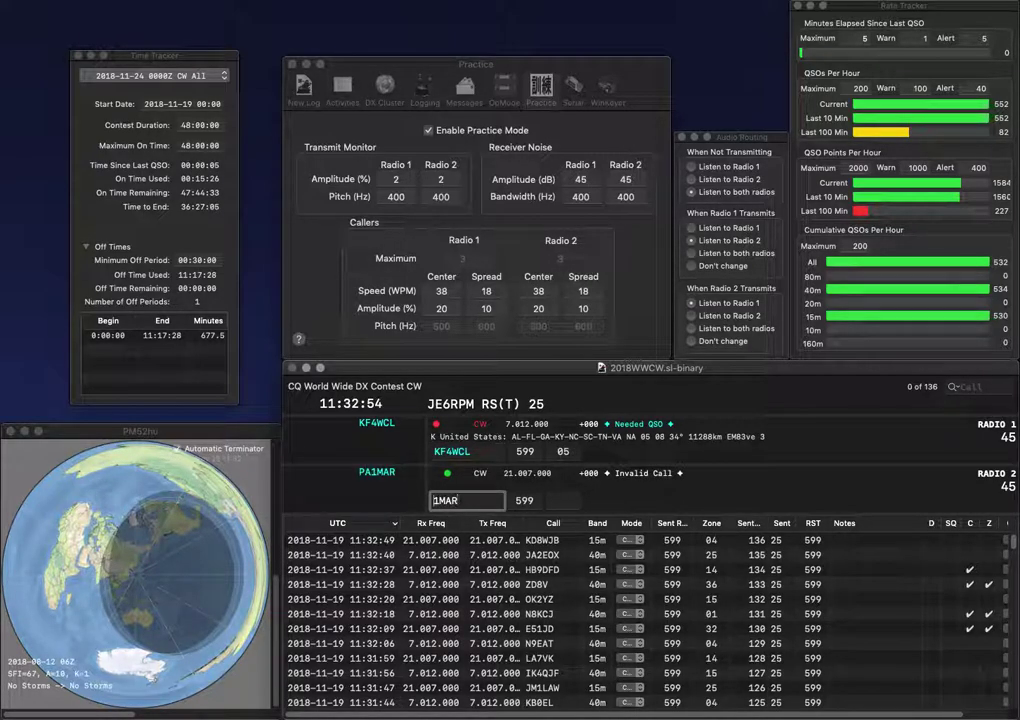
pyautogui.press('Home')
pyautogui.write('PA')
pyautogui.press('Return')
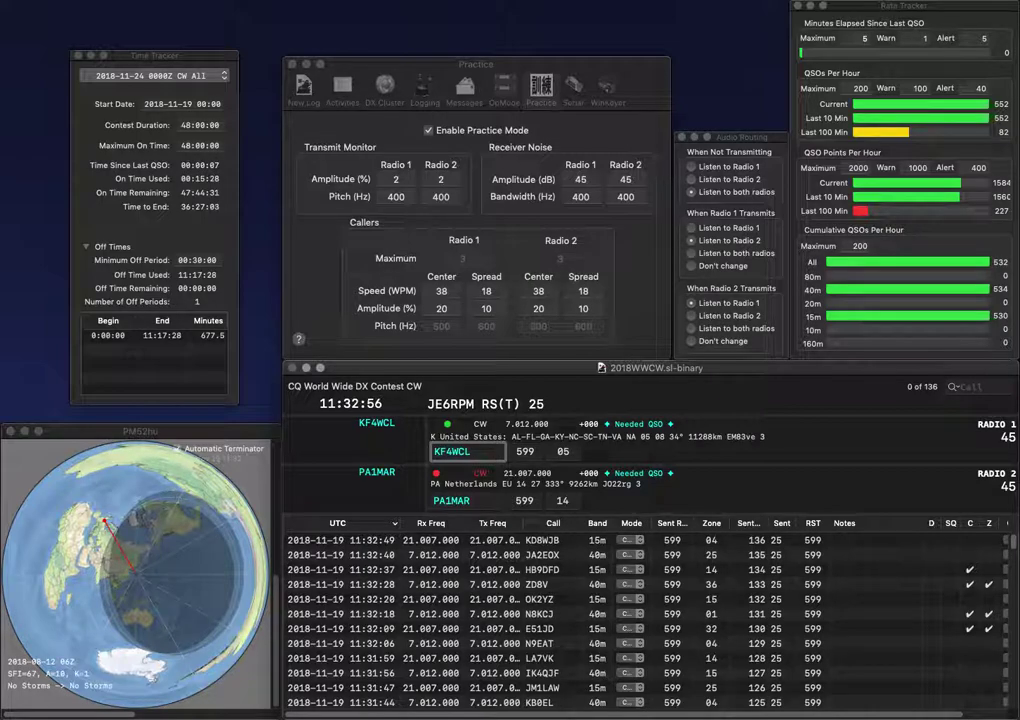
pyautogui.press('Down')
pyautogui.press('Return')
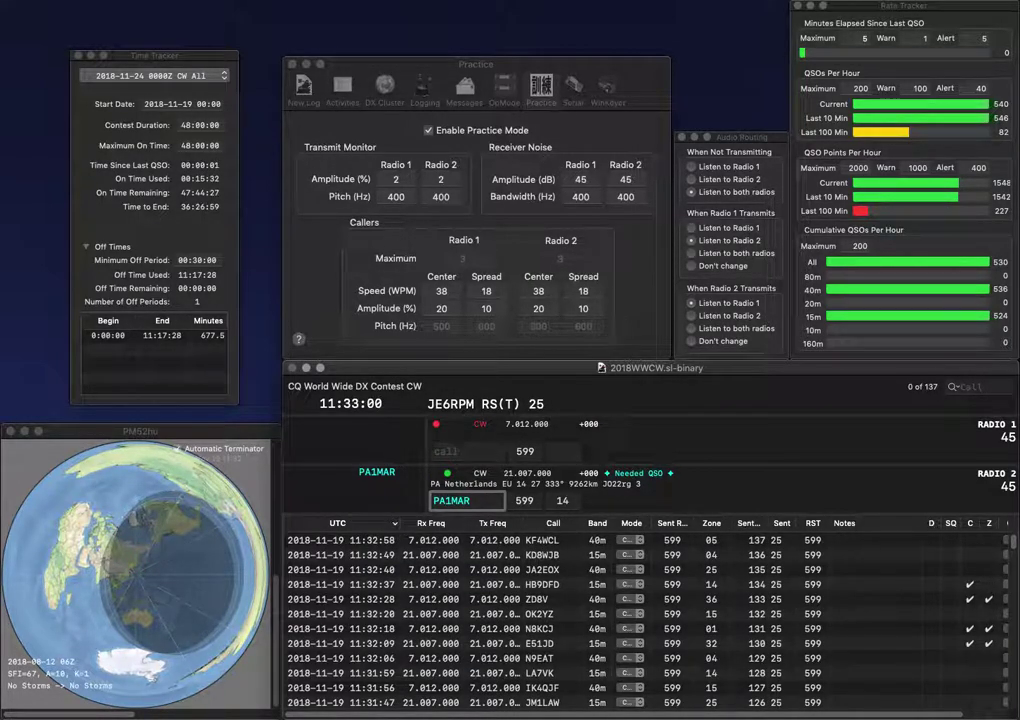
pyautogui.press('Return')
# Send the tentative call W4UFR on Radio 1 and enter the partial call X on Radio 2.
pyautogui.write('W4')
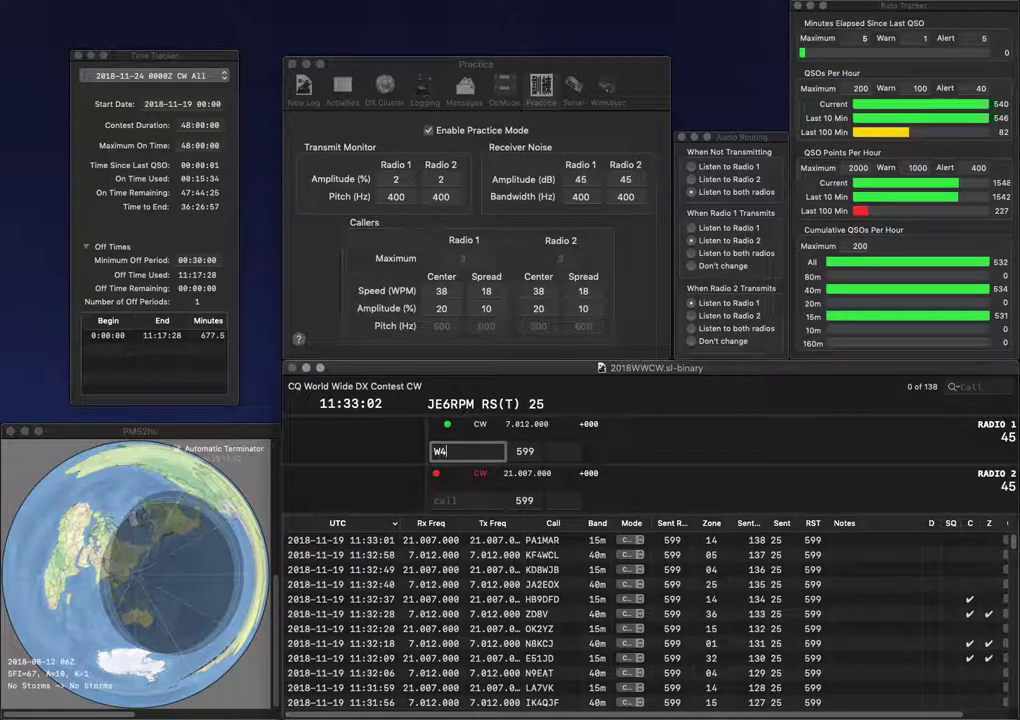
pyautogui.write('USF')
pyautogui.press('BackSpace')
pyautogui.press('BackSpace')
pyautogui.write('FH')
pyautogui.press('Return')
pyautogui.press('Tab')
pyautogui.write('X')
pyautogui.press('Tab')
pyautogui.press('Left')
pyautogui.press('Left')
pyautogui.press('Left')
pyautogui.press('Left')
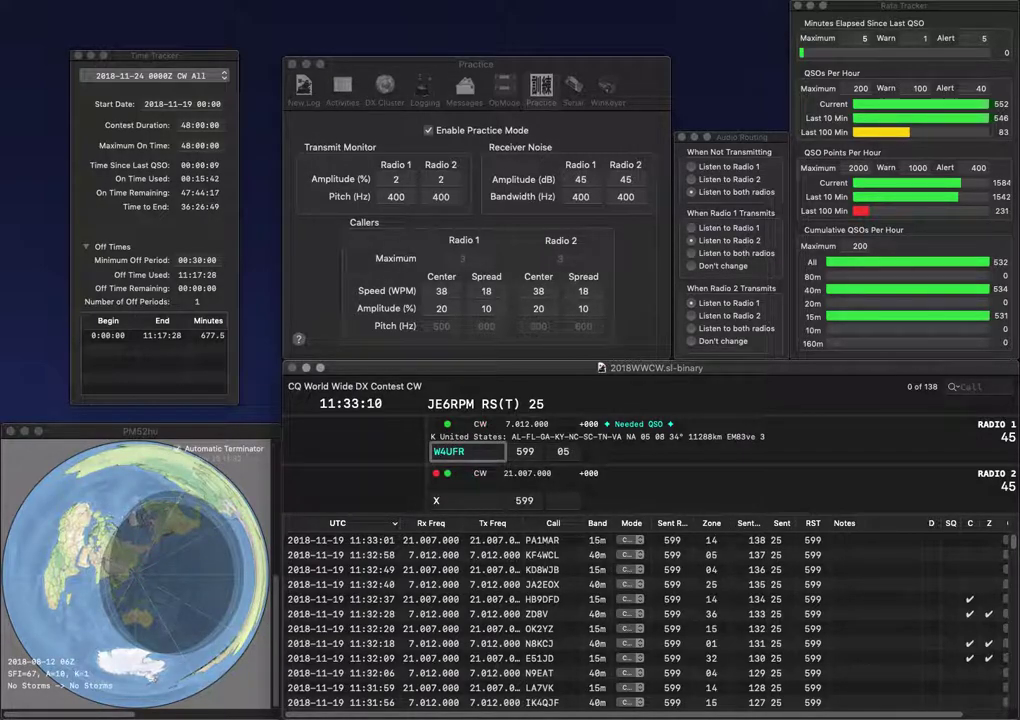
pyautogui.write('S')
pyautogui.press('Return')
pyautogui.press('Tab')
pyautogui.write('N')
pyautogui.press('Return')
pyautogui.press('Tab')
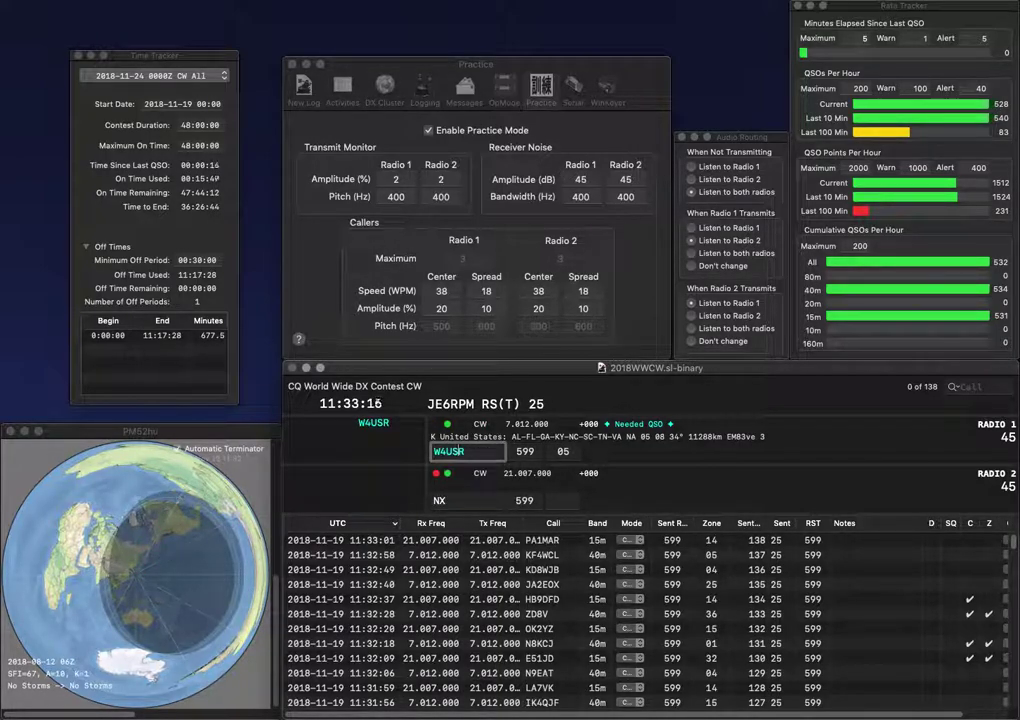
pyautogui.press('Tab')
pyautogui.write('8')
pyautogui.press('Tab')
pyautogui.click(463, 451)
pyautogui.press('BackSpace')
pyautogui.press('BackSpace')
pyautogui.write('H')
pyautogui.press('Return')
pyautogui.press('Tab')
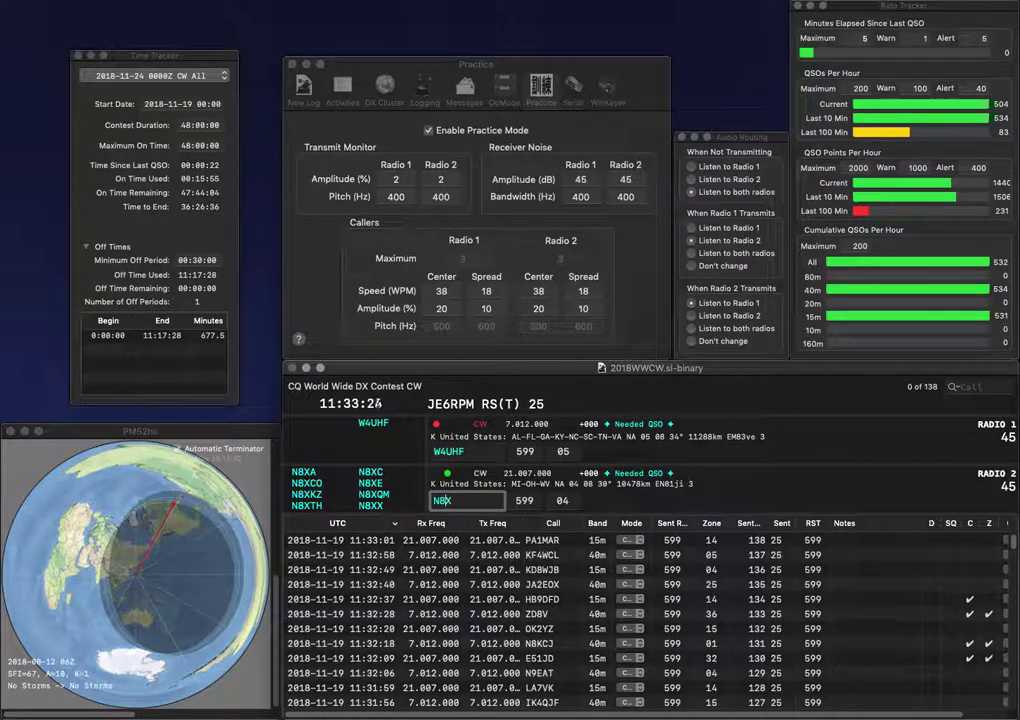
# Complete the Radio 2 call as N8DJX, and log W4UHF on Radio 1 and N8DJX on Radio 2.
pyautogui.write('DJ')
pyautogui.click(461, 451)
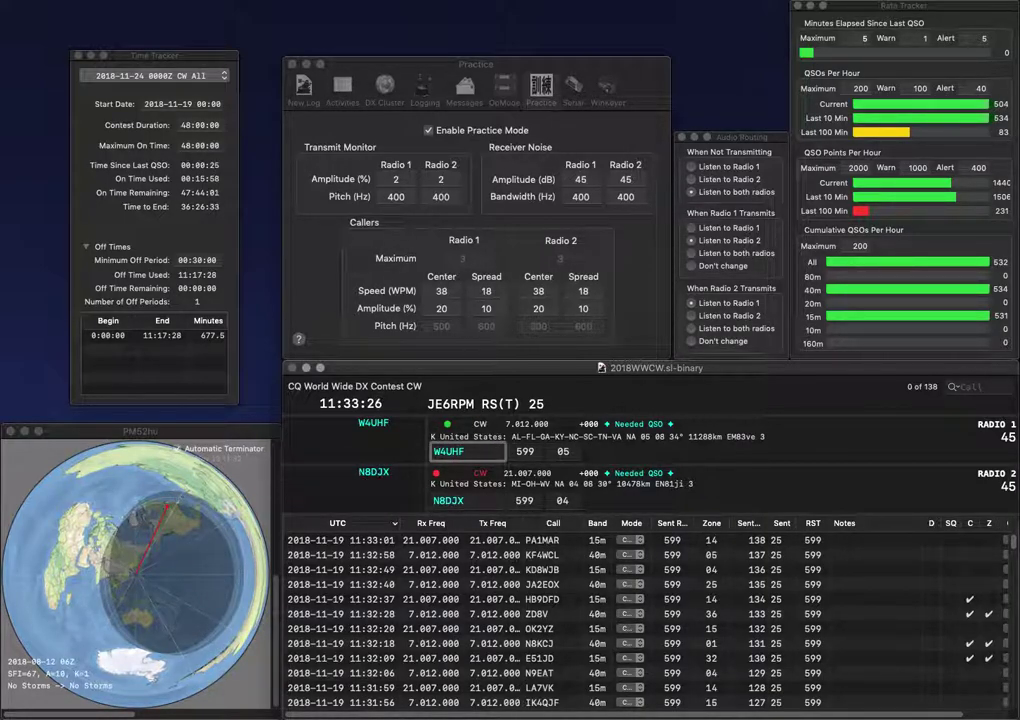
pyautogui.press('Return')
pyautogui.click(461, 500)
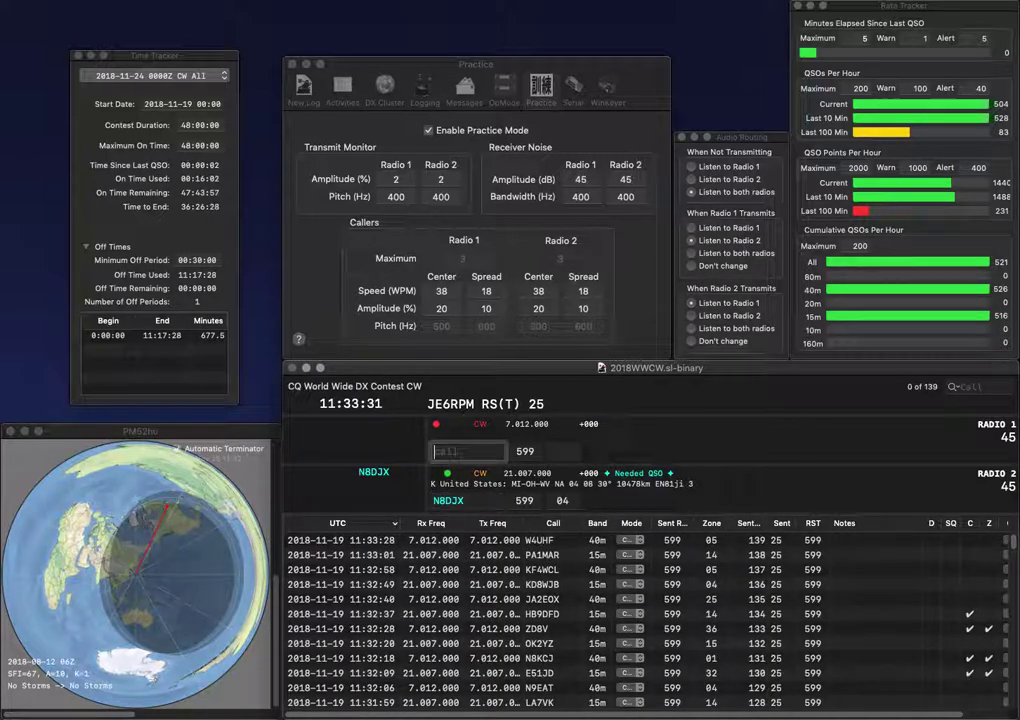
pyautogui.press('Return')
# Answer the callers with DG4WOM on Radio 1 and NN2NN on Radio 2.
pyautogui.write('DG4')
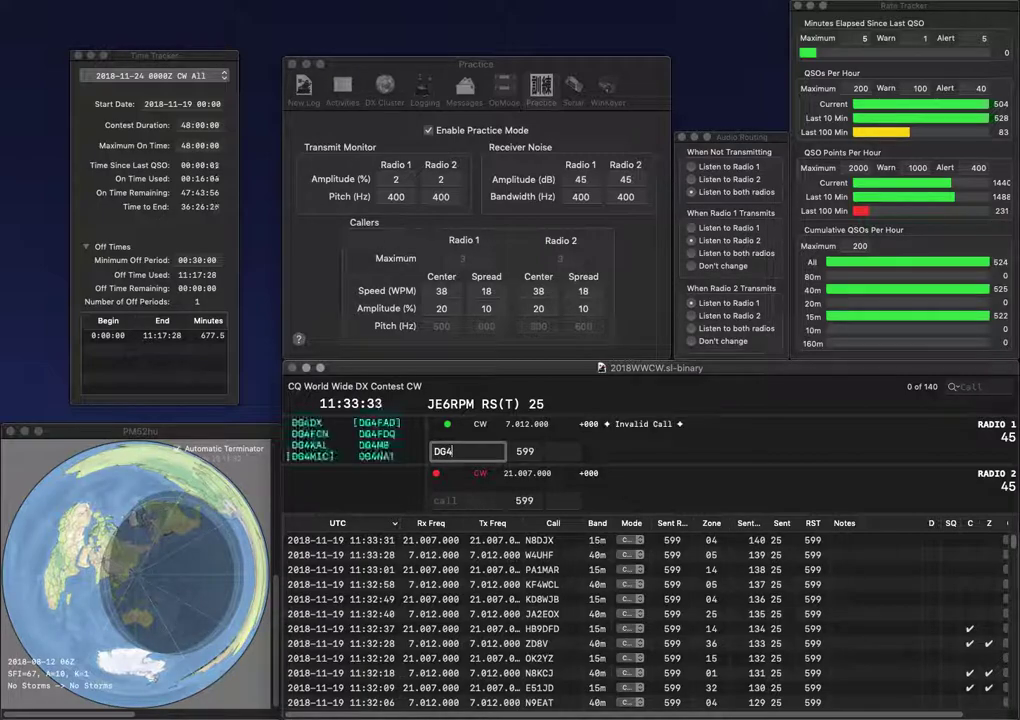
pyautogui.write('WOM')
pyautogui.press('Return')
pyautogui.write('NN2NN')
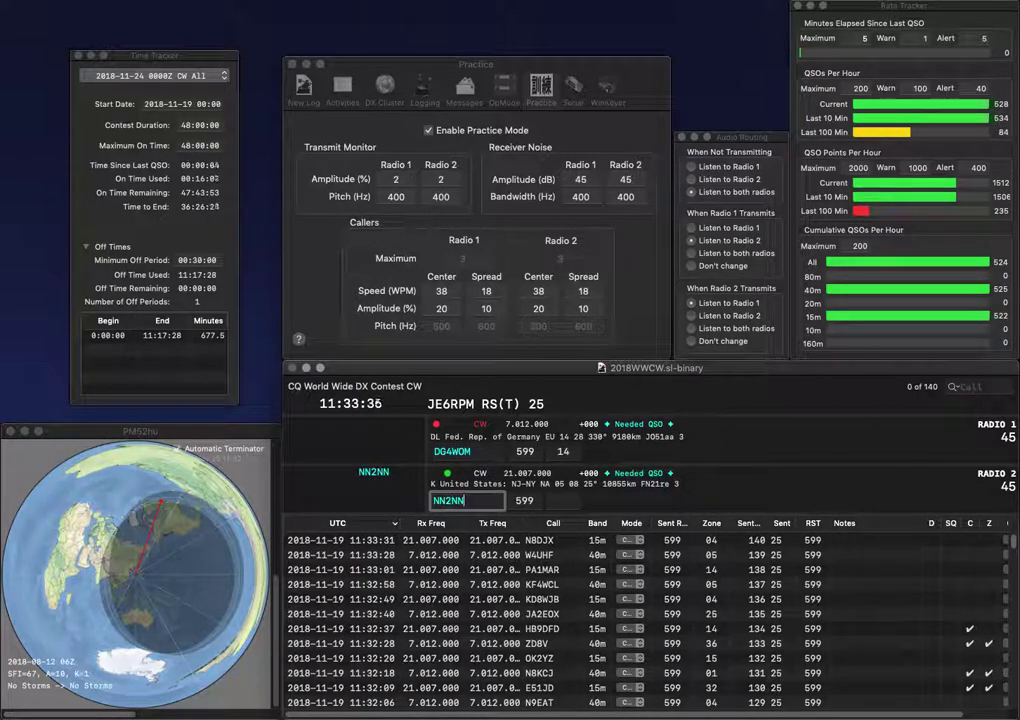
pyautogui.press('Return')
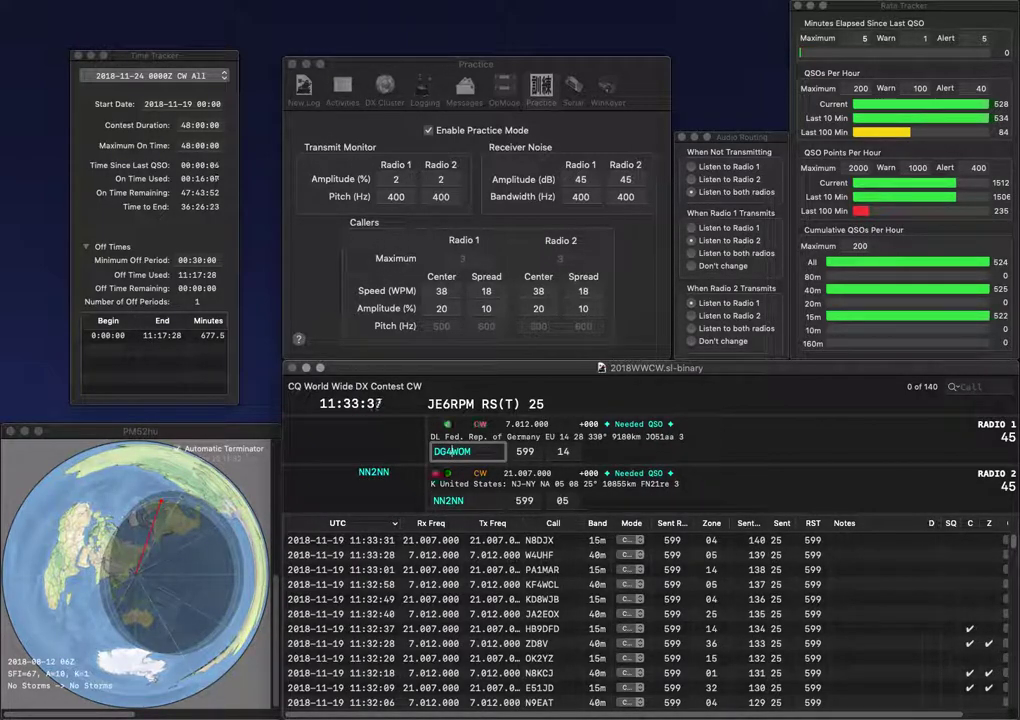
pyautogui.write('B')
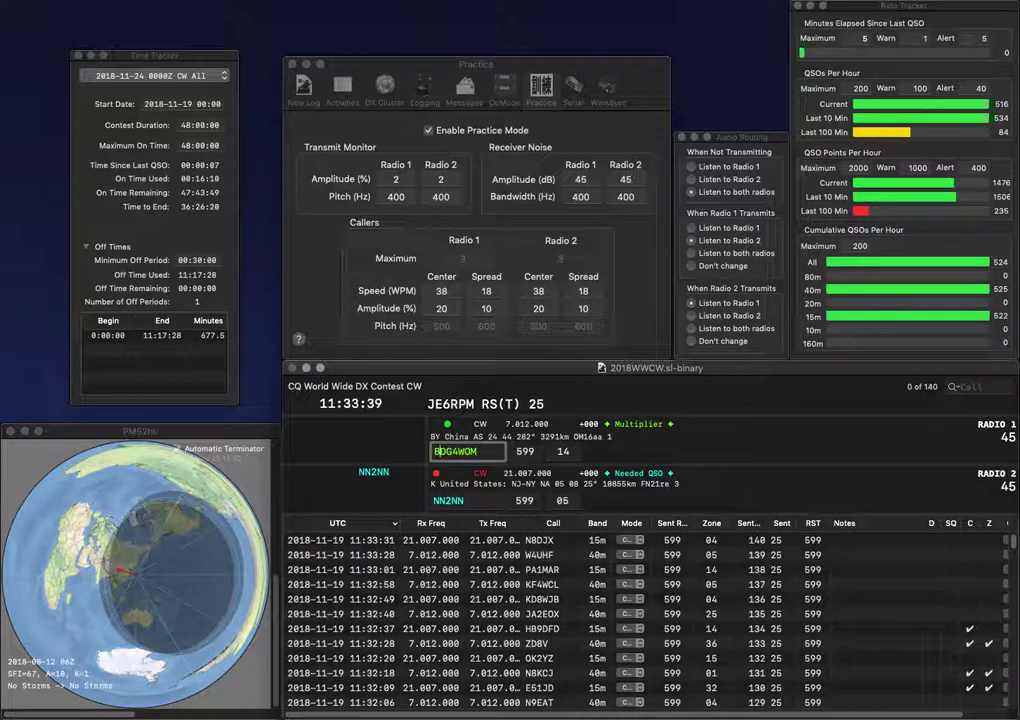
pyautogui.press('Delete')
pyautogui.press('Return')
pyautogui.press('Return')
pyautogui.press('Tab')
pyautogui.write('25')
pyautogui.press('BackSpace')
pyautogui.press('BackSpace')
pyautogui.write('4')
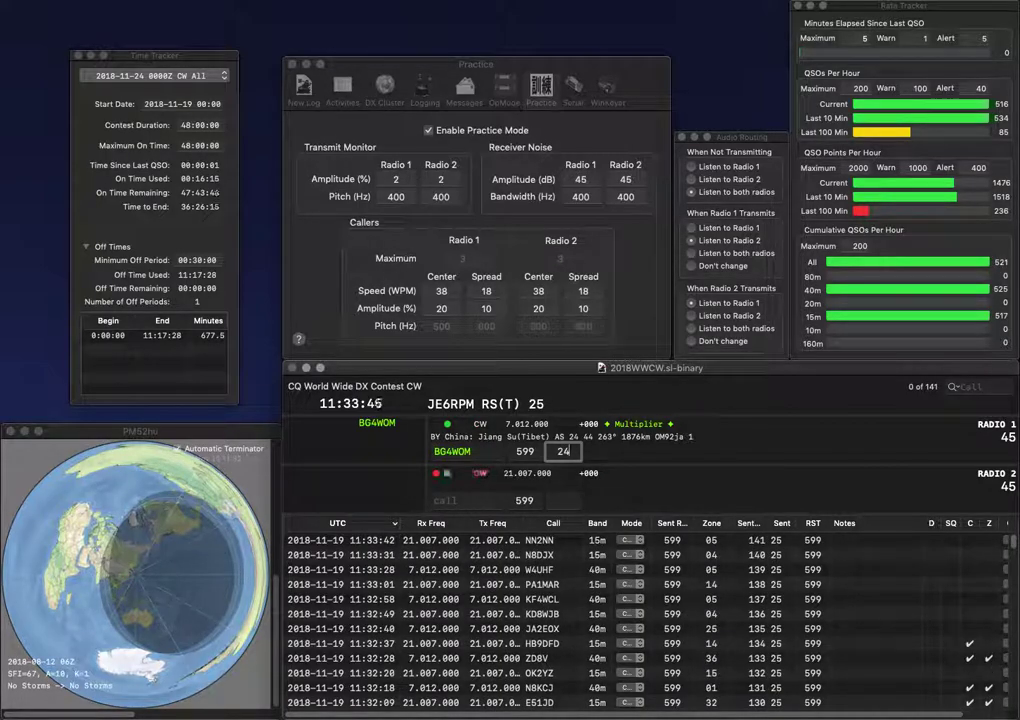
pyautogui.press('Return')
pyautogui.write('AA5TL')
pyautogui.press('Return')
pyautogui.write('DL5HF')
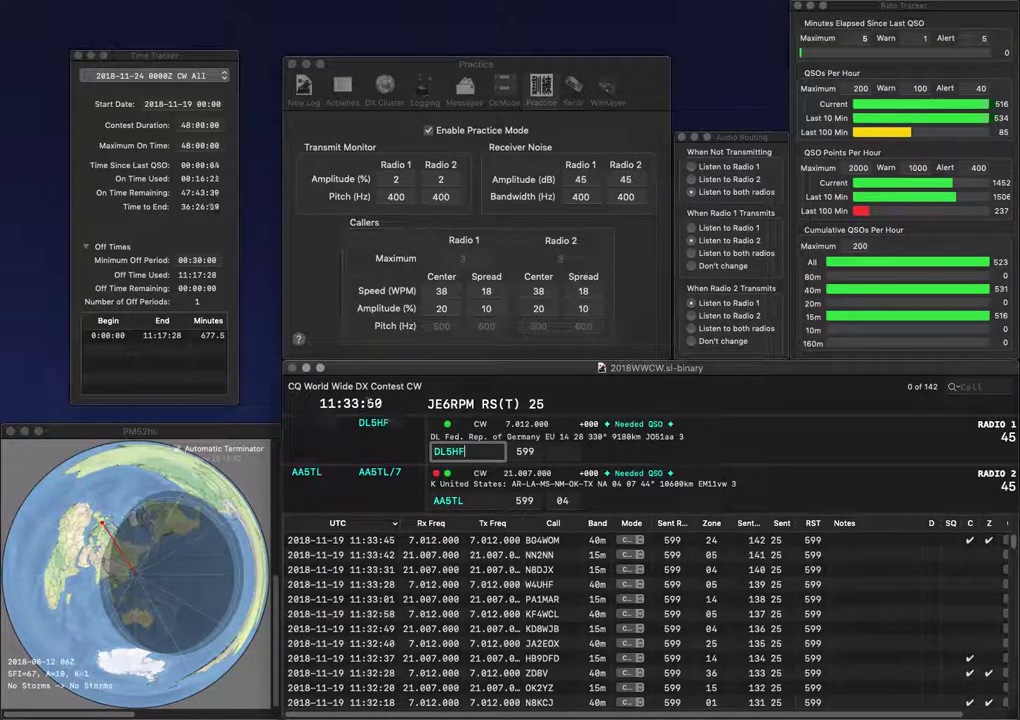
pyautogui.press('Return')
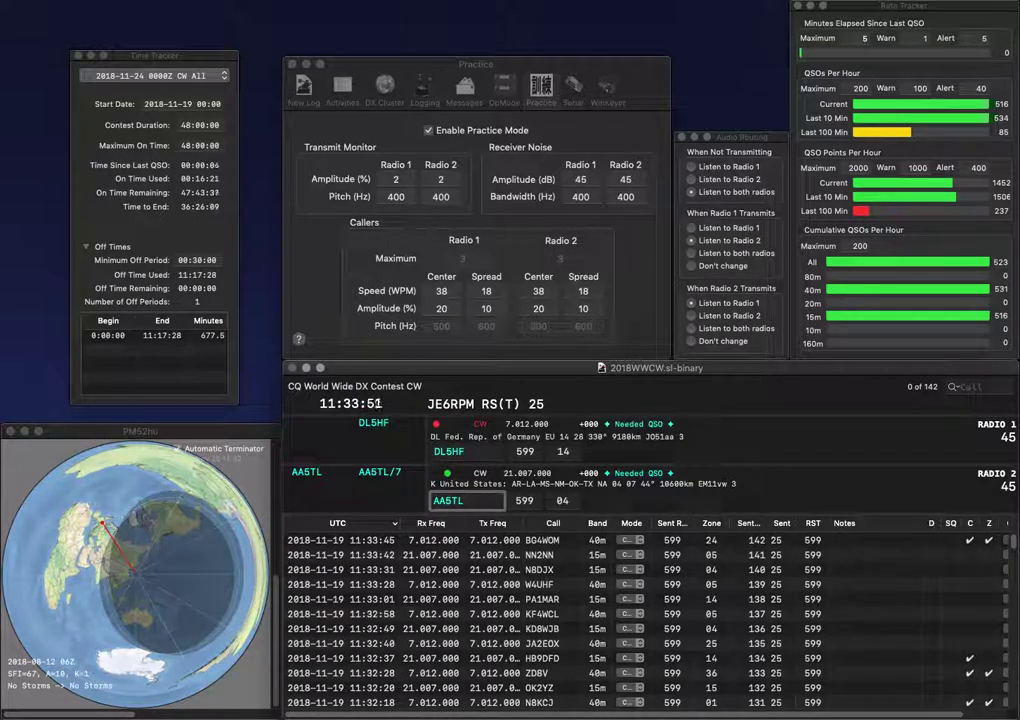
pyautogui.press('Return')
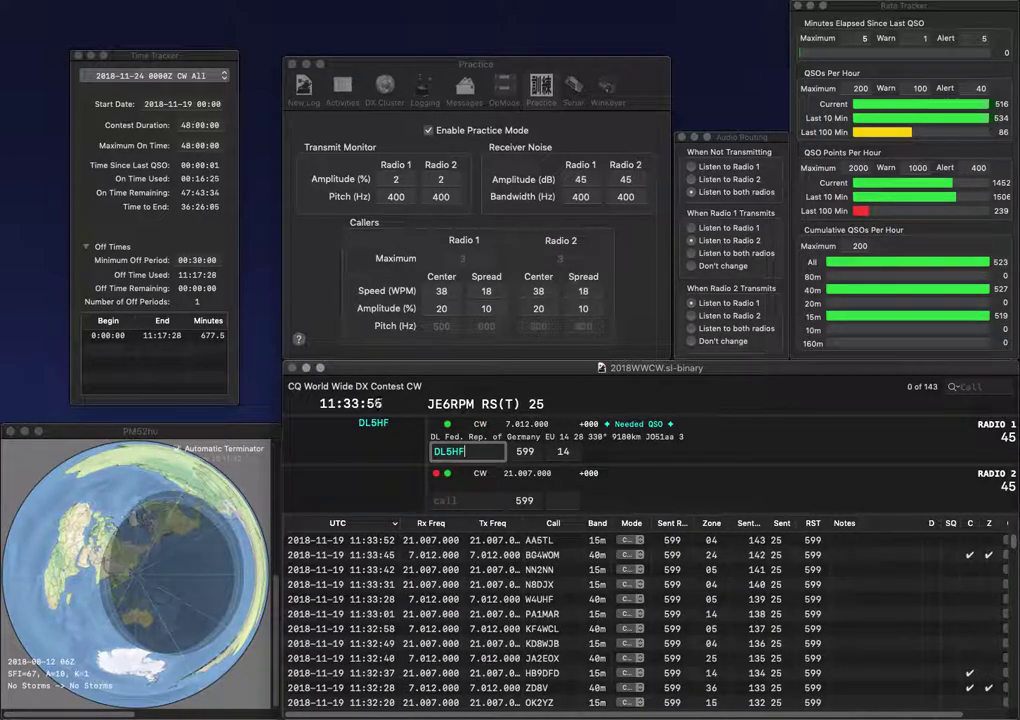
pyautogui.press('Return')
pyautogui.write('W9')
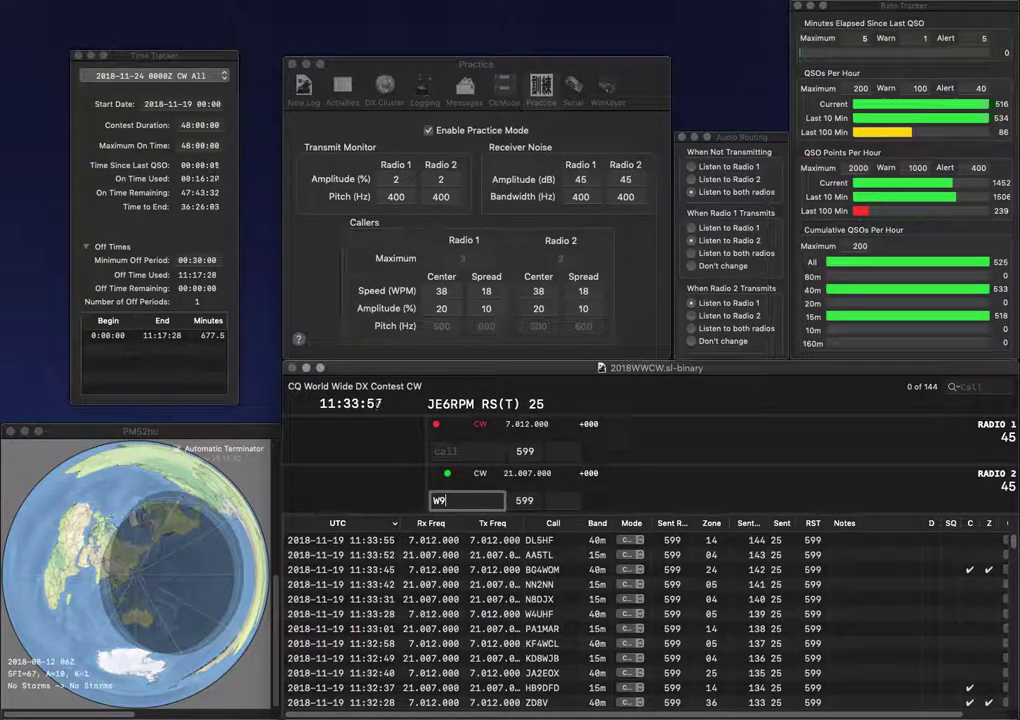
pyautogui.write('CQG')
pyautogui.press('Return')
# Answer the caller N5LB on Radio 1, and log W9CQG on Radio 2 and N5LB on Radio 1.
pyautogui.write('N5LB')
pyautogui.press('Return')
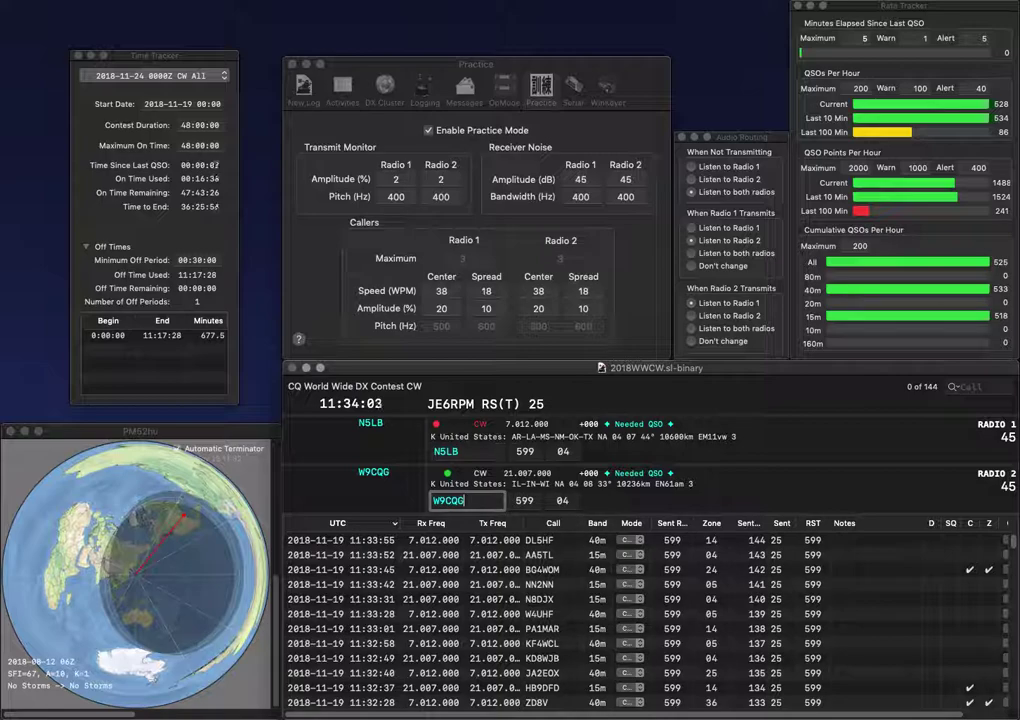
pyautogui.press('Return')
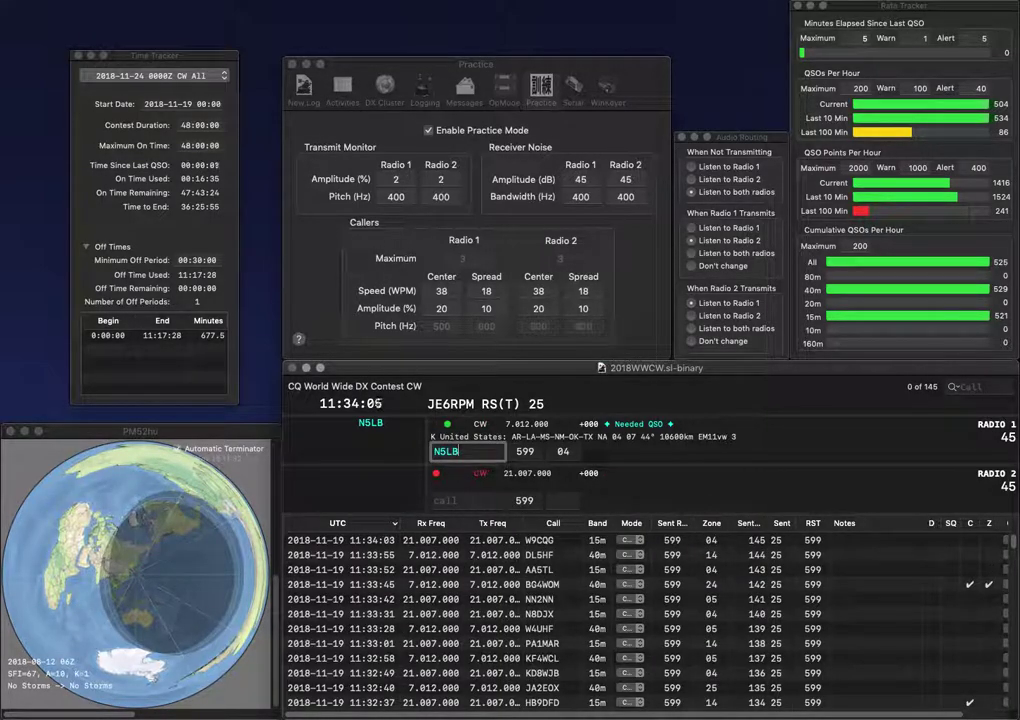
pyautogui.press('Return')
# Work and log G4MEM on Radio 2, and answer the Radio 1 caller as DG7BO.
pyautogui.write('G4MEM')
pyautogui.press('Return')
pyautogui.write('DG7DO')
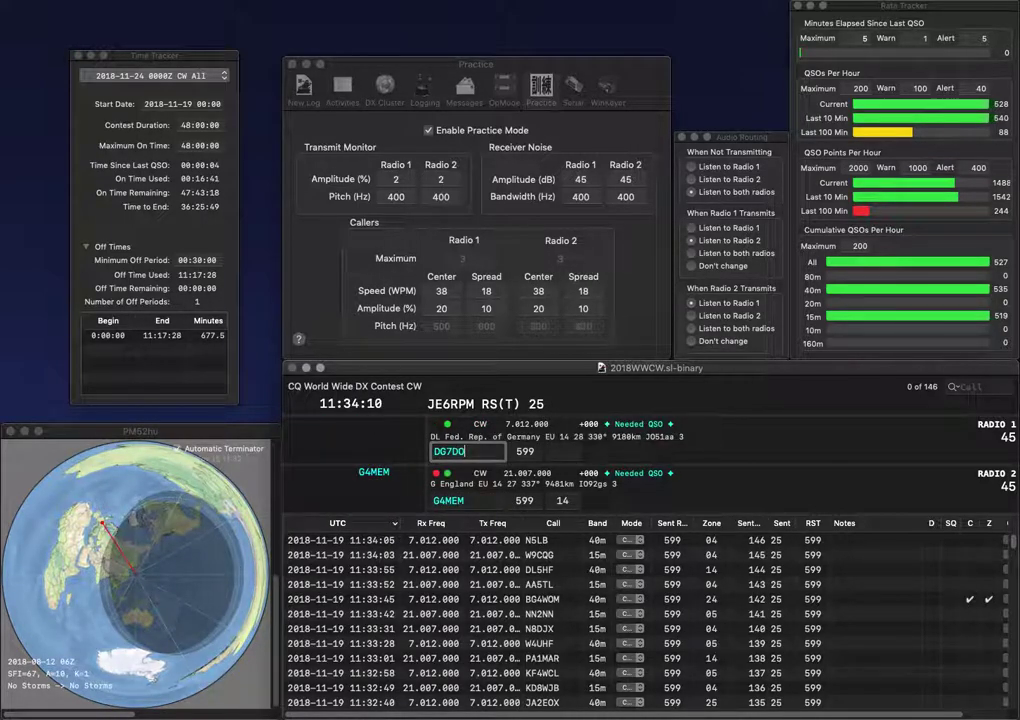
pyautogui.press('BackSpace')
pyautogui.press('BackSpace')
pyautogui.write('BO')
pyautogui.press('Return')
pyautogui.press('Return')
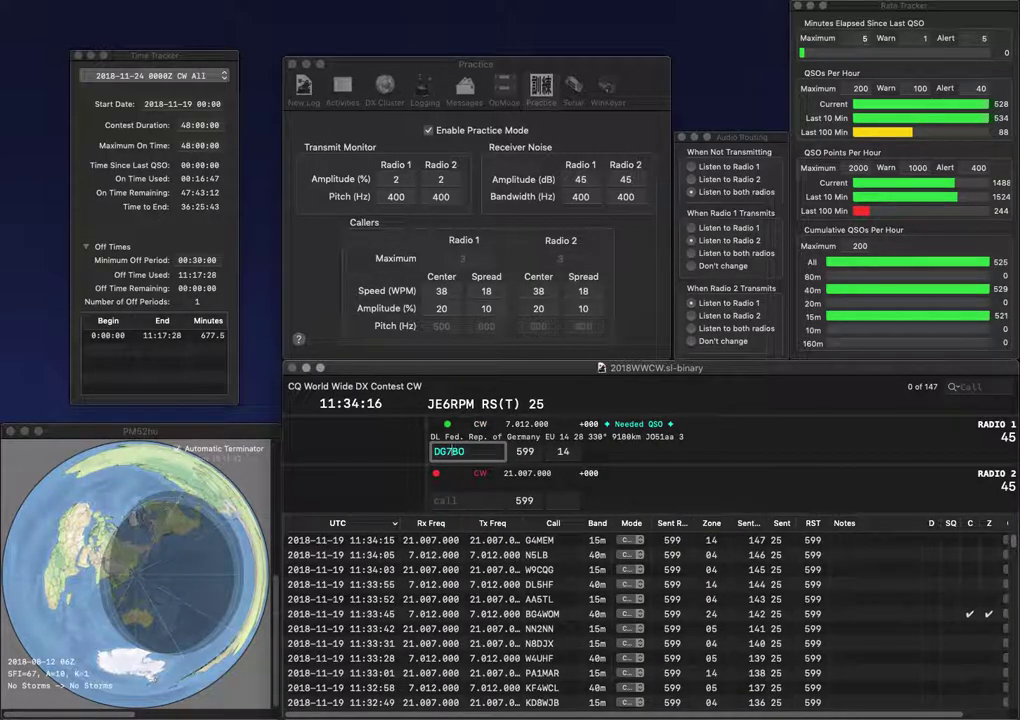
pyautogui.press('BackSpace')
pyautogui.press('BackSpace')
pyautogui.write('D')
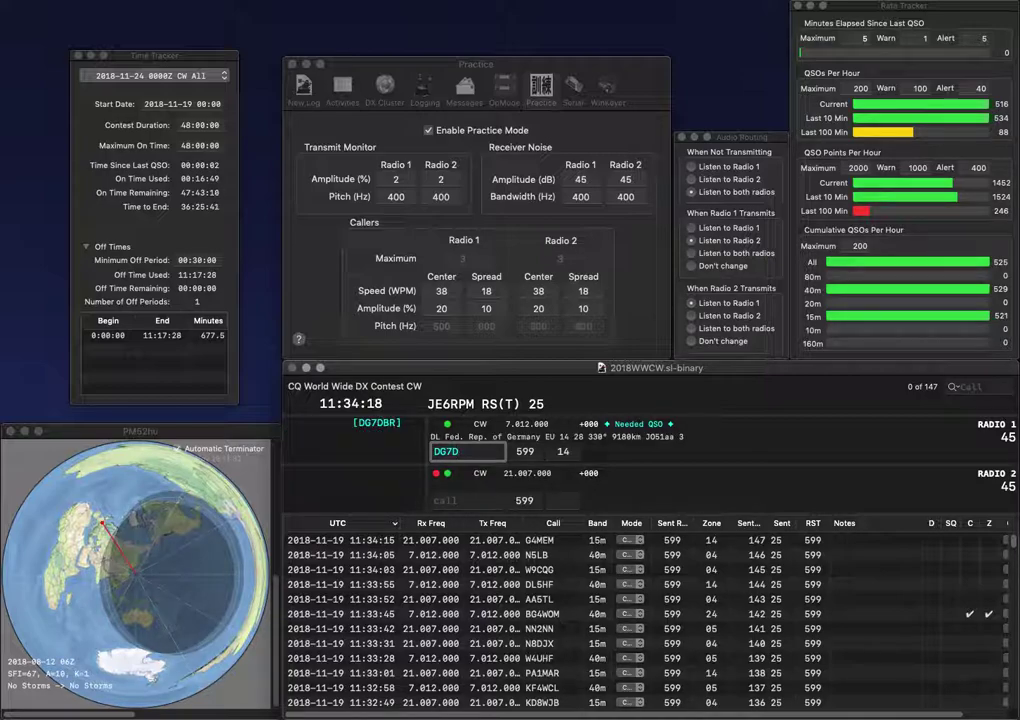
pyautogui.write('OB')
pyautogui.press('Home')
pyautogui.press('Delete')
pyautogui.write('B')
pyautogui.press('Return')
pyautogui.press('Return')
pyautogui.press('Return')
pyautogui.write('K')
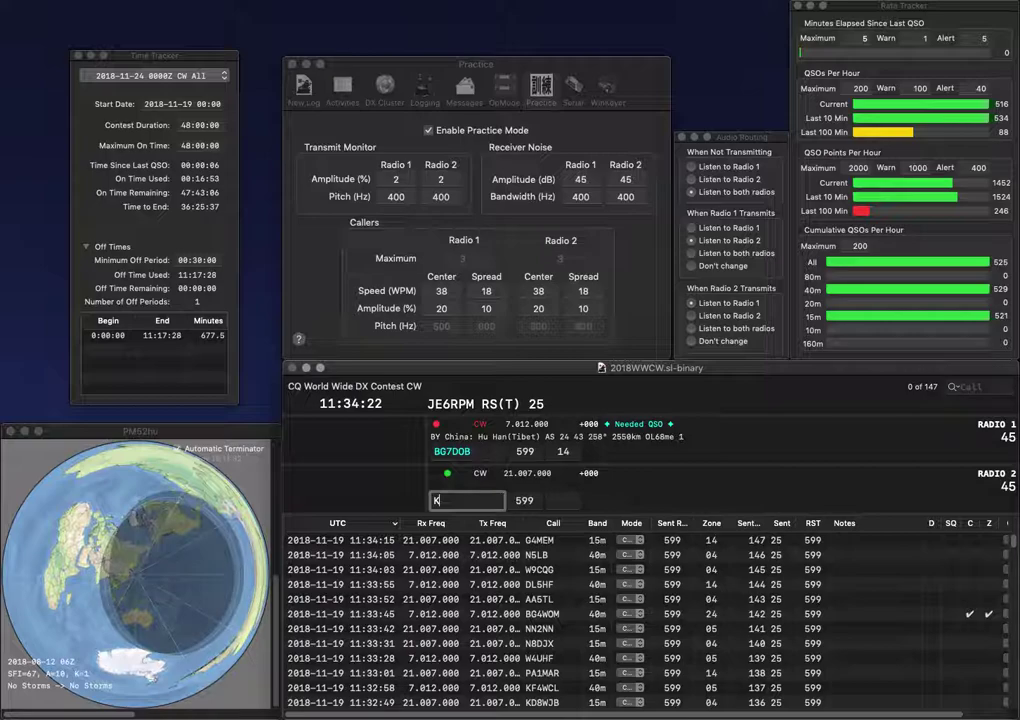
pyautogui.write('4ACL')
pyautogui.press('Delete')
pyautogui.press('Return')
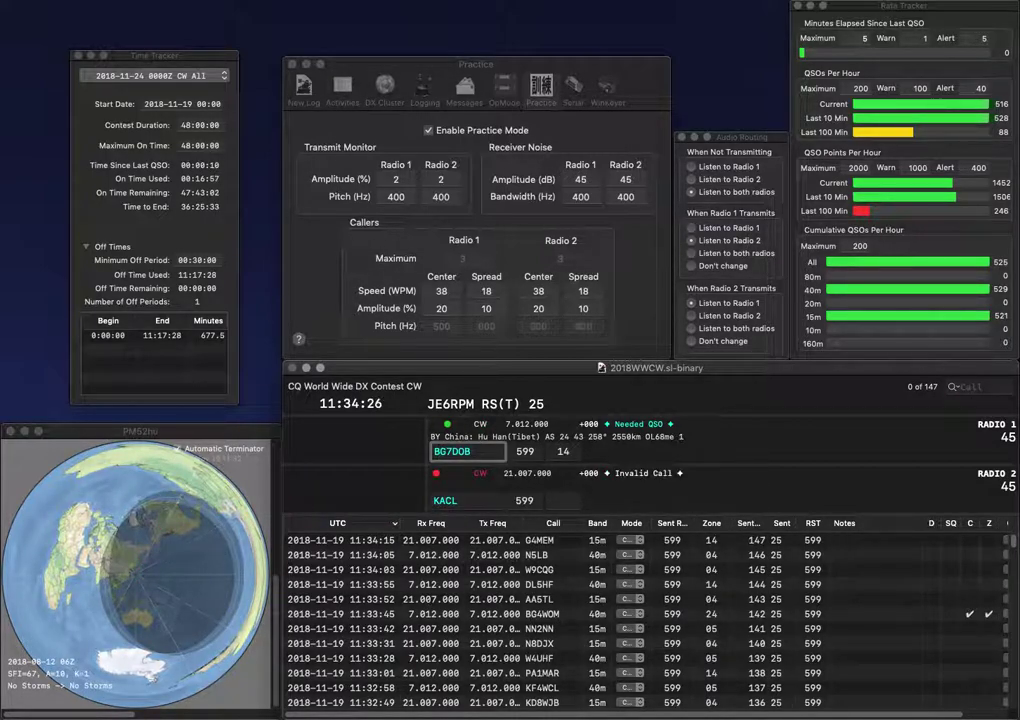
pyautogui.press('BackSpace')
pyautogui.write('D')
pyautogui.press('Return')
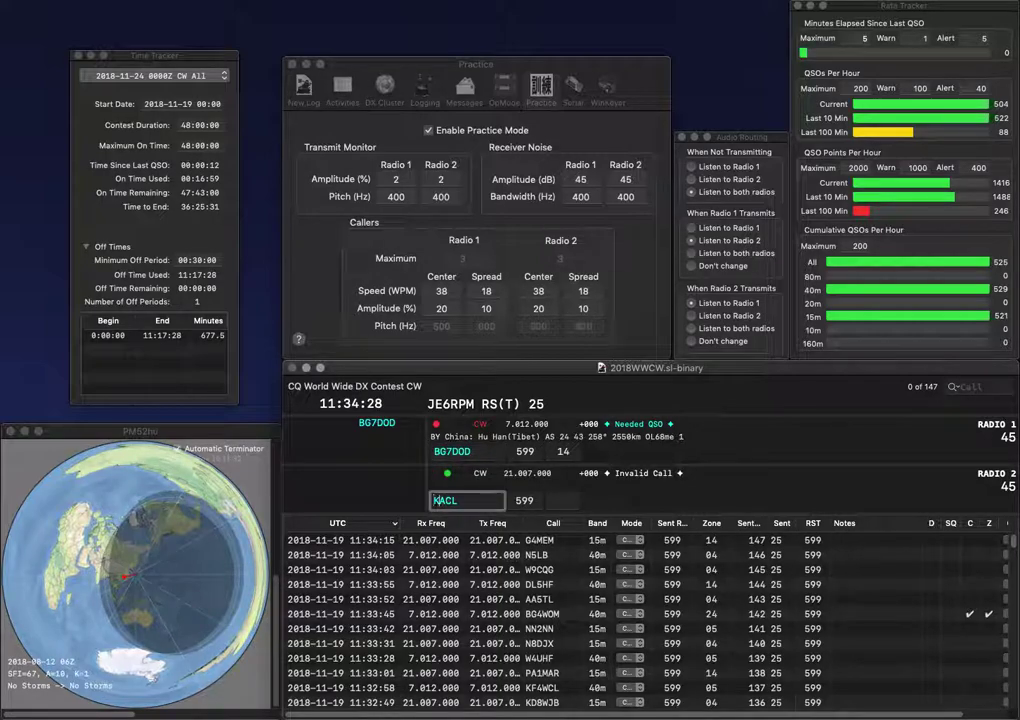
pyautogui.write('5')
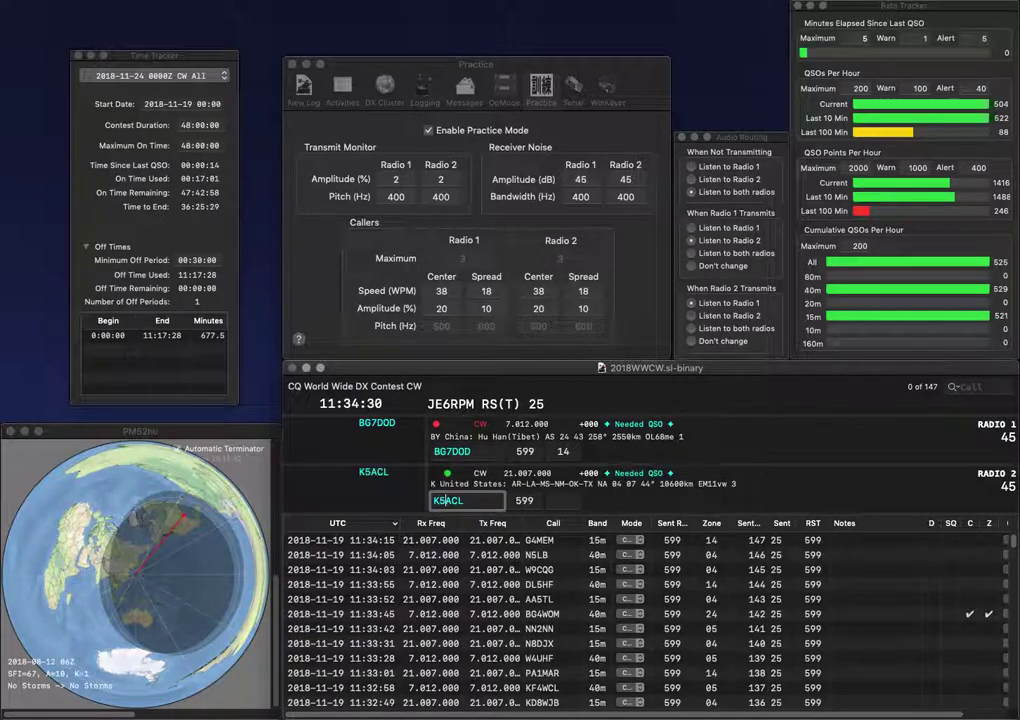
pyautogui.press('Return')
pyautogui.press('Return')
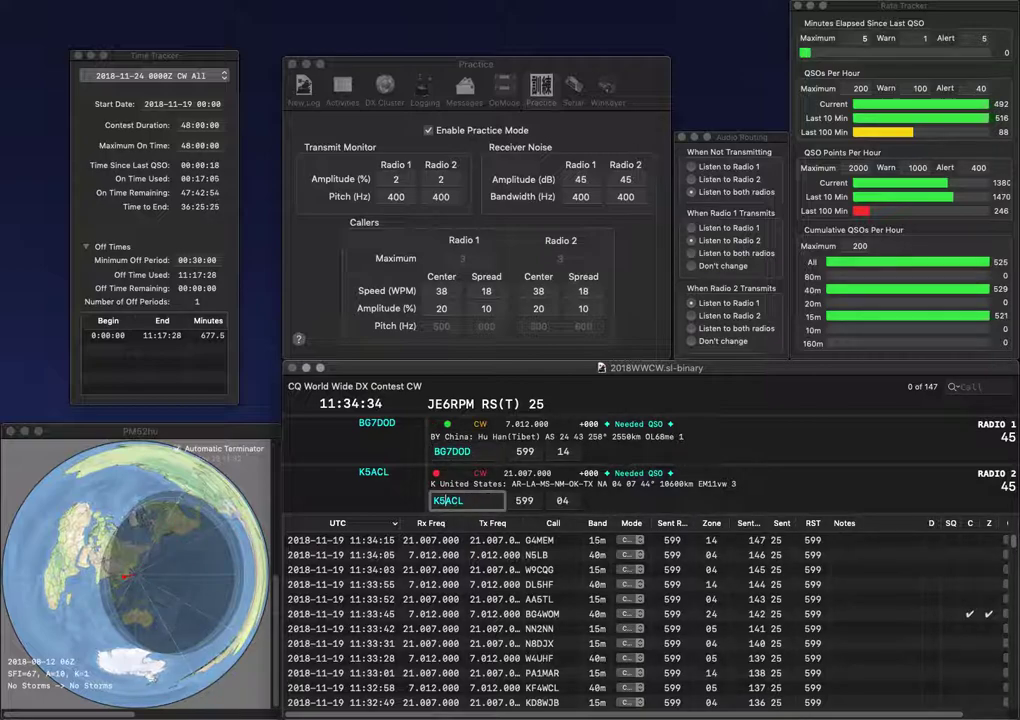
pyautogui.press('Return')
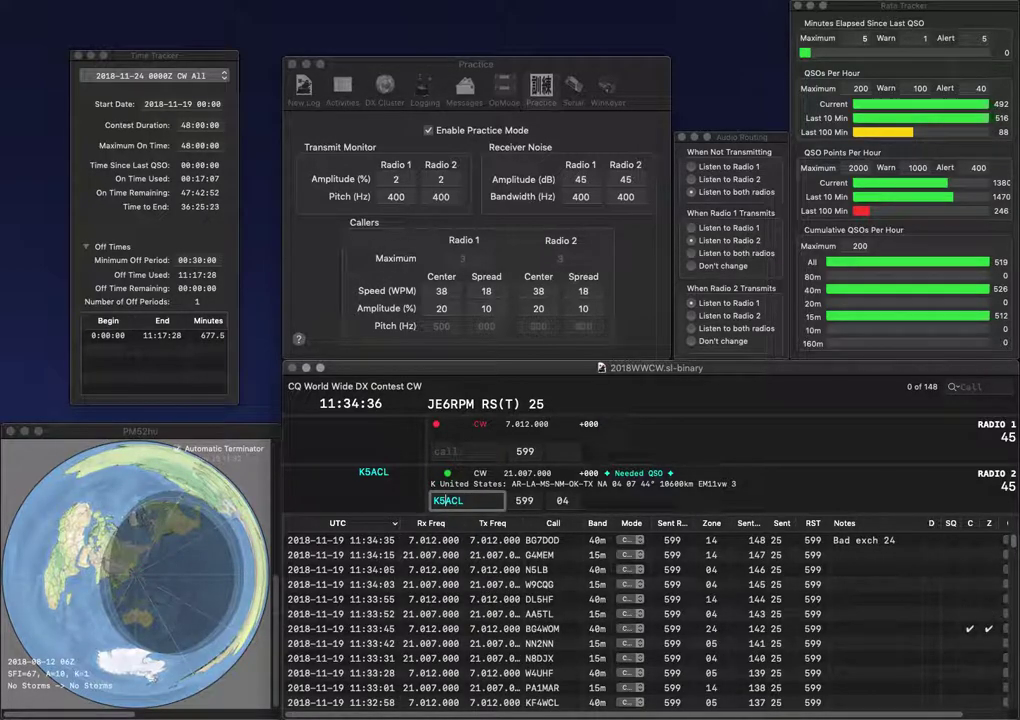
pyautogui.press('Return')
pyautogui.write('OH1MA')
pyautogui.press('Return')
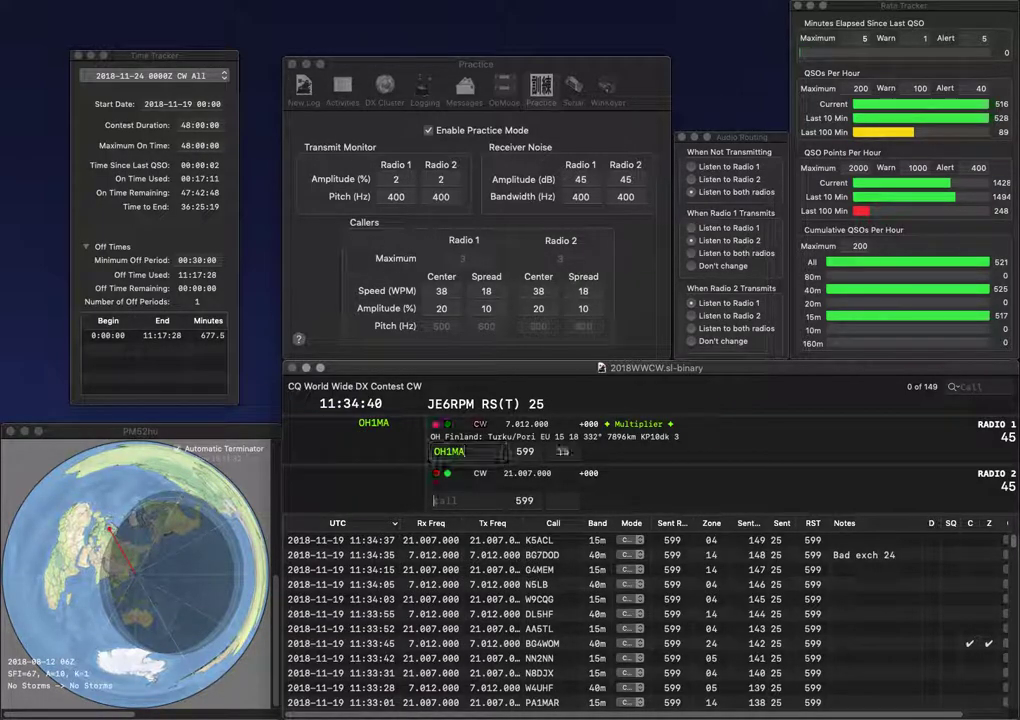
pyautogui.write('OA4DX')
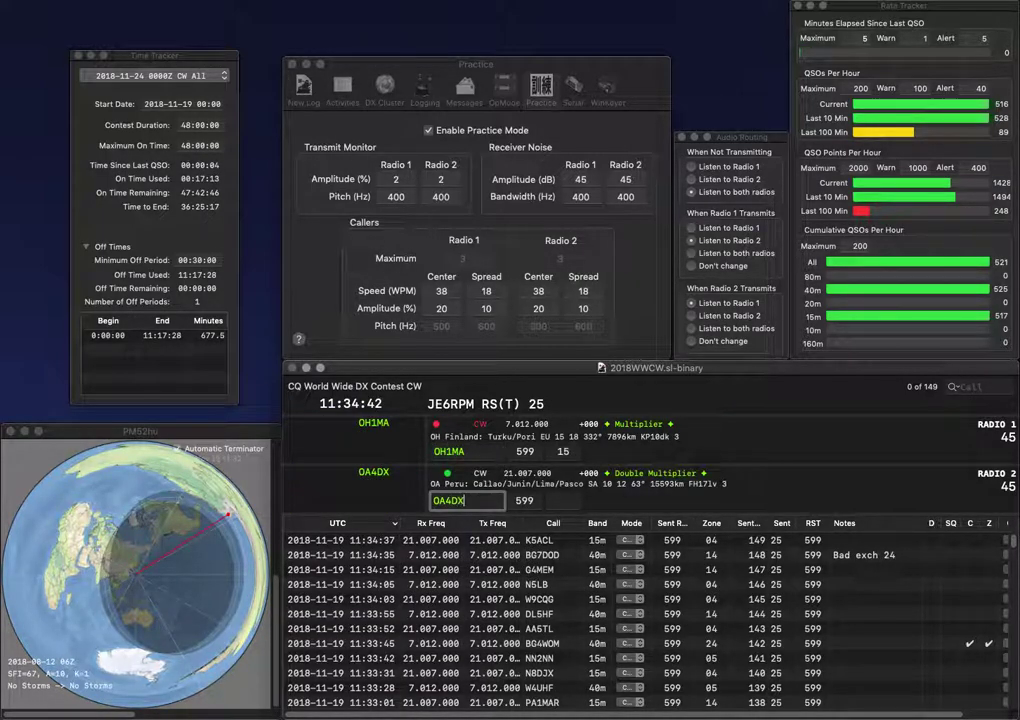
pyautogui.press('Return')
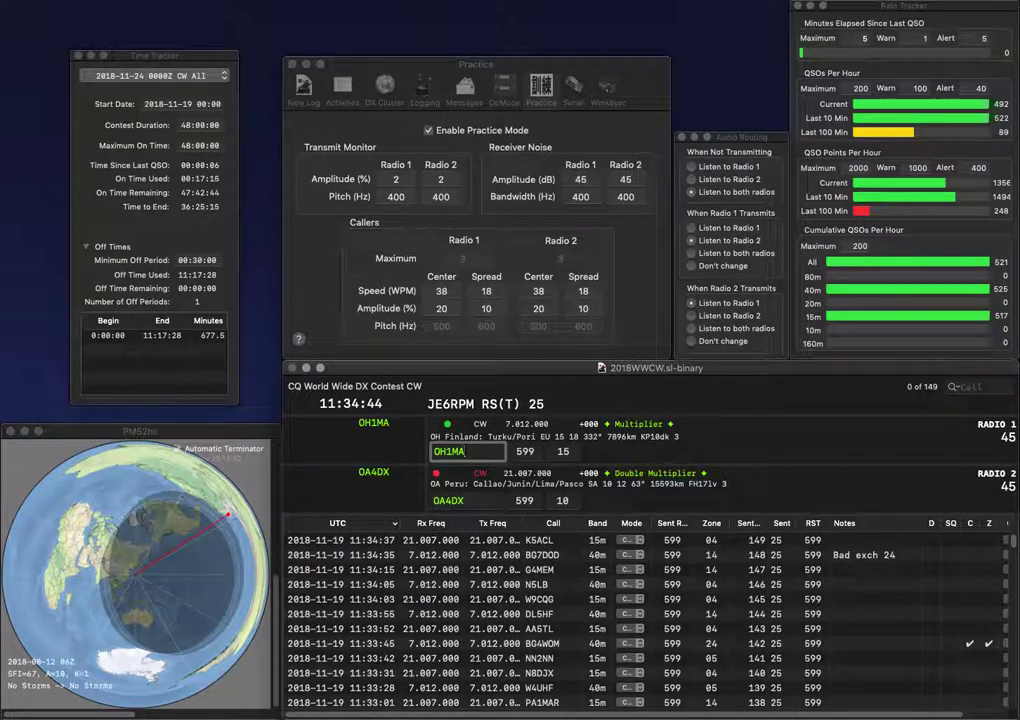
pyautogui.press('Return')
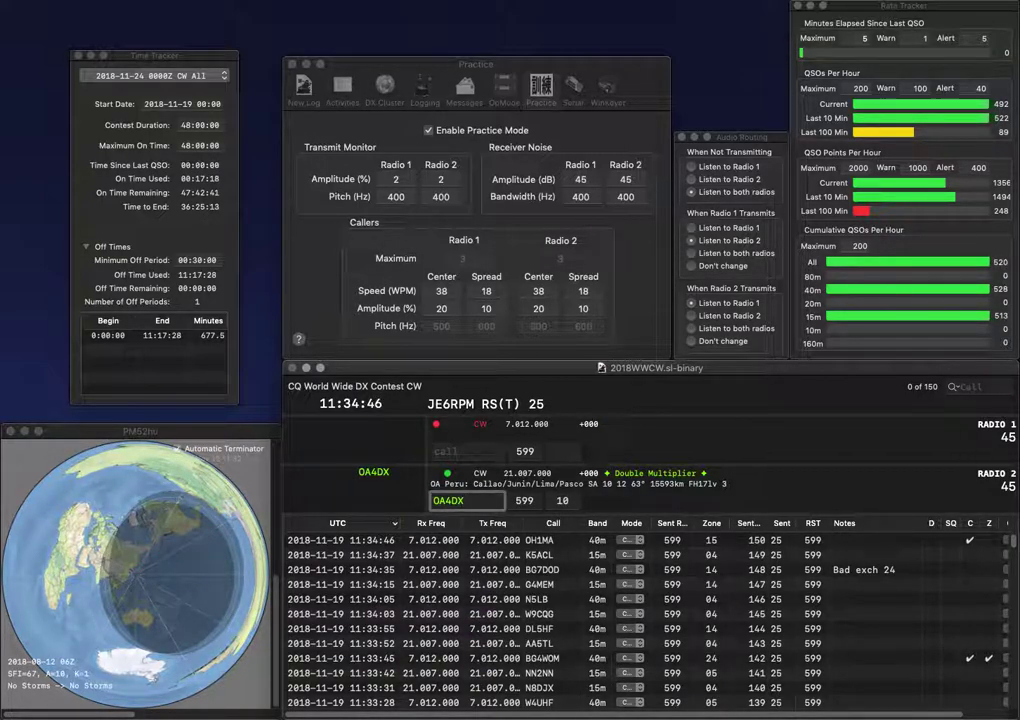
pyautogui.press('Return')
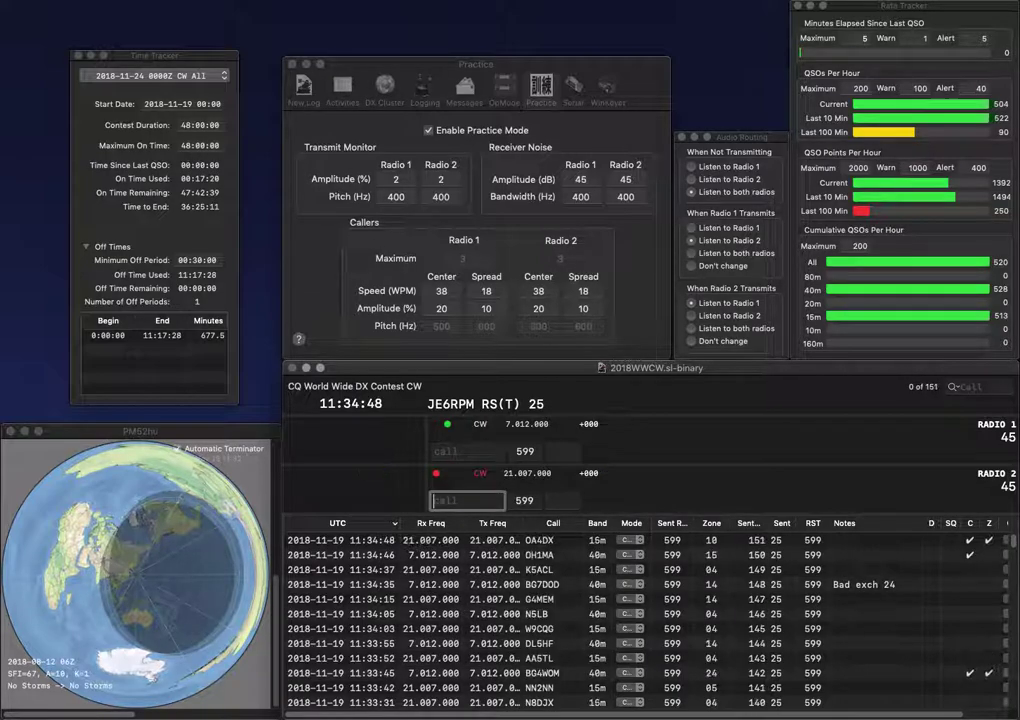
pyautogui.write('W5BA')
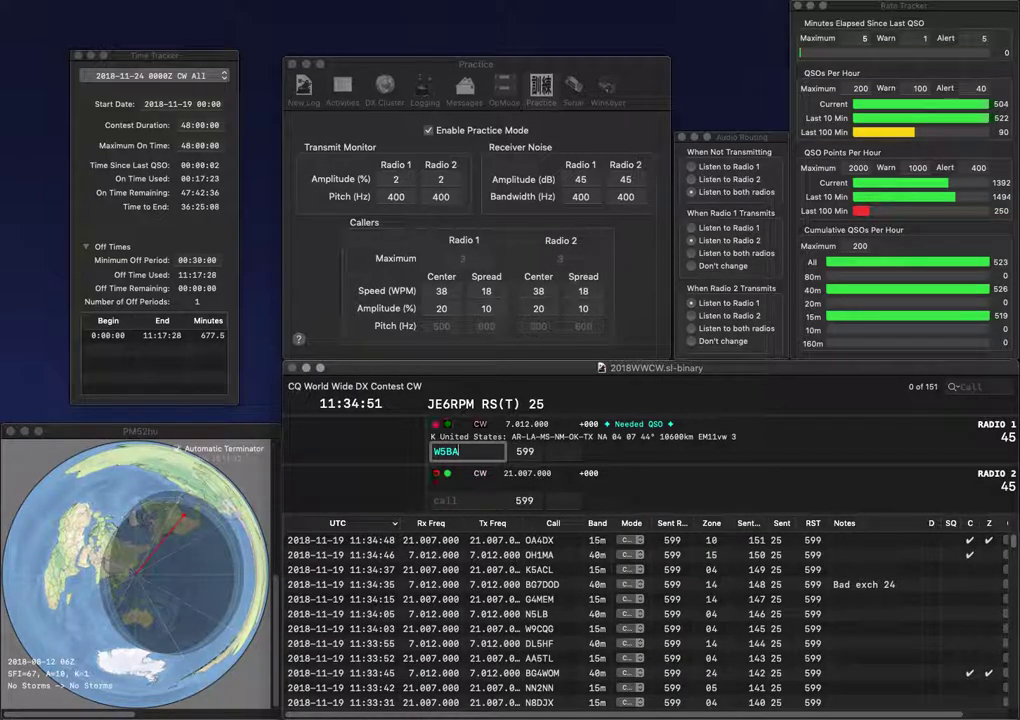
pyautogui.press('Return')
pyautogui.write('DL')
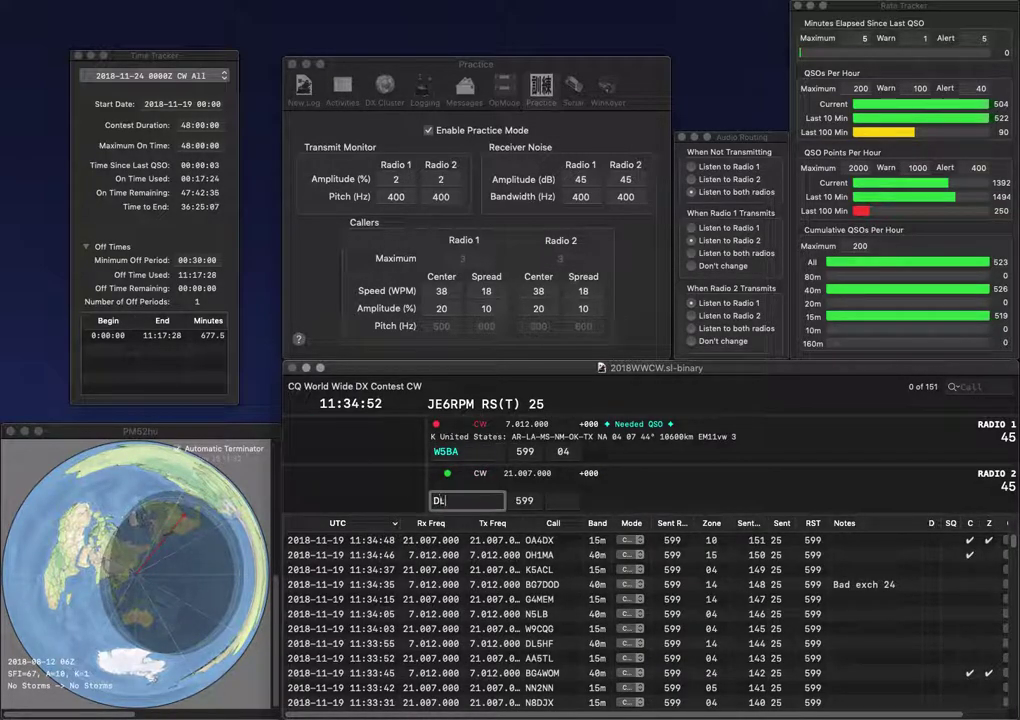
pyautogui.write('5AF')
pyautogui.press('Return')
# Correct the Radio 1 call to WH6A and send it to the caller.
pyautogui.press('Left')
pyautogui.press('Left')
pyautogui.press('BackSpace')
pyautogui.write('H6')
pyautogui.press('Return')
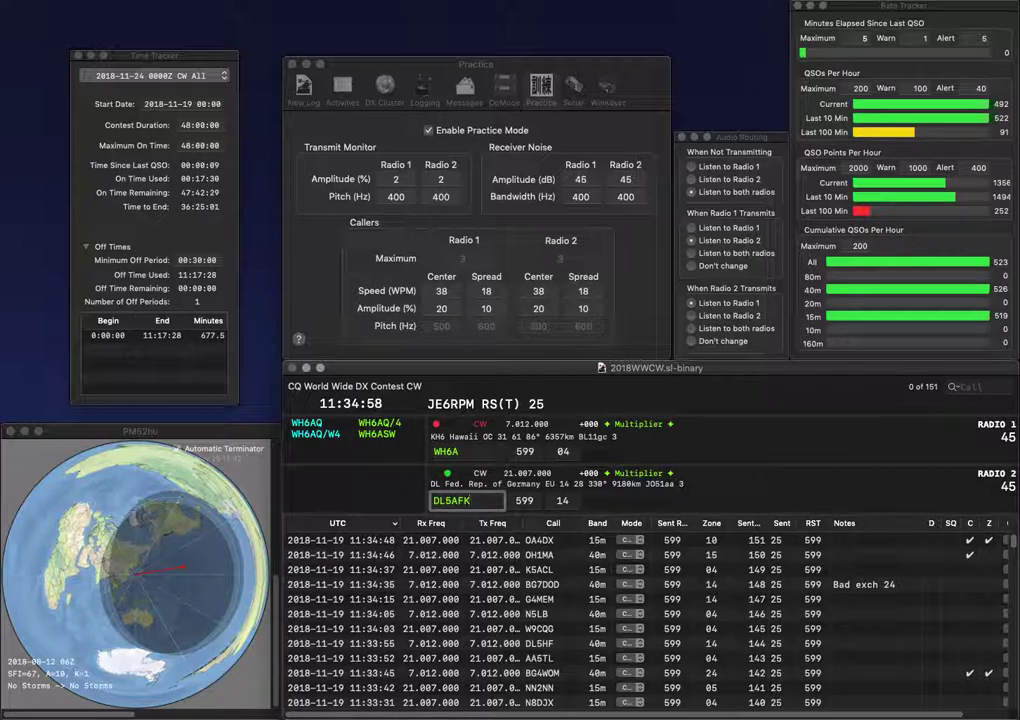
pyautogui.press('Left')
pyautogui.press('Left')
pyautogui.press('Left')
pyautogui.press('Left')
pyautogui.press('BackSpace')
pyautogui.write('R')
pyautogui.press('Return')
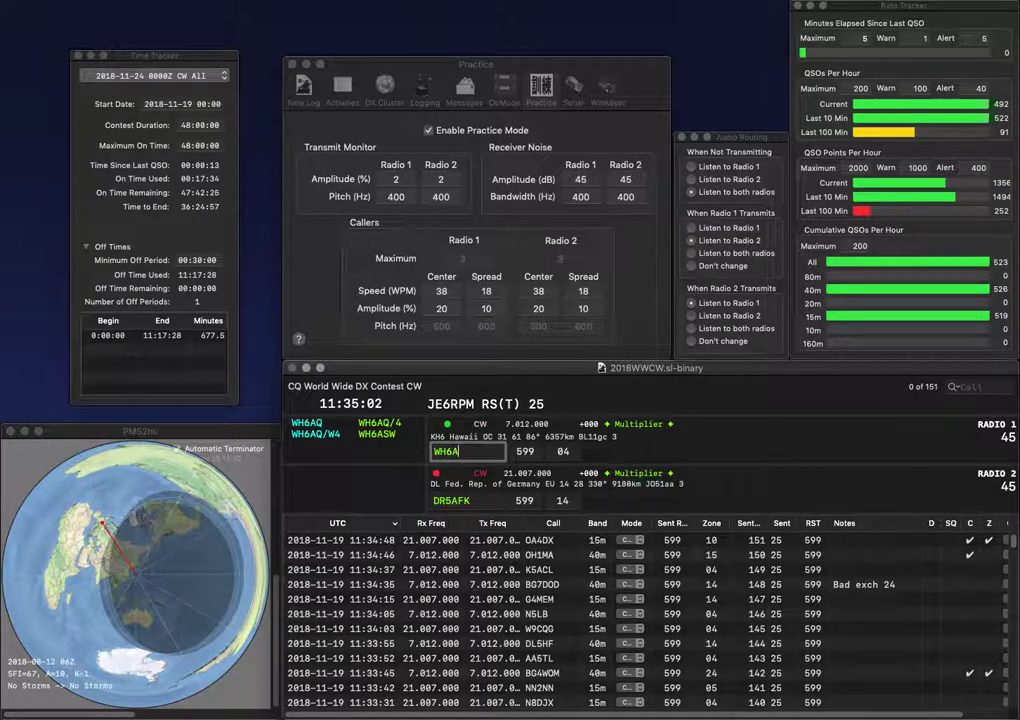
# Extend the Radio 1 call to WH6AQ/W4, and change the Radio 2 call to DR5ARK.
pyautogui.write('Q/W4')
pyautogui.press('Return')
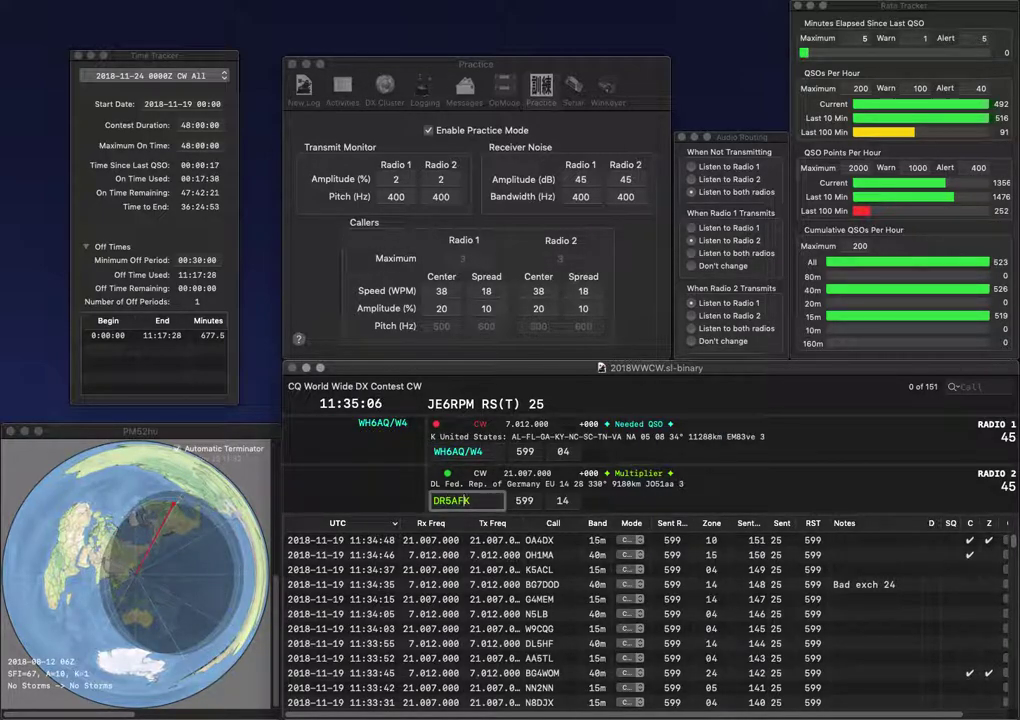
pyautogui.press('BackSpace')
pyautogui.write('R')
pyautogui.press('Return')
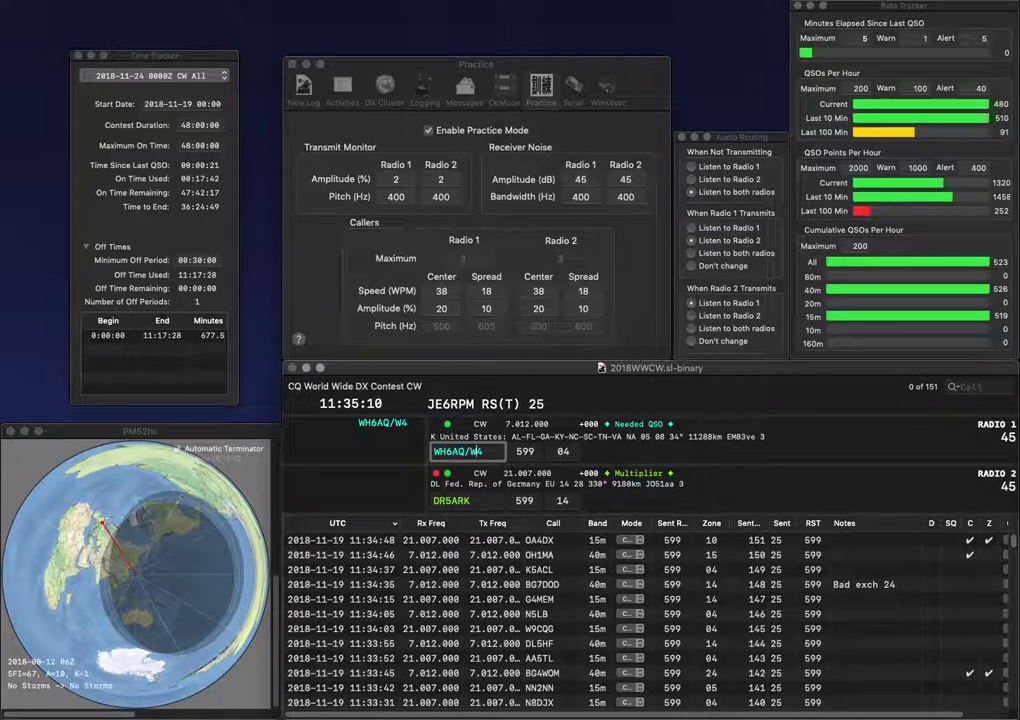
pyautogui.press('BackSpace')
pyautogui.press('Return')
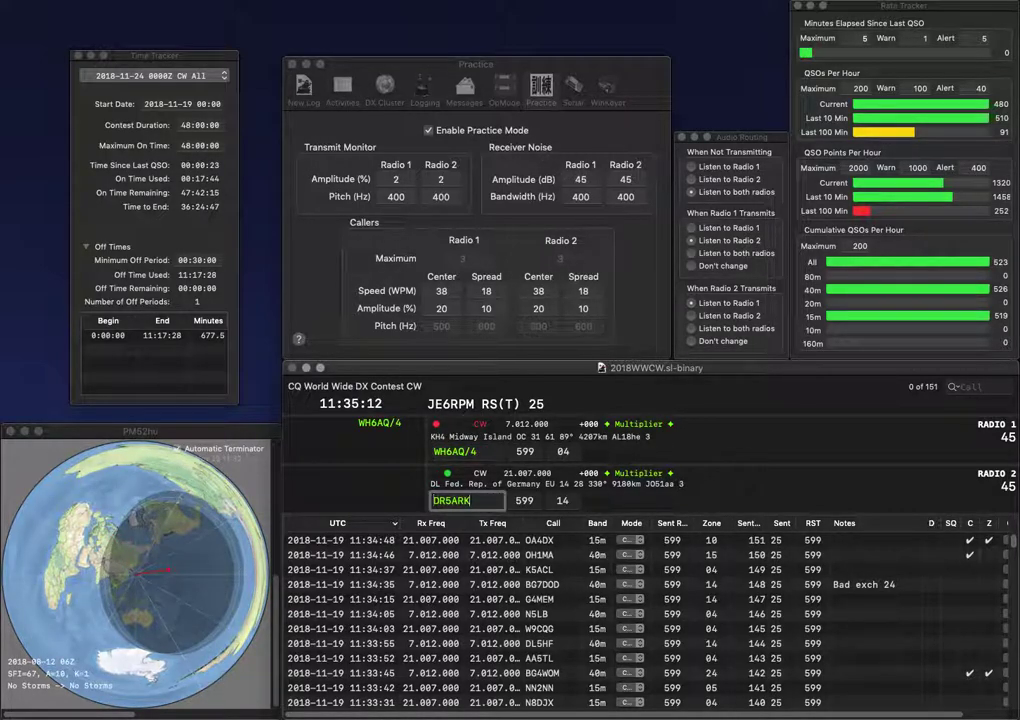
pyautogui.press('Delete')
pyautogui.write('L')
pyautogui.press('Return')
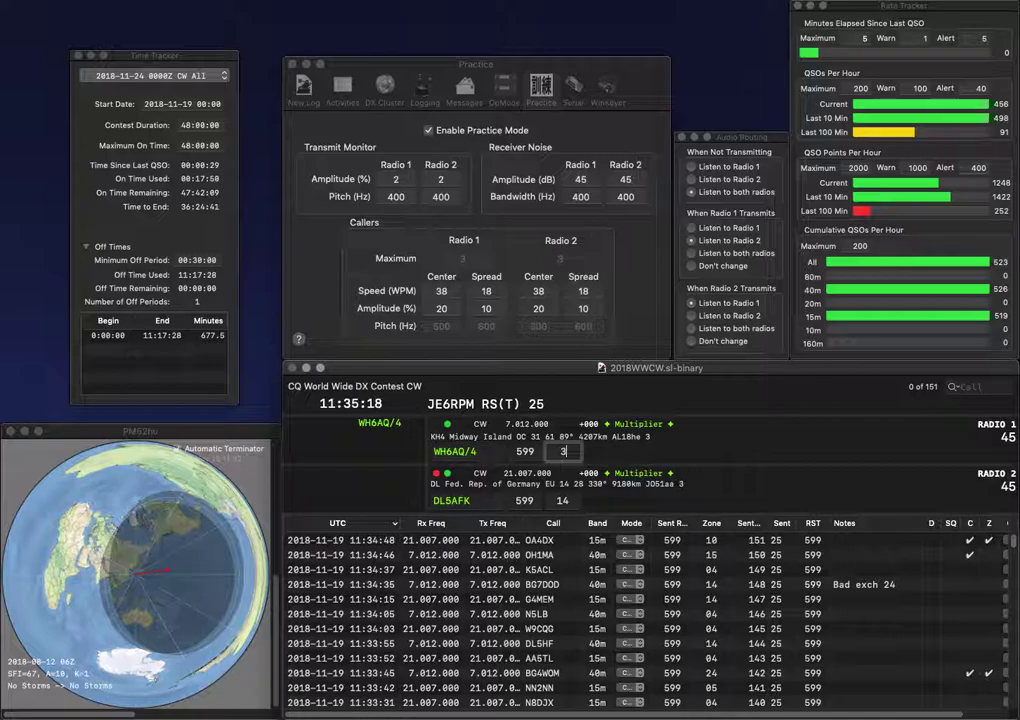
pyautogui.press('Return')
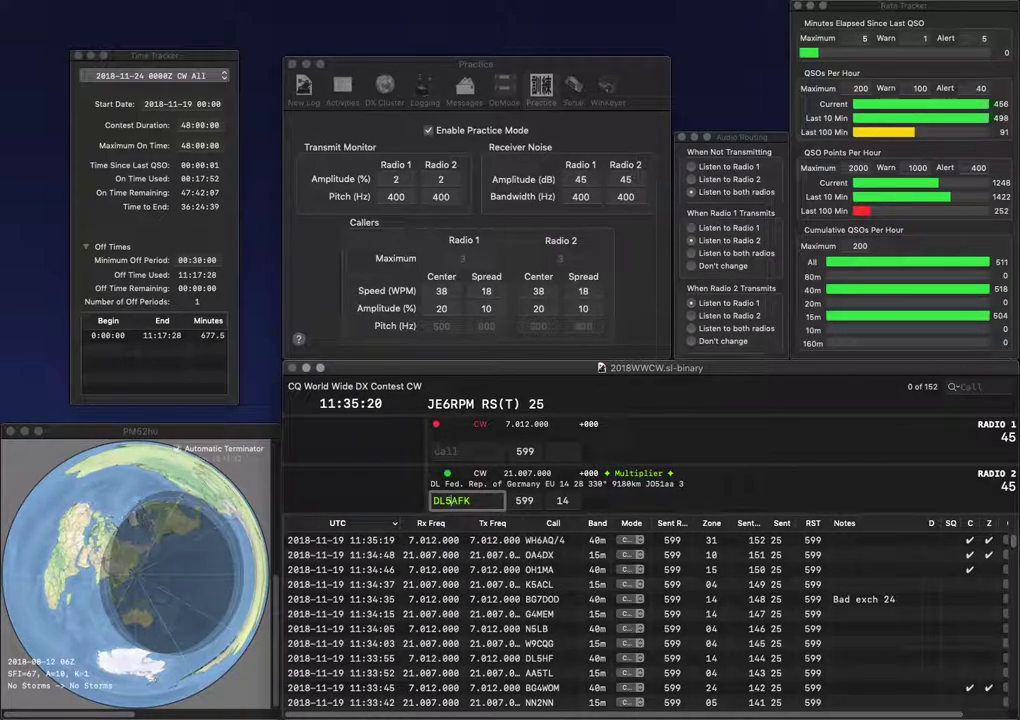
pyautogui.write('R')
pyautogui.press('Return')
pyautogui.write('S')
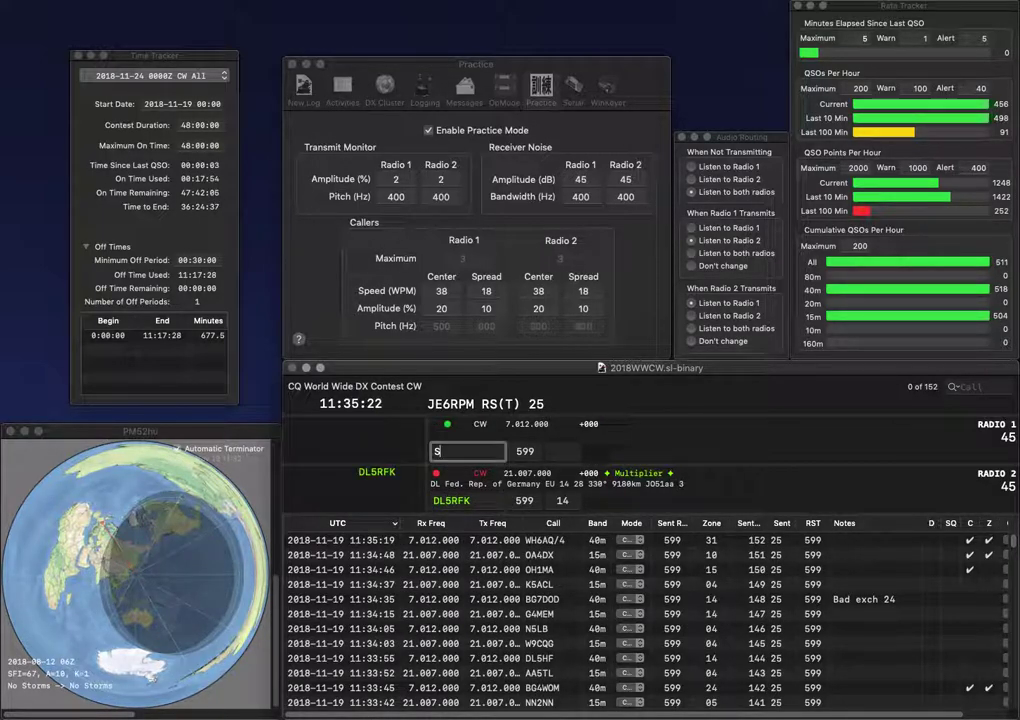
pyautogui.write('Q2TOM')
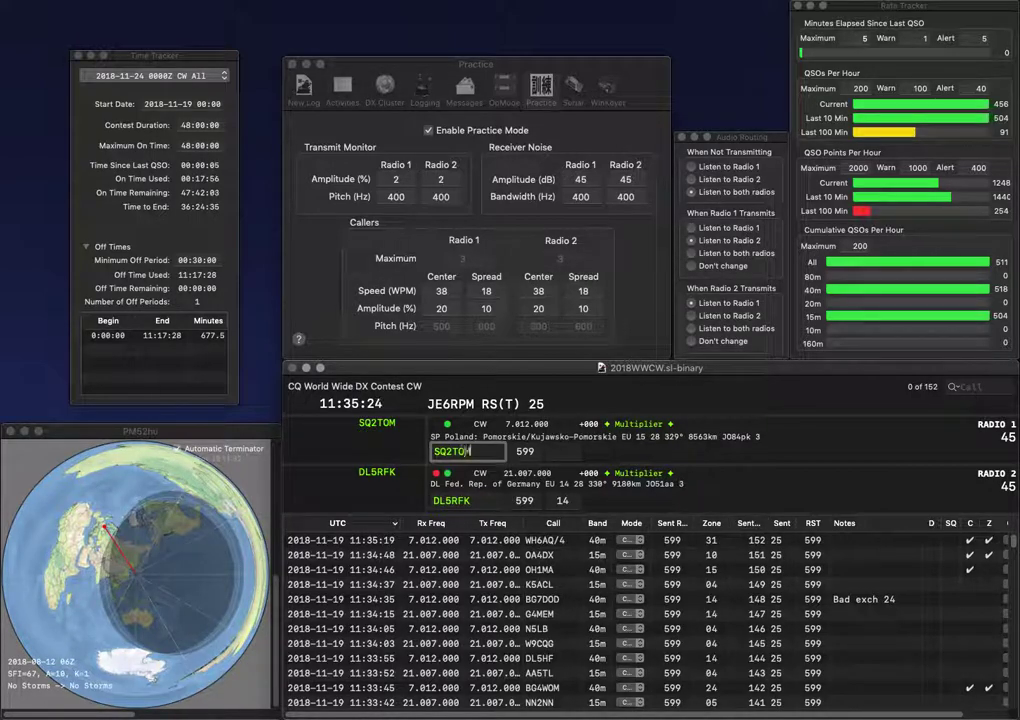
pyautogui.press('Return')
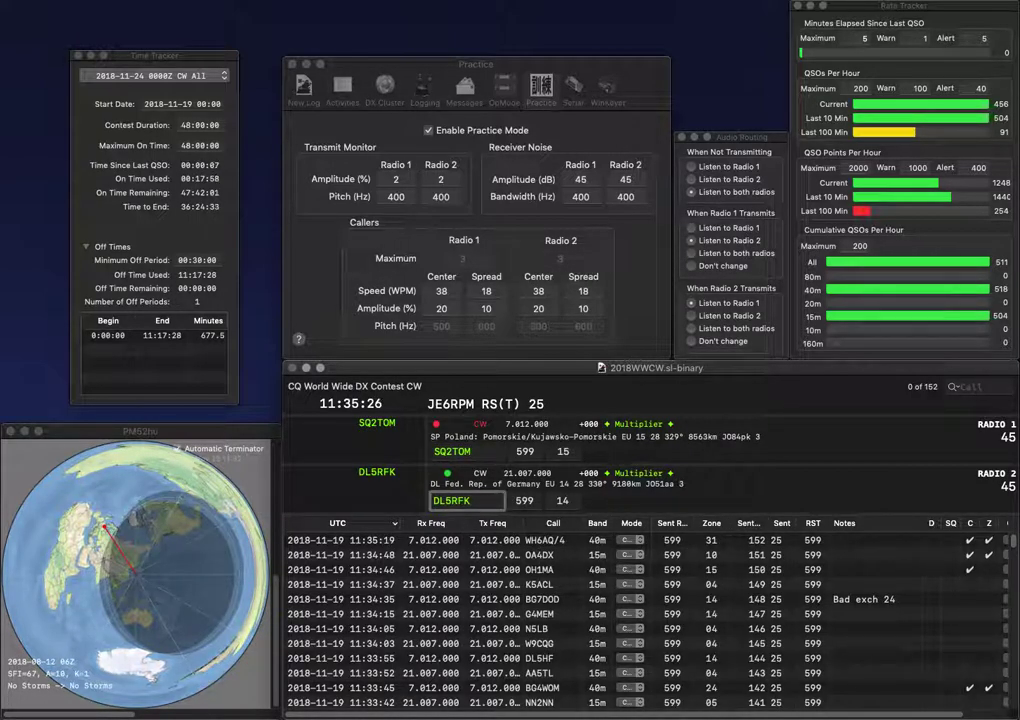
pyautogui.press('Return')
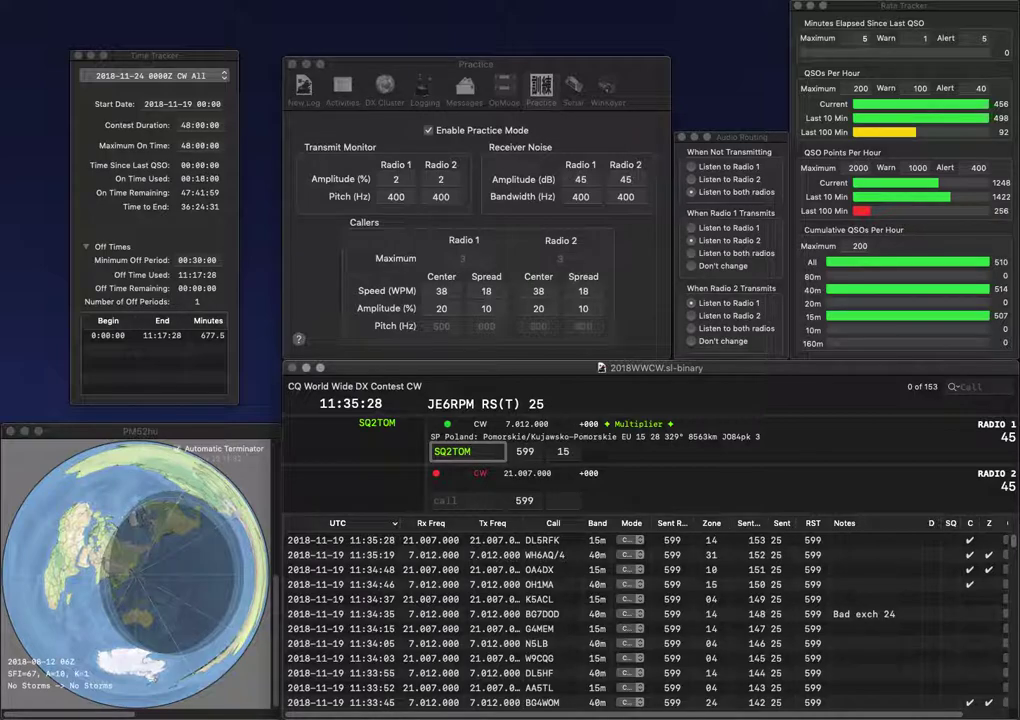
pyautogui.press('Return')
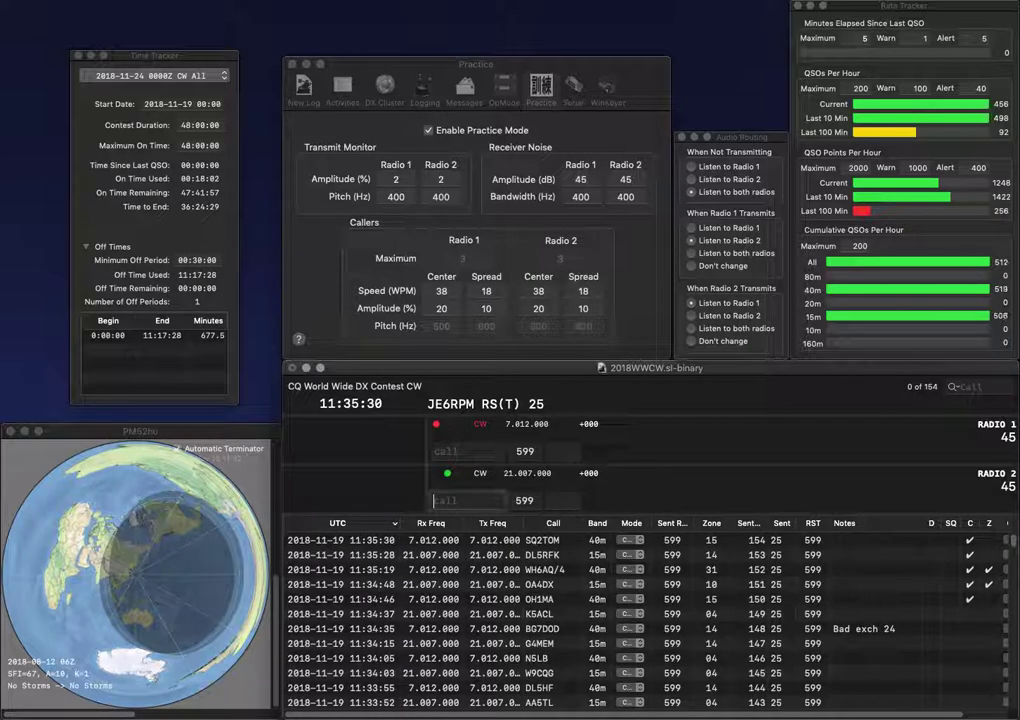
# Work and log DL2SAX/P on Radio 2 and IQ8XE on Radio 1.
pyautogui.write('DL2SAX/P')
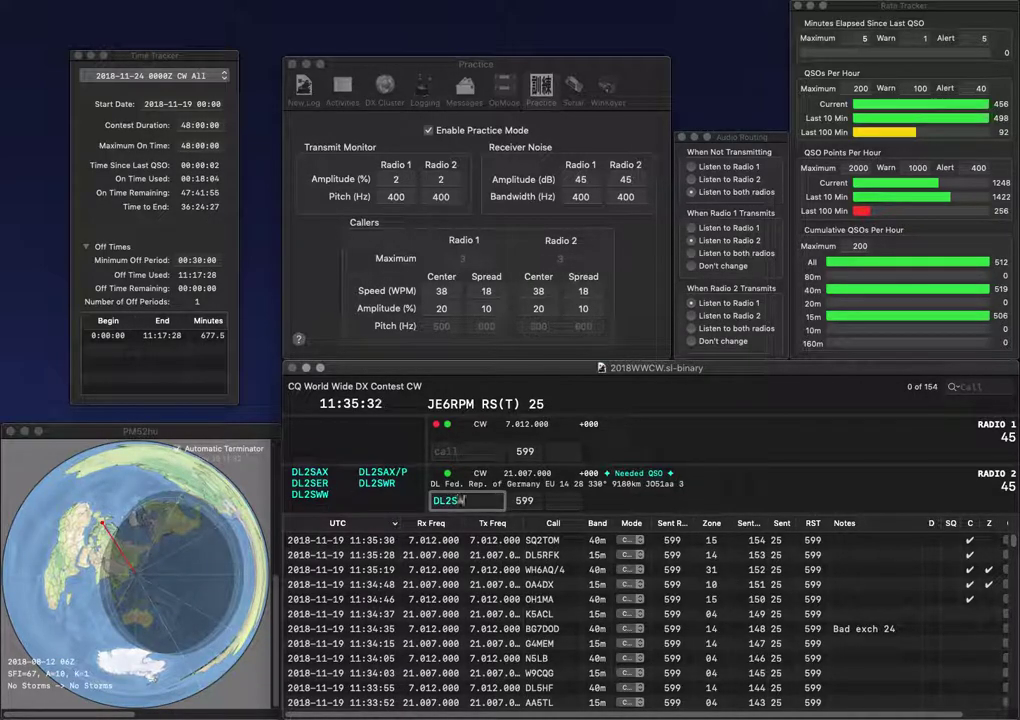
pyautogui.press('Return')
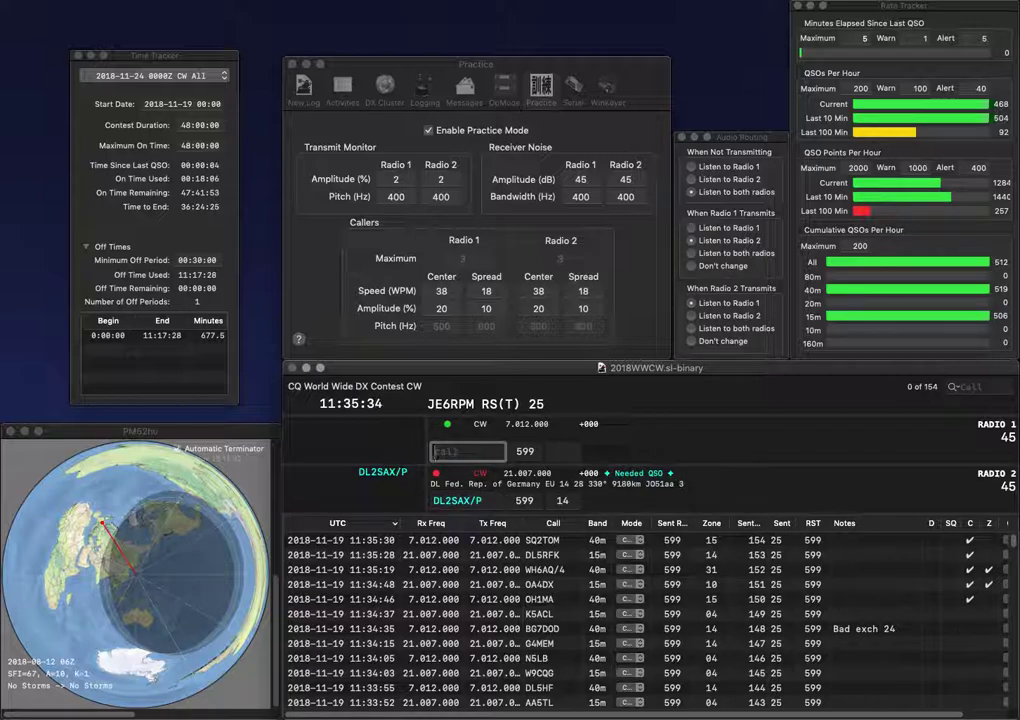
pyautogui.write('IQ8XE')
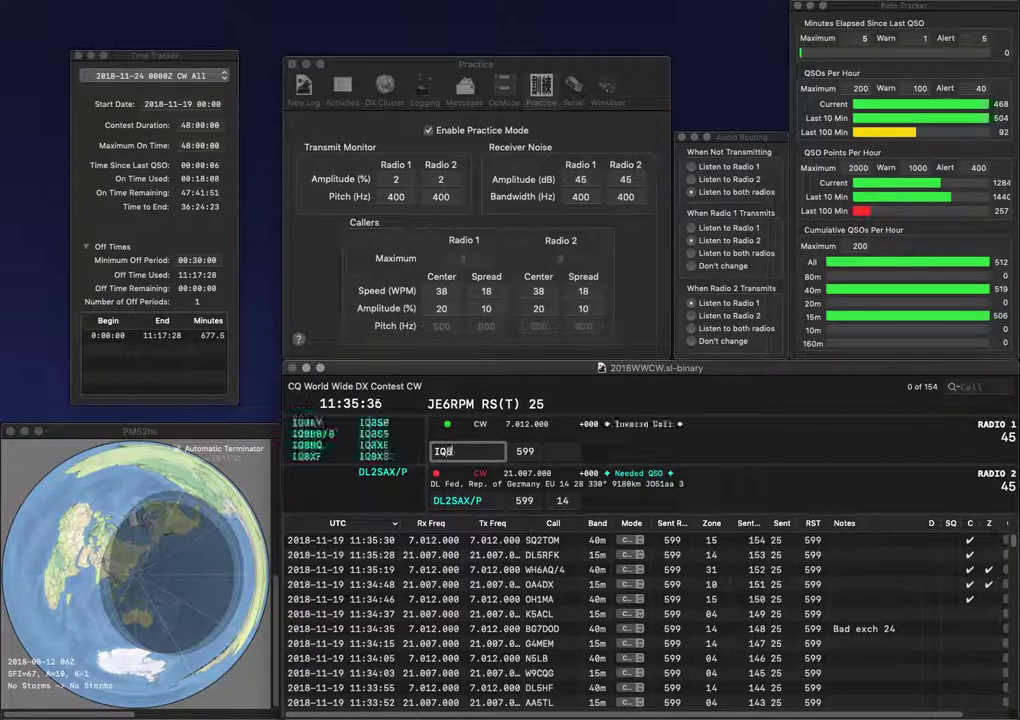
pyautogui.press('Return')
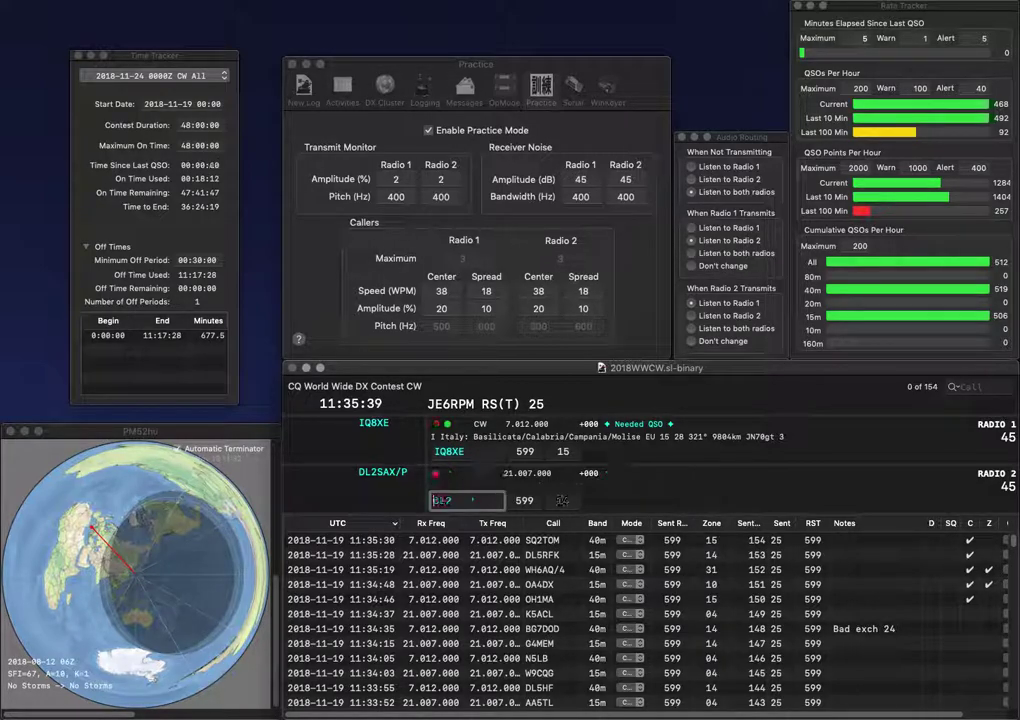
pyautogui.press('Return')
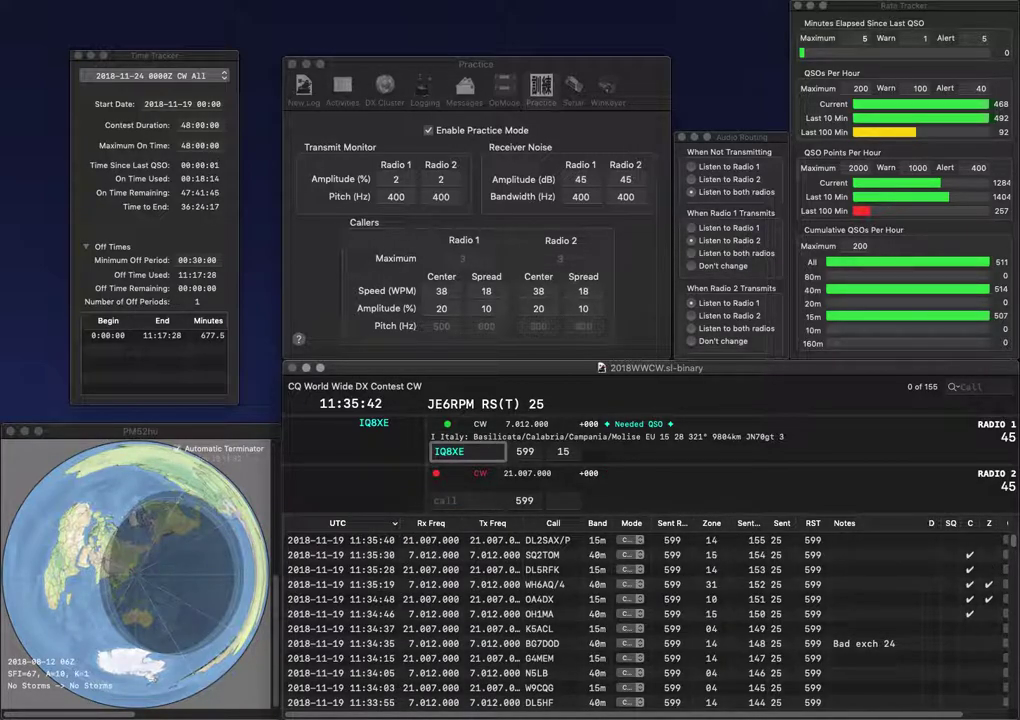
pyautogui.press('Return')
# Work and log SN2M on Radio 2 and GW0IRT on Radio 1.
pyautogui.write('SN2M')
pyautogui.press('Return')
pyautogui.write('GW0IRT')
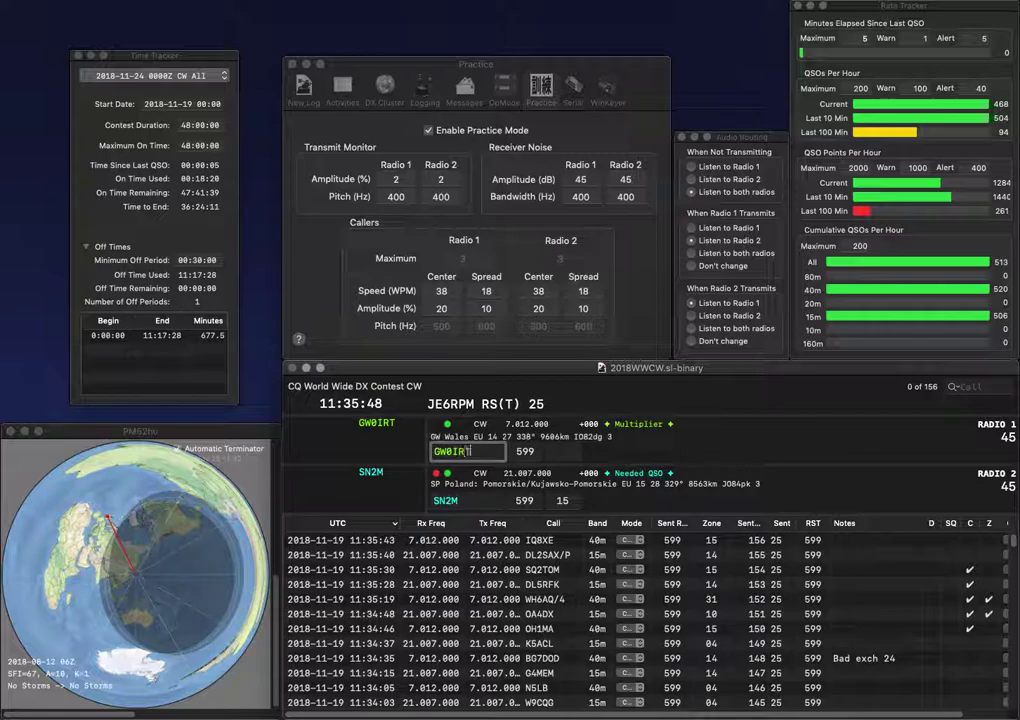
pyautogui.press('Return')
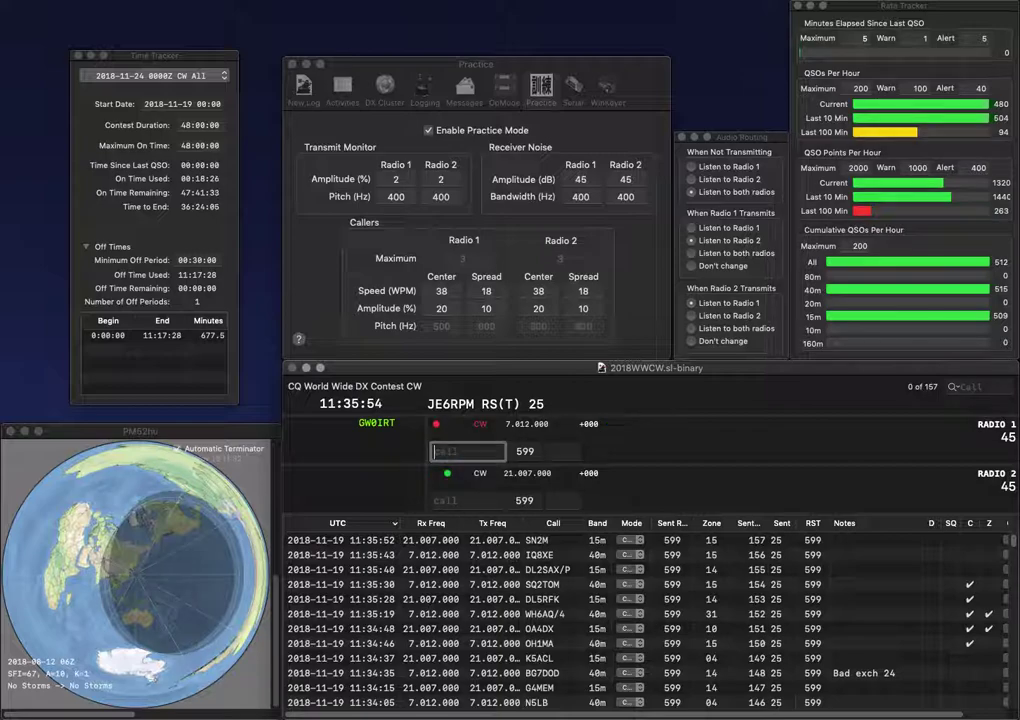
pyautogui.write('G0LRD')
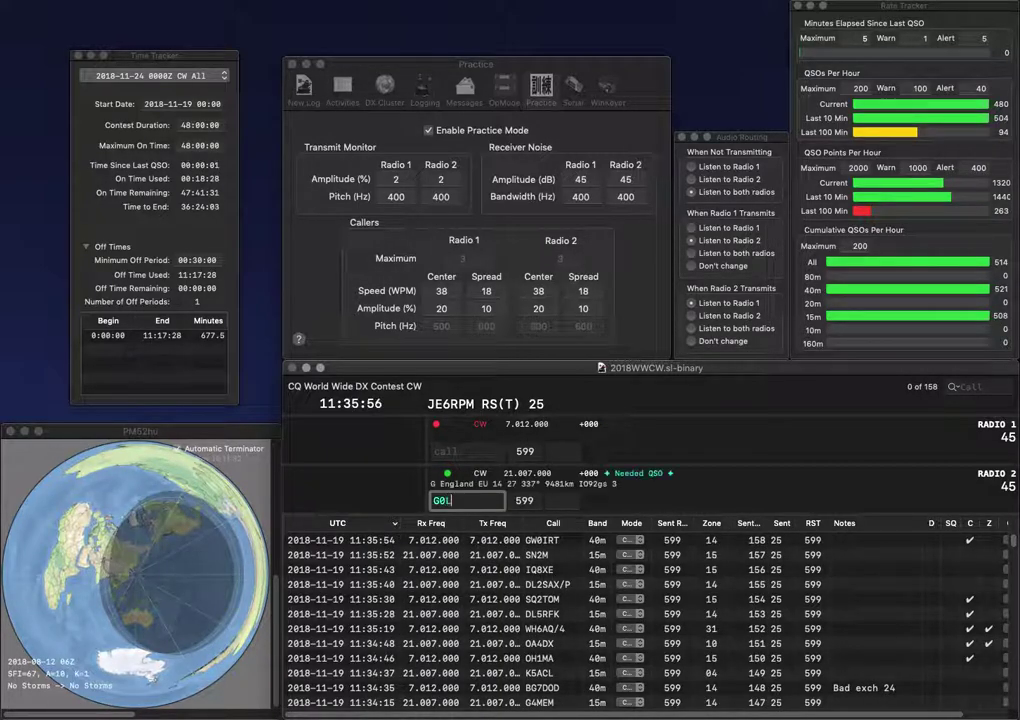
pyautogui.press('Return')
pyautogui.press('BackSpace')
pyautogui.write('I2V')
pyautogui.press('Return')
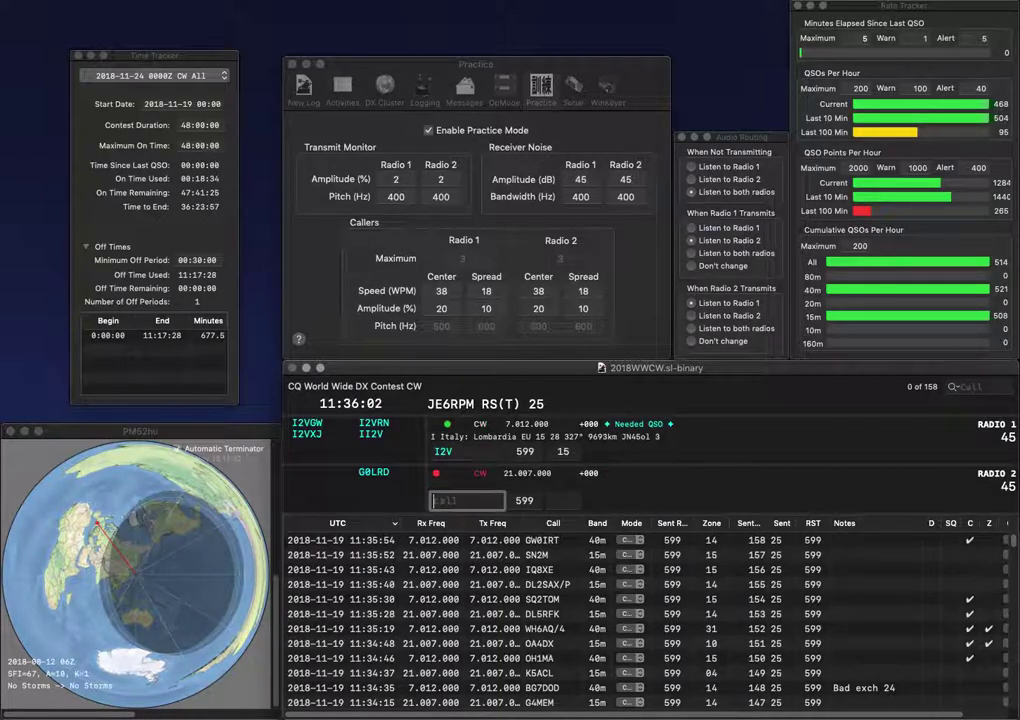
pyautogui.press('Return')
# Complete the partial Radio 1 call to I2VGW and log it, entering the partial call W4 for Radio 2.
pyautogui.write('W')
pyautogui.press('BackSpace')
pyautogui.write('GW')
pyautogui.press('Return')
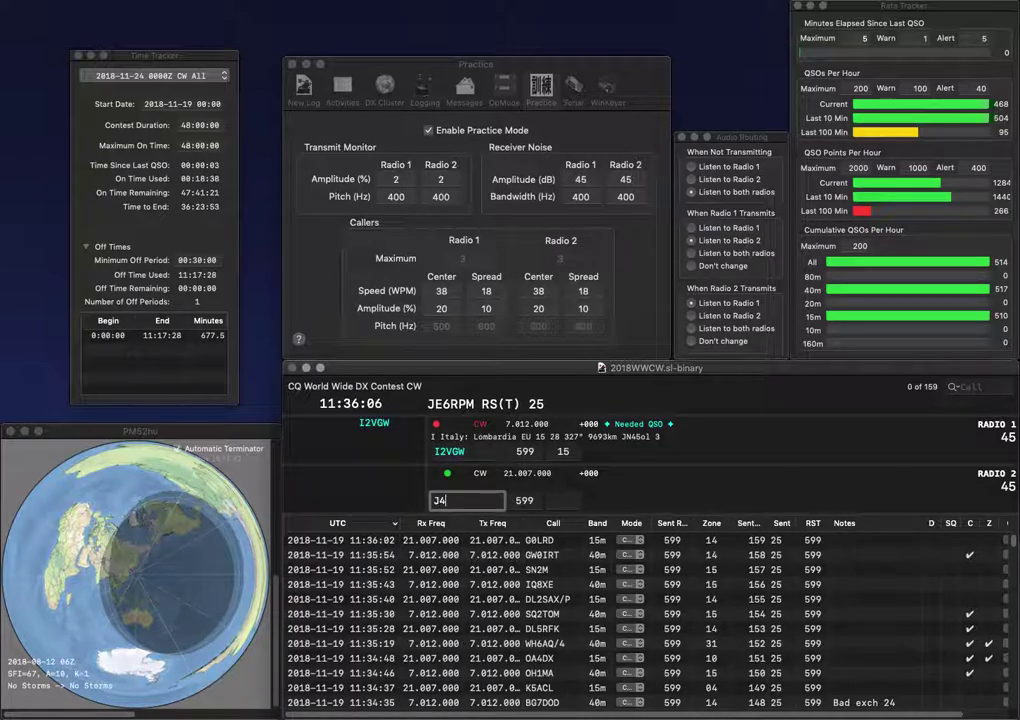
pyautogui.write('W4')
pyautogui.press('Up')
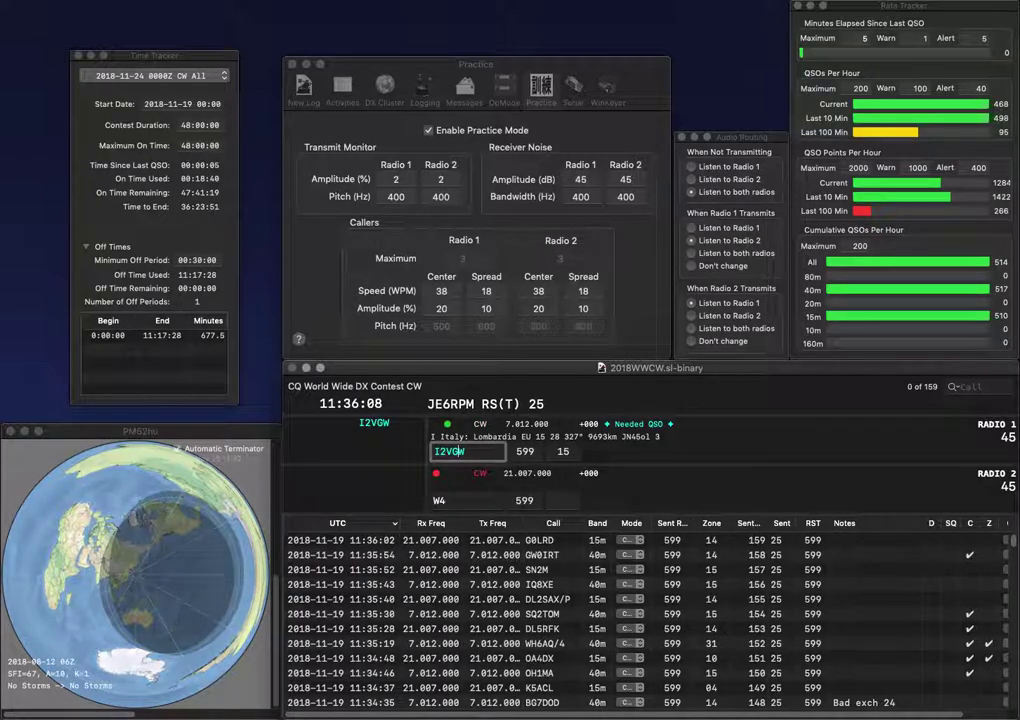
pyautogui.press('Return')
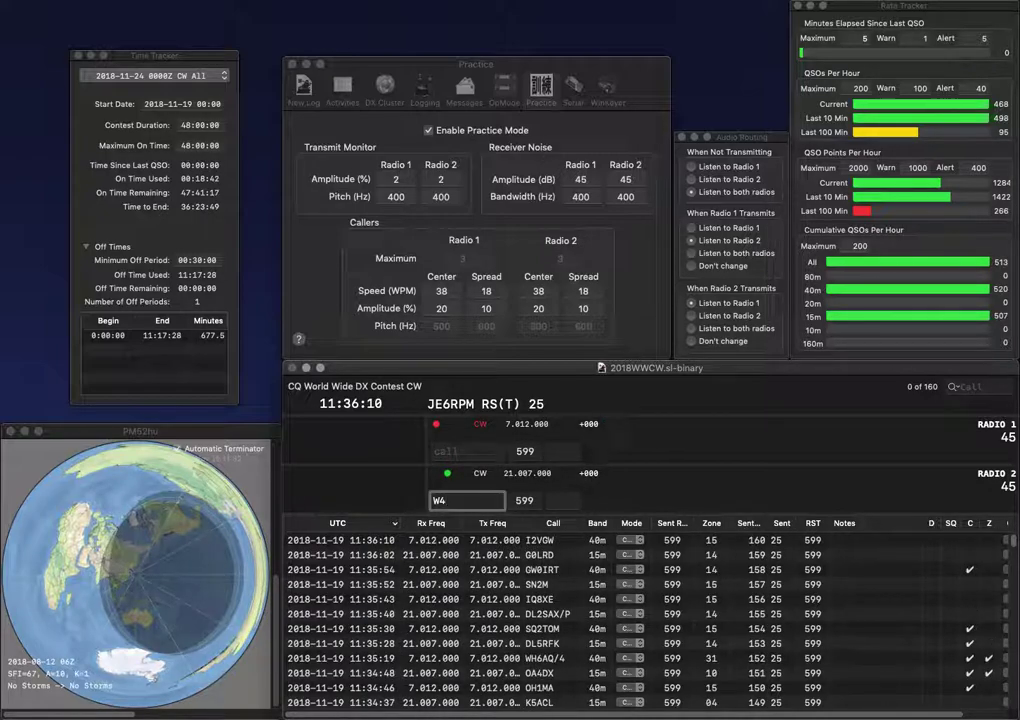
# Complete the Radio 2 call as W4AQL, answer W9KB on Radio 1, and log both contacts.
pyautogui.write('AQL')
pyautogui.press('Return')
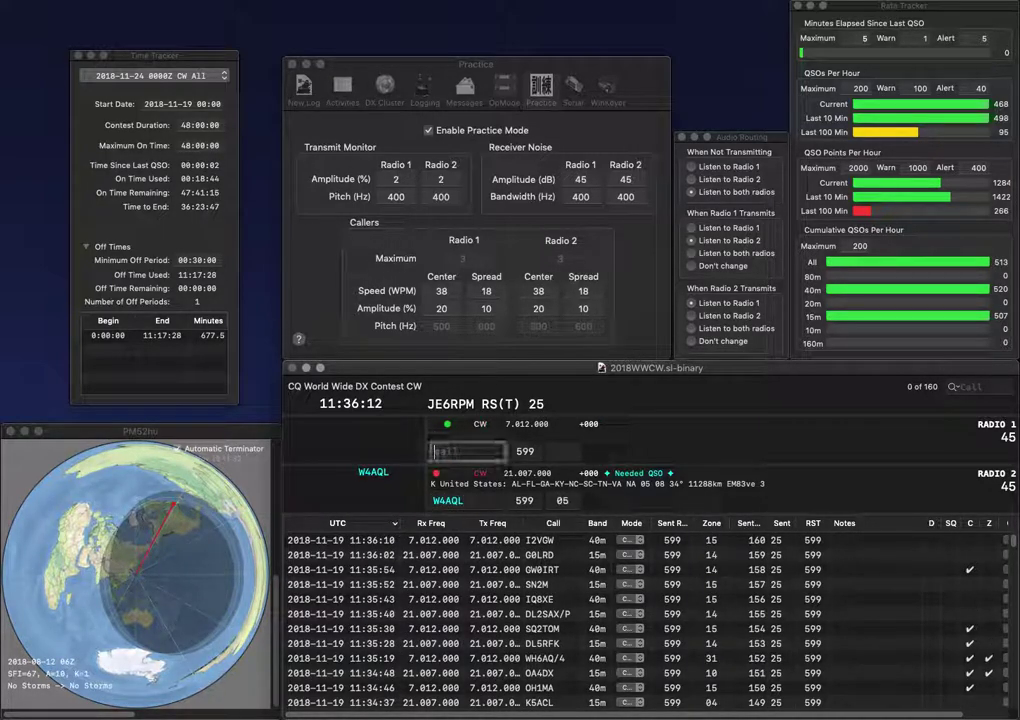
pyautogui.write('W9KB')
pyautogui.press('Return')
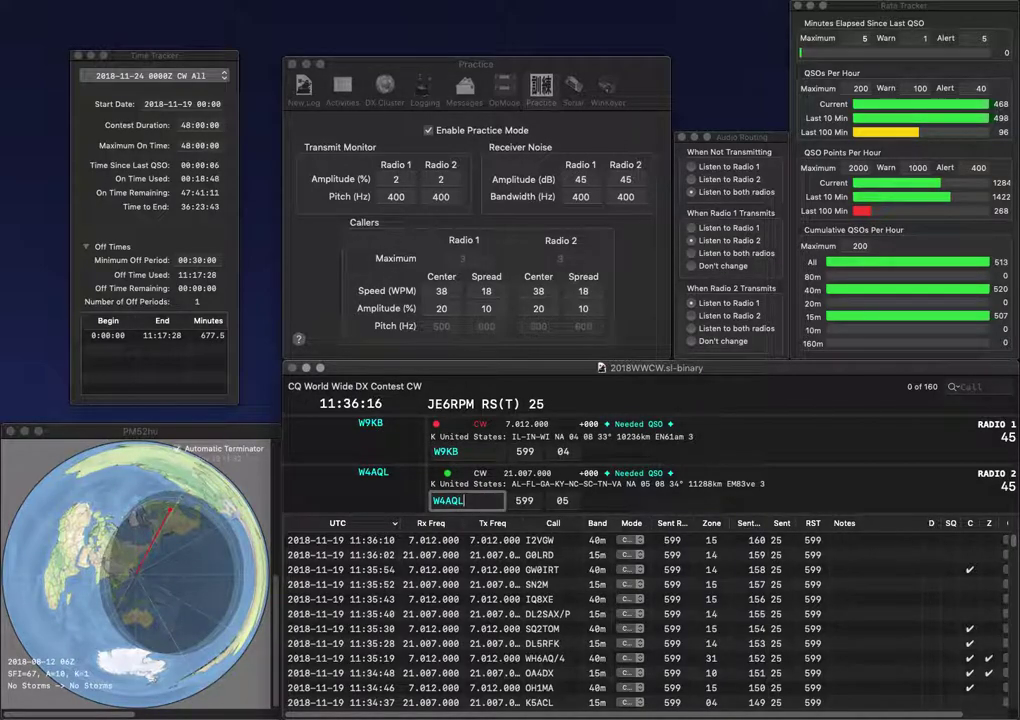
pyautogui.press('Return')
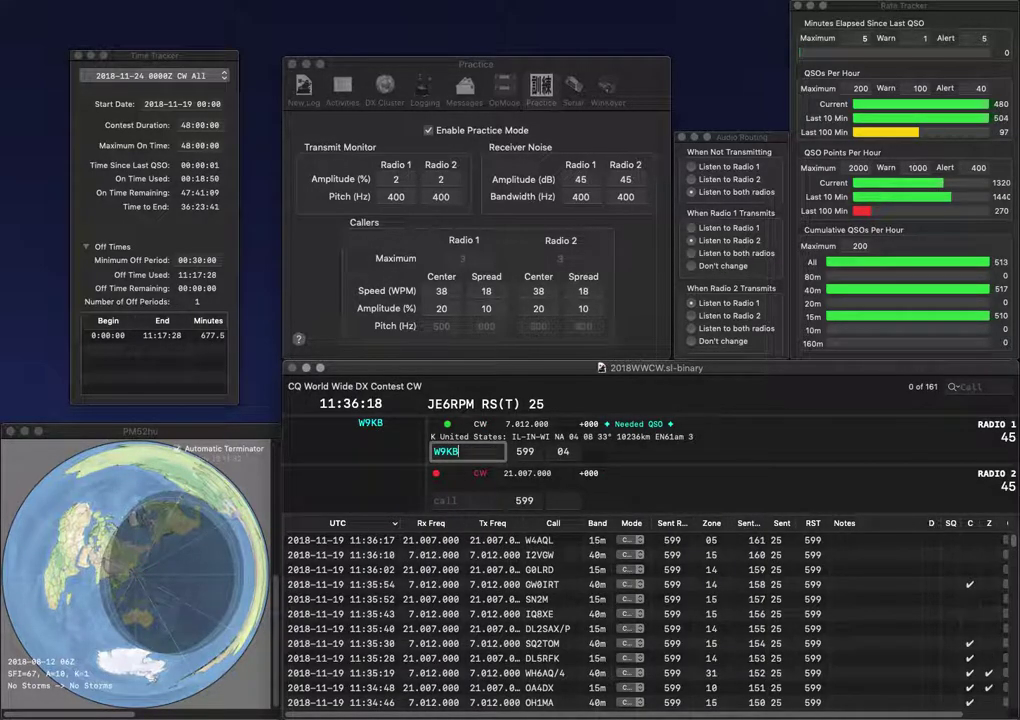
pyautogui.press('Return')
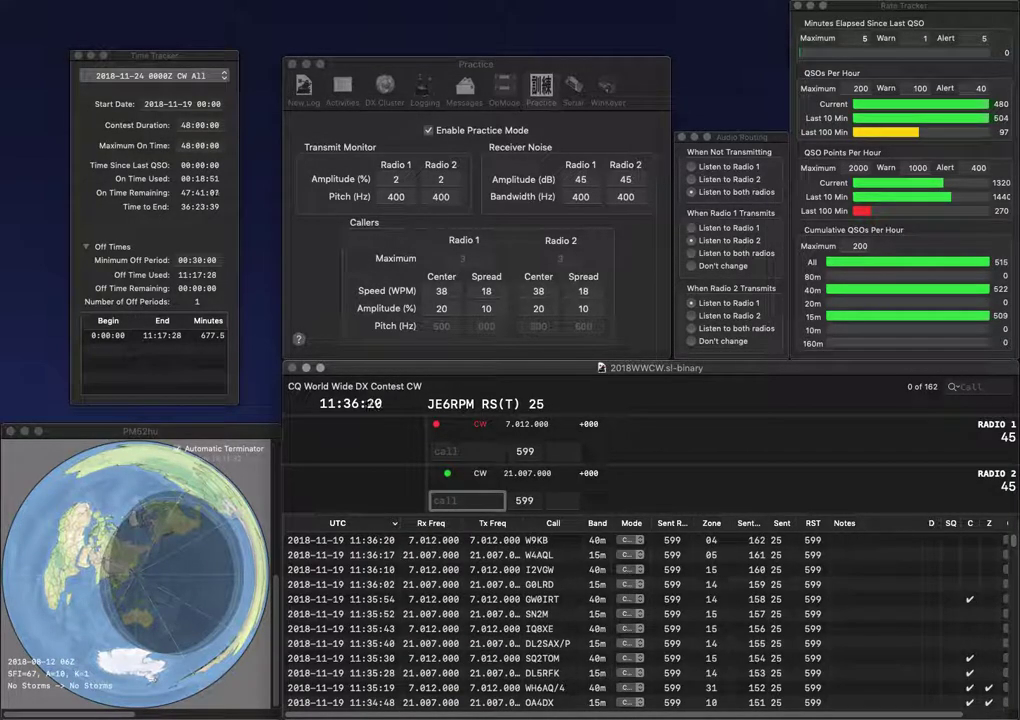
# Work and log AA8XX on Radio 2 and KO4FV on Radio 1.
pyautogui.write('H')
pyautogui.press('BackSpace')
pyautogui.write('A8')
pyautogui.write('AA')
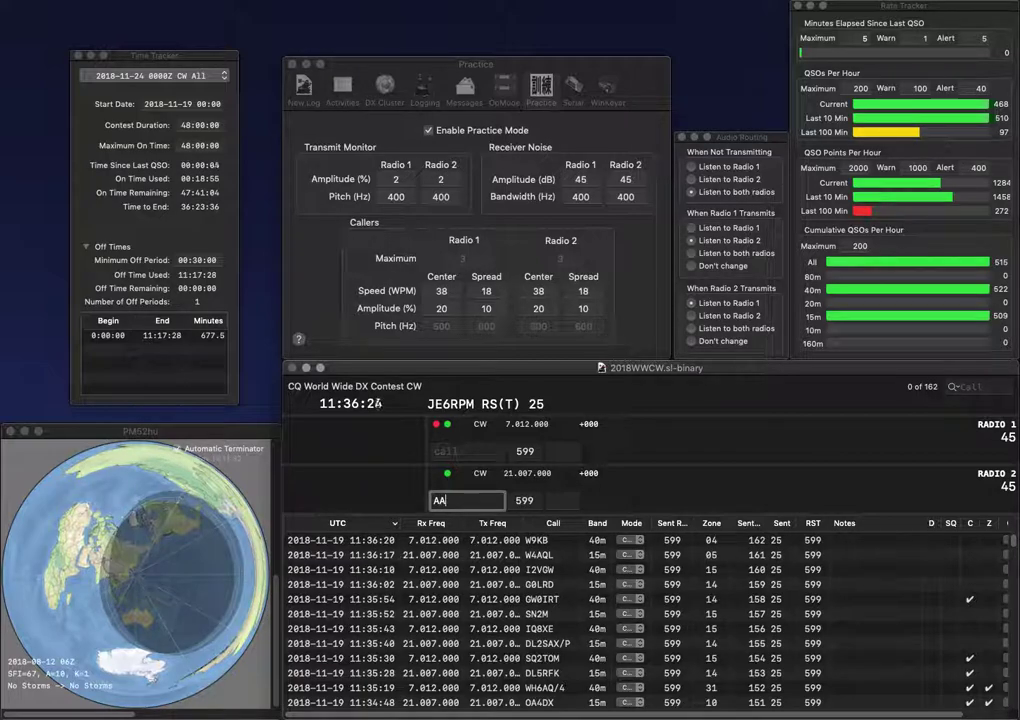
pyautogui.write('8XX')
pyautogui.press('Return')
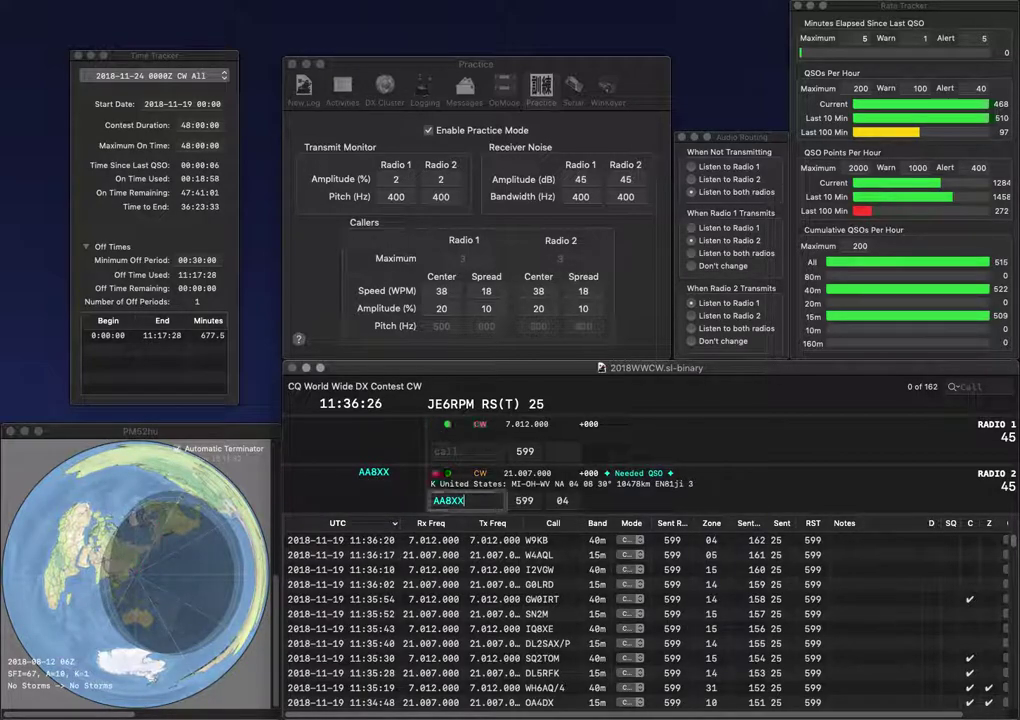
pyautogui.write('KO4FV')
pyautogui.press('Return')
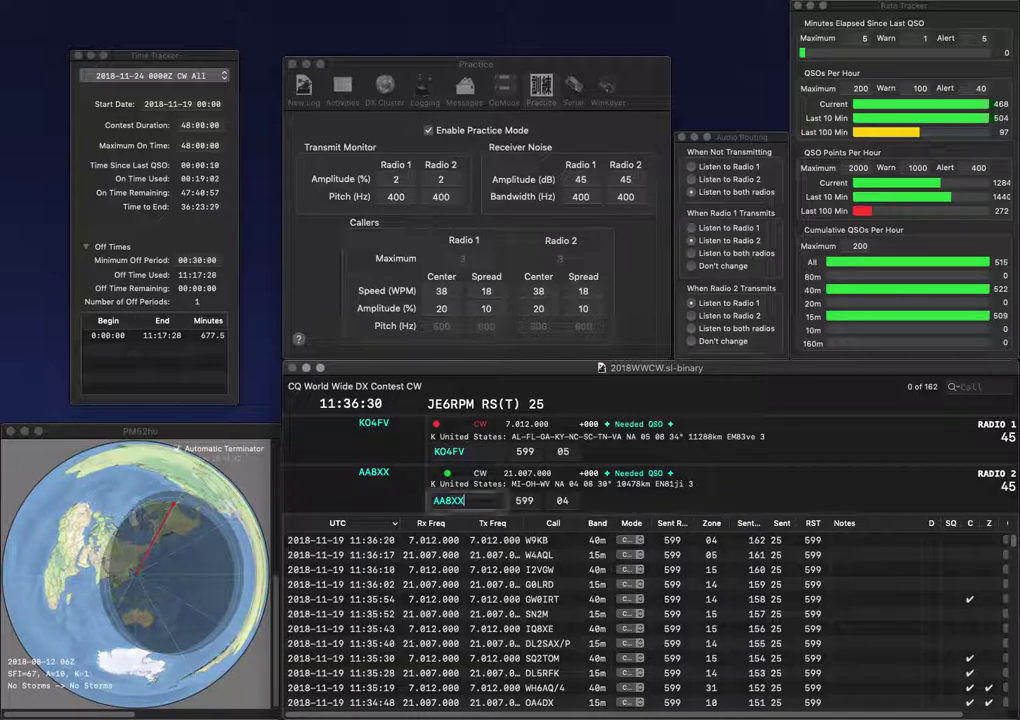
pyautogui.press('Return')
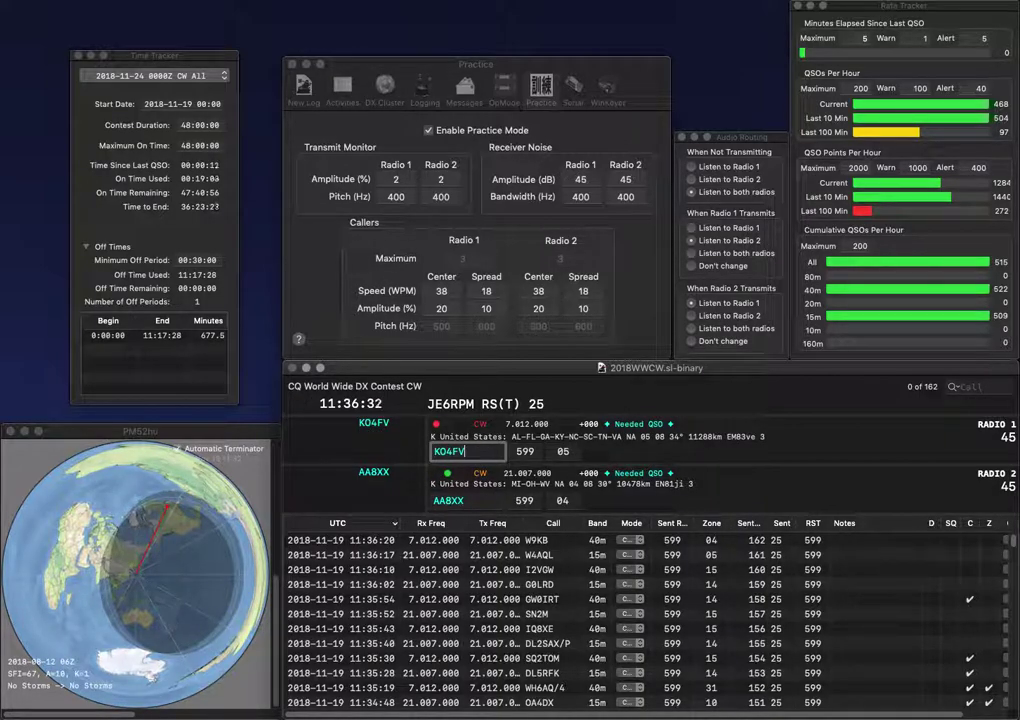
pyautogui.press('Return')
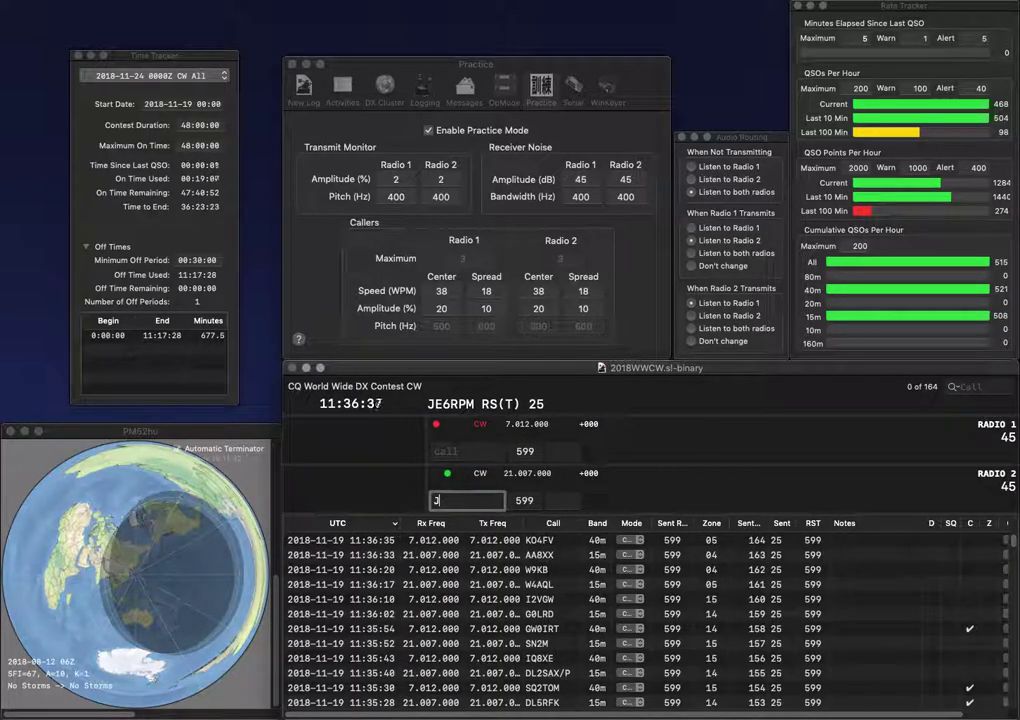
pyautogui.write('P3NSJ')
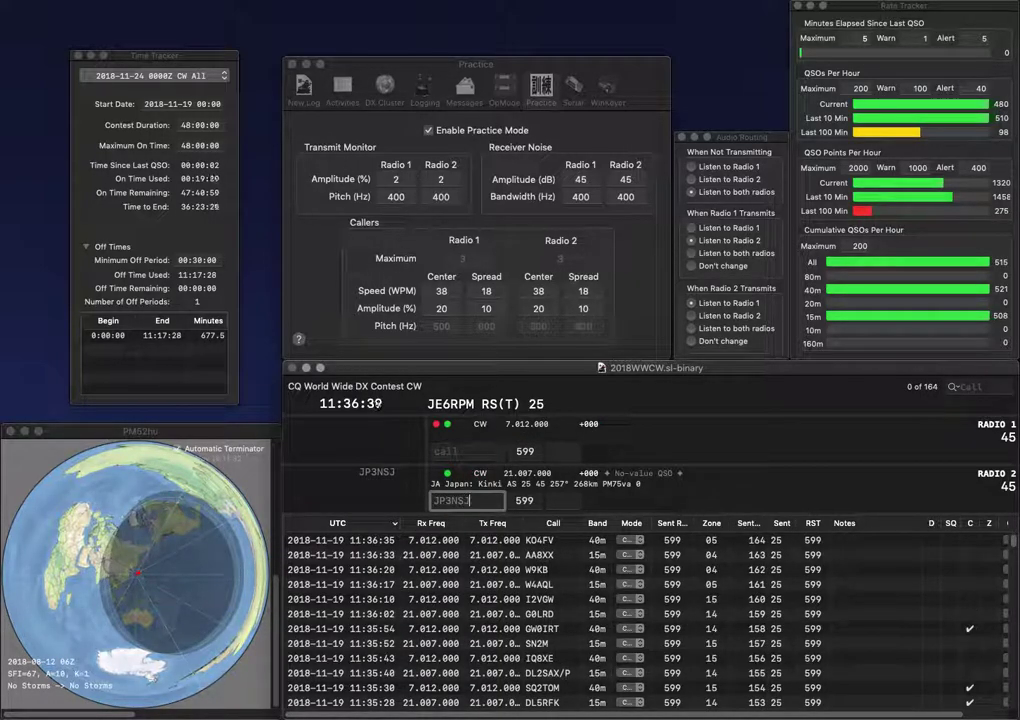
pyautogui.press('Return')
pyautogui.write('EXA')
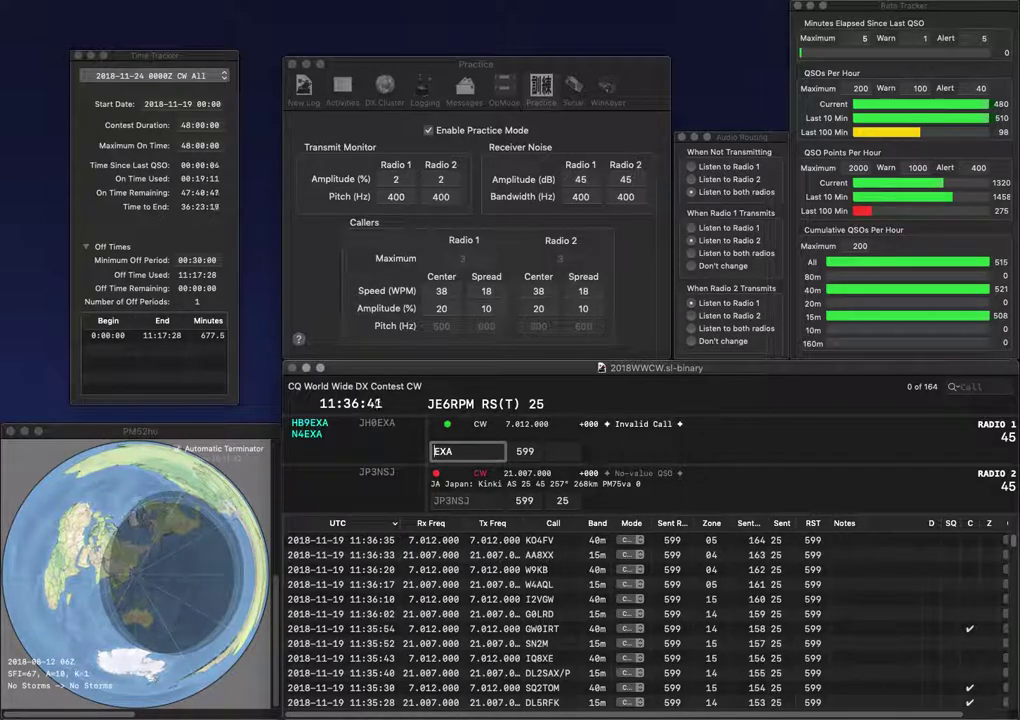
pyautogui.press('Home')
pyautogui.write('N4')
pyautogui.press('Return')
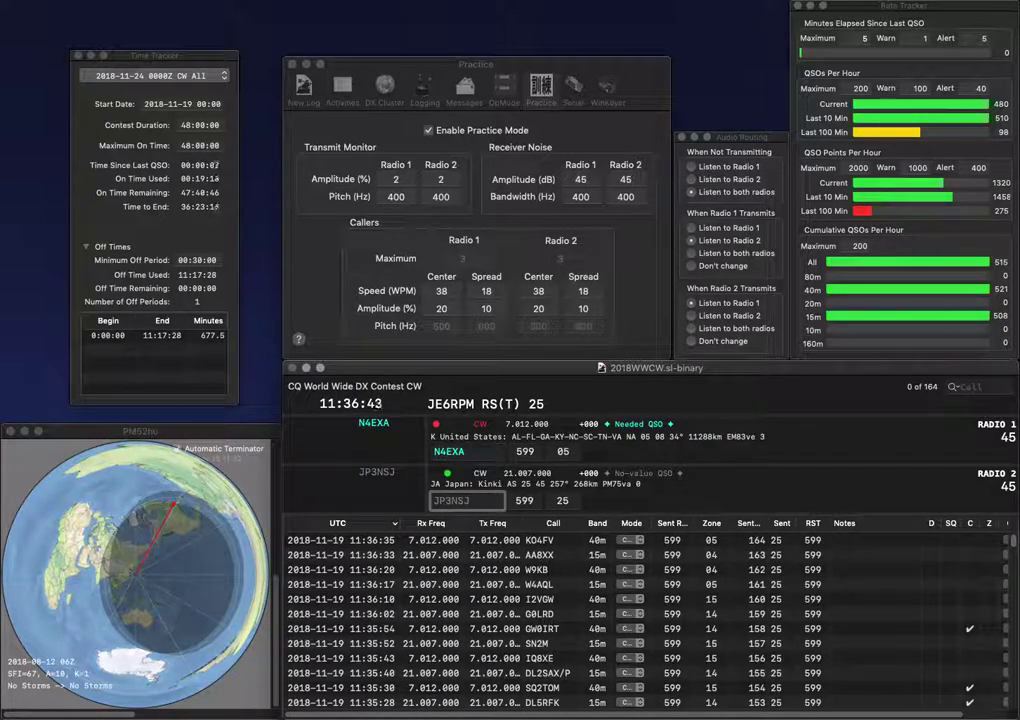
pyautogui.press('Return')
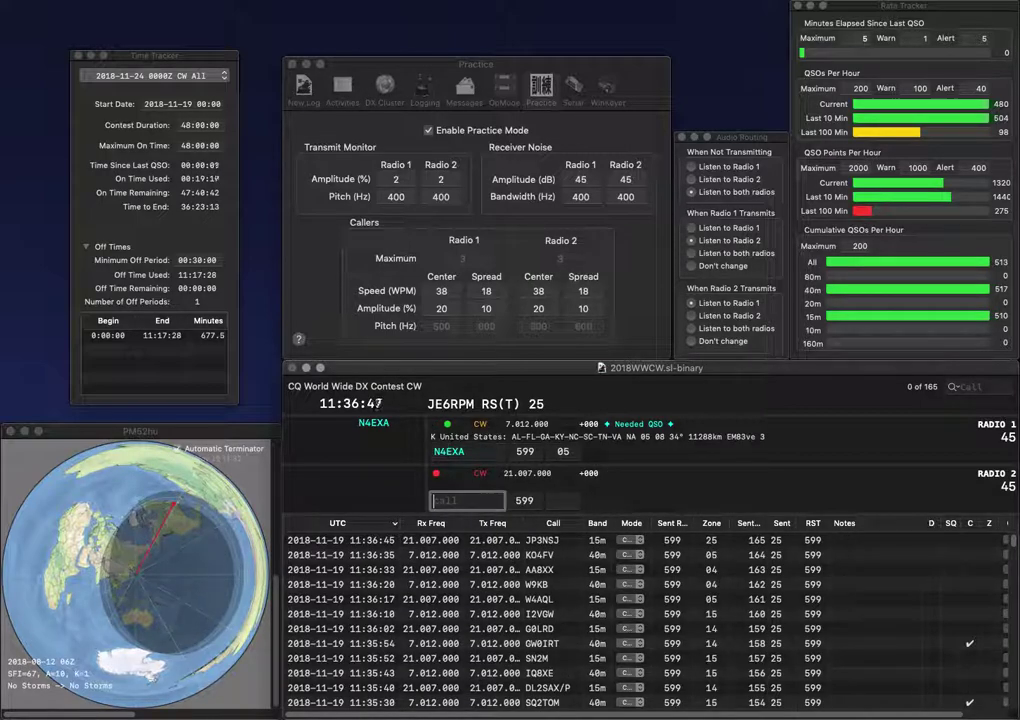
pyautogui.press('Return')
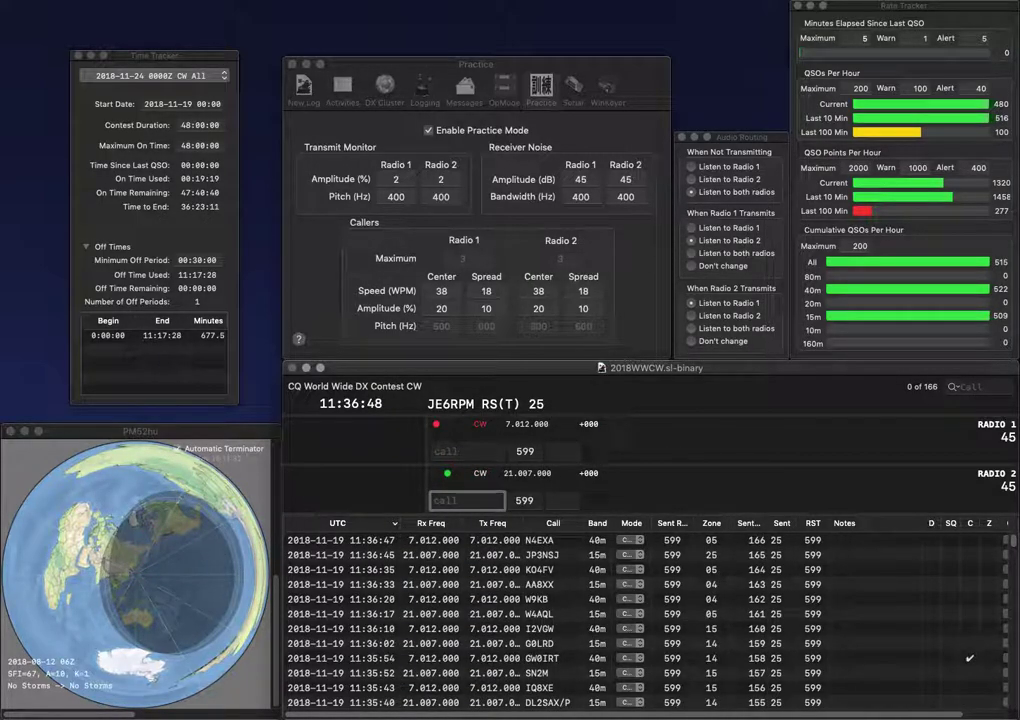
# Work and log MI0IGL on Radio 2, with the partial call GA entered for Radio 1.
pyautogui.write('MI0IG')
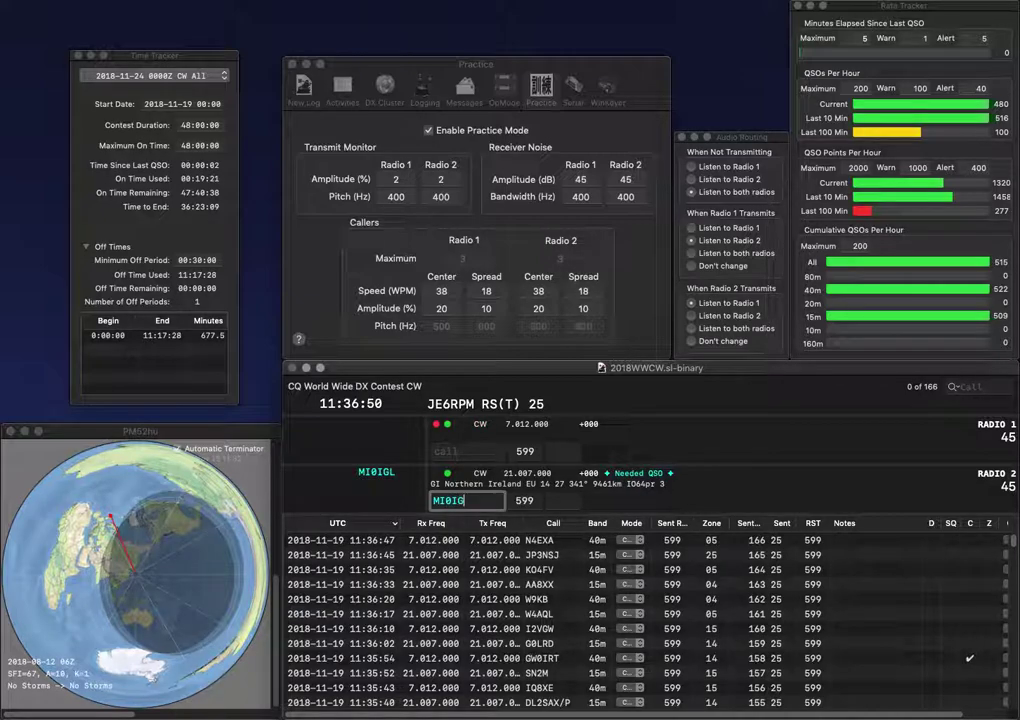
pyautogui.write('L')
pyautogui.press('Return')
pyautogui.press('Return')
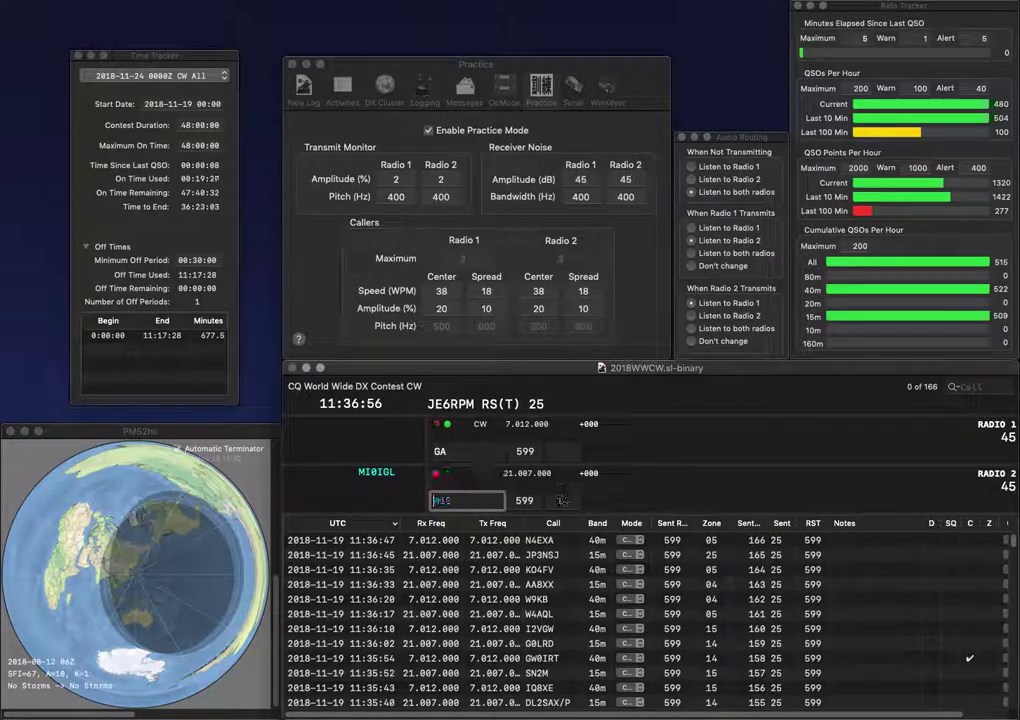
pyautogui.press('Return')
pyautogui.write('W6')
pyautogui.press('Return')
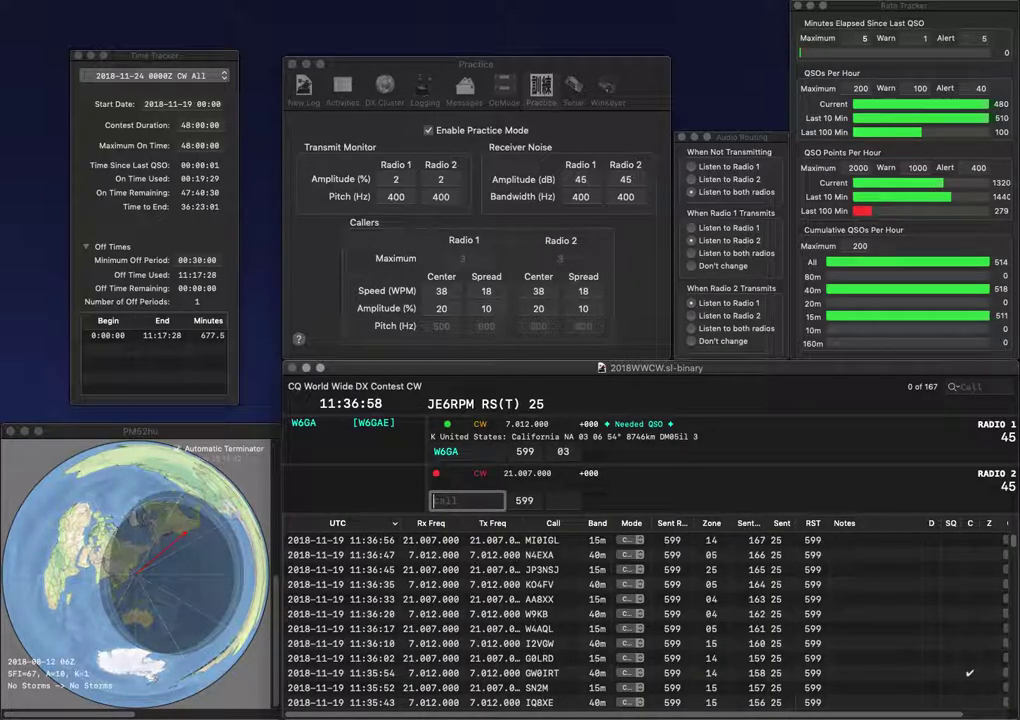
pyautogui.write('W')
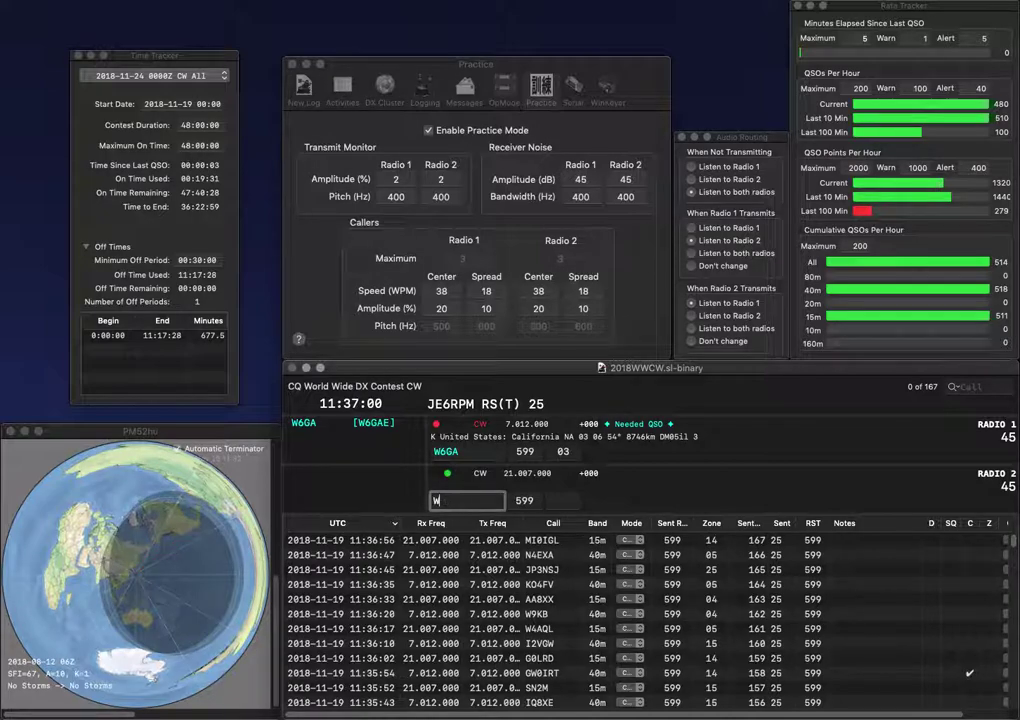
pyautogui.press('Return')
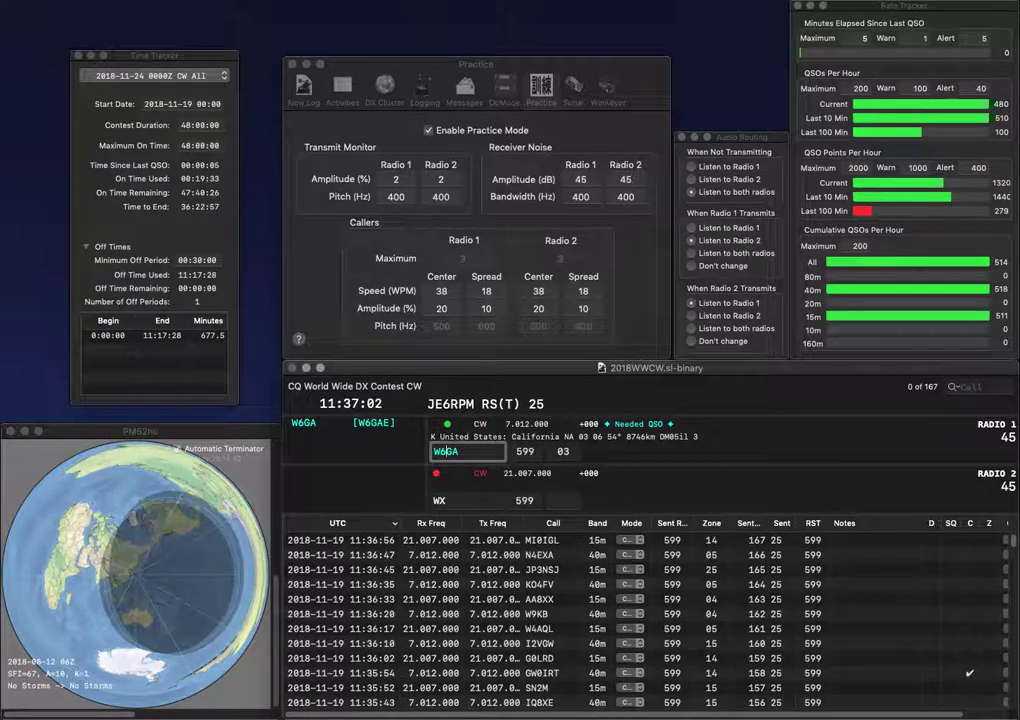
pyautogui.press('Return')
# Complete the Radio 2 call as WX0Z, answer UA9W on Radio 1, and log both contacts.
pyautogui.write('0X')
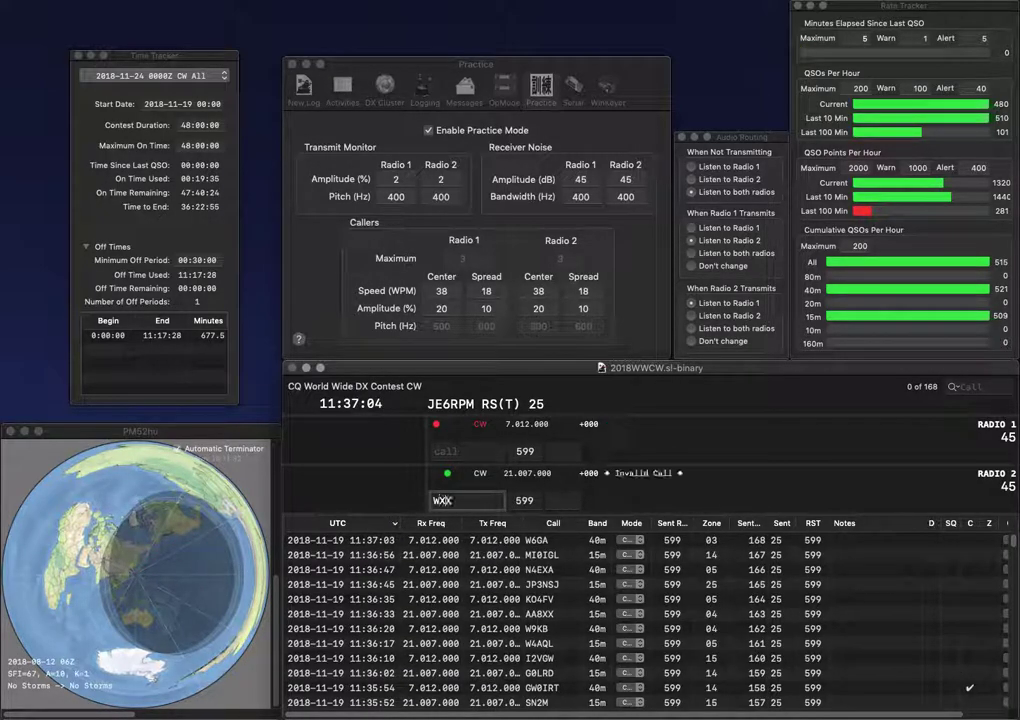
pyautogui.press('Return')
pyautogui.write('9W')
pyautogui.press('Left')
pyautogui.press('Left')
pyautogui.write('UA')
pyautogui.press('BackSpace')
pyautogui.write('W')
pyautogui.press('BackSpace')
pyautogui.write('A')
pyautogui.press('Return')
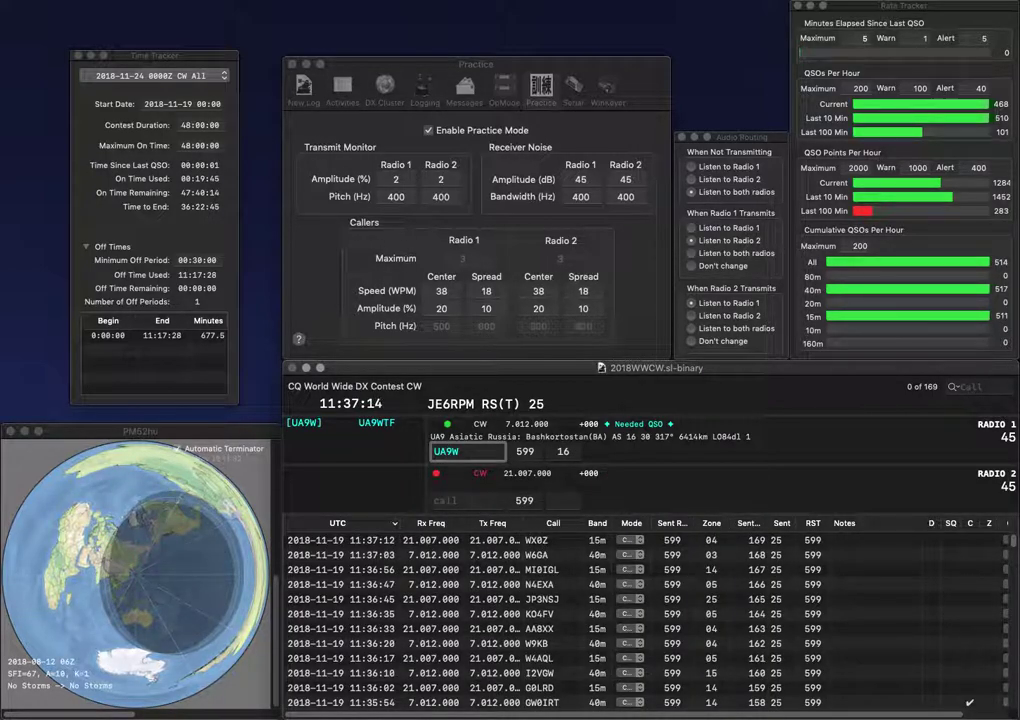
pyautogui.press('Return')
pyautogui.write('WU7')
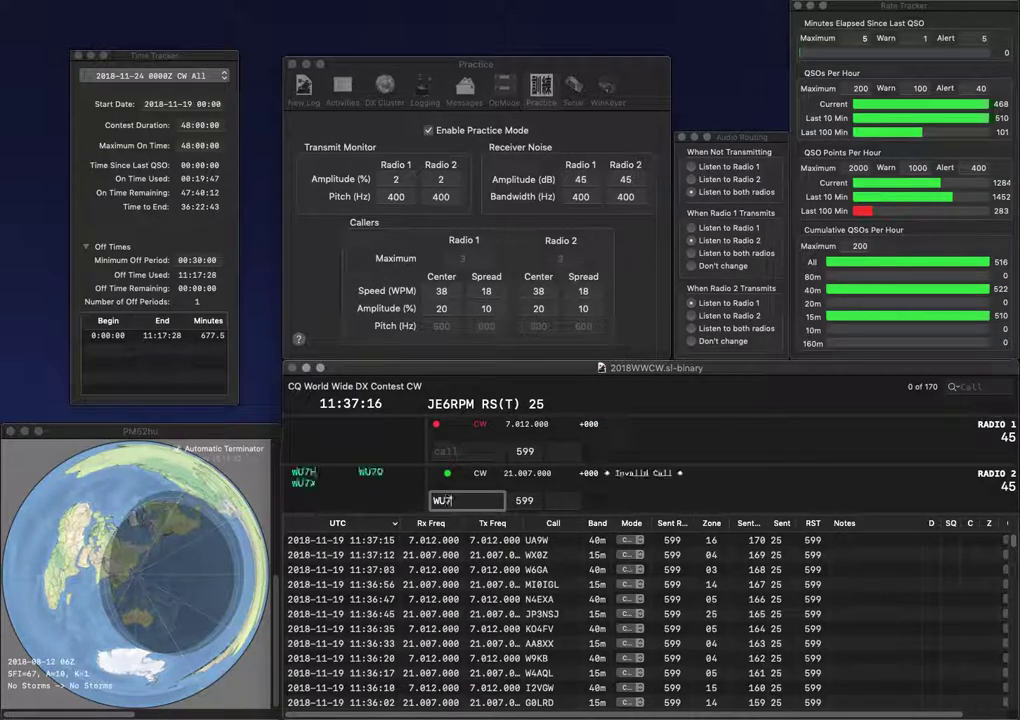
pyautogui.write('X')
pyautogui.press('Return')
pyautogui.write('JA')
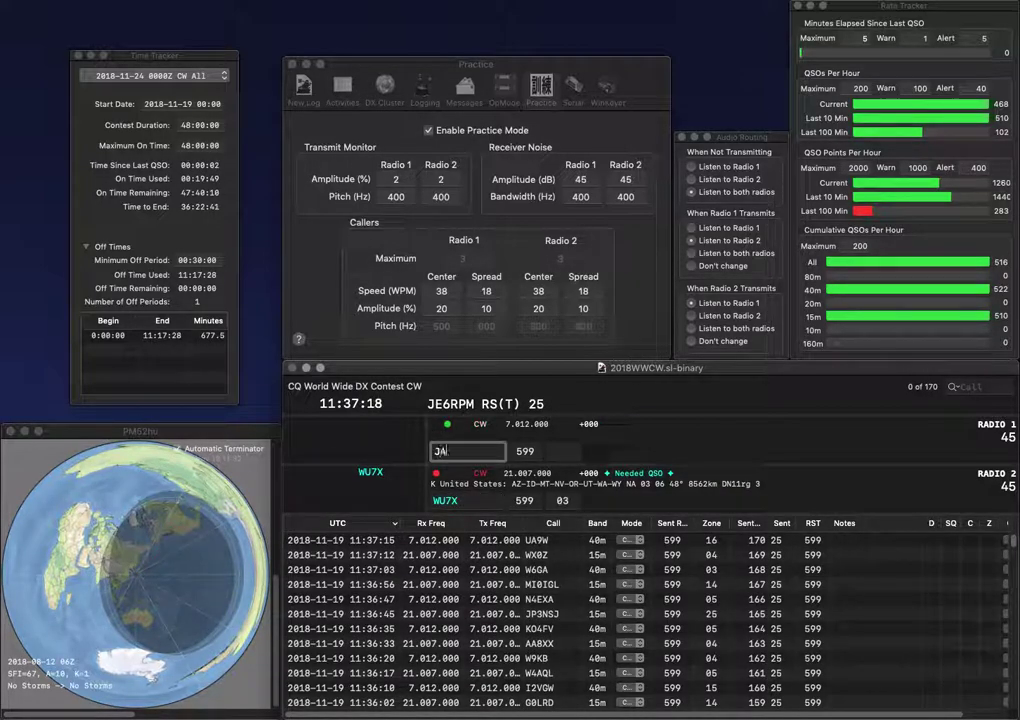
pyautogui.write('1IE')
pyautogui.press('Return')
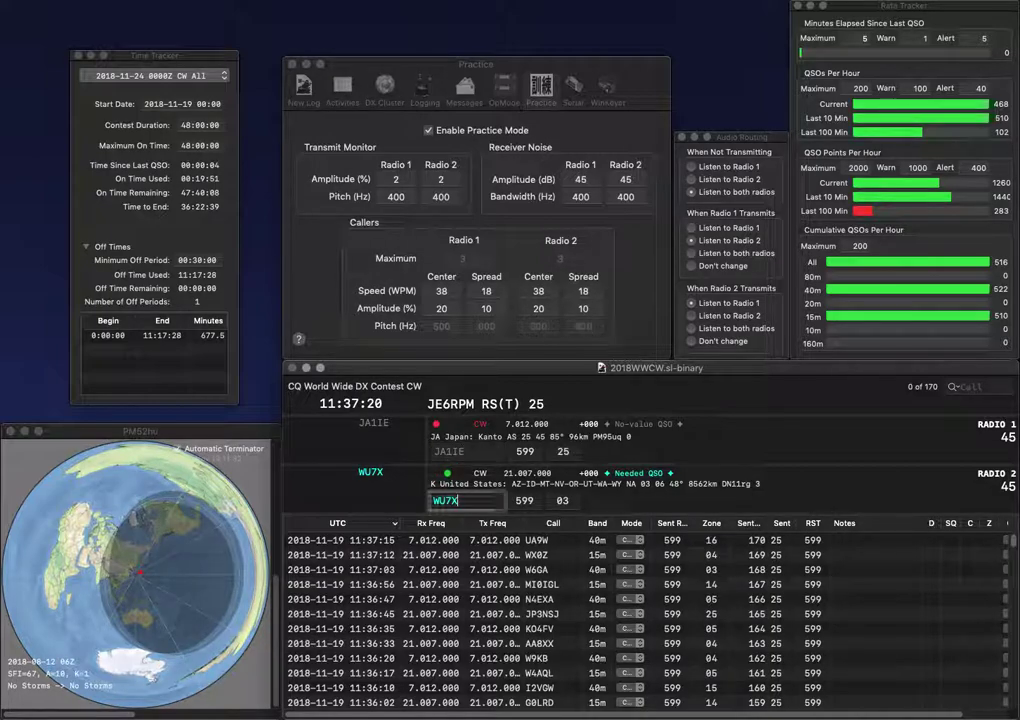
pyautogui.press('Return')
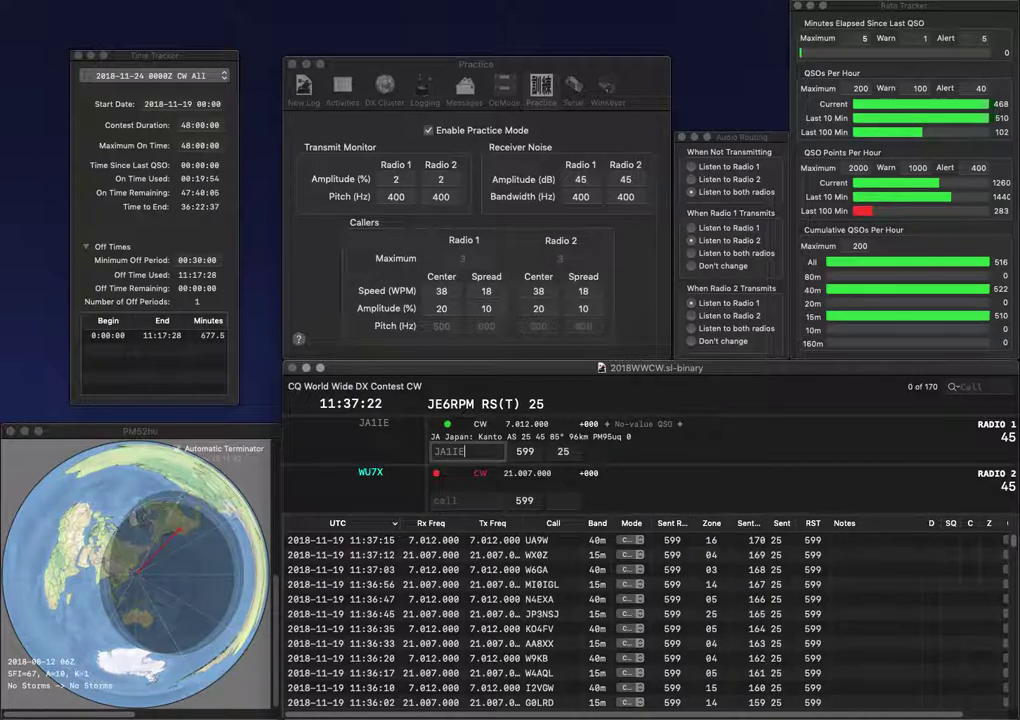
pyautogui.press('Return')
# Work and log DM2W on Radio 2 and JK1XMP on Radio 1.
pyautogui.write('DM2W')
pyautogui.press('Return')
pyautogui.write('JK1XM')
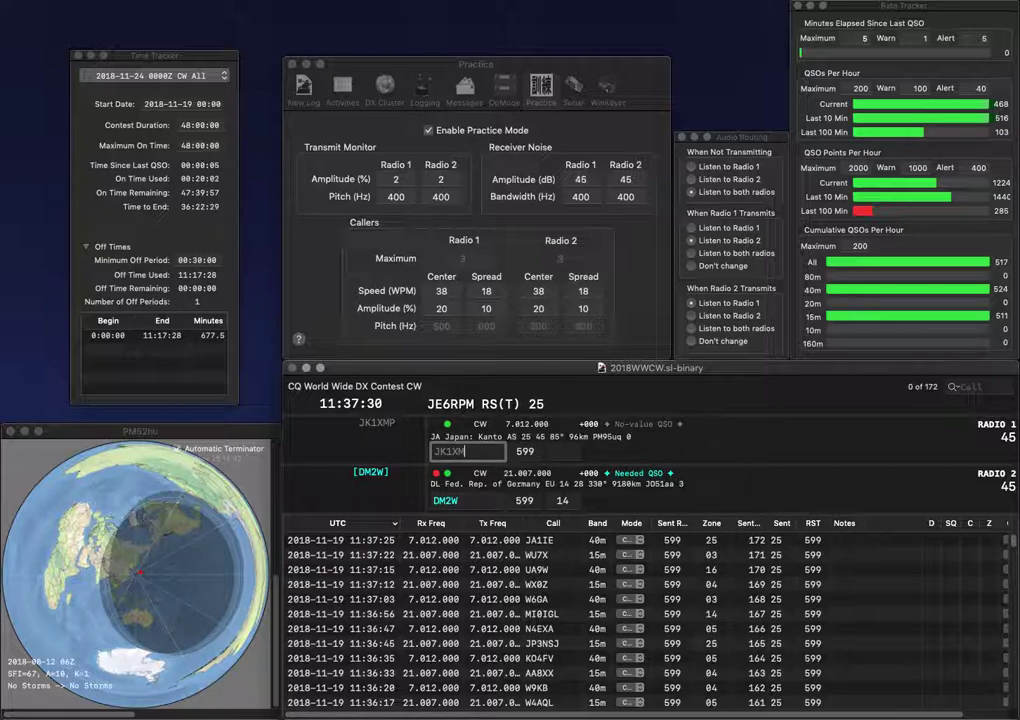
pyautogui.write('P')
pyautogui.press('Return')
pyautogui.press('Return')
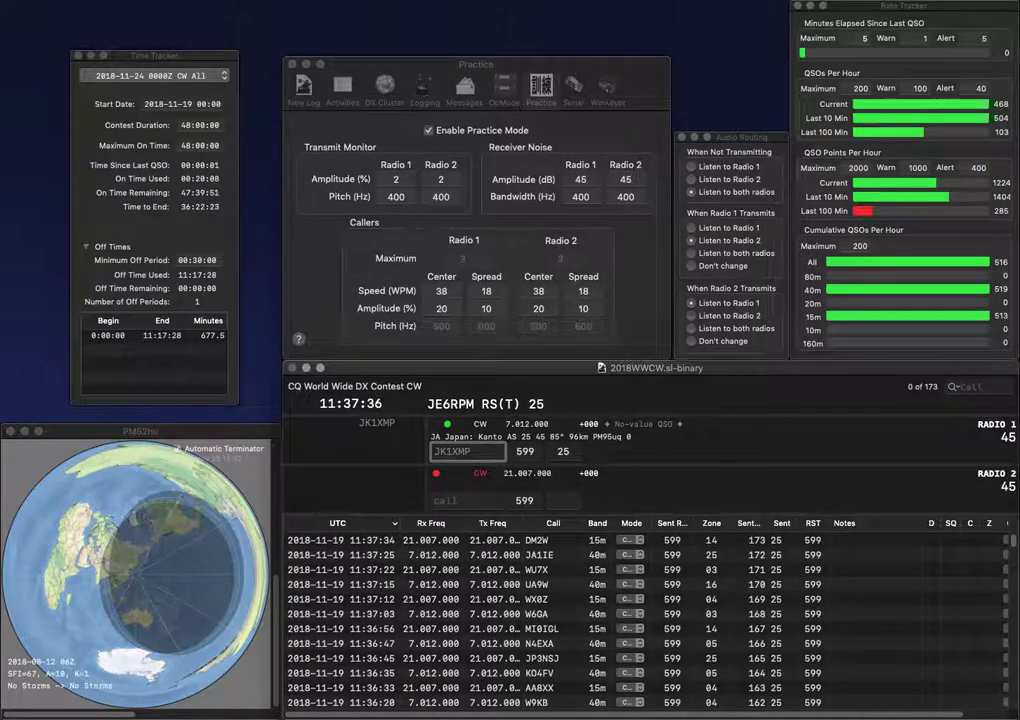
pyautogui.press('Return')
# Complete the partial Radio 2 call as ON7GO, answer F4BWJ on Radio 1, and log both contacts.
pyautogui.write('NGO')
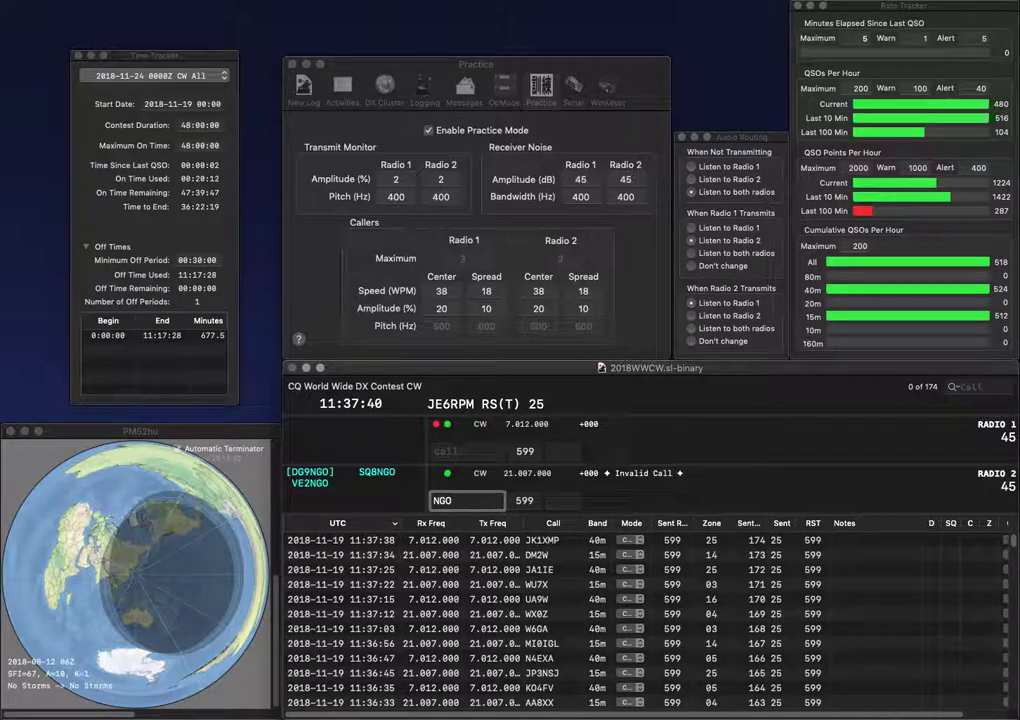
pyautogui.write('7')
pyautogui.press('Left')
pyautogui.press('Left')
pyautogui.write('O')
pyautogui.press('Return')
pyautogui.press('Tab')
pyautogui.write('4BWJ')
pyautogui.write('F')
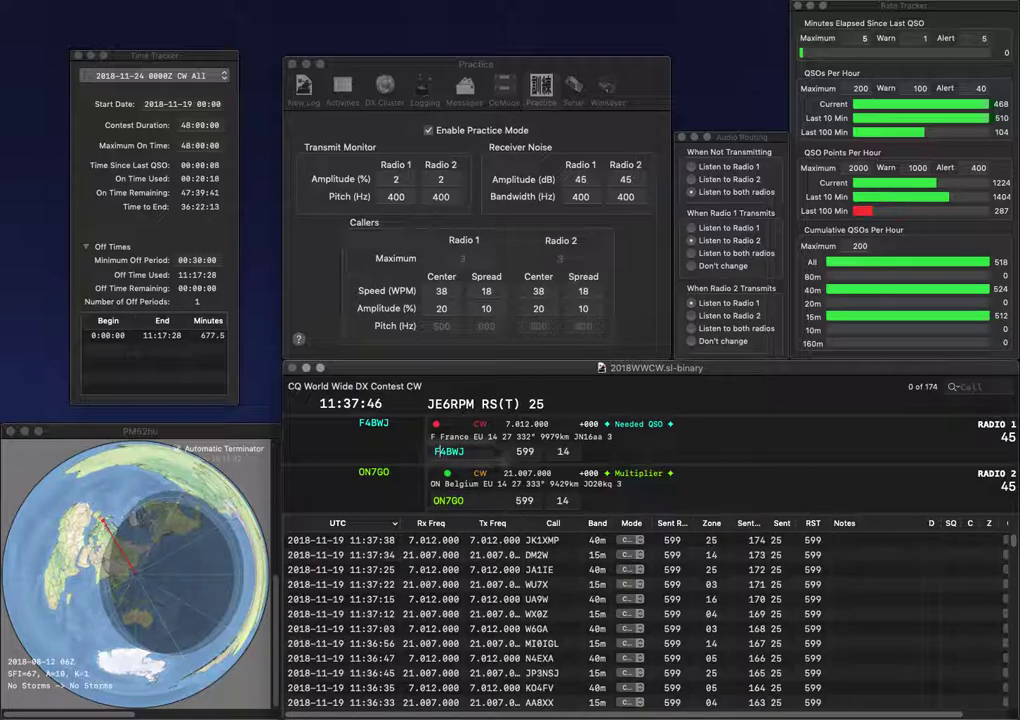
pyautogui.press('Return')
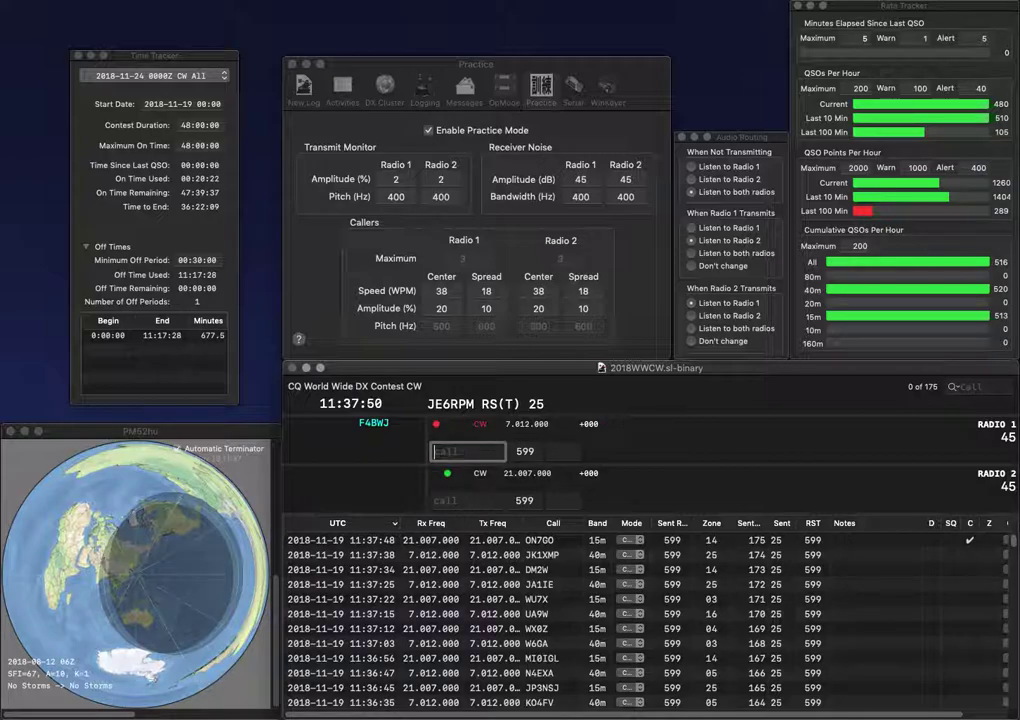
pyautogui.press('Return')
# Work and log UT6UD on Radio 2 and DL6BE on Radio 1.
pyautogui.write('UT6UD')
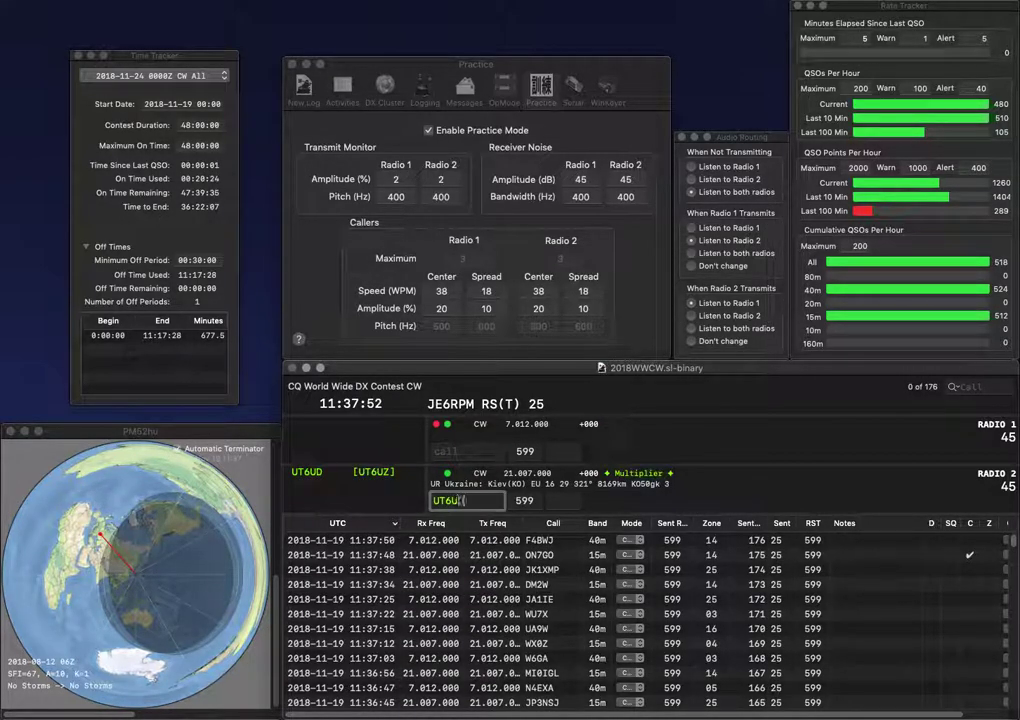
pyautogui.press('Return')
pyautogui.write('DL6BE')
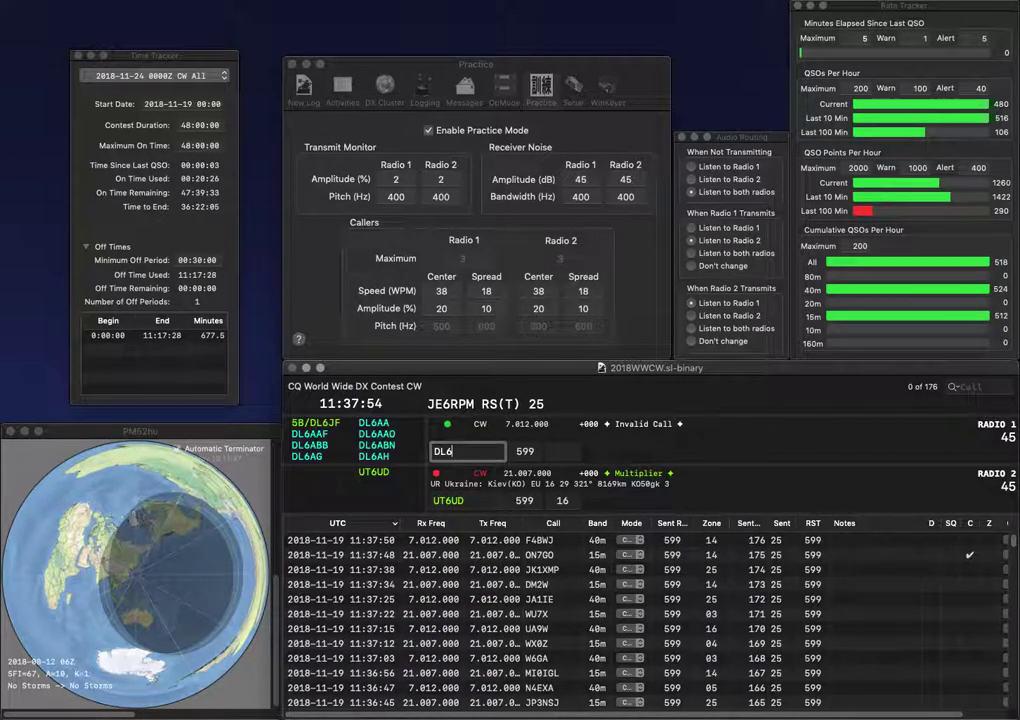
pyautogui.press('Return')
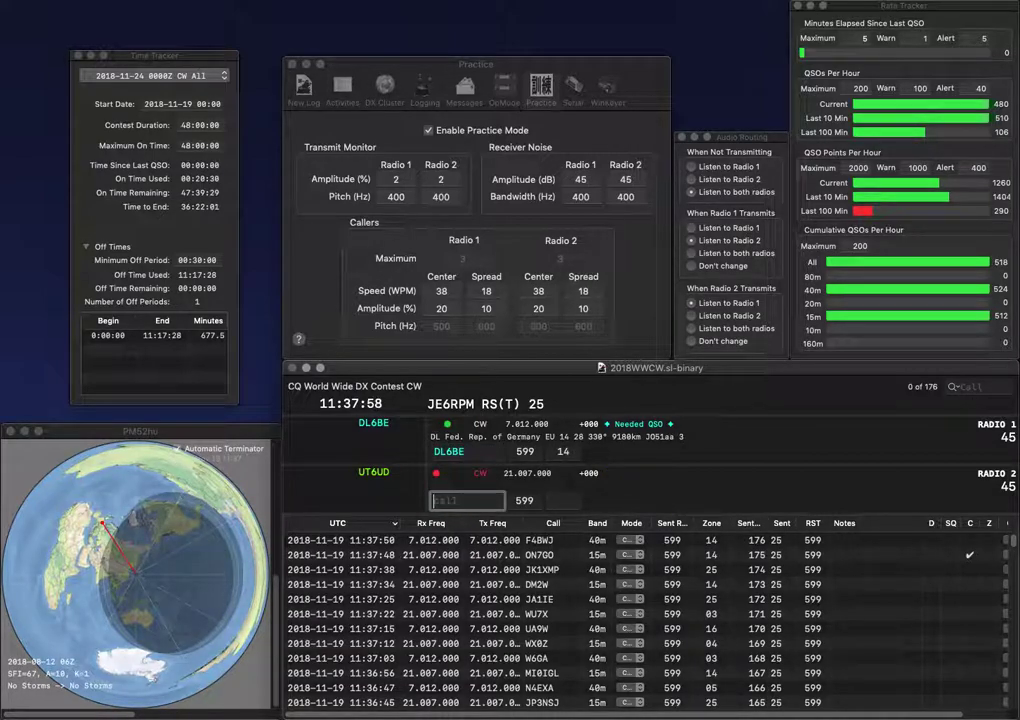
pyautogui.press('Return')
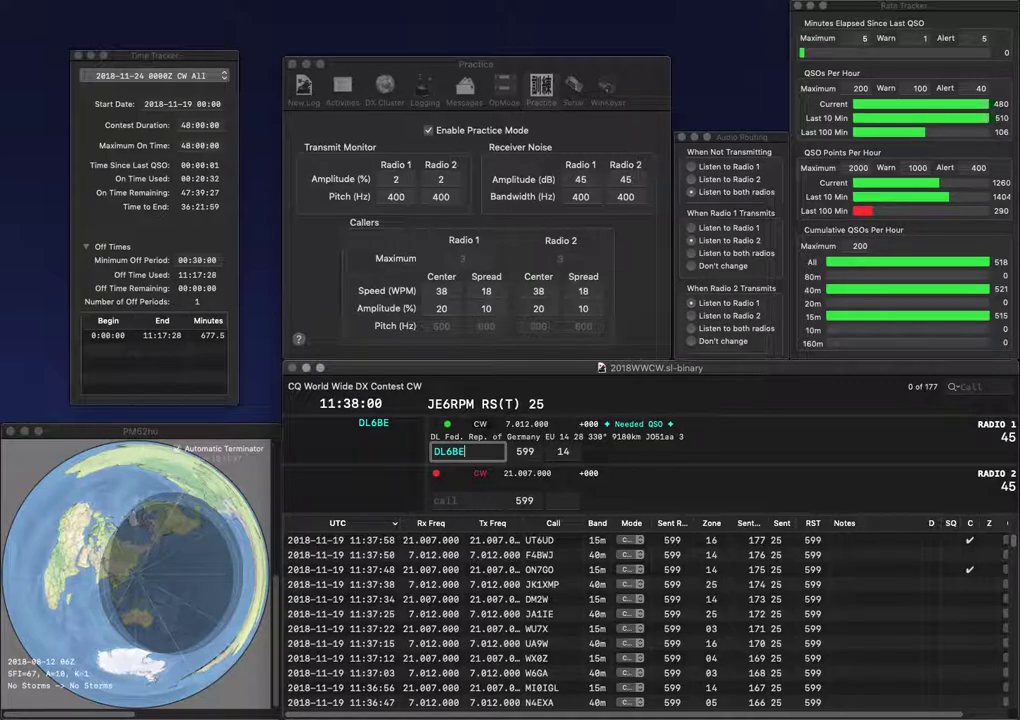
pyautogui.press('Return')
pyautogui.write('VE')
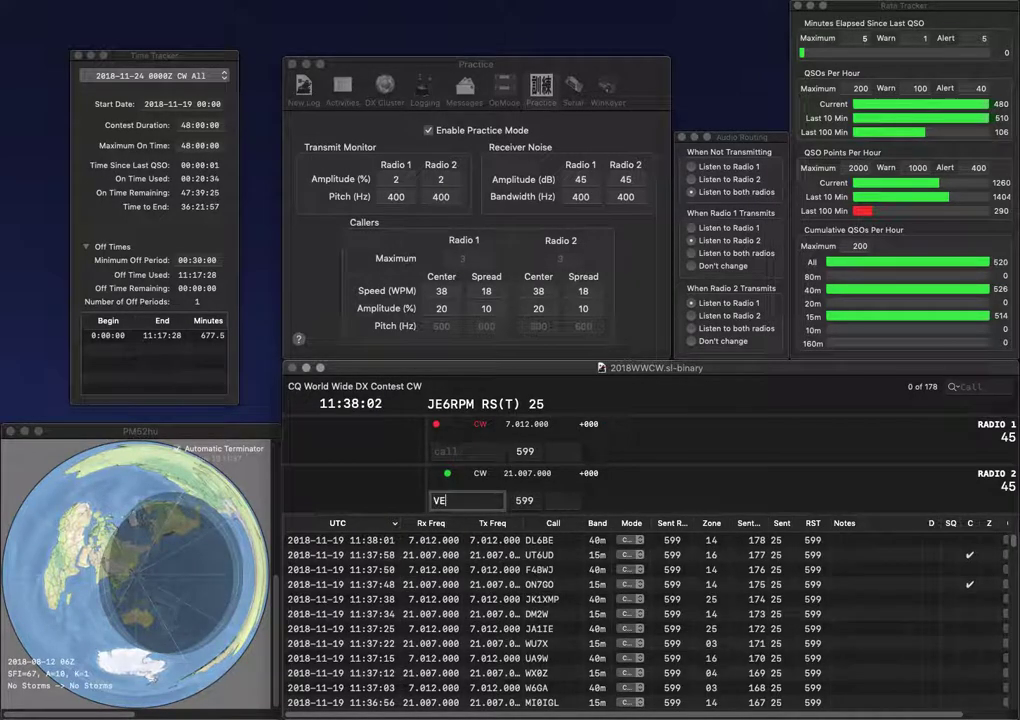
pyautogui.write('3I')
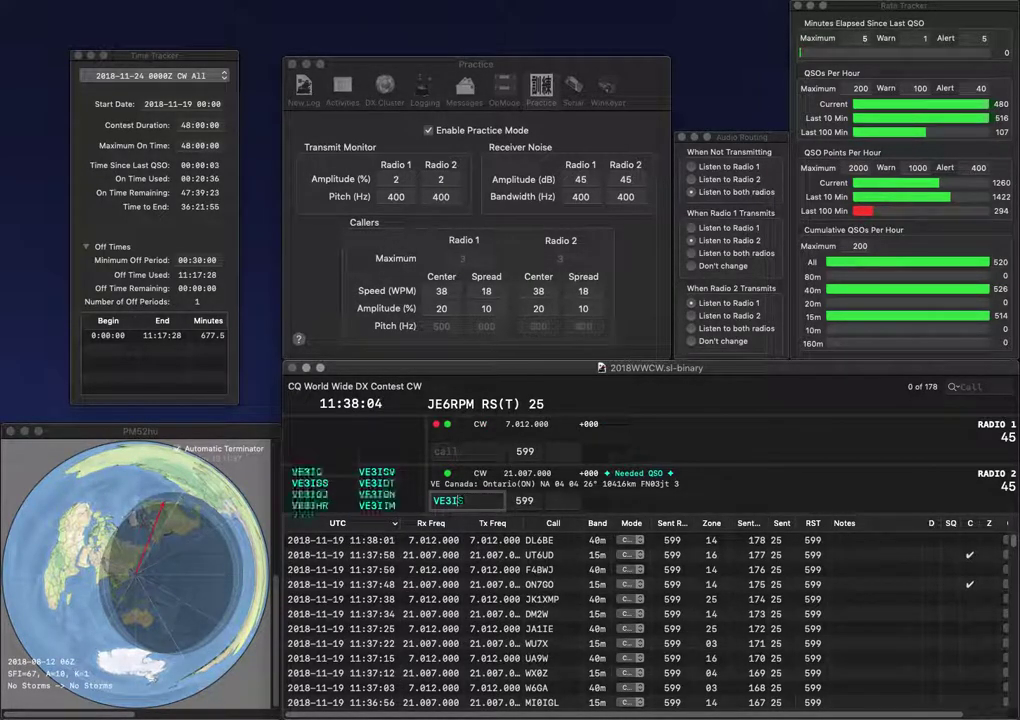
pyautogui.press('BackSpace')
pyautogui.write('SS')
pyautogui.click(468, 451)
pyautogui.write('R9S')
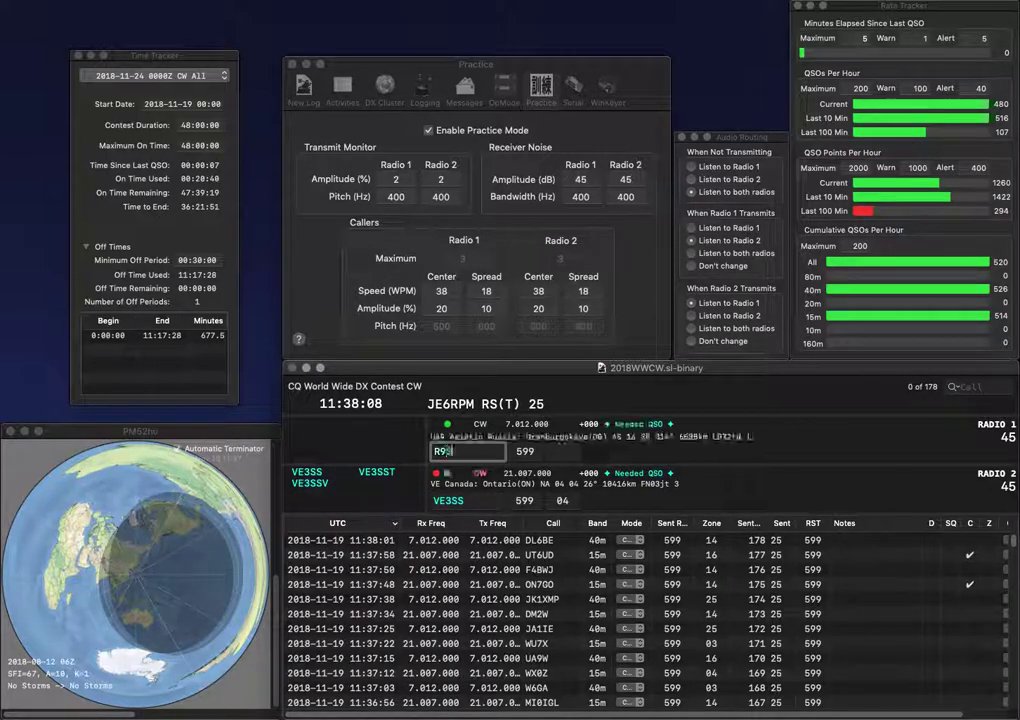
pyautogui.write('EI')
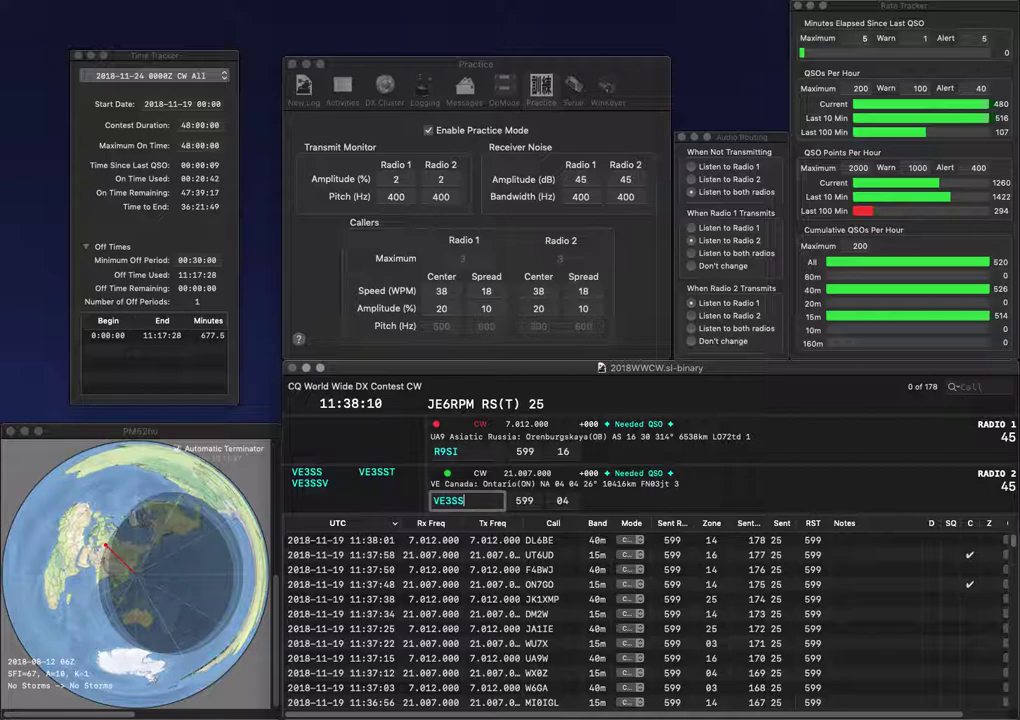
pyautogui.press('Left')
pyautogui.press('Return')
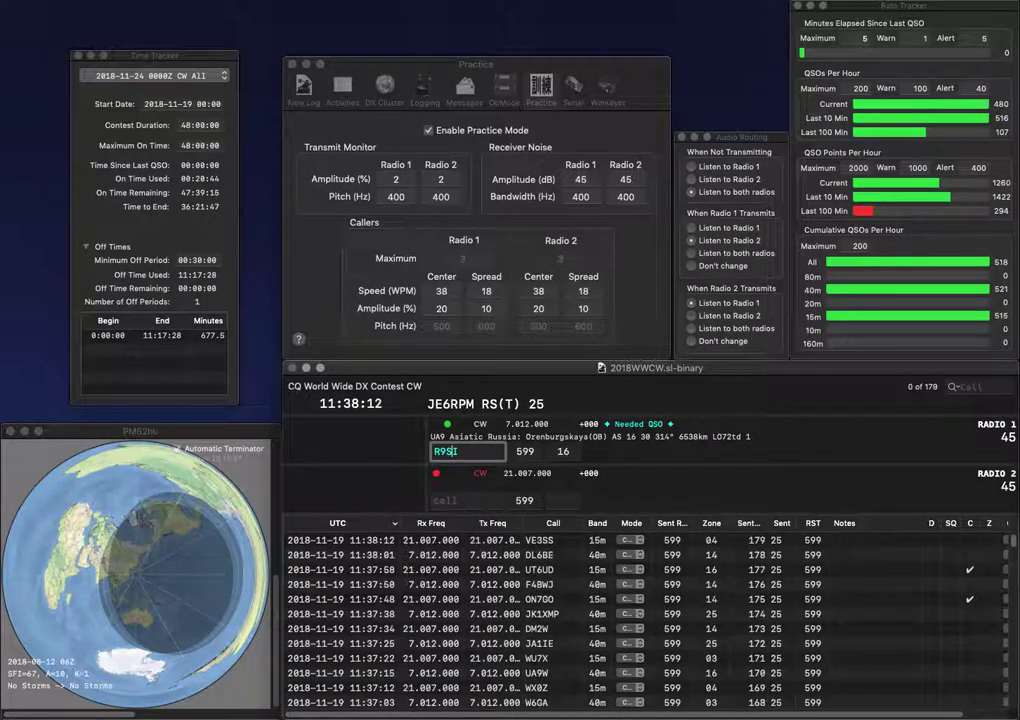
pyautogui.write('S')
pyautogui.press('Return')
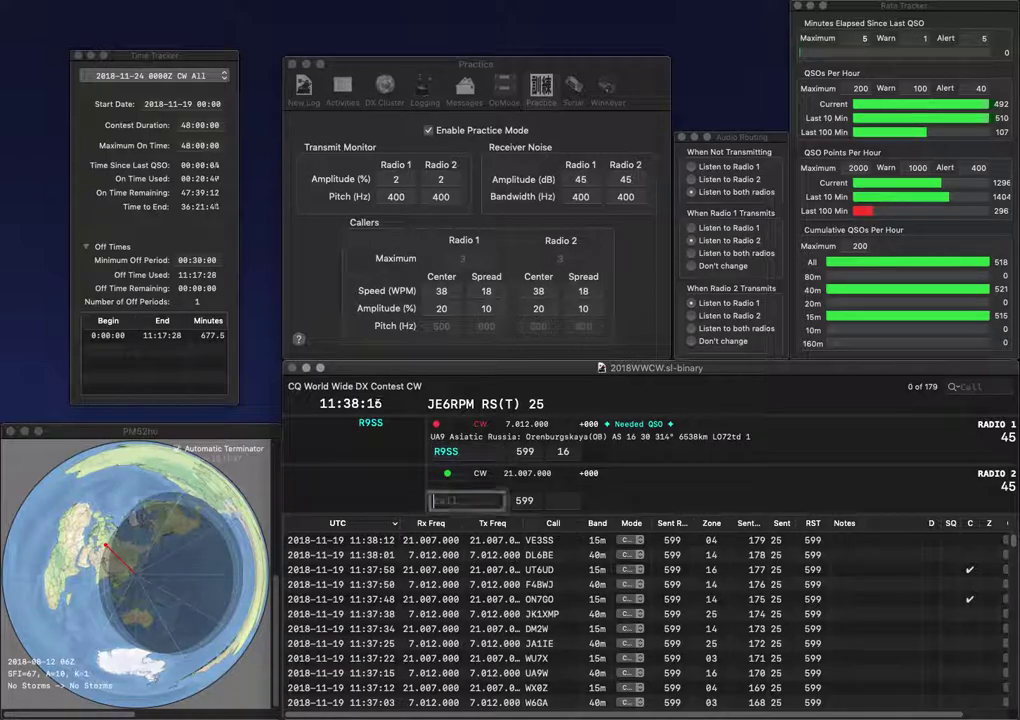
pyautogui.write('0QJ')
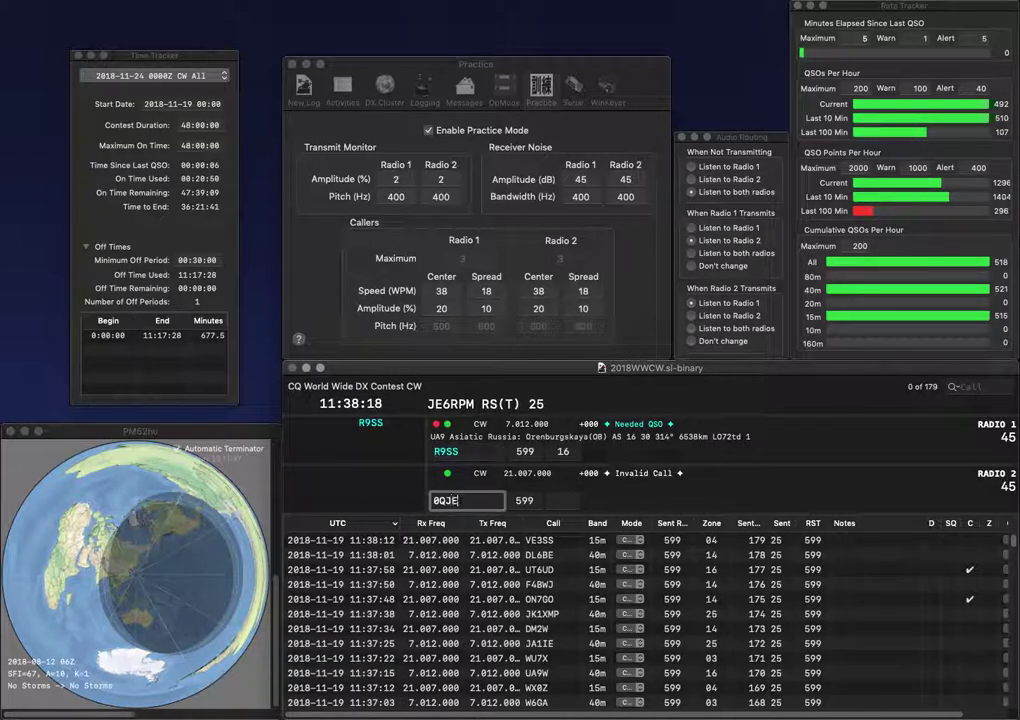
pyautogui.write('E')
pyautogui.press('Return')
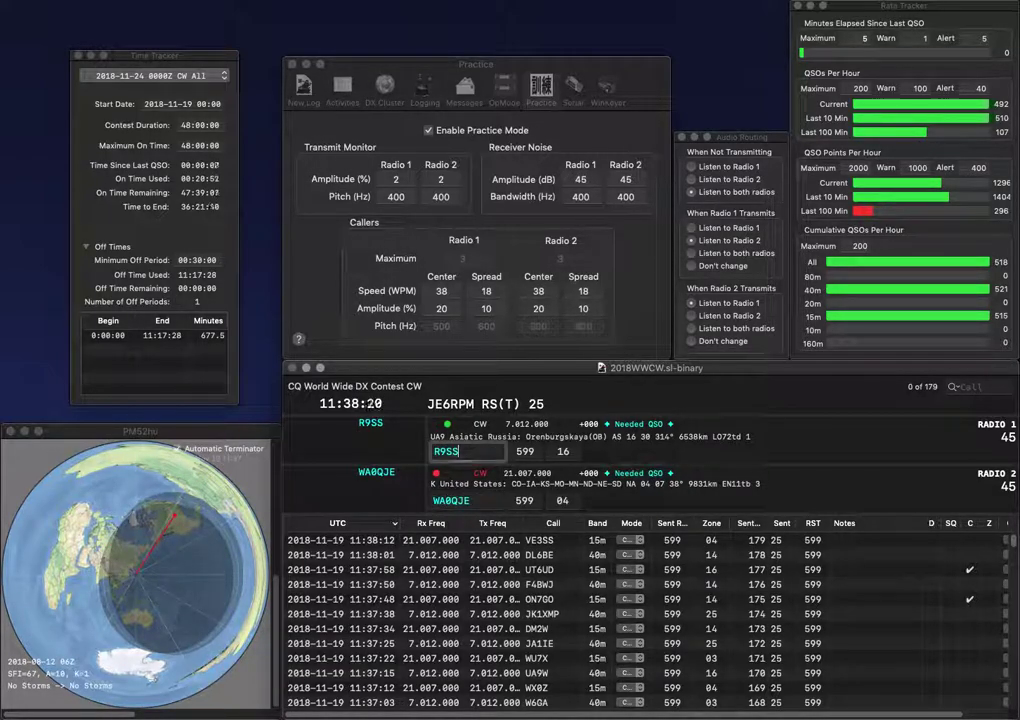
pyautogui.click(446, 501)
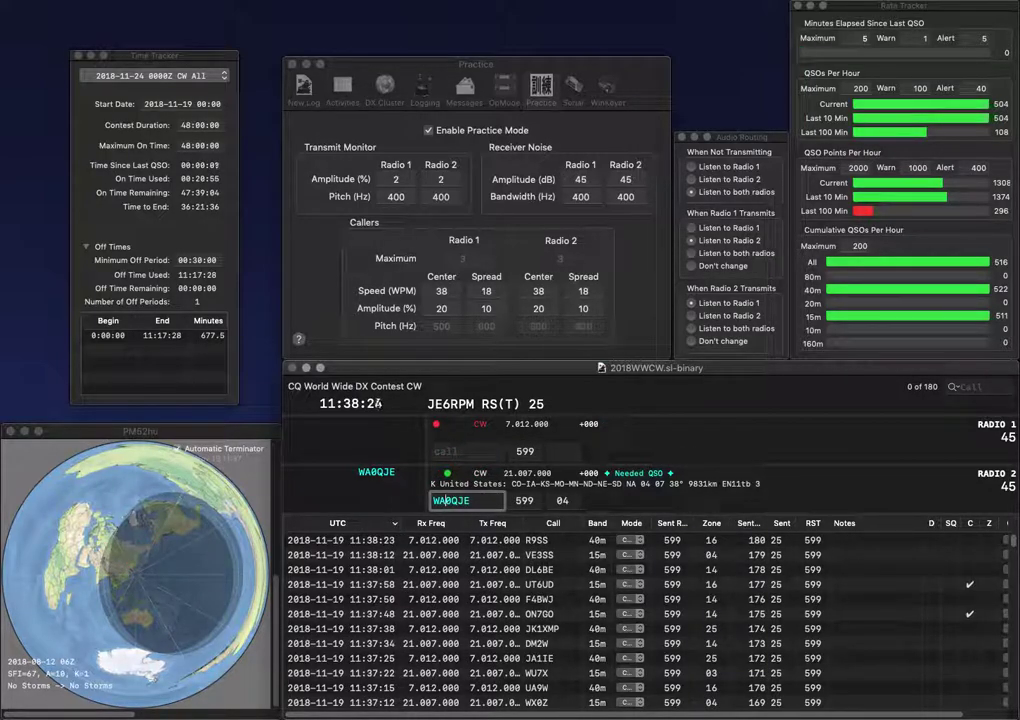
pyautogui.press('Return')
pyautogui.write('D')
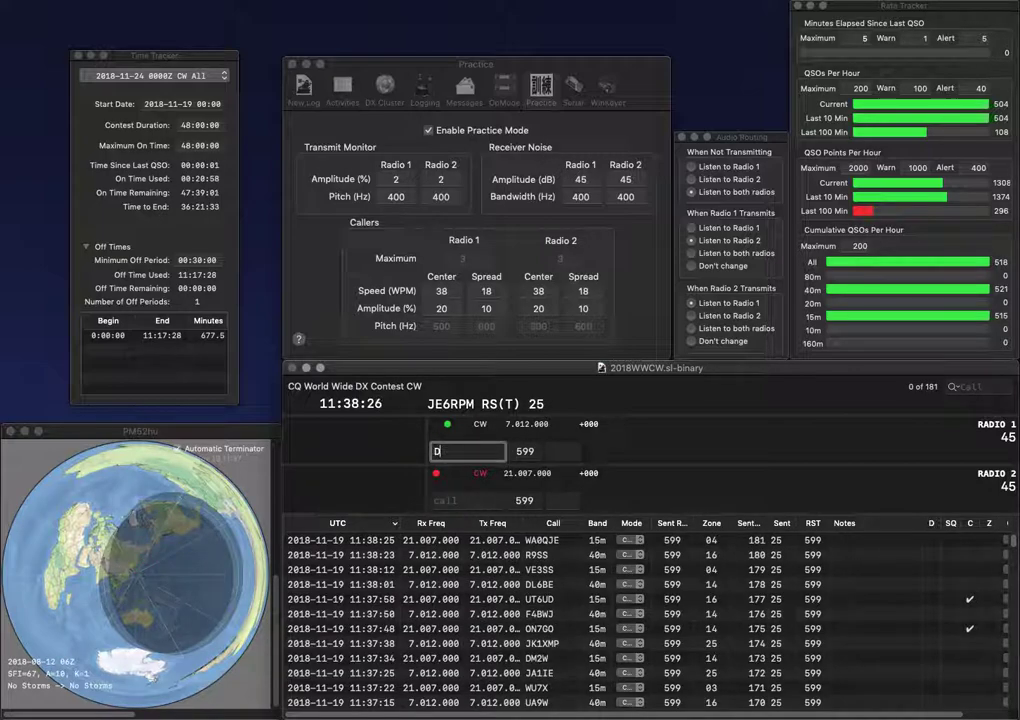
pyautogui.write('H1NB')
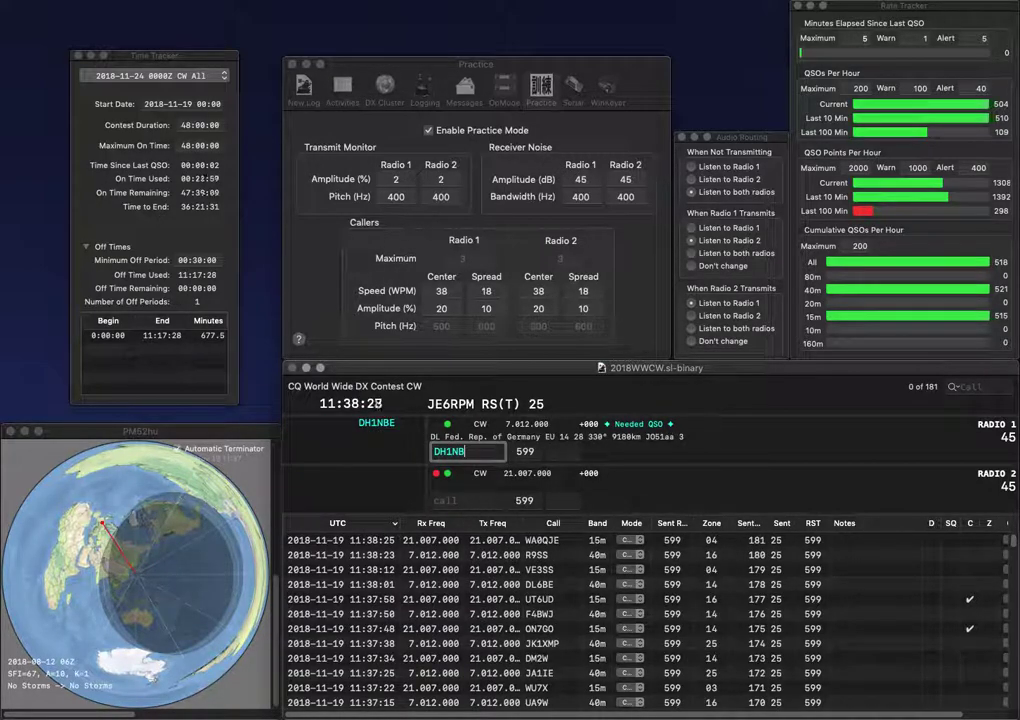
pyautogui.write('E')
pyautogui.press('Return')
pyautogui.write('J')
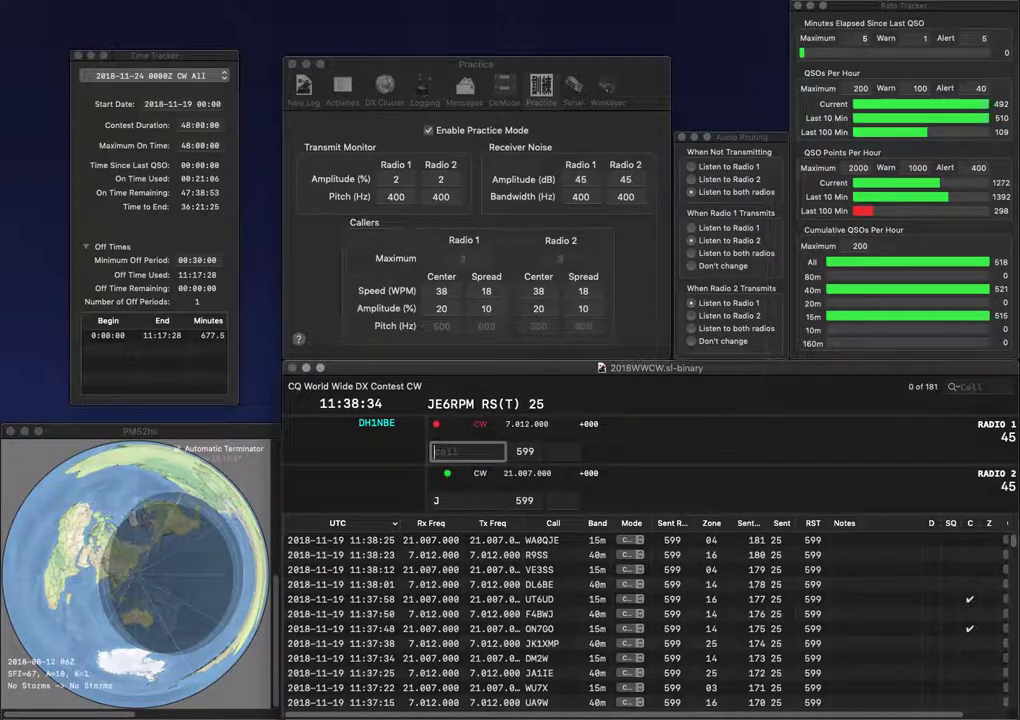
pyautogui.press('Return')
pyautogui.press('BackSpace')
pyautogui.write('TM5J')
pyautogui.press('Return')
pyautogui.write('AI6EC')
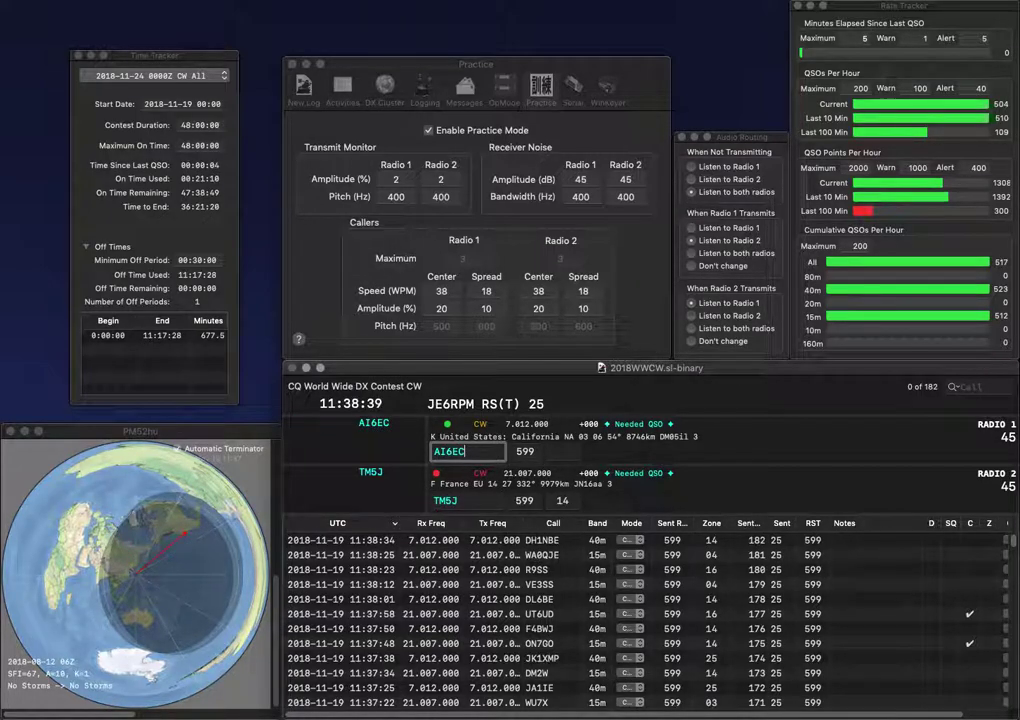
pyautogui.press('Return')
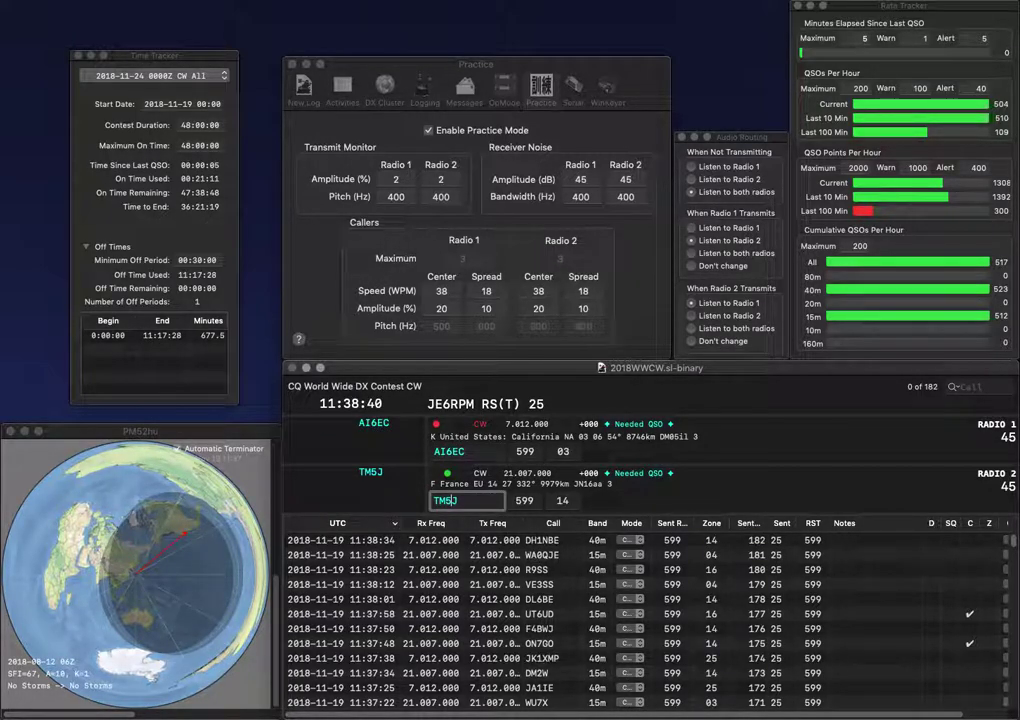
pyautogui.press('Return')
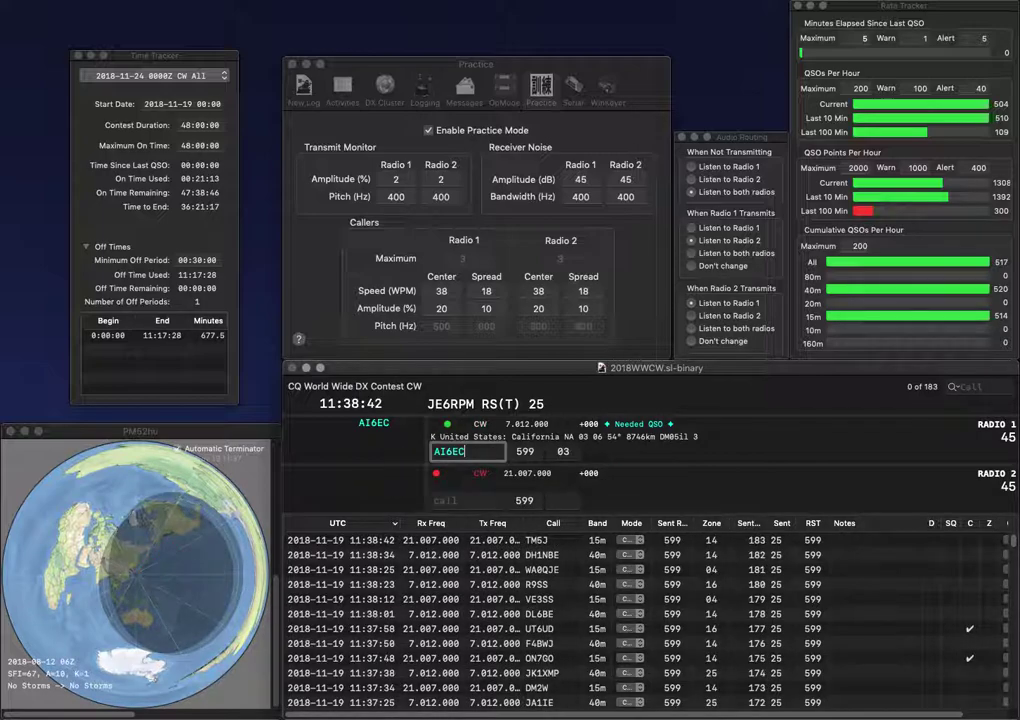
pyautogui.press('Return')
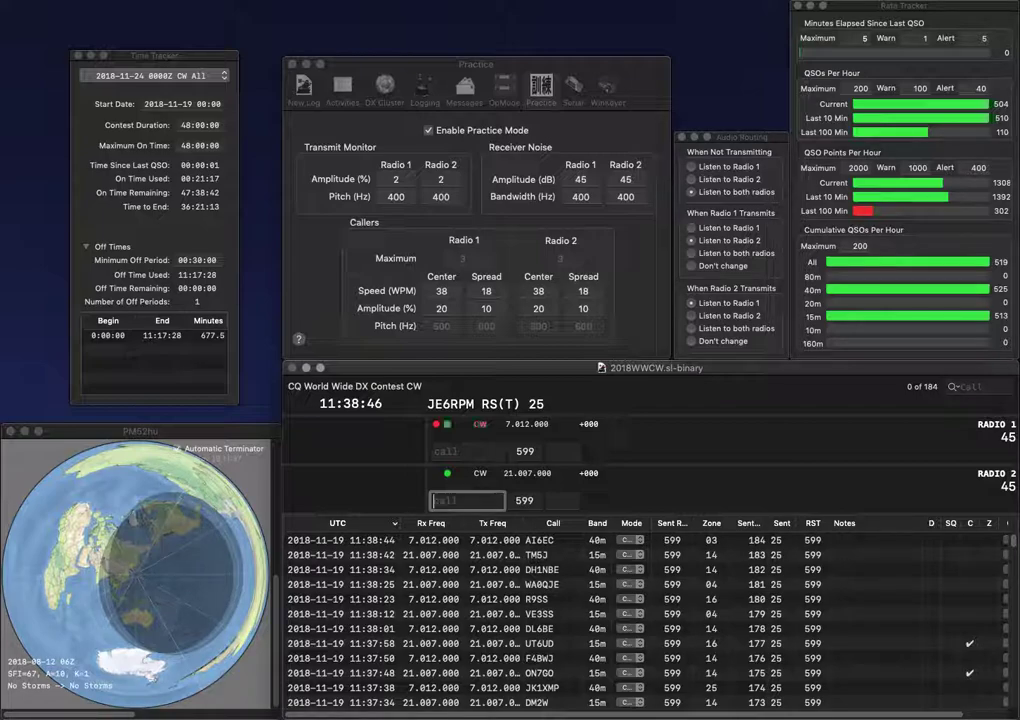
pyautogui.press('Return')
pyautogui.write('vk4j')
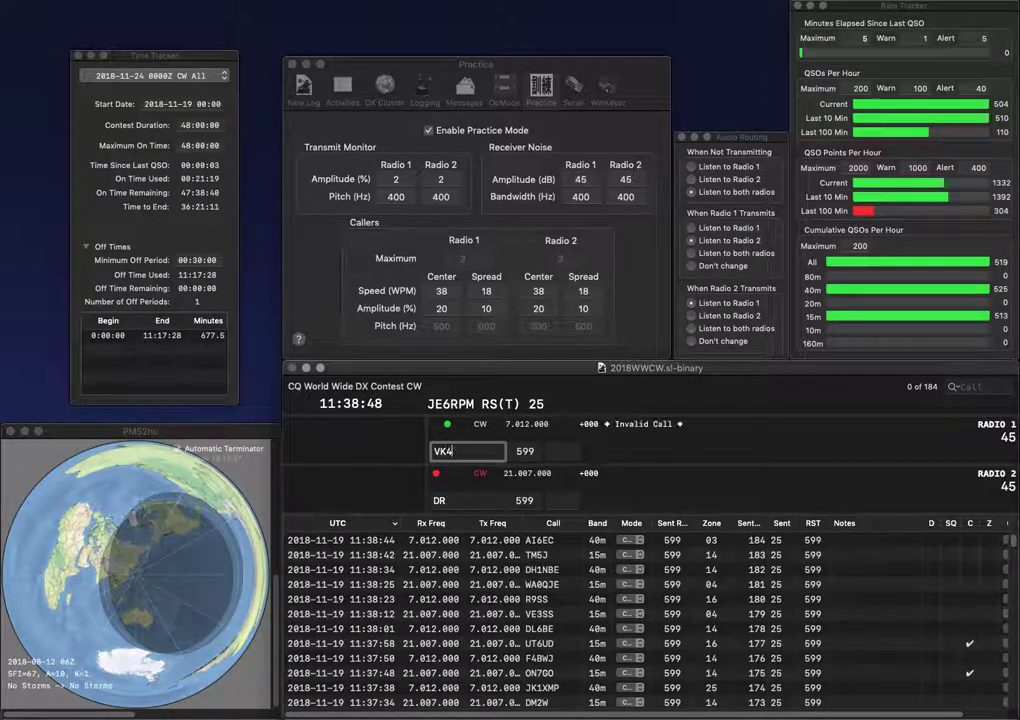
pyautogui.write('JU')
pyautogui.press('Return')
pyautogui.write('3W')
pyautogui.press('Return')
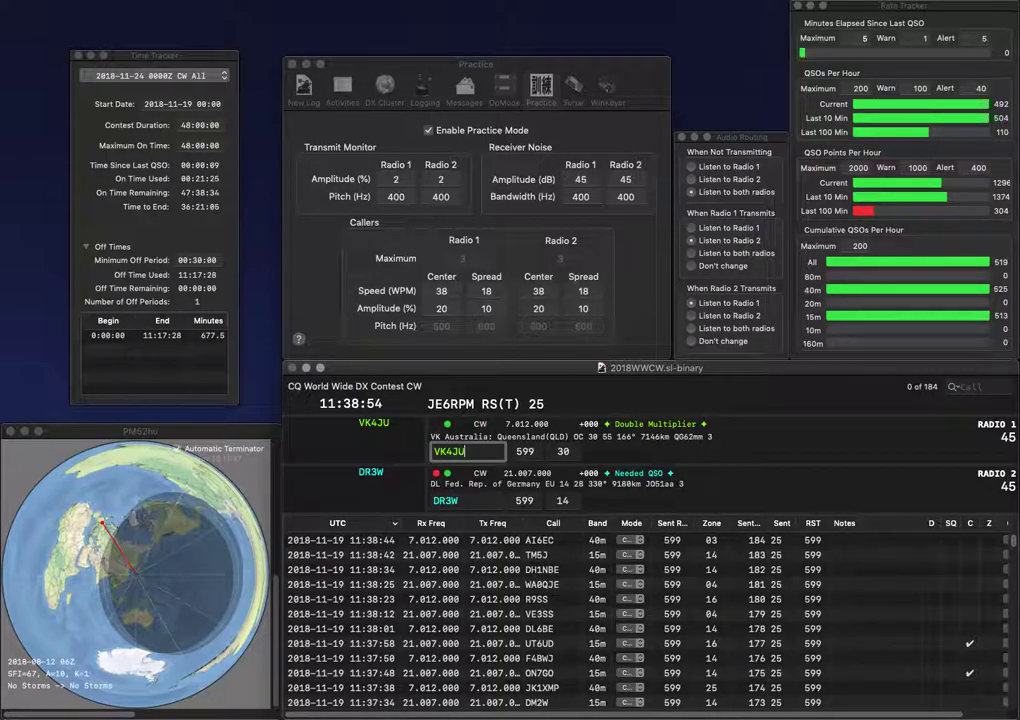
pyautogui.press('Return')
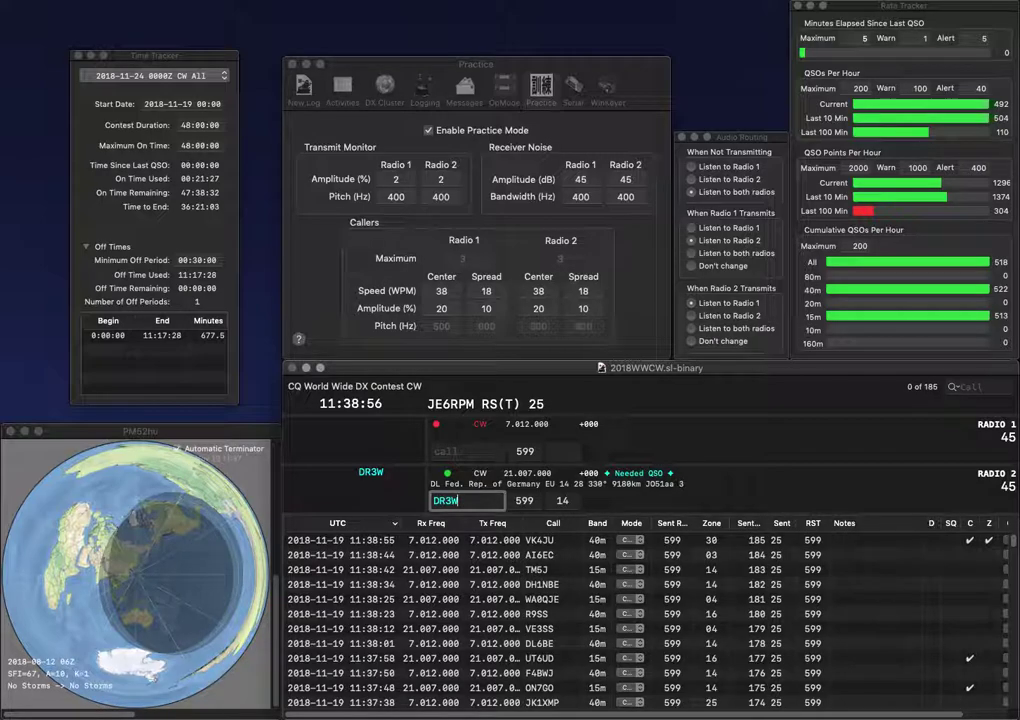
pyautogui.press('Return')
# Work and log UD9P on Radio 1 and N0SO on Radio 2.
pyautogui.write('UD9P')
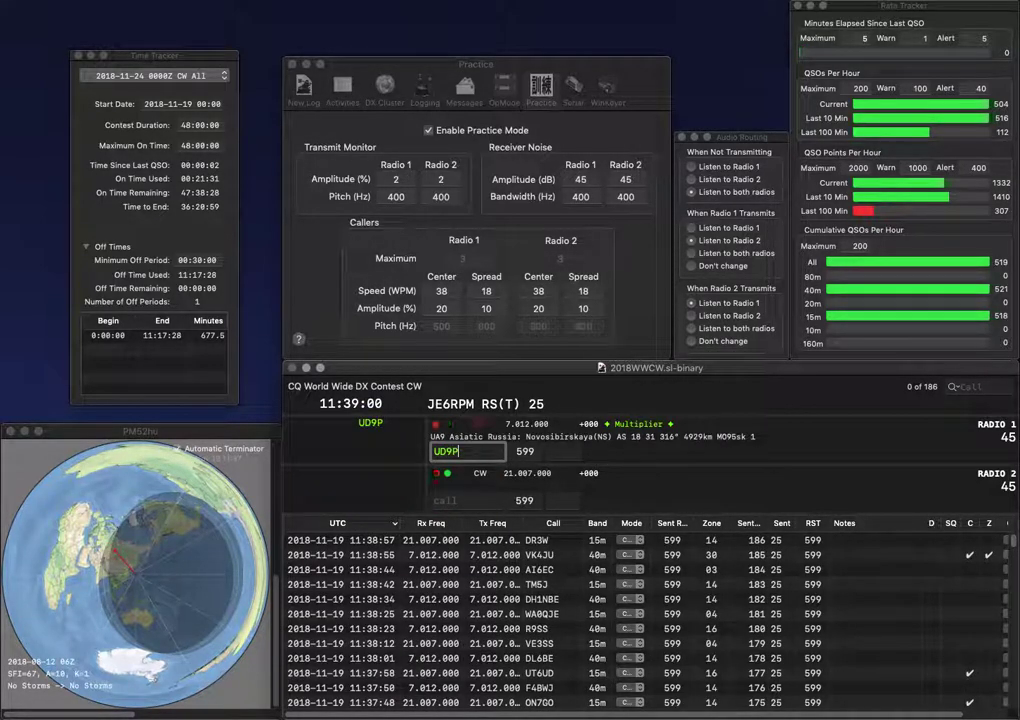
pyautogui.press('Return')
pyautogui.write('N0SO')
pyautogui.press('Return')
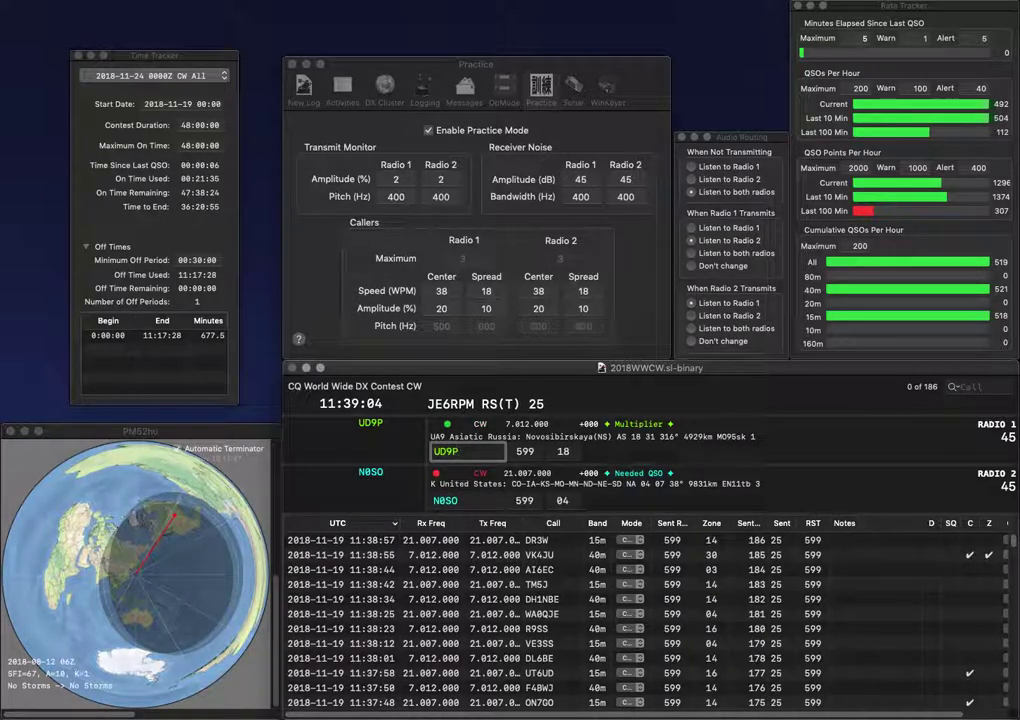
pyautogui.press('Return')
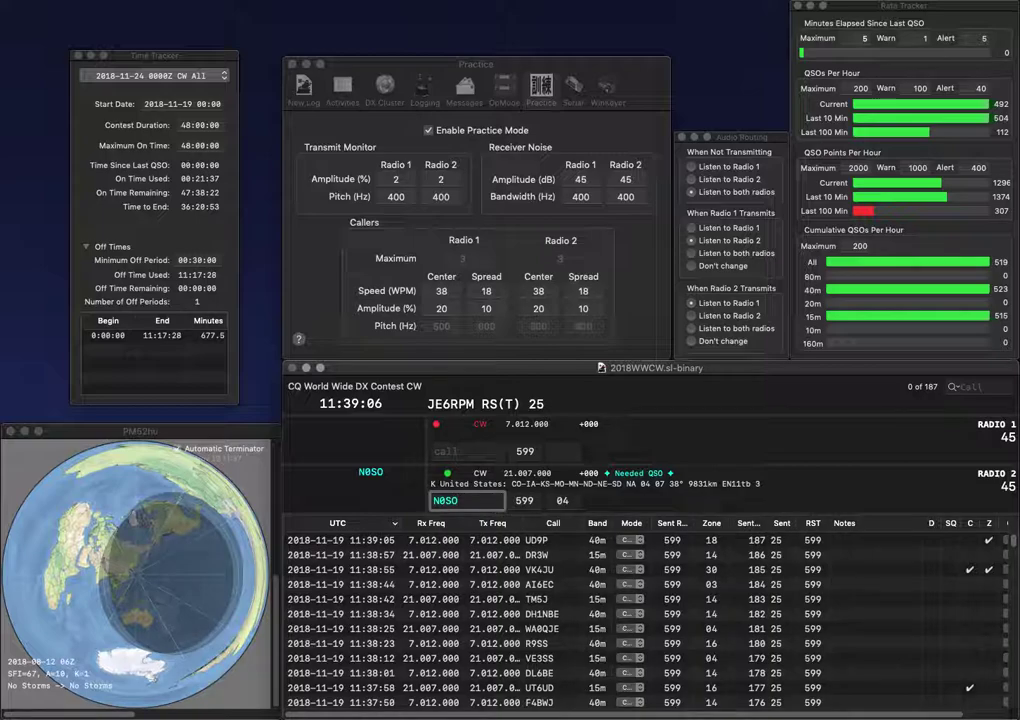
pyautogui.press('Return')
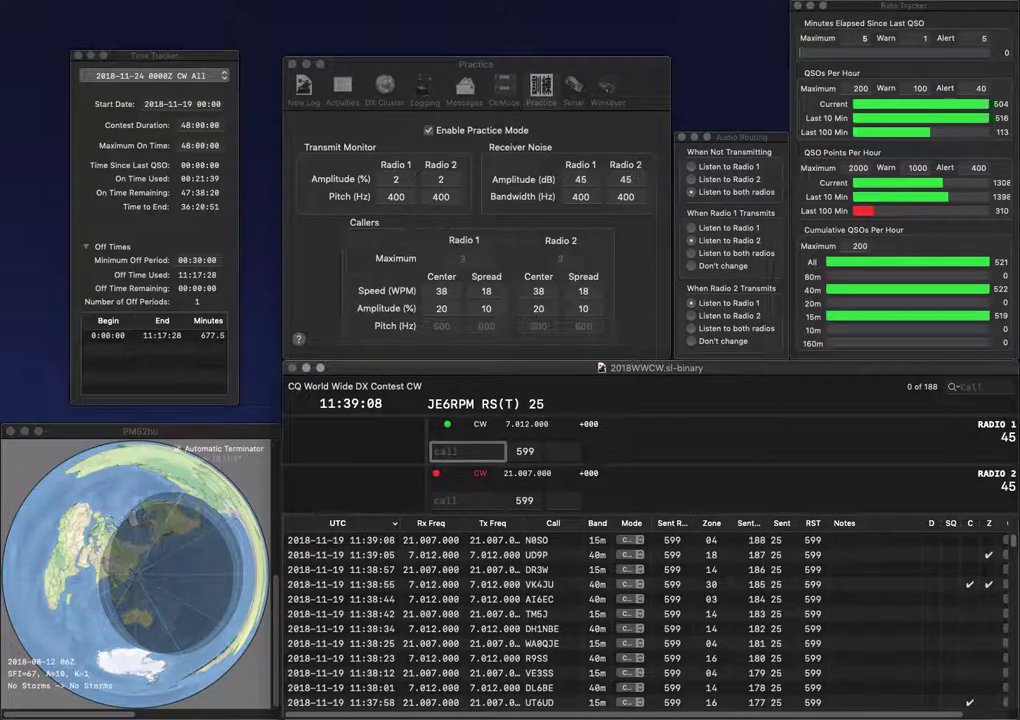
# Work and log YO9BXE on Radio 1, with the partial call Y entered for Radio 2.
pyautogui.write('YO9')
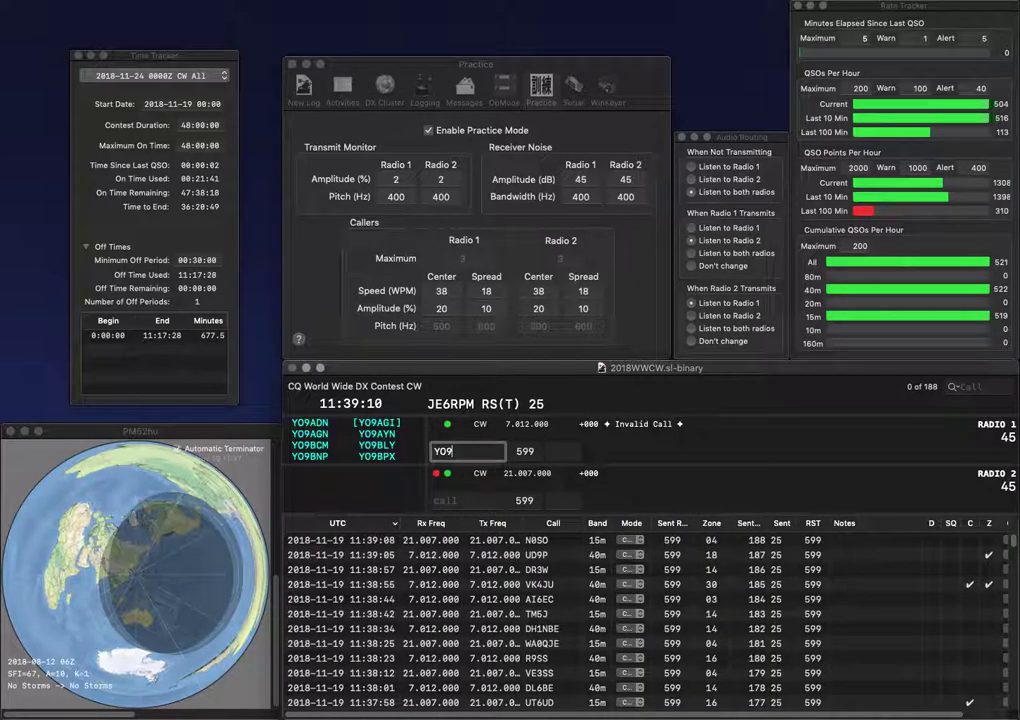
pyautogui.write('BXE')
pyautogui.press('Return')
pyautogui.write('Y')
pyautogui.click(471, 452)
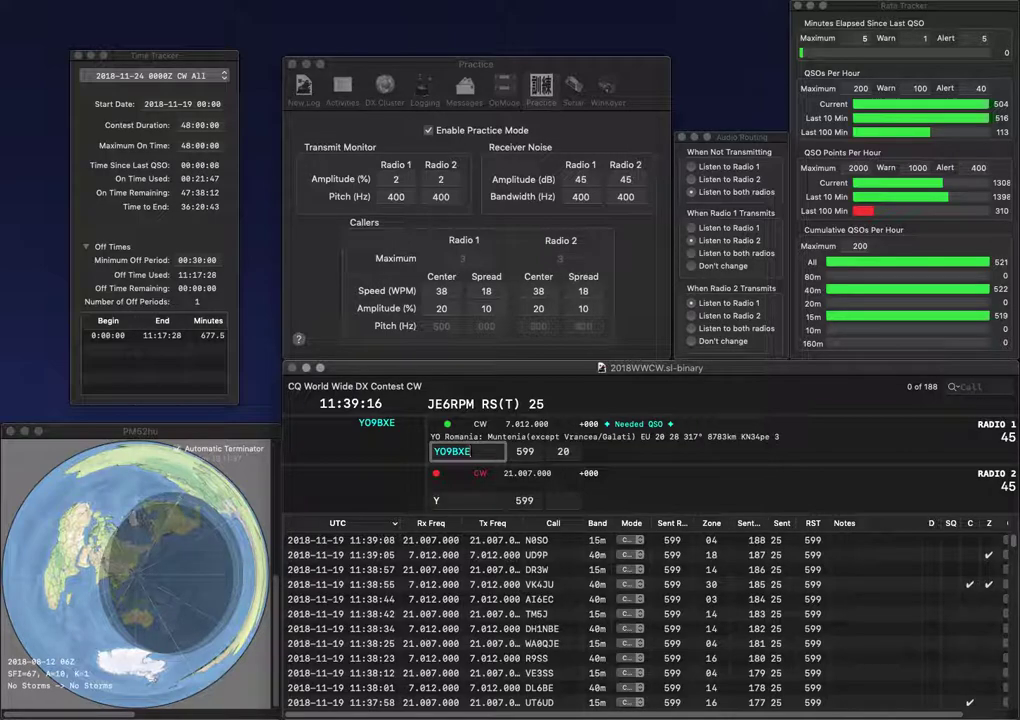
pyautogui.press('Return')
pyautogui.write('KC1NY')
pyautogui.press('Return')
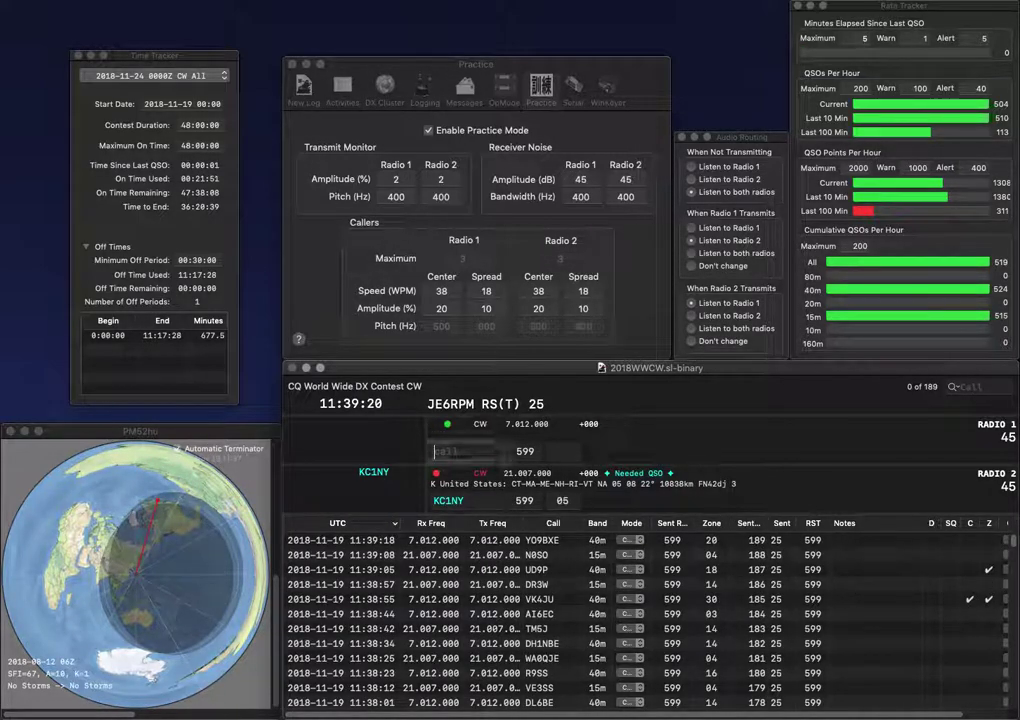
pyautogui.write('HC1')
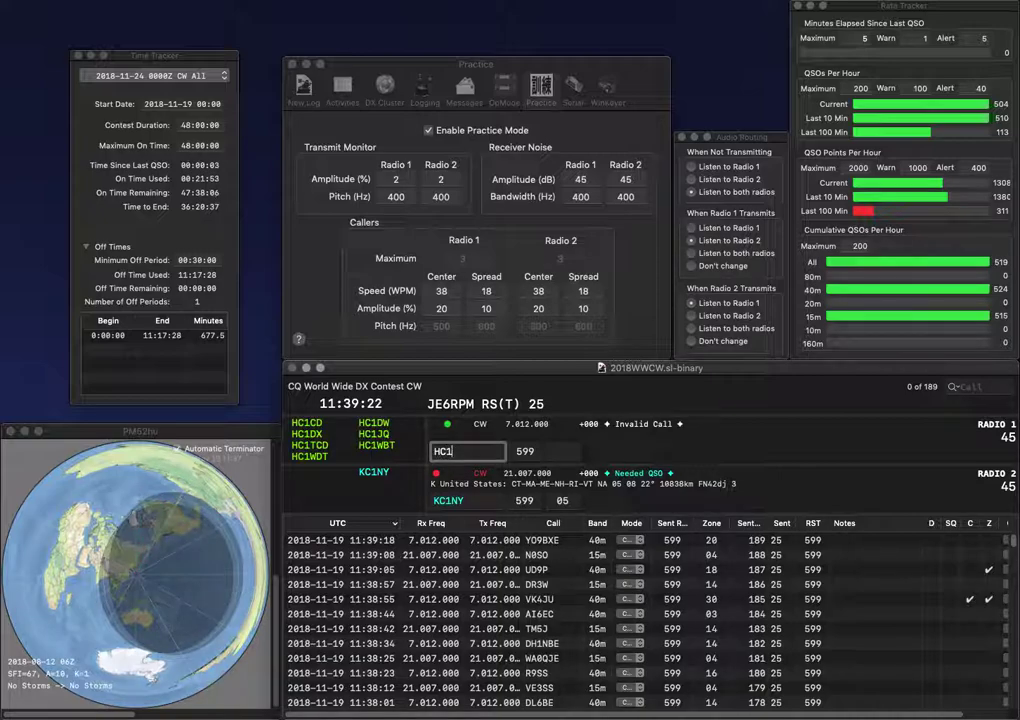
pyautogui.write('WDT')
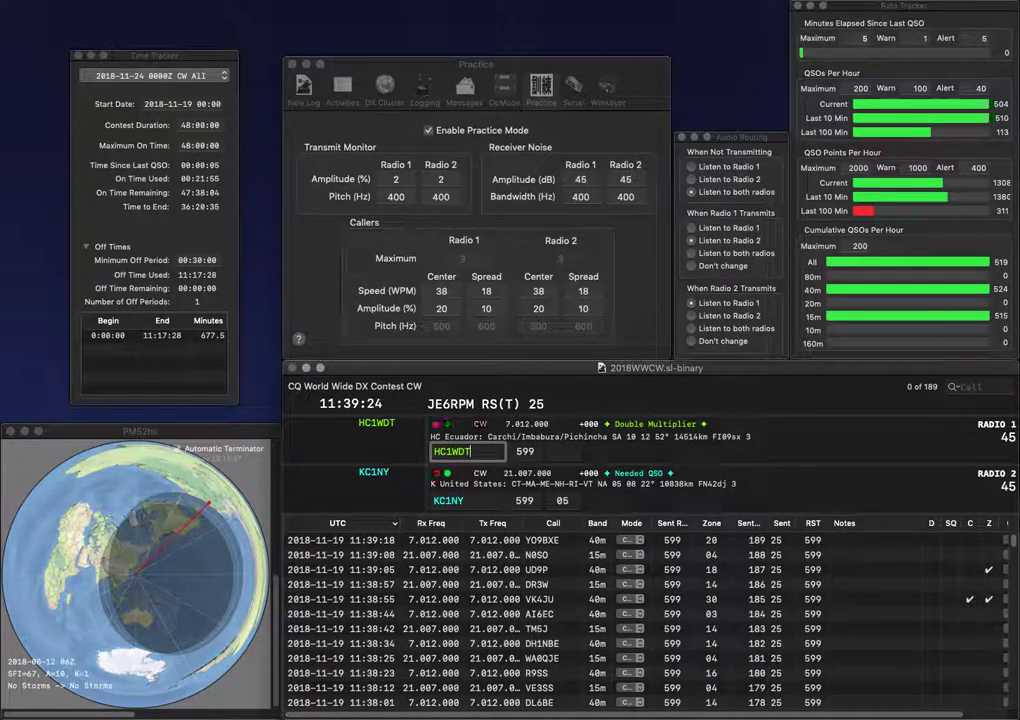
pyautogui.press('Return')
pyautogui.click(470, 452)
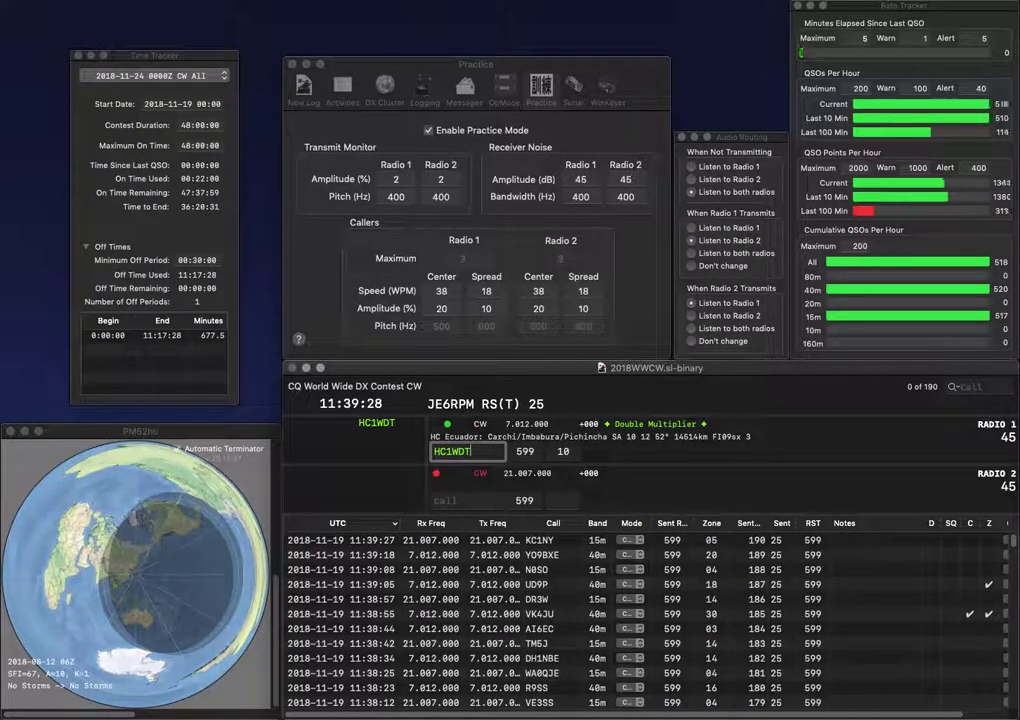
pyautogui.press('BackSpace')
pyautogui.press('BackSpace')
pyautogui.write('BT')
pyautogui.press('Return')
pyautogui.write('2FVN')
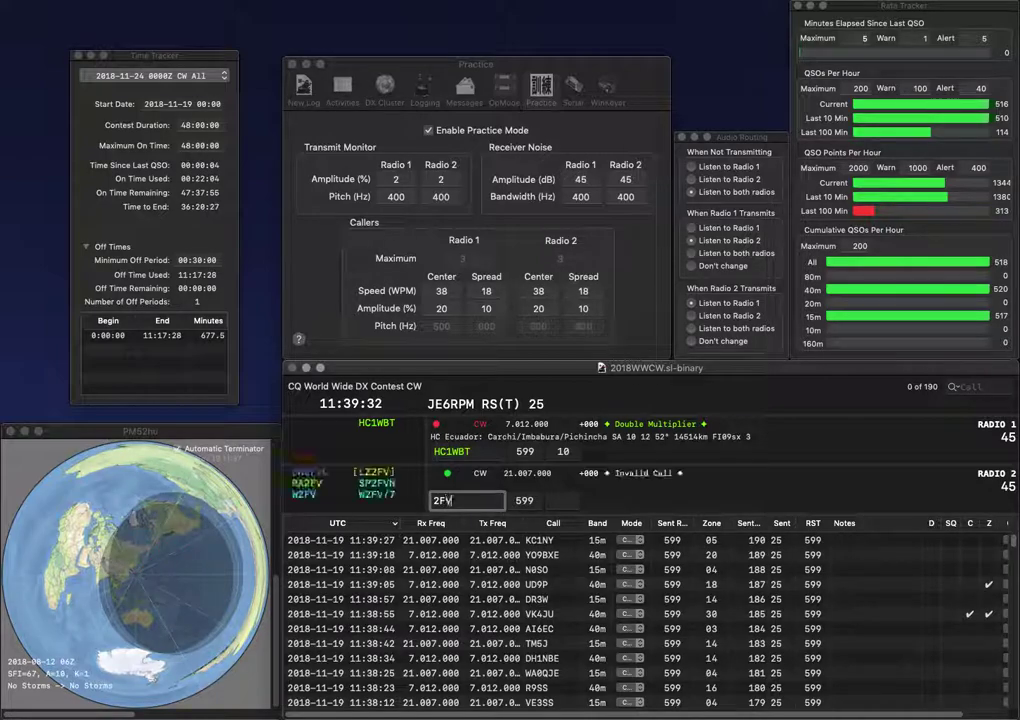
pyautogui.press('Return')
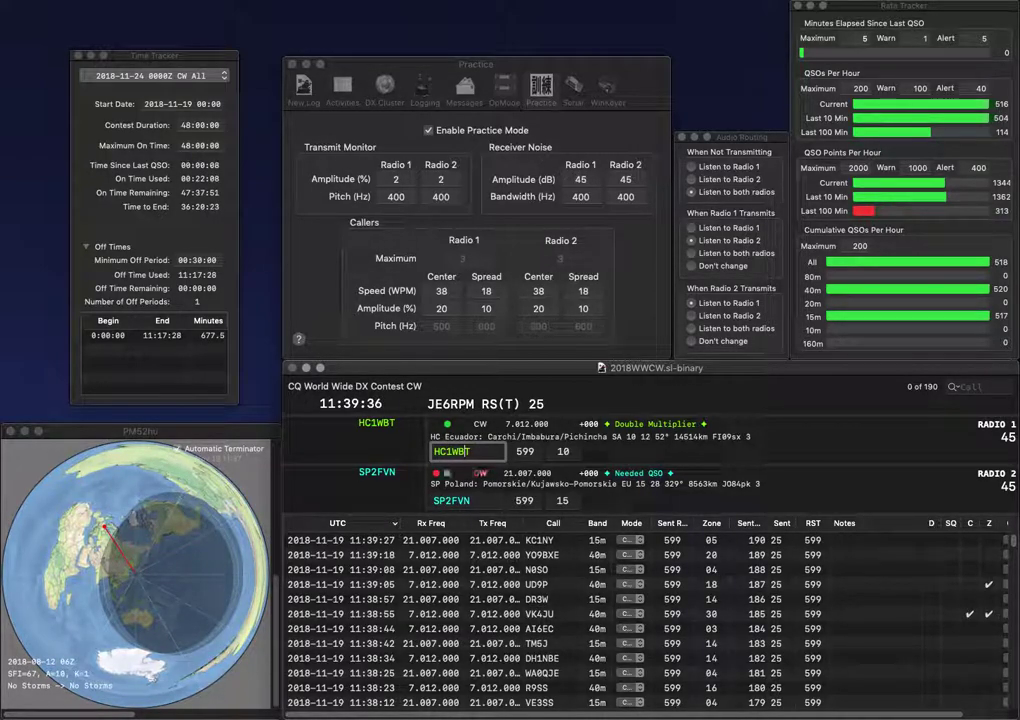
pyautogui.press('Return')
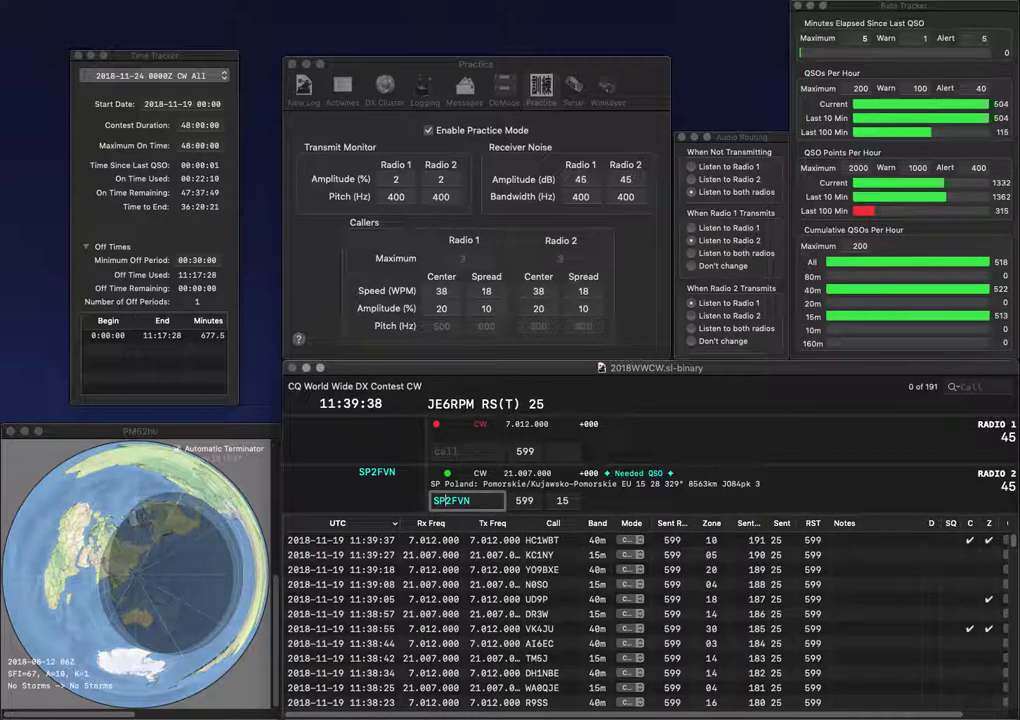
pyautogui.press('Return')
pyautogui.write('KI7CKE')
pyautogui.press('Return')
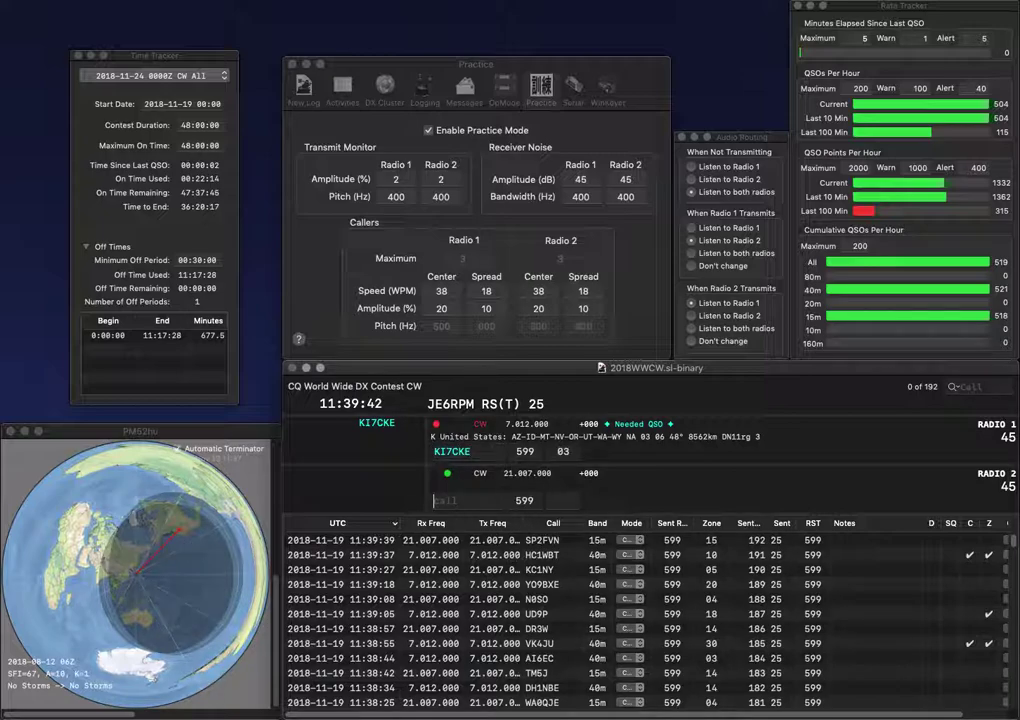
pyautogui.write('IKZ9')
pyautogui.press('BackSpace')
pyautogui.press('Return')
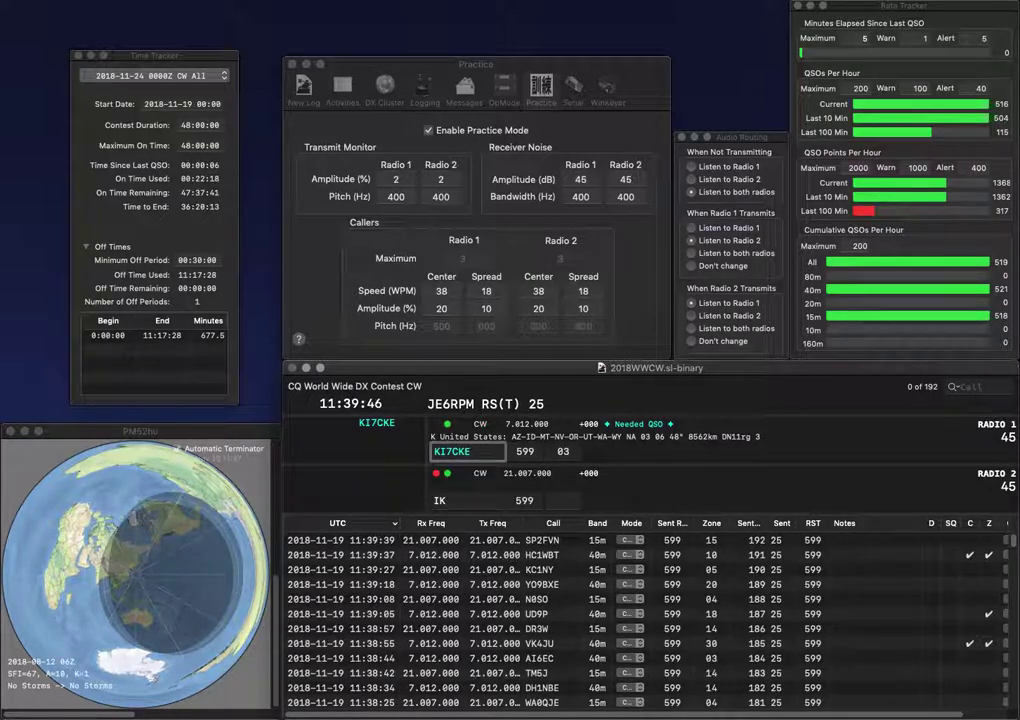
pyautogui.press('Return')
pyautogui.write('FLY')
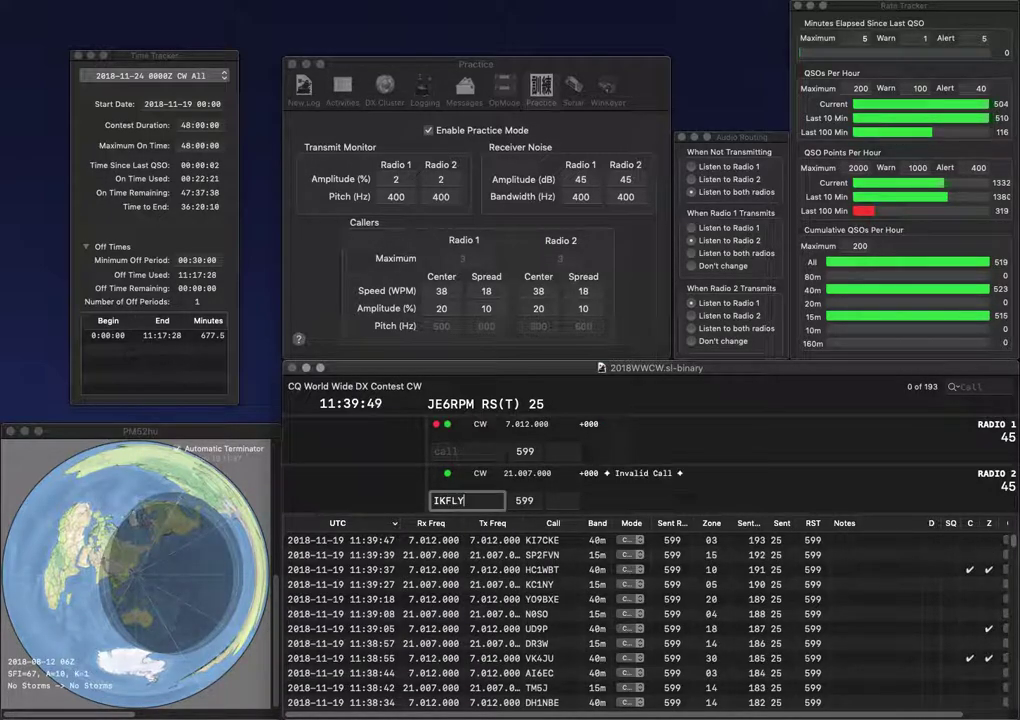
pyautogui.press('Return')
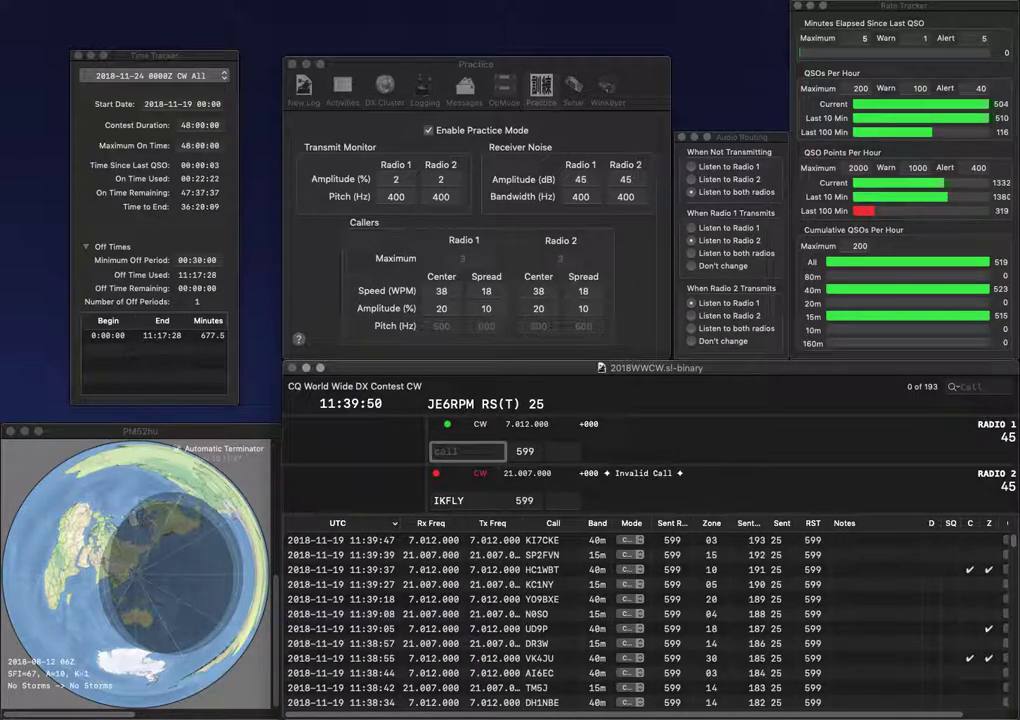
pyautogui.write('KS')
pyautogui.click(449, 500)
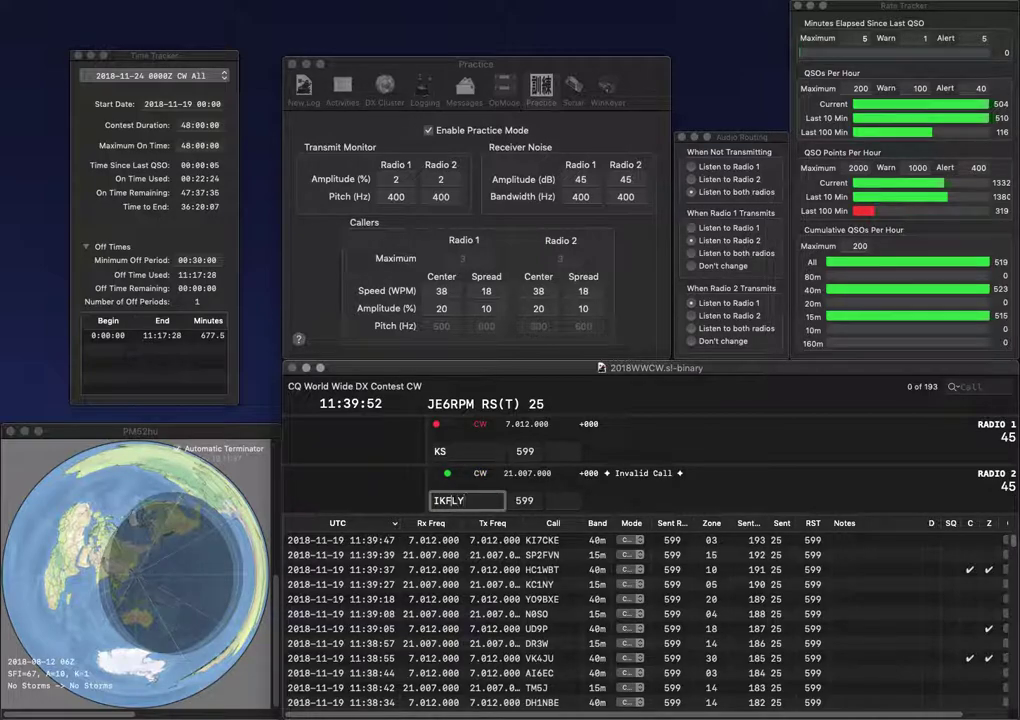
pyautogui.write('Z2')
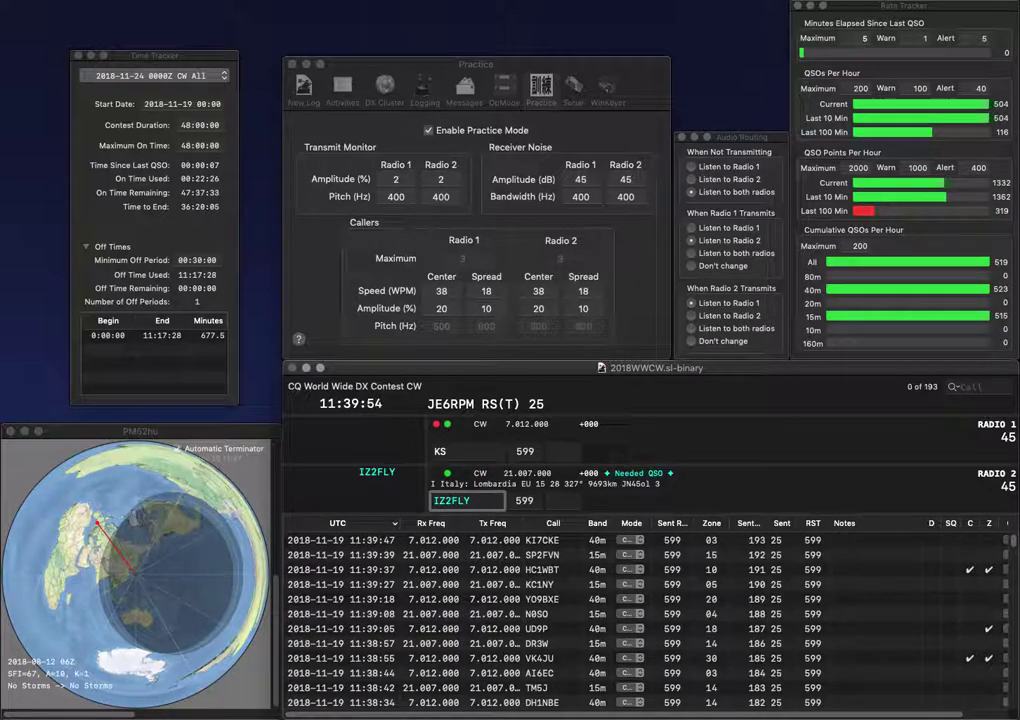
pyautogui.press('Return')
# Complete the Radio 1 call as KS7S, answer it, and log both IZ2FLY and KS7S.
pyautogui.write('7S')
pyautogui.click(446, 500)
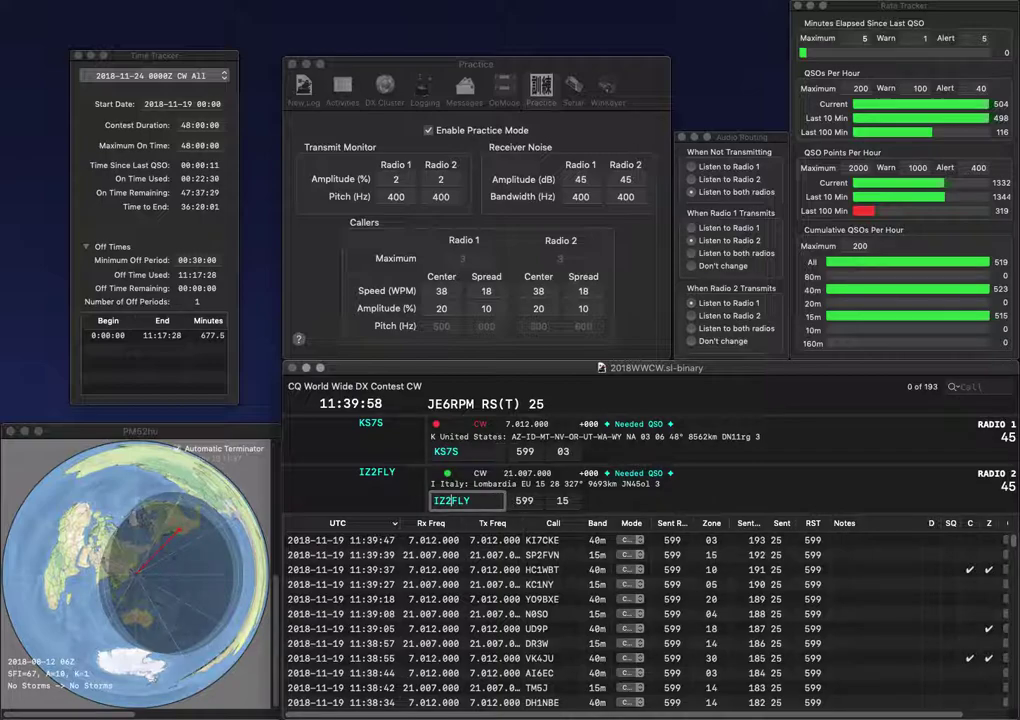
pyautogui.press('Return')
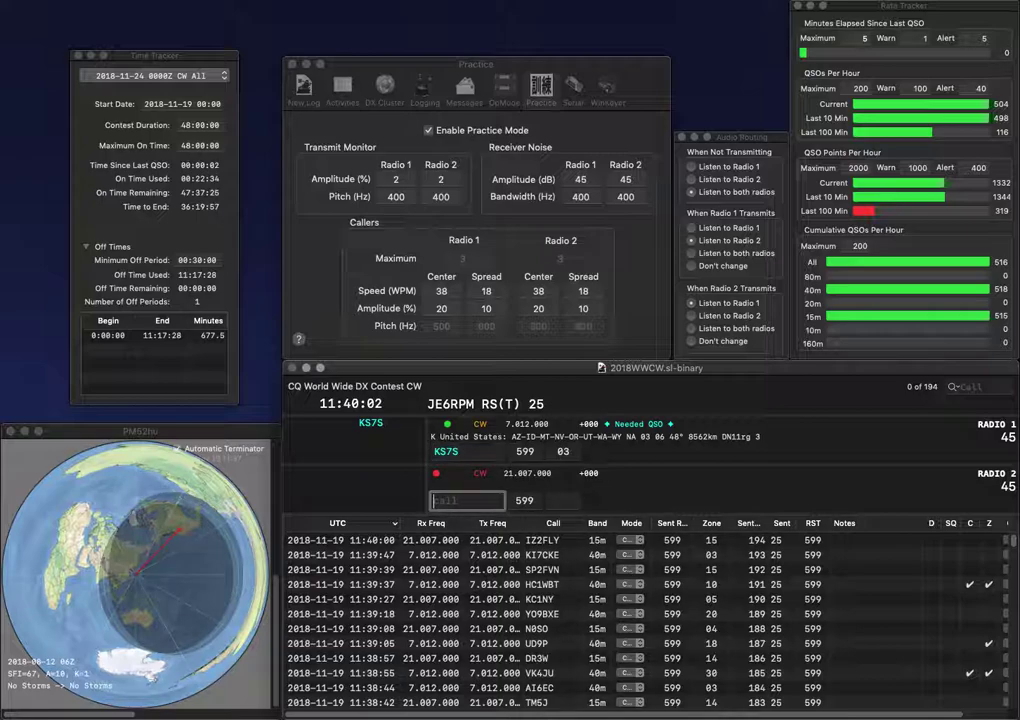
pyautogui.press('Return')
# Work and log W3ZQI on Radio 2, with the partial call VA entered for Radio 1.
pyautogui.write('W3ZQI')
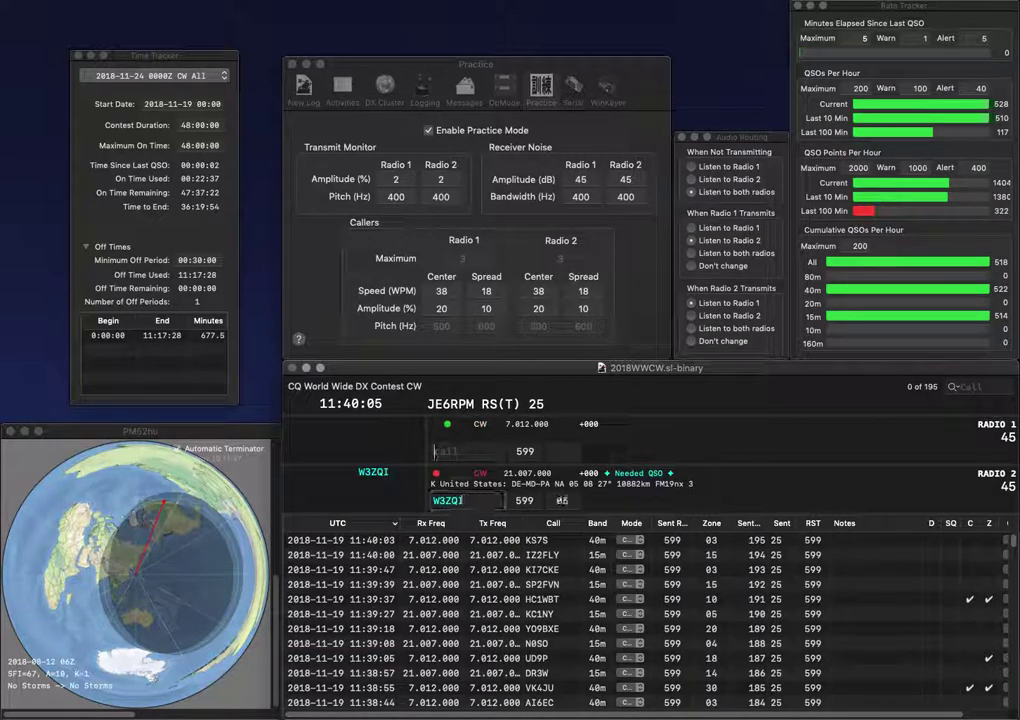
pyautogui.press('Return')
pyautogui.write('8')
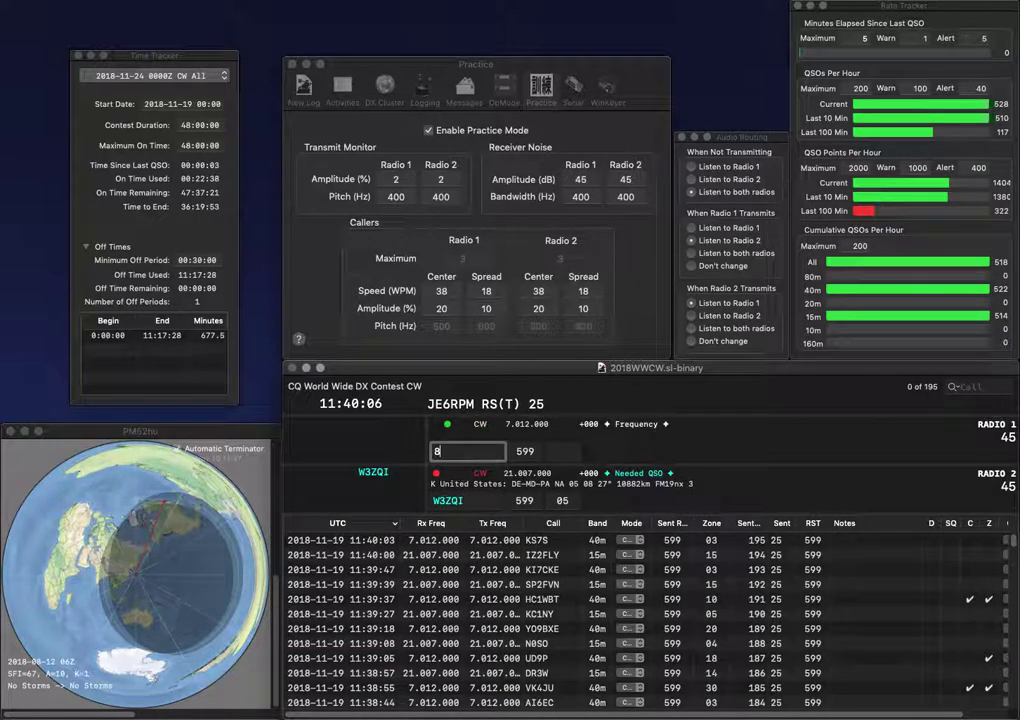
pyautogui.write('VA')
pyautogui.press('Left')
pyautogui.press('Left')
pyautogui.press('BackSpace')
pyautogui.press('Return')
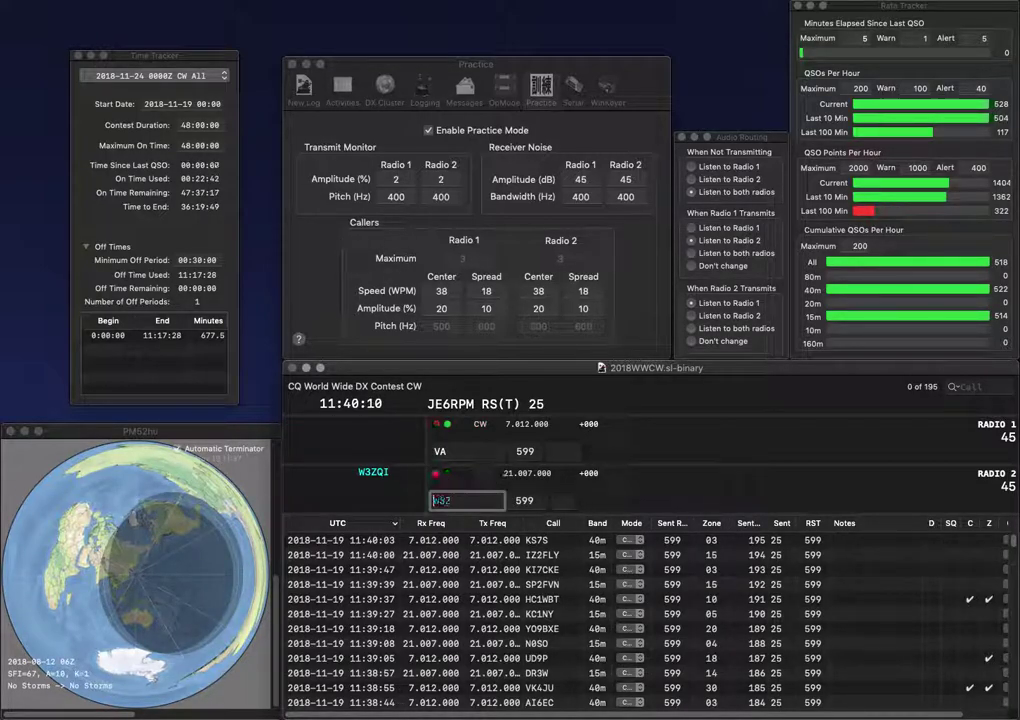
pyautogui.press('Return')
pyautogui.write('RZ4')
pyautogui.press('Delete')
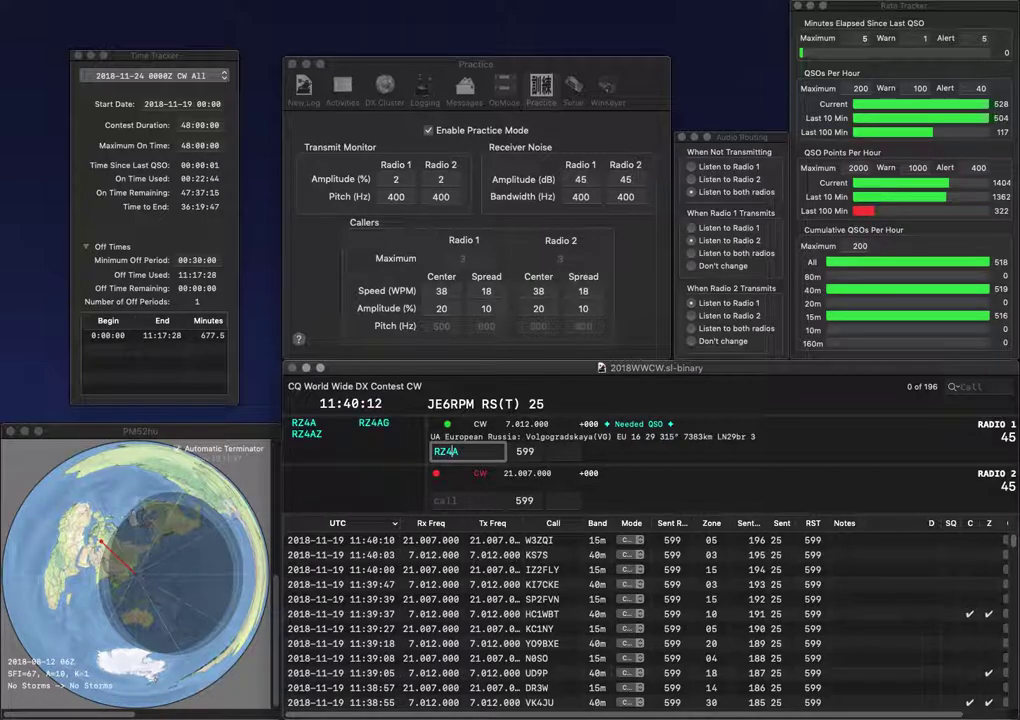
pyautogui.press('Return')
pyautogui.write('JE1DXC')
pyautogui.press('Return')
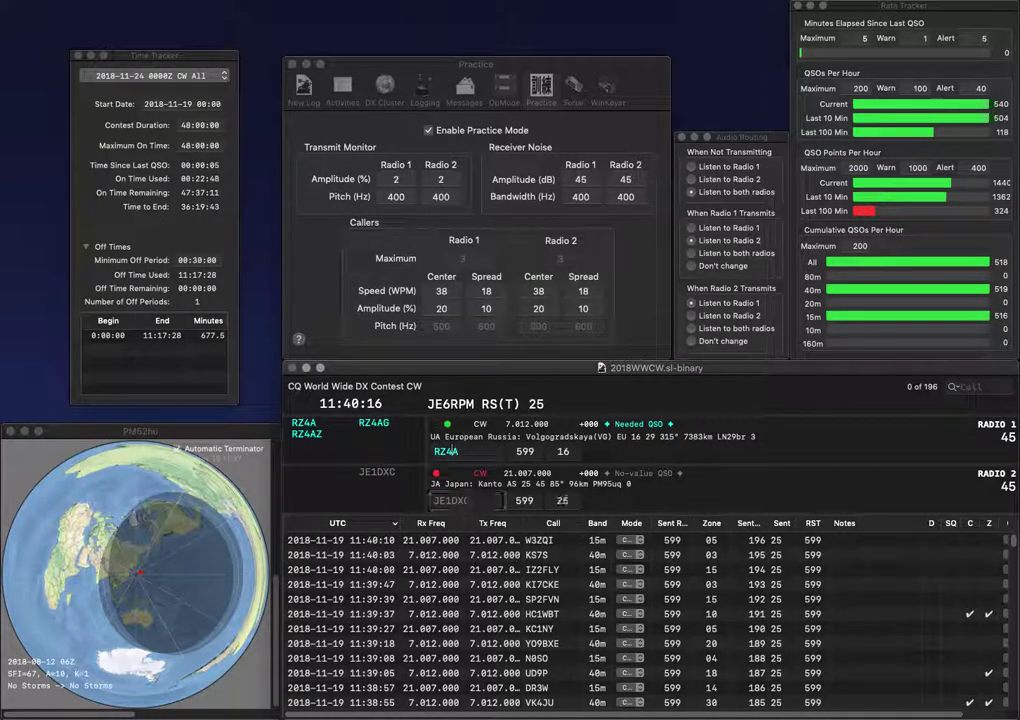
pyautogui.press('Return')
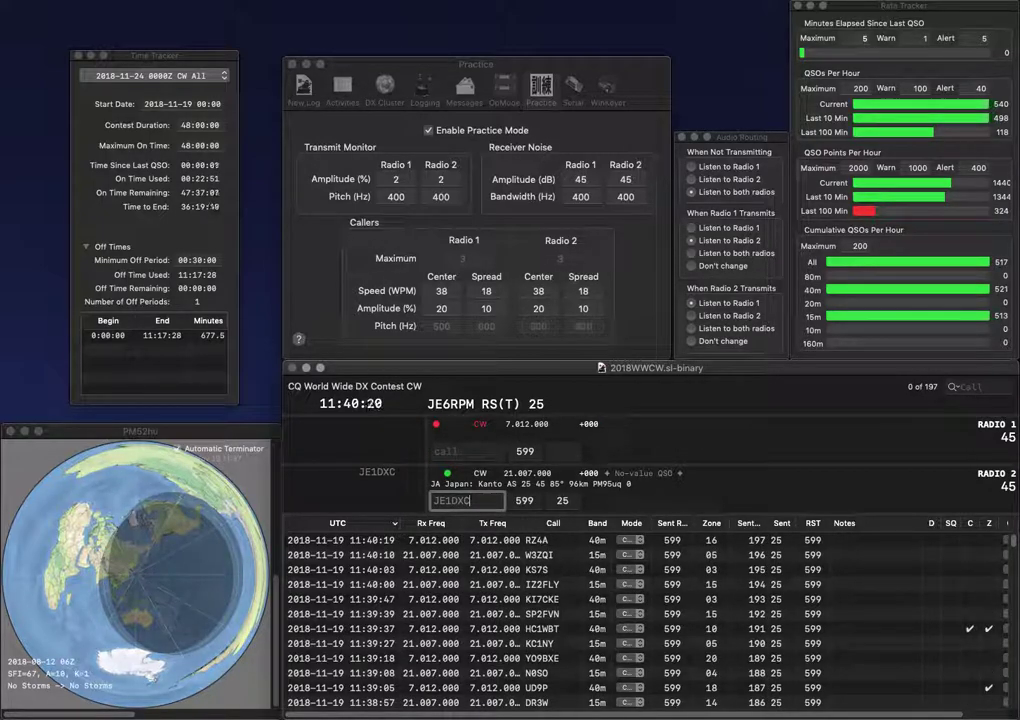
pyautogui.press('Return')
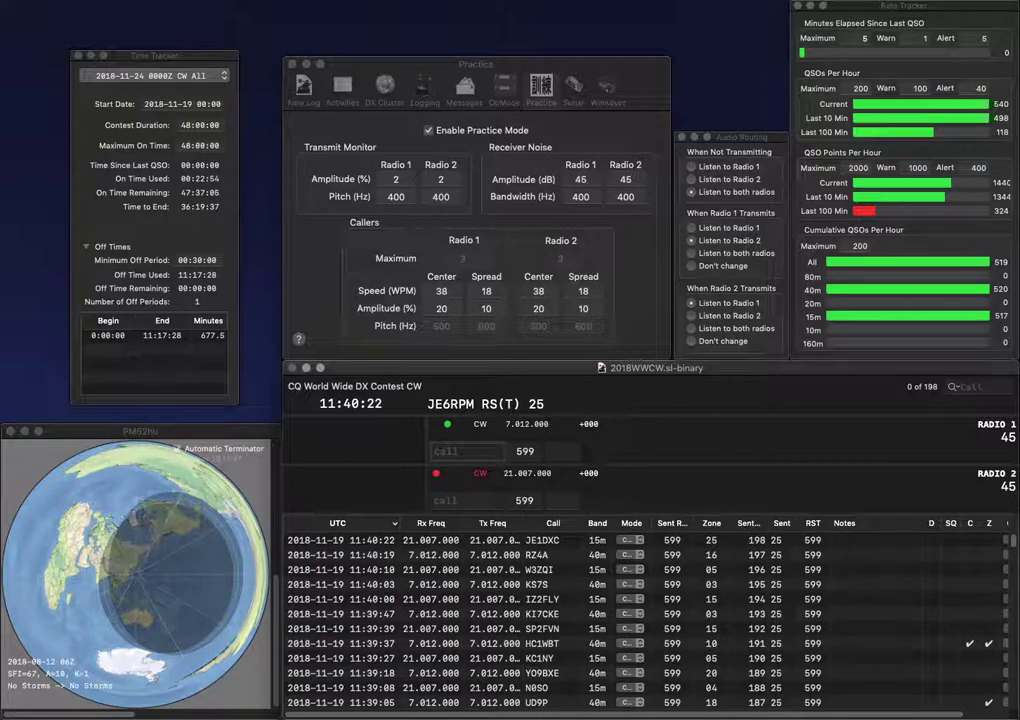
# Work and log G4IUF on Radio 1, with the partial call 3V entered for Radio 2.
pyautogui.write('G4IUF')
pyautogui.press('Return')
pyautogui.write('3F')
pyautogui.press('BackSpace')
pyautogui.write('V')
pyautogui.press('Return')
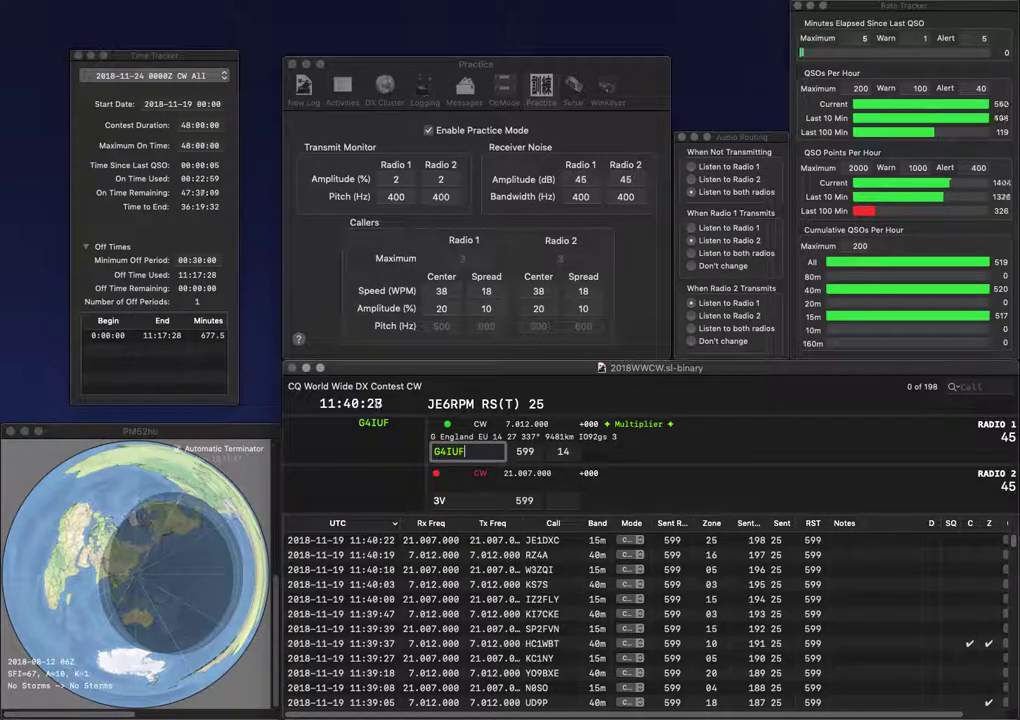
pyautogui.press('Return')
pyautogui.write('SA')
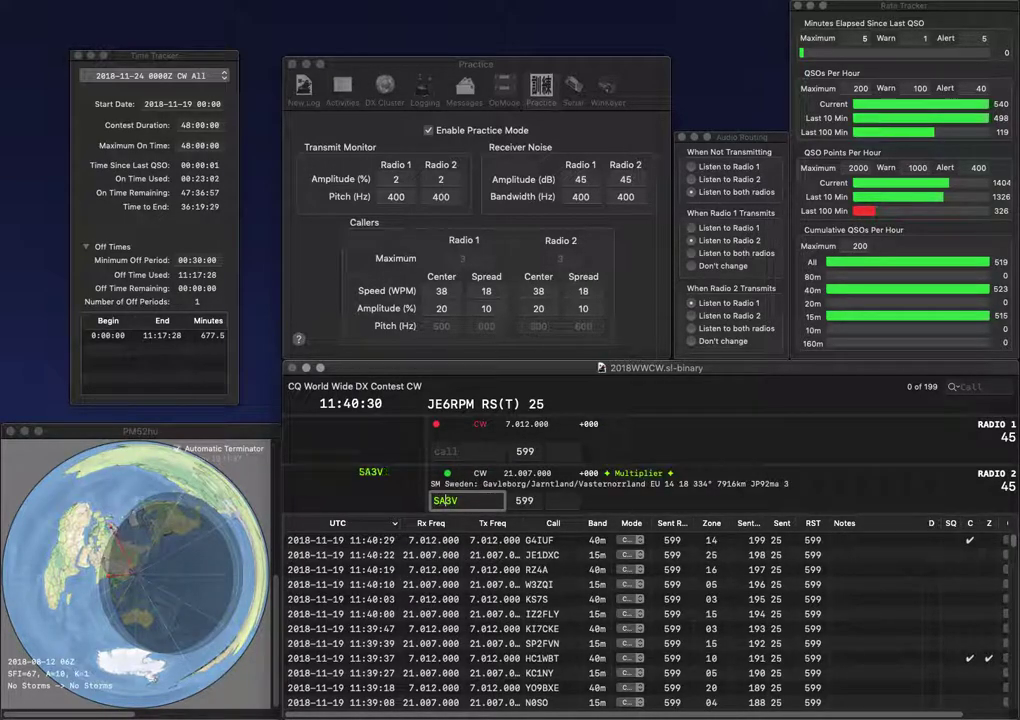
pyautogui.press('Return')
pyautogui.write('KN')
pyautogui.press('Return')
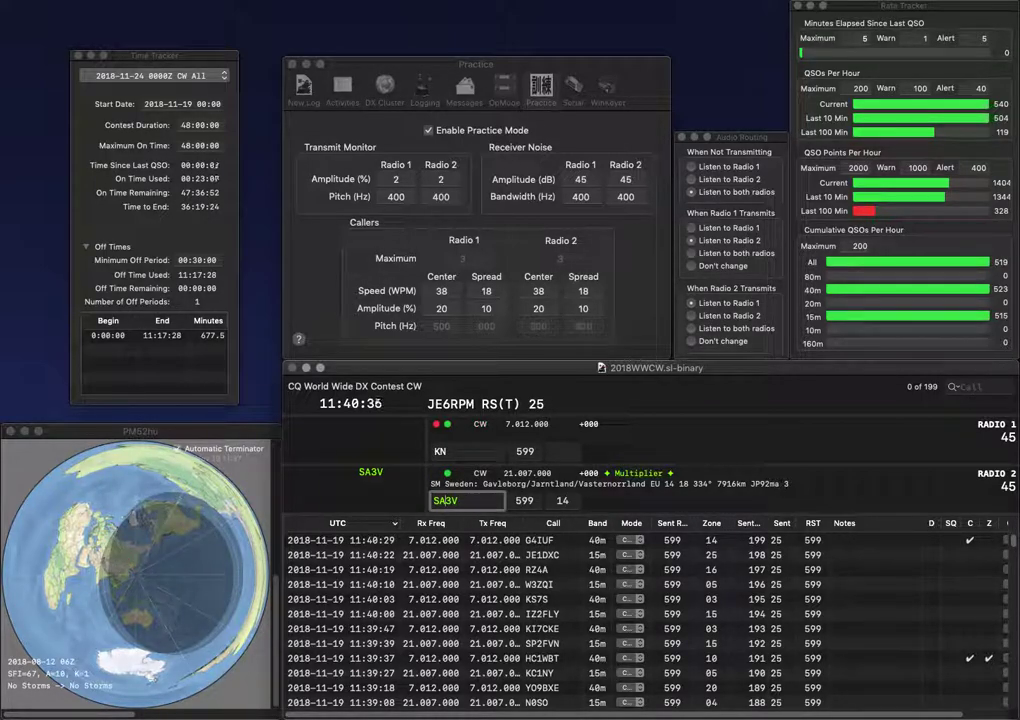
pyautogui.press('Return')
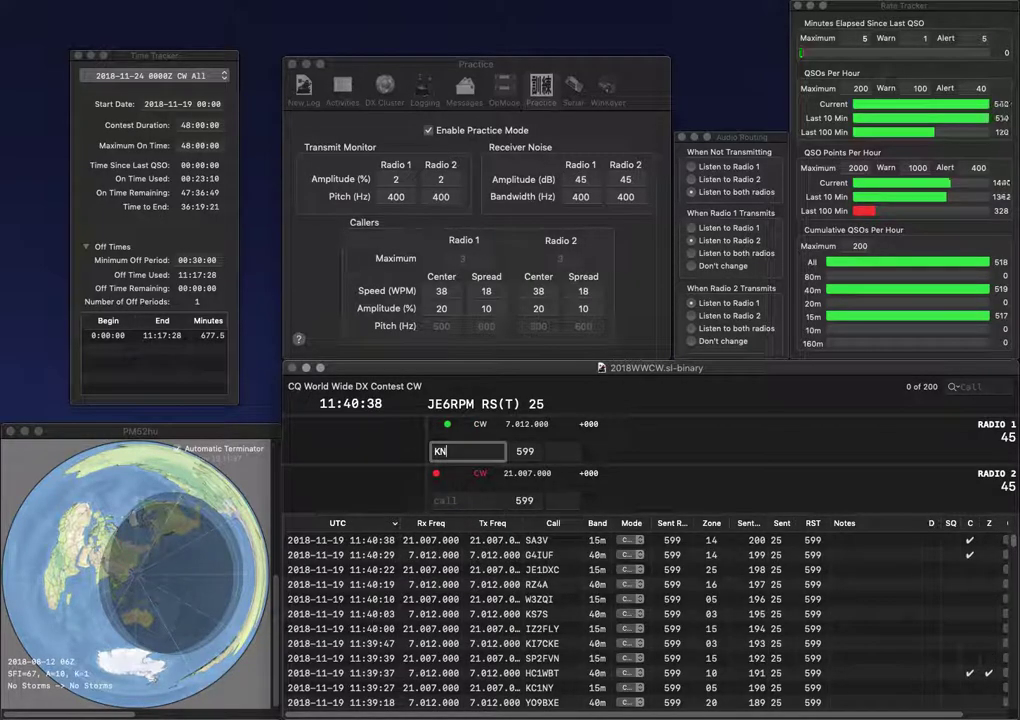
pyautogui.write('KNYV')
pyautogui.press('Return')
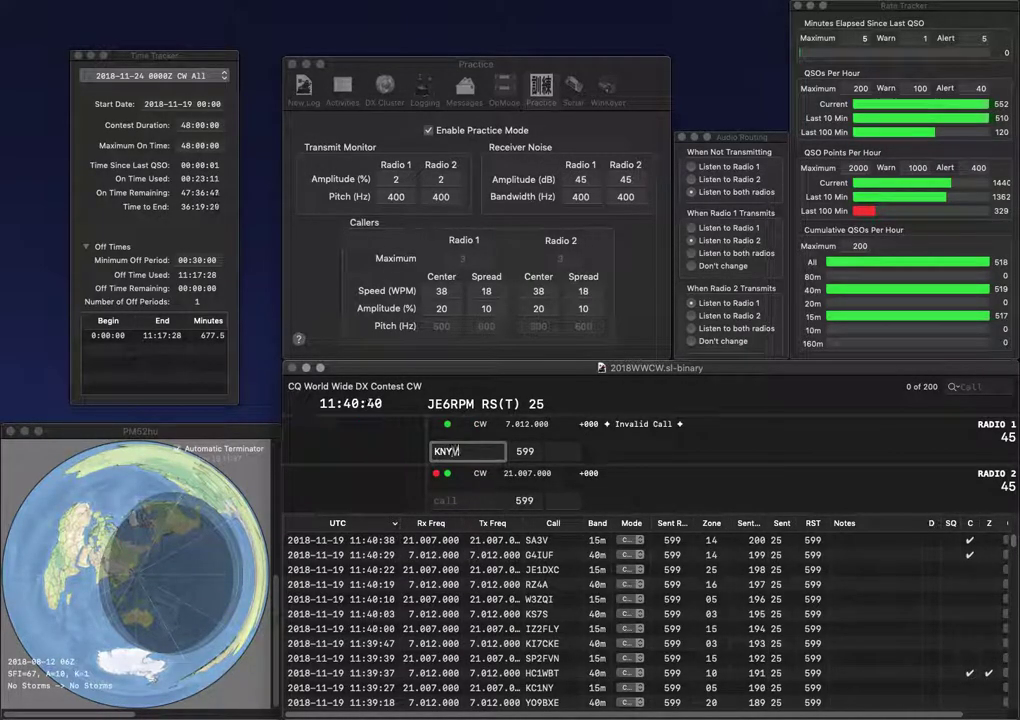
pyautogui.write('WA6LIE')
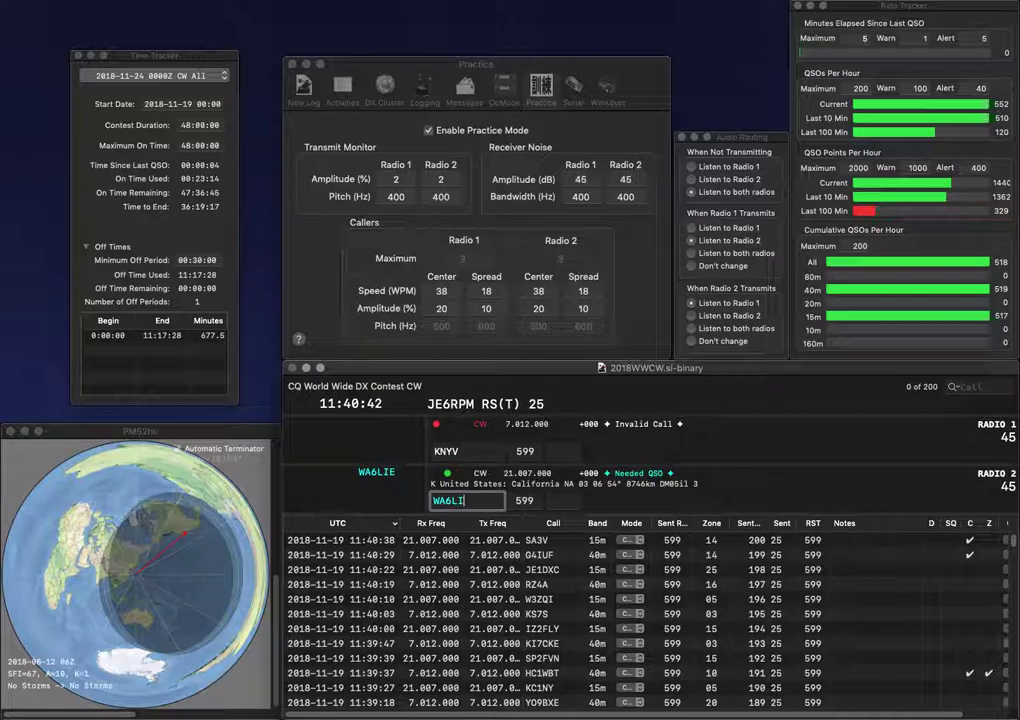
pyautogui.press('Return')
pyautogui.write('4A')
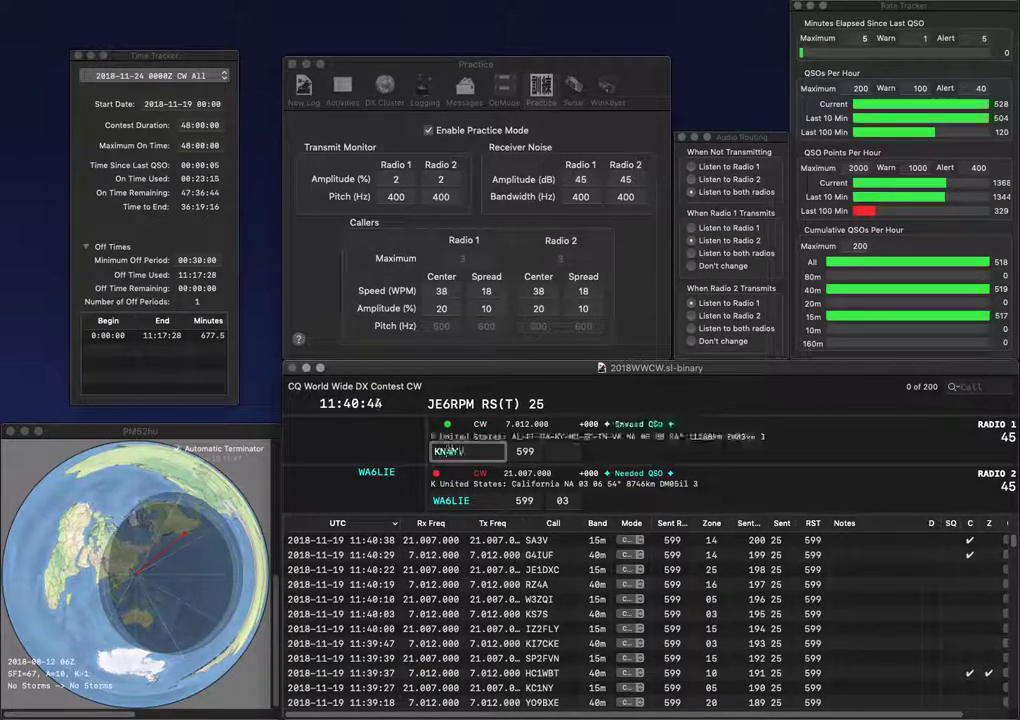
pyautogui.press('Return')
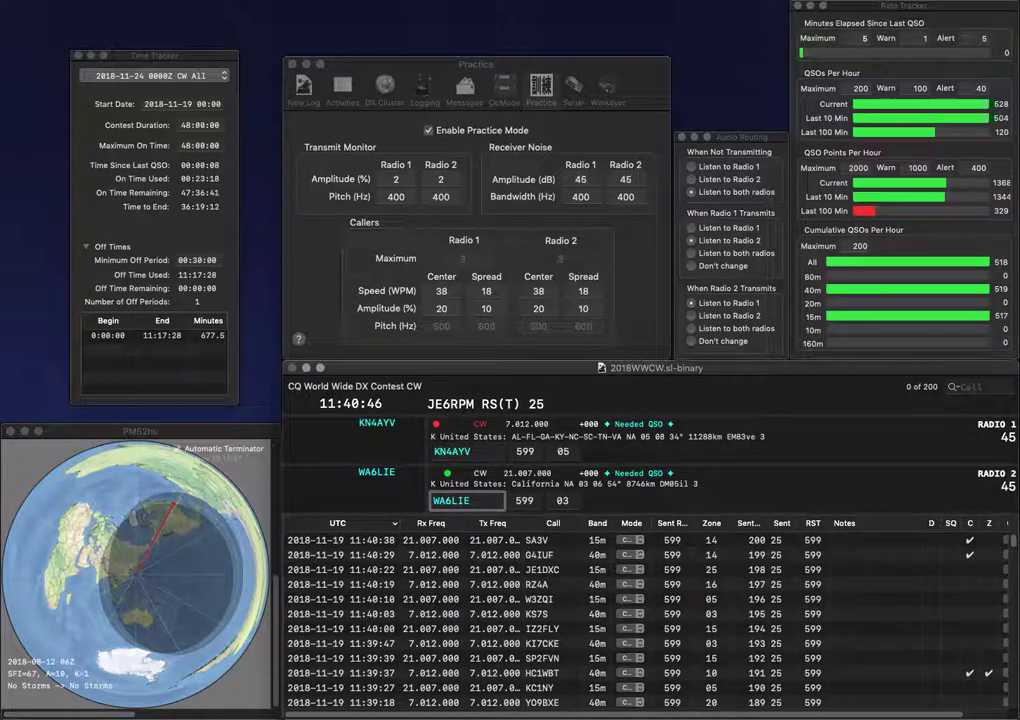
pyautogui.press('Return')
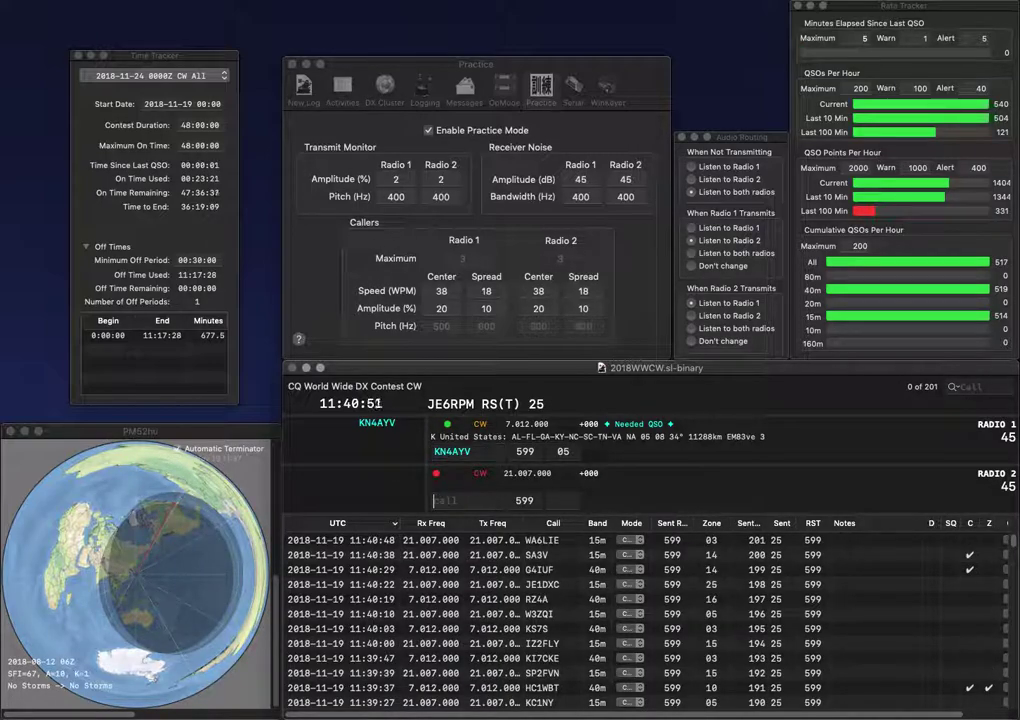
pyautogui.press('Return')
pyautogui.write('V')
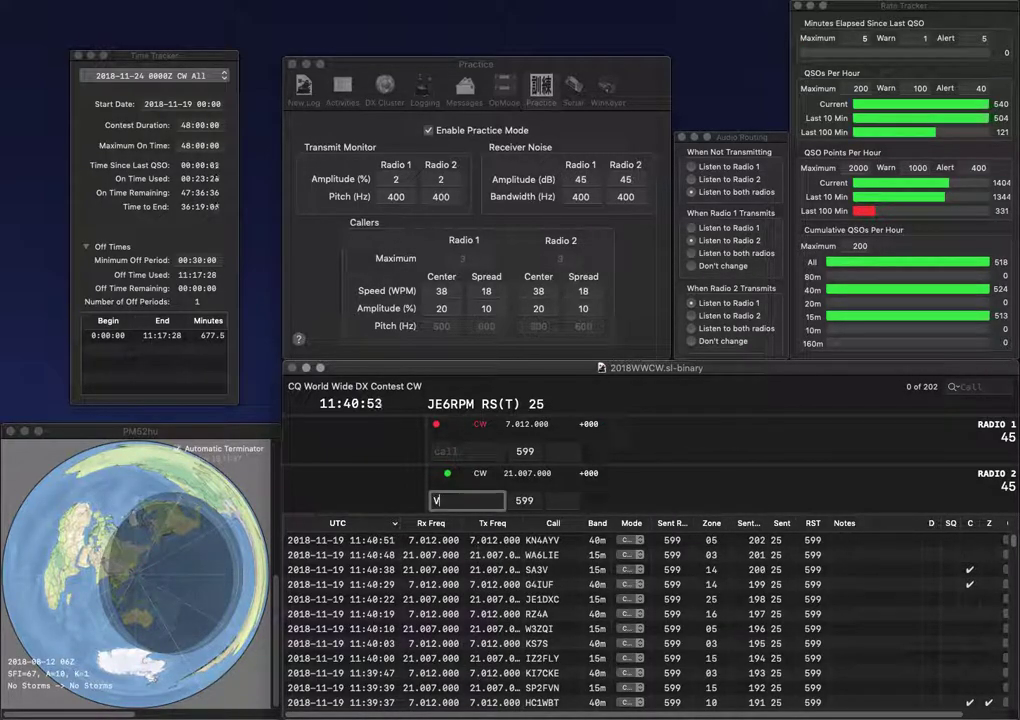
pyautogui.write('LF')
pyautogui.press('Home')
pyautogui.write('4X')
pyautogui.press('Return')
pyautogui.write('9FFA')
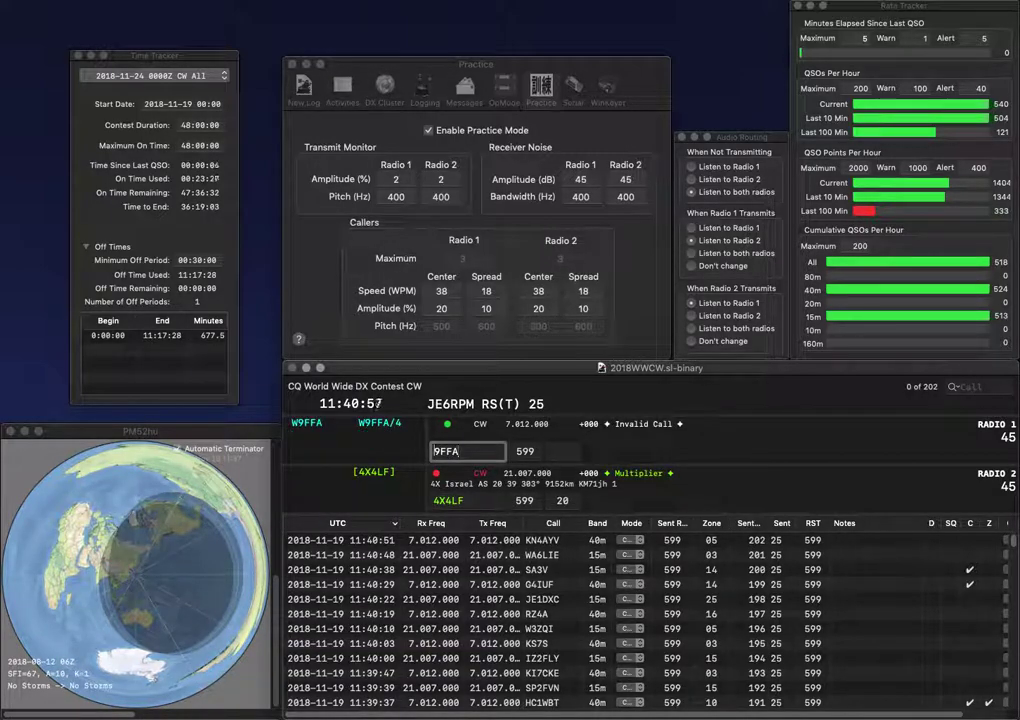
pyautogui.press('Return')
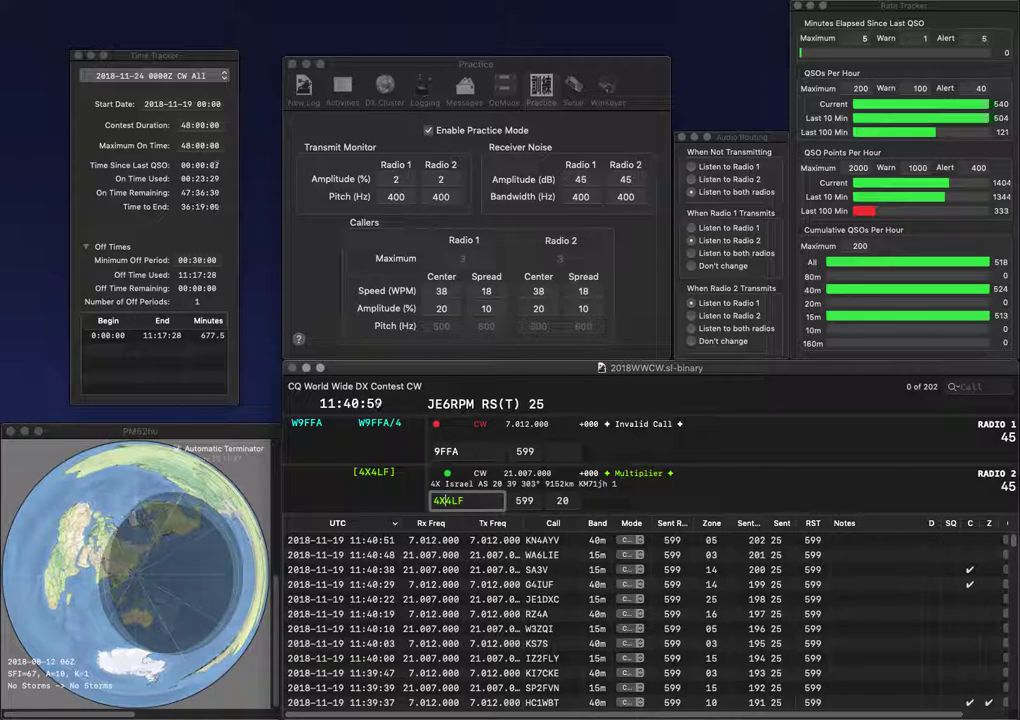
pyautogui.press('Return')
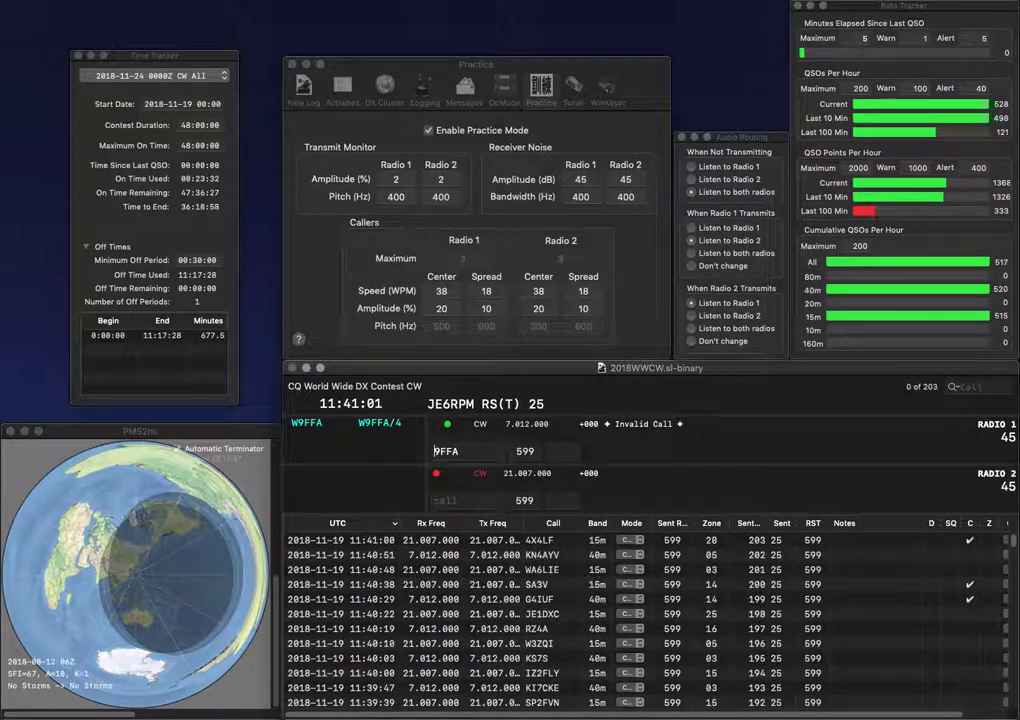
pyautogui.write('W')
pyautogui.press('Return')
pyautogui.write('JR1')
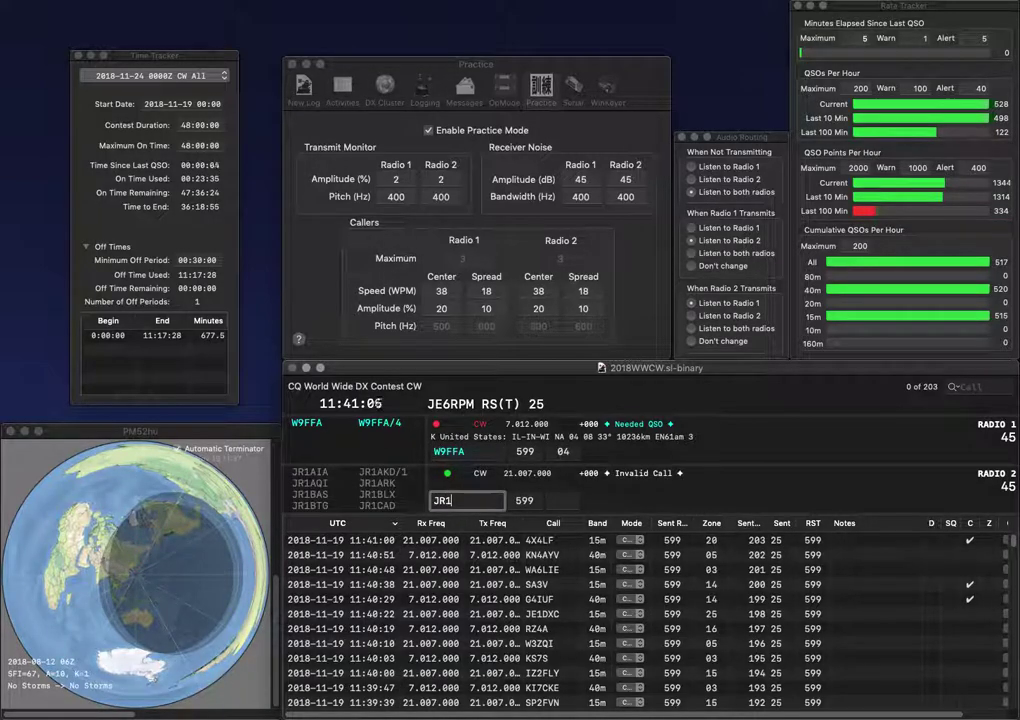
pyautogui.write('JGB')
pyautogui.press('Return')
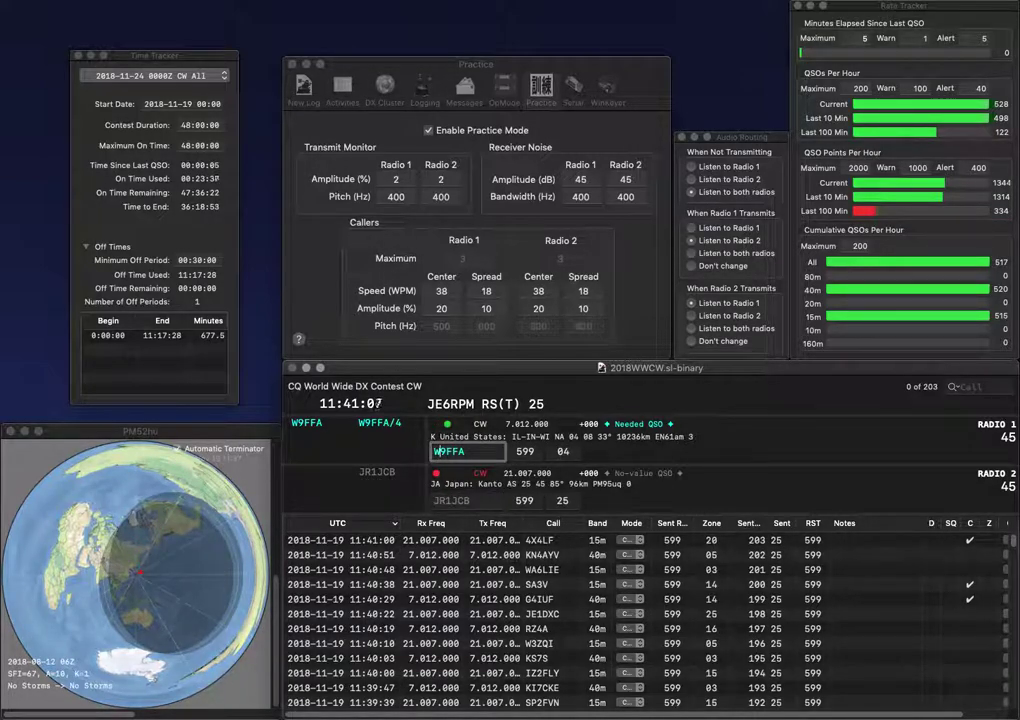
pyautogui.press('Return')
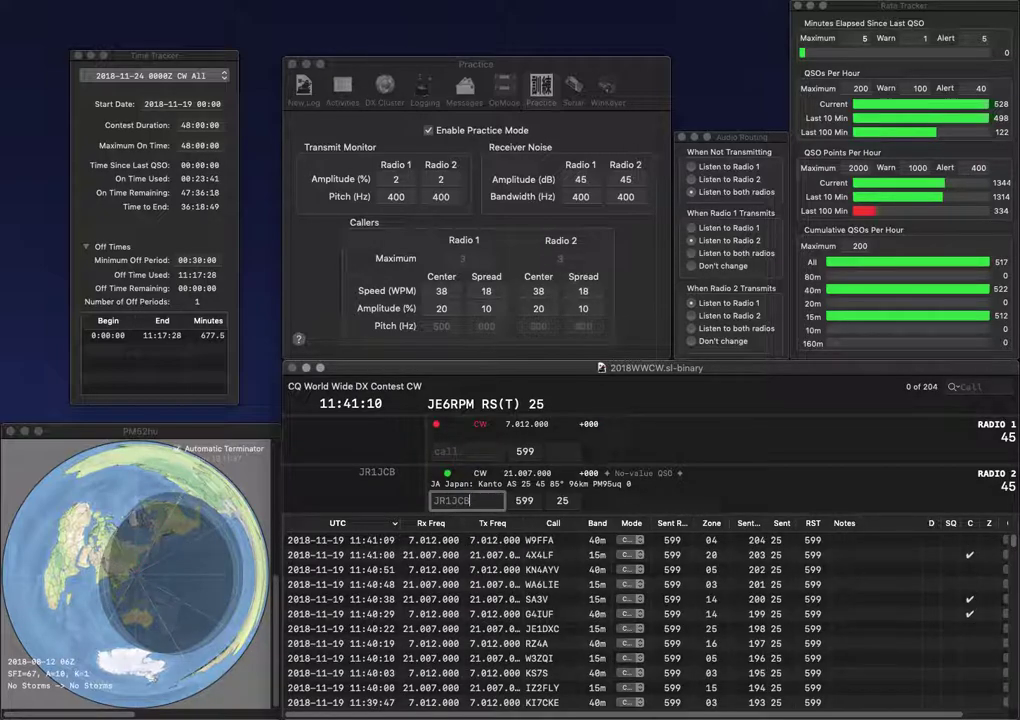
pyautogui.press('Return')
pyautogui.write('F4GOT')
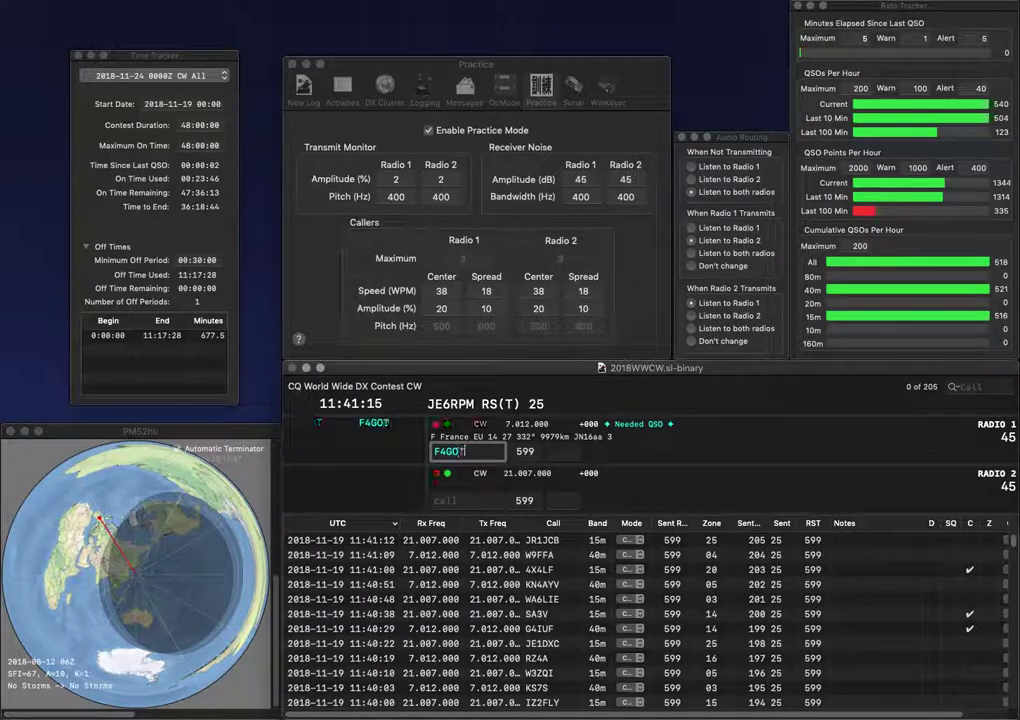
pyautogui.press('Return')
pyautogui.write('UR5')
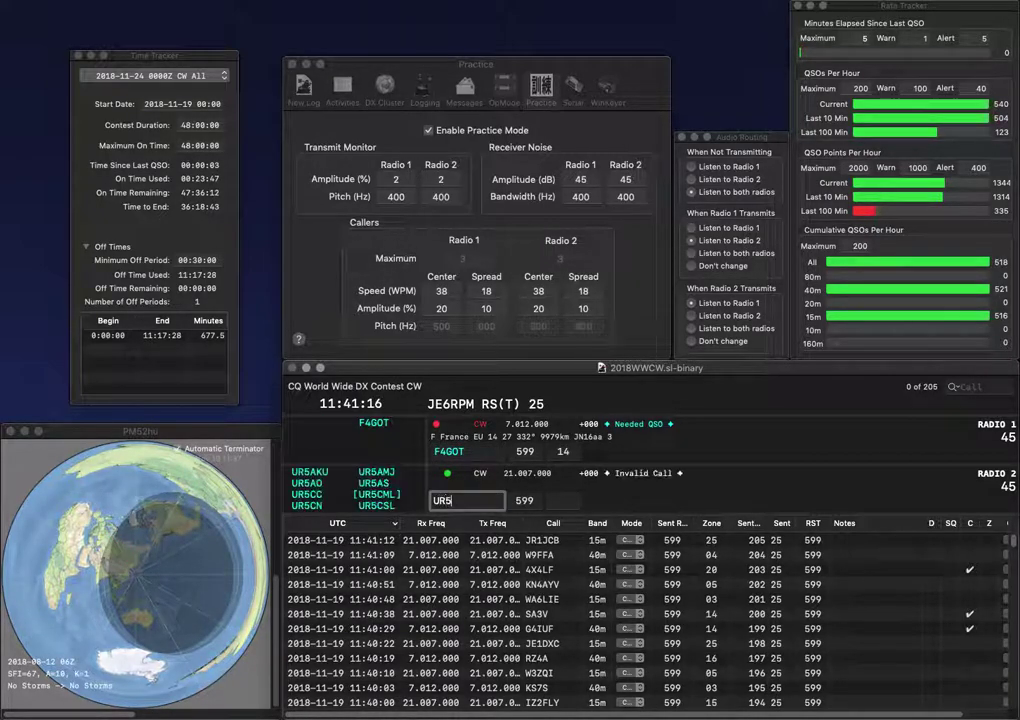
pyautogui.write('VAZ')
pyautogui.press('Return')
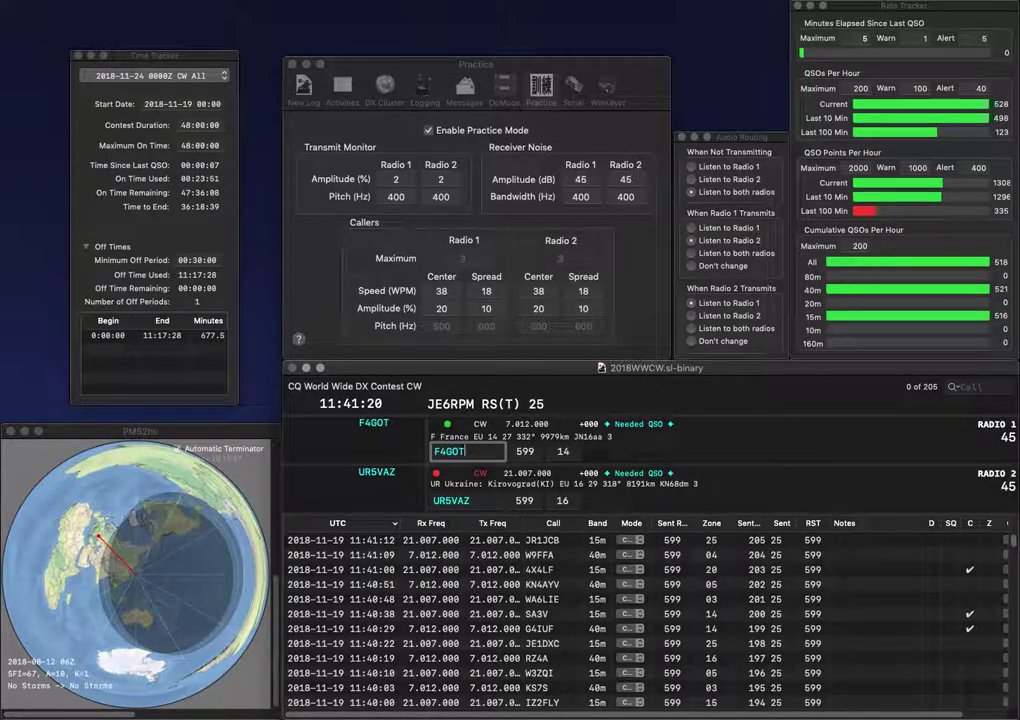
pyautogui.press('Return')
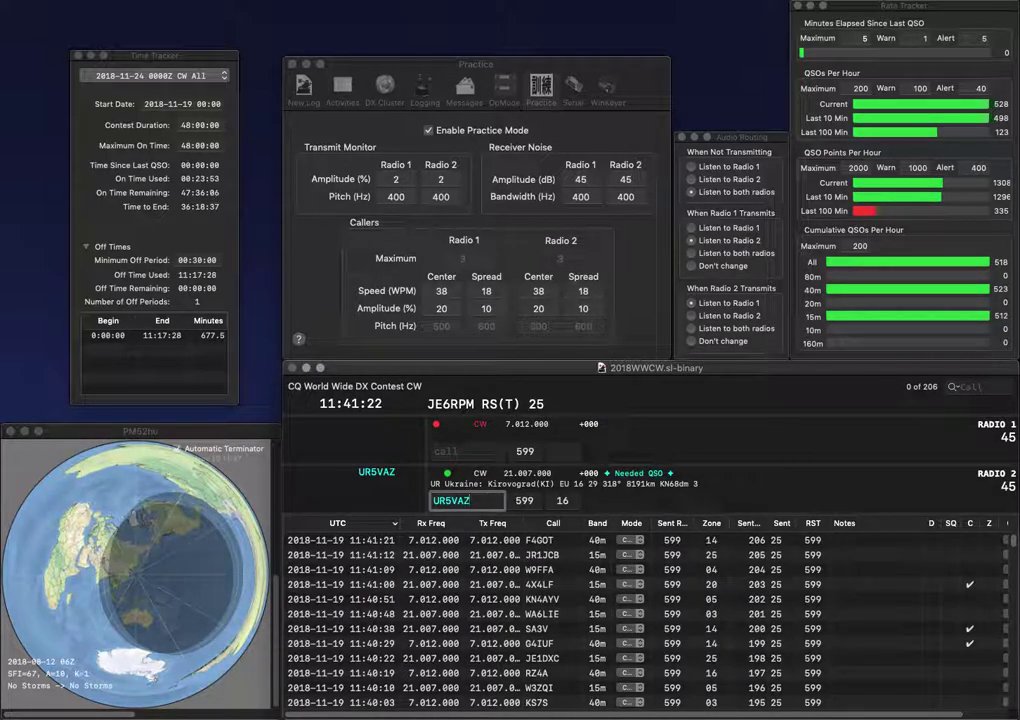
pyautogui.press('Return')
pyautogui.write('DE3NP')
pyautogui.press('Return')
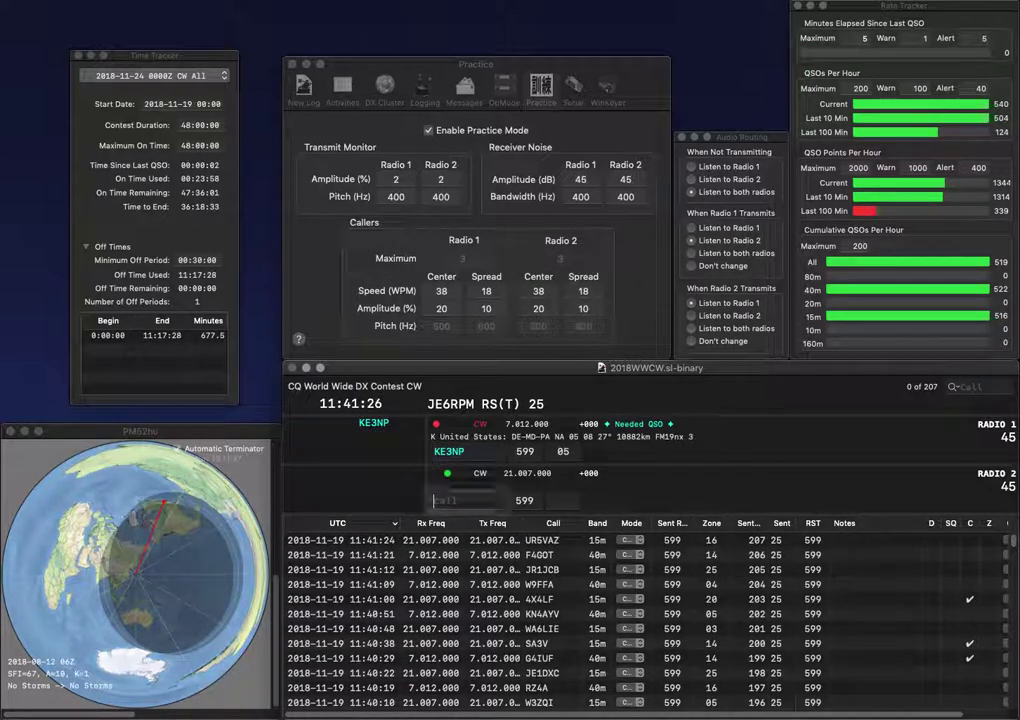
pyautogui.write('SV1')
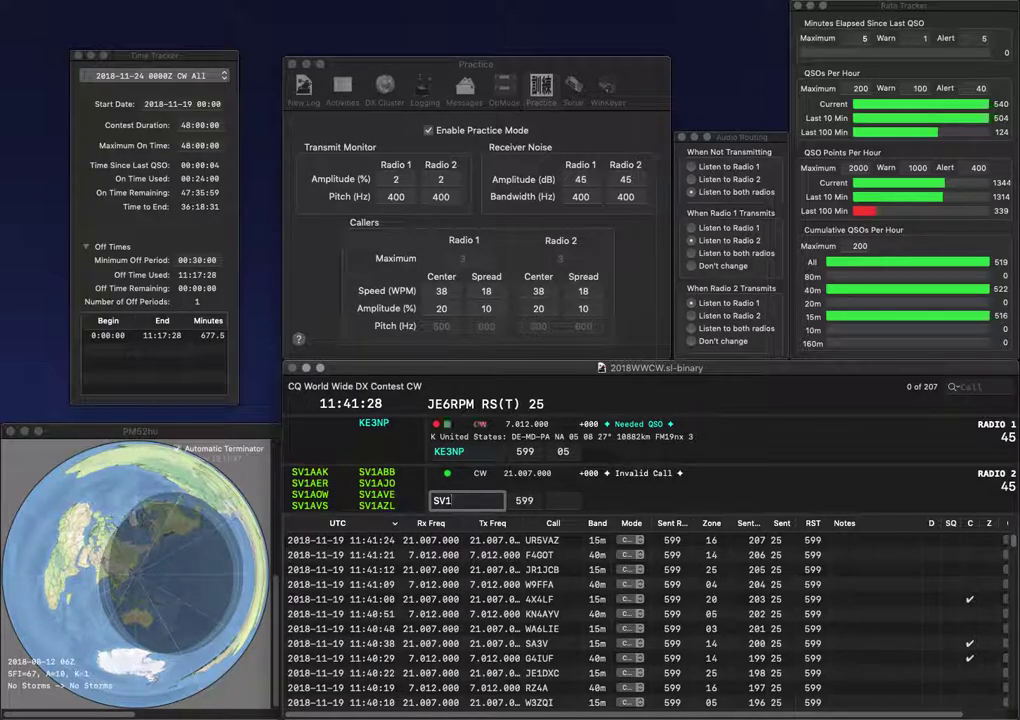
pyautogui.write('PMQ')
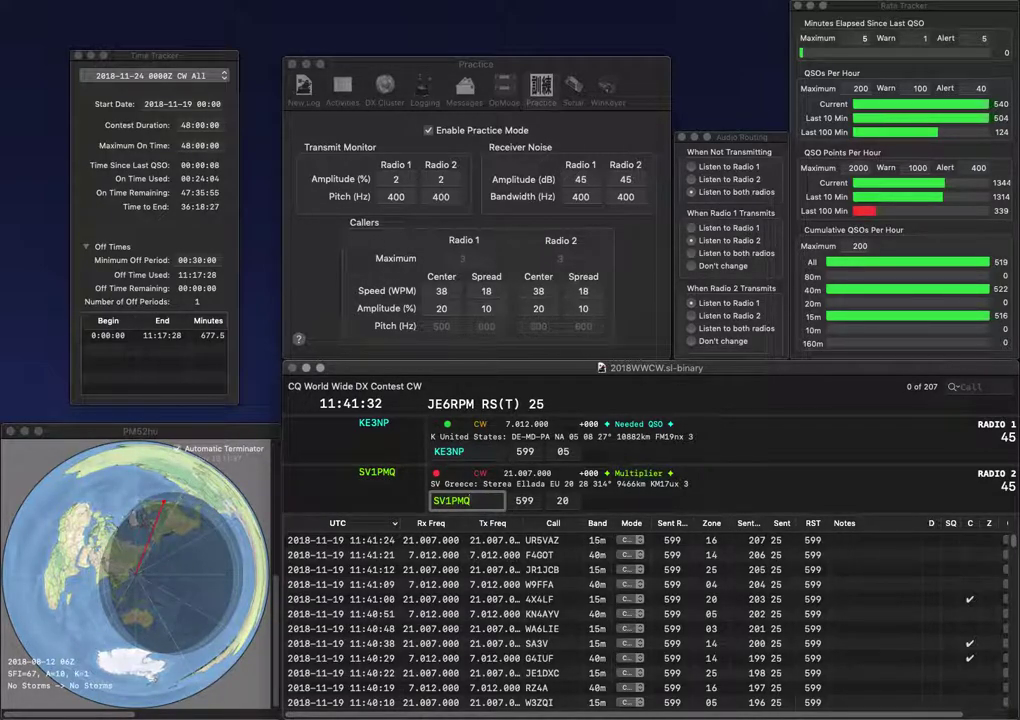
pyautogui.press('Return')
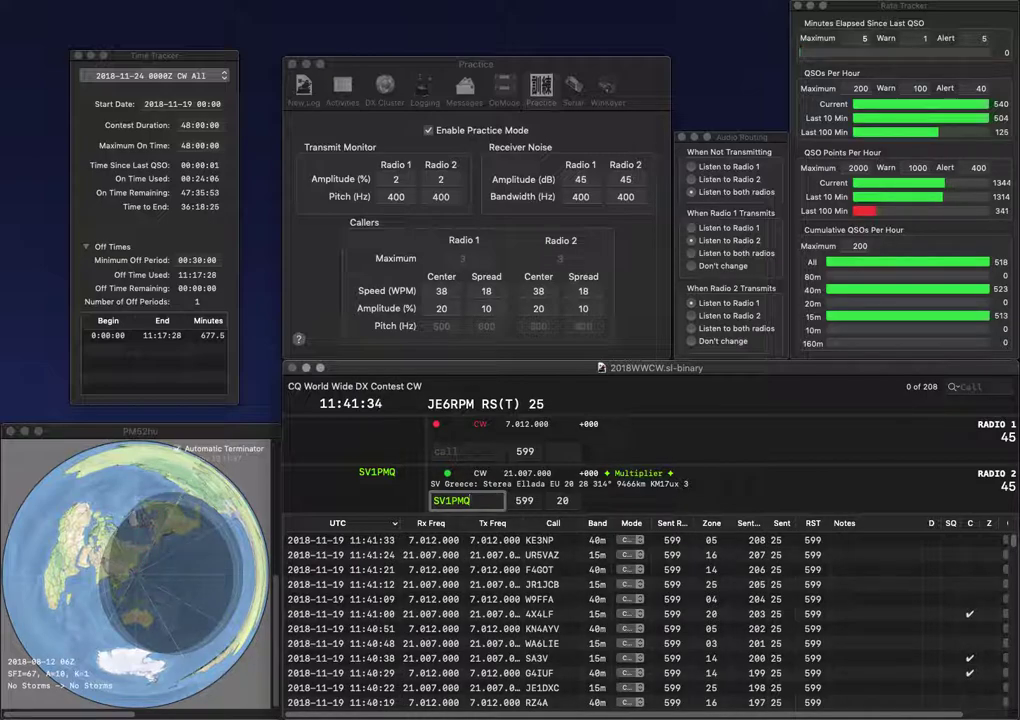
pyautogui.press('Return')
pyautogui.write('DO3KTM')
pyautogui.press('Return')
pyautogui.write('G4')
pyautogui.press('Return')
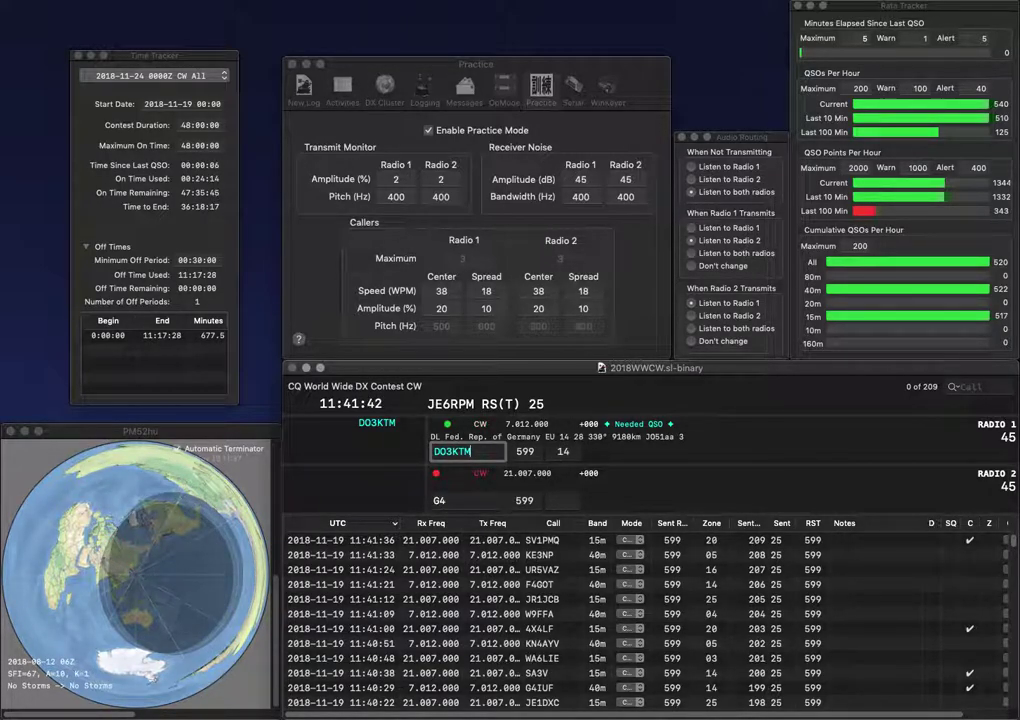
pyautogui.press('Return')
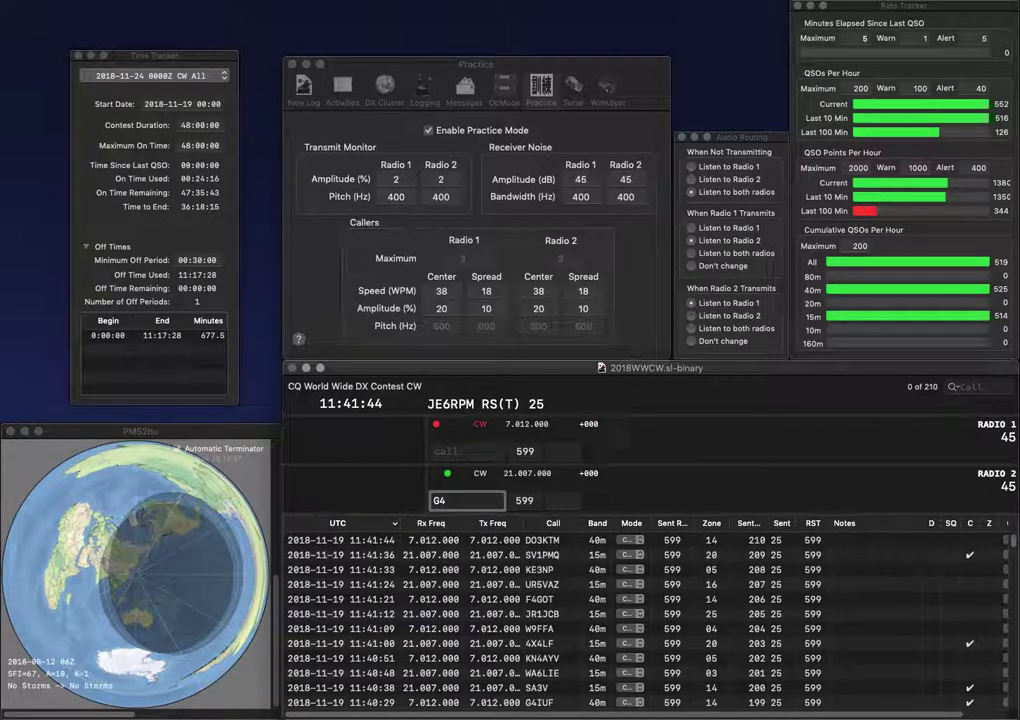
pyautogui.write('AYR')
pyautogui.press('Return')
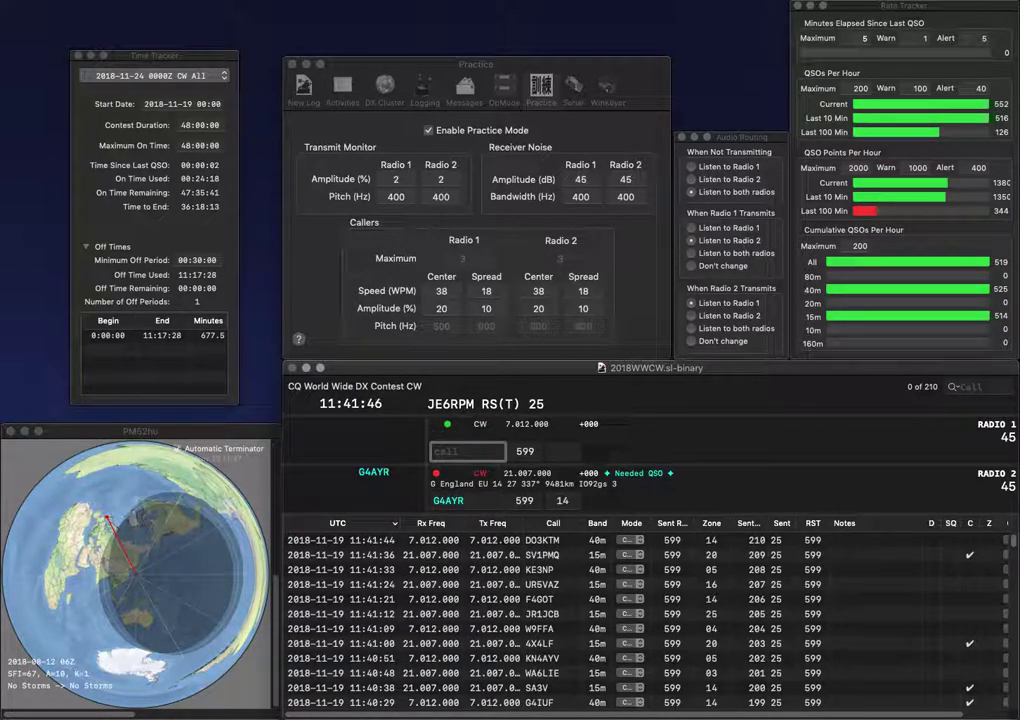
pyautogui.write('DL3KF')
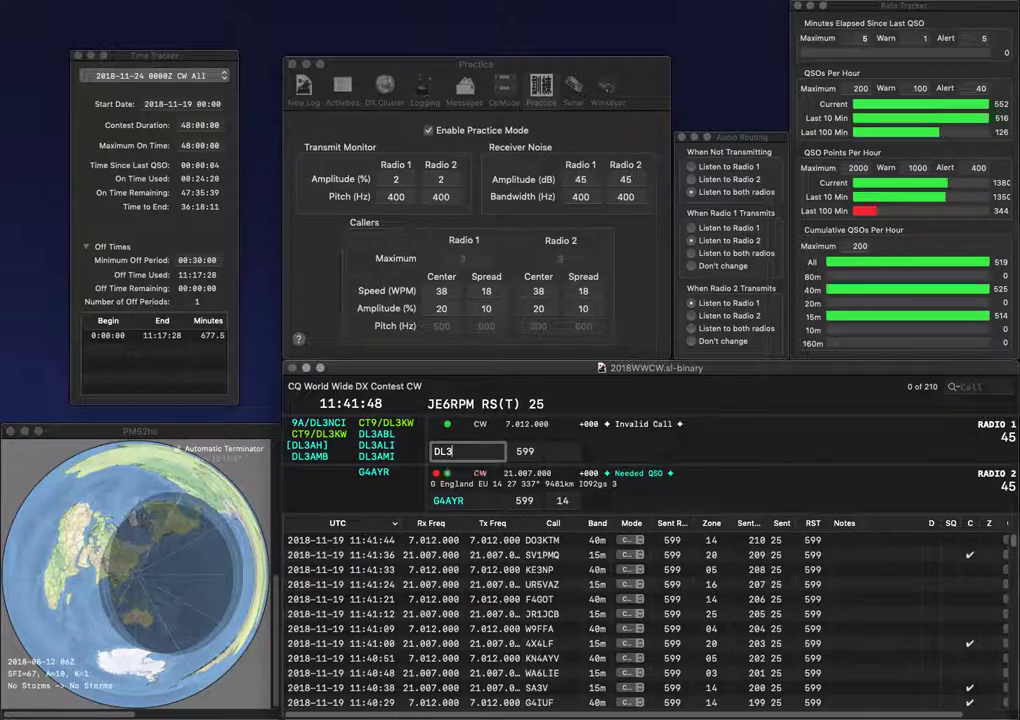
pyautogui.press('Return')
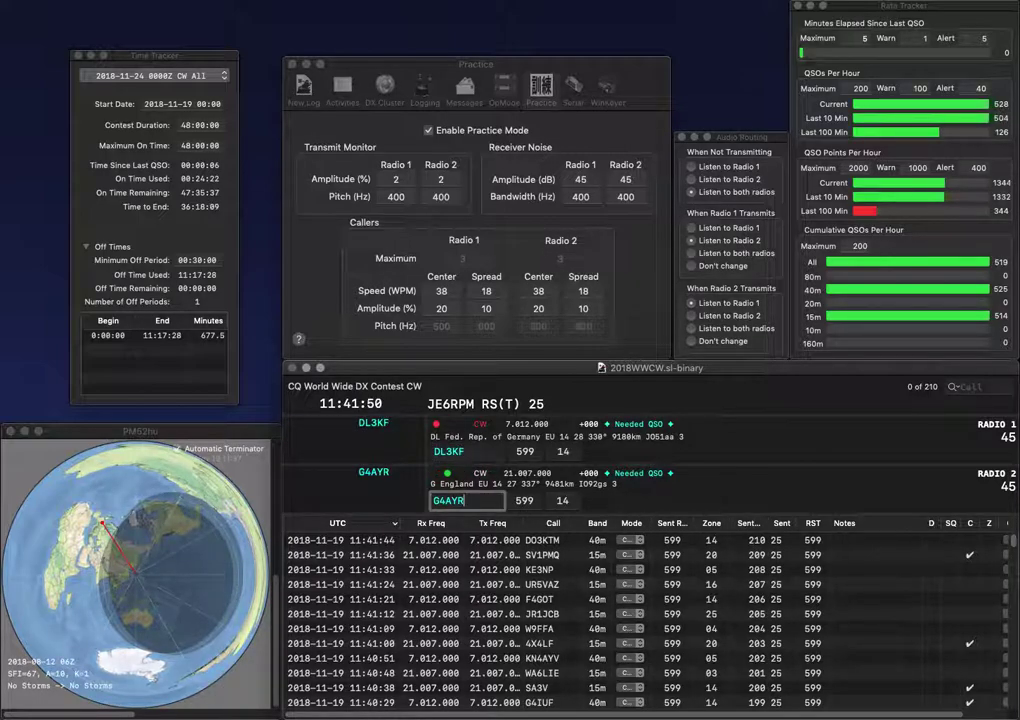
pyautogui.press('Return')
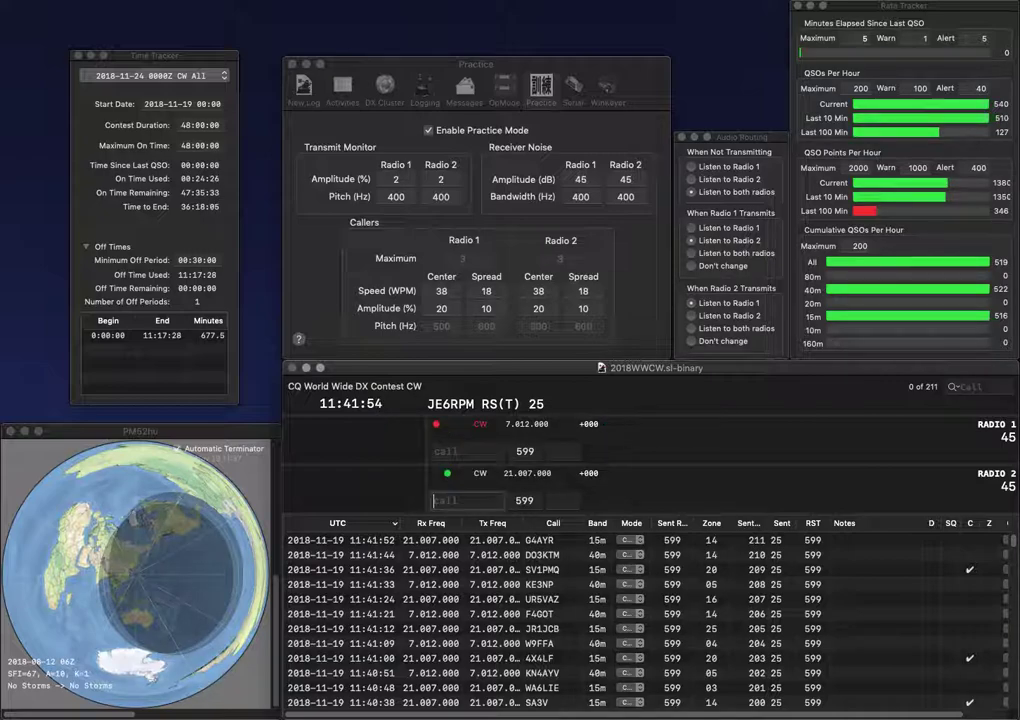
pyautogui.press('Return')
pyautogui.write('DK3WW')
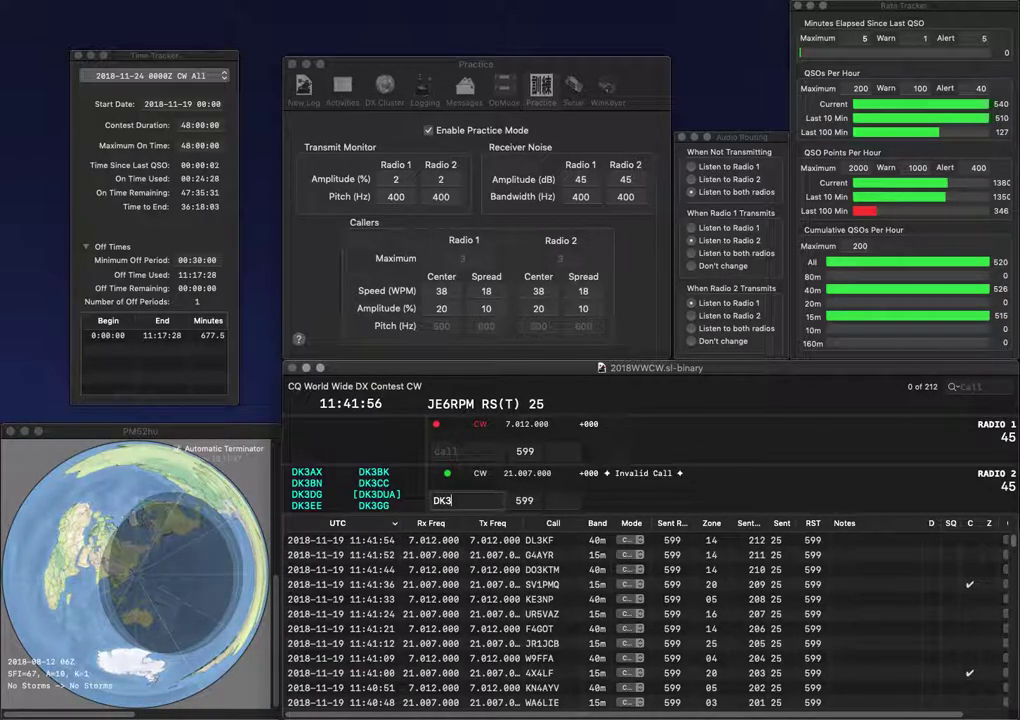
pyautogui.press('Return')
pyautogui.write('KD6L')
pyautogui.press('Return')
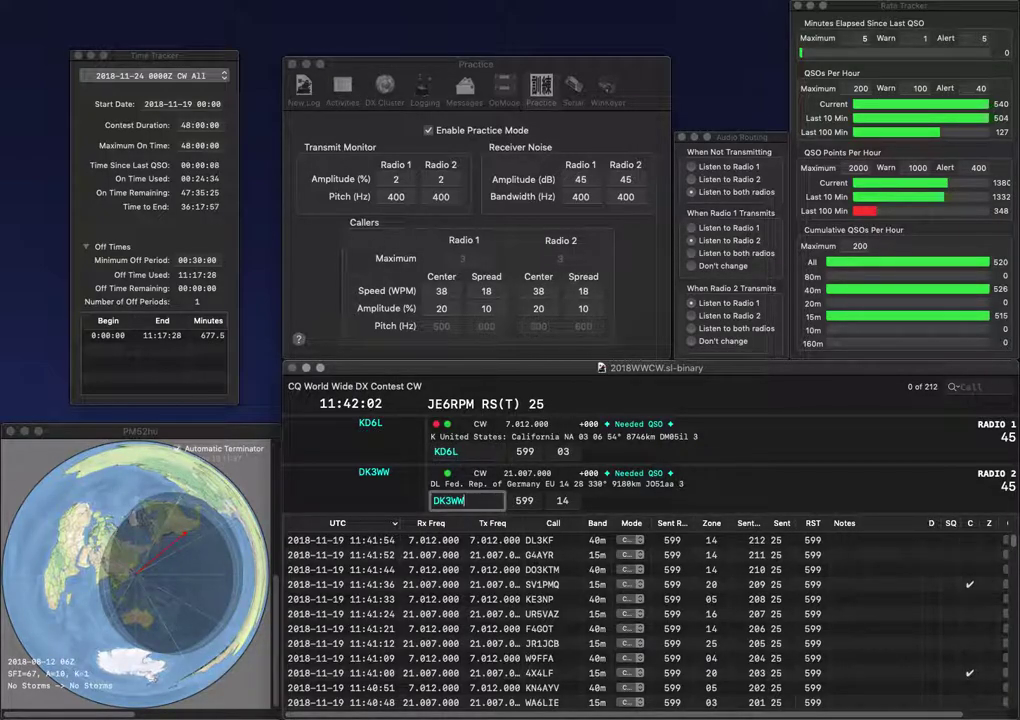
pyautogui.press('Up')
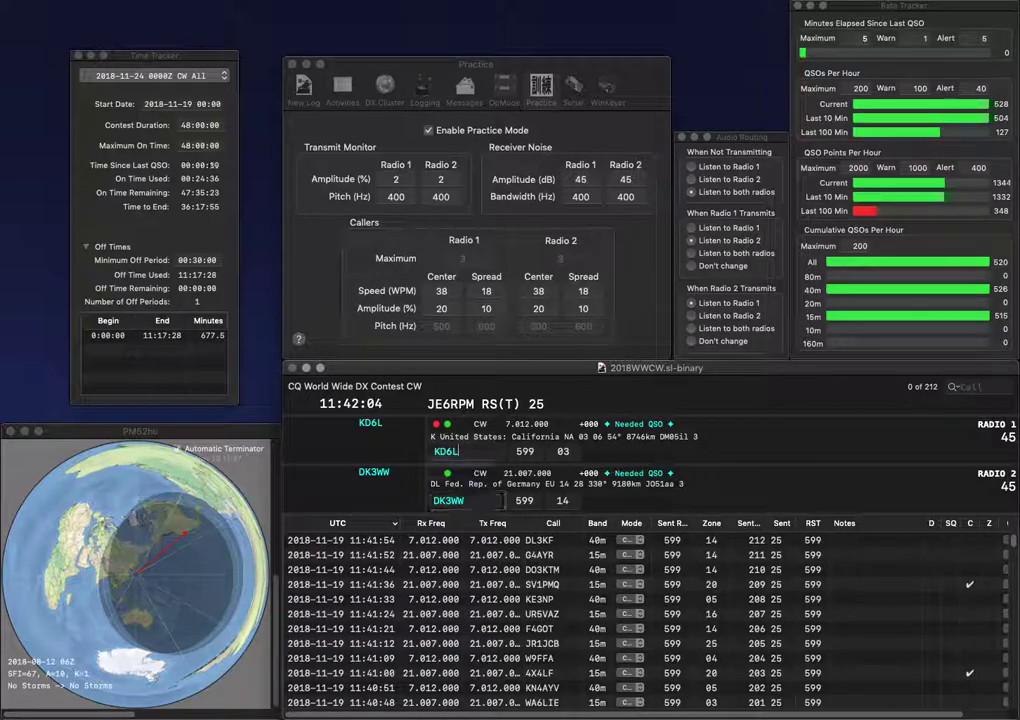
pyautogui.press('Return')
pyautogui.press('Return')
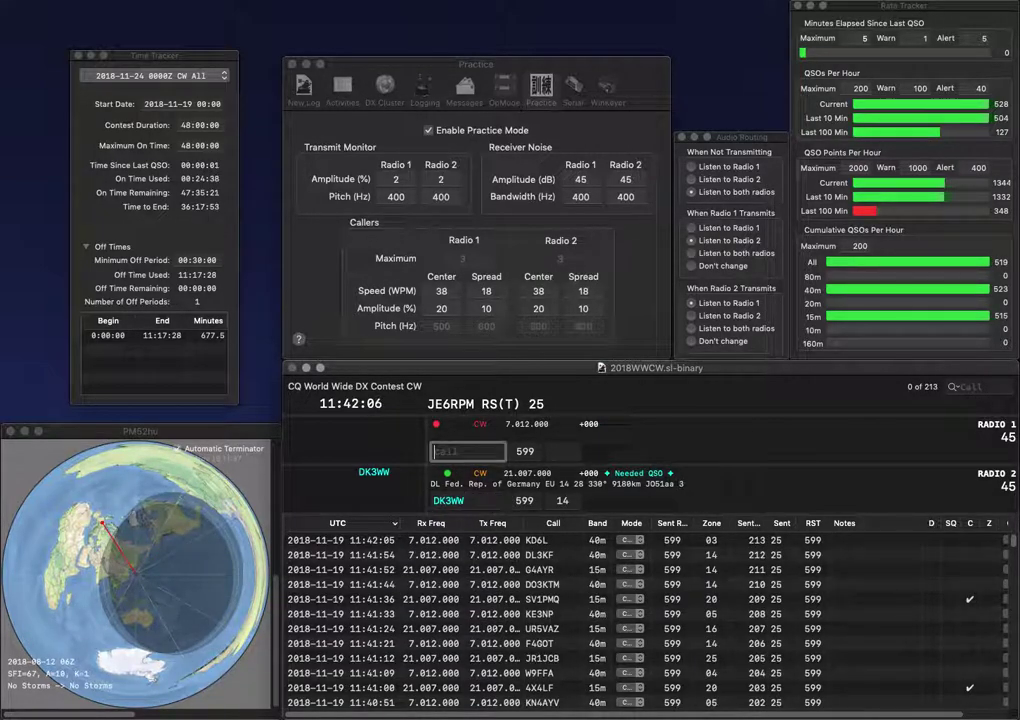
pyautogui.write('W7OMH')
pyautogui.press('Return')
pyautogui.press('Down')
pyautogui.write('SN5W')
pyautogui.press('Return')
pyautogui.press('Up')
pyautogui.press('Return')
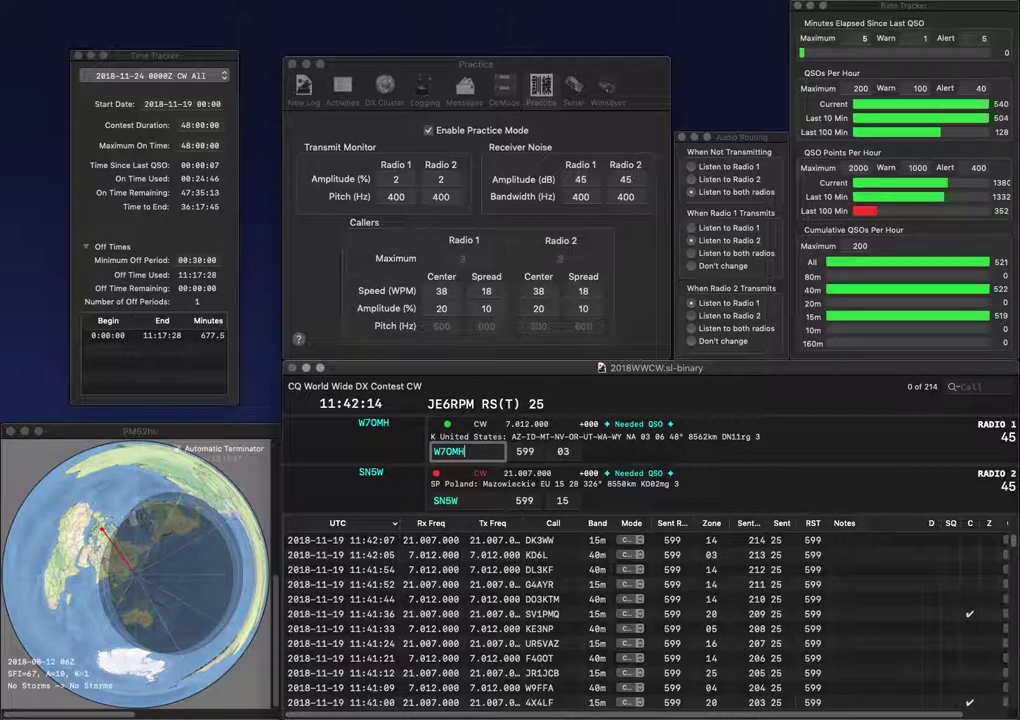
pyautogui.press('Return')
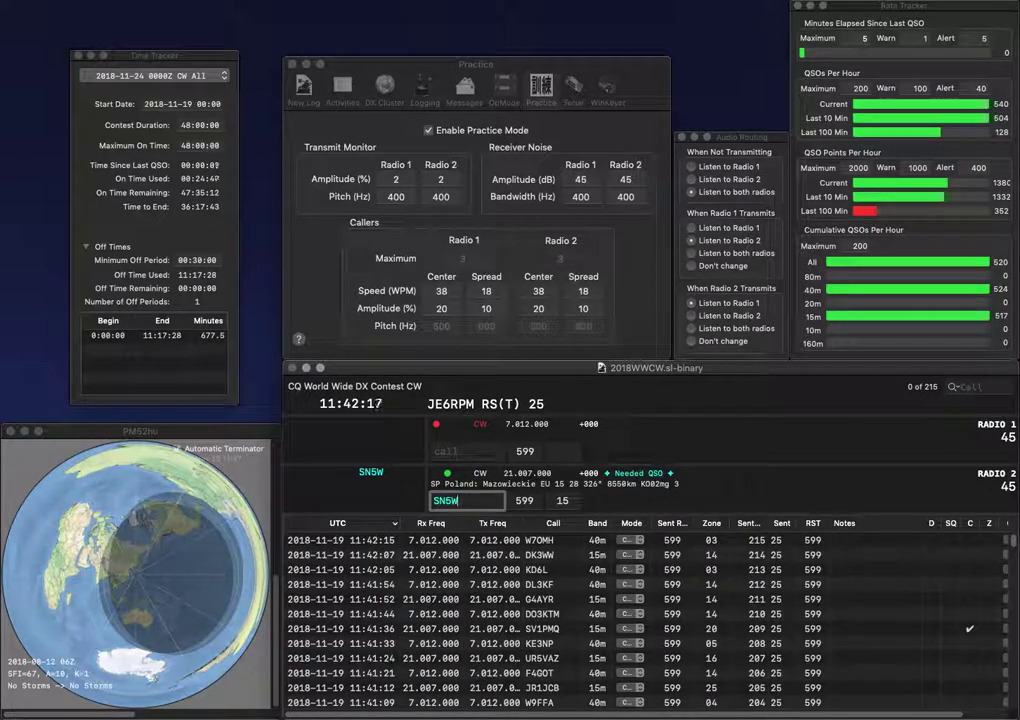
pyautogui.press('Return')
pyautogui.write('W')
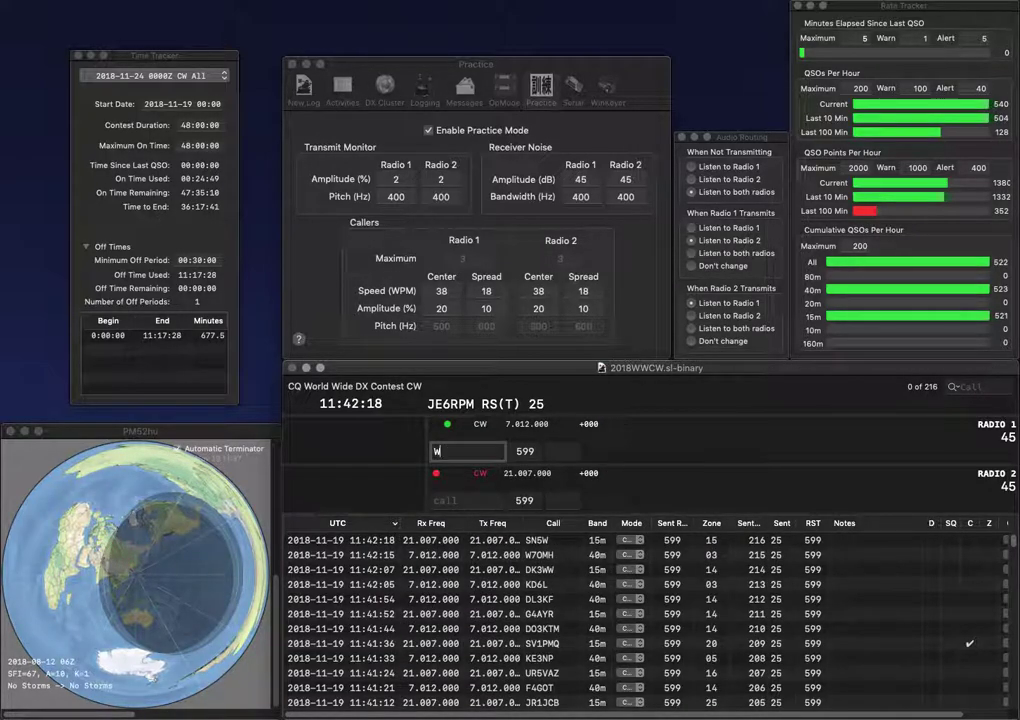
pyautogui.write('0PP')
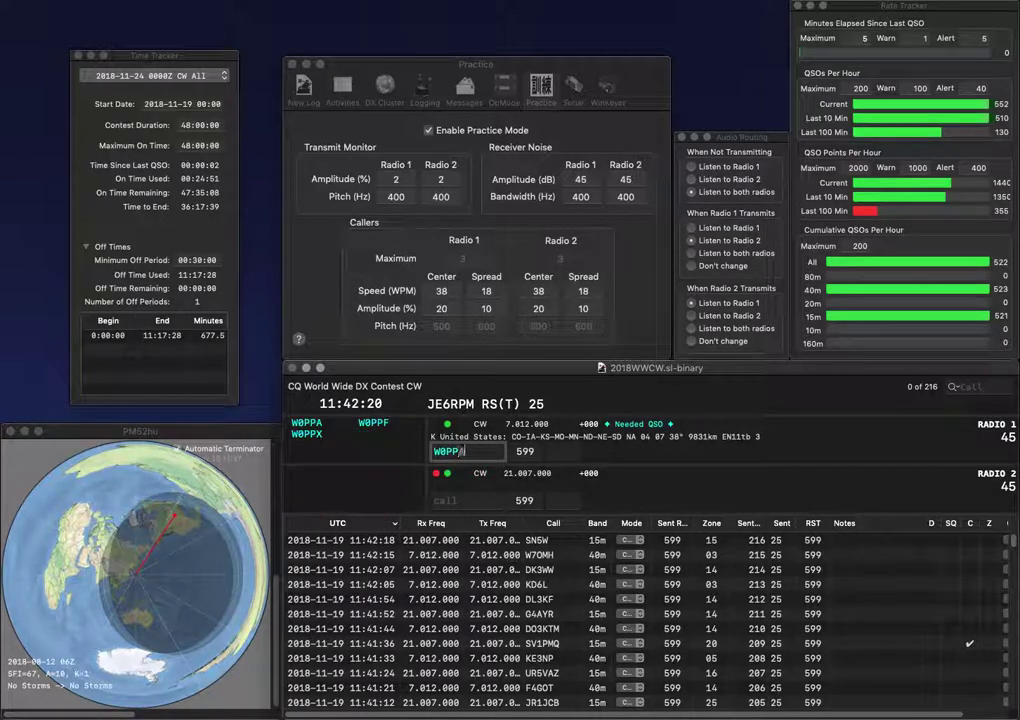
pyautogui.write('A')
pyautogui.press('Return')
pyautogui.write('KI6QQJ')
pyautogui.press('Return')
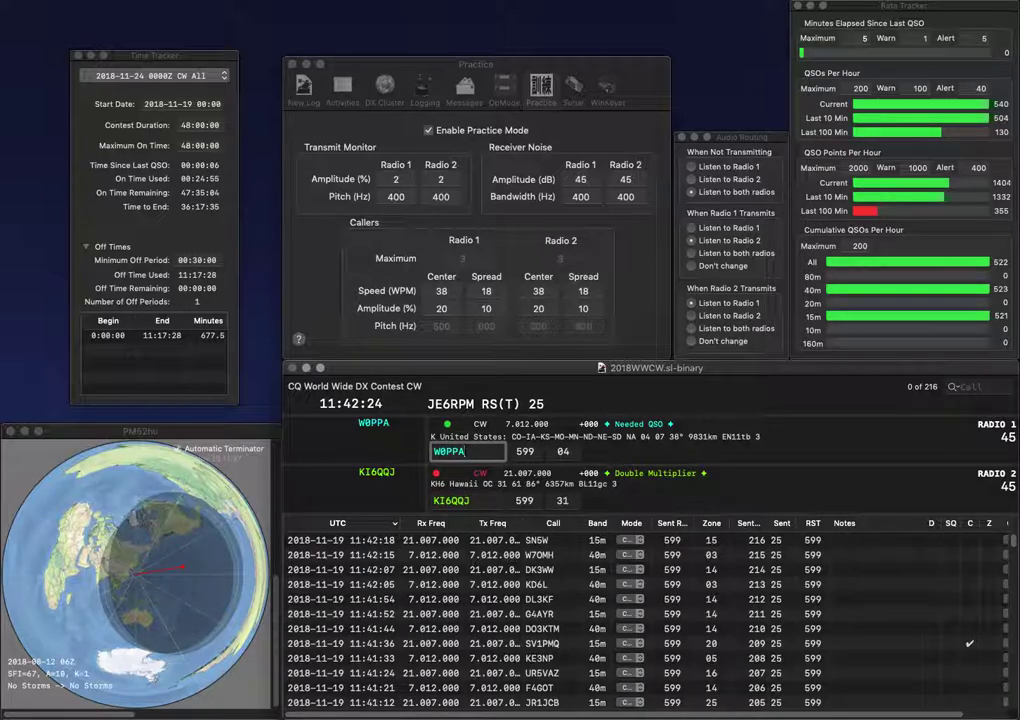
pyautogui.press('Return')
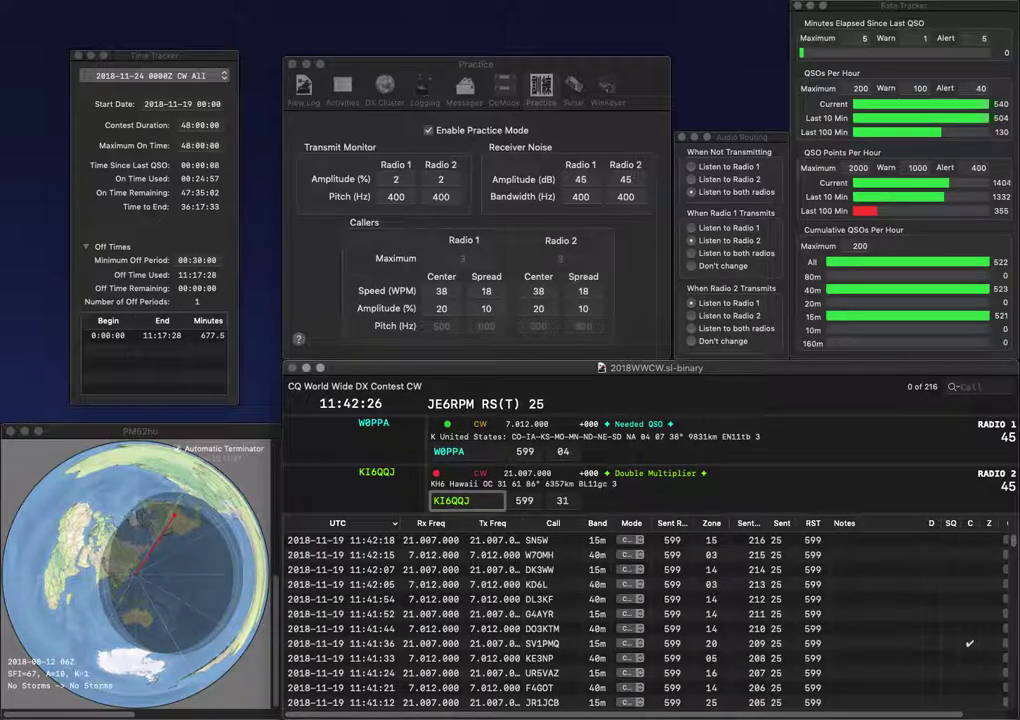
pyautogui.press('Return')
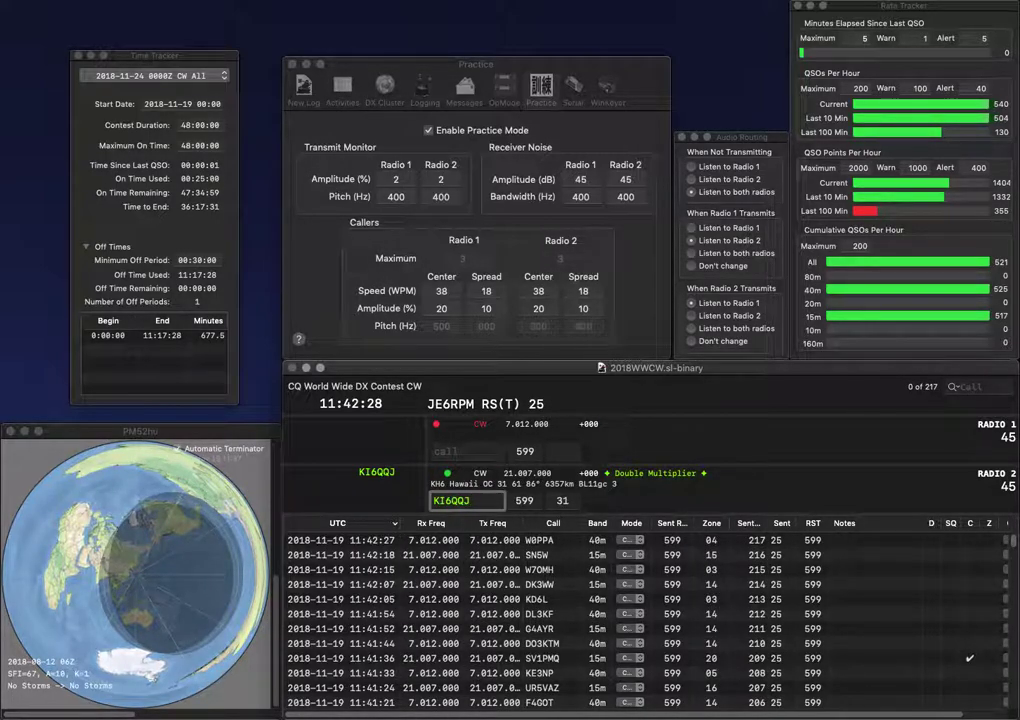
pyautogui.press('Return')
# Send the partial call WZ on Radio 1, revise it to W4Z, and work and log W4XMT on Radio 2.
pyautogui.write('WZ')
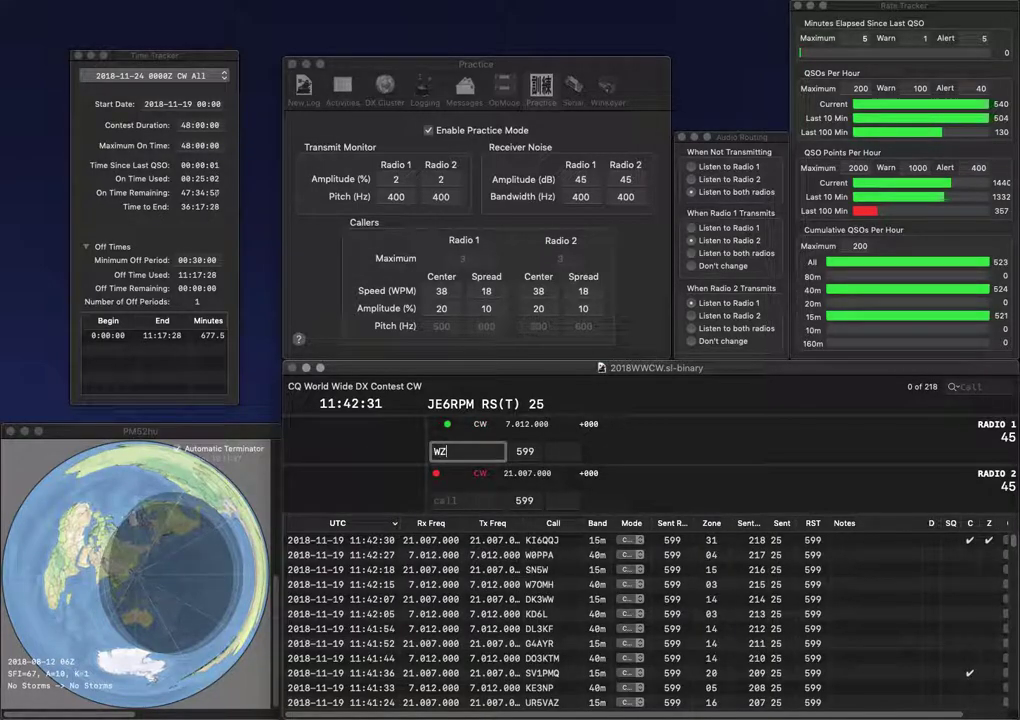
pyautogui.press('Return')
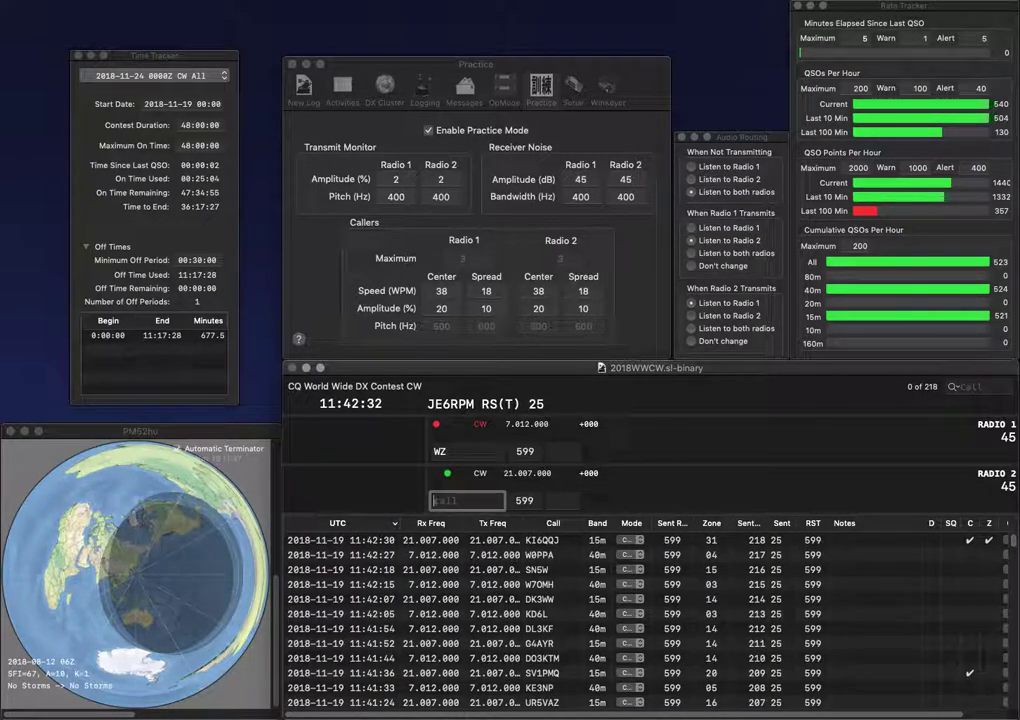
pyautogui.write('W4XMT')
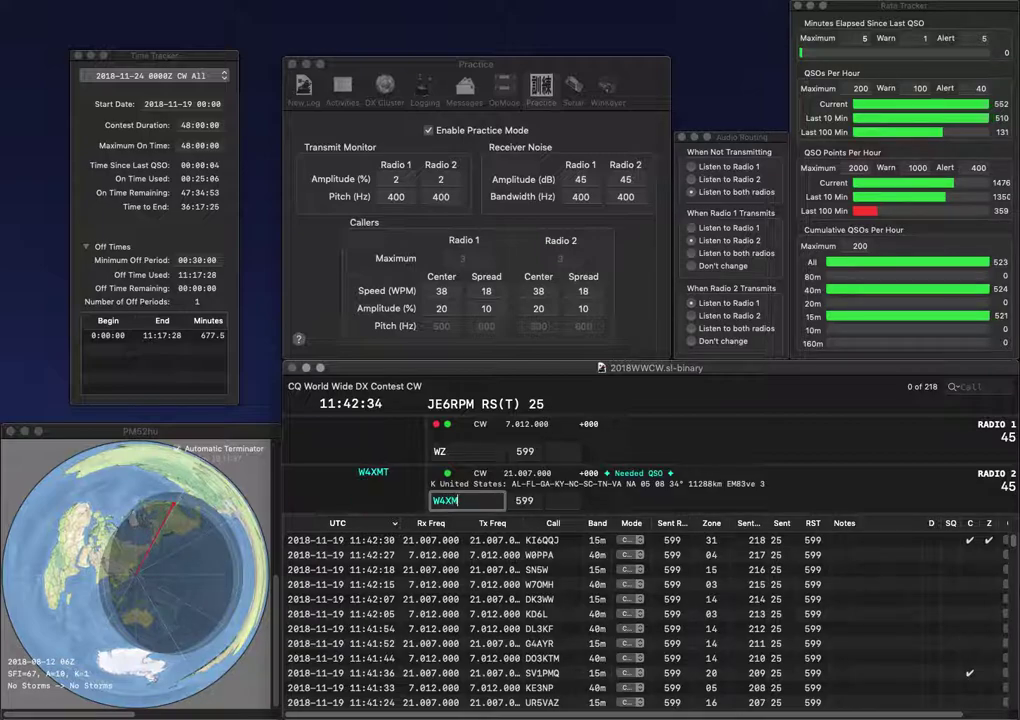
pyautogui.press('Return')
pyautogui.press('Left')
pyautogui.write('4')
pyautogui.press('Return')
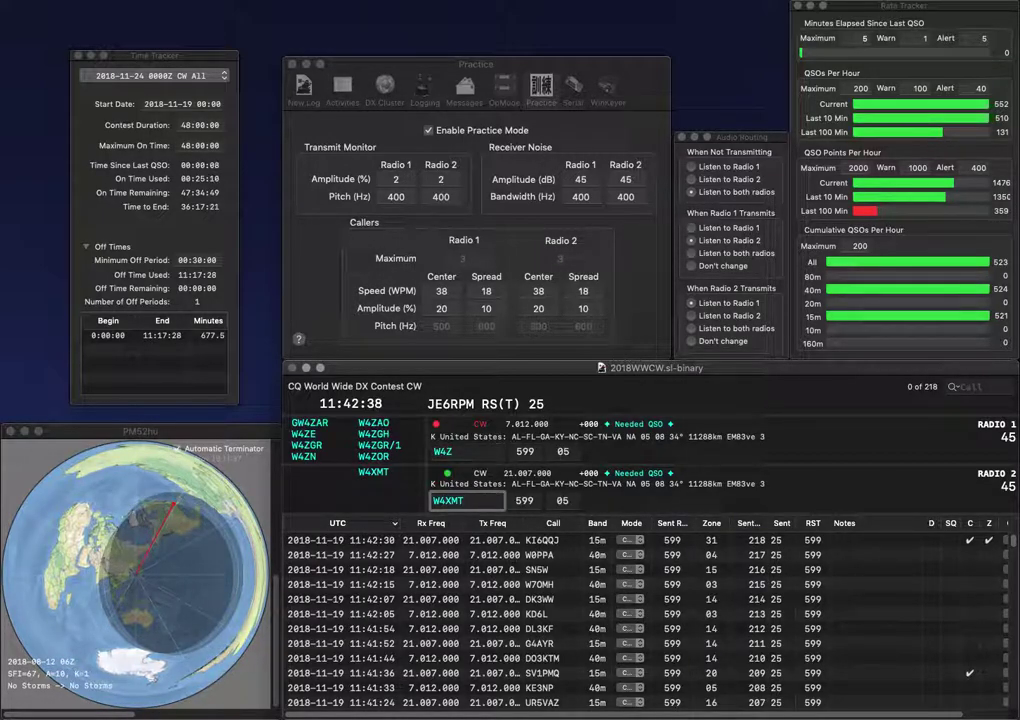
pyautogui.press('Return')
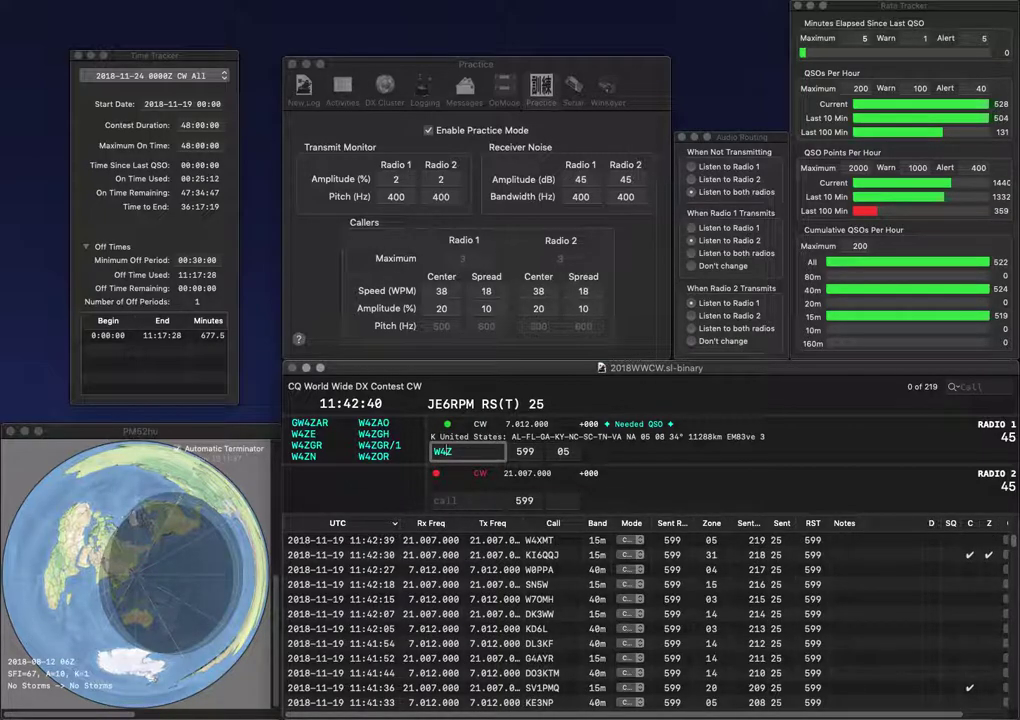
pyautogui.write('E')
pyautogui.press('Return')
pyautogui.write('PY7DC')
pyautogui.press('Return')
pyautogui.press('Down')
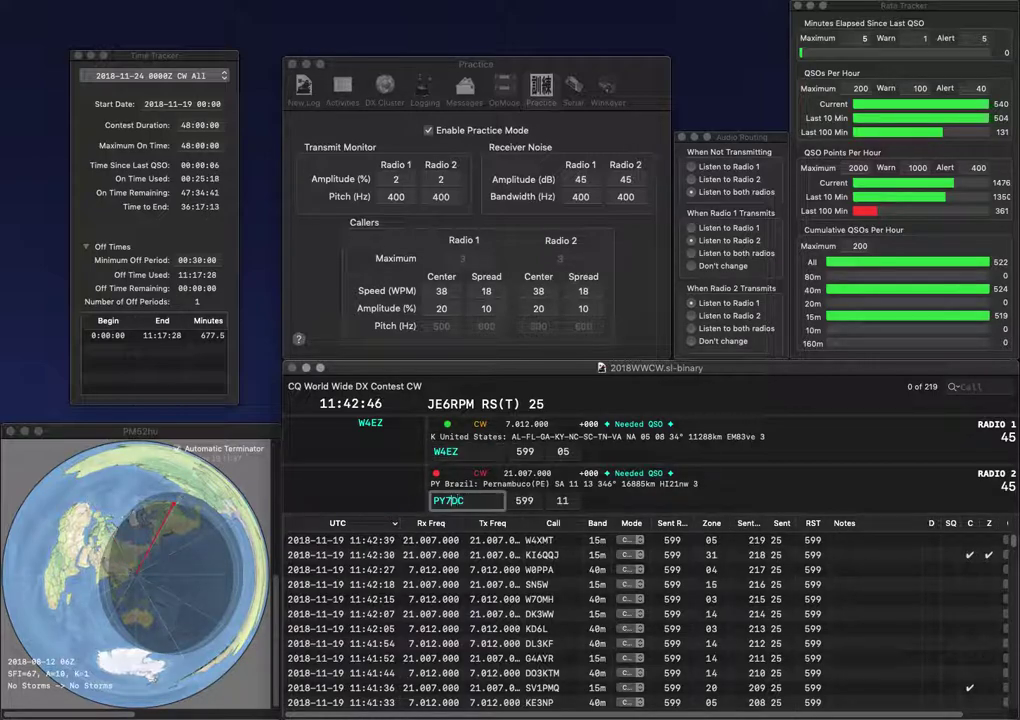
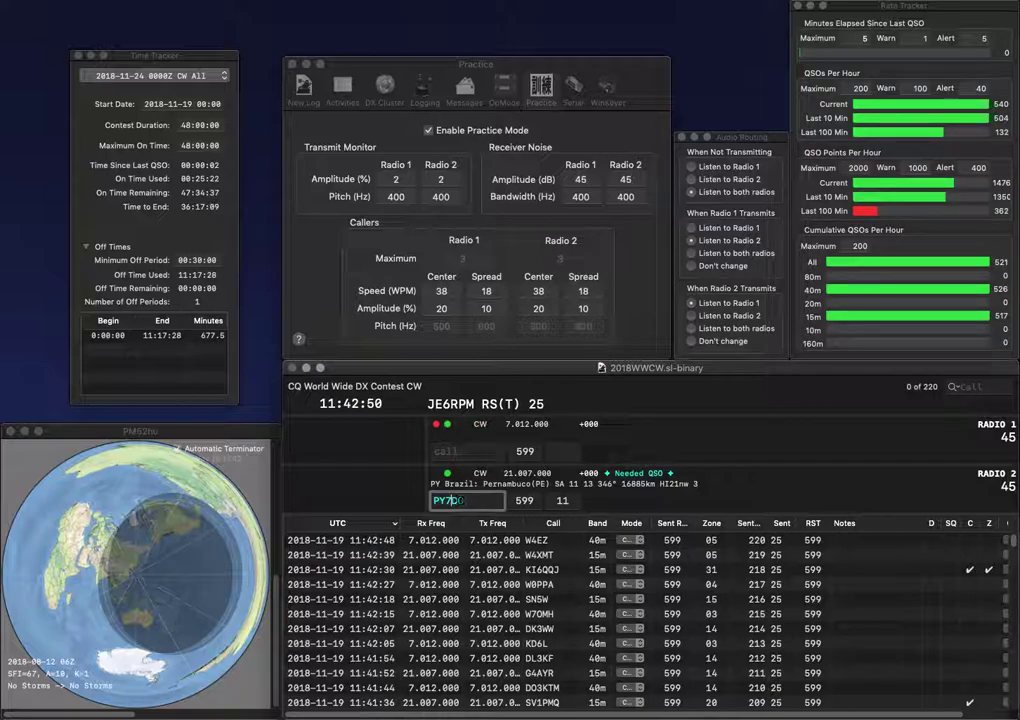
pyautogui.press('Delete')
pyautogui.write('B')
pyautogui.press('Return')
pyautogui.write('F1/')
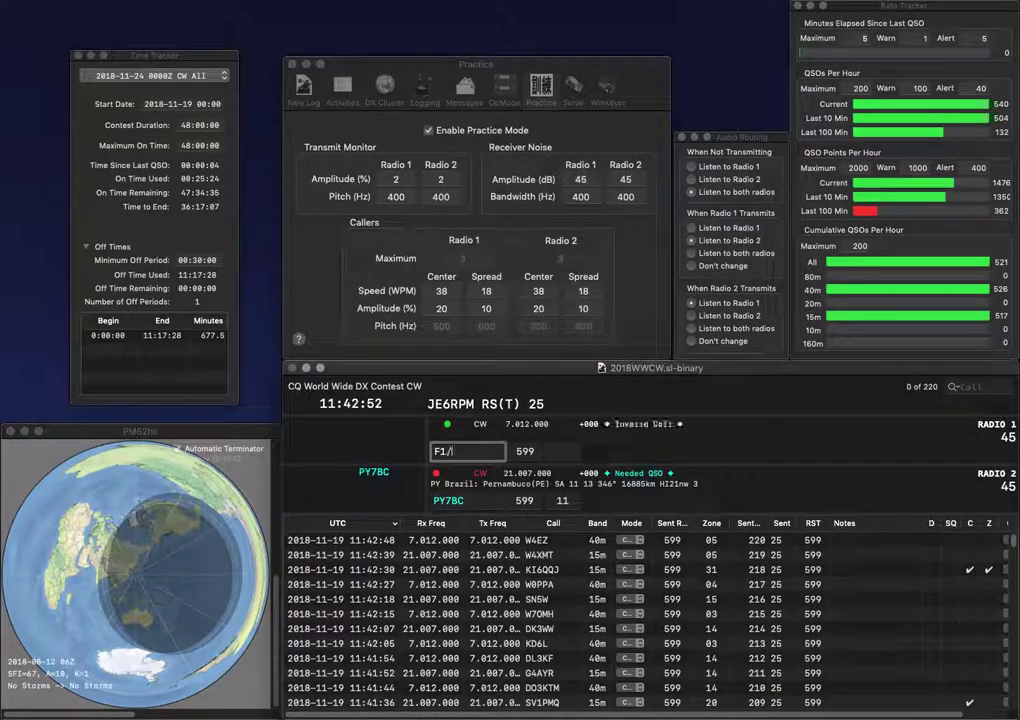
pyautogui.write('K0')
pyautogui.press('Return')
pyautogui.press('Return')
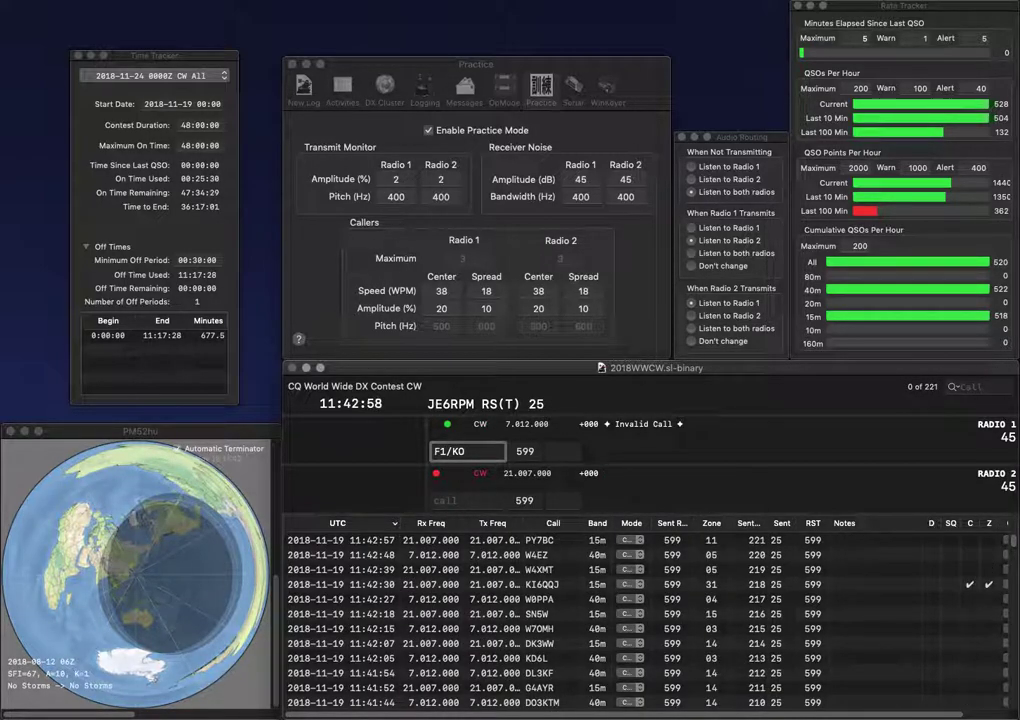
# Correct the Radio 1 call to FJ/KO8SCA, answer IW0AEN on Radio 2, and log both contacts.
pyautogui.press('BackSpace')
pyautogui.write('J/KO')
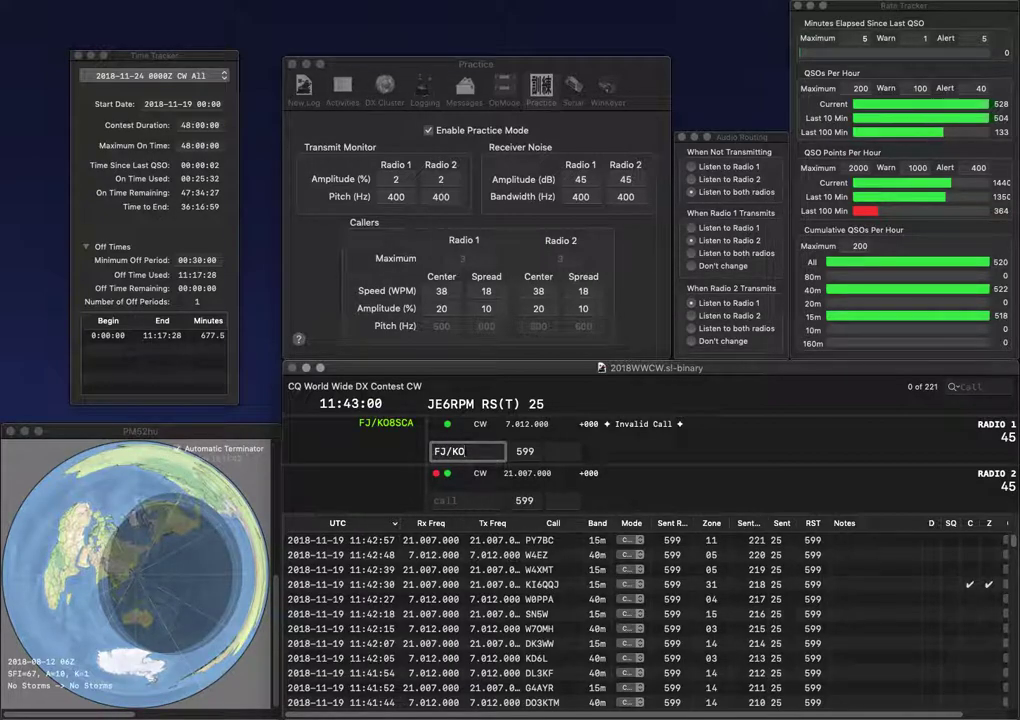
pyautogui.write('8SCA')
pyautogui.press('Return')
pyautogui.write('IW0AEN')
pyautogui.press('Return')
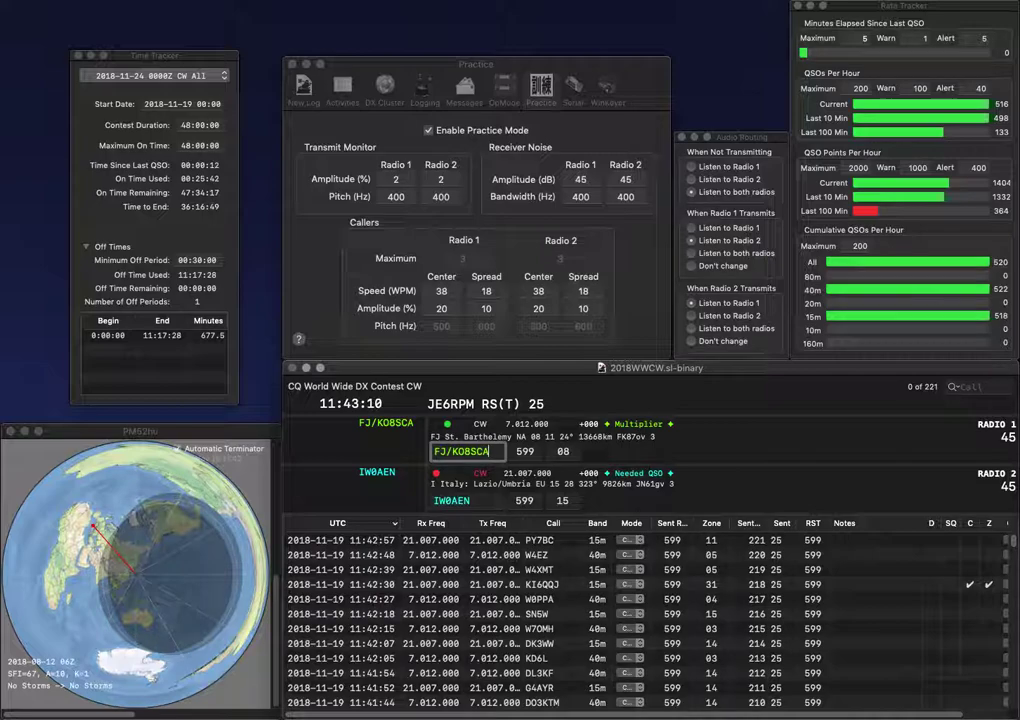
pyautogui.press('Return')
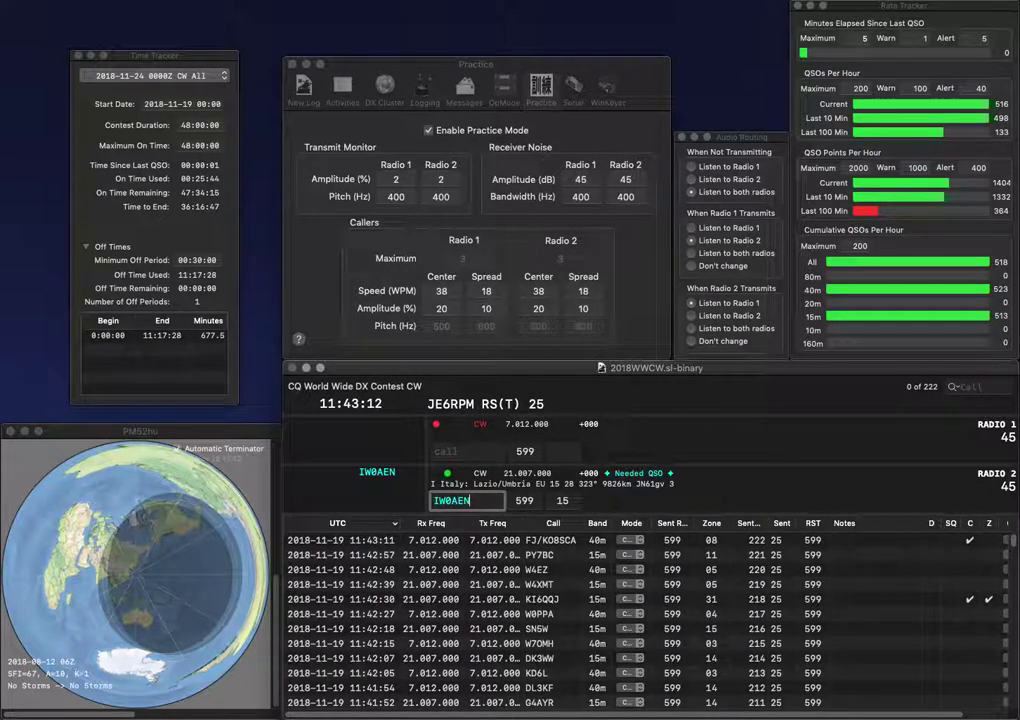
pyautogui.press('Return')
# Work KE4KVC on Radio 1 and DF4IJ on Radio 2, and log both contacts.
pyautogui.write('KE')
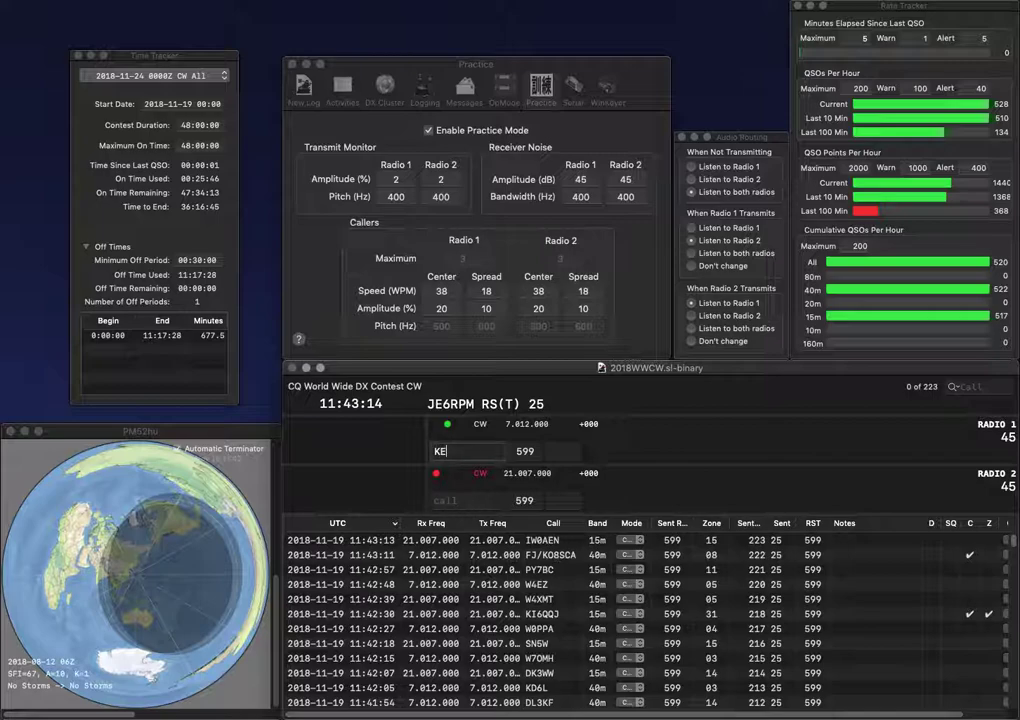
pyautogui.write('4KVC')
pyautogui.press('Return')
pyautogui.write('DF4IJ')
pyautogui.press('Return')
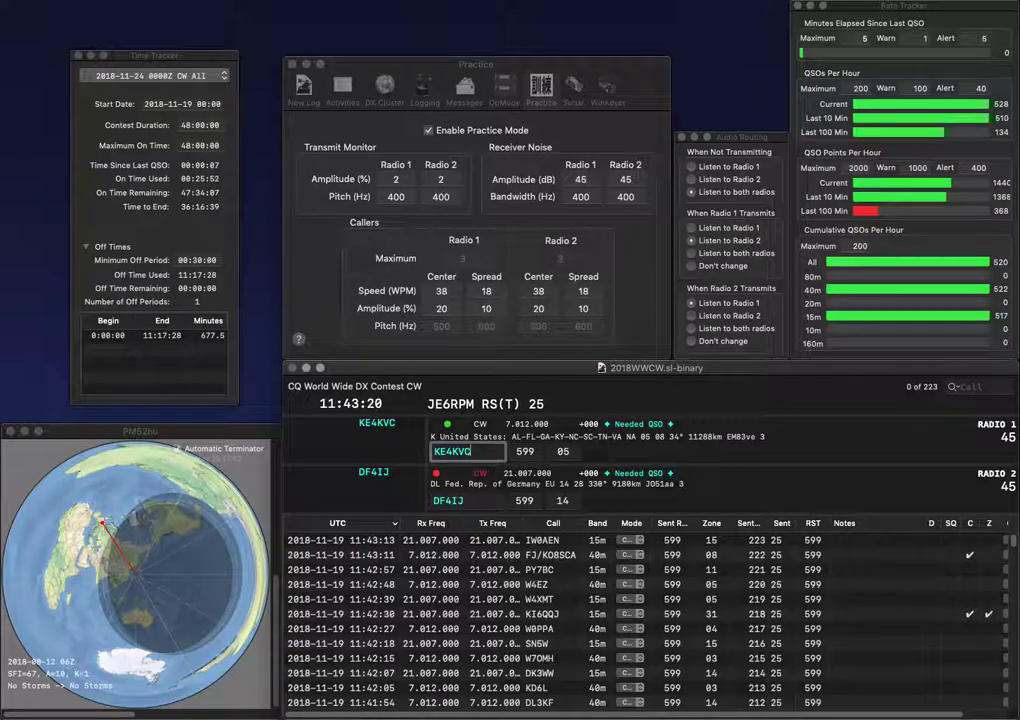
pyautogui.press('Return')
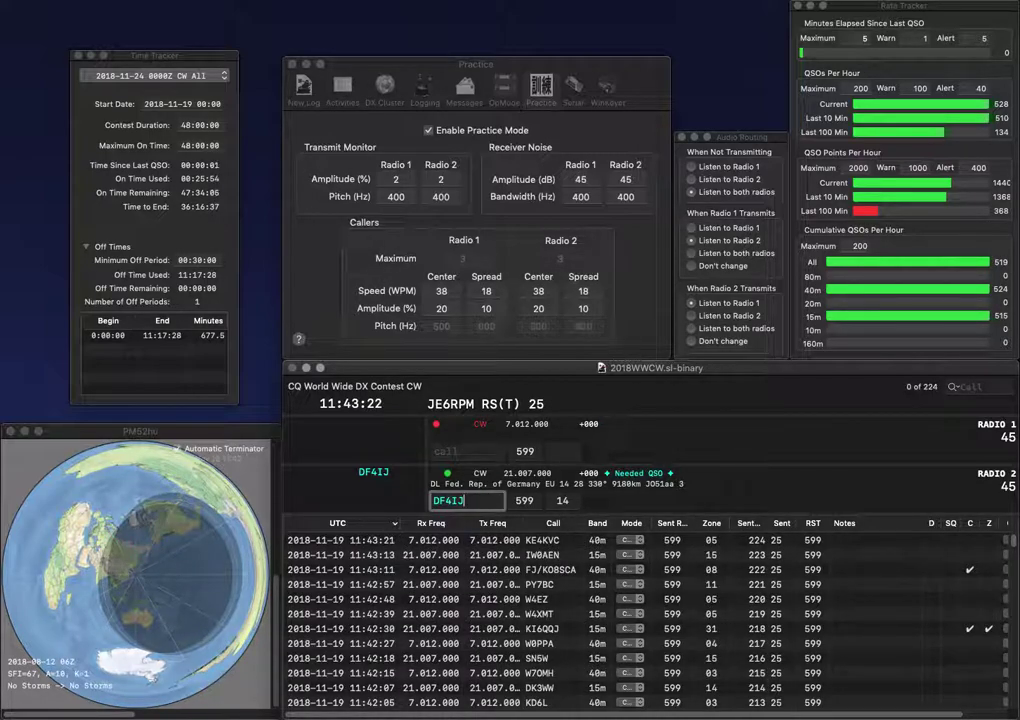
pyautogui.press('Return')
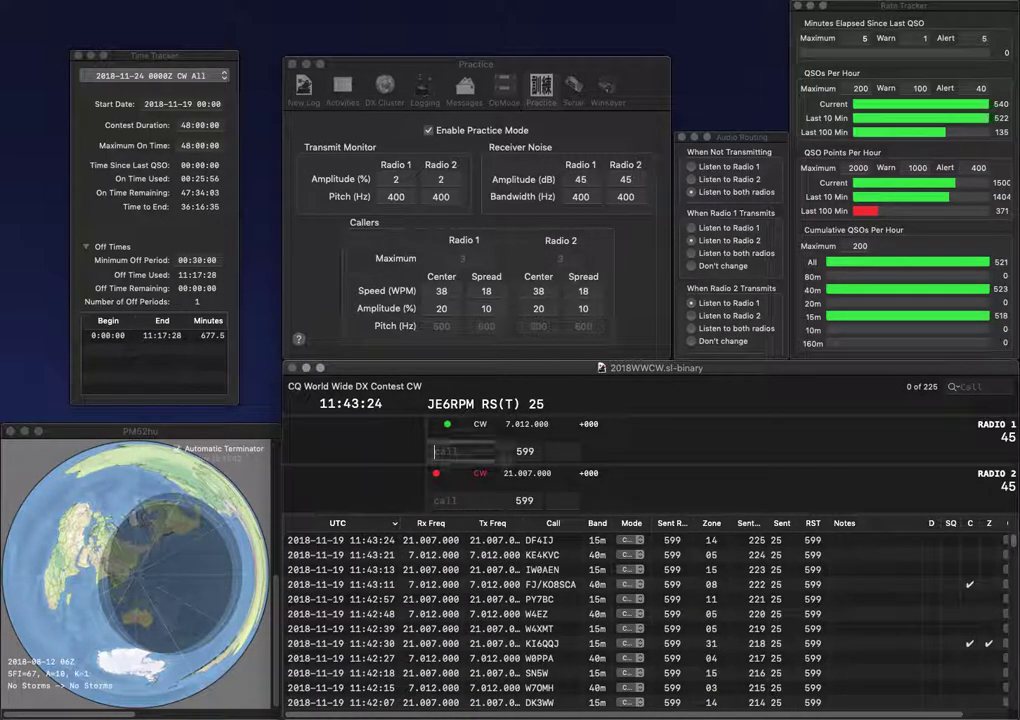
pyautogui.write('RC7LI')
pyautogui.press('Return')
pyautogui.write('AE')
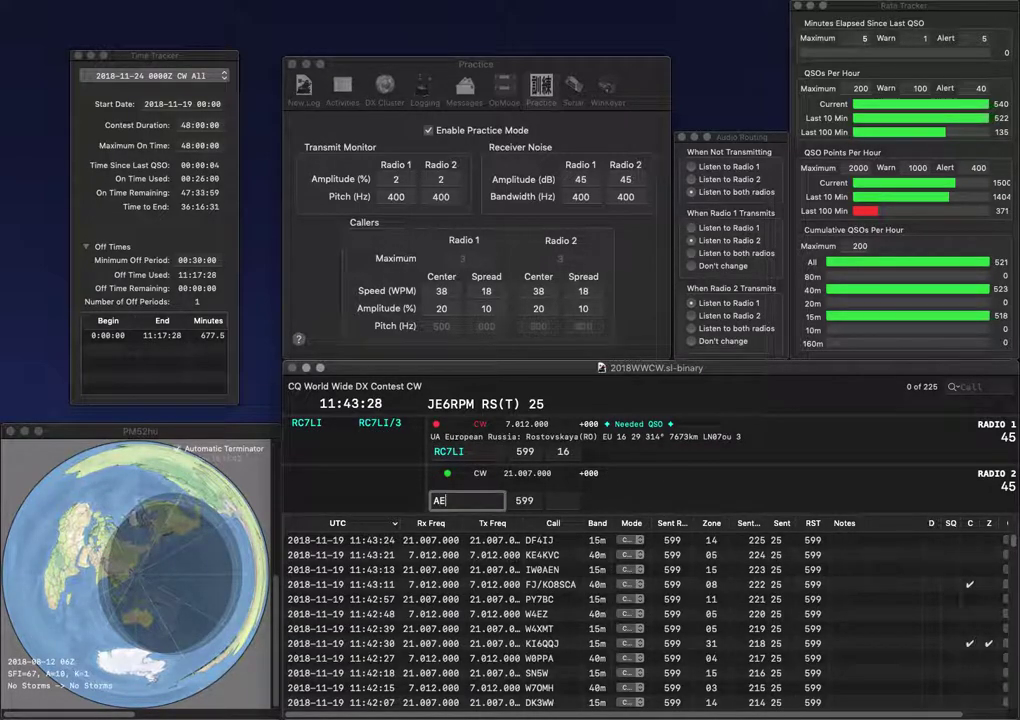
pyautogui.press('Return')
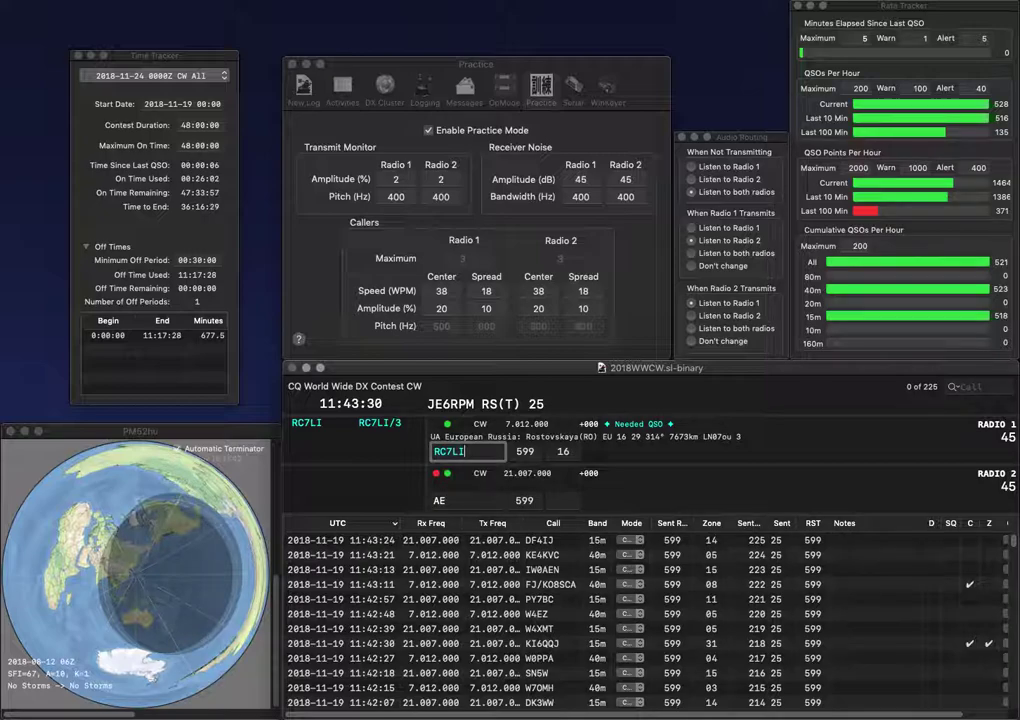
pyautogui.press('\\')
pyautogui.press('Return')
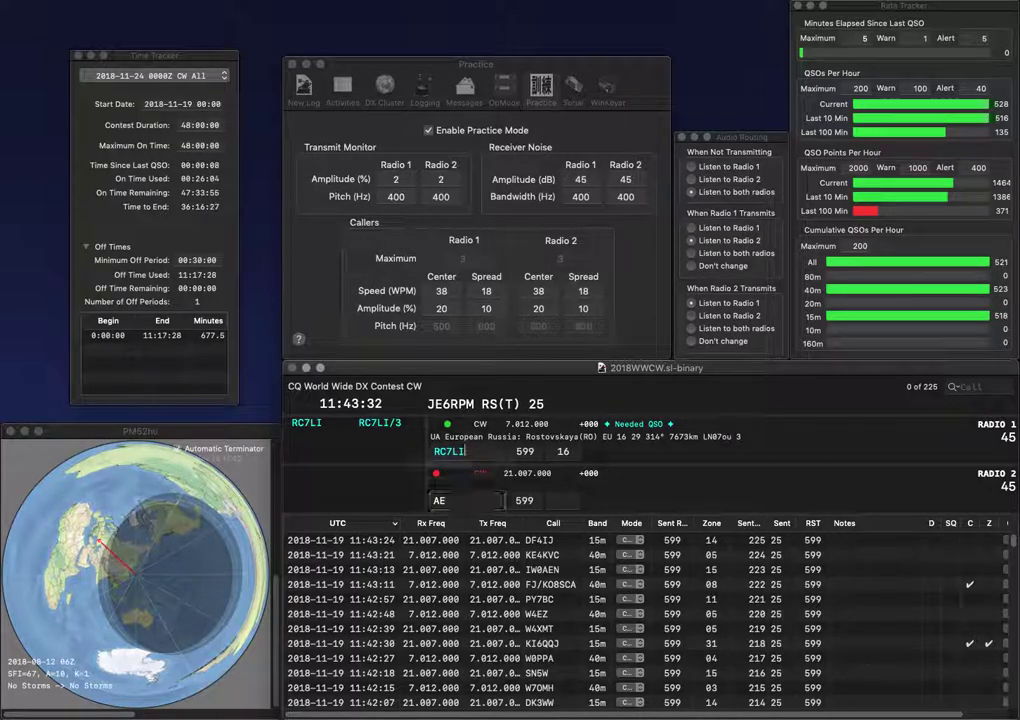
pyautogui.press('Return')
# Complete the Radio 2 call as AE6YB, answer TA0ACL on Radio 1, and log both contacts.
pyautogui.write('6YB')
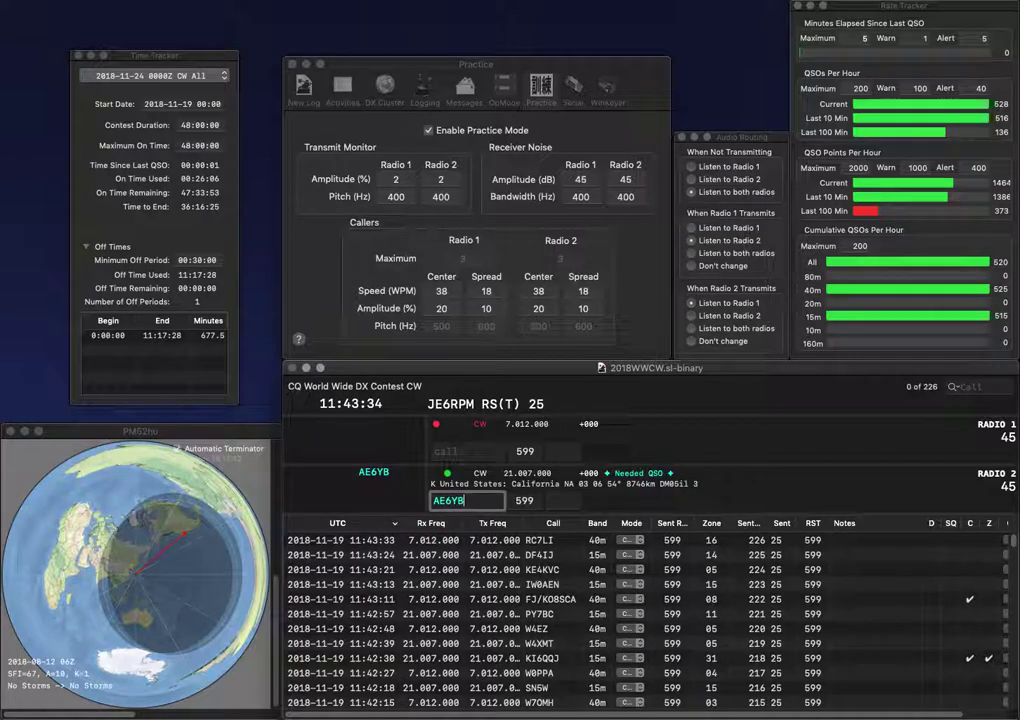
pyautogui.press('Return')
pyautogui.write('TA')
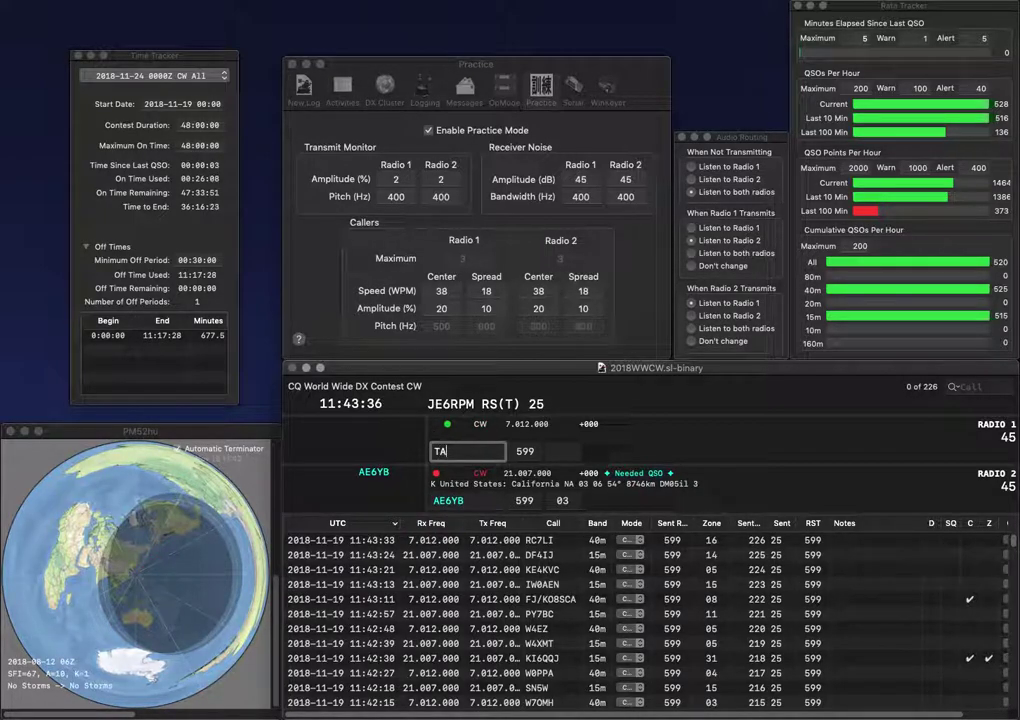
pyautogui.write('0A')
pyautogui.press('Return')
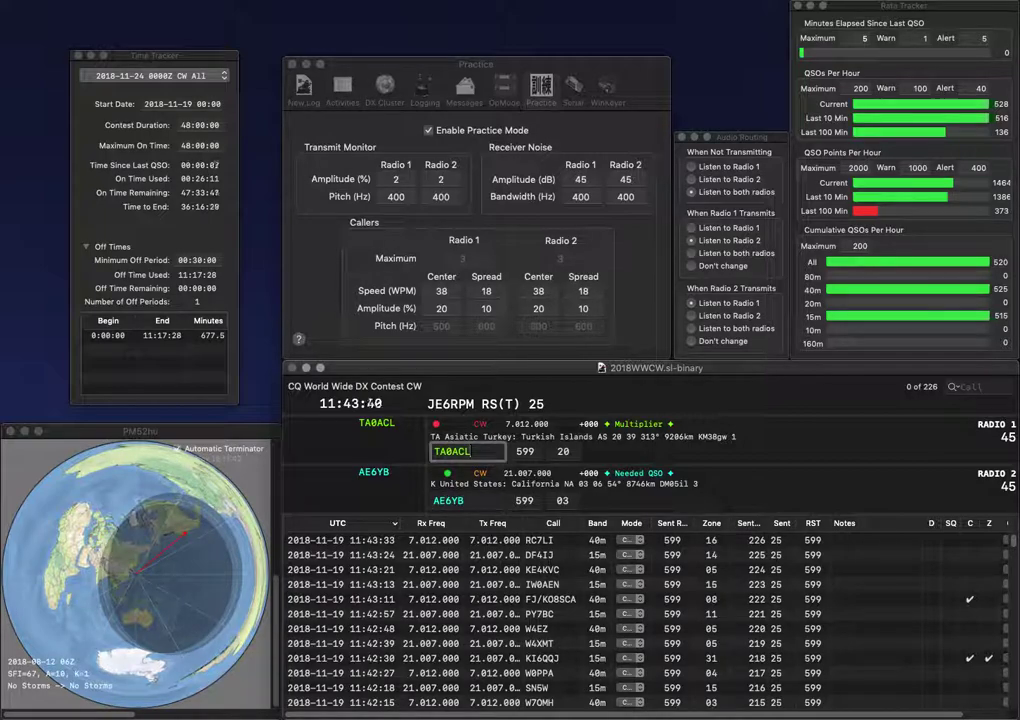
pyautogui.press('Return')
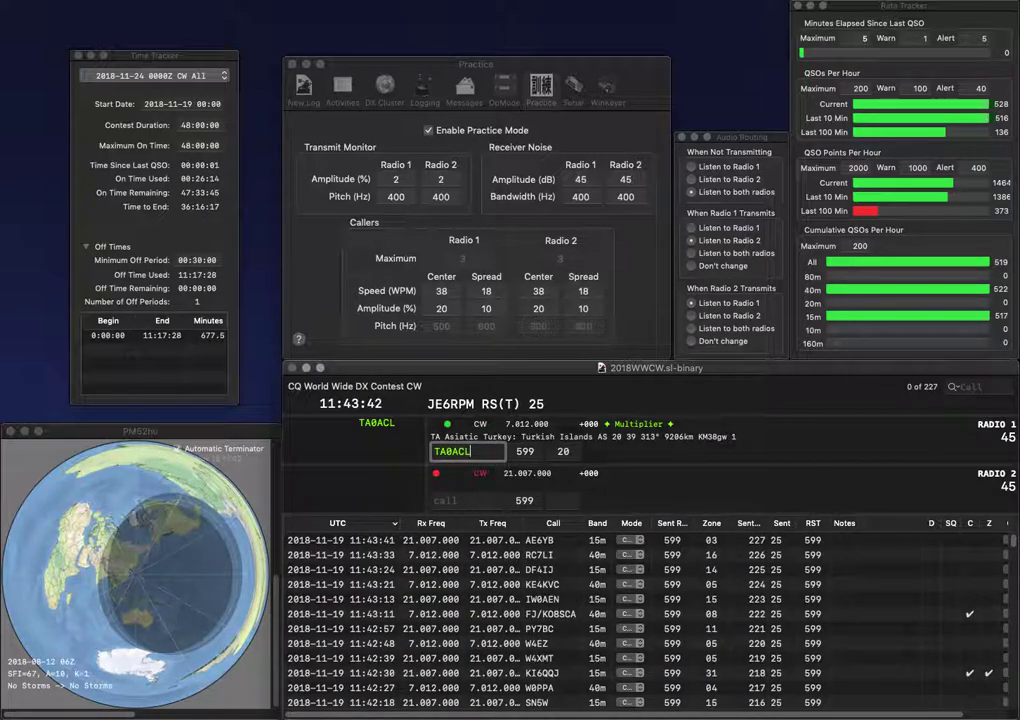
pyautogui.press('Return')
pyautogui.write('IW4B')
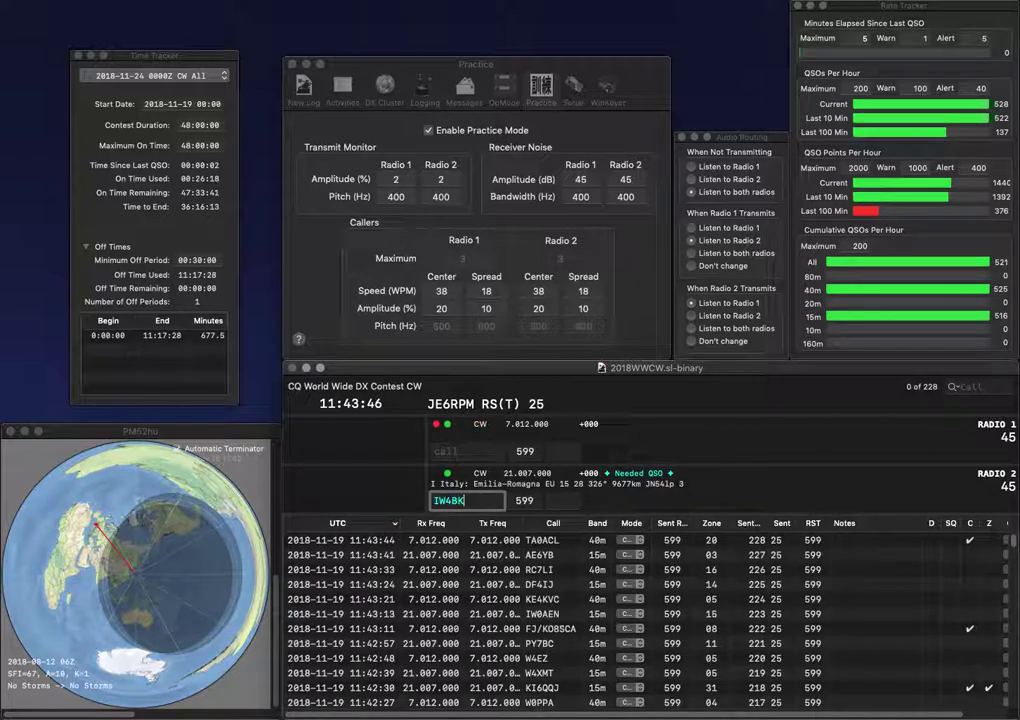
pyautogui.press('Return')
pyautogui.write('0TRC')
pyautogui.press('Return')
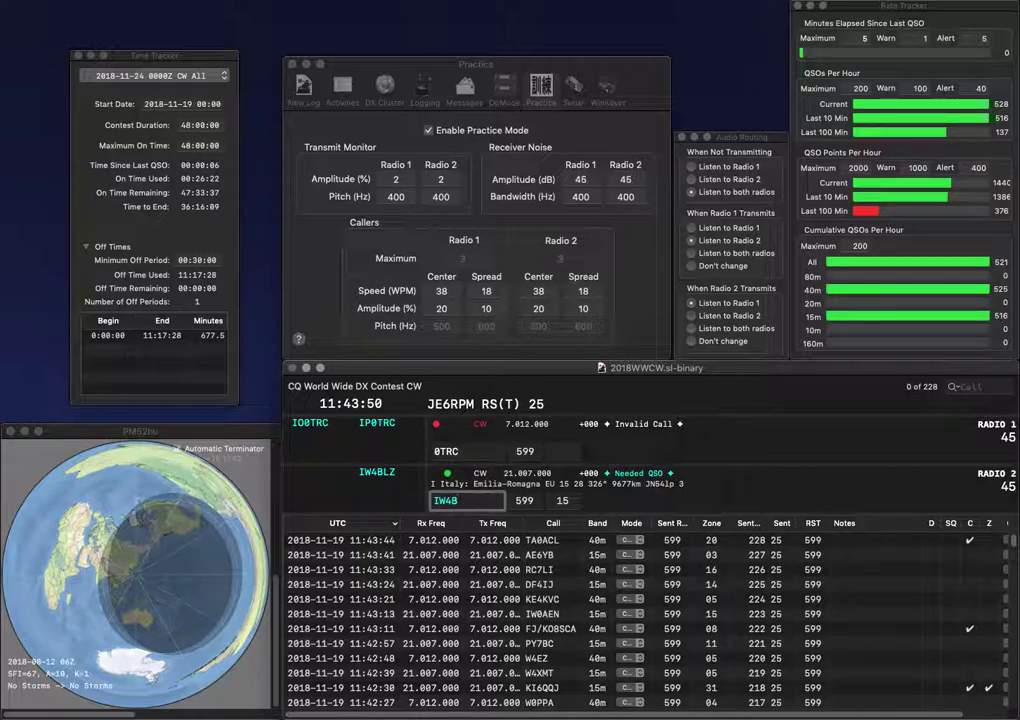
pyautogui.write('KR')
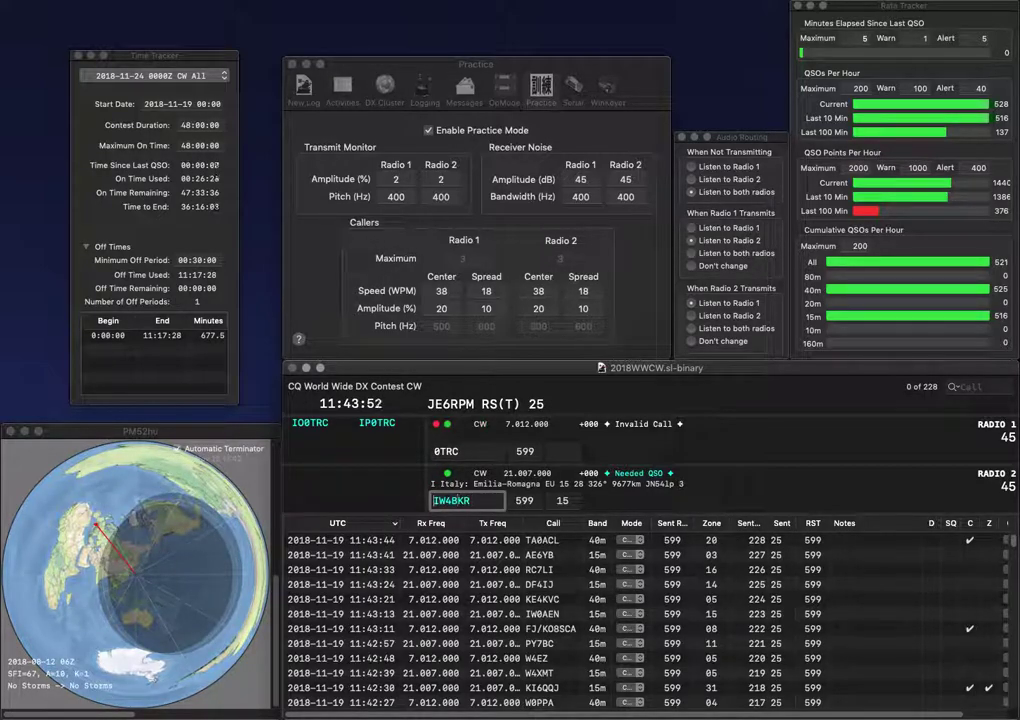
pyautogui.write('U')
pyautogui.press('Return')
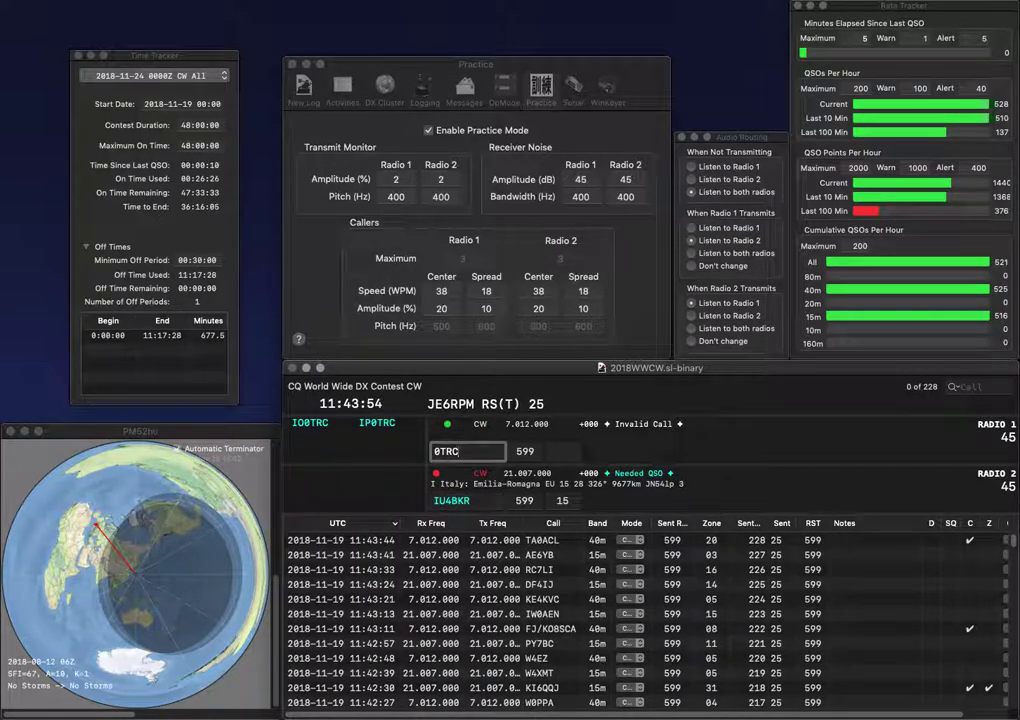
pyautogui.write('IP')
pyautogui.press('Return')
pyautogui.write('5')
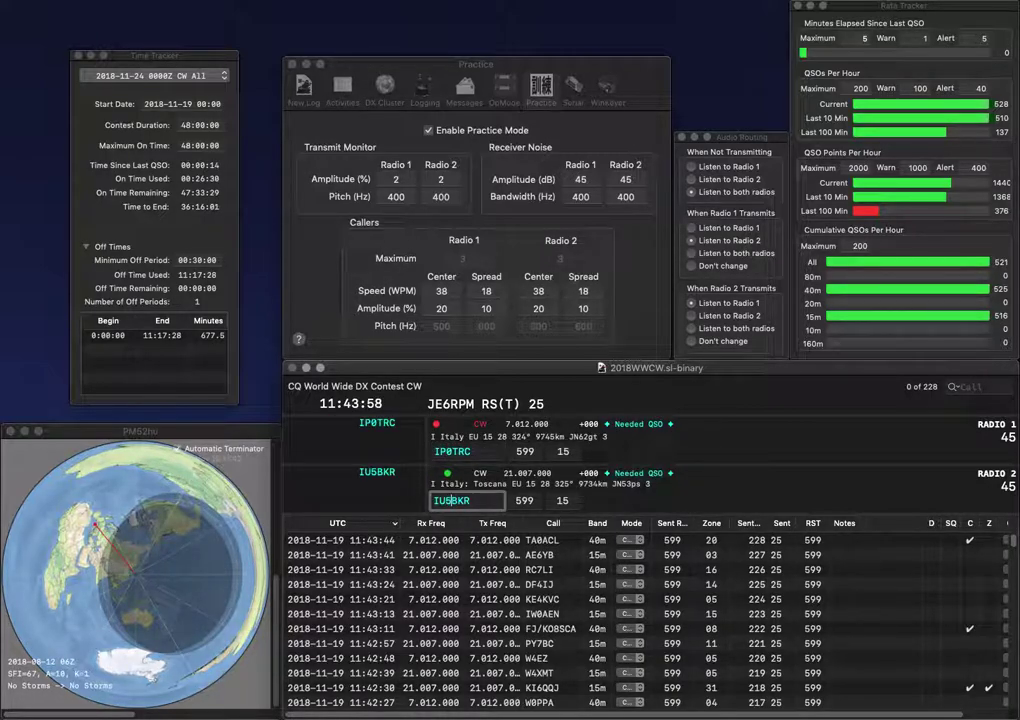
pyautogui.press('Return')
pyautogui.press('Tab')
pyautogui.press('Return')
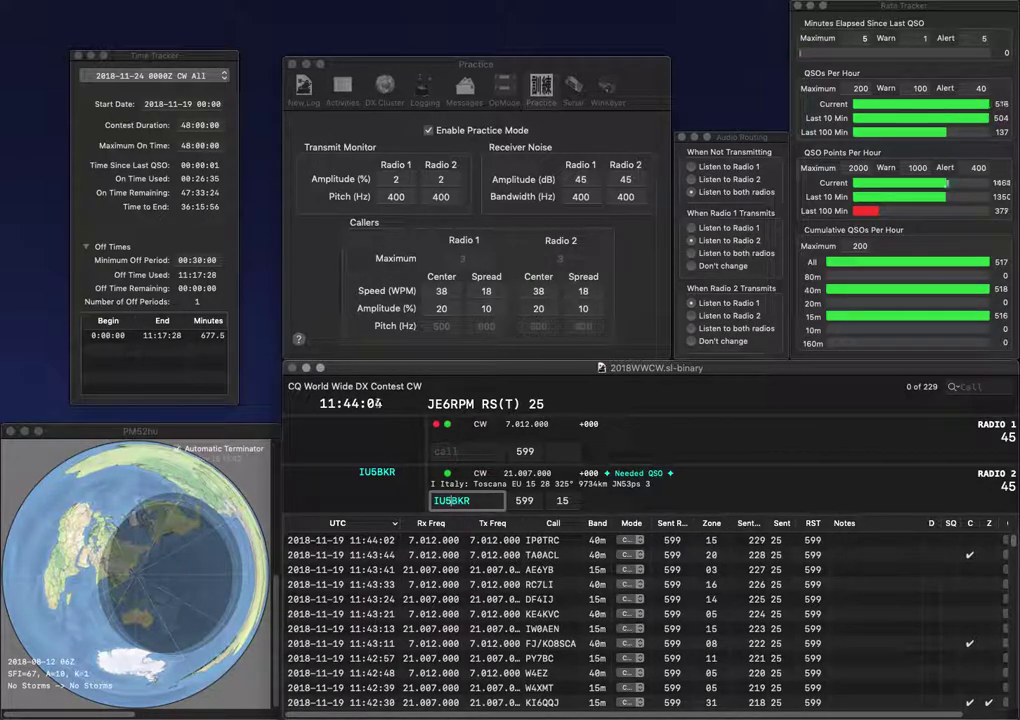
pyautogui.press('Return')
pyautogui.write('EA1IIP')
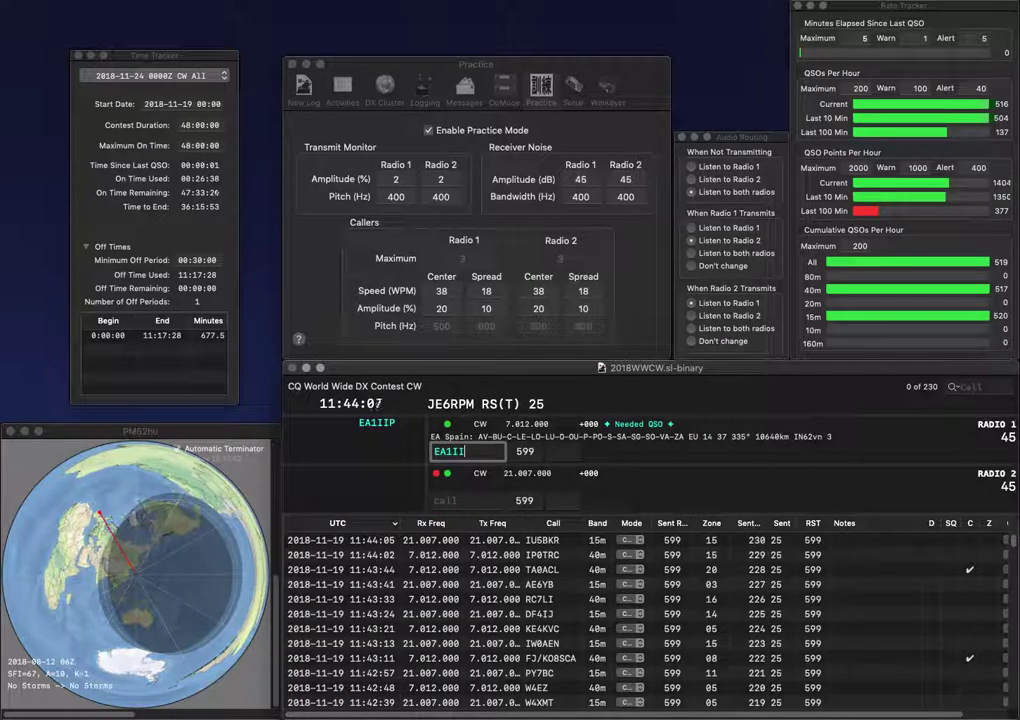
pyautogui.press('Return')
pyautogui.write('K5')
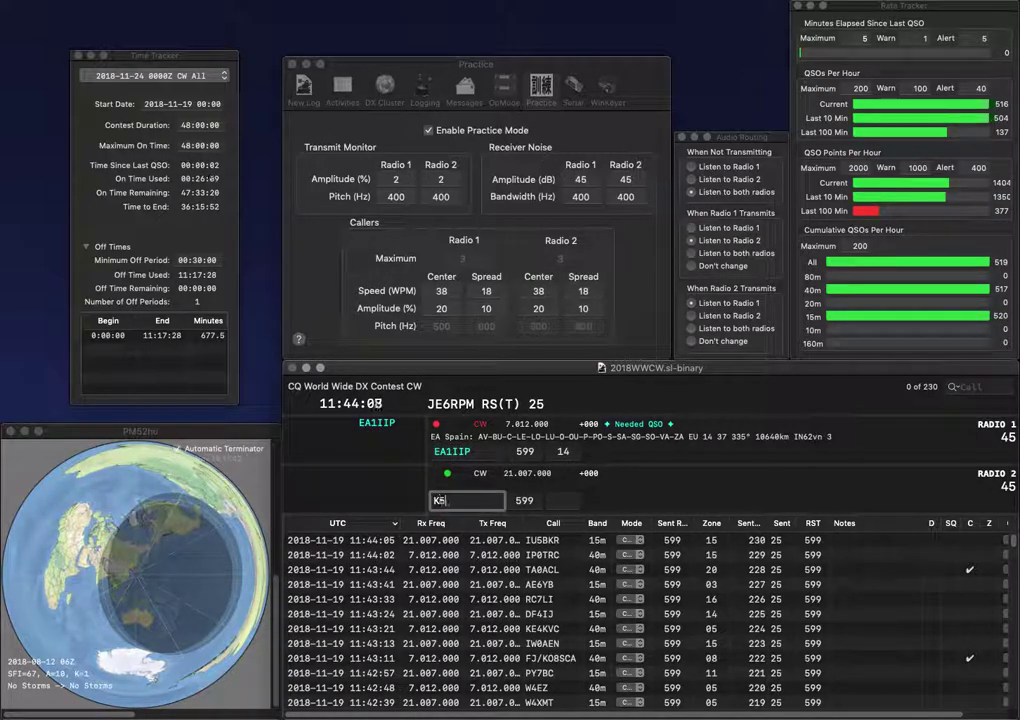
pyautogui.write('A')
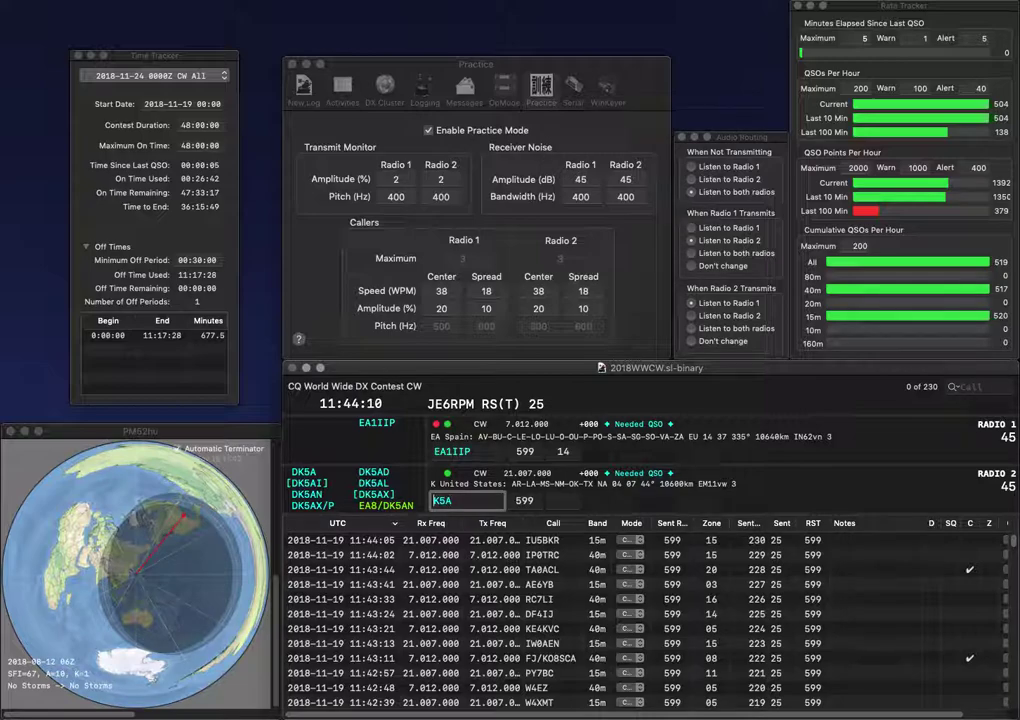
pyautogui.press('Right')
pyautogui.write('A')
pyautogui.press('Return')
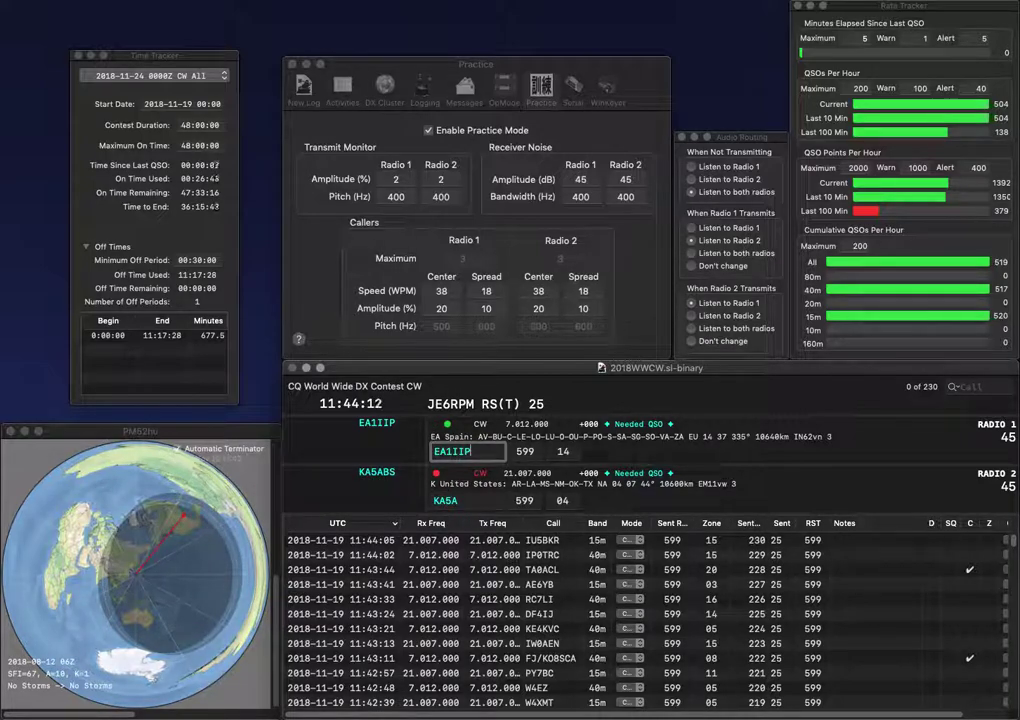
pyautogui.press('Return')
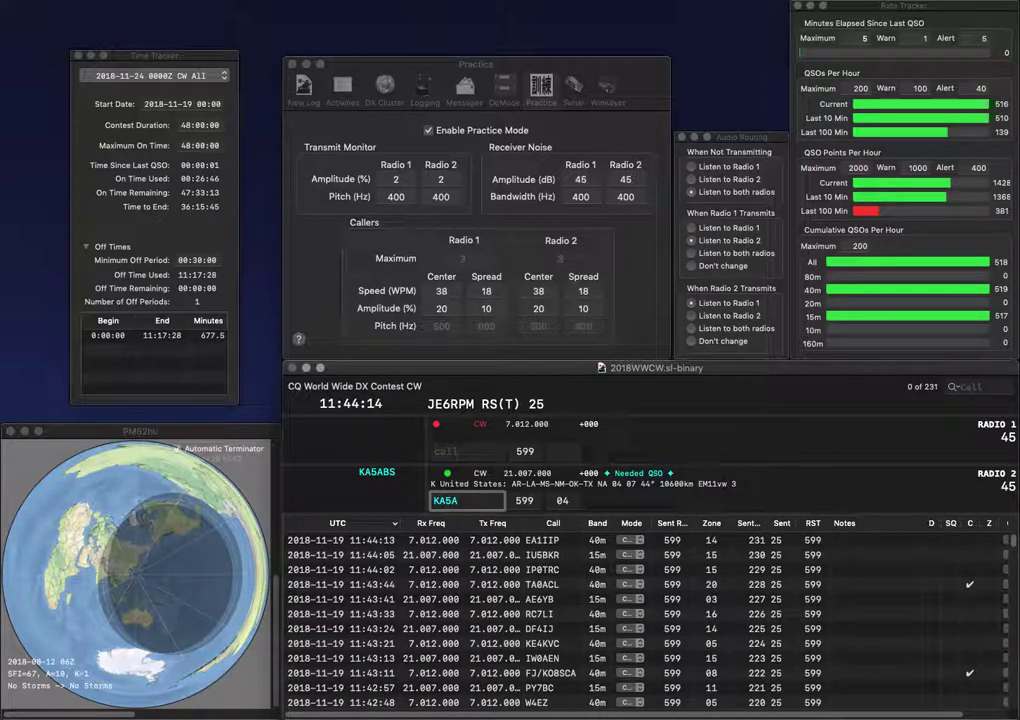
pyautogui.write('QMA')
pyautogui.press('Return')
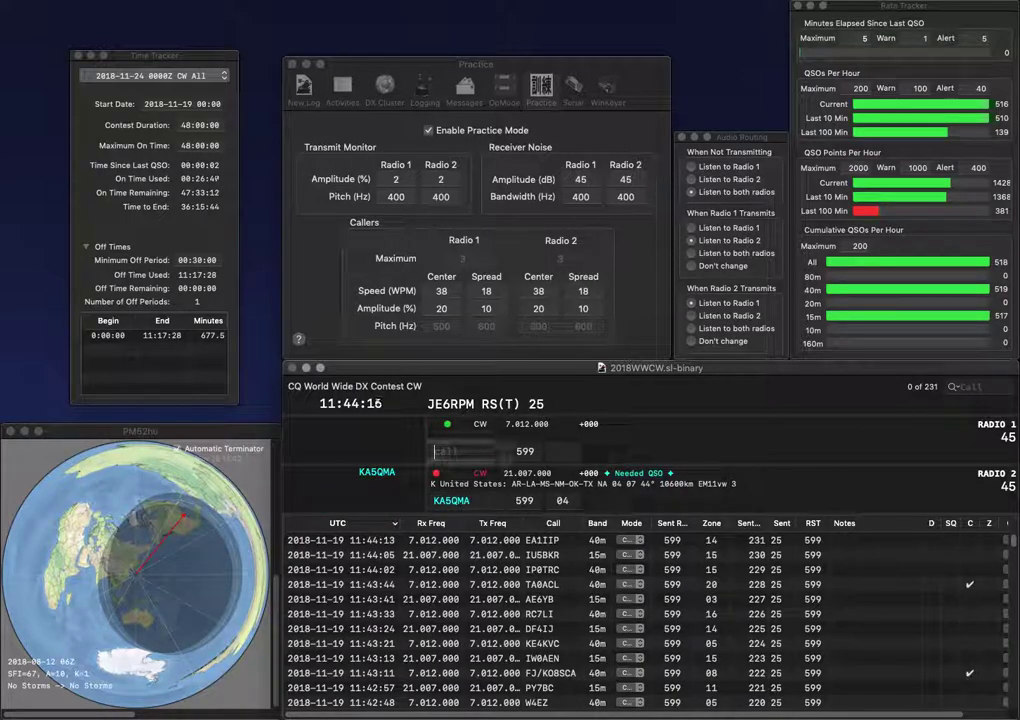
pyautogui.write('SKMV')
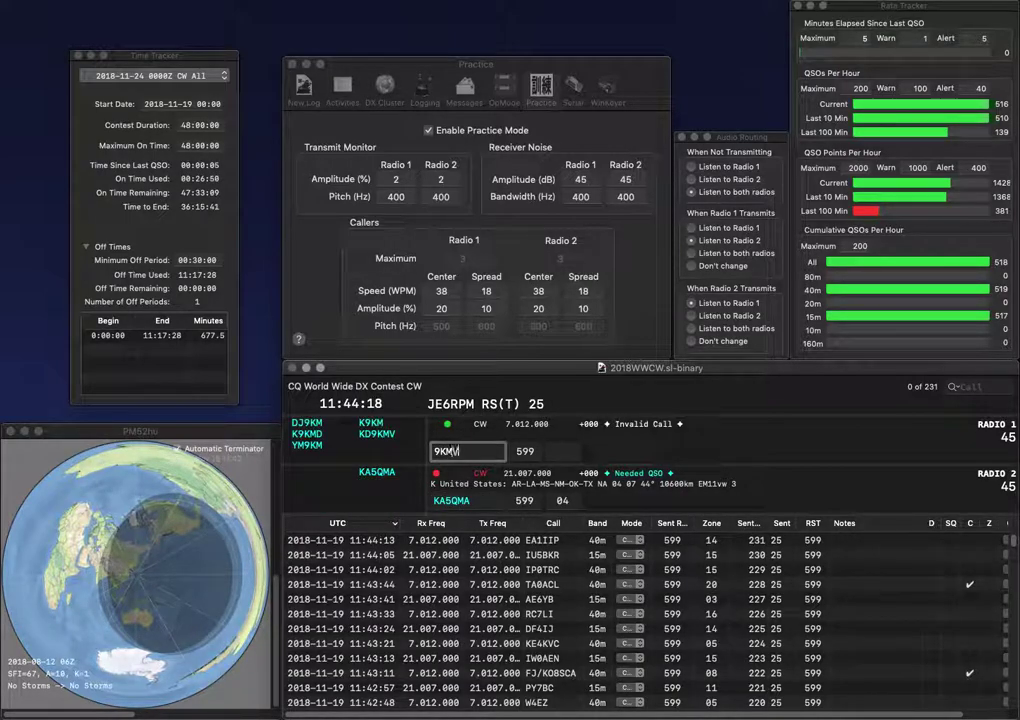
pyautogui.hotkey('ctrl', 'a')
pyautogui.write('KD')
pyautogui.press('Return')
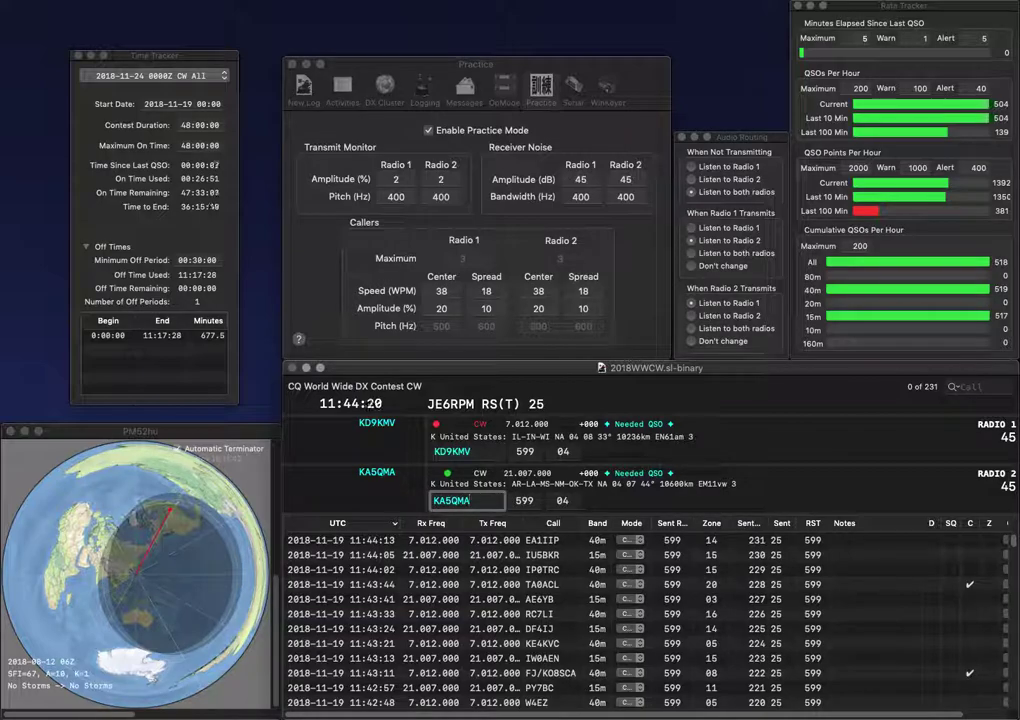
pyautogui.press('Return')
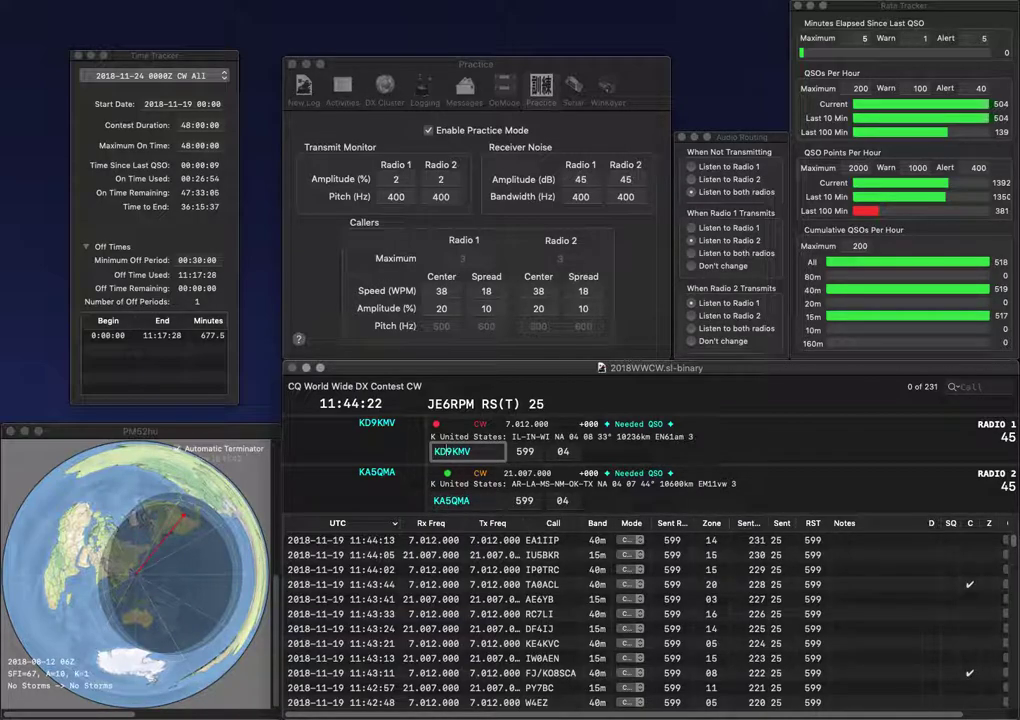
pyautogui.press('Return')
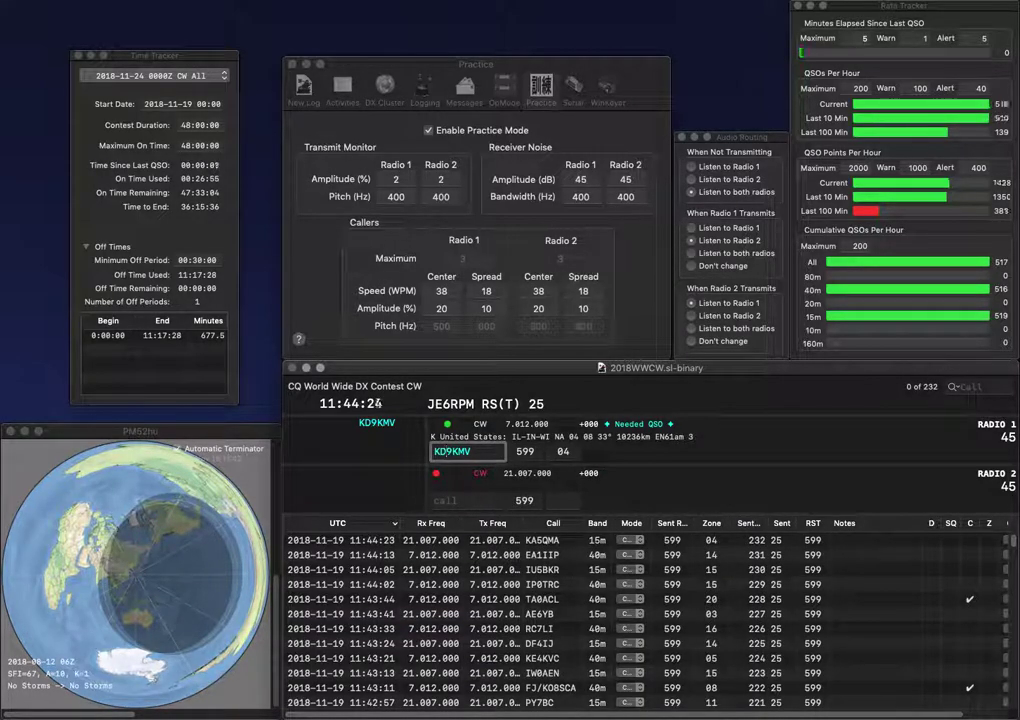
pyautogui.press('Return')
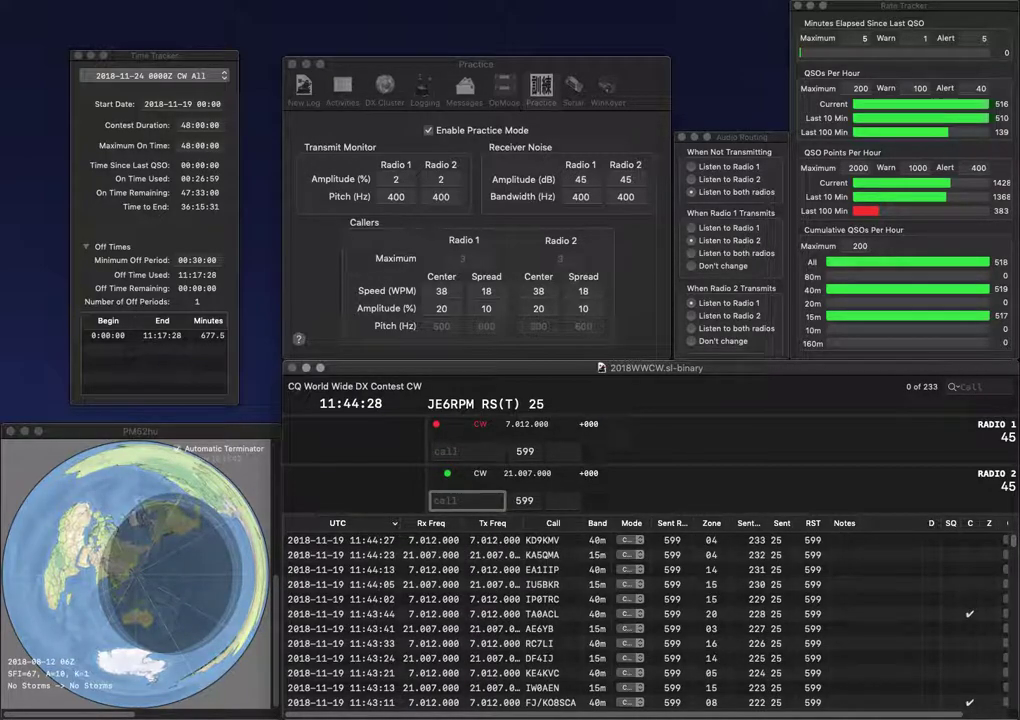
pyautogui.write('JH0MHR')
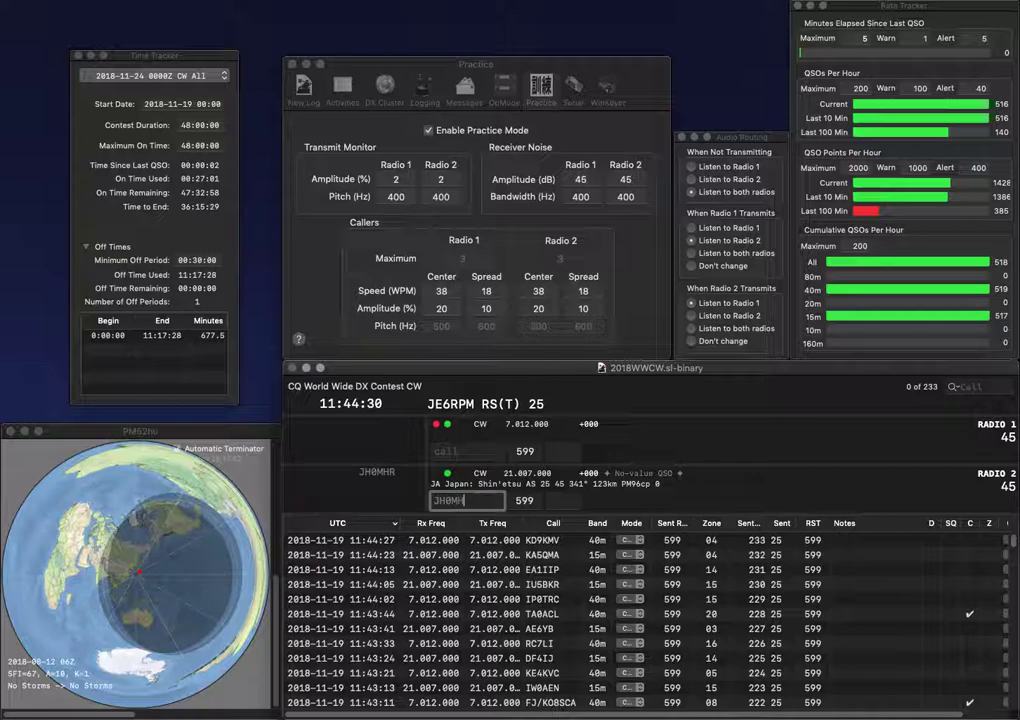
pyautogui.press('Return')
pyautogui.write('2LX')
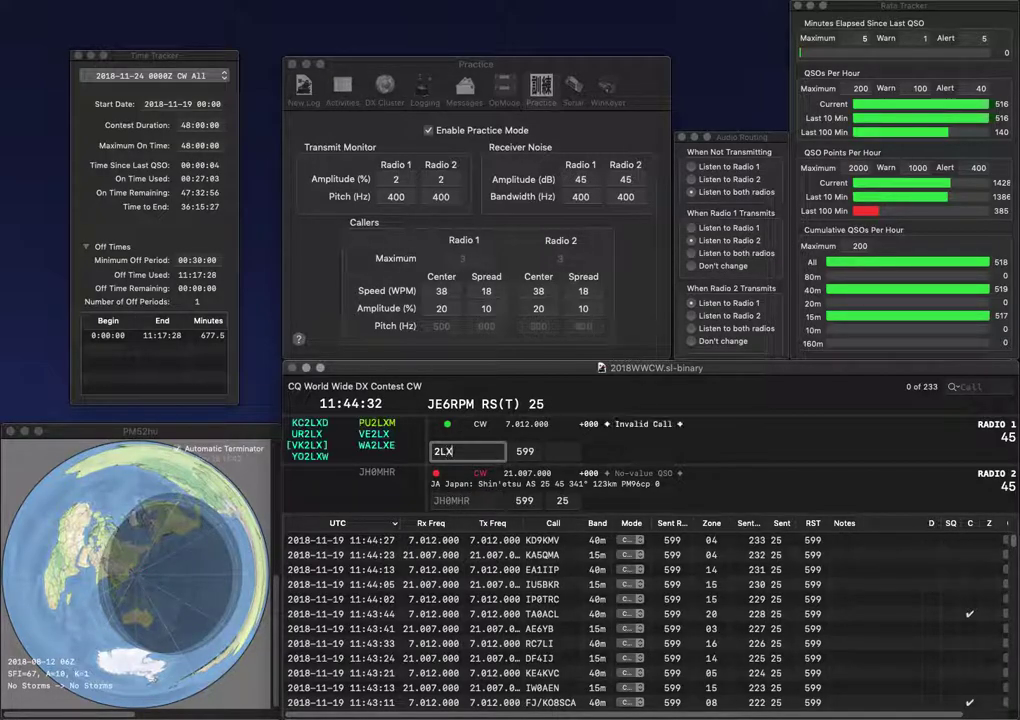
pyautogui.press('Return')
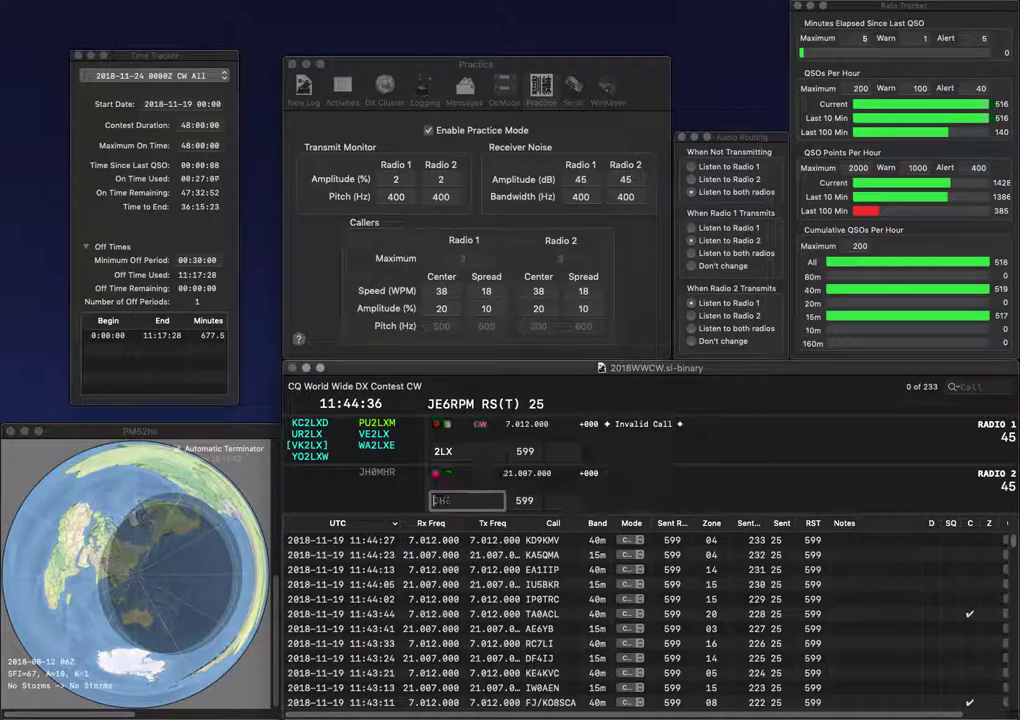
pyautogui.press('Return')
pyautogui.write('UR')
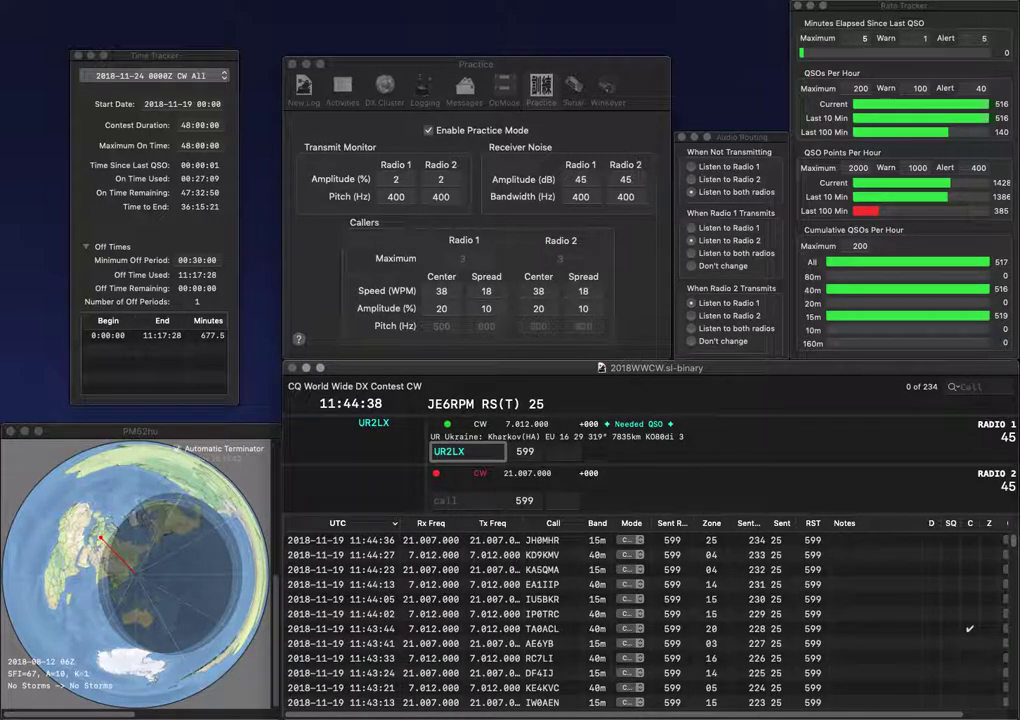
pyautogui.press('Return')
pyautogui.write('IZ')
pyautogui.press('Return')
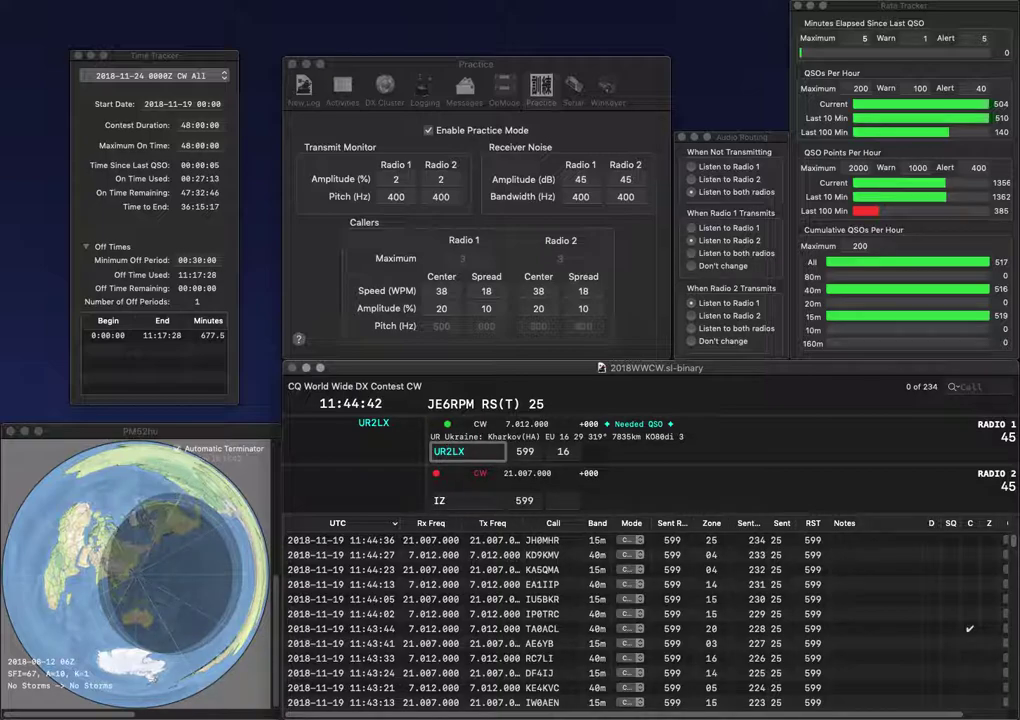
pyautogui.press('Return')
pyautogui.write('5CML')
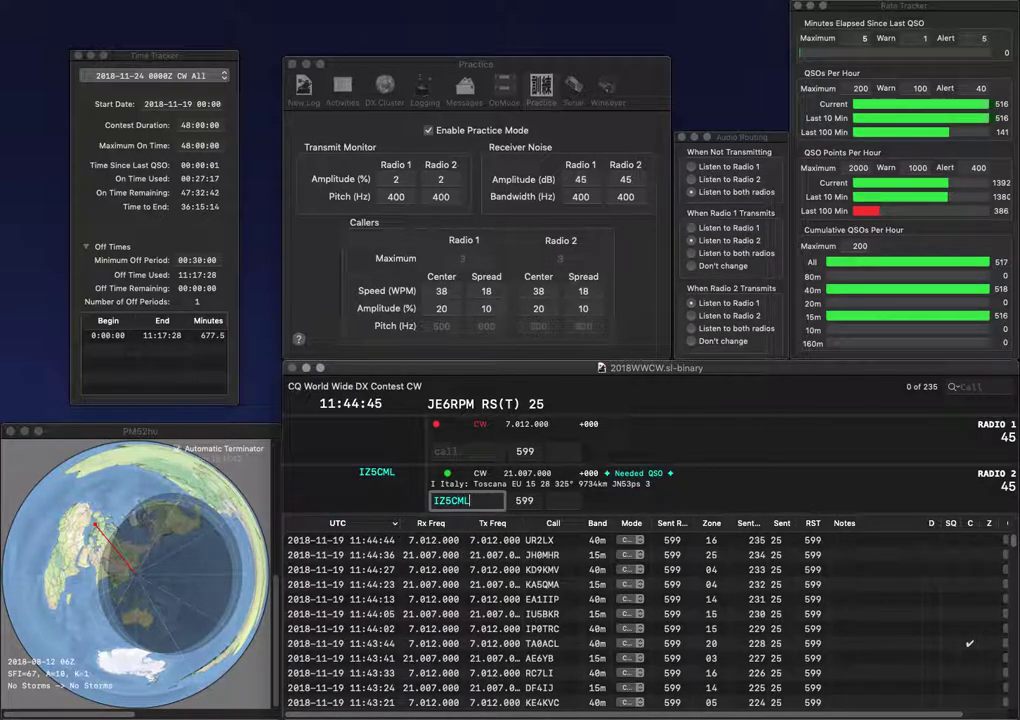
pyautogui.press('Return')
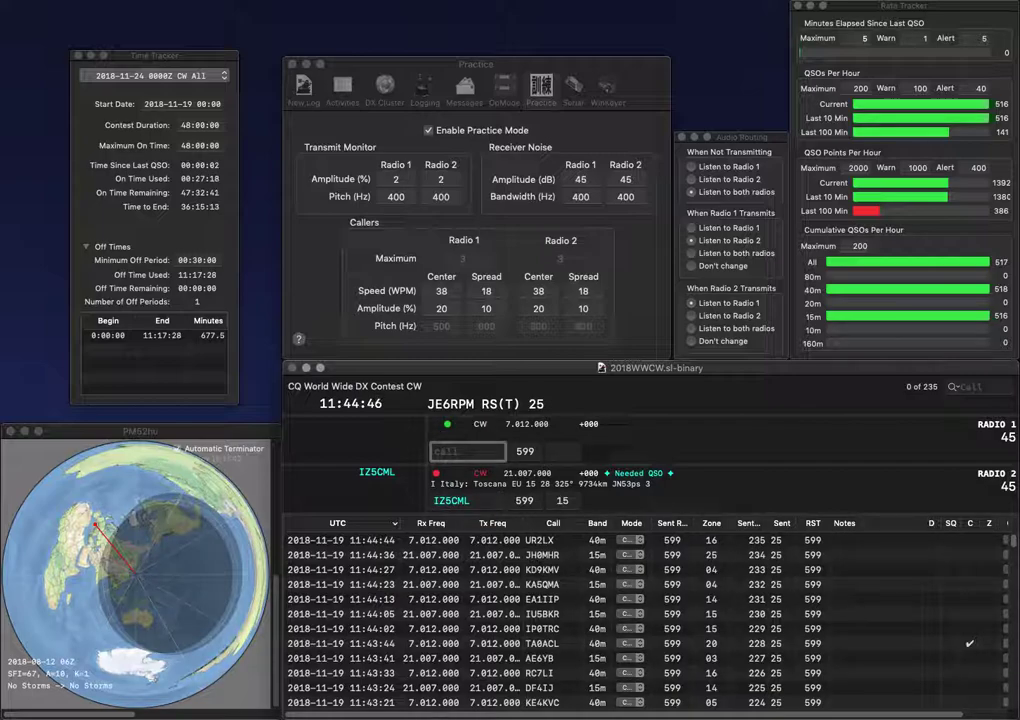
pyautogui.write('AB2KX')
pyautogui.press('Return')
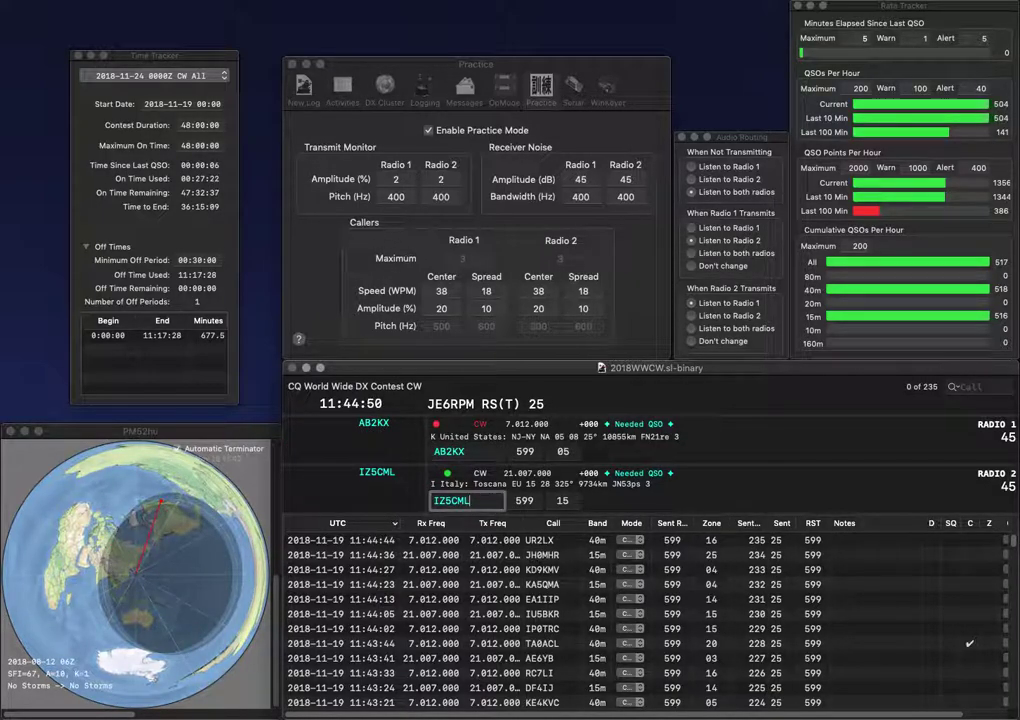
pyautogui.press('Return')
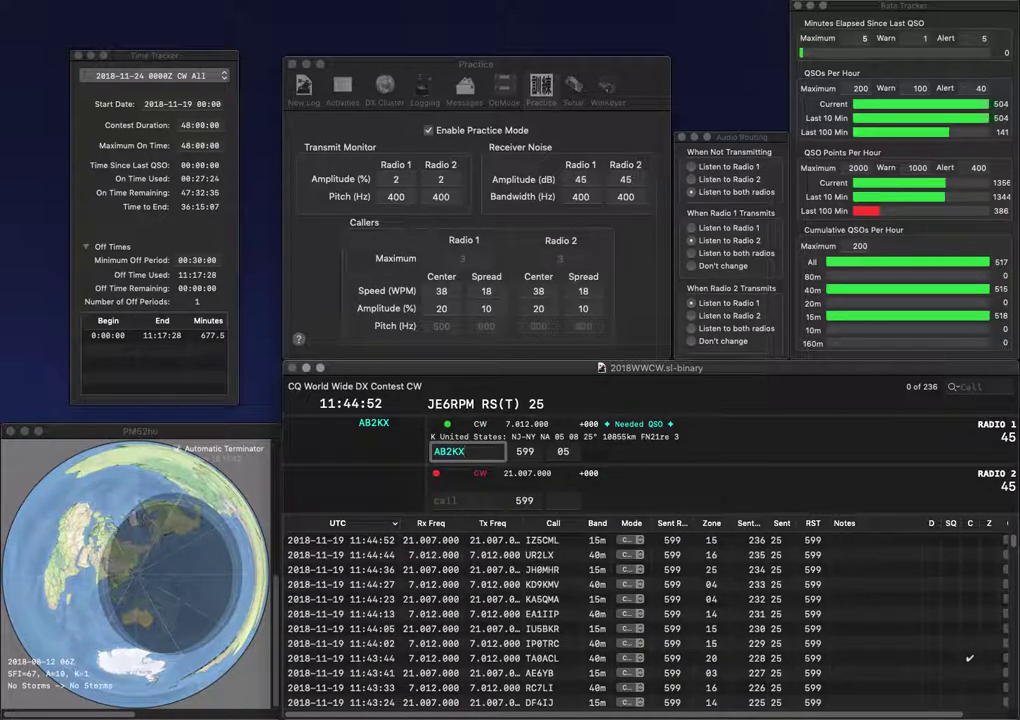
pyautogui.press('Return')
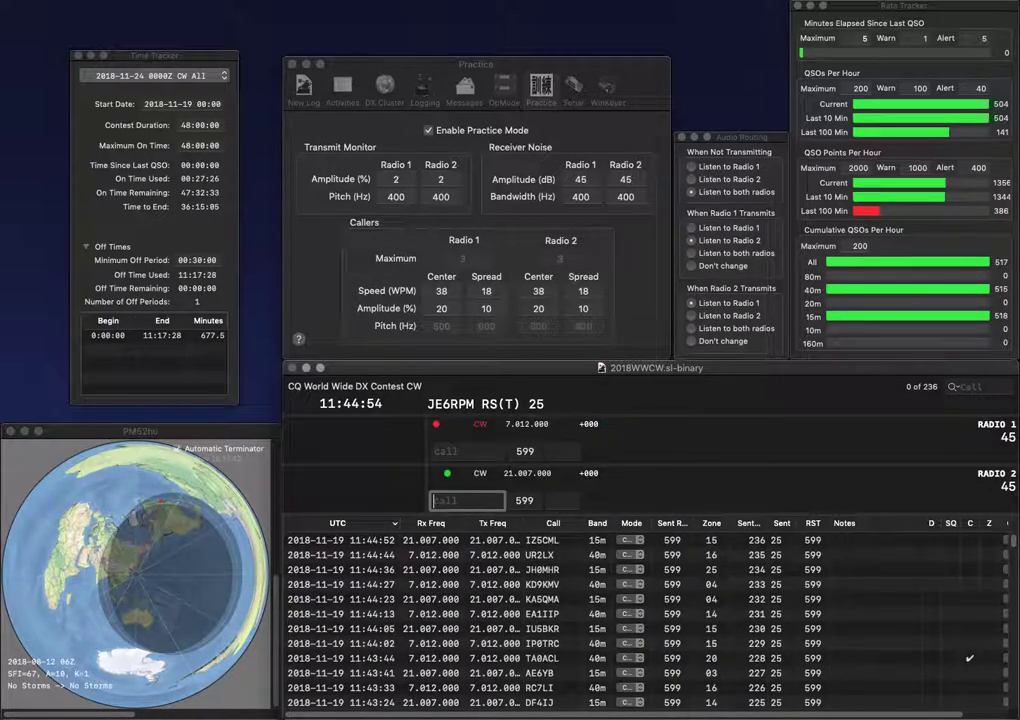
# Answer VK1MA on Radio 2 and VE3OI on Radio 1, and log both contacts.
pyautogui.write('VK1MA')
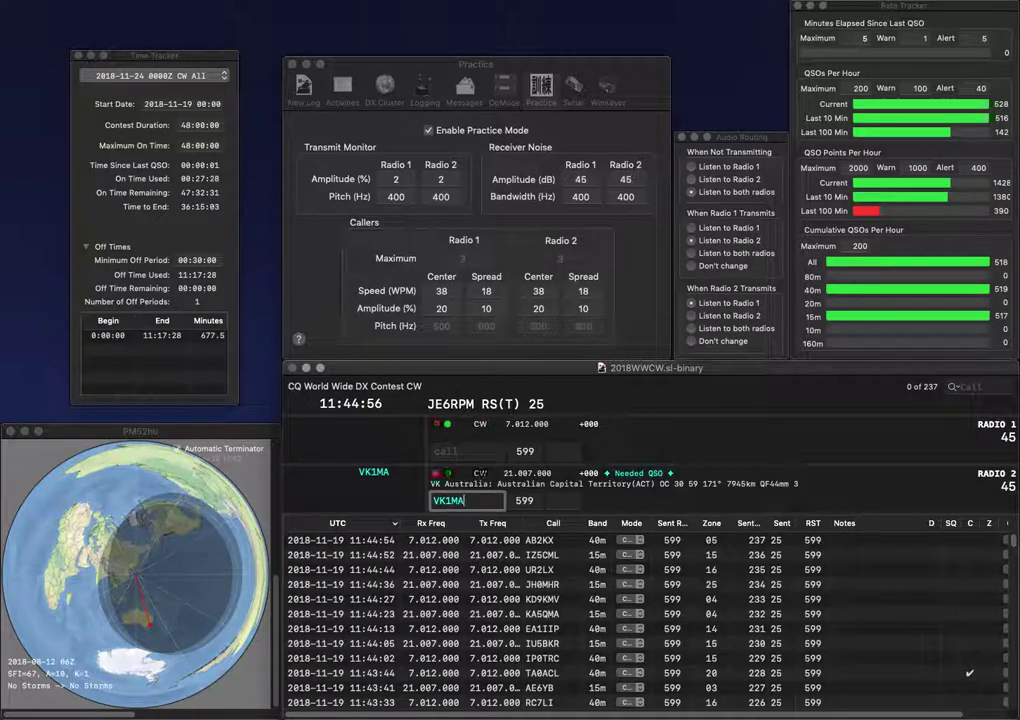
pyautogui.press('Return')
pyautogui.write('VE3')
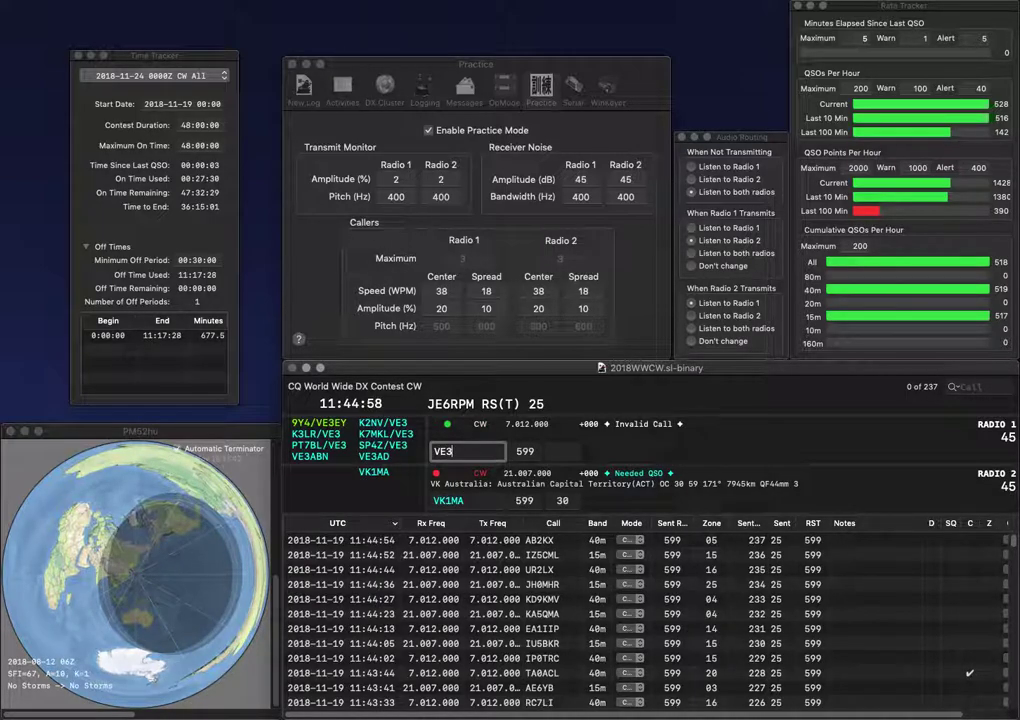
pyautogui.write('OI')
pyautogui.press('Return')
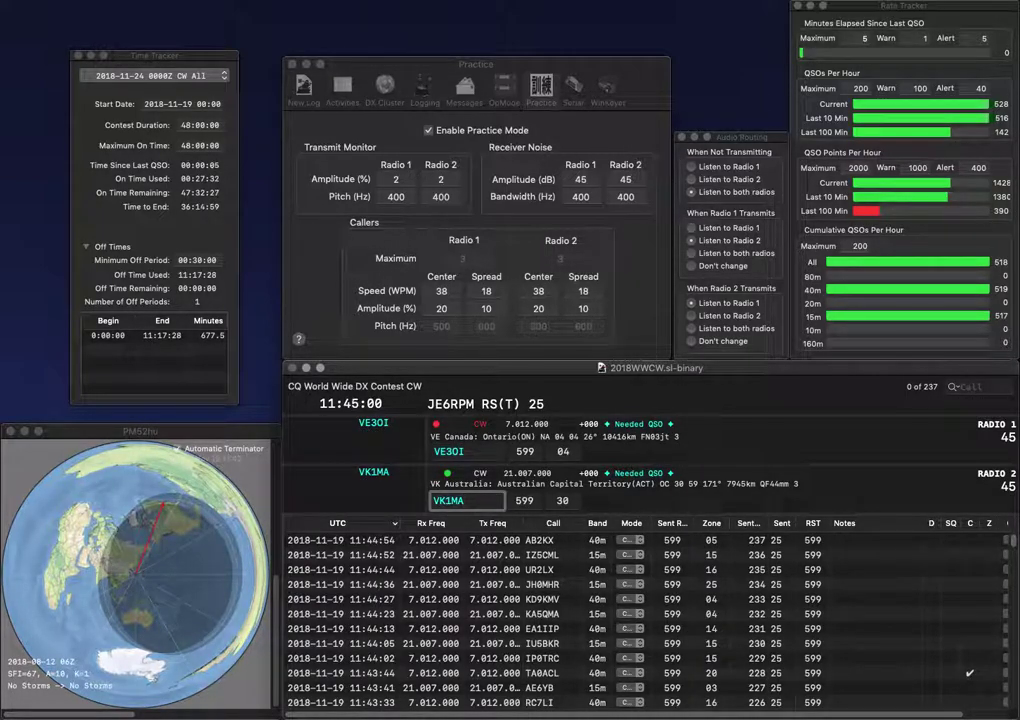
pyautogui.press('Return')
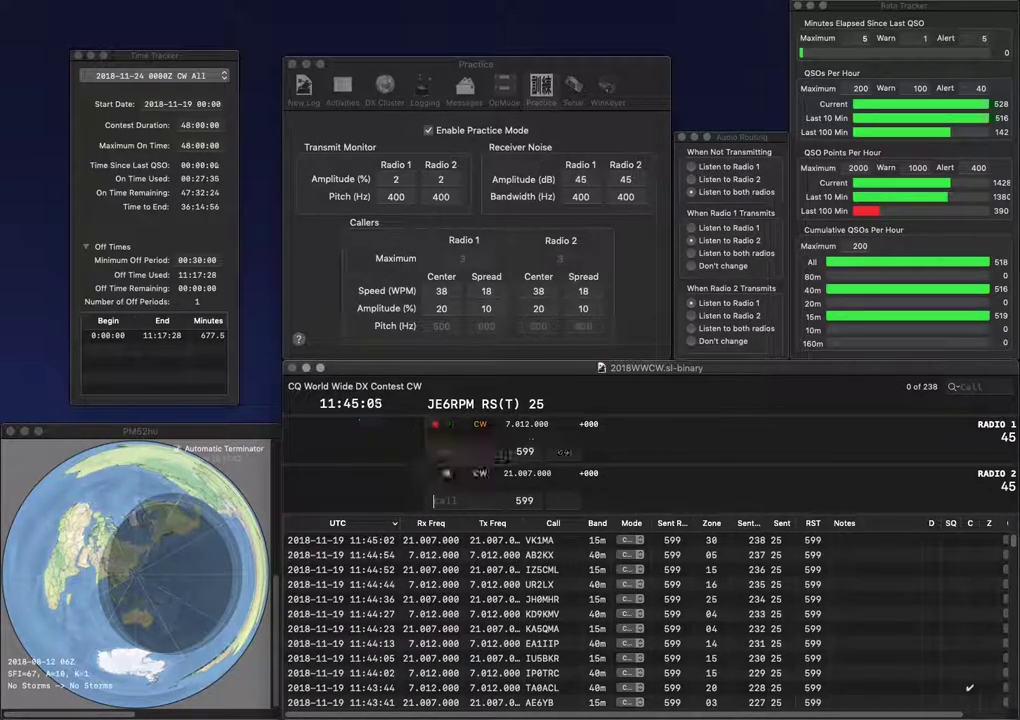
pyautogui.press('Return')
pyautogui.write('NXM')
pyautogui.press('Return')
pyautogui.write('UR7CB')
pyautogui.press('Return')
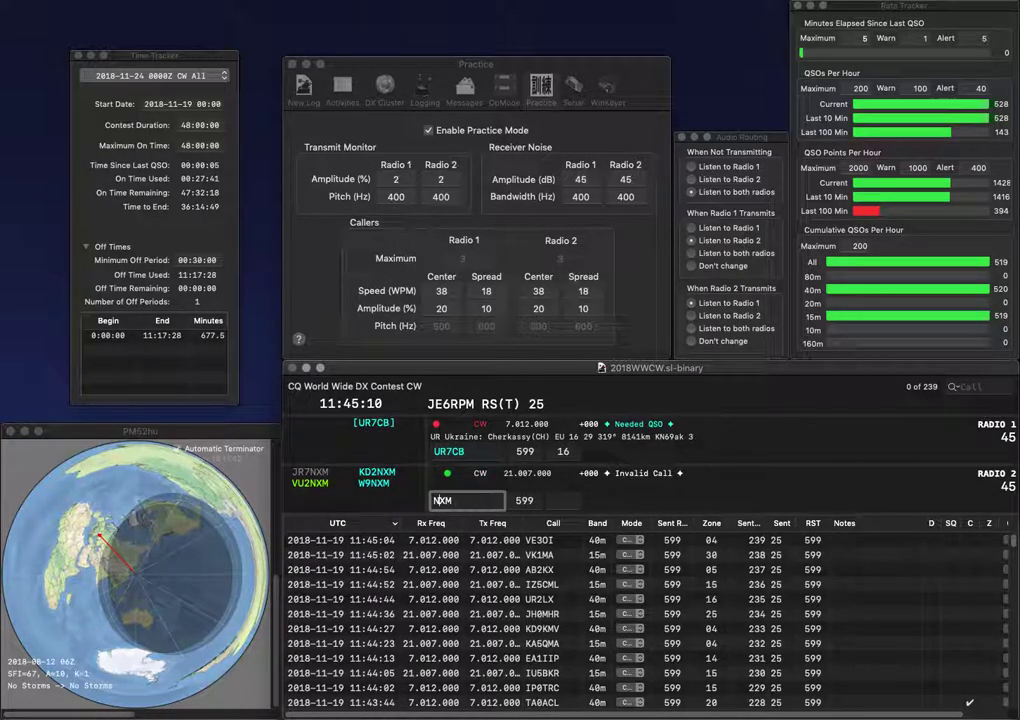
pyautogui.write('L7')
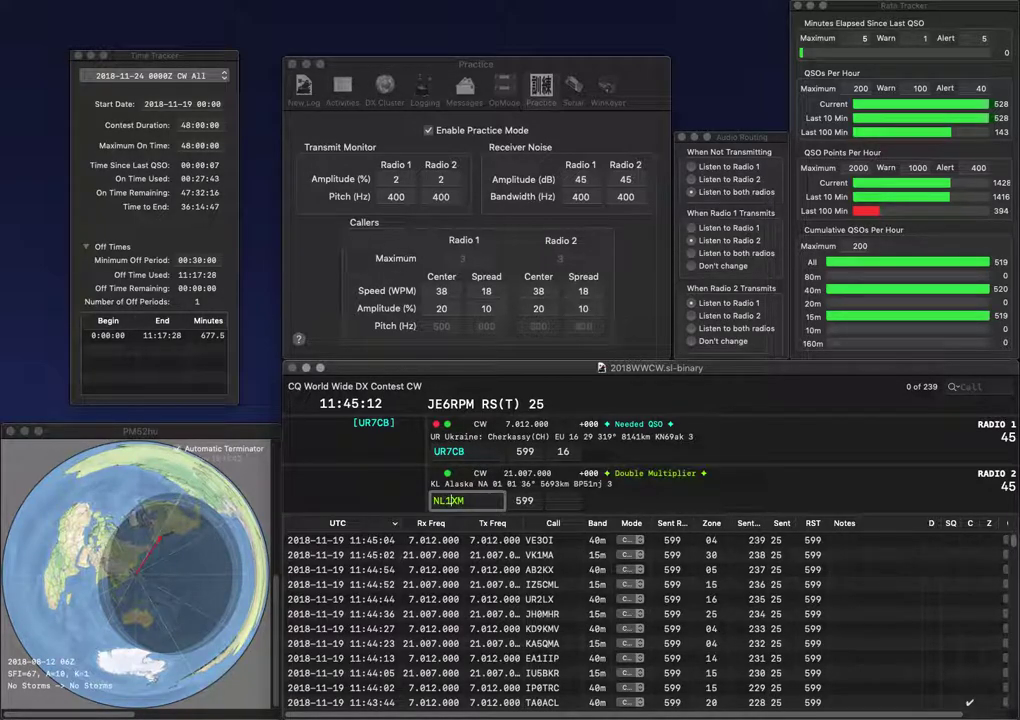
pyautogui.press('Return')
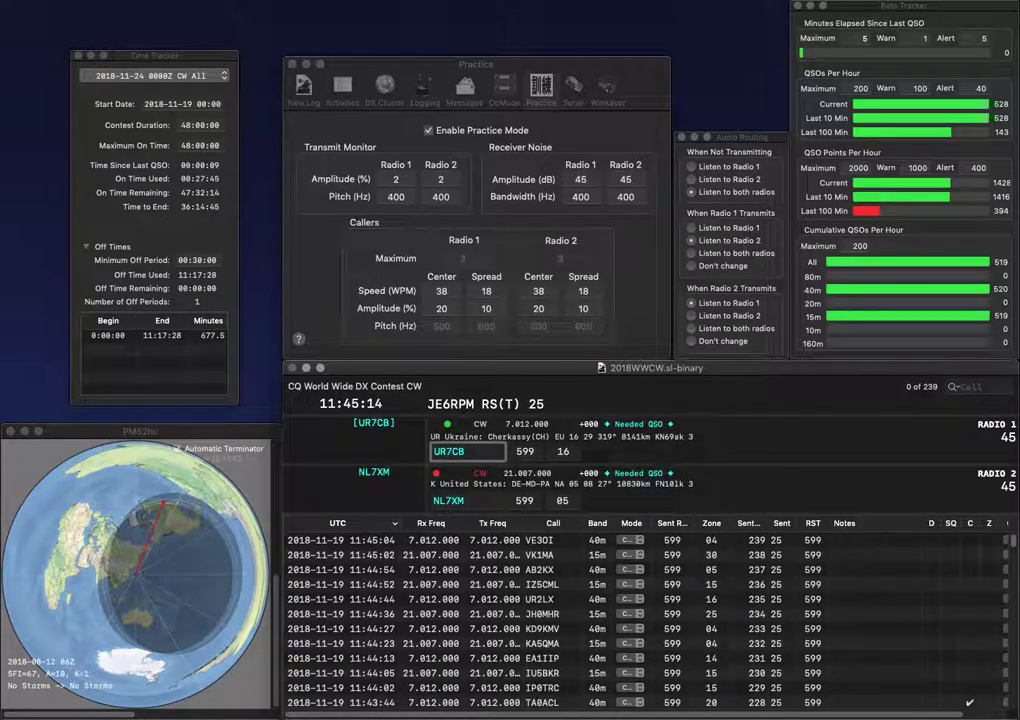
pyautogui.press('Return')
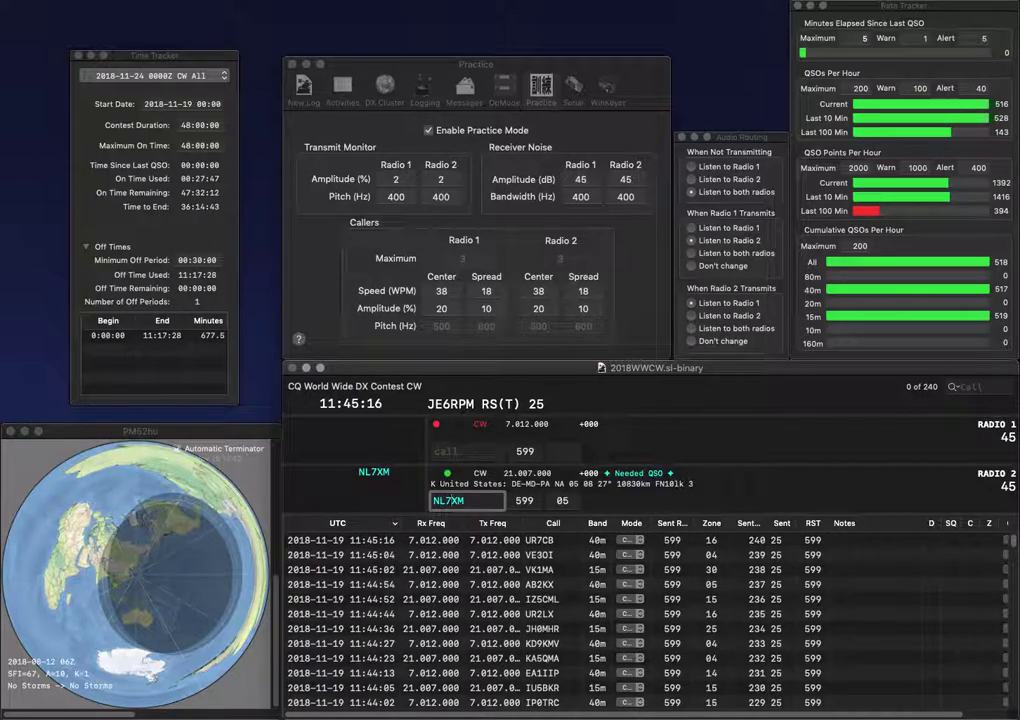
pyautogui.press('Return')
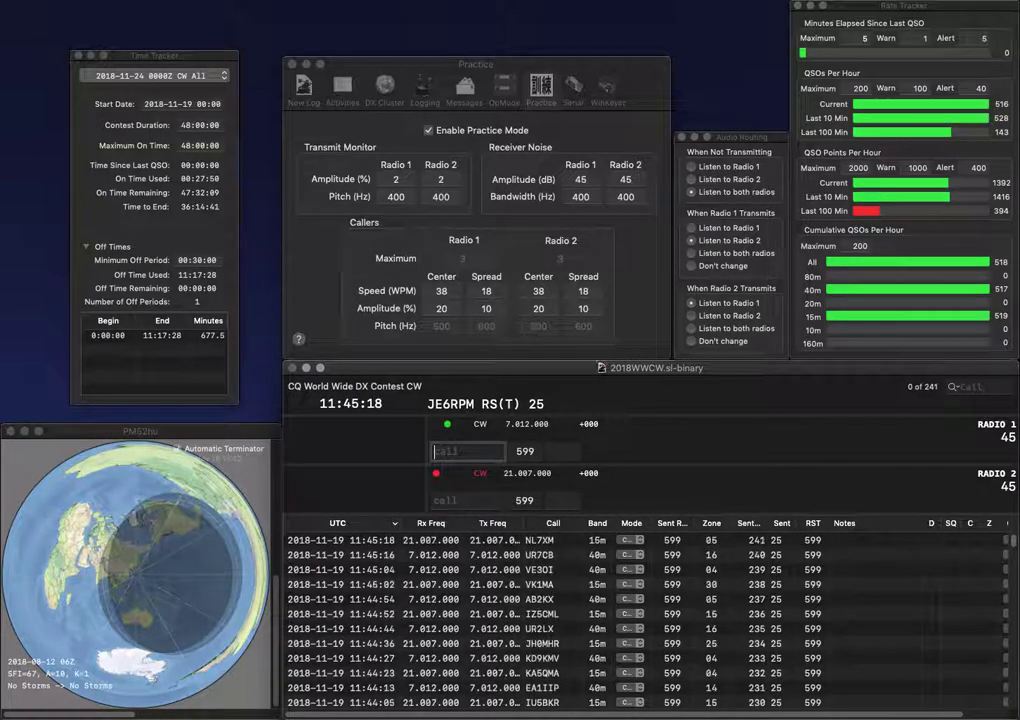
# Work and log K5AEB on Radio 1, starting from the partial call K5 and sending the partial call U on Radio 2 in between.
pyautogui.write('KH6')
pyautogui.press('BackSpace')
pyautogui.press('BackSpace')
pyautogui.write('65')
pyautogui.press('BackSpace')
pyautogui.press('Return')
pyautogui.write('M')
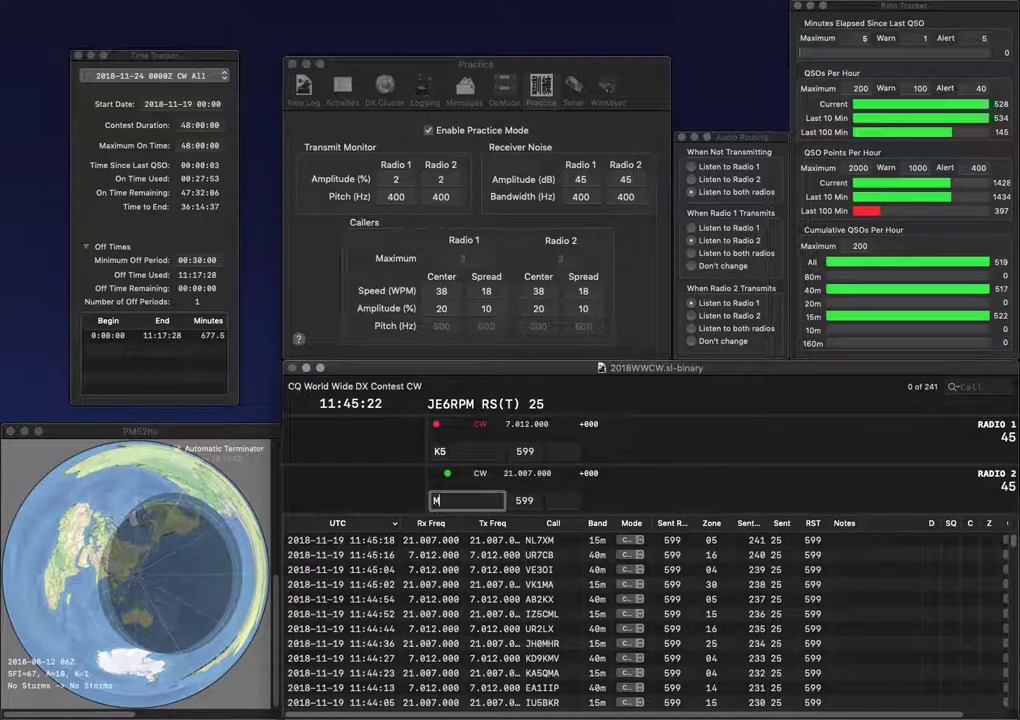
pyautogui.press('Return')
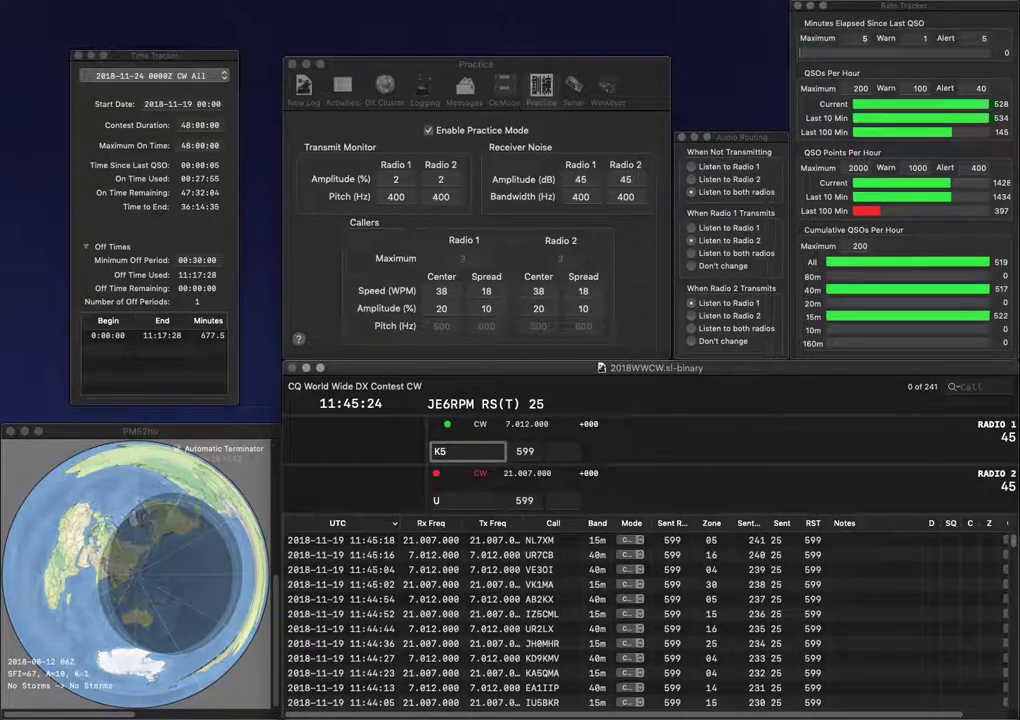
pyautogui.write('AEB')
pyautogui.press('Return')
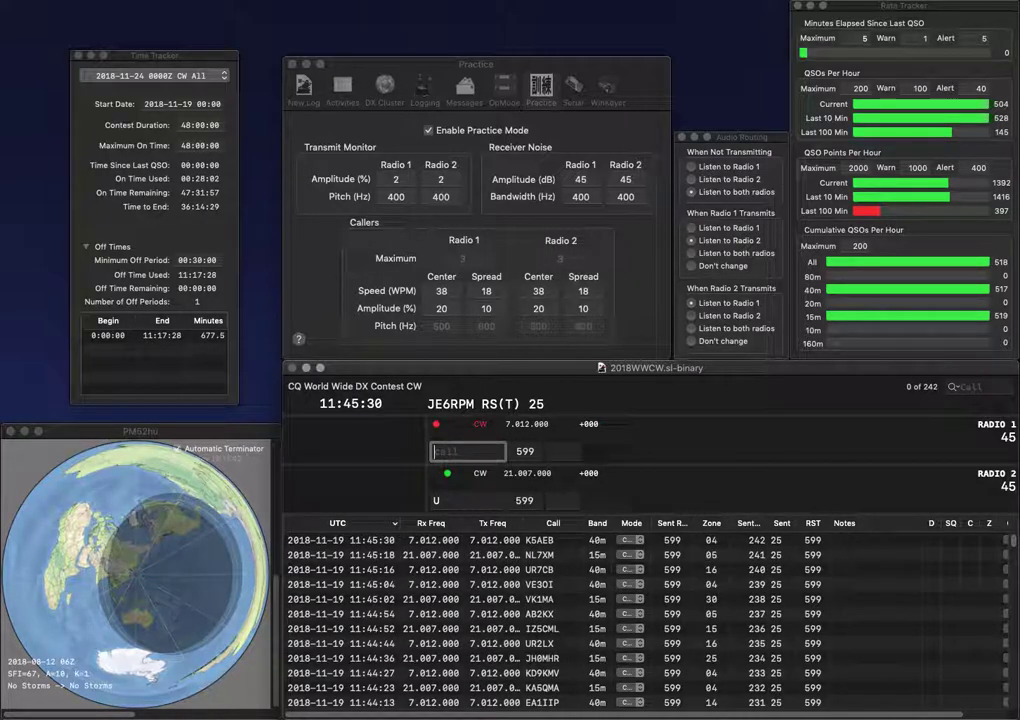
pyautogui.write('N8M')
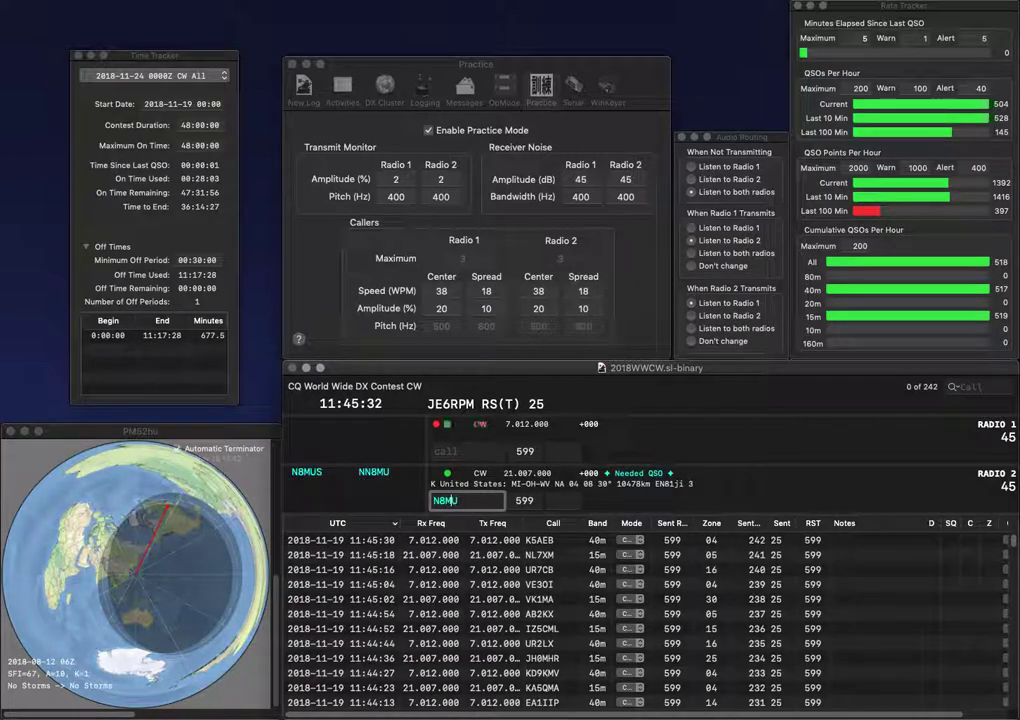
pyautogui.press('Return')
pyautogui.write('DL1Z')
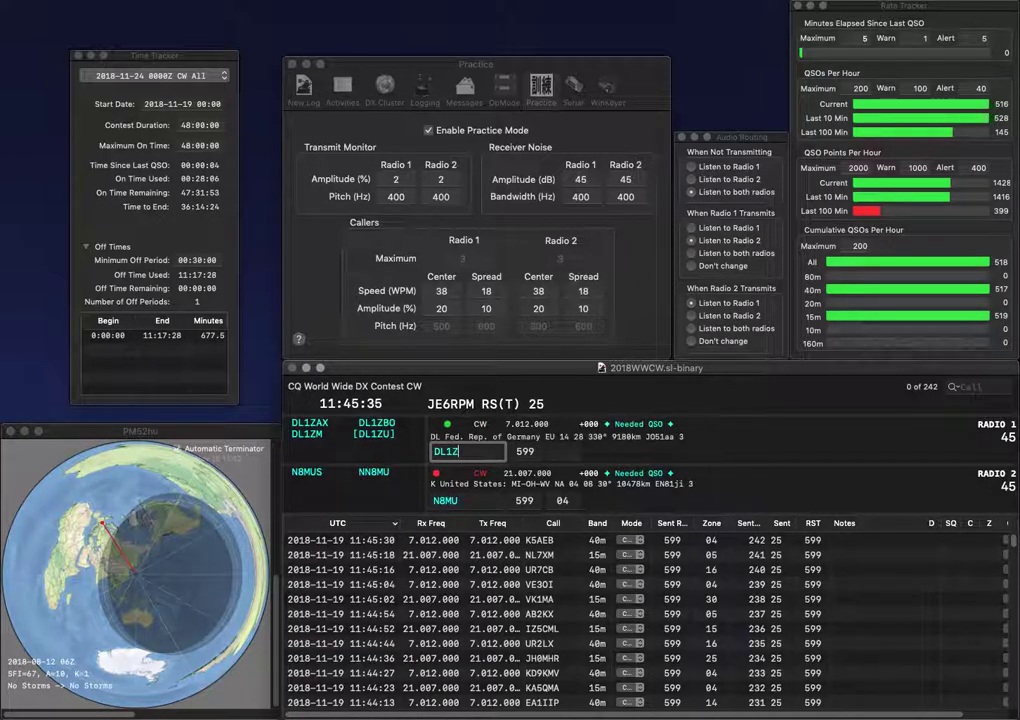
pyautogui.press('BackSpace')
pyautogui.press('Return')
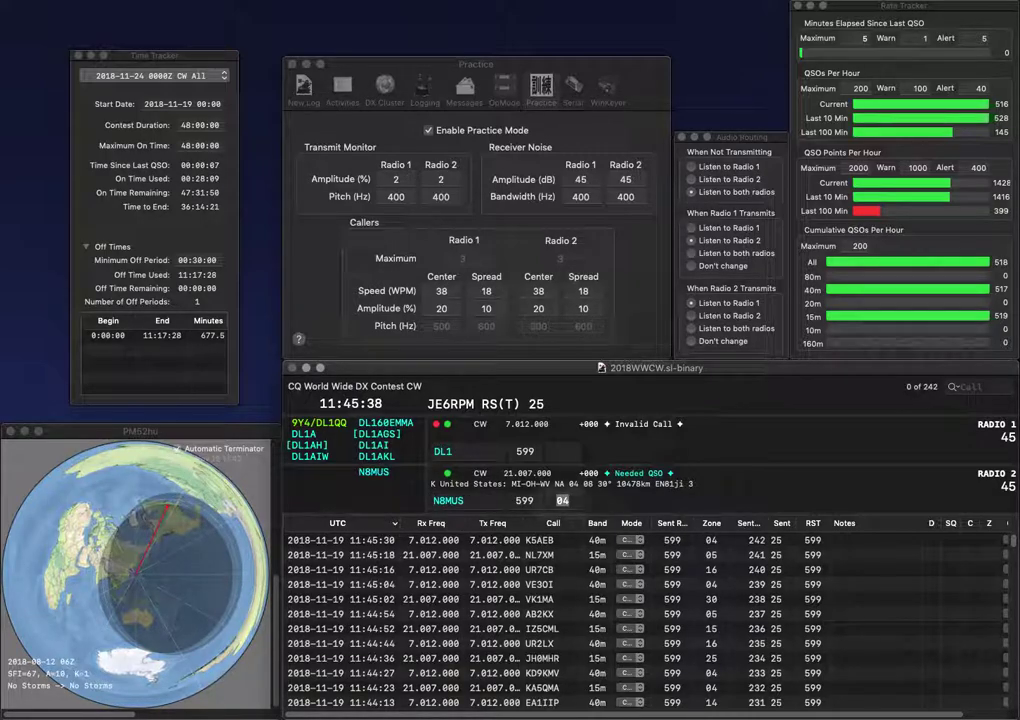
pyautogui.press('Return')
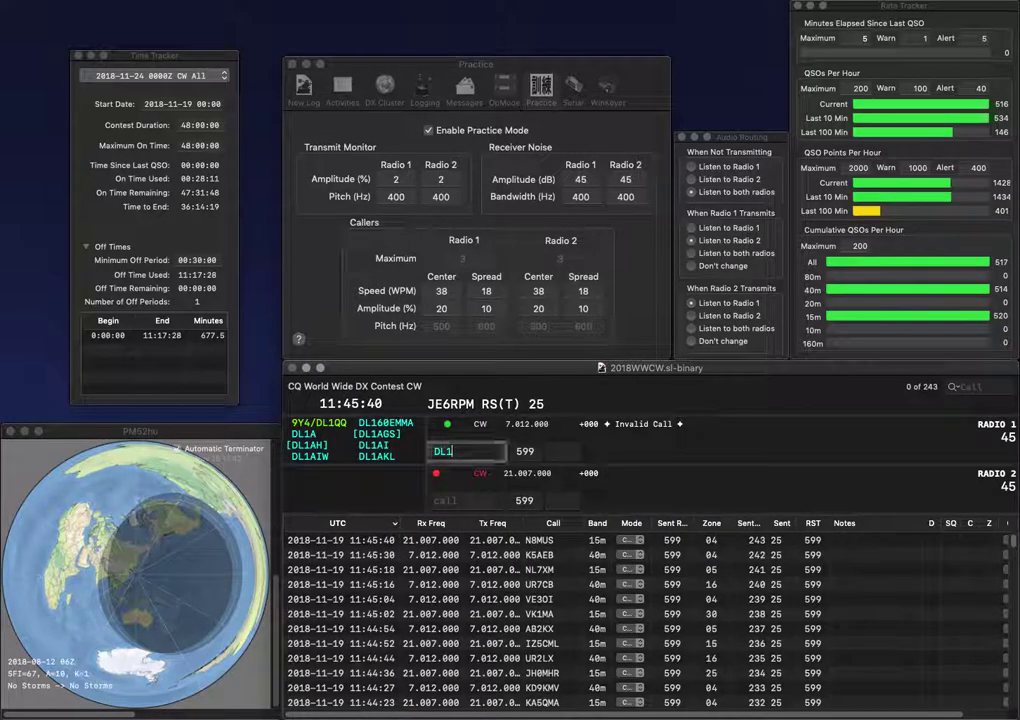
pyautogui.write('D')
pyautogui.write('WL')
pyautogui.press('Return')
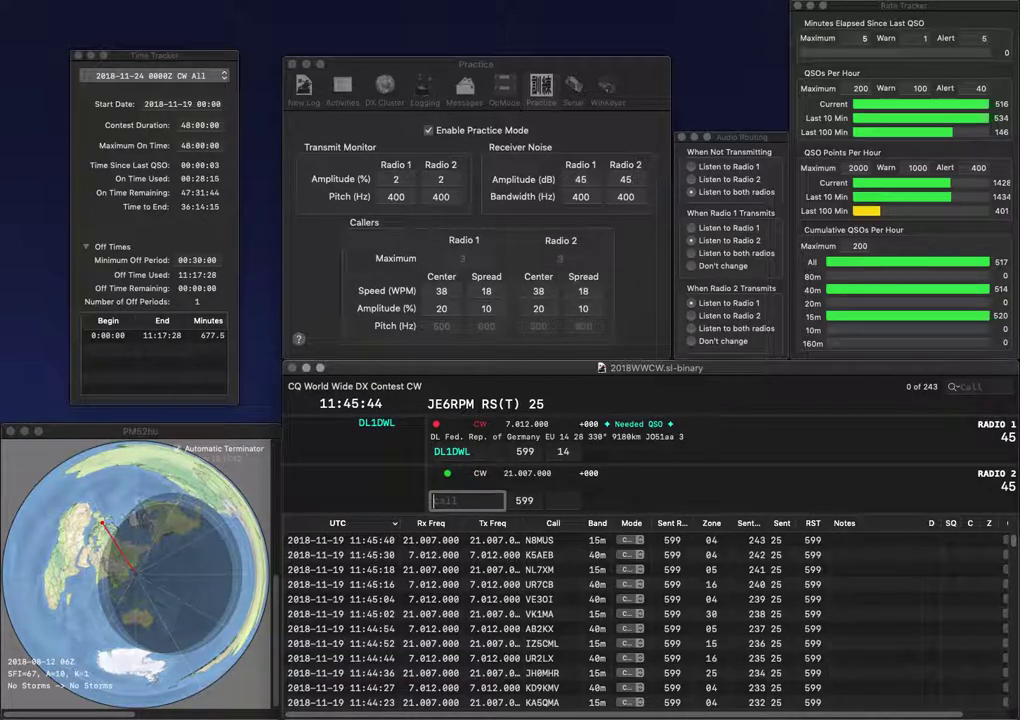
pyautogui.write('KO6L')
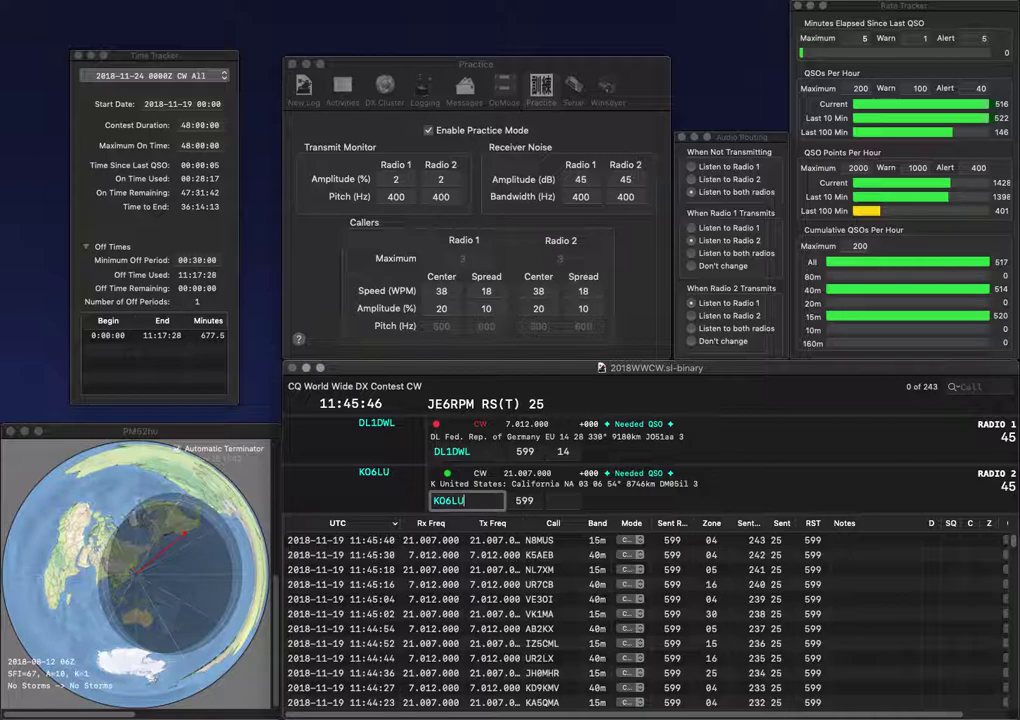
pyautogui.write('U')
pyautogui.press('Return')
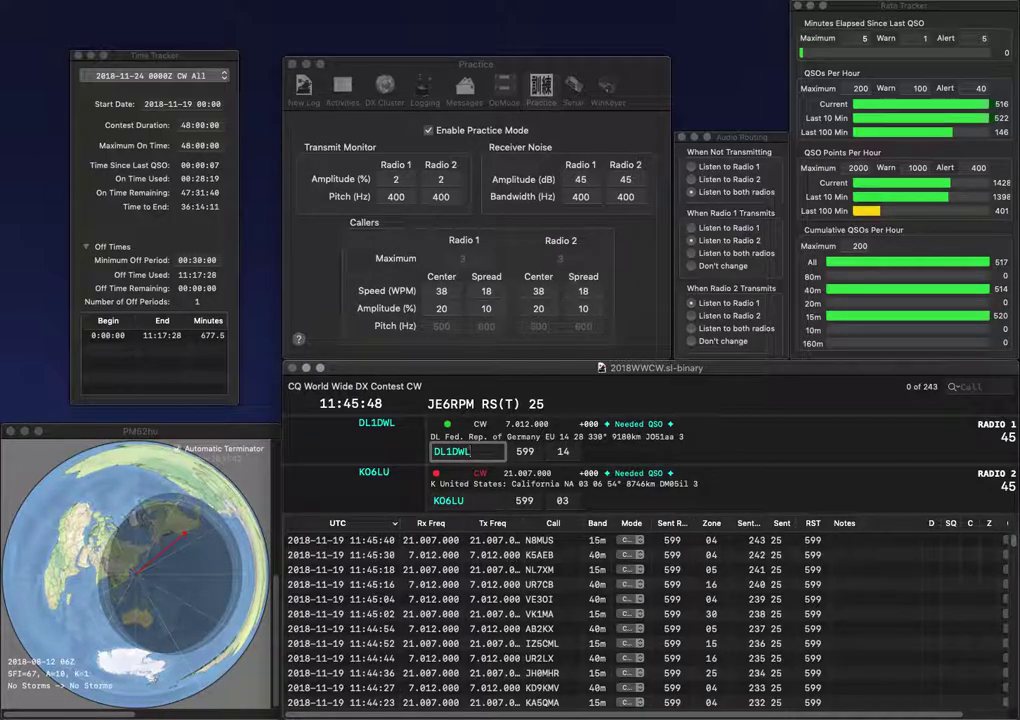
pyautogui.press('Return')
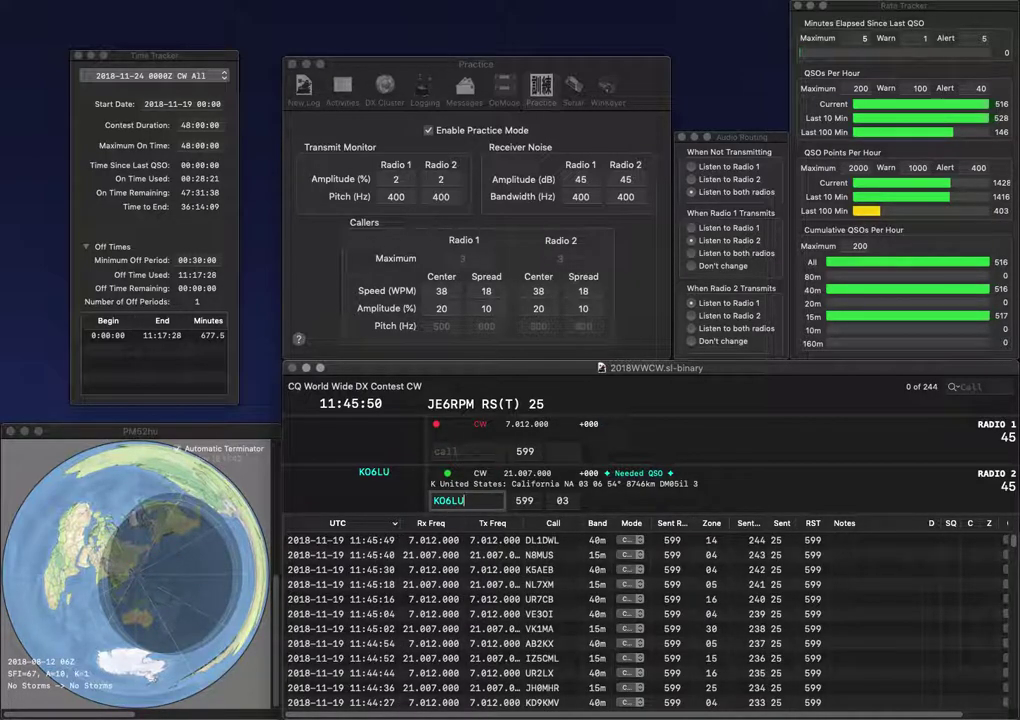
pyautogui.press('Return')
pyautogui.write('K3SG')
pyautogui.press('Return')
pyautogui.write('KD1CQ')
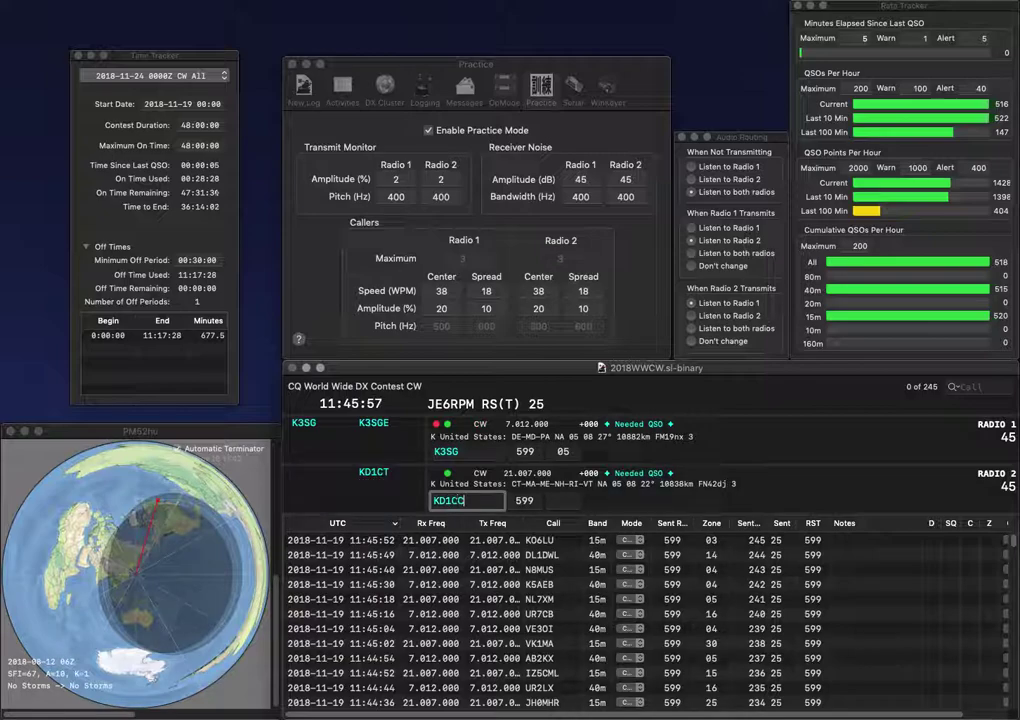
pyautogui.press('Return')
pyautogui.press('Return')
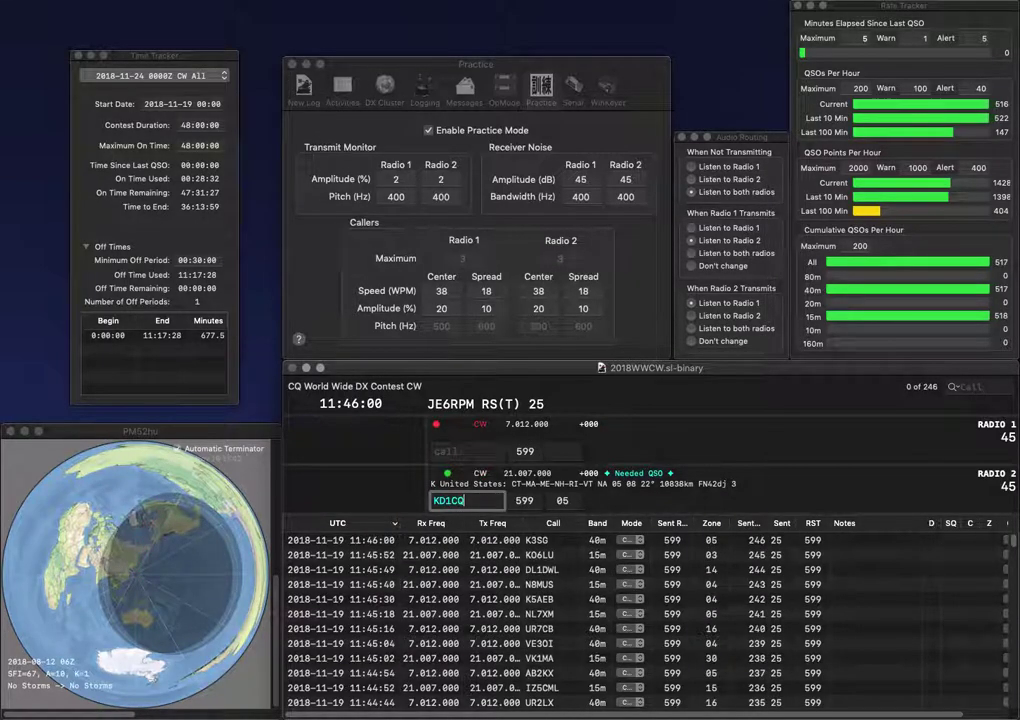
pyautogui.write('B')
pyautogui.press('Return')
pyautogui.write('RA6H')
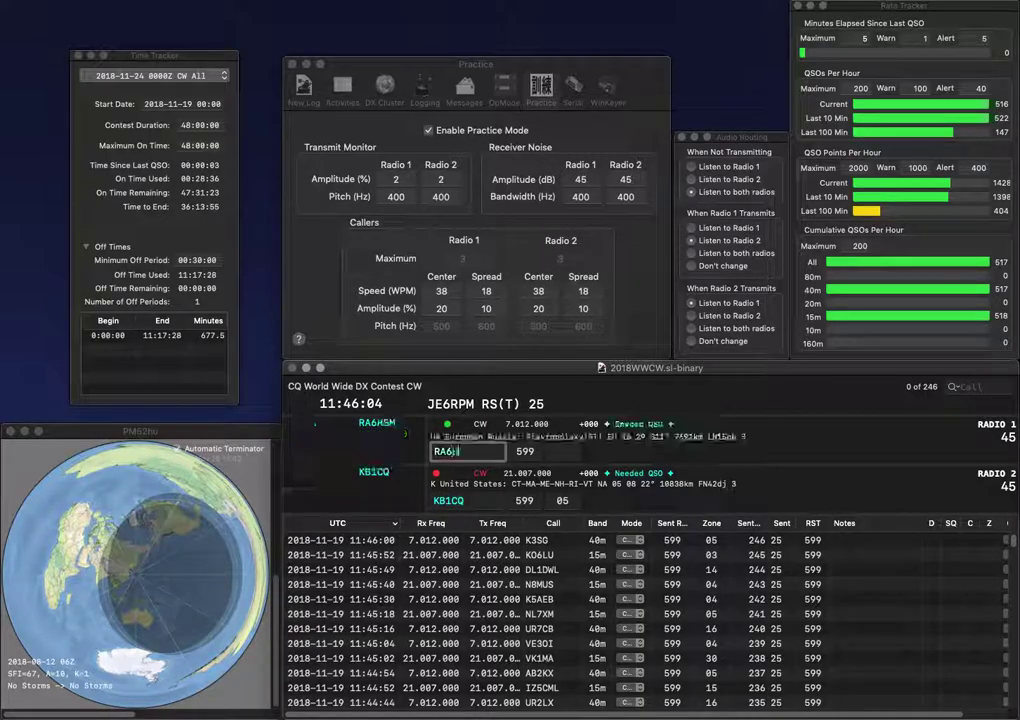
pyautogui.write('SM')
pyautogui.press('Return')
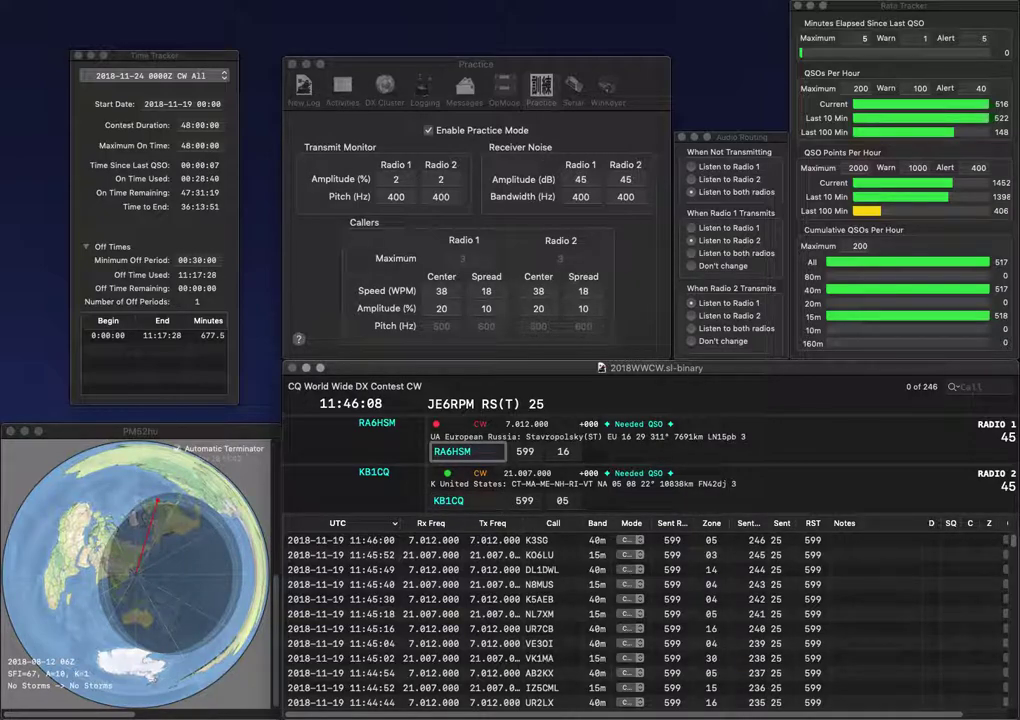
pyautogui.press('Return')
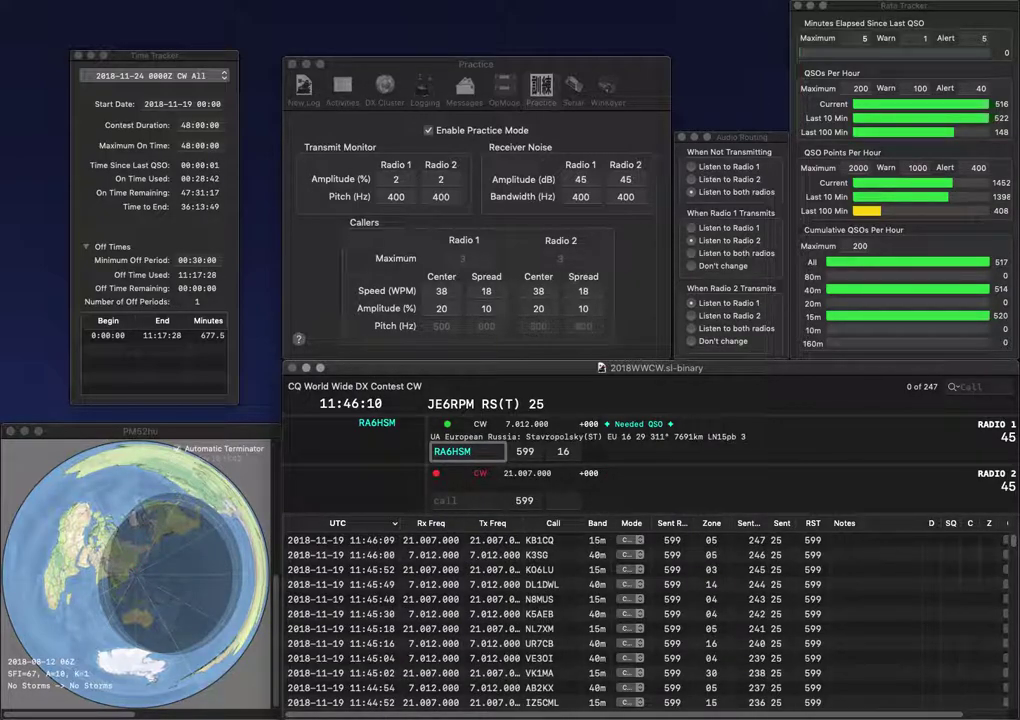
pyautogui.press('Return')
pyautogui.write('K3WHC')
pyautogui.press('Return')
pyautogui.write('RA')
pyautogui.press('Return')
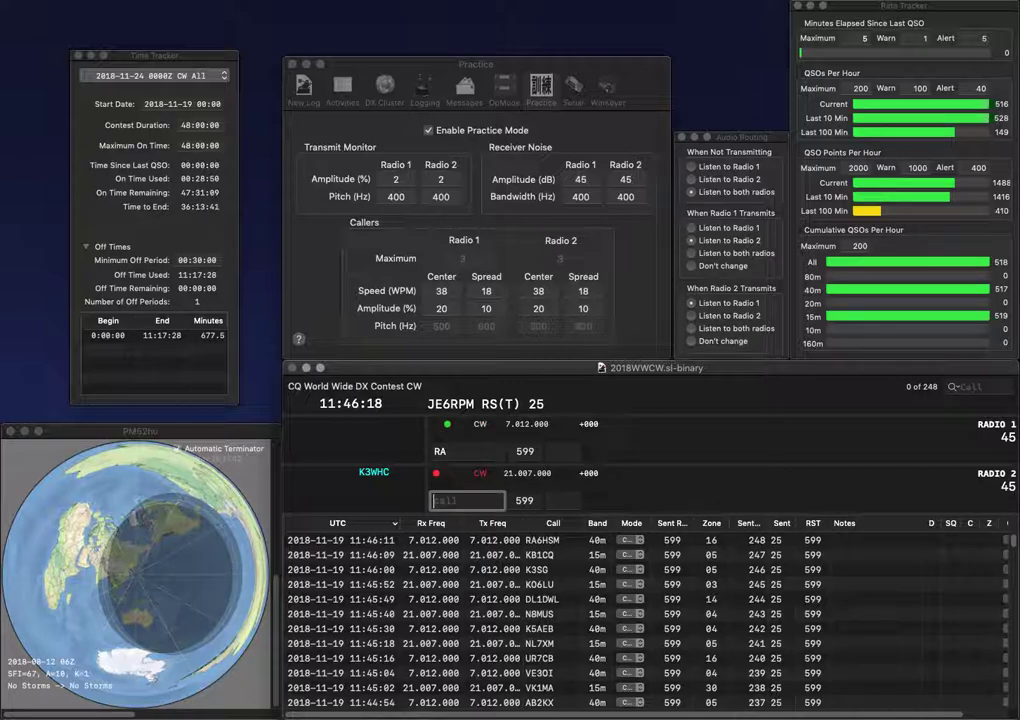
pyautogui.press('Return')
pyautogui.write('9AU')
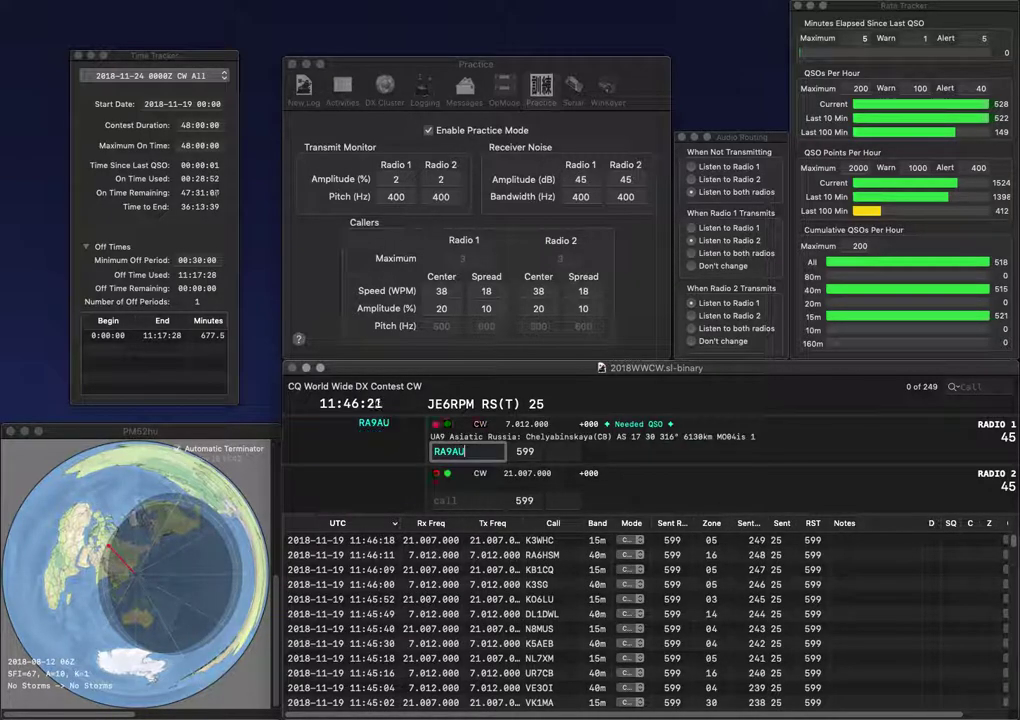
pyautogui.press('Return')
pyautogui.write('K1HG')
pyautogui.press('Return')
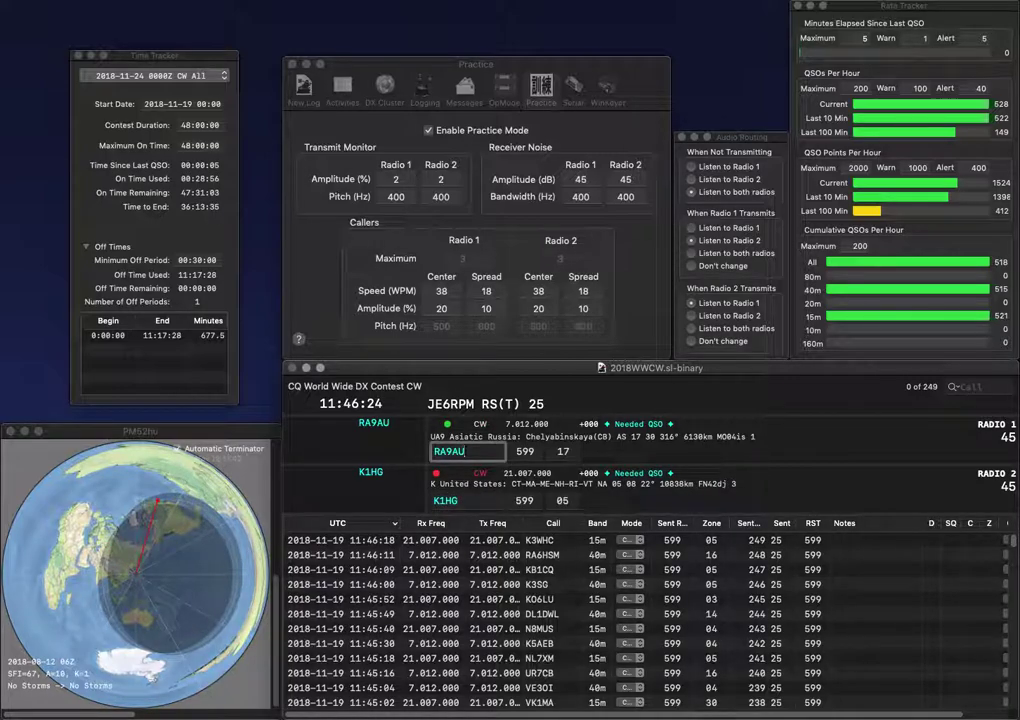
pyautogui.press('Return')
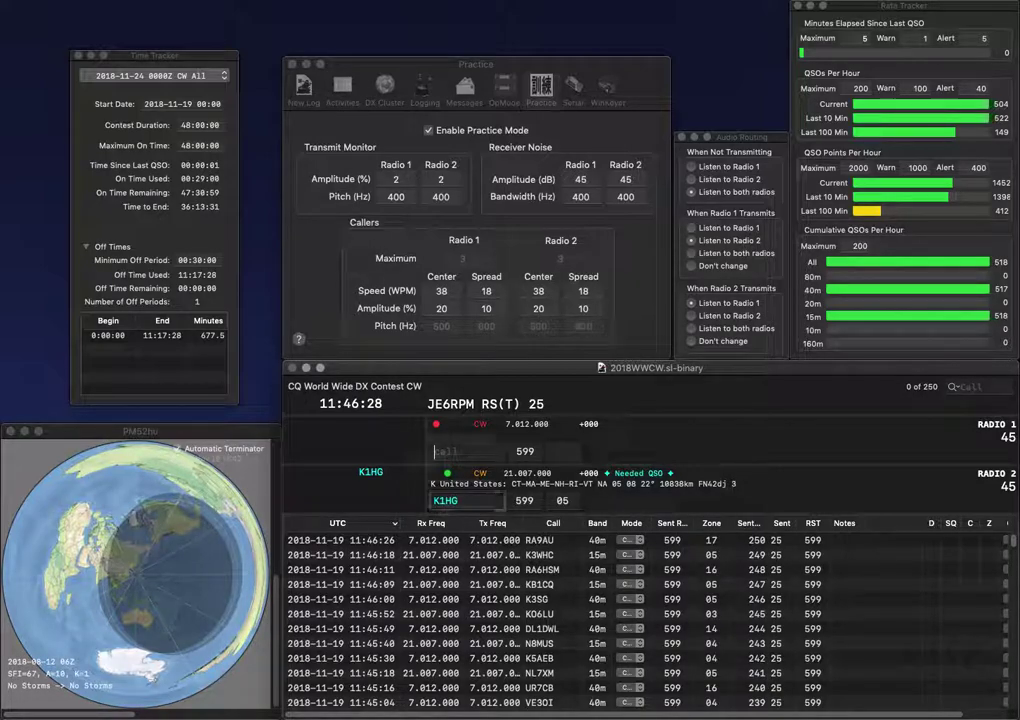
pyautogui.press('Return')
pyautogui.write('K4NV')
pyautogui.press('Return')
pyautogui.write('ZL1BQD')
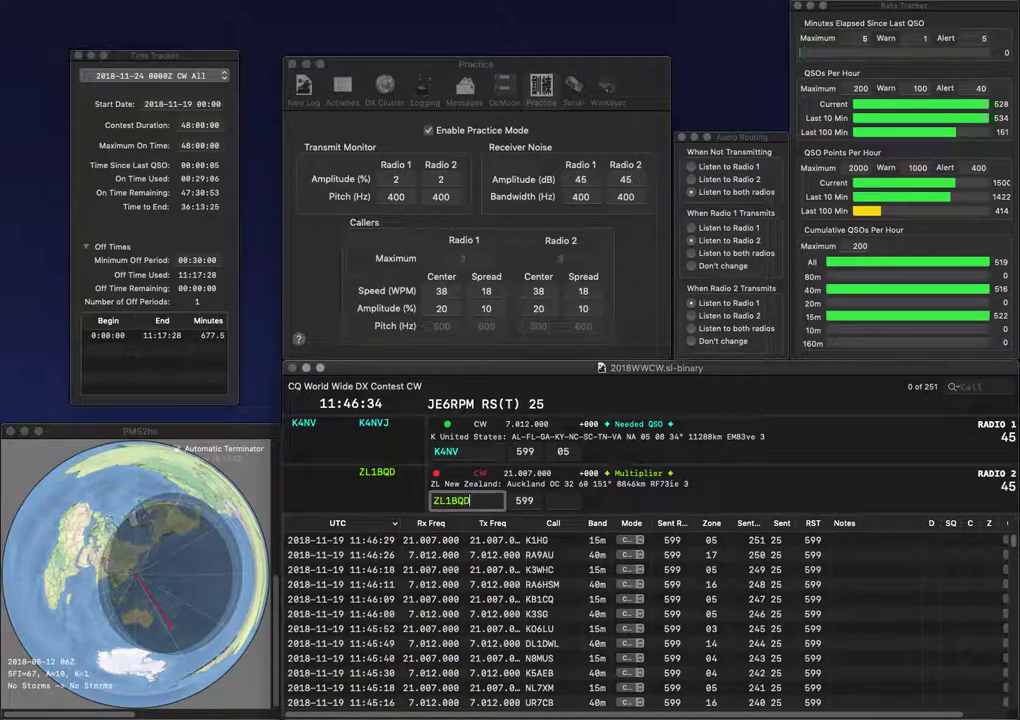
pyautogui.press('Return')
pyautogui.press('Return')
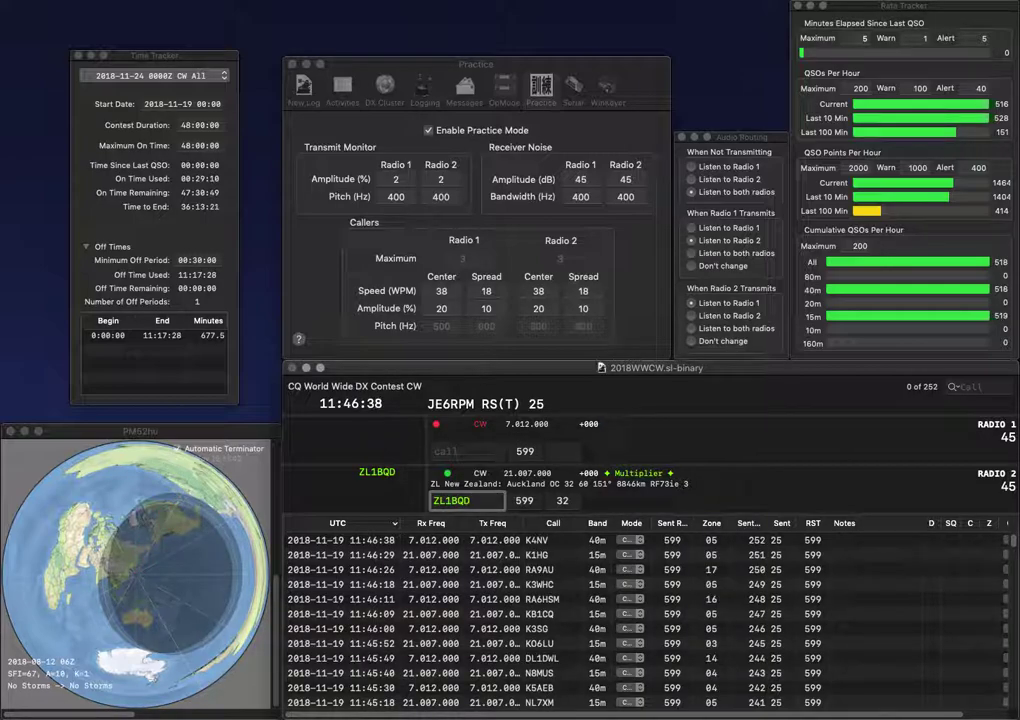
pyautogui.press('Return')
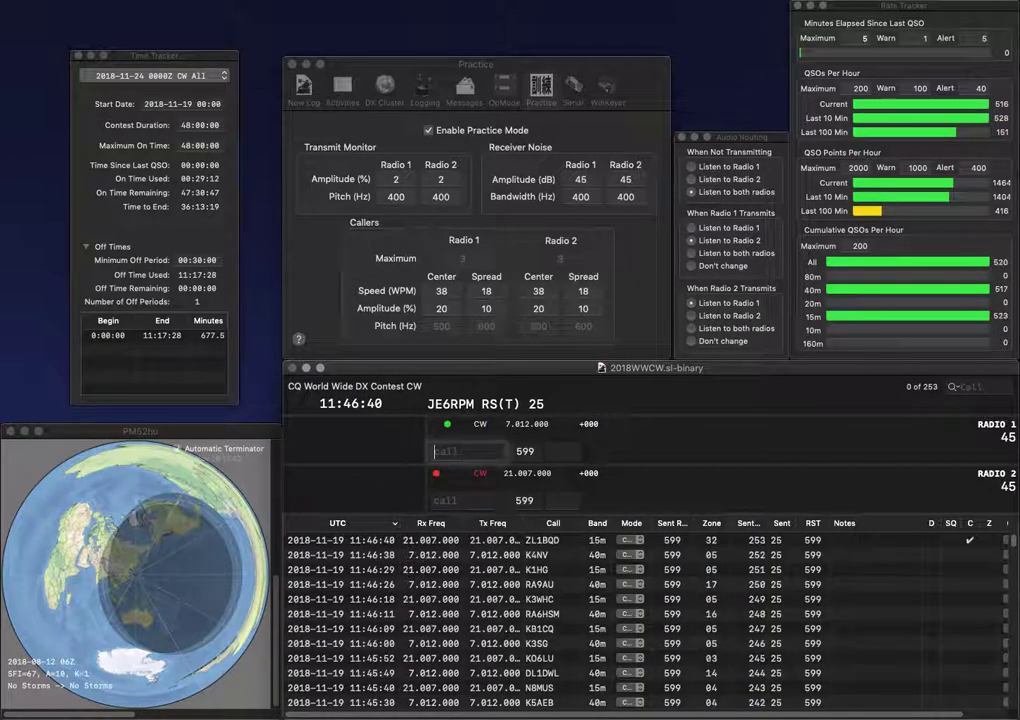
pyautogui.write('F4KIR')
pyautogui.press('Return')
pyautogui.write('3JJH')
pyautogui.press('Tab')
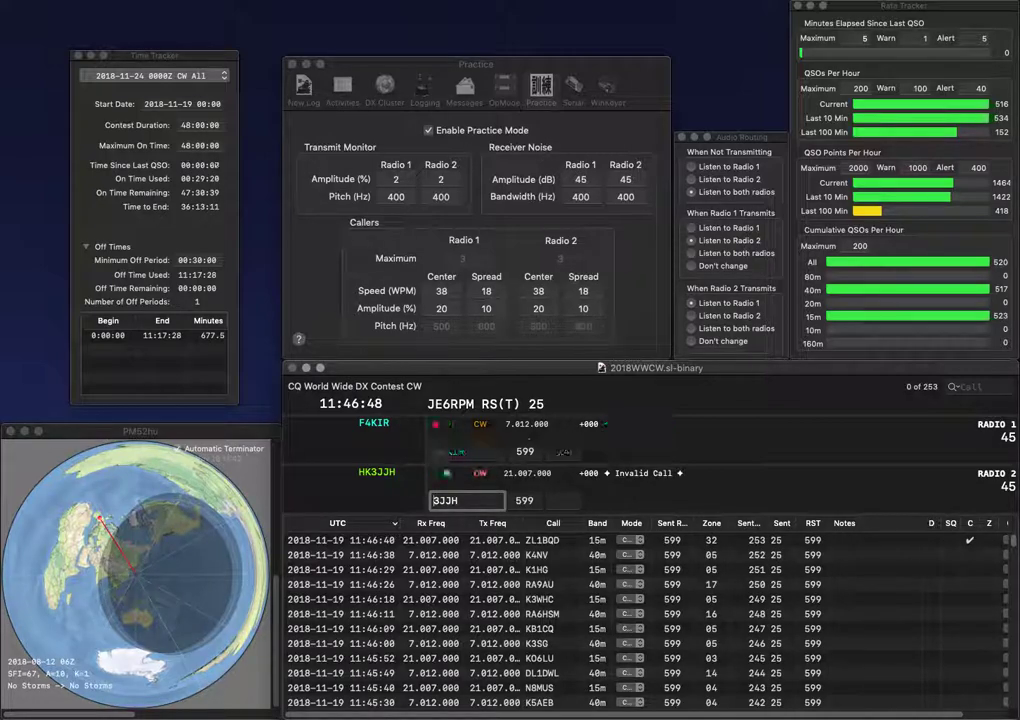
pyautogui.press('Return')
# Complete the Radio 2 call as HK3JJH and log it, entering the partial call OH on Radio 1 in between.
pyautogui.write('HK')
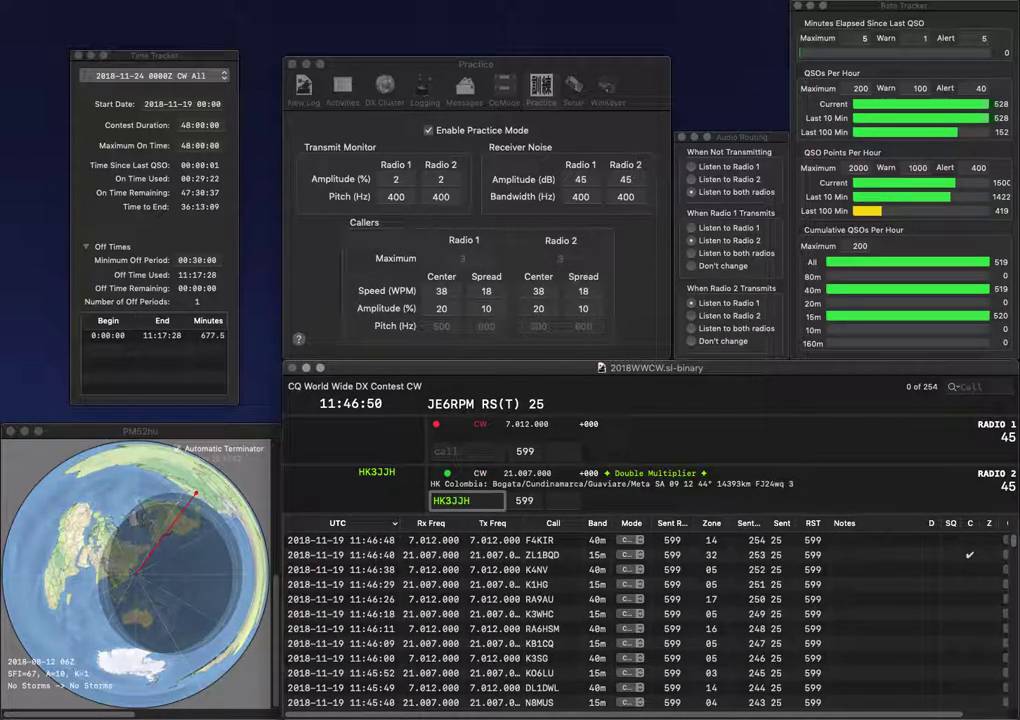
pyautogui.press('Return')
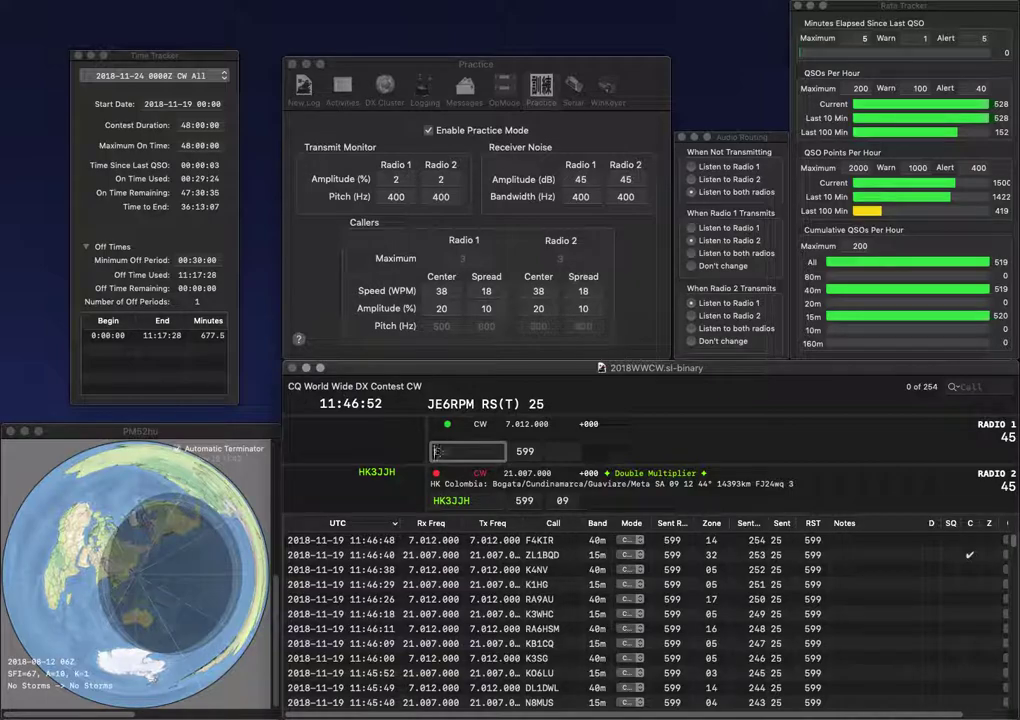
pyautogui.write('OH')
pyautogui.press('Down')
pyautogui.press('Return')
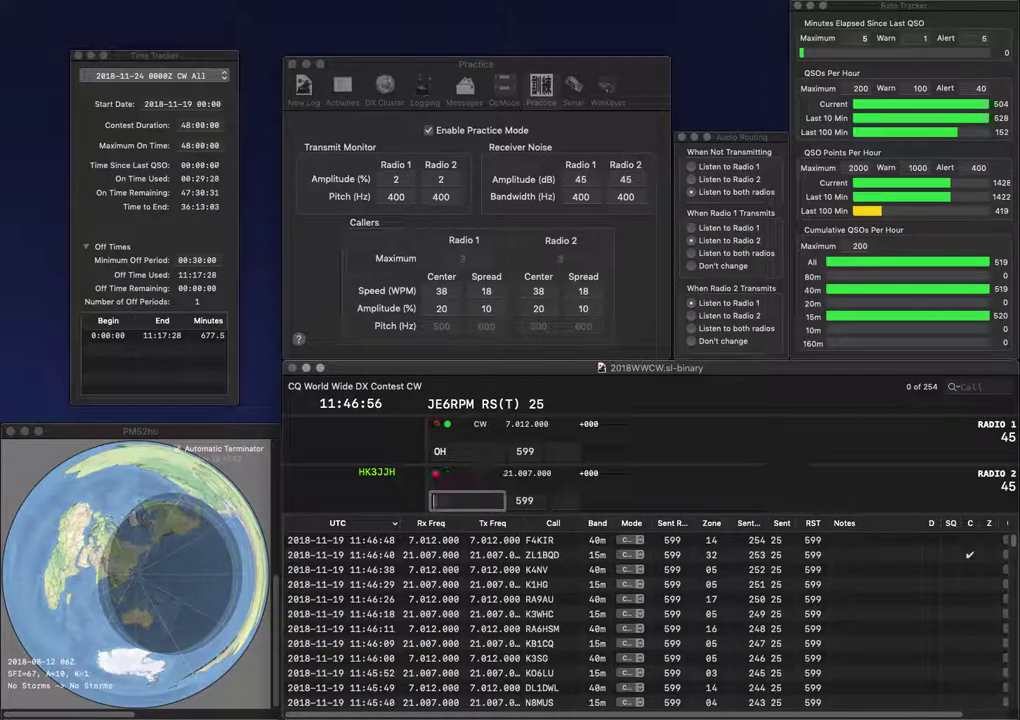
pyautogui.write('WAH')
pyautogui.press('BackSpace')
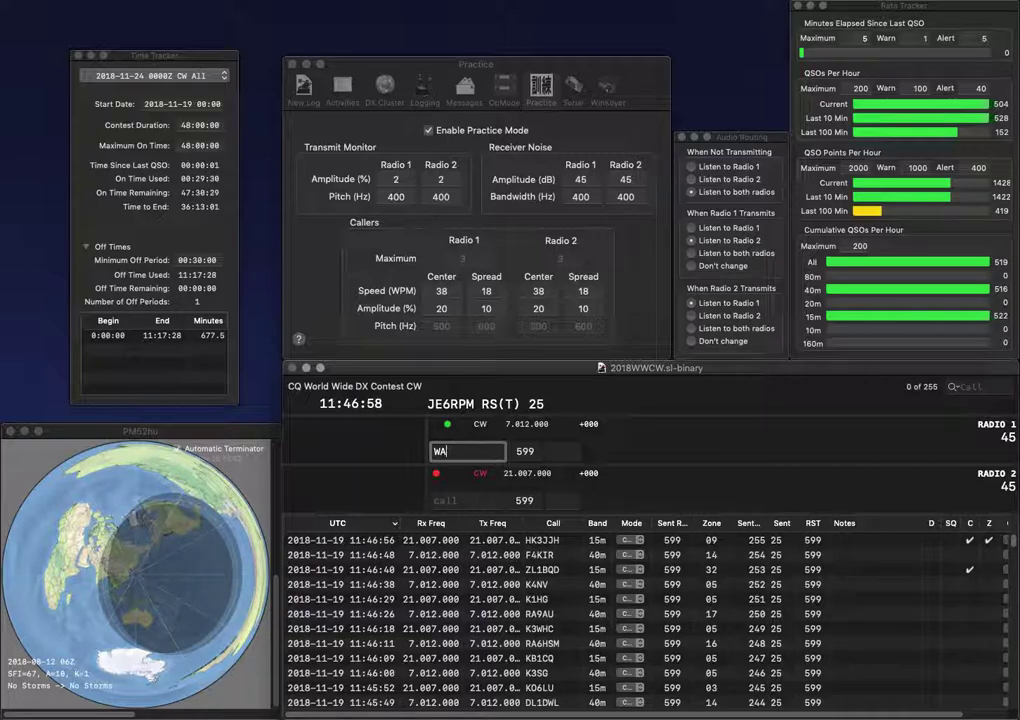
pyautogui.press('Down')
pyautogui.write('VU2')
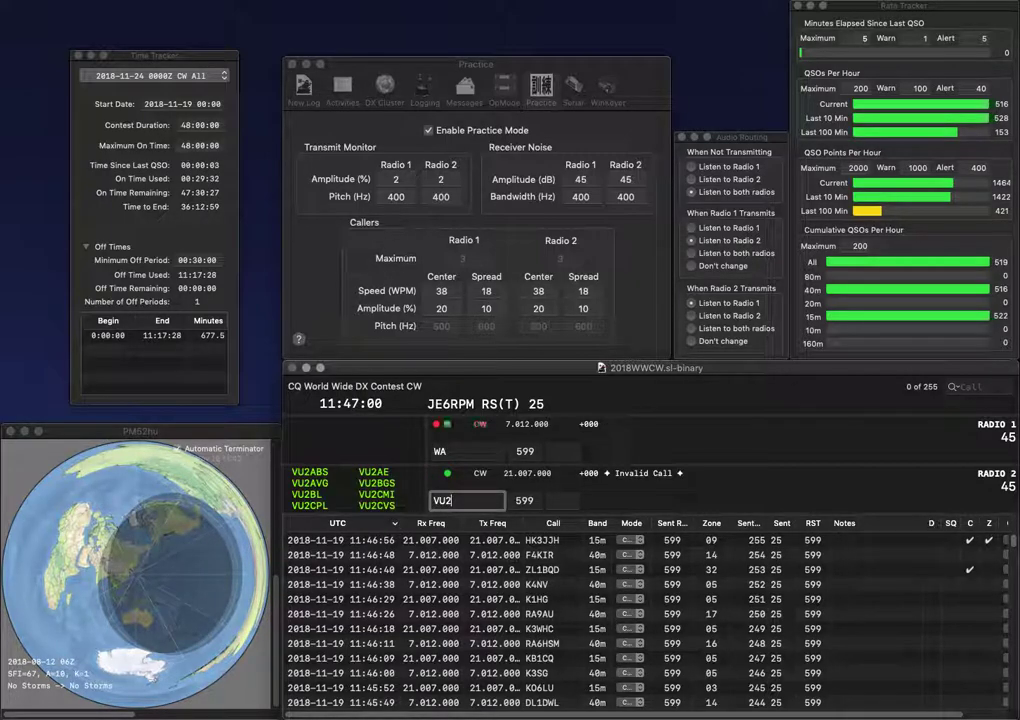
pyautogui.write('LBW')
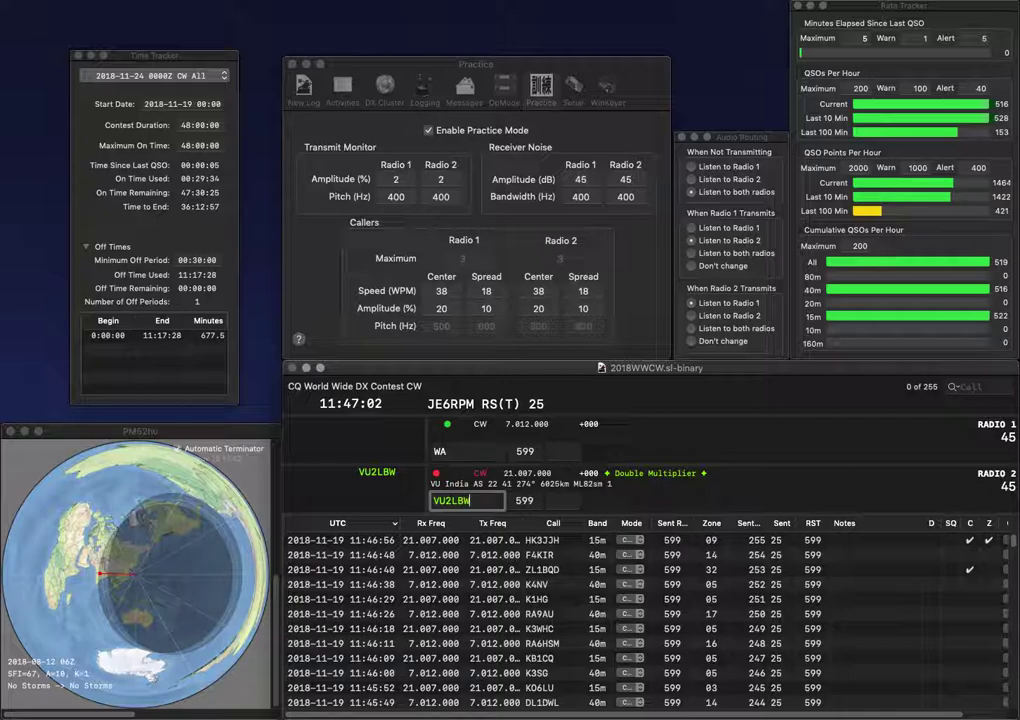
pyautogui.press('Return')
# Complete the Radio 1 call as WA3COM and answer it, and log both VU2LBW on Radio 2 and WA3COM on Radio 1.
pyautogui.press('Up')
pyautogui.write('COM')
pyautogui.press('Left')
pyautogui.press('Left')
pyautogui.press('Left')
pyautogui.write('3')
pyautogui.press('Return')
pyautogui.press('Down')
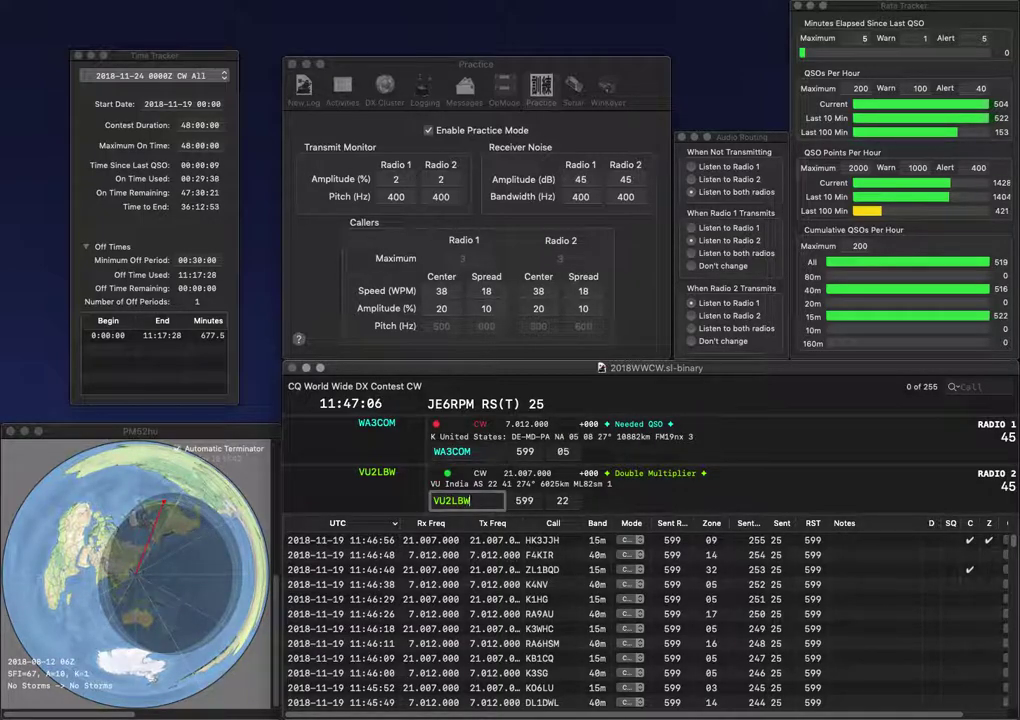
pyautogui.press('Return')
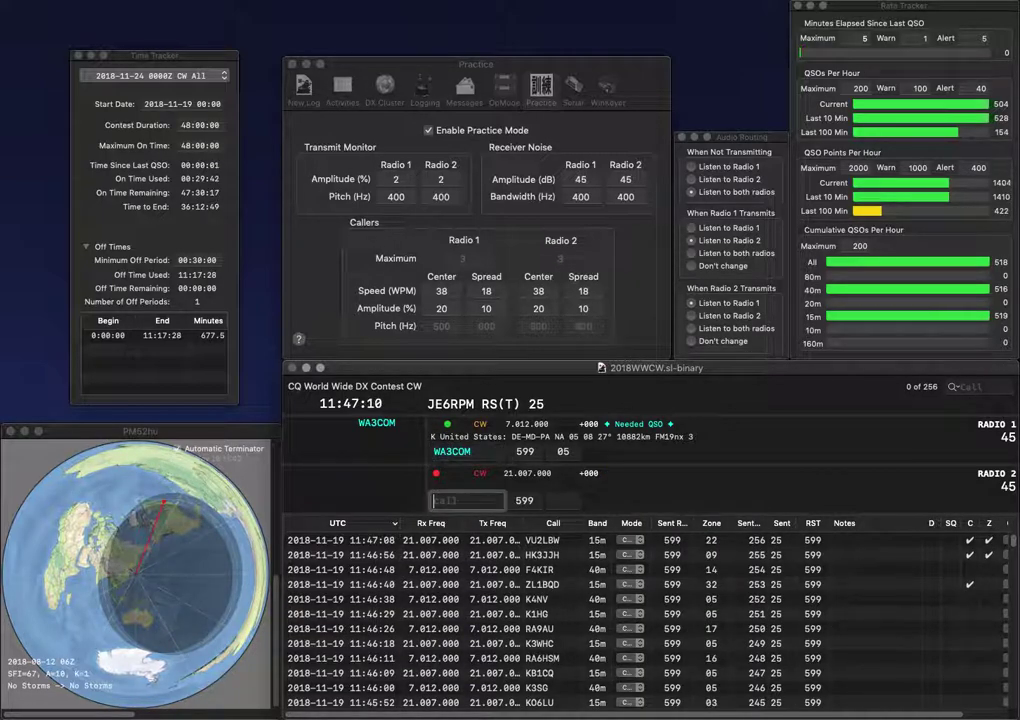
pyautogui.press('Return')
# Answer K1MVY on Radio 2 and E20HHK on Radio 1, and log both contacts.
pyautogui.write('K1')
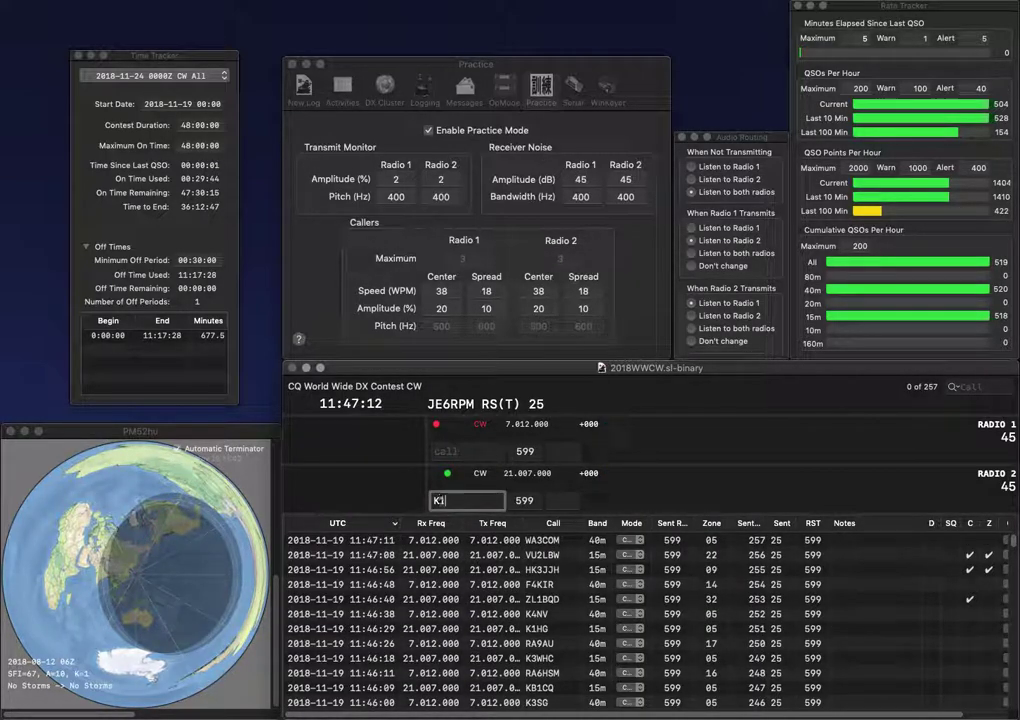
pyautogui.write('MVY')
pyautogui.press('Return')
pyautogui.write('E20HH')
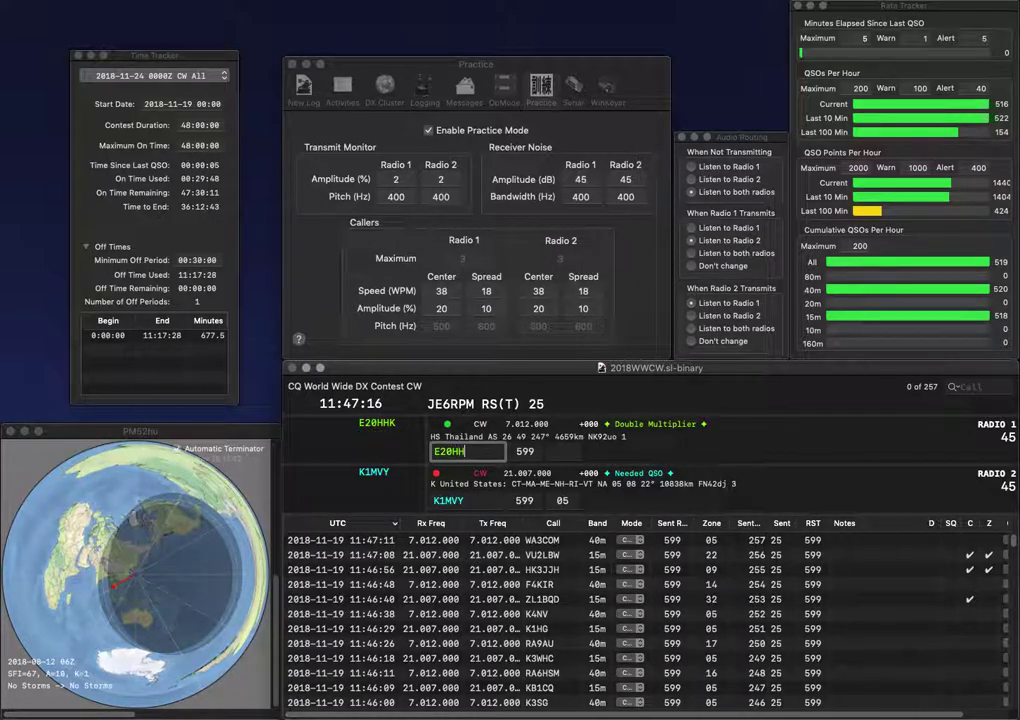
pyautogui.write('K')
pyautogui.press('Return')
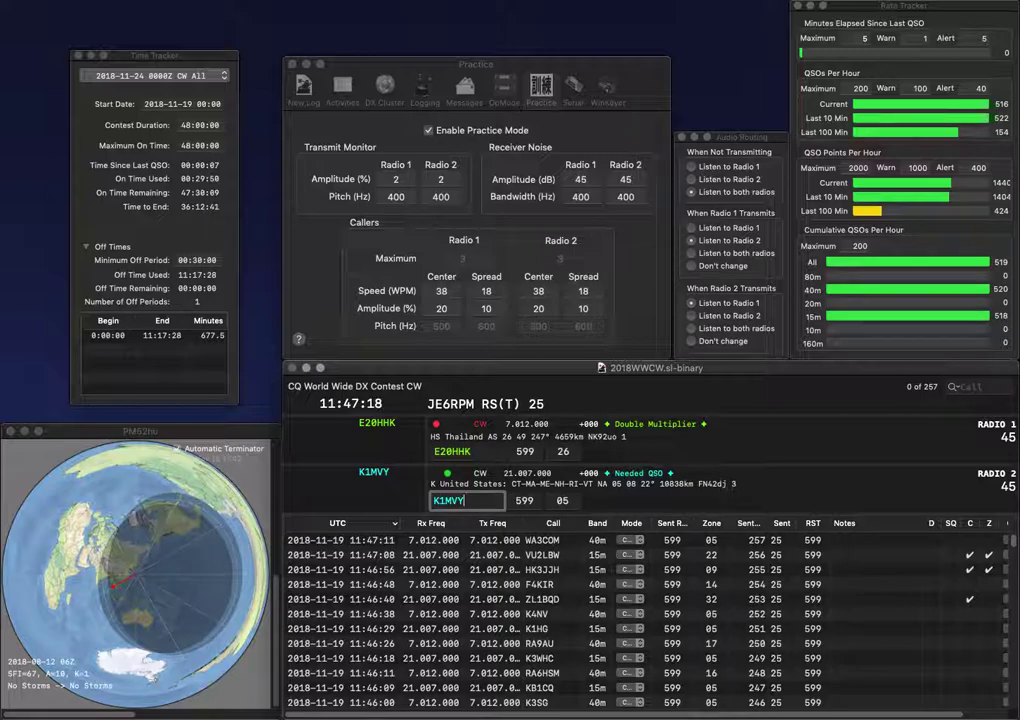
pyautogui.press('Return')
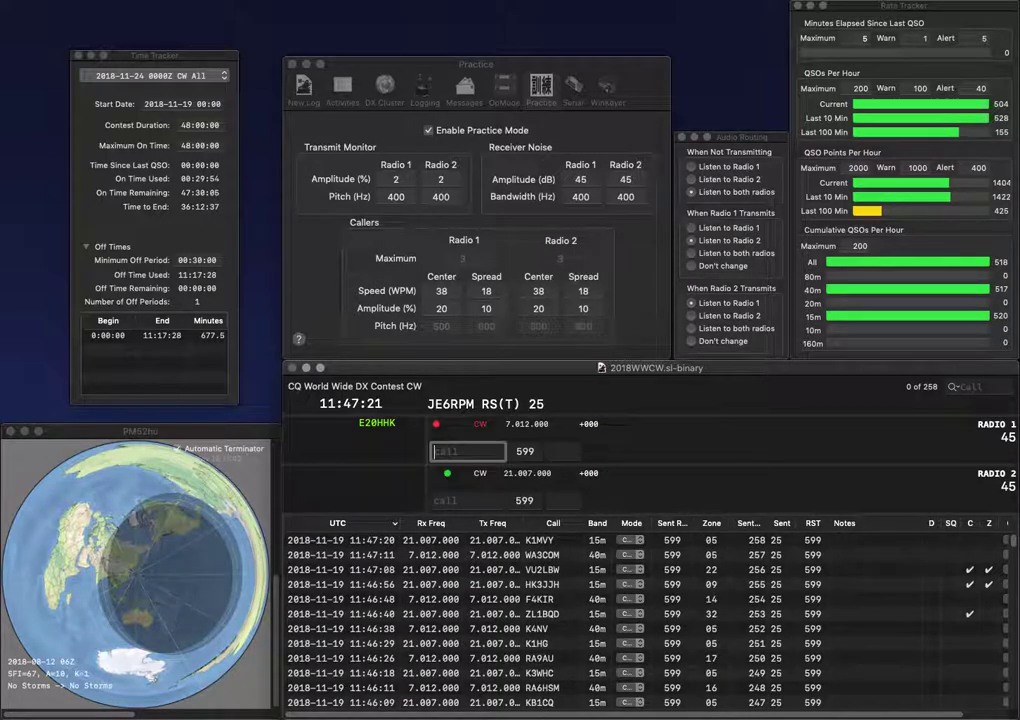
pyautogui.press('Return')
# Complete the Radio 2 call as W5YBT, answer and log it, entering the partial call NS on Radio 1 in between.
pyautogui.write('YBT')
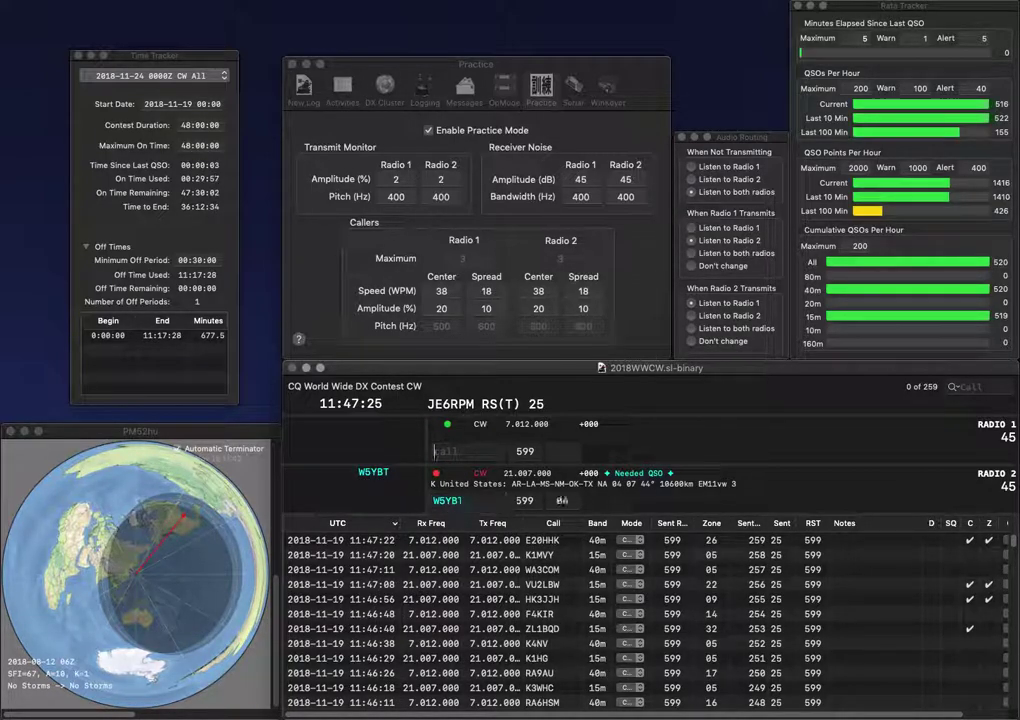
pyautogui.press('Return')
pyautogui.write('N5')
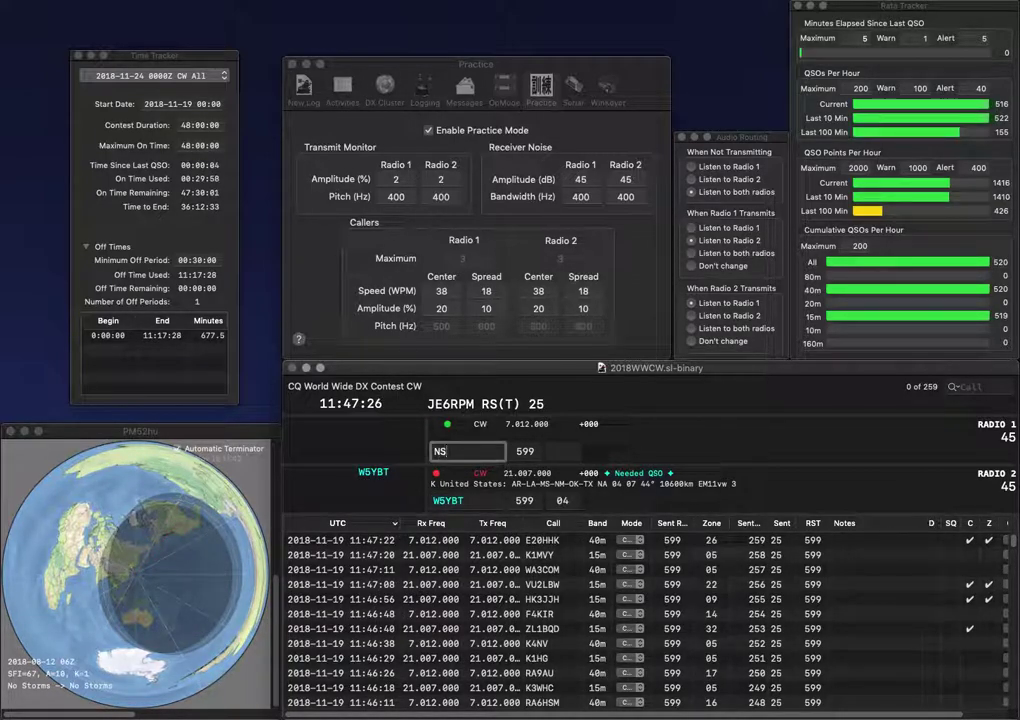
pyautogui.press('Return')
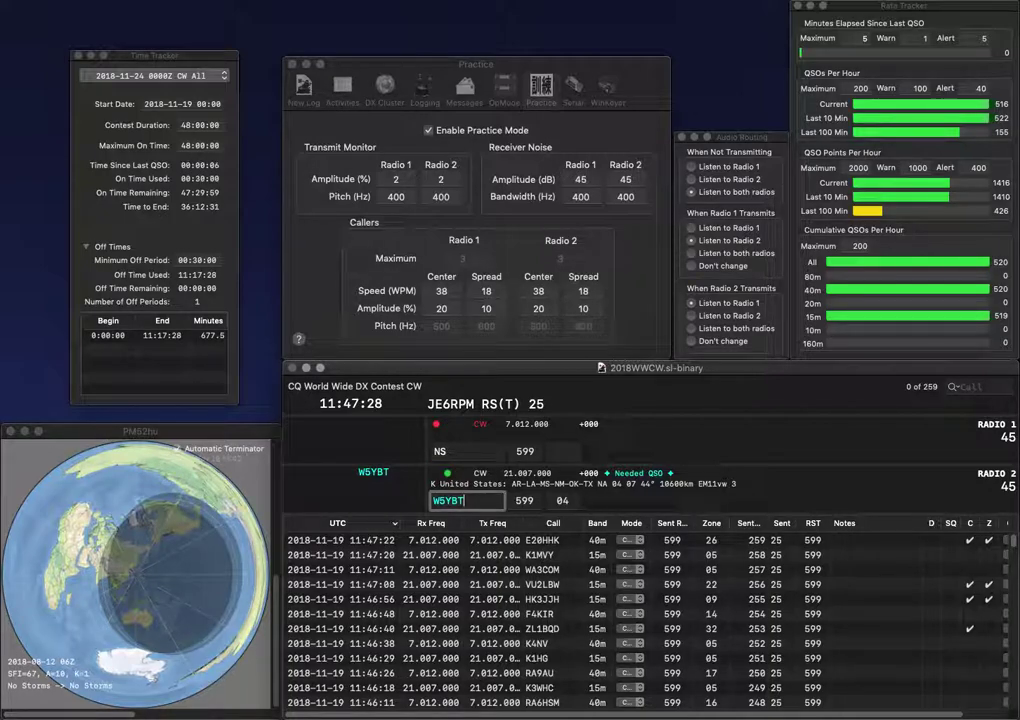
pyautogui.press('Return')
# Complete the Radio 1 call as NS8H, answer JA3HU on Radio 2, and log both contacts.
pyautogui.write('8H')
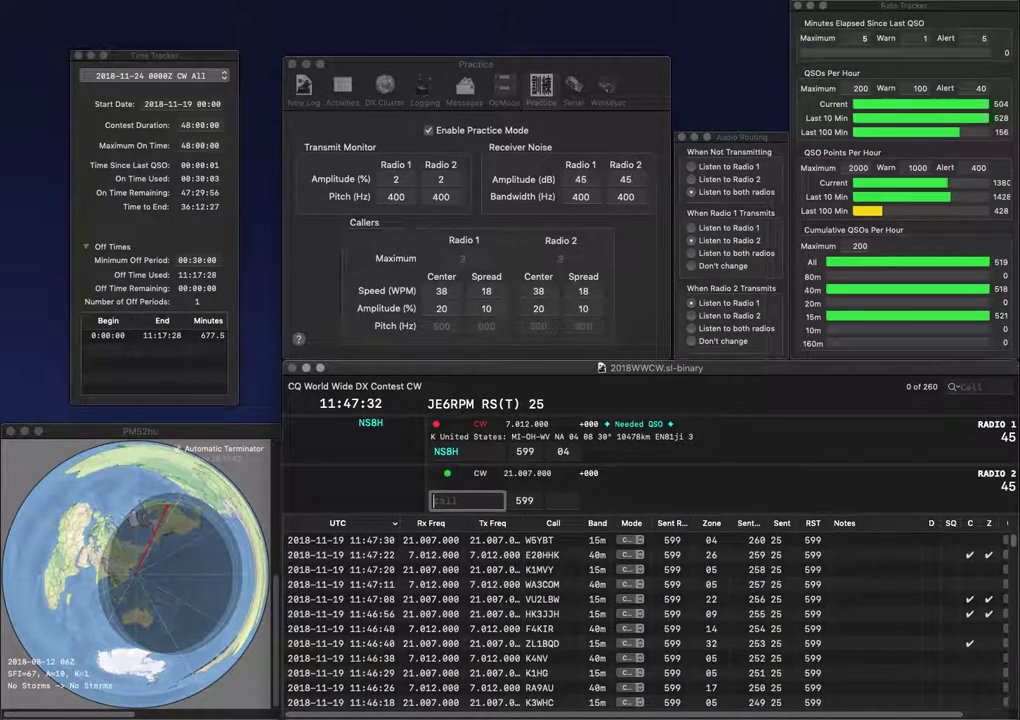
pyautogui.write('JA3HU')
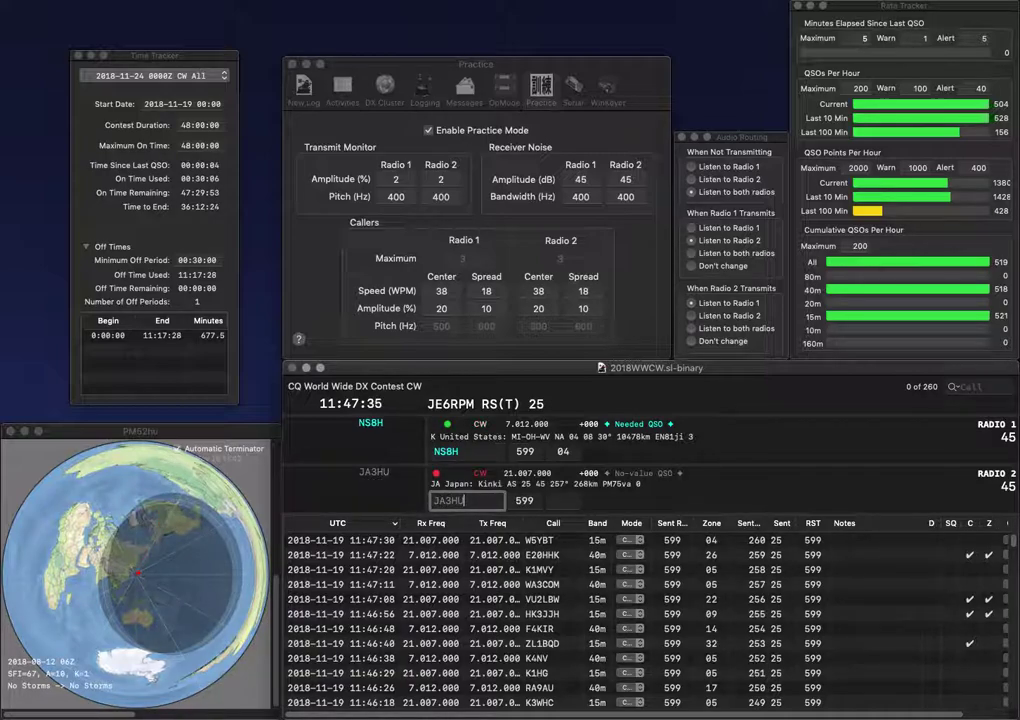
pyautogui.press('Return')
pyautogui.press('Return')
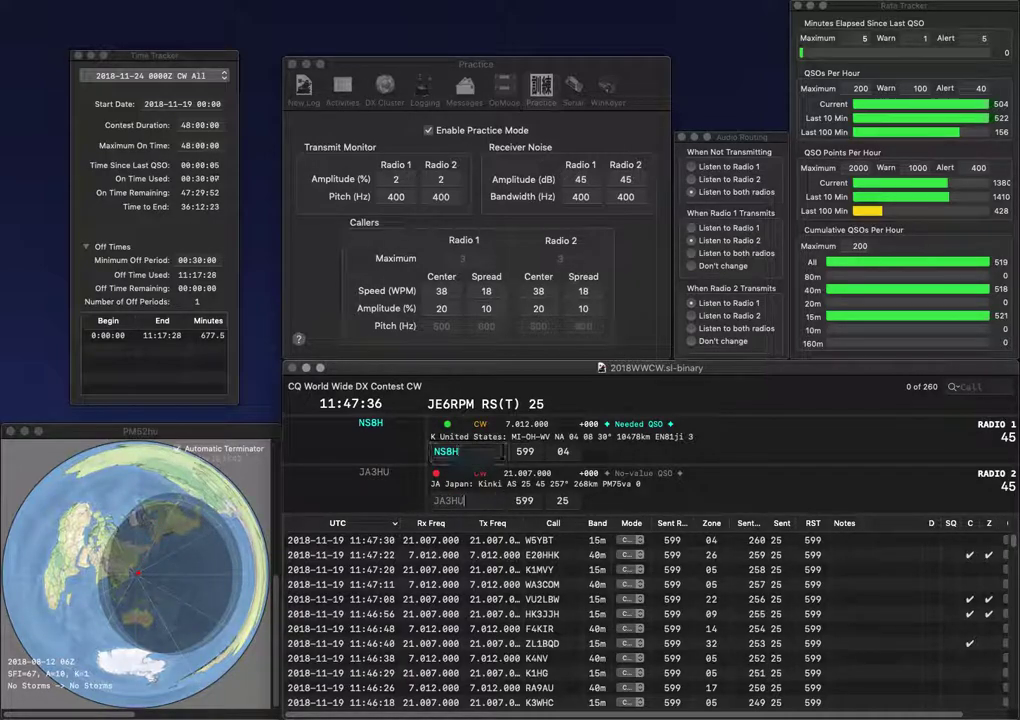
pyautogui.press('Return')
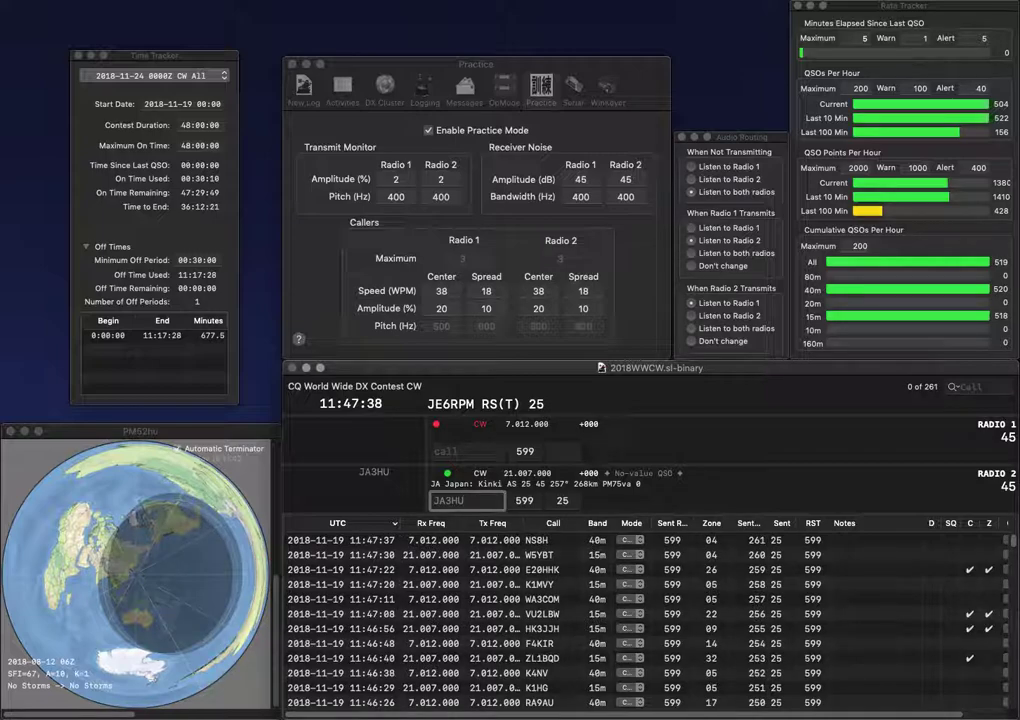
pyautogui.press('Return')
# Answer the partial calls ZL1O on Radio 1 and W on Radio 2, and complete the Radio 1 call as ZL1OGX.
pyautogui.write('ZL10')
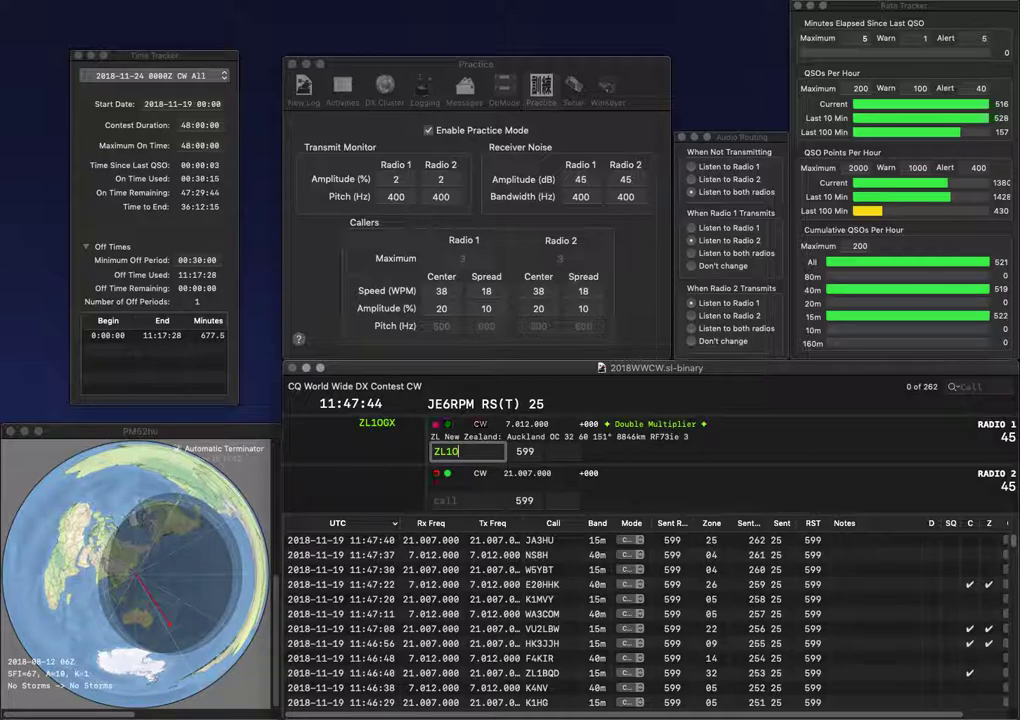
pyautogui.press('Return')
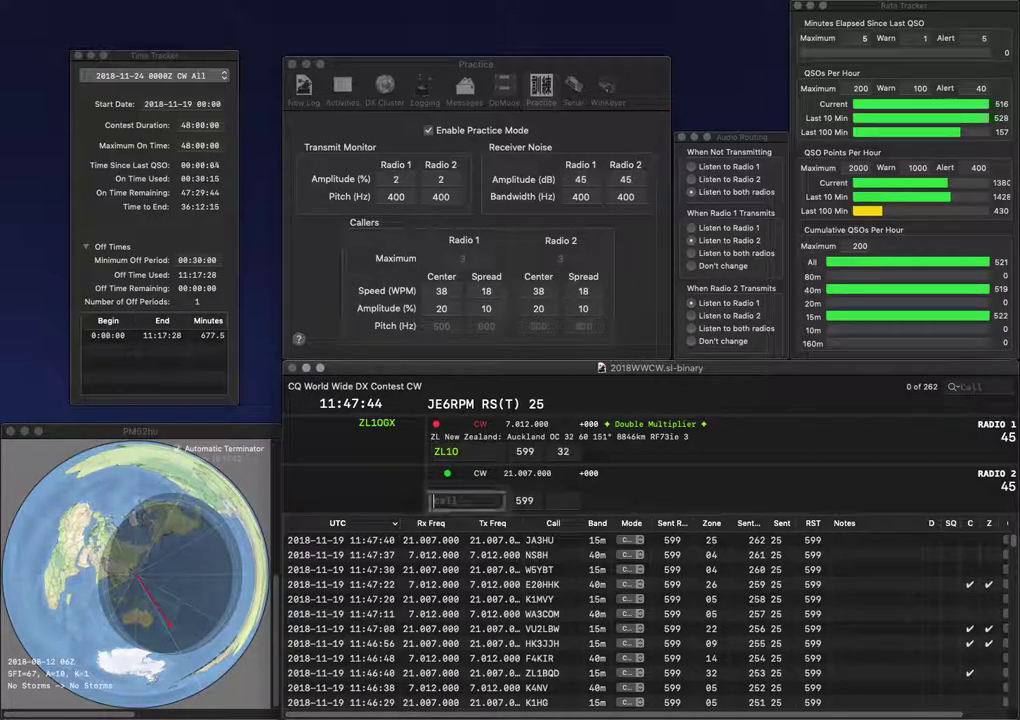
pyautogui.write('W')
pyautogui.press('Return')
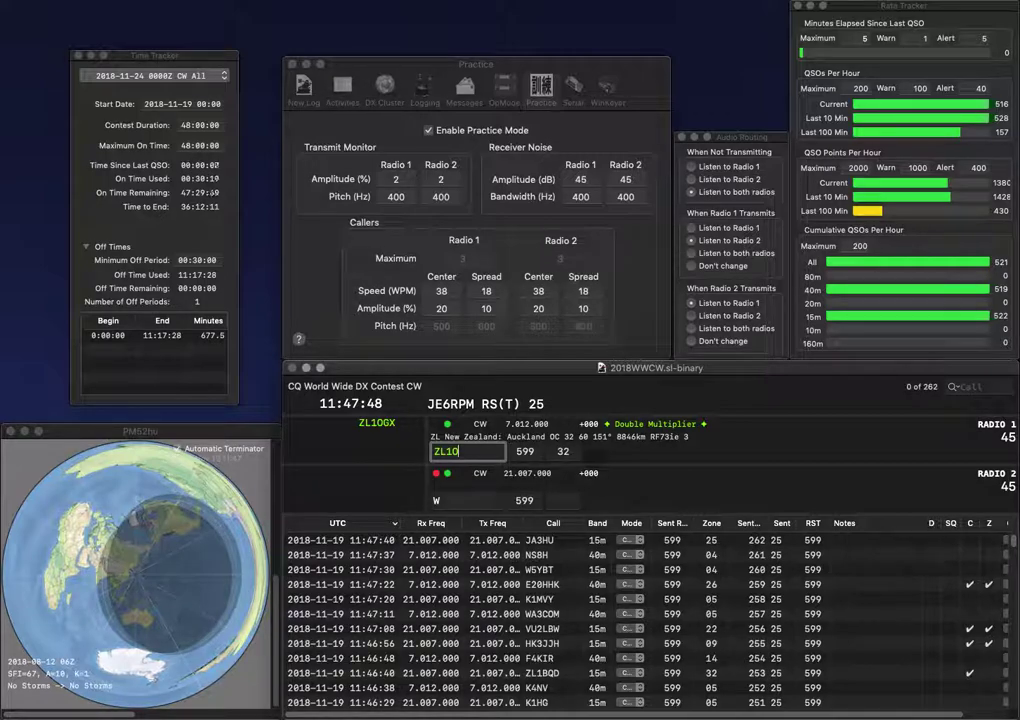
pyautogui.write('GX')
pyautogui.press('Return')
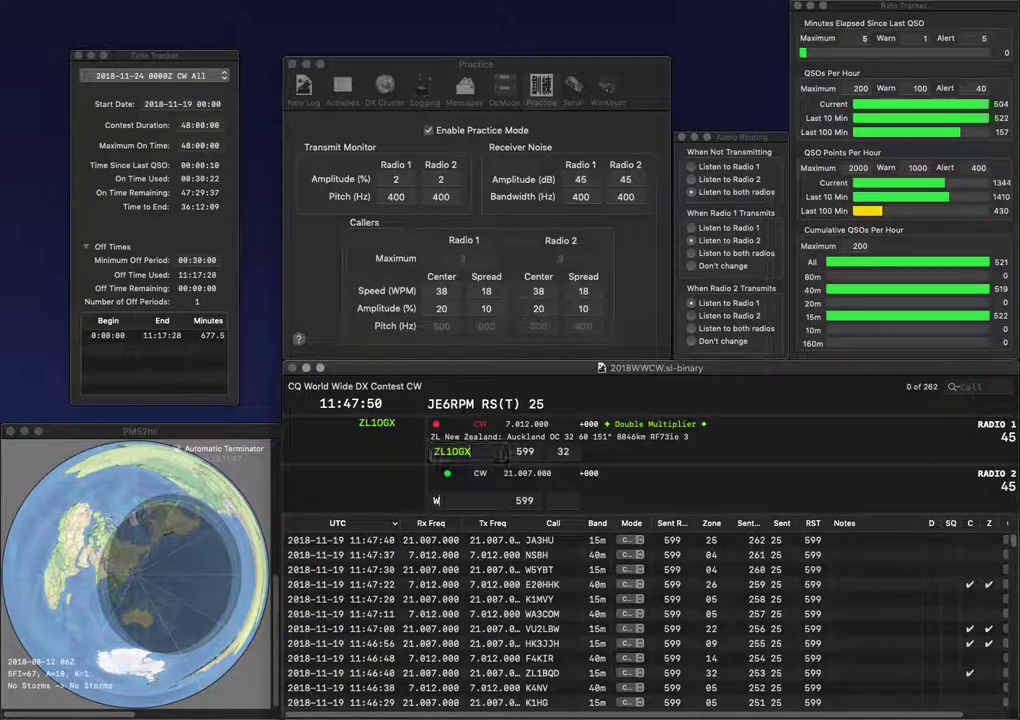
pyautogui.write('DN0UKWA')
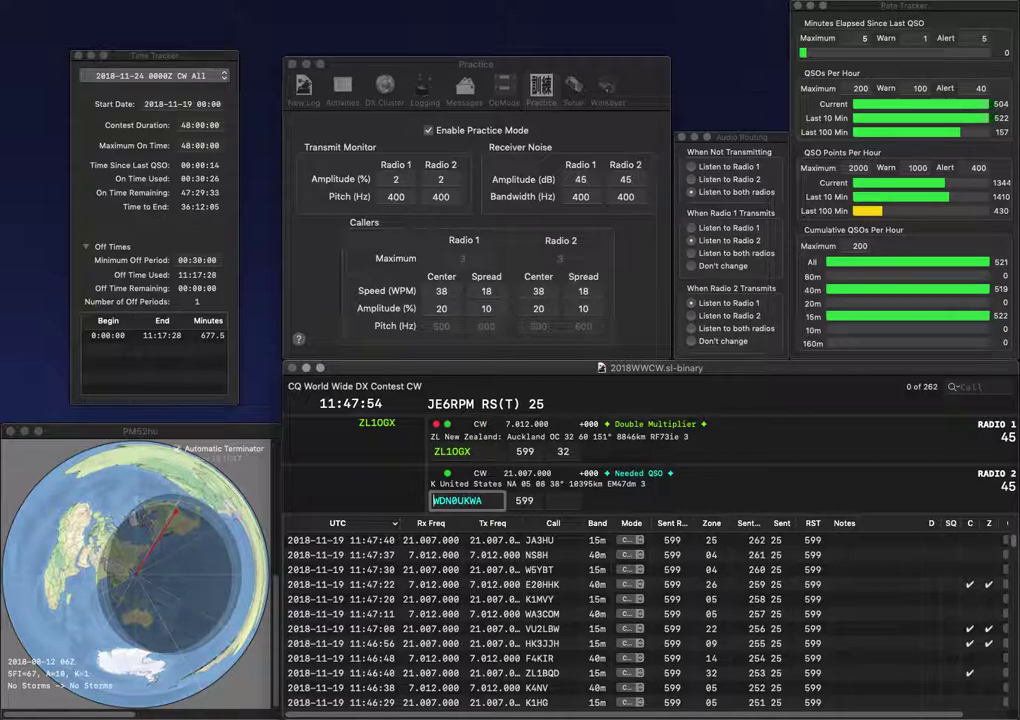
pyautogui.press('Delete')
pyautogui.press('End')
pyautogui.press('BackSpace')
pyautogui.press('Return')
pyautogui.press('Return')
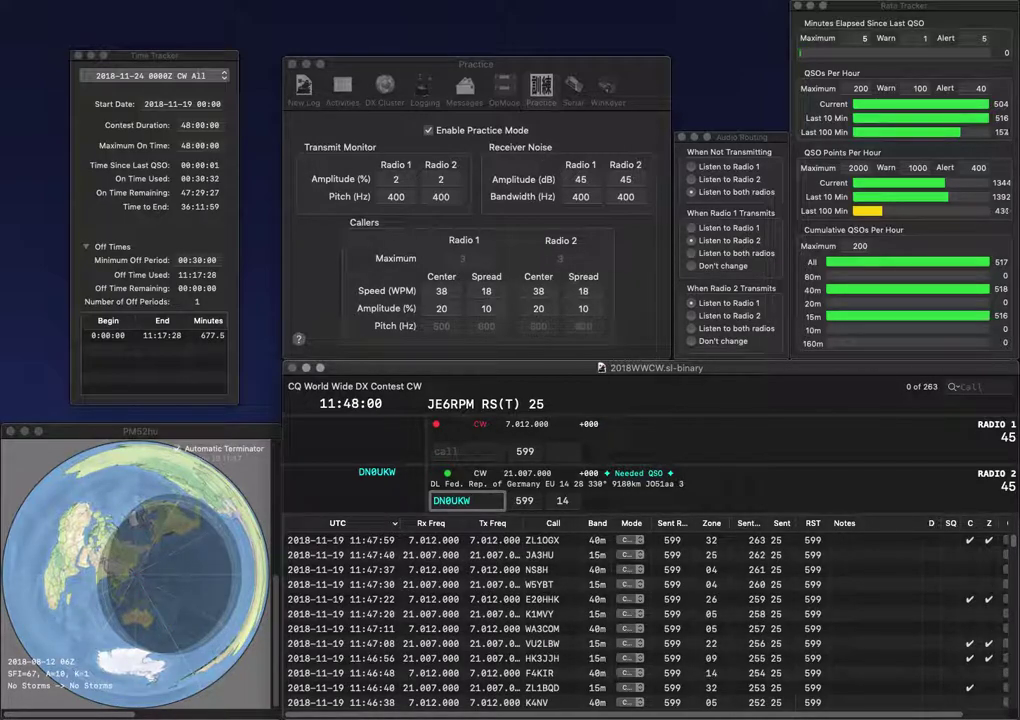
pyautogui.press('Return')
pyautogui.write('PI4AMF/P')
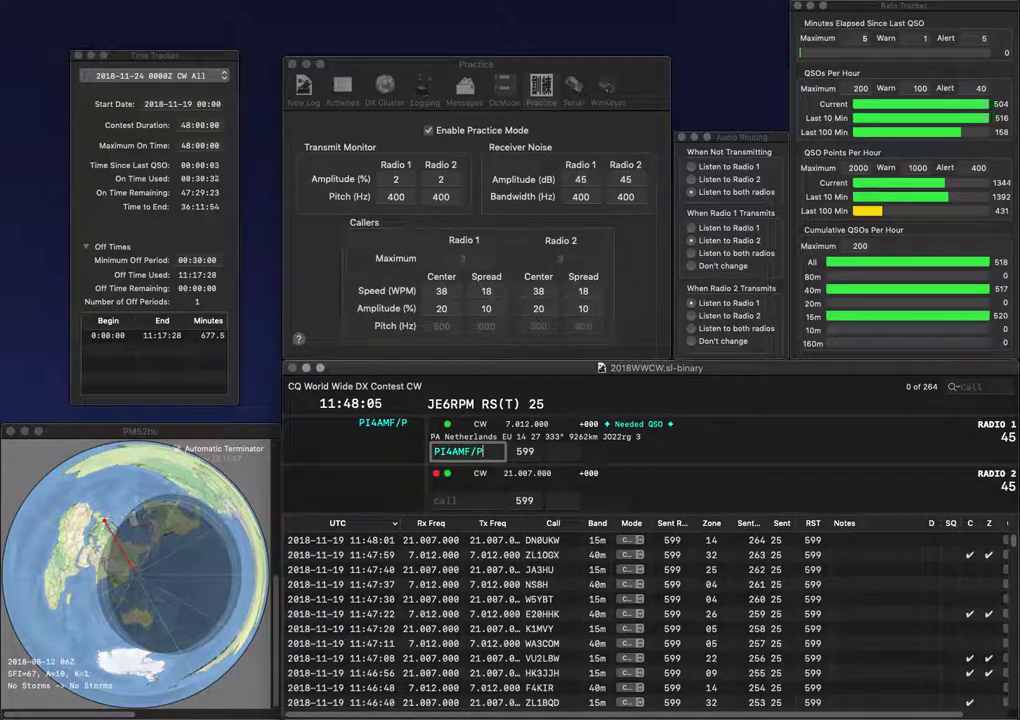
pyautogui.press('Return')
pyautogui.write('3WA')
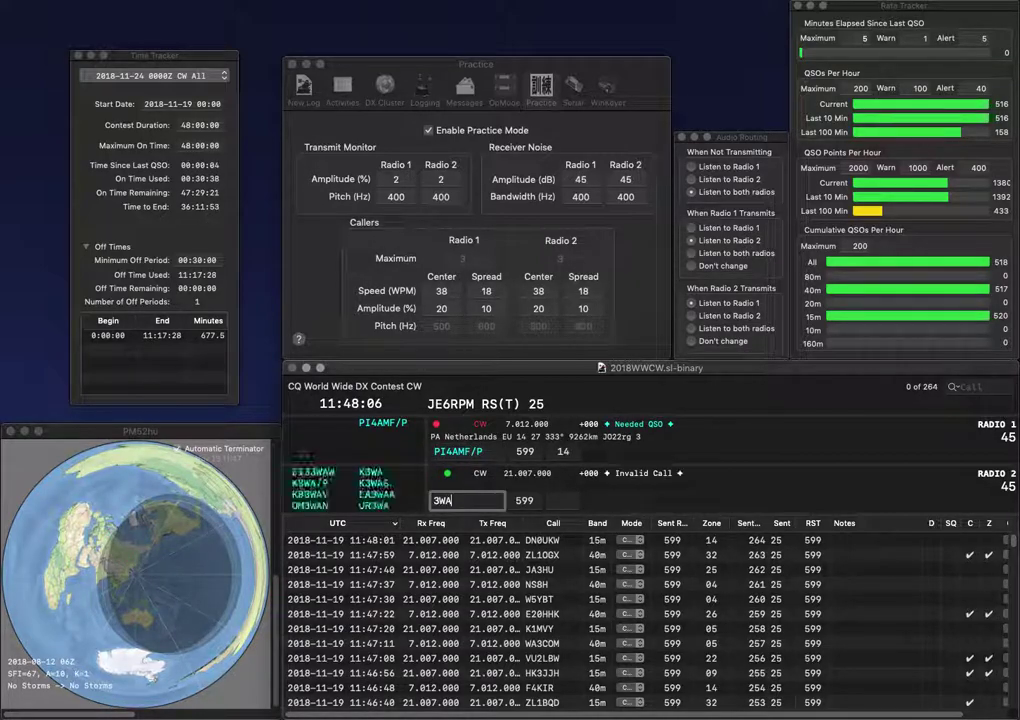
pyautogui.write('N')
pyautogui.press('Home')
pyautogui.write('OM')
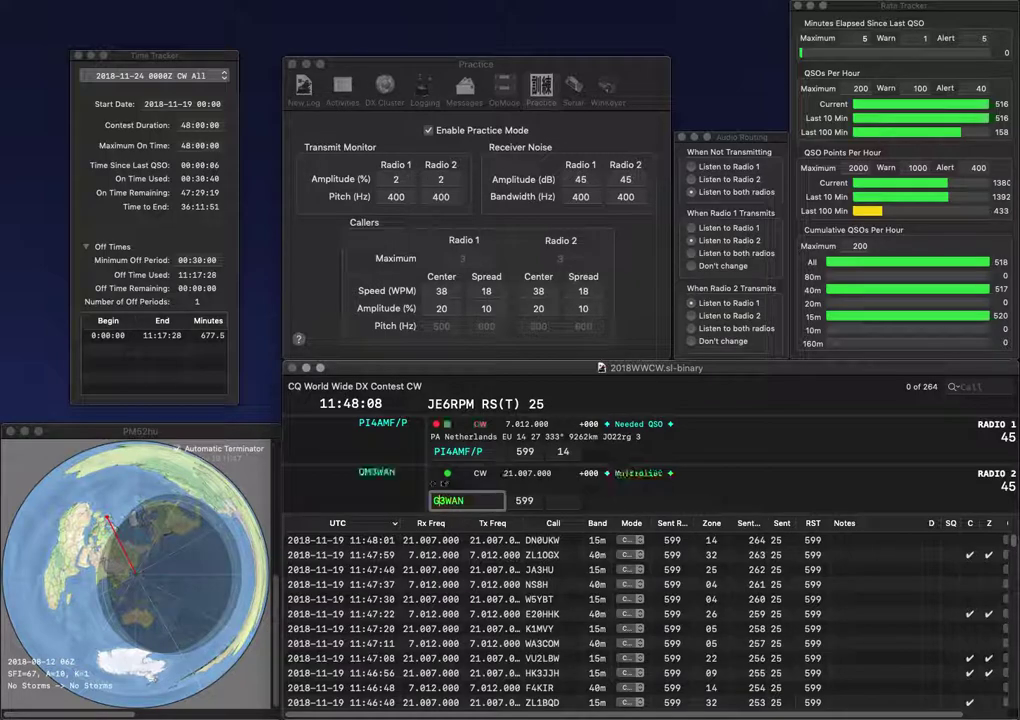
pyautogui.press('Return')
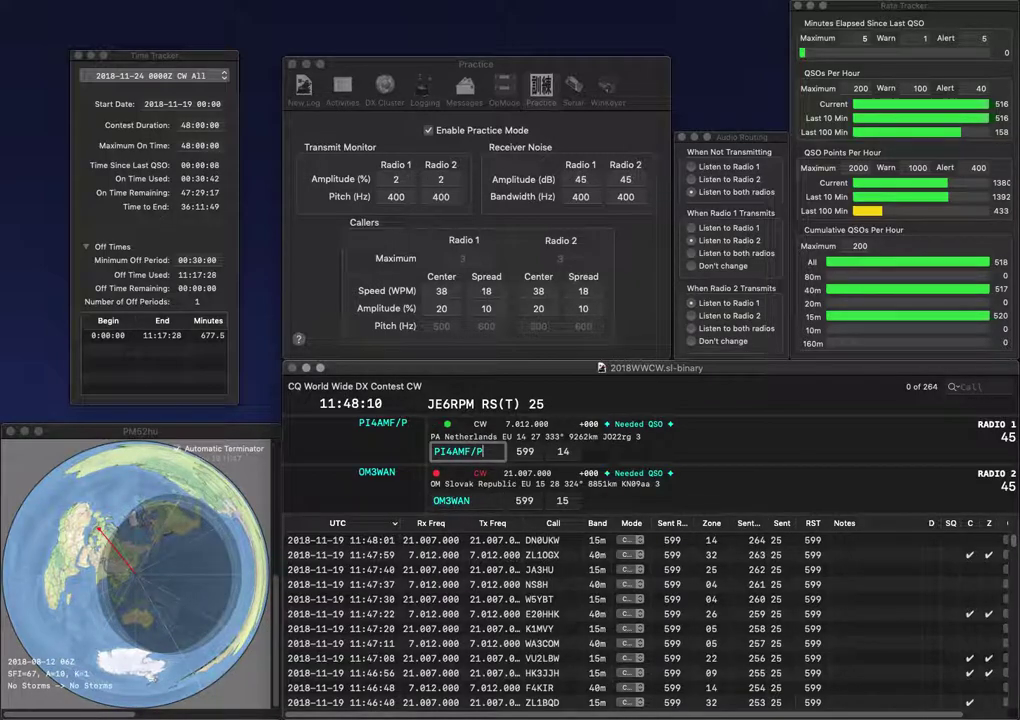
pyautogui.press('Return')
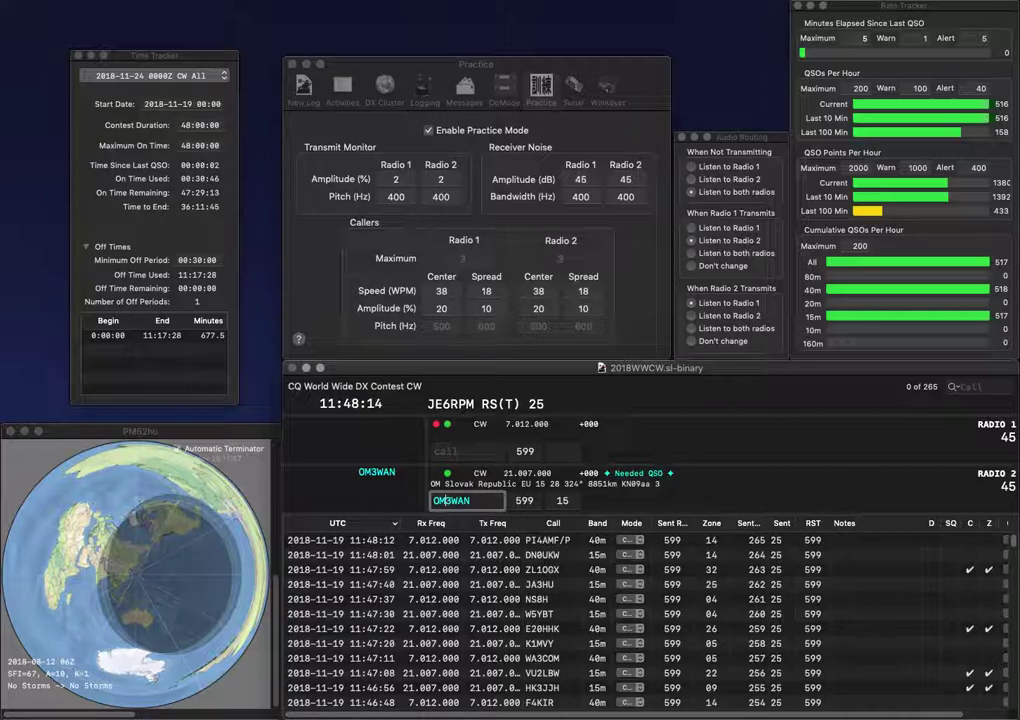
pyautogui.press('Return')
pyautogui.write('N4SDB')
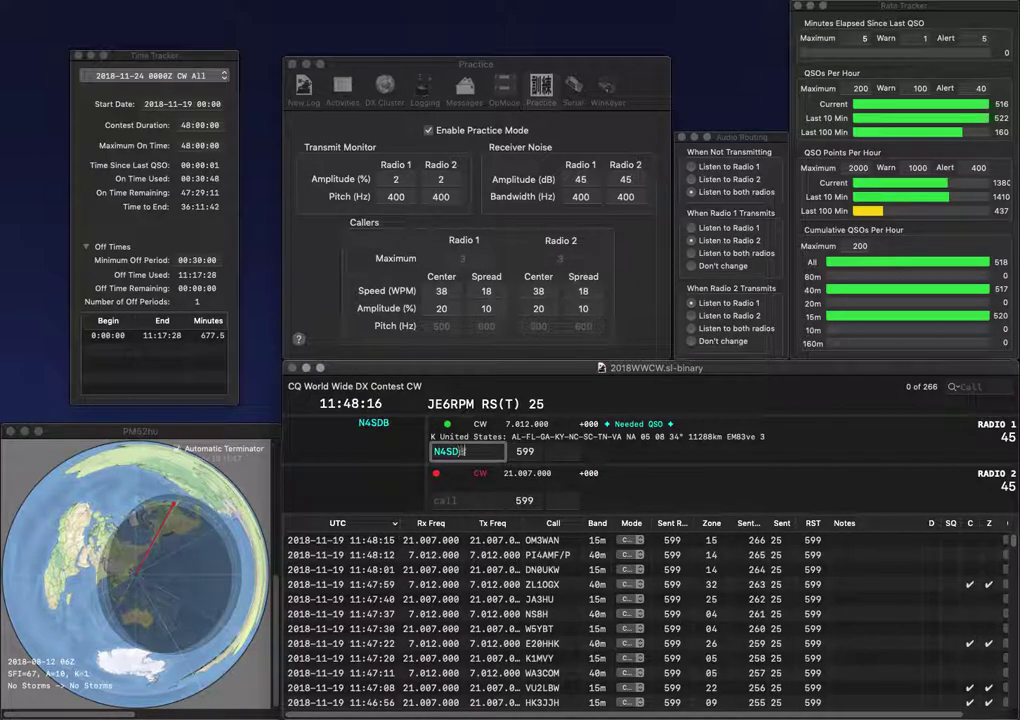
pyautogui.press('Return')
pyautogui.write('UN7QF')
pyautogui.press('Return')
pyautogui.press('Return')
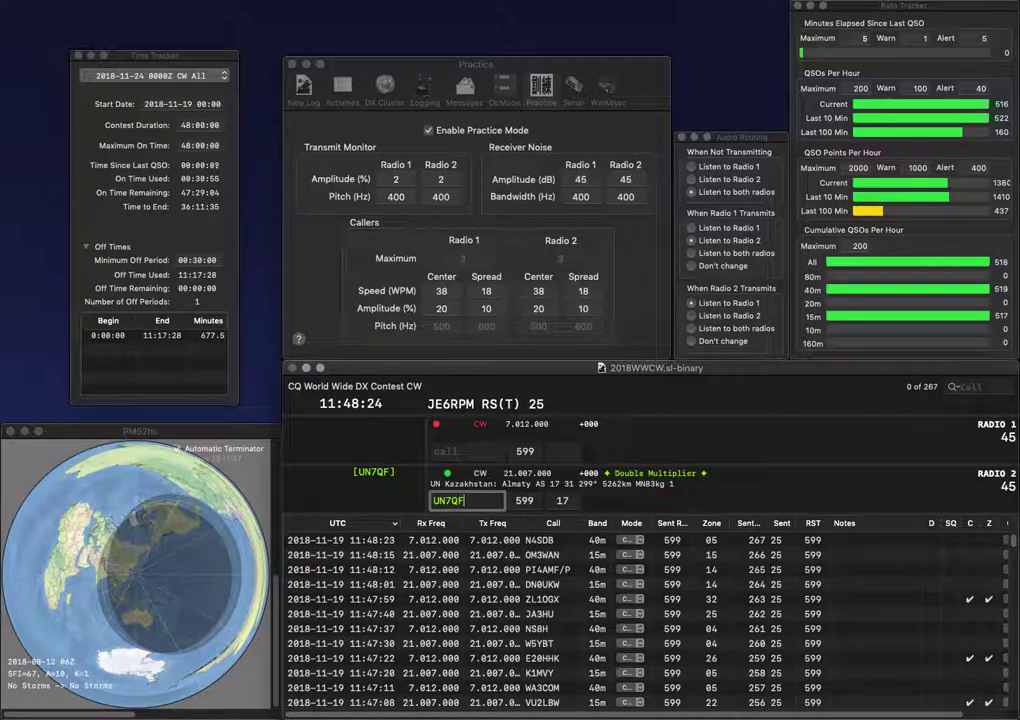
pyautogui.press('Return')
# Answer W3CC on Radio 1 and KD0Q on Radio 2, and log both contacts.
pyautogui.write('W3CC')
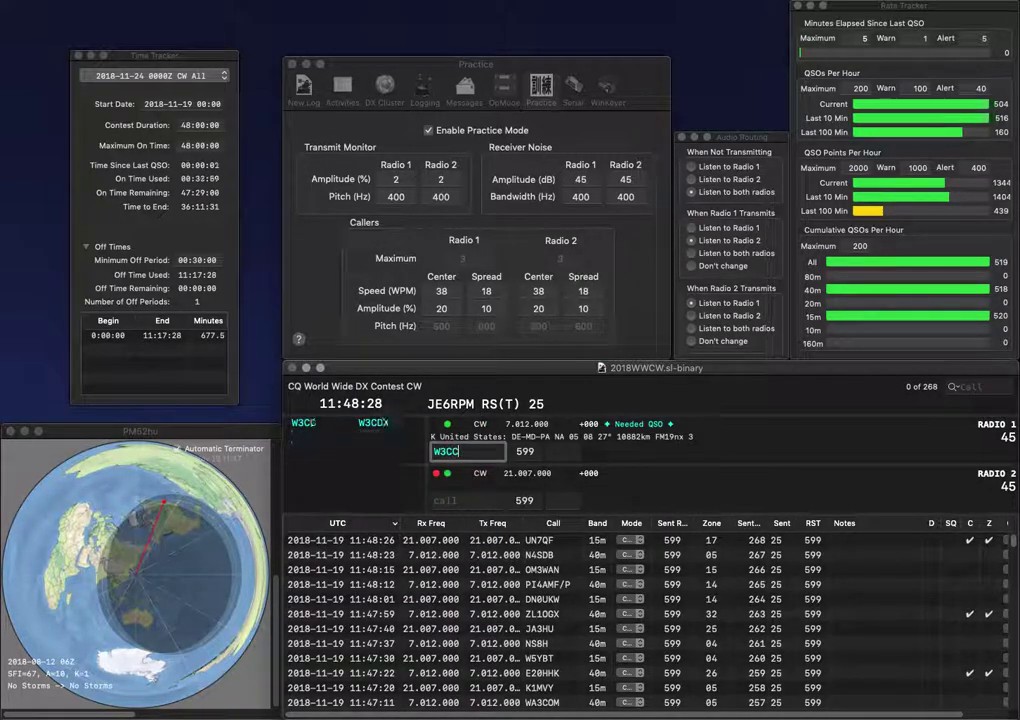
pyautogui.press('Return')
pyautogui.write('KD0Q')
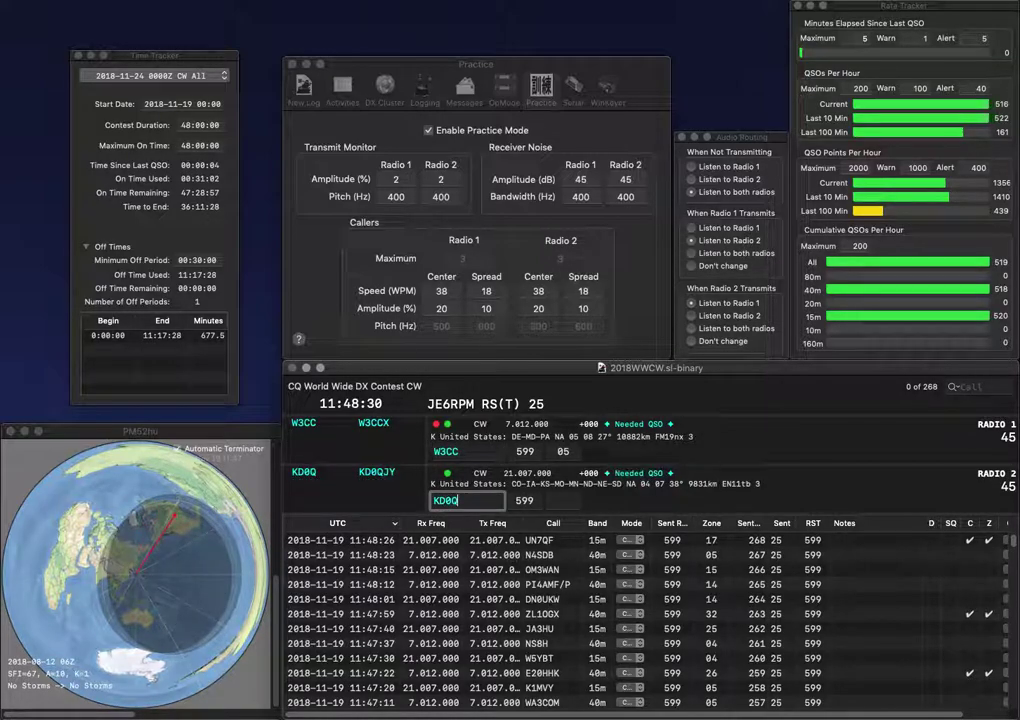
pyautogui.press('Return')
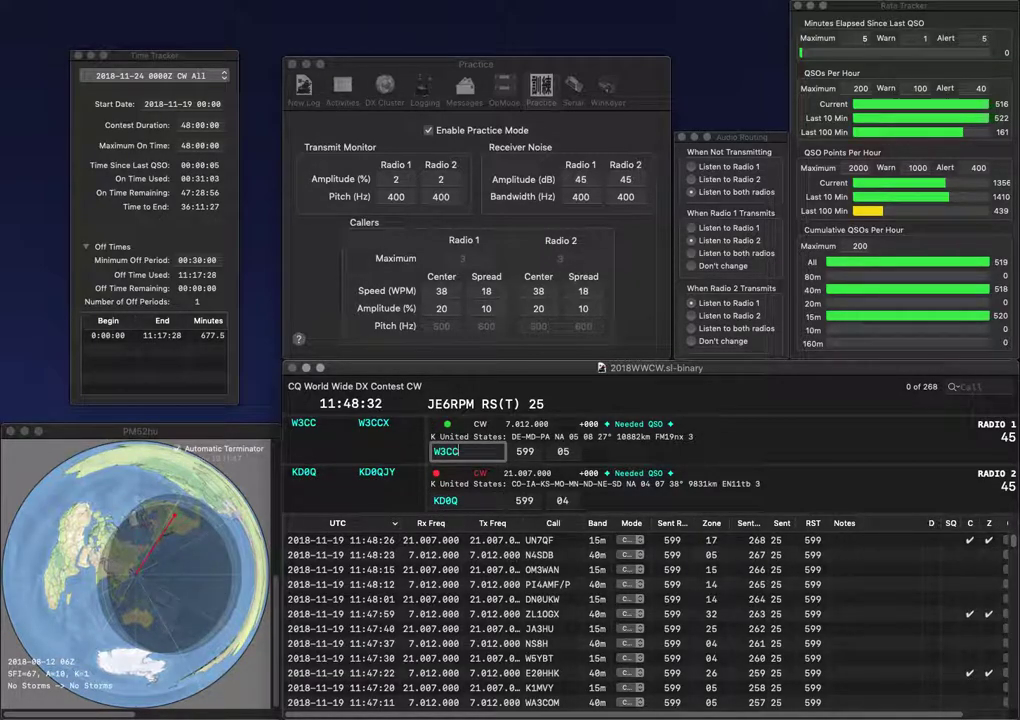
pyautogui.press('Return')
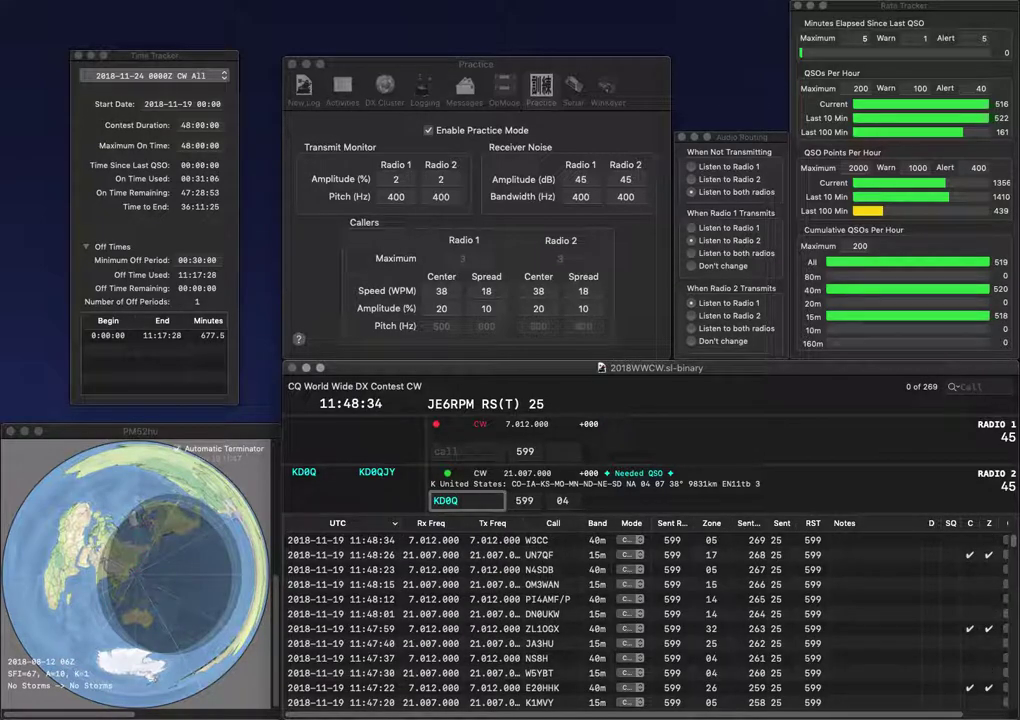
pyautogui.press('Return')
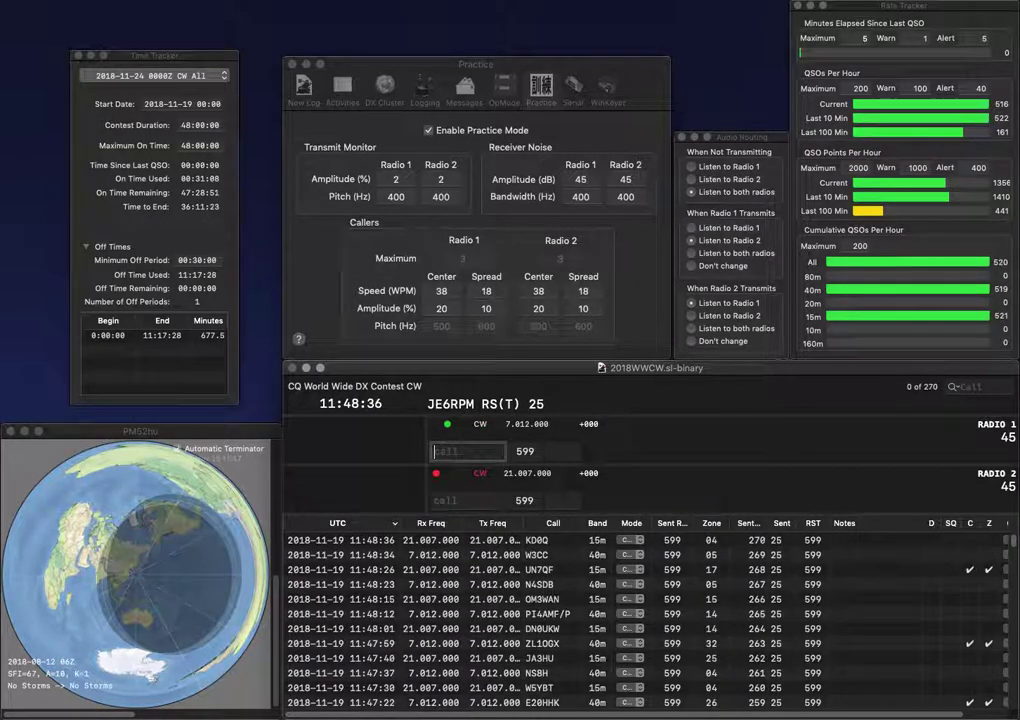
# Answer VE3JST/W5 on Radio 1 and log it, entering the partial call MA on Radio 2 in between.
pyautogui.write('VE3JS')
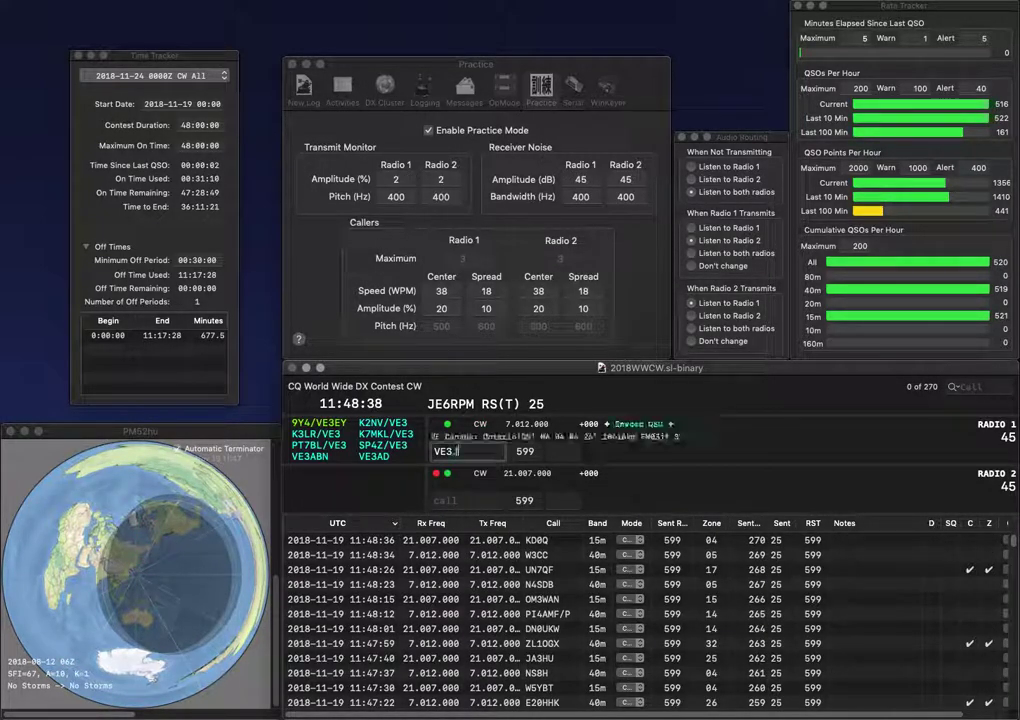
pyautogui.write('T/W5')
pyautogui.press('Return')
pyautogui.write('MA')
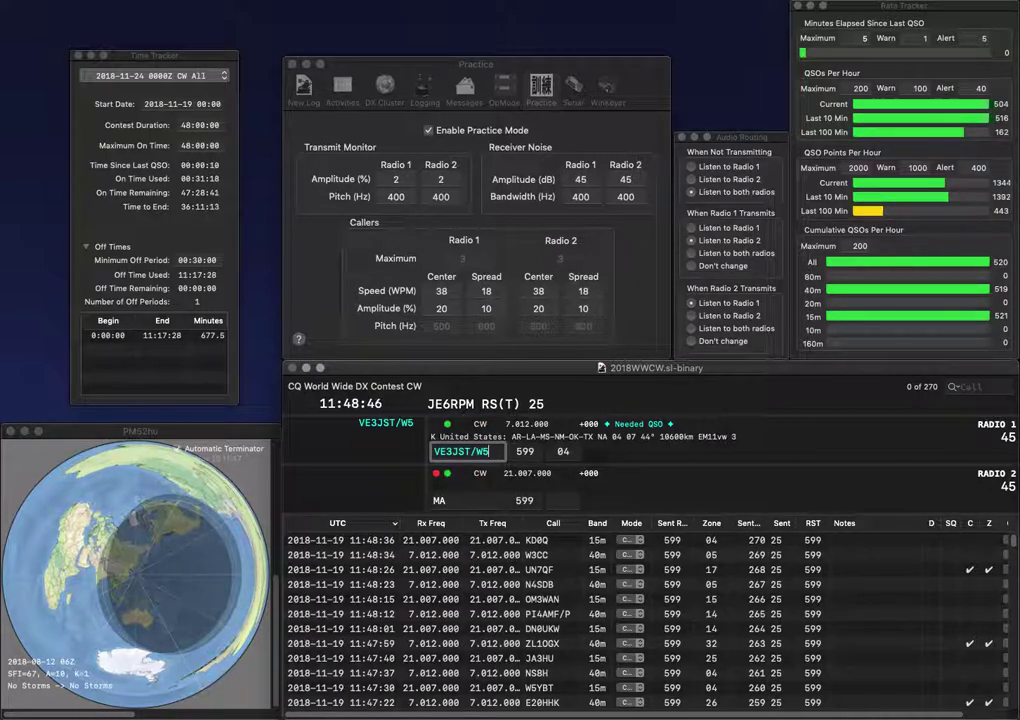
pyautogui.press('Return')
pyautogui.write('2')
pyautogui.press('Left')
pyautogui.write('ES')
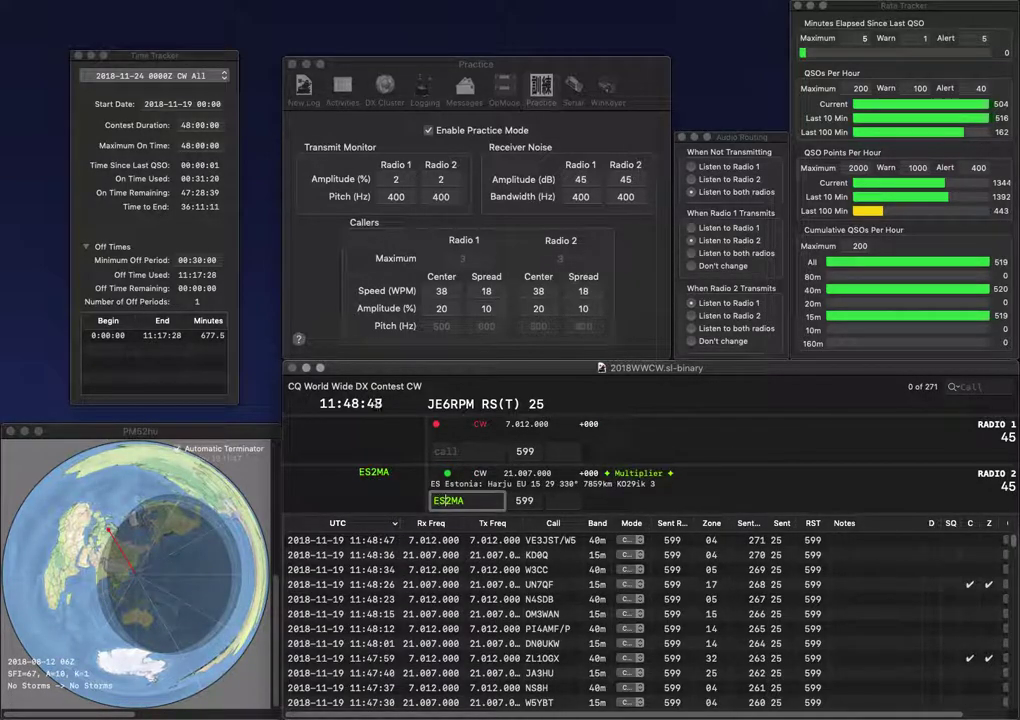
pyautogui.press('Return')
pyautogui.write('UR0IQ')
pyautogui.press('Return')
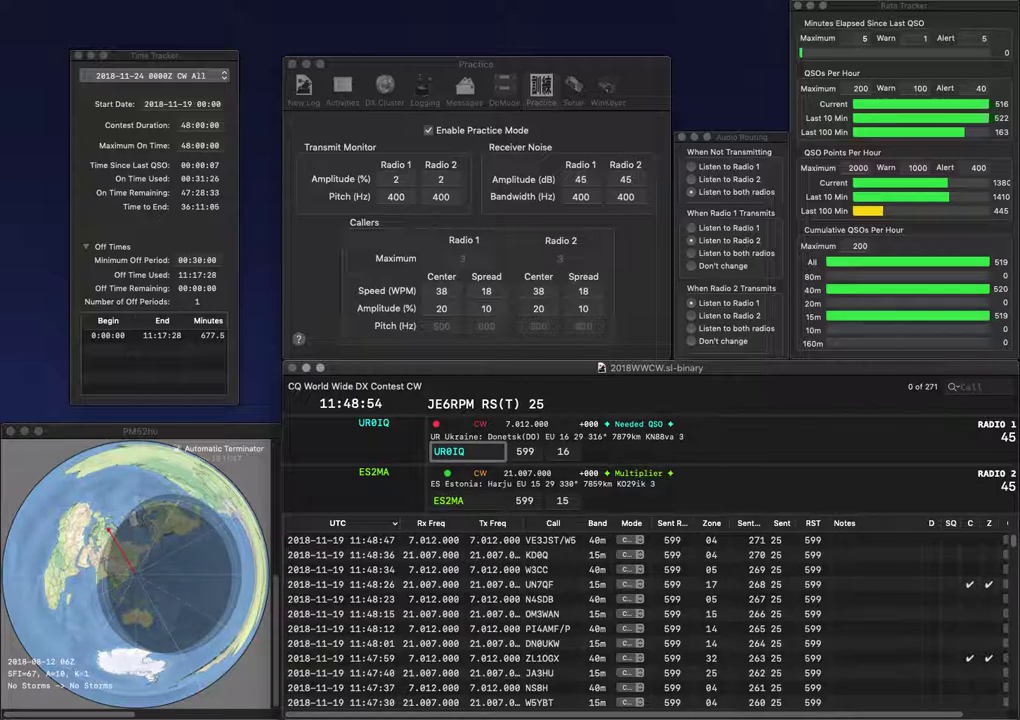
pyautogui.press('Return')
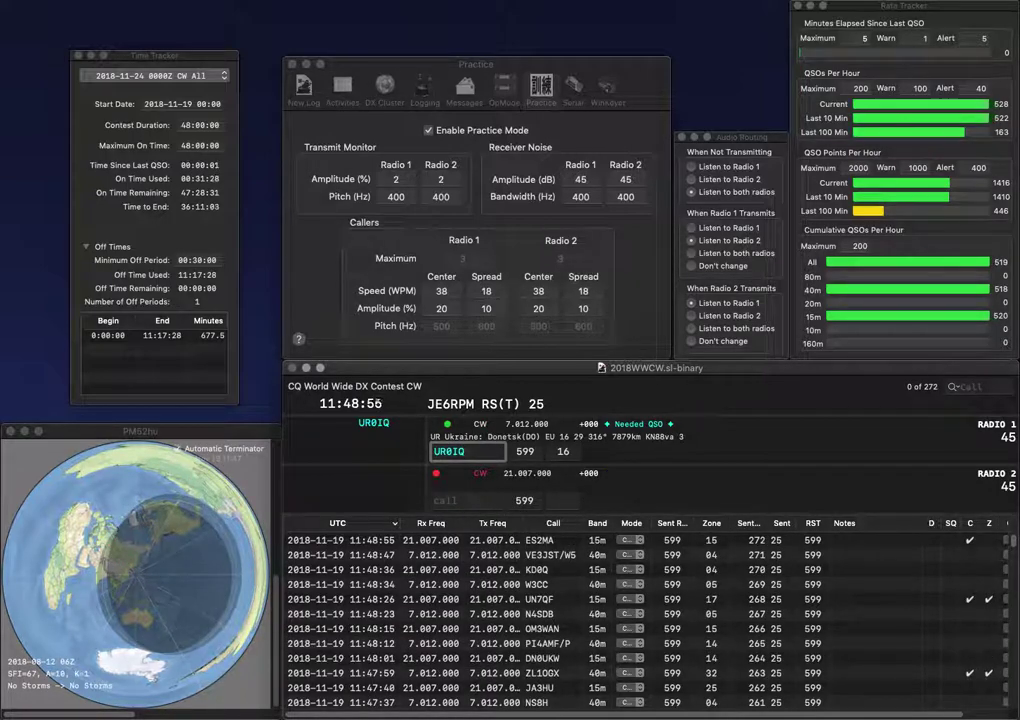
pyautogui.press('Return')
# Answer the Radio 2 caller as 2E0BRT and enter the partial call D on Radio 1.
pyautogui.write('W')
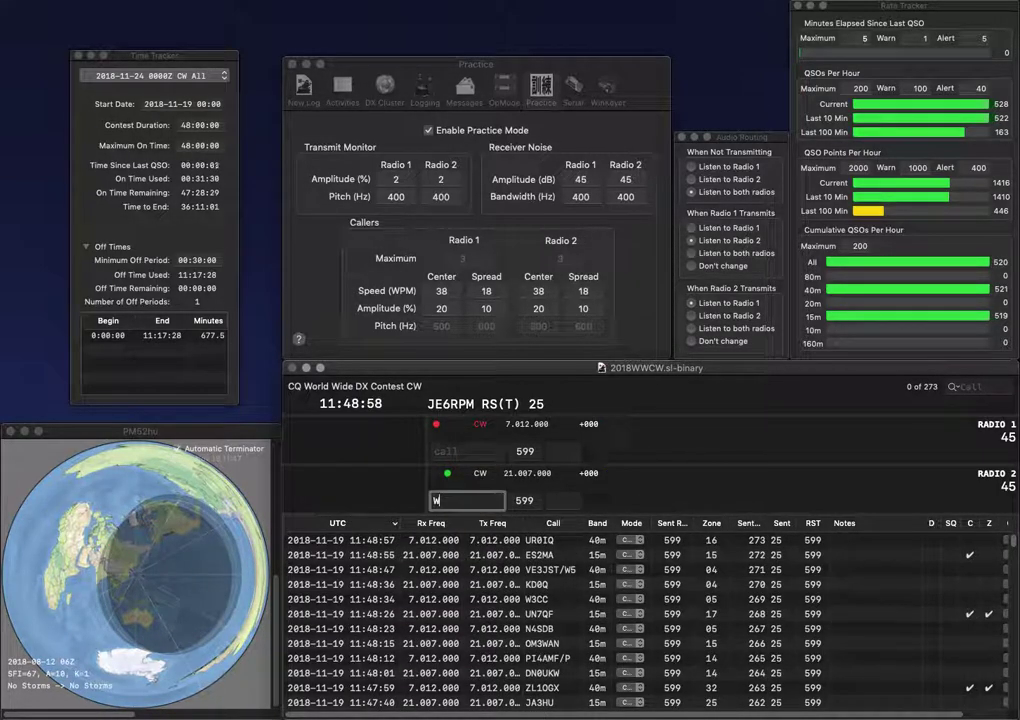
pyautogui.write('RT')
pyautogui.press('Home')
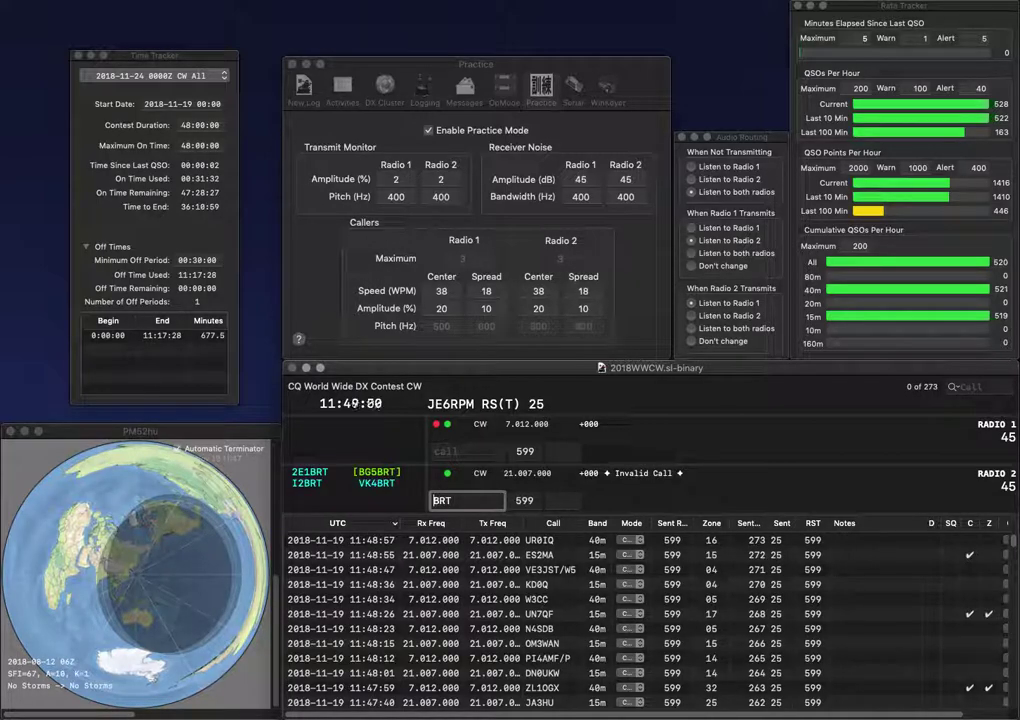
pyautogui.write('2E0')
pyautogui.press('Return')
pyautogui.write('D')
# Correct the Radio 2 call to 2E1BRT and answer it again.
pyautogui.press('`')
pyautogui.press('Left')
pyautogui.press('BackSpace')
pyautogui.write('M0')
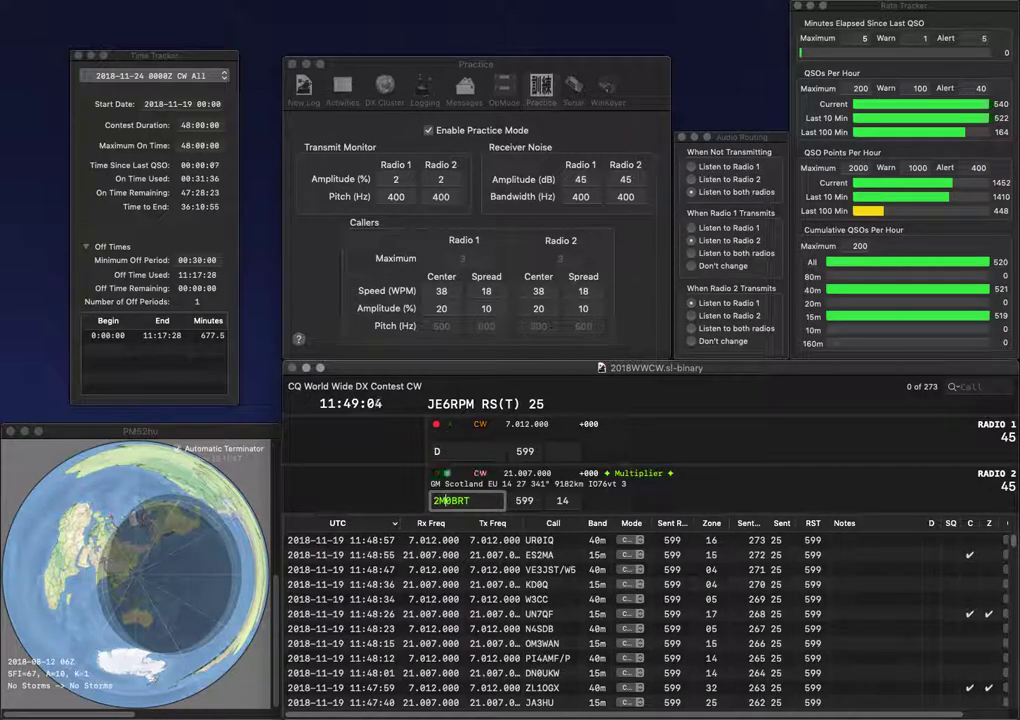
pyautogui.press('BackSpace')
pyautogui.press('BackSpace')
pyautogui.write('E0')
pyautogui.press('BackSpace')
pyautogui.write('1')
pyautogui.press('Return')
# Extend the partial call on Radio 1 to DLS and answer the caller with it.
pyautogui.write('LS')
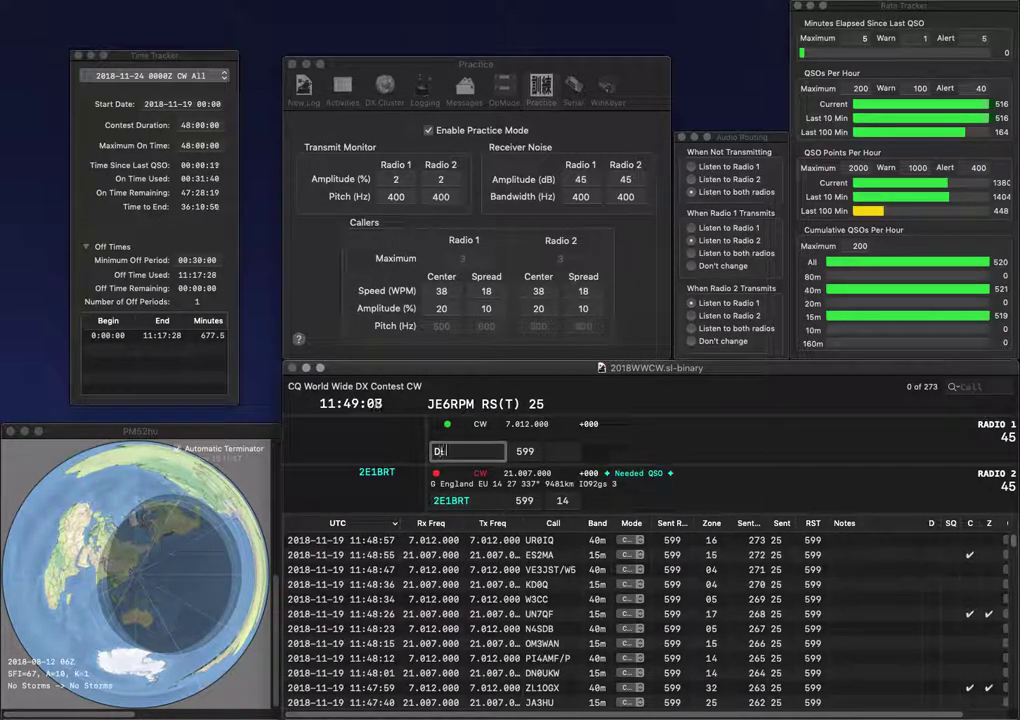
pyautogui.press('Left')
pyautogui.press('Left')
pyautogui.press('Left')
pyautogui.press('Return')
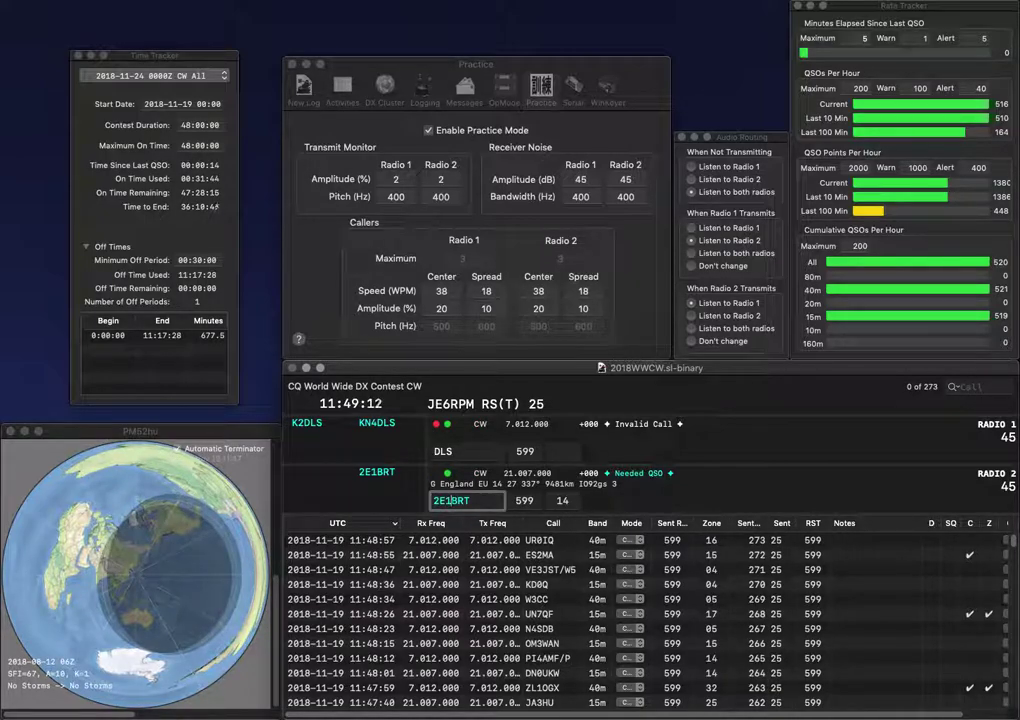
pyautogui.press('Return')
pyautogui.write('K2')
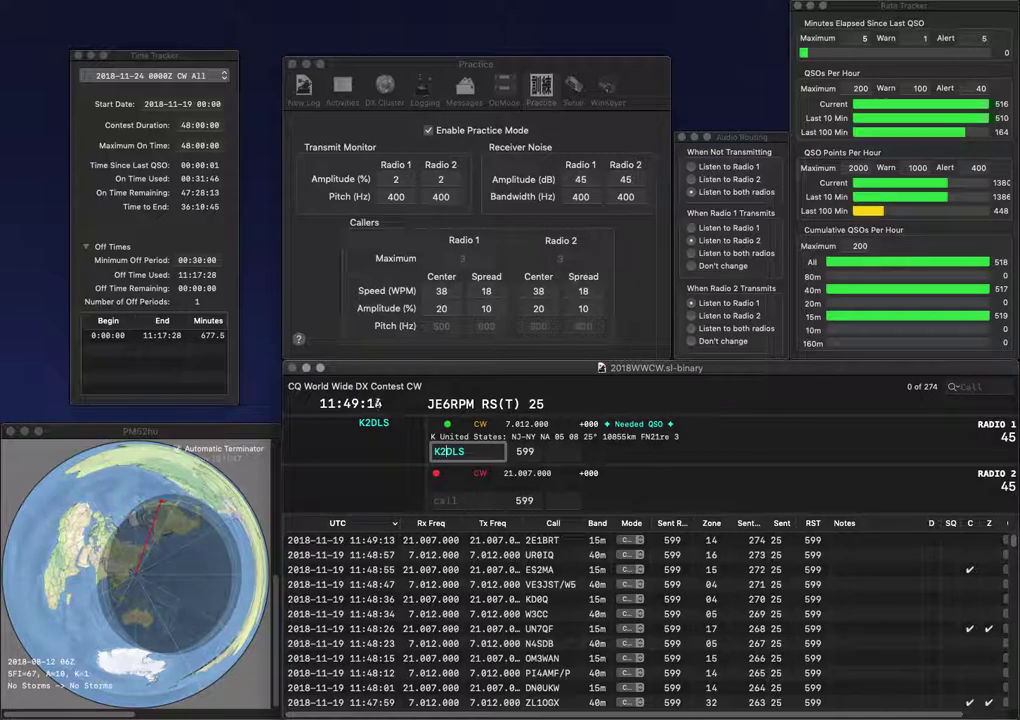
pyautogui.press('Return')
pyautogui.write('SQ')
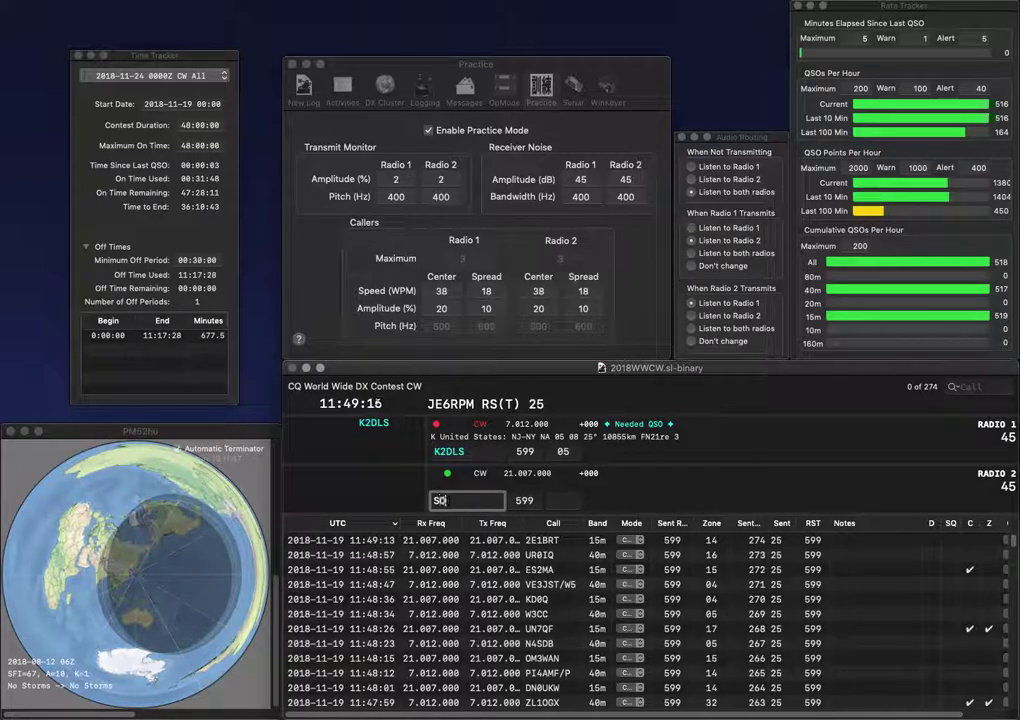
pyautogui.write('9T')
pyautogui.press('Return')
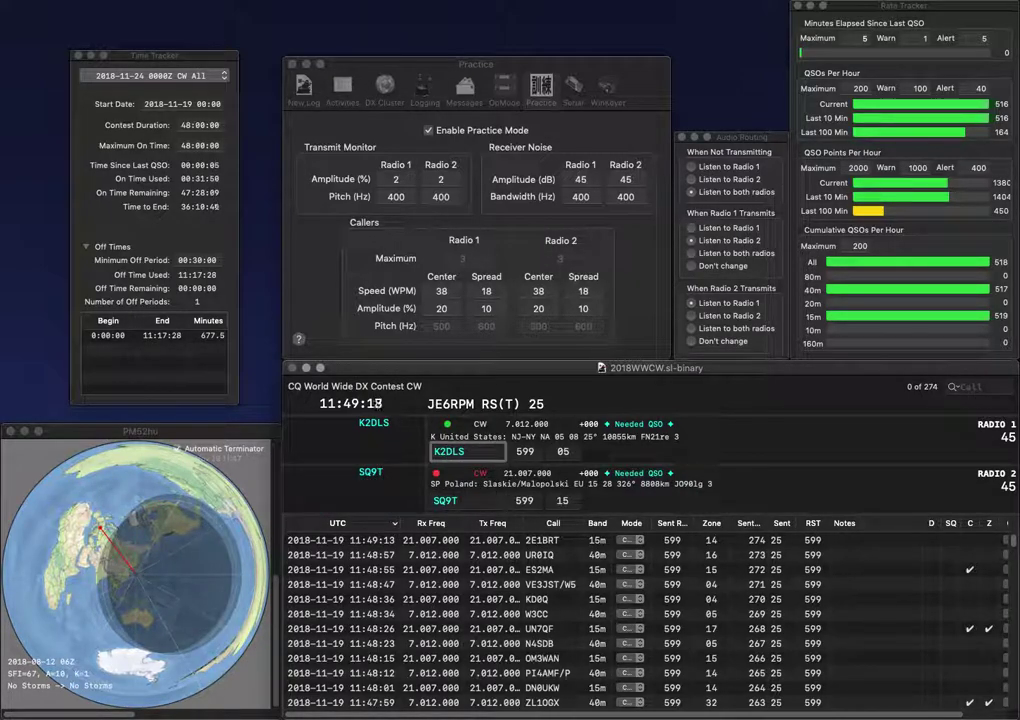
pyautogui.press('Return')
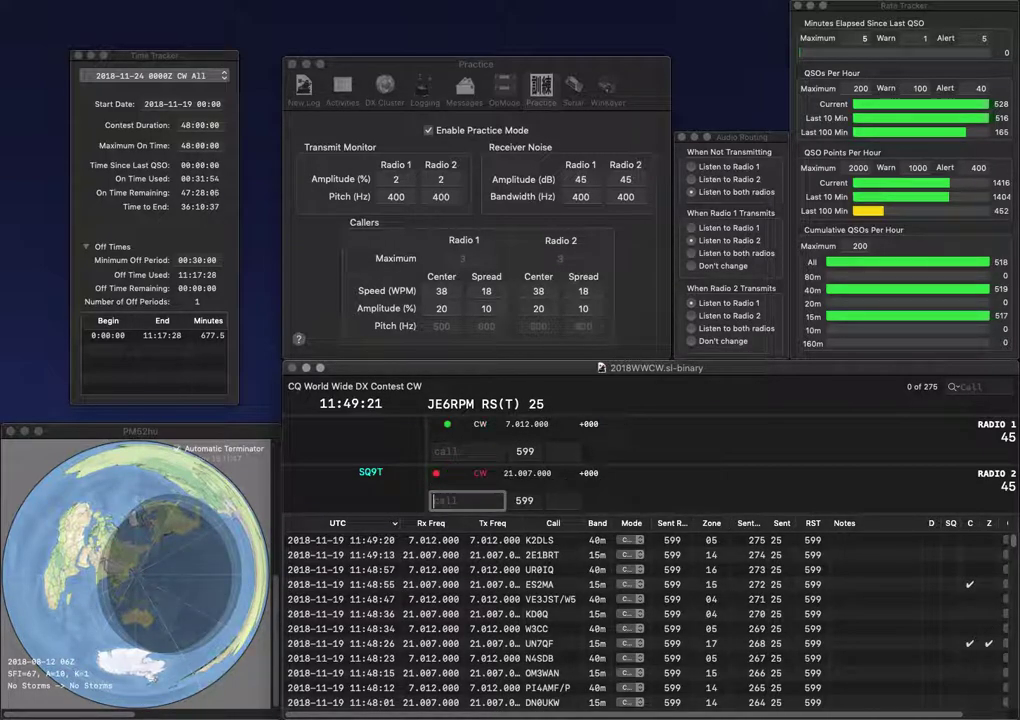
pyautogui.press('Return')
# Answer K2DSL on Radio 1 and N8ARG on Radio 2, and log both contacts.
pyautogui.write('K2DSL')
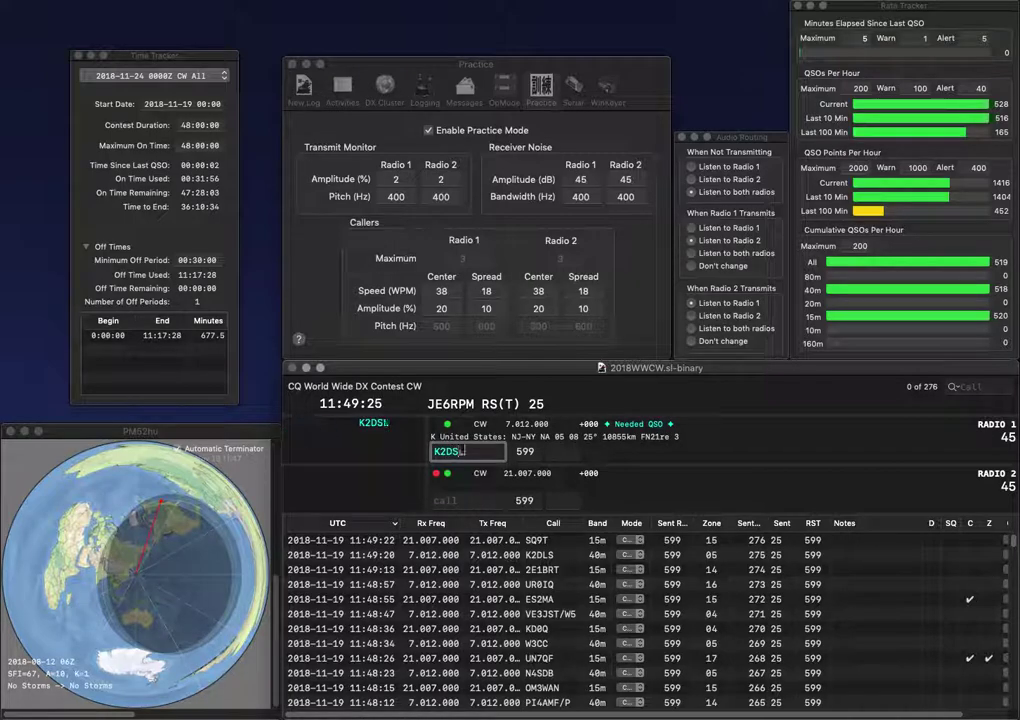
pyautogui.press('Return')
pyautogui.write('N8ARG')
pyautogui.press('Return')
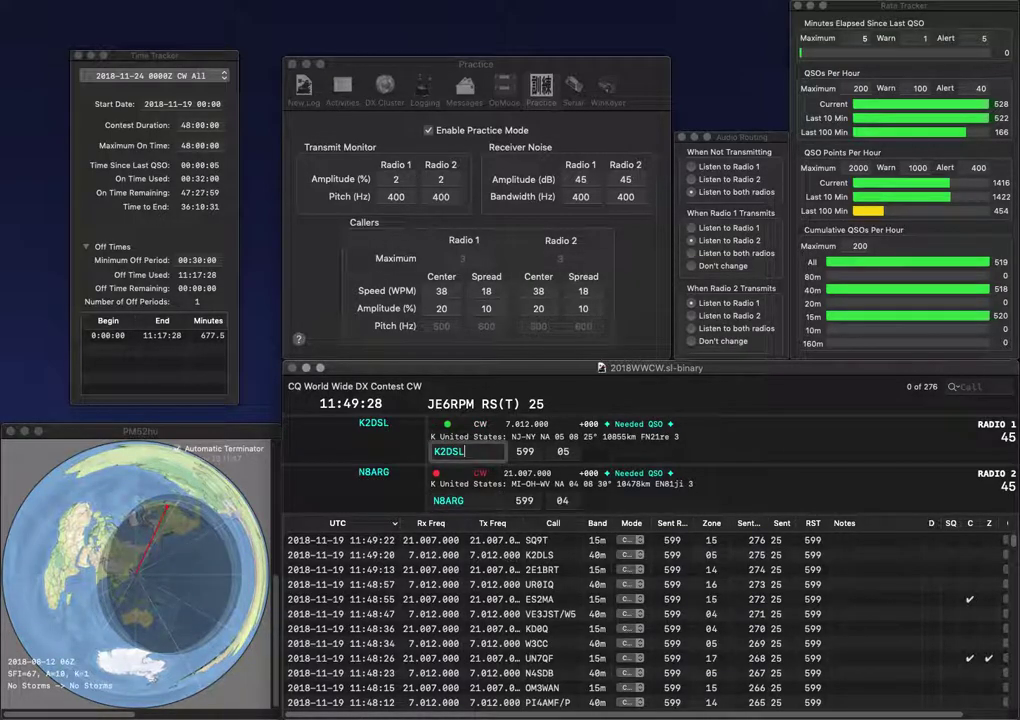
pyautogui.press('Return')
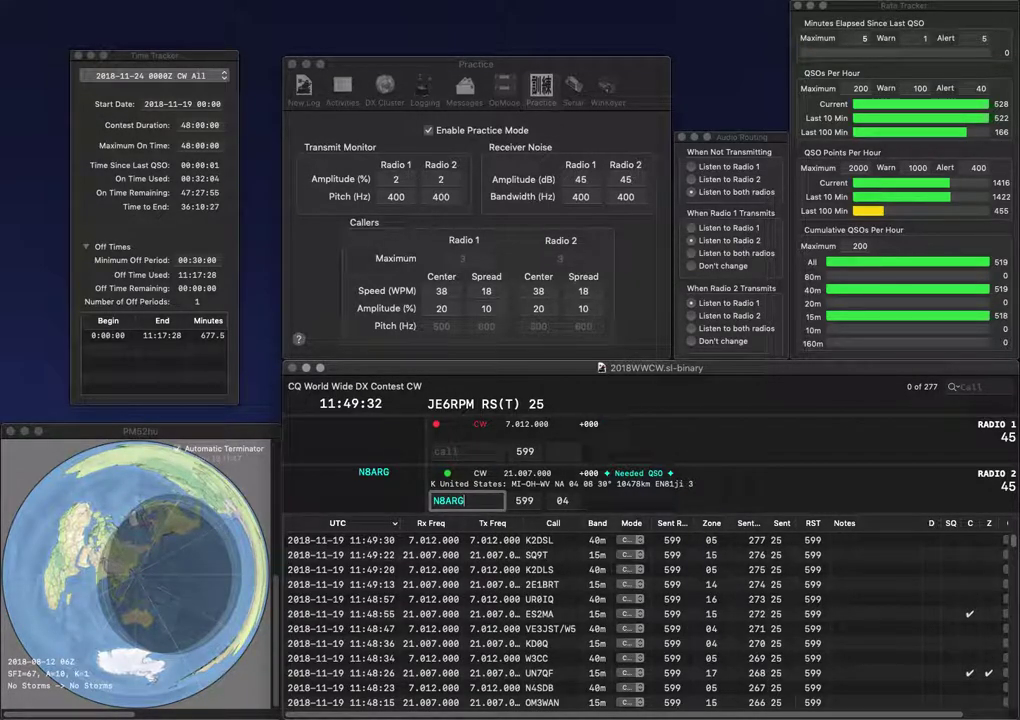
pyautogui.press('Return')
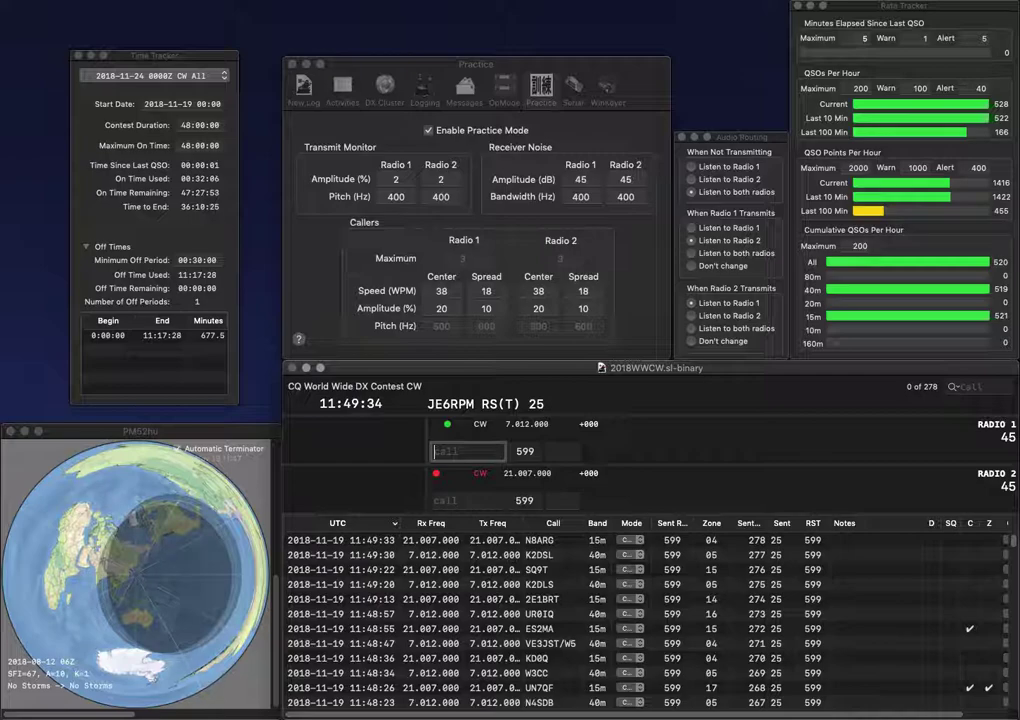
# Answer the Radio 1 caller with the partial call 0SE and enter F1TRE on Radio 2.
pyautogui.write('0SE')
pyautogui.press('Return')
pyautogui.write('F1TRE')
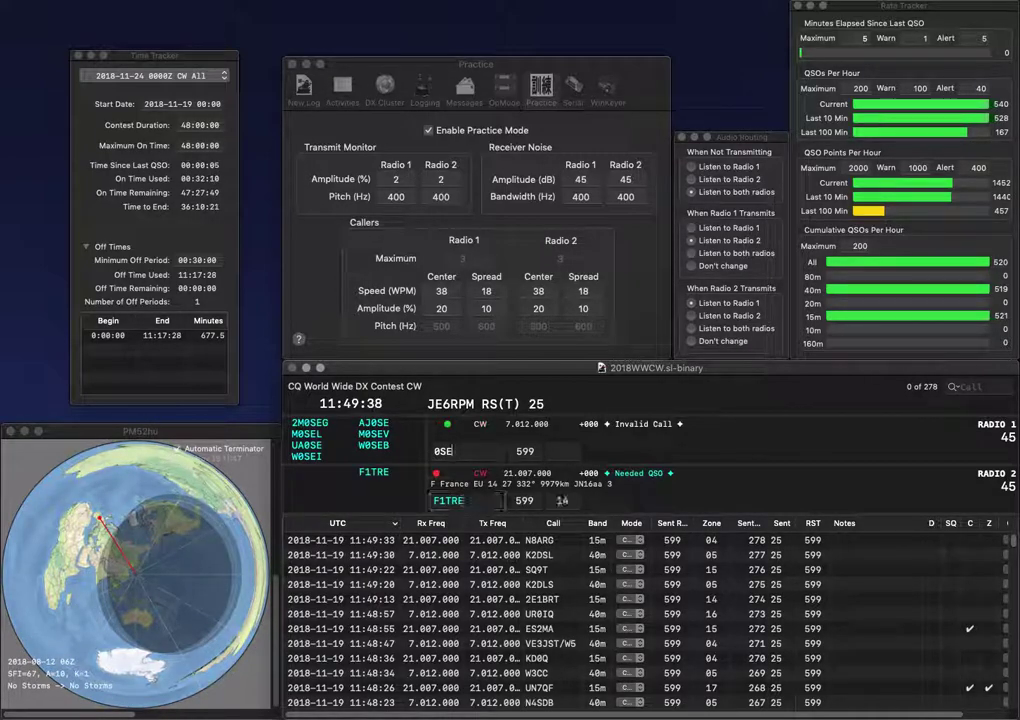
# Complete the Radio 1 call as UA0SE and answer it, then log F1TRE on Radio 2 and UA0SE on Radio 1.
pyautogui.press('Home')
pyautogui.write('UA')
pyautogui.press('Return')
pyautogui.press('Return')
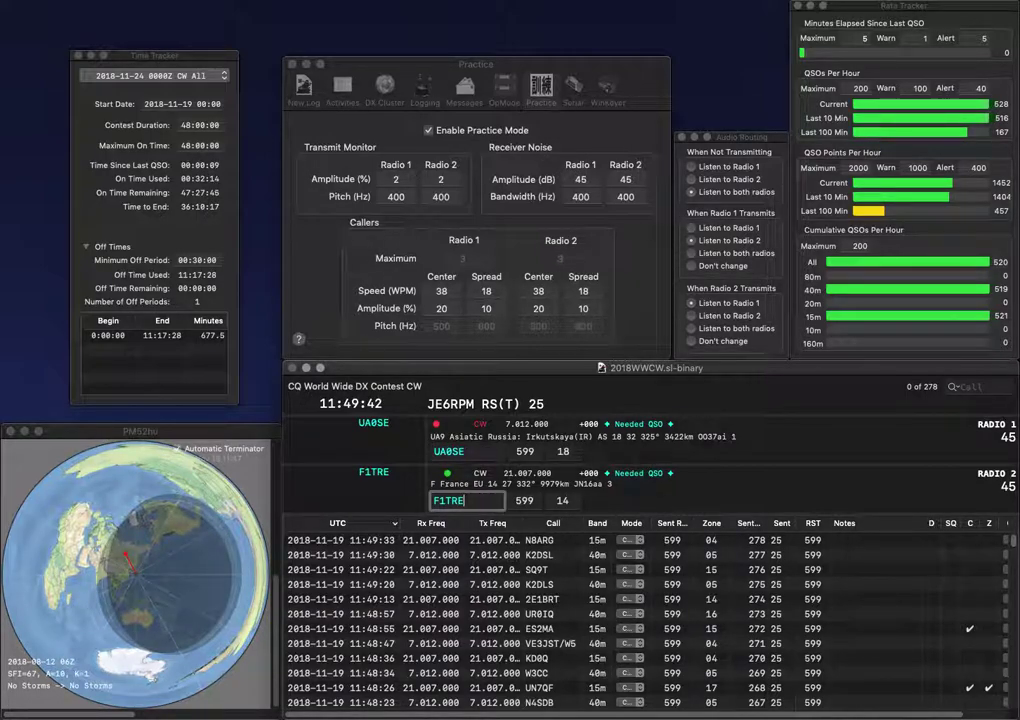
pyautogui.press('Return')
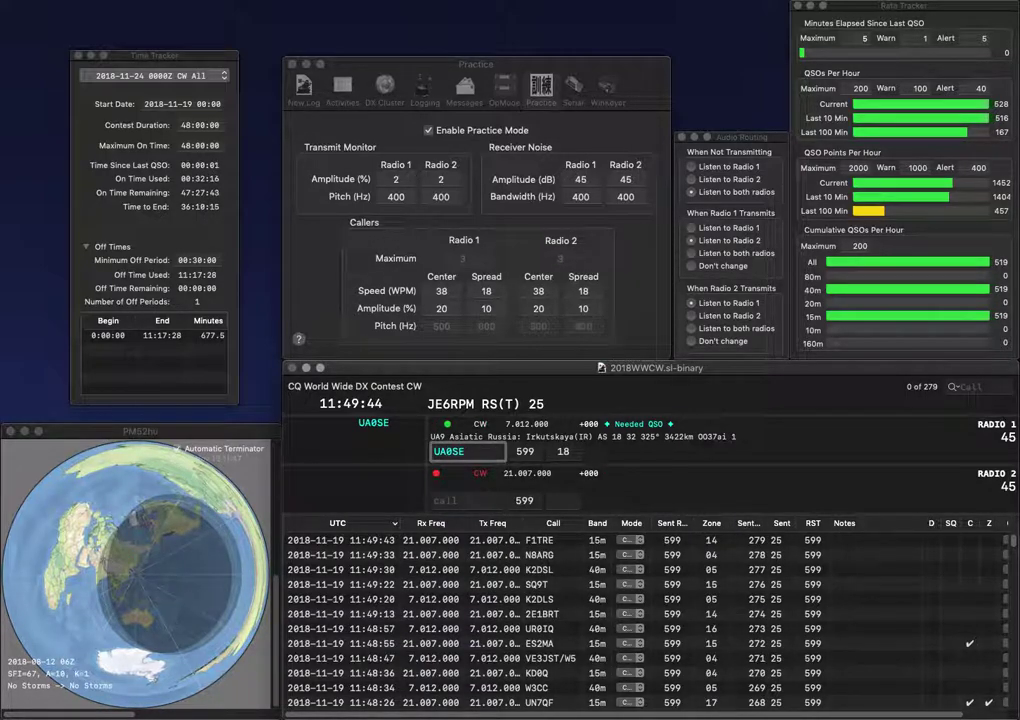
pyautogui.press('Return')
pyautogui.write('OK1ITK')
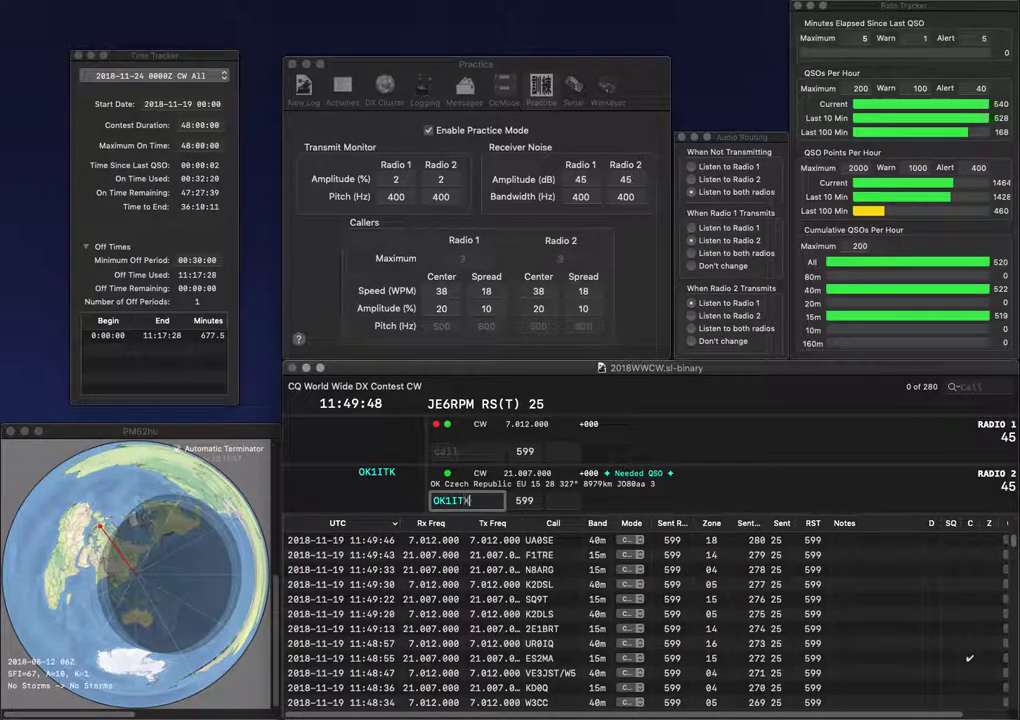
pyautogui.press('Return')
pyautogui.write('W0SLW')
pyautogui.press('Return')
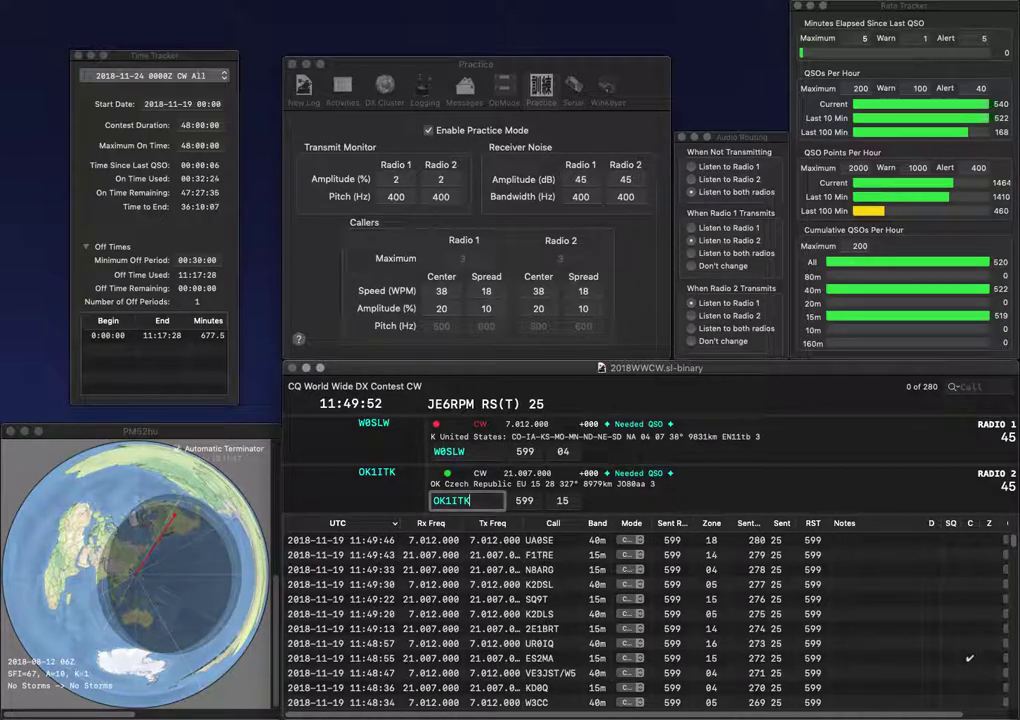
pyautogui.press('Return')
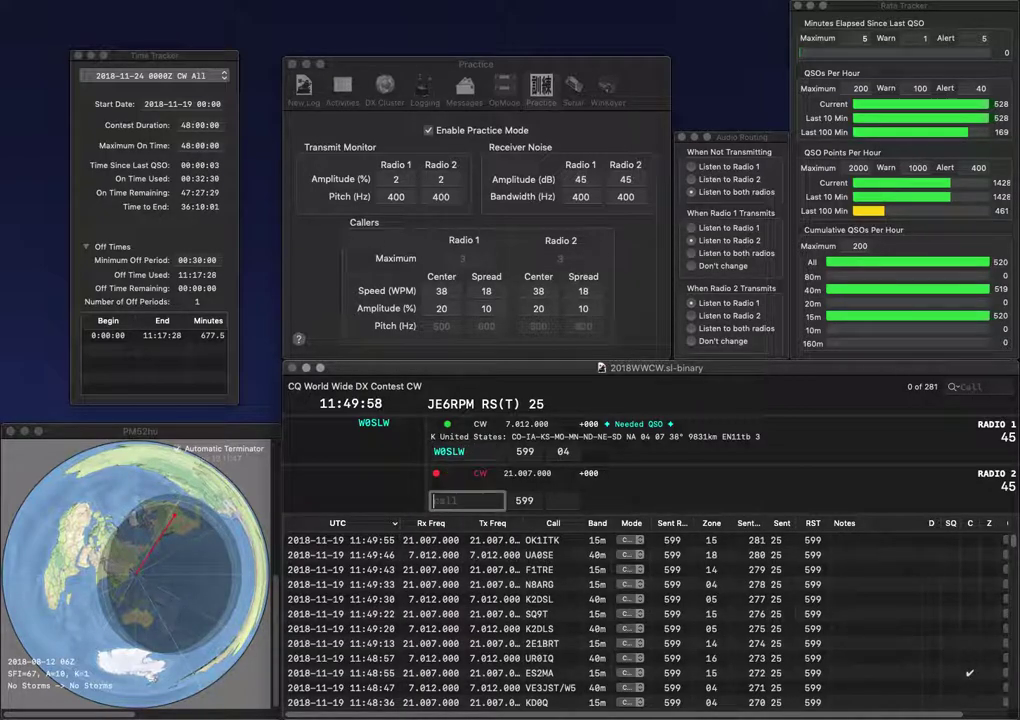
pyautogui.press('Return')
# Answer the Radio 2 caller with the partial call OJ, extended to OJX, and the Radio 1 caller with 4L/D.
pyautogui.write('C')
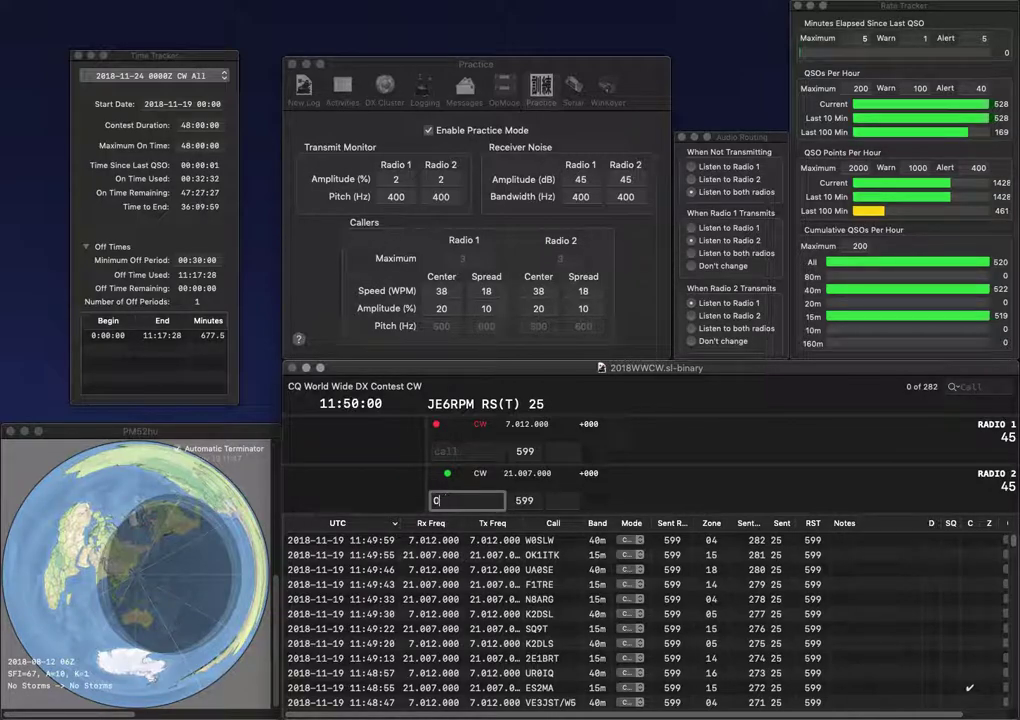
pyautogui.press('Return')
pyautogui.write('4L/')
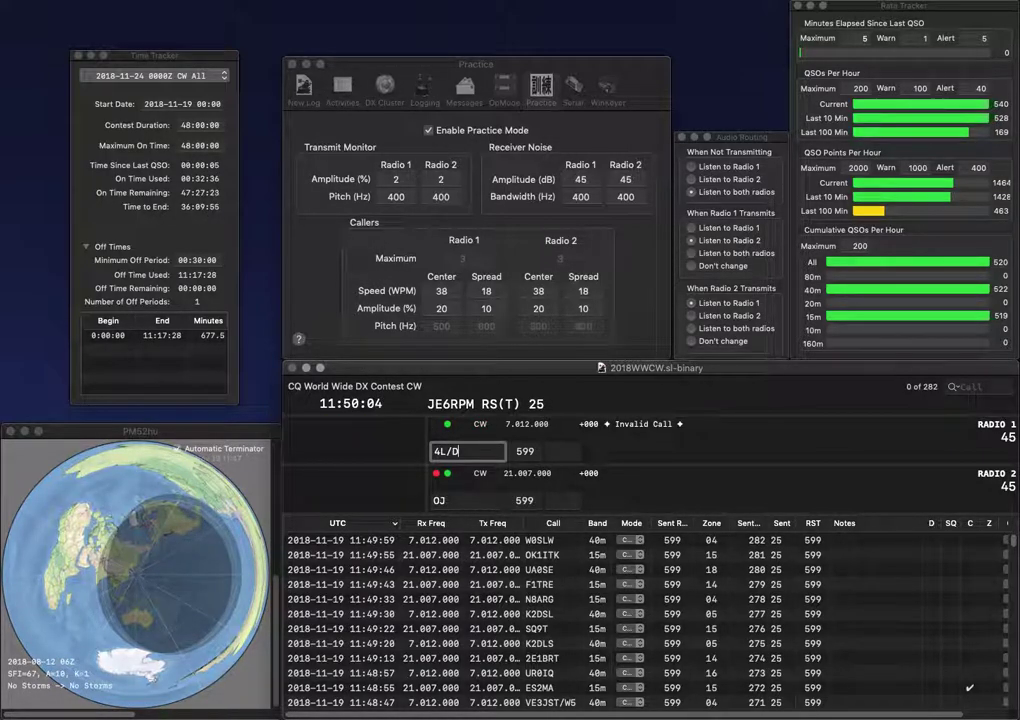
pyautogui.press('Return')
pyautogui.write('X')
pyautogui.press('Return')
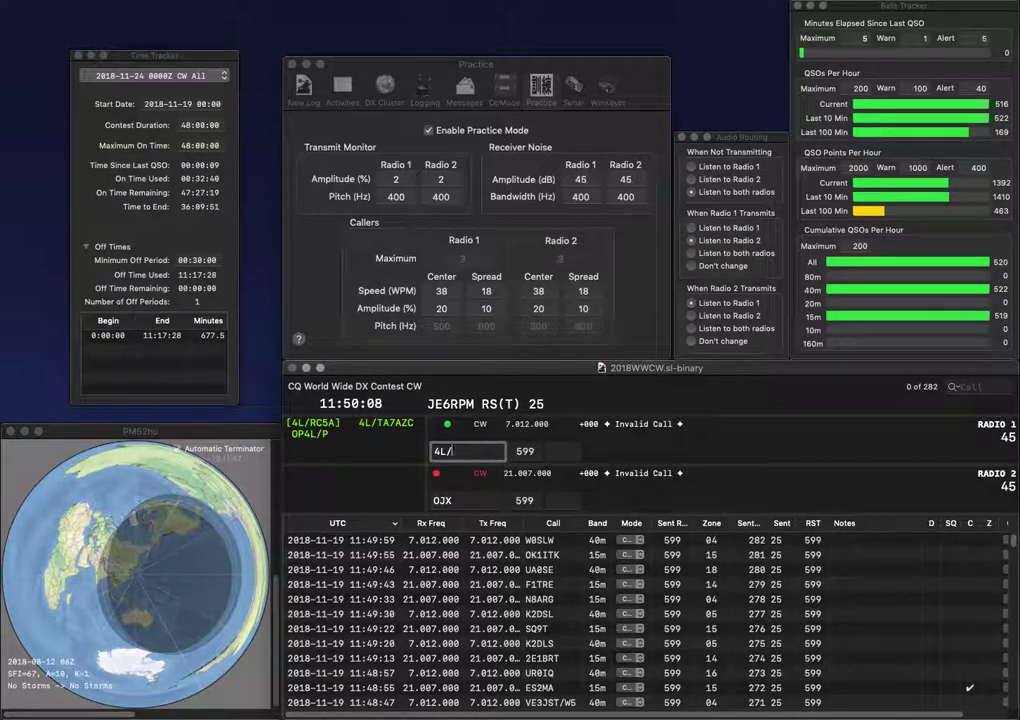
# Change the Radio 1 call to 4L/RCA5 and answer the caller with it.
pyautogui.write('RC')
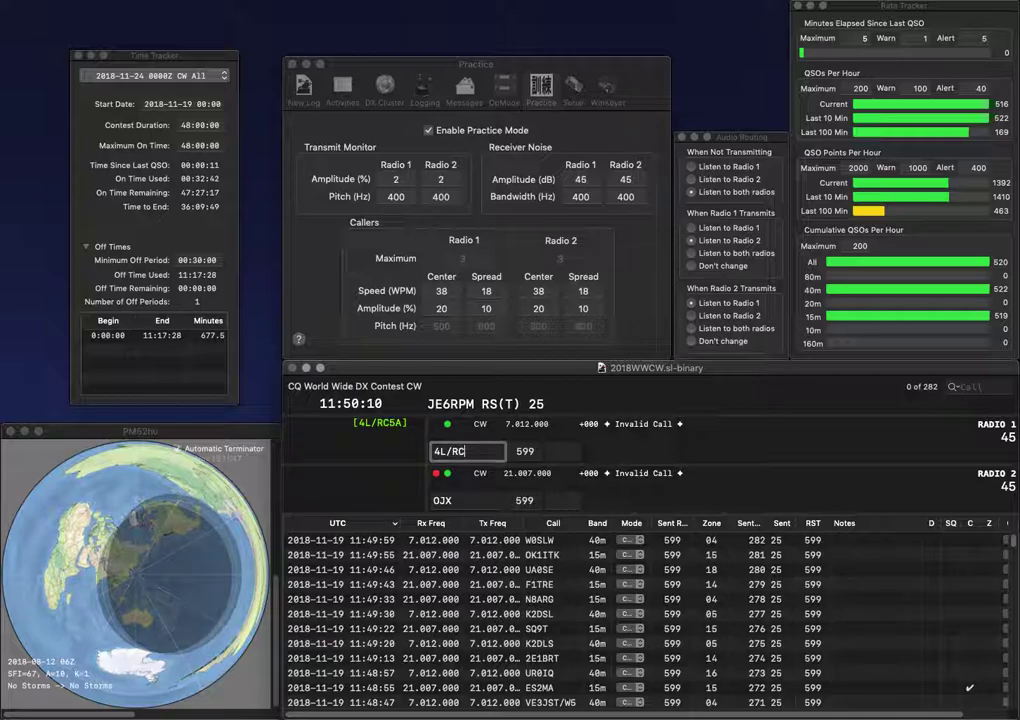
pyautogui.write('A')
pyautogui.press('Return')
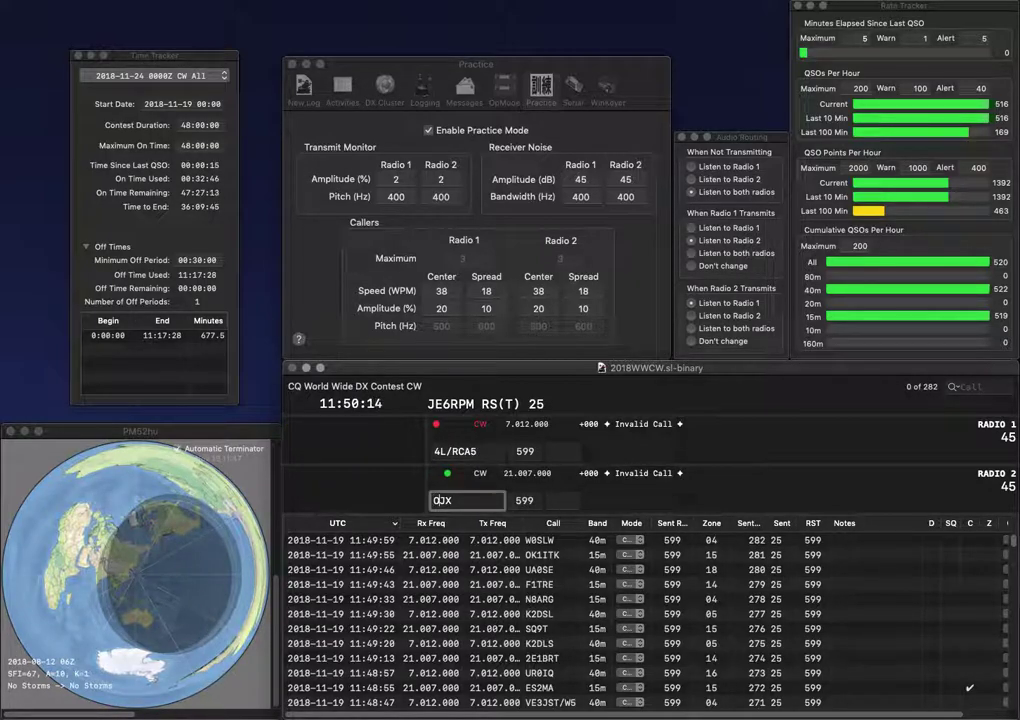
# Correct the partial call on Radio 2 to AJX and answer the caller with it.
pyautogui.press('BackSpace')
pyautogui.press('BackSpace')
pyautogui.write('AD')
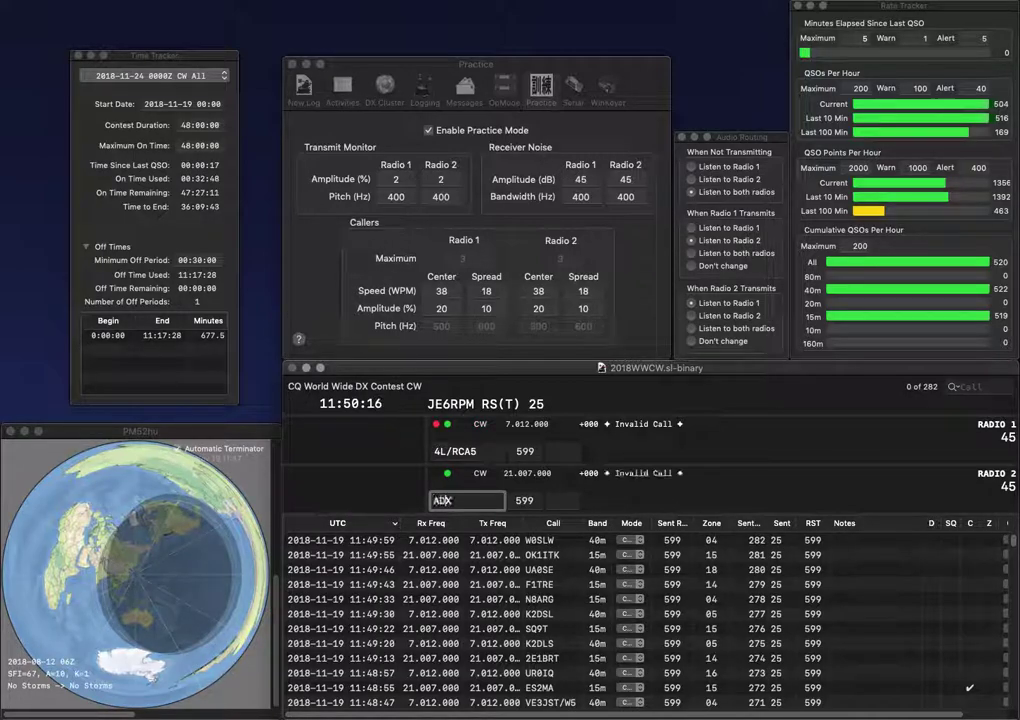
pyautogui.press('BackSpace')
pyautogui.write('J')
pyautogui.press('Return')
# Correct the Radio 1 call to 4L/RC5A and answer it again.
pyautogui.press('Left')
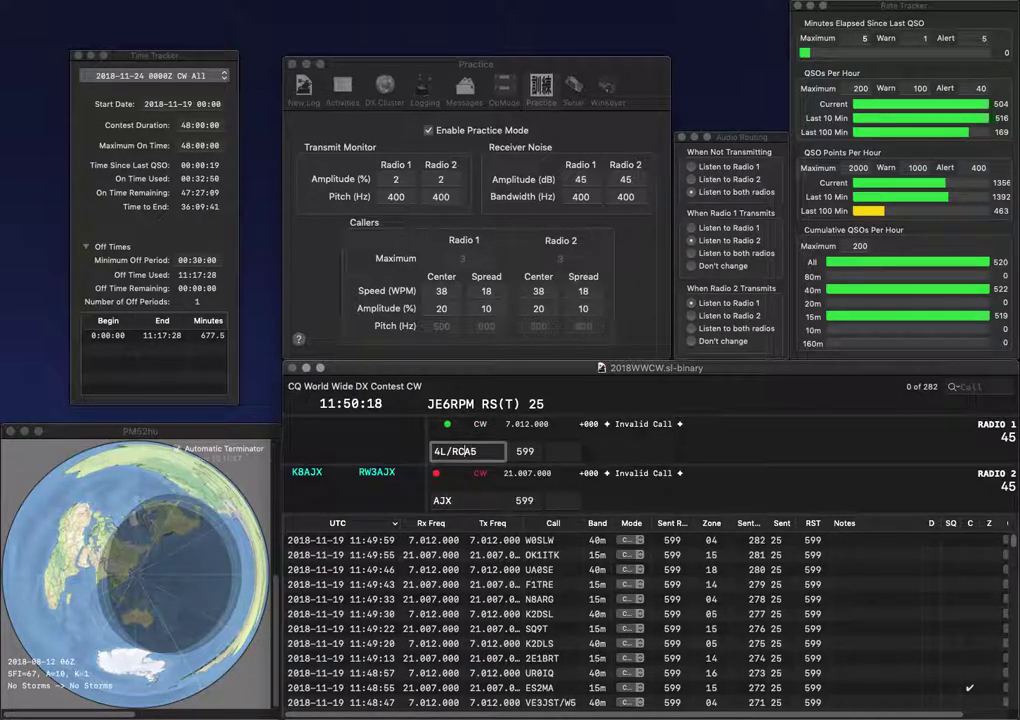
pyautogui.press('BackSpace')
pyautogui.write('A')
pyautogui.press('Return')
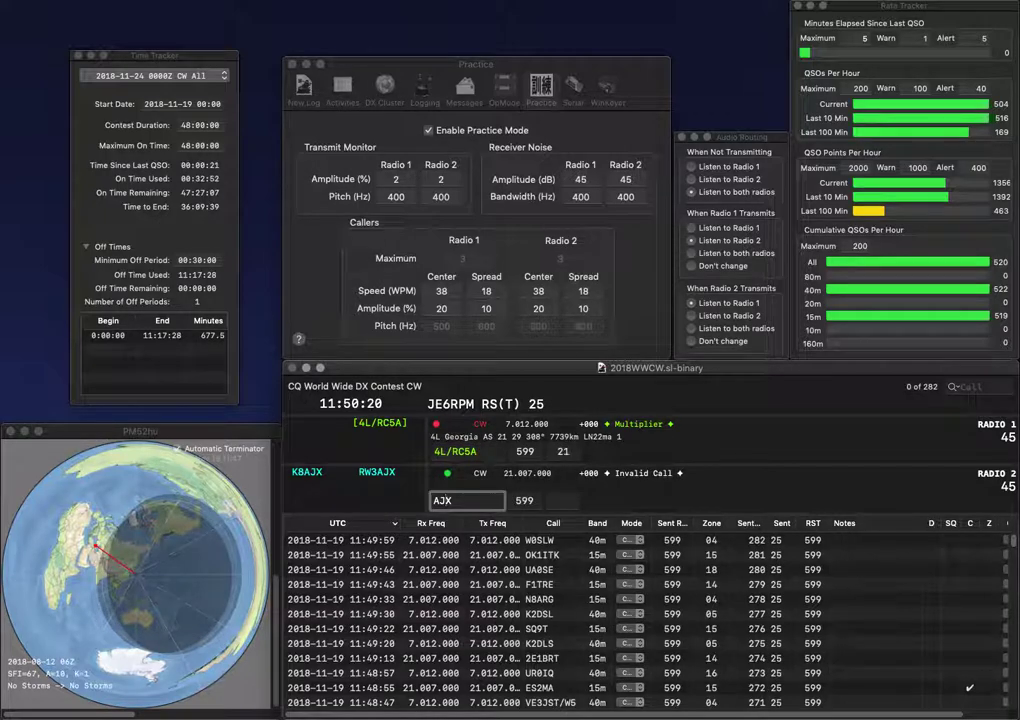
pyautogui.write('6D')
pyautogui.press('Return')
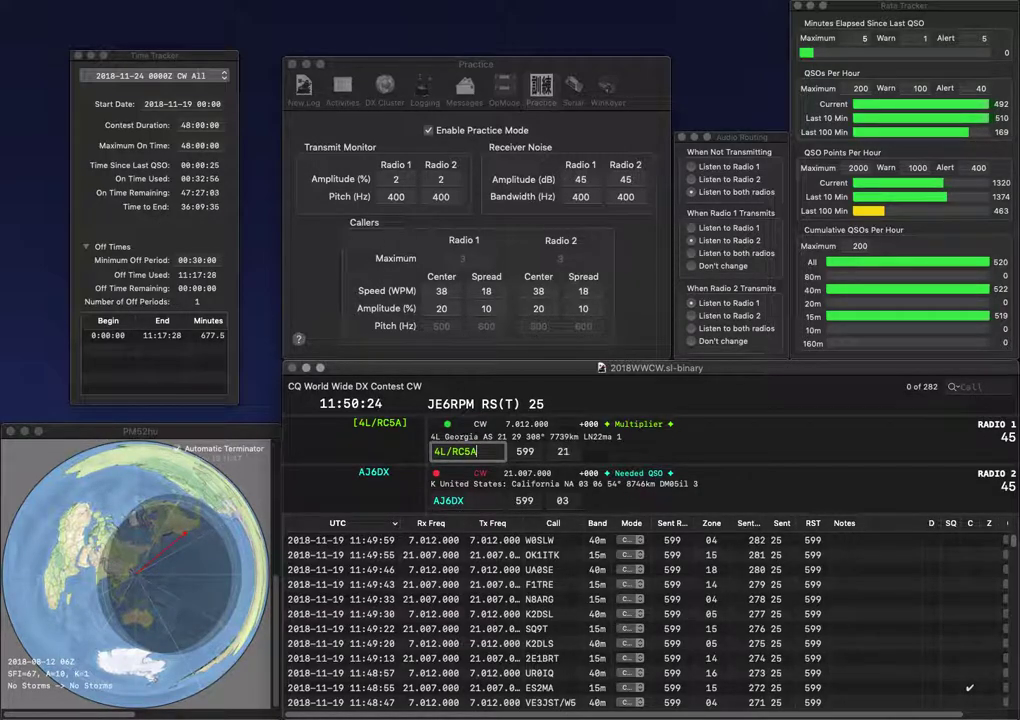
pyautogui.press('Return')
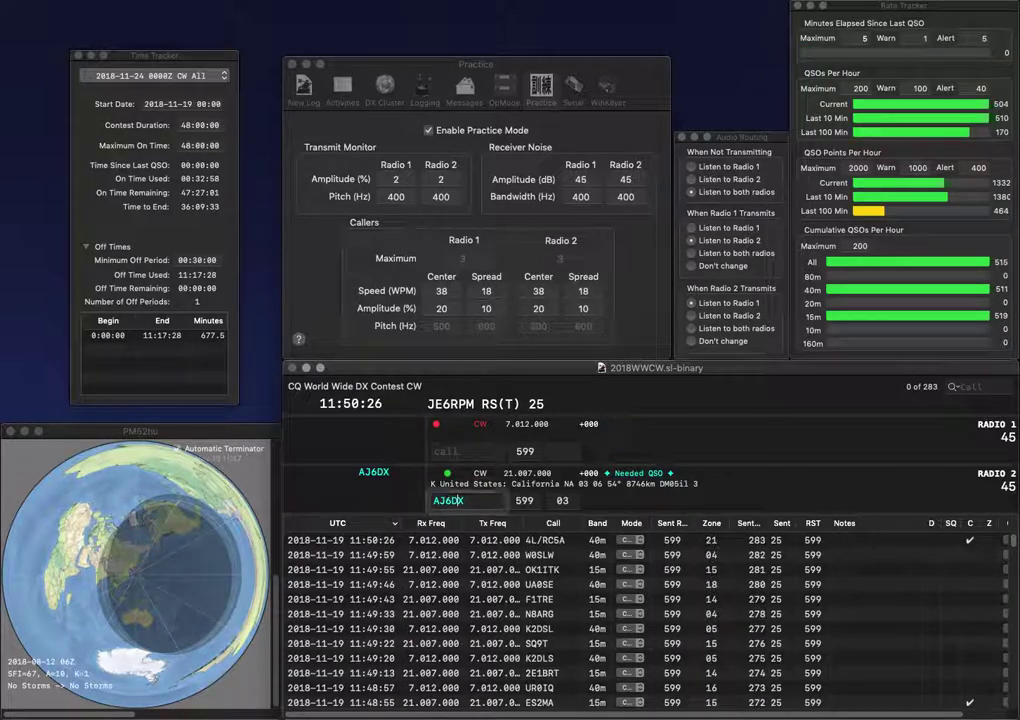
pyautogui.press('Return')
# Answer KC3YG on Radio 1 and OE100XA on Radio 2, and log both contacts.
pyautogui.write('K')
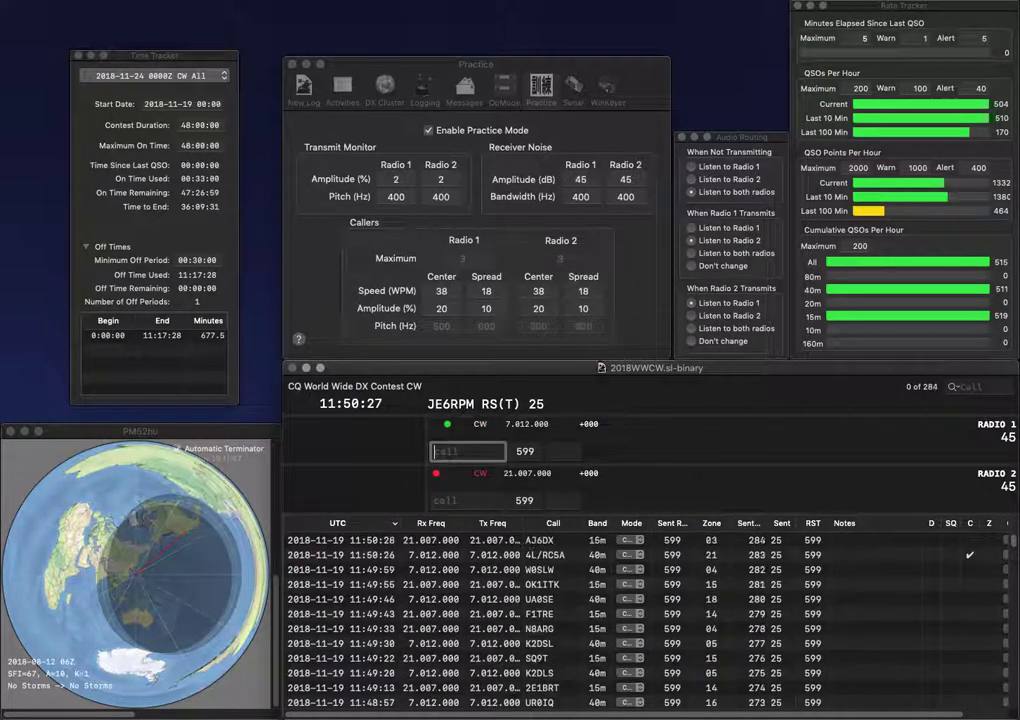
pyautogui.write('C3YG')
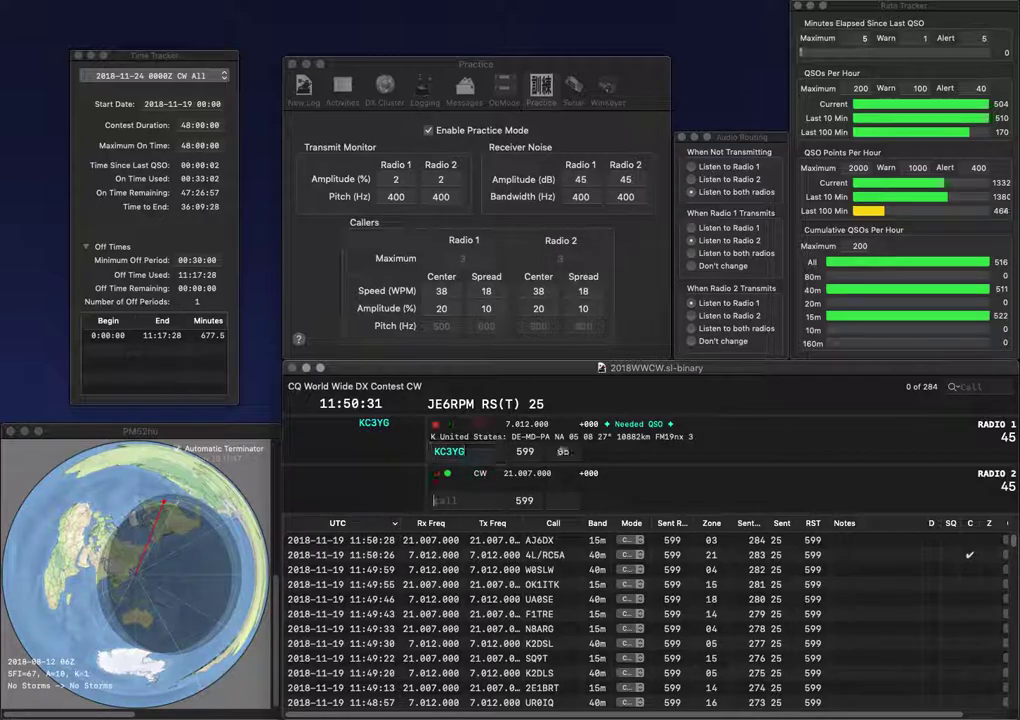
pyautogui.press('Return')
pyautogui.write('QE100')
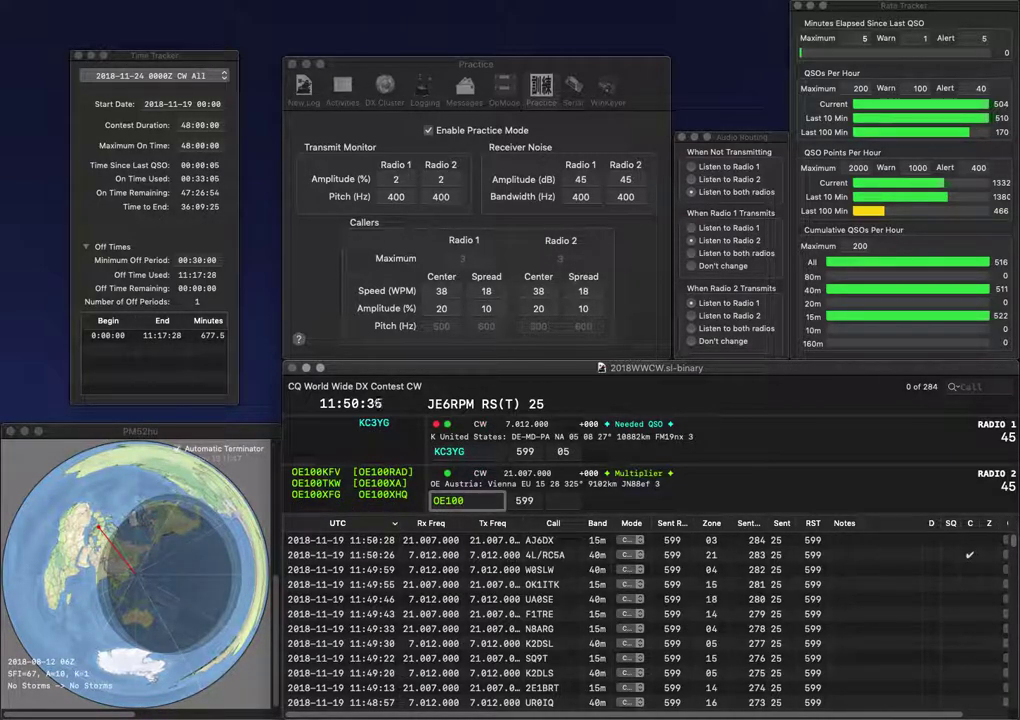
pyautogui.write('XA')
pyautogui.press('Return')
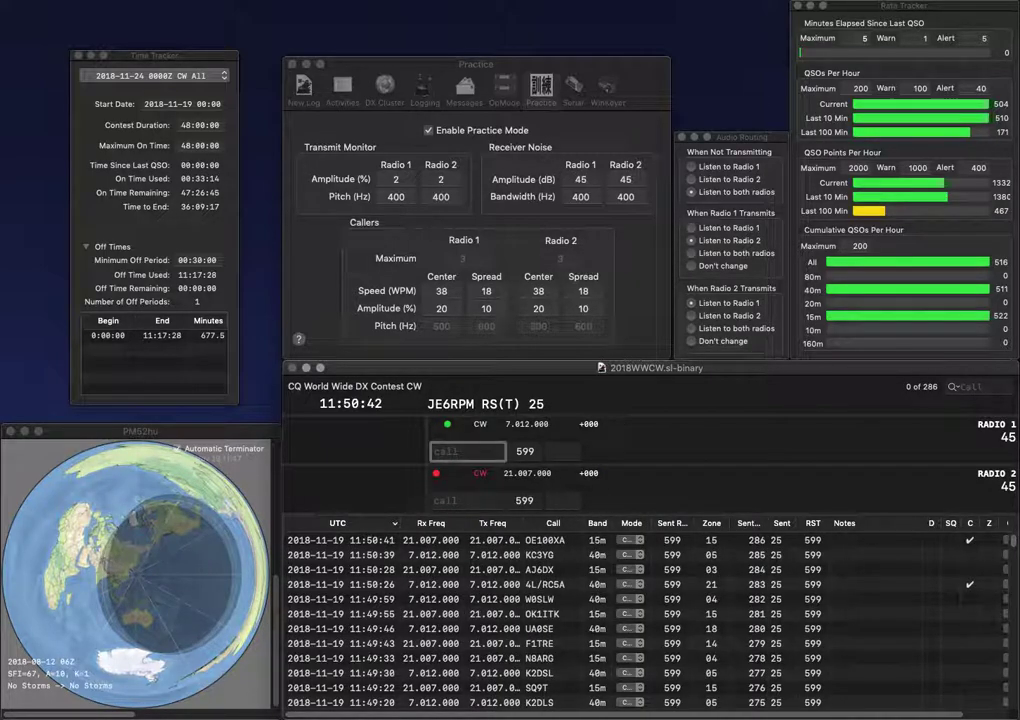
pyautogui.write('JTT')
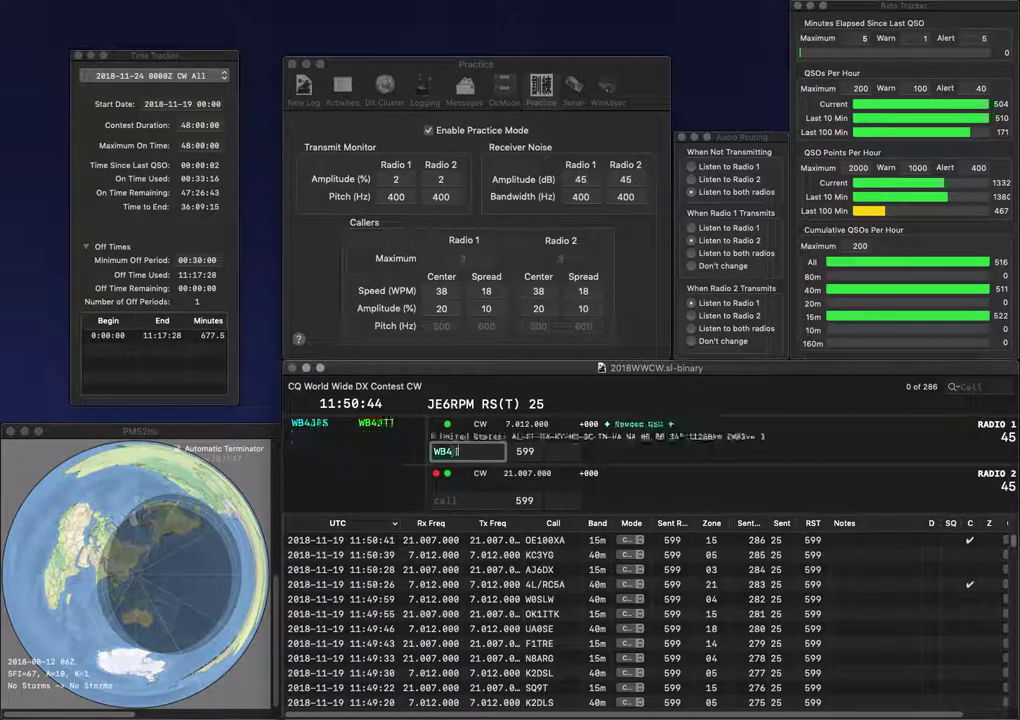
pyautogui.press('Return')
pyautogui.write('9DGV')
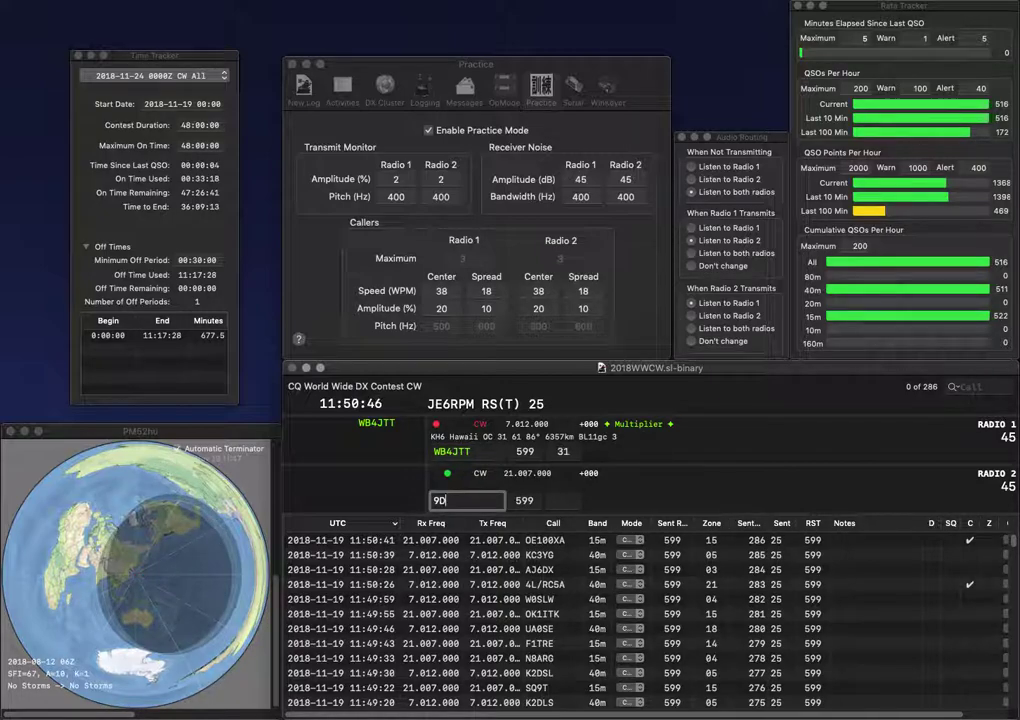
pyautogui.press('Return')
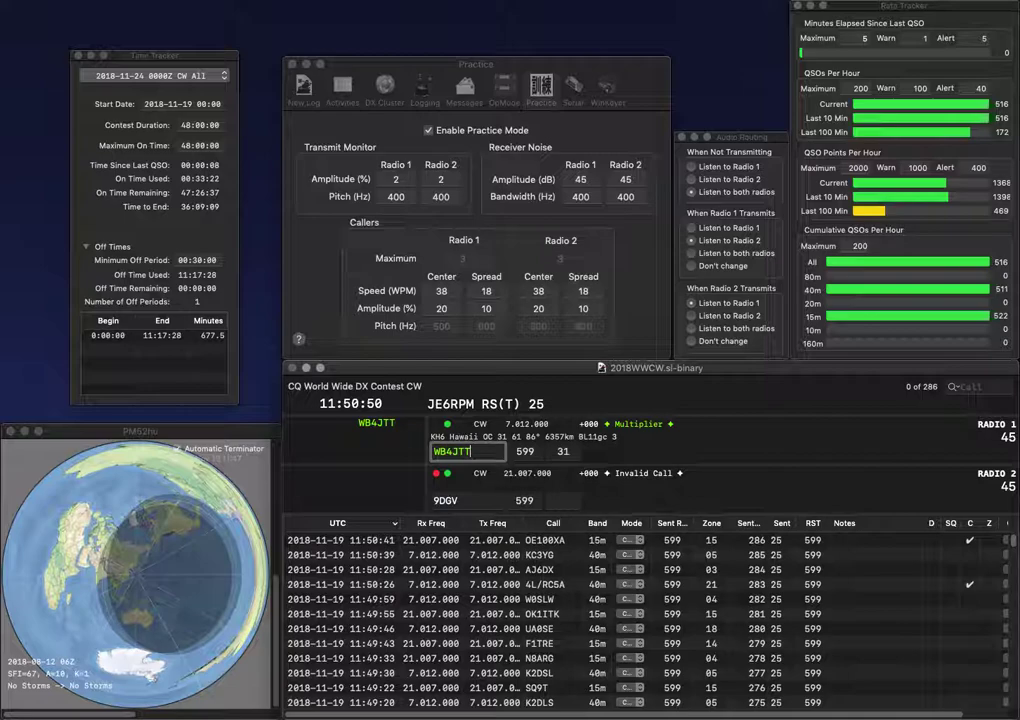
pyautogui.press('Return')
pyautogui.write('WD')
pyautogui.press('Right')
pyautogui.press('Right')
pyautogui.press('Right')
pyautogui.press('BackSpace')
pyautogui.write('Z')
pyautogui.press('Return')
pyautogui.write('PJ4A')
pyautogui.press('Return')
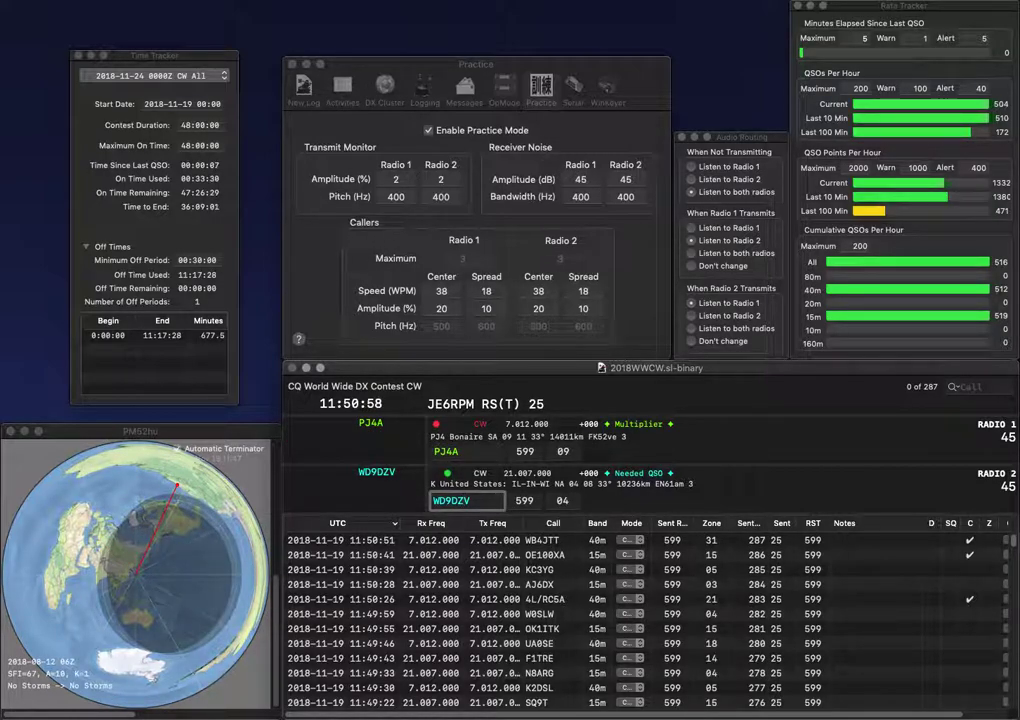
pyautogui.press('Return')
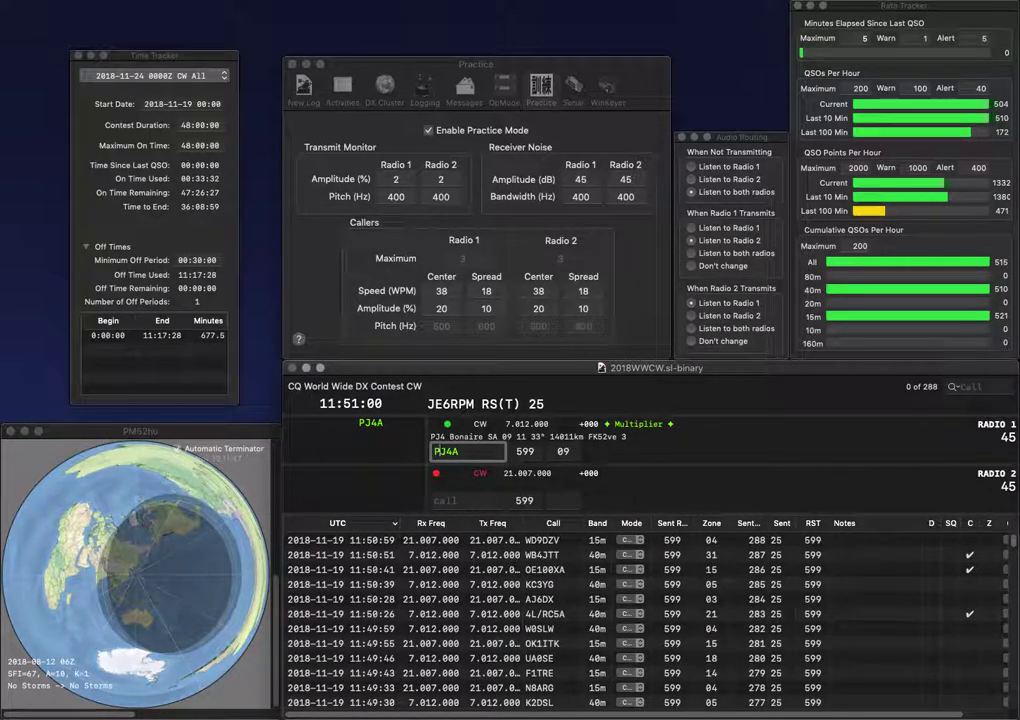
pyautogui.press('Return')
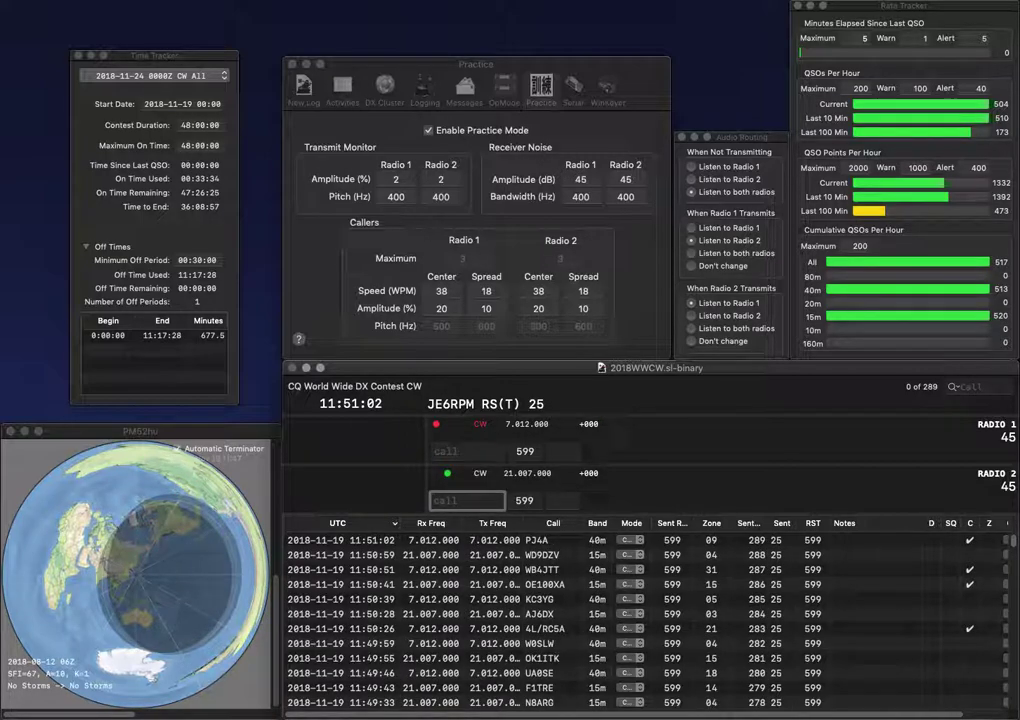
# Answer W3SZZ on Radio 2 and the partial call 2NFL on Radio 1.
pyautogui.write('W3SZZ')
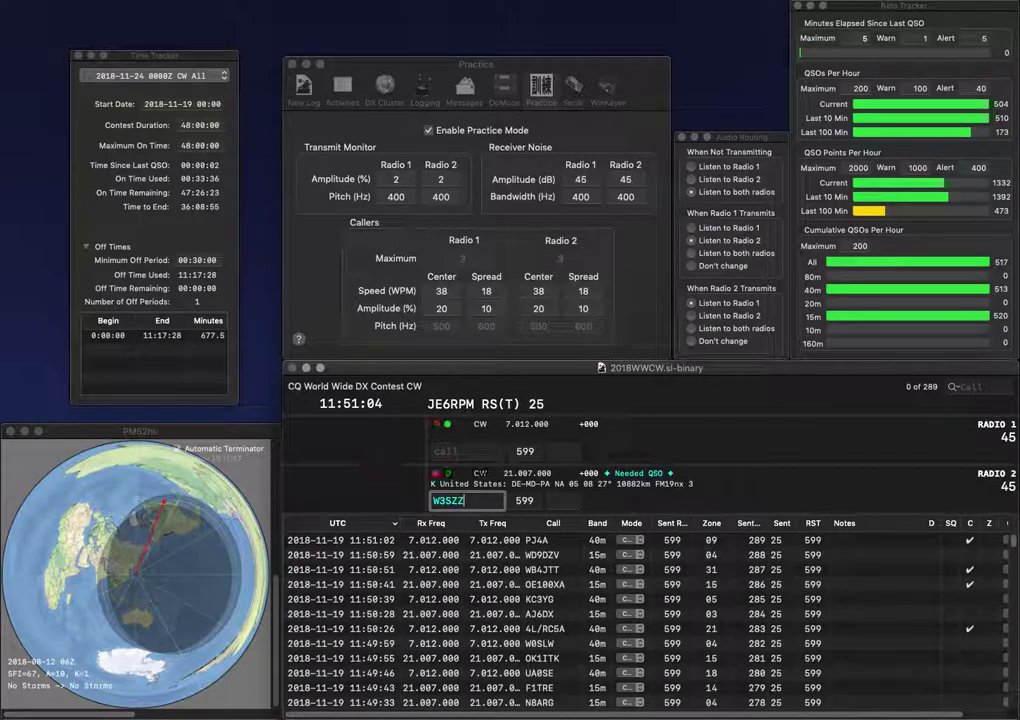
pyautogui.press('Return')
pyautogui.write('2NFL')
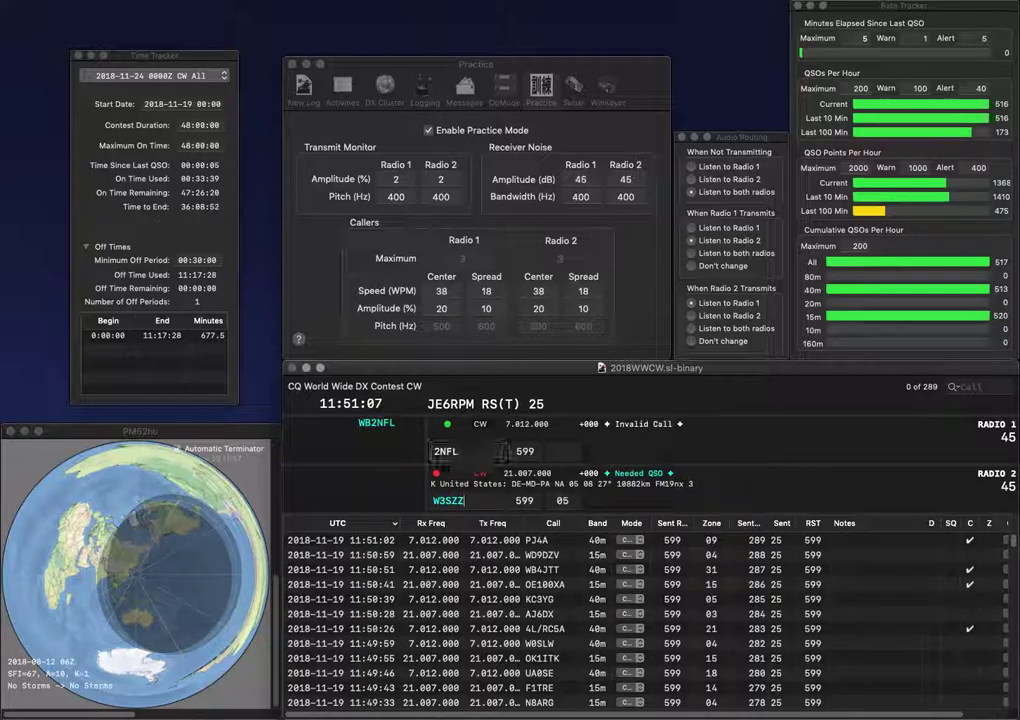
pyautogui.press('Return')
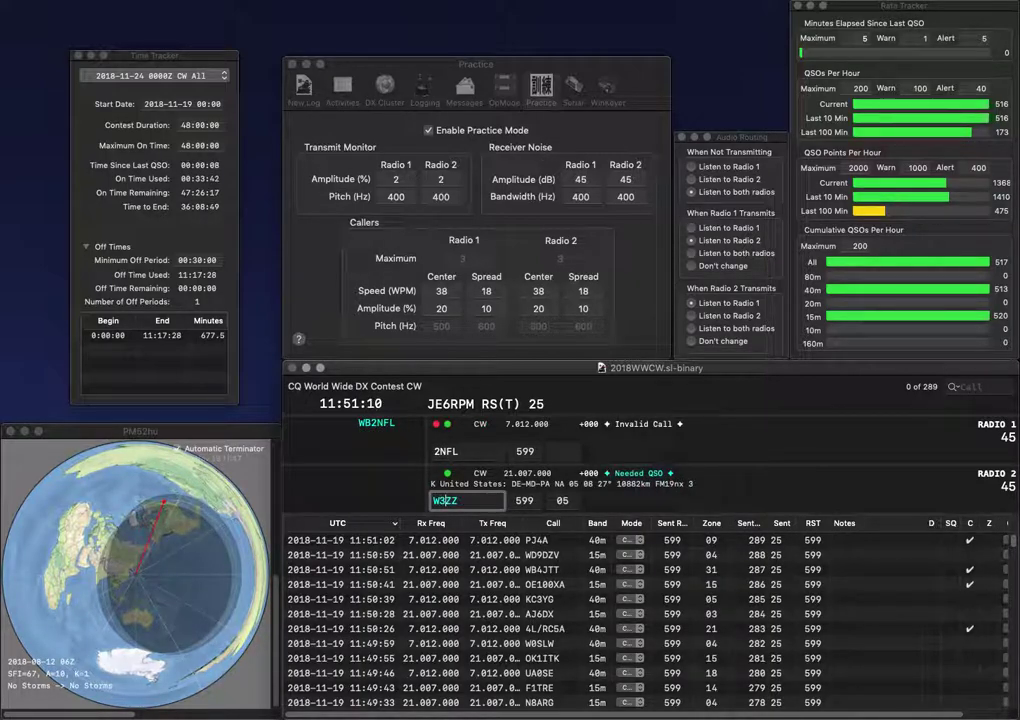
pyautogui.write('H')
pyautogui.press('Return')
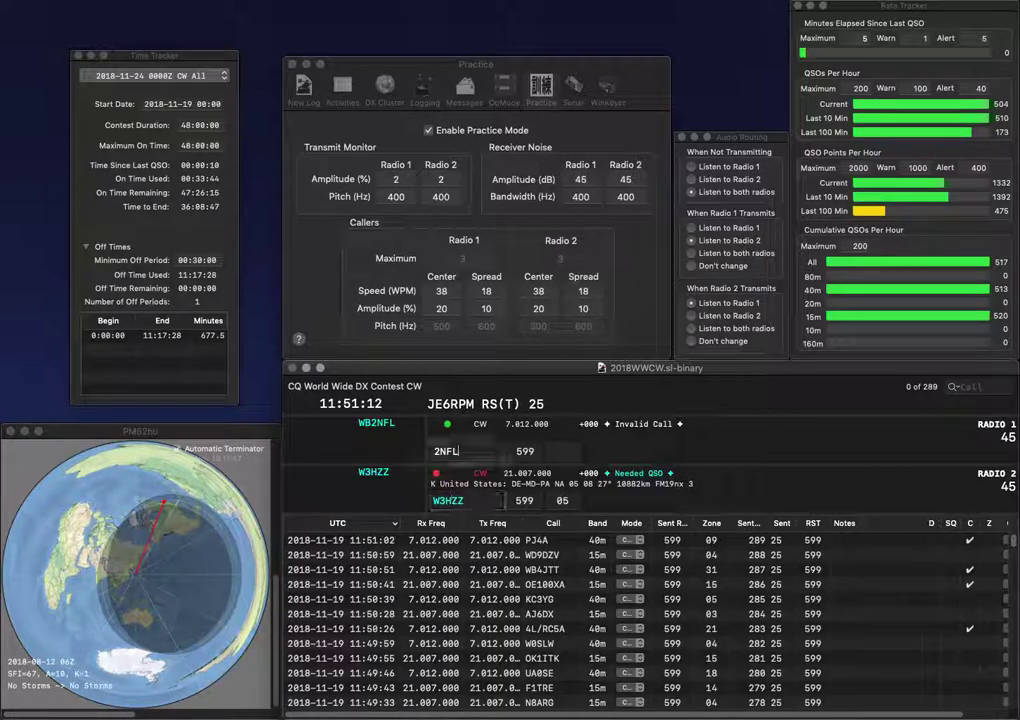
pyautogui.write('WB')
pyautogui.press('Return')
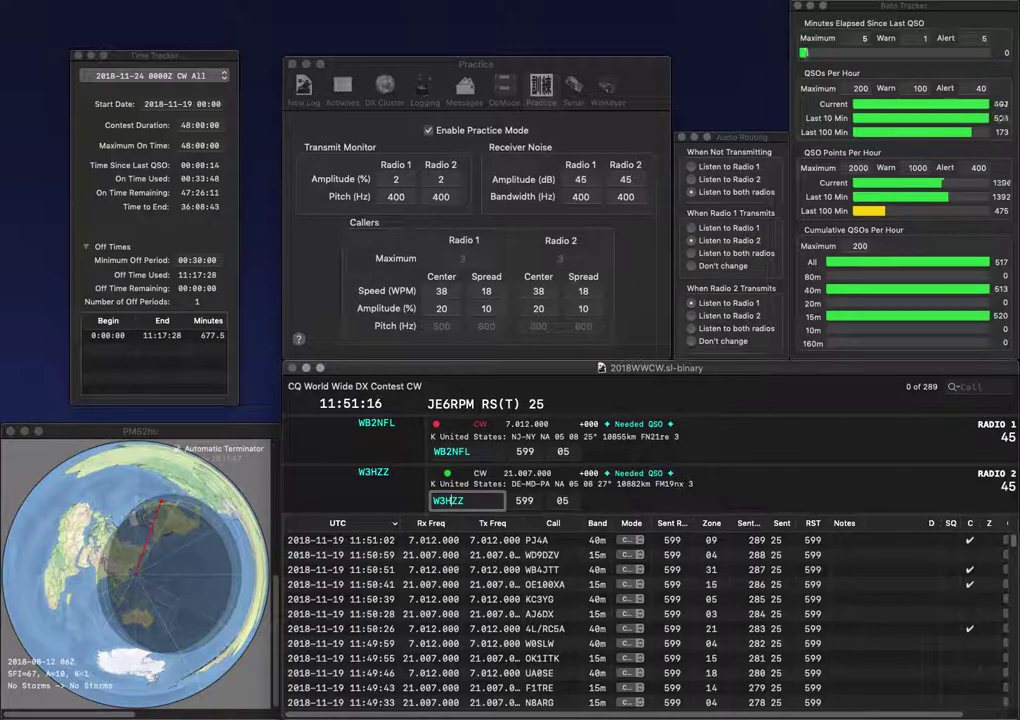
pyautogui.press('Return')
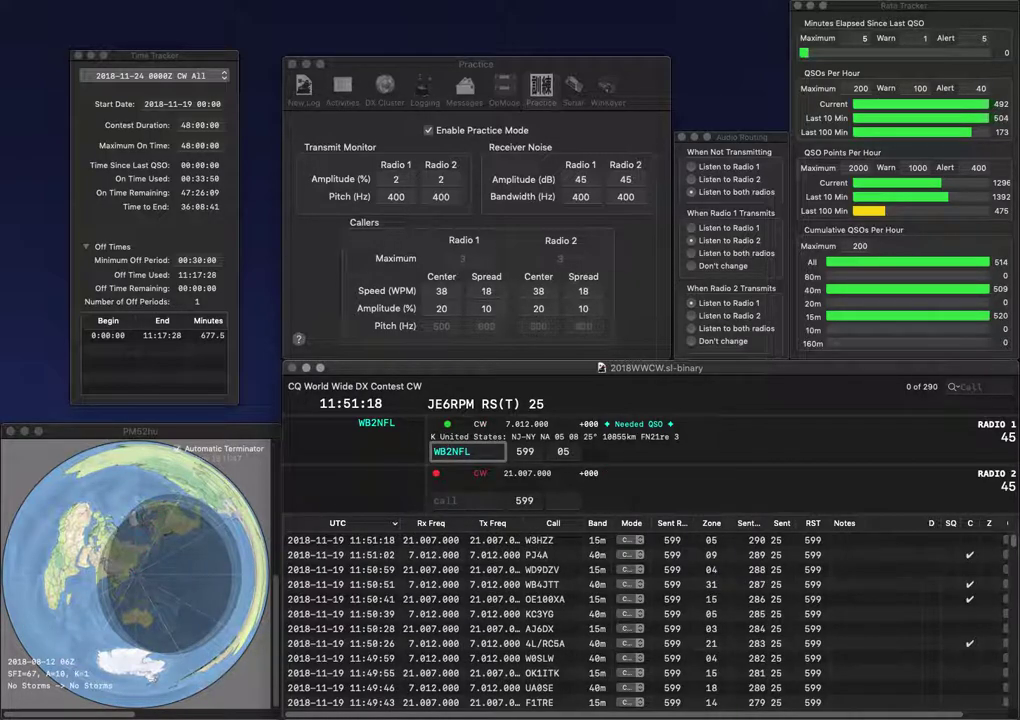
pyautogui.press('Return')
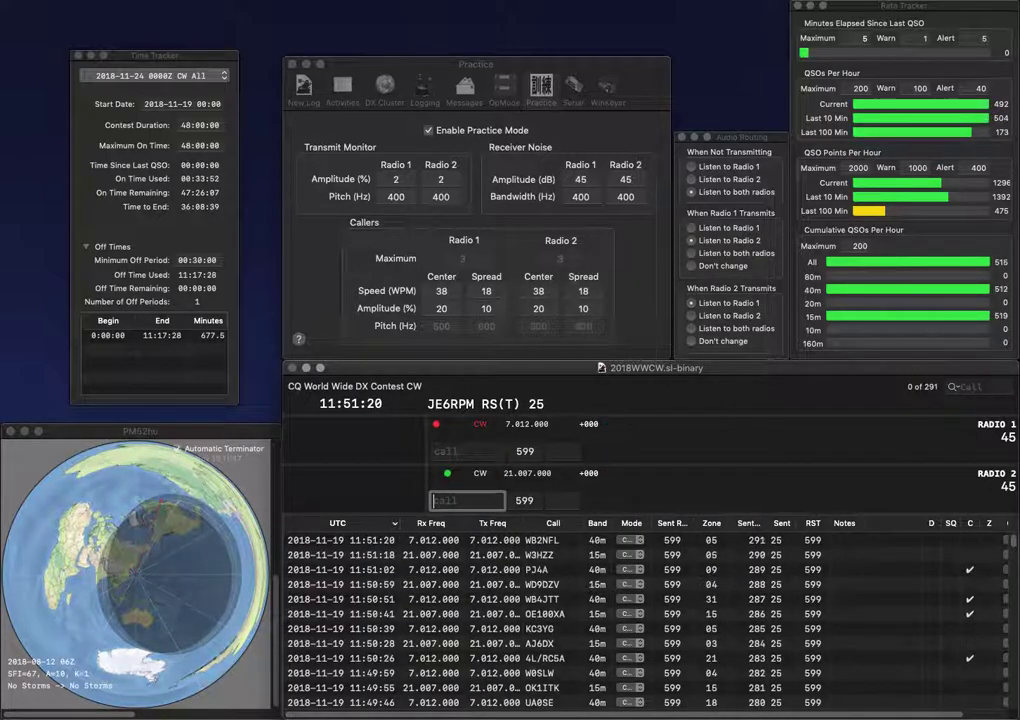
# Answer G3KZR on Radio 2 and WD0DD on Radio 1, and log both contacts.
pyautogui.write('G3KZR')
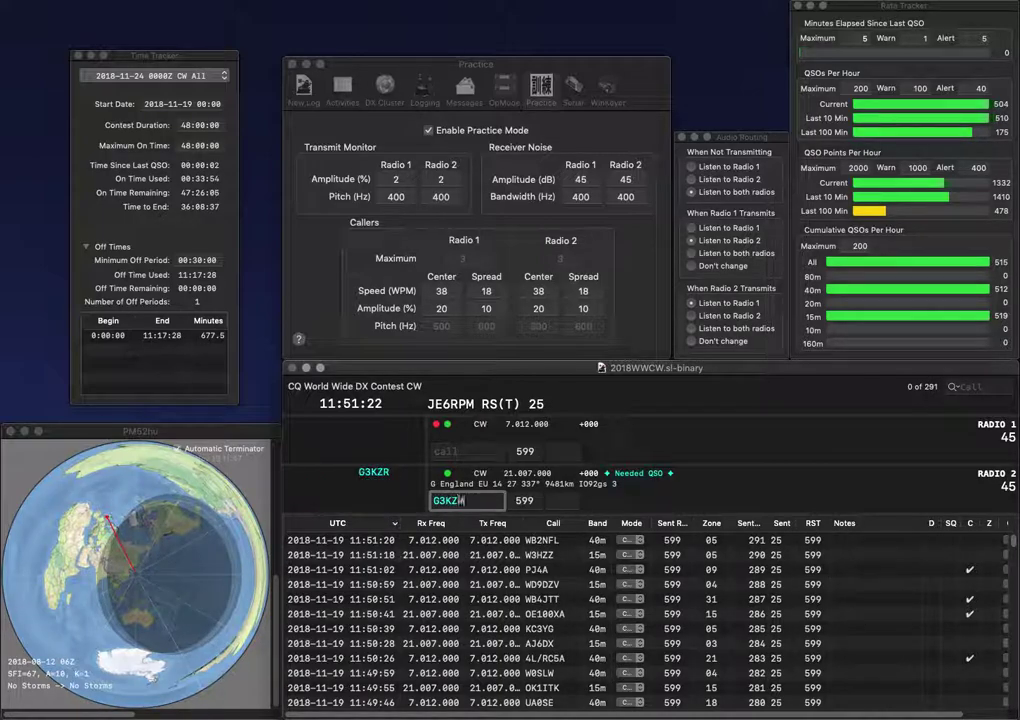
pyautogui.press('Return')
pyautogui.write('WE')
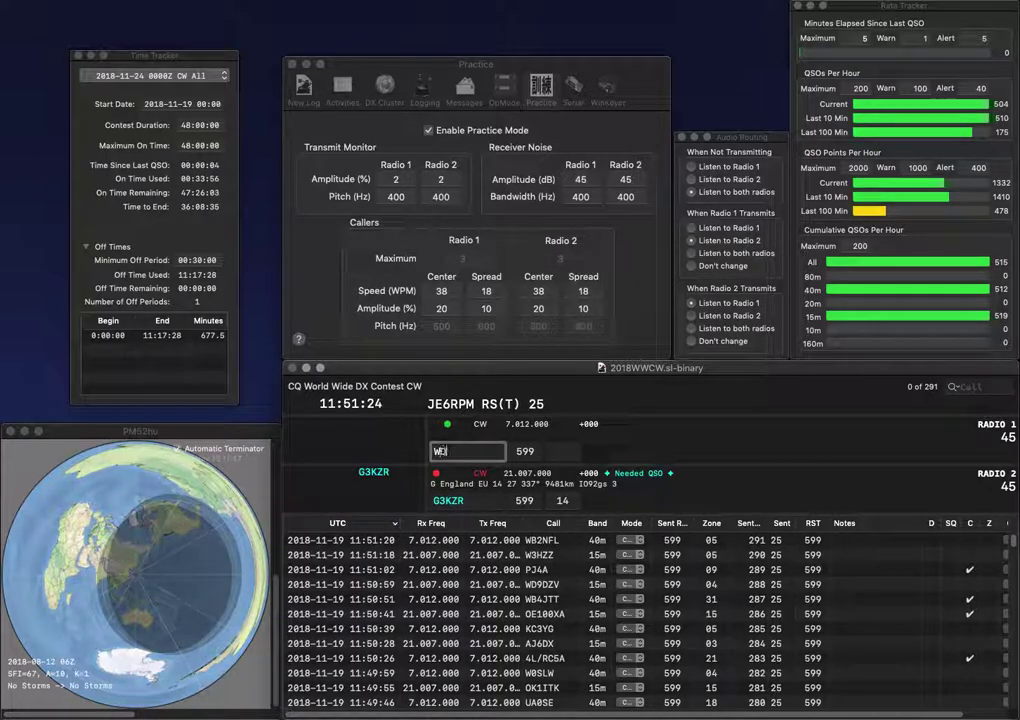
pyautogui.write('0DD')
pyautogui.press('Return')
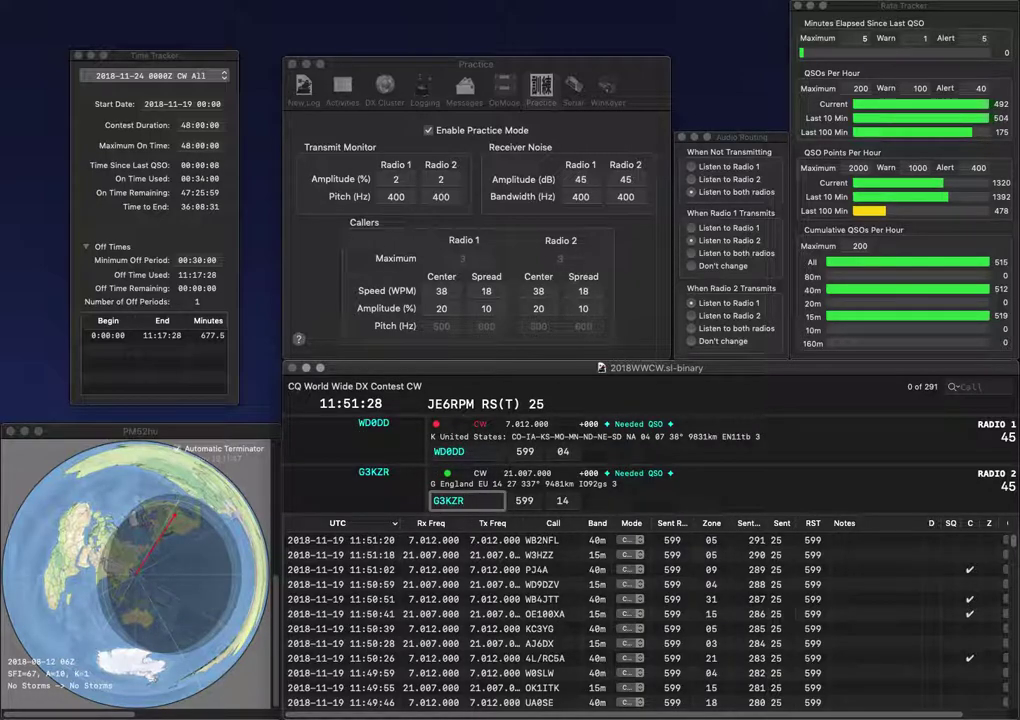
pyautogui.press('Return')
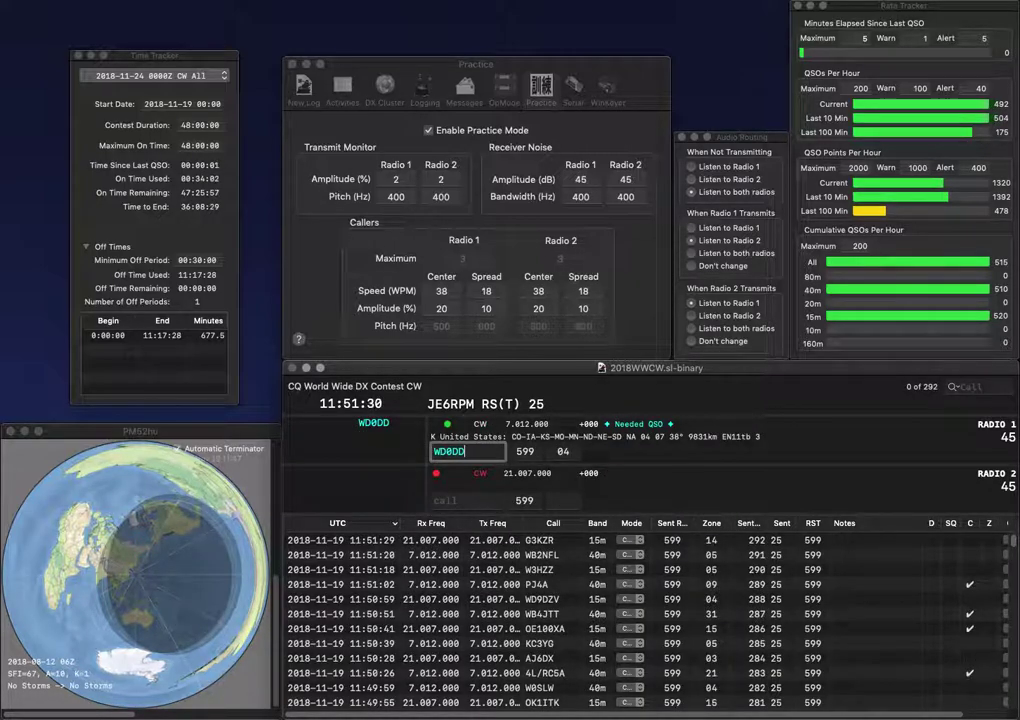
pyautogui.press('Return')
pyautogui.write('DF2AD')
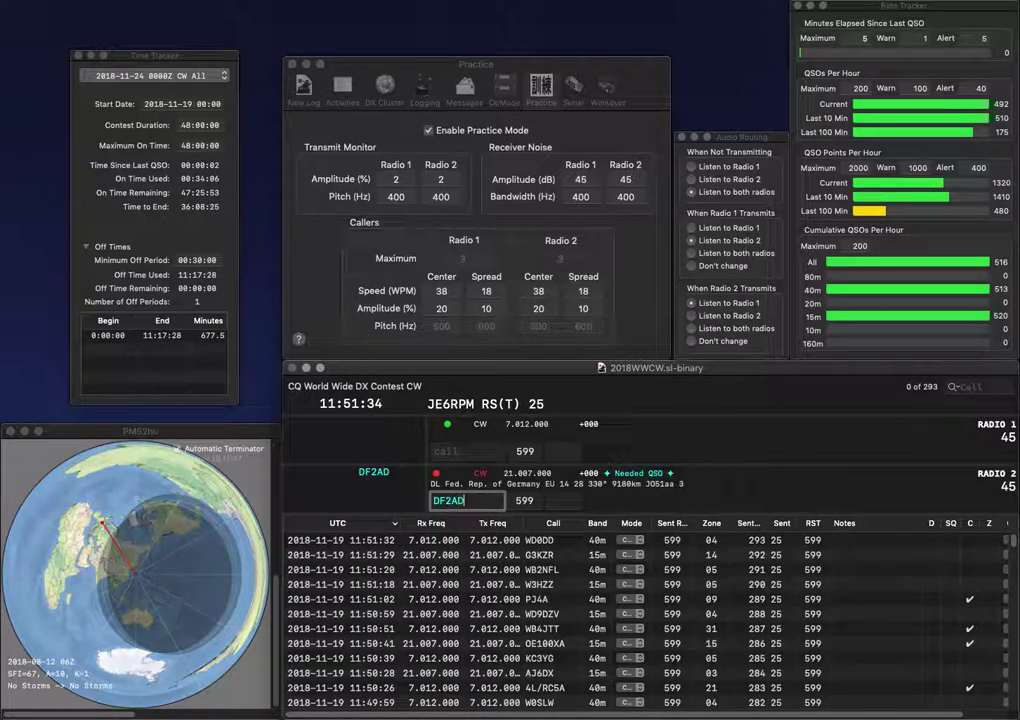
pyautogui.press('Return')
pyautogui.write('KF5')
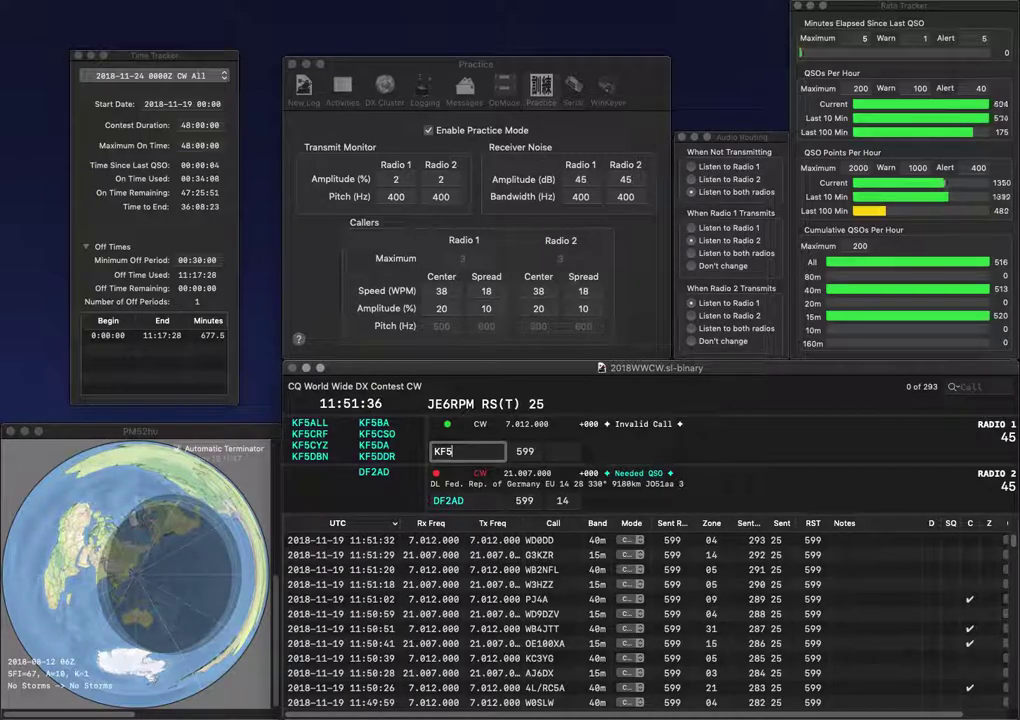
pyautogui.write('VRD')
pyautogui.press('Return')
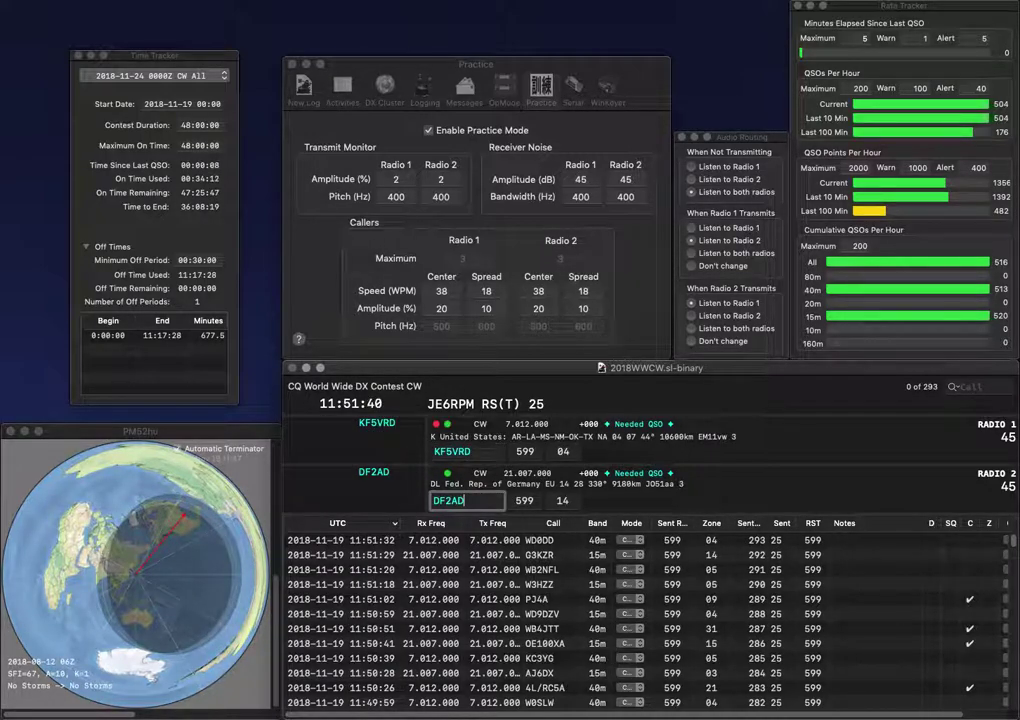
pyautogui.press('Return')
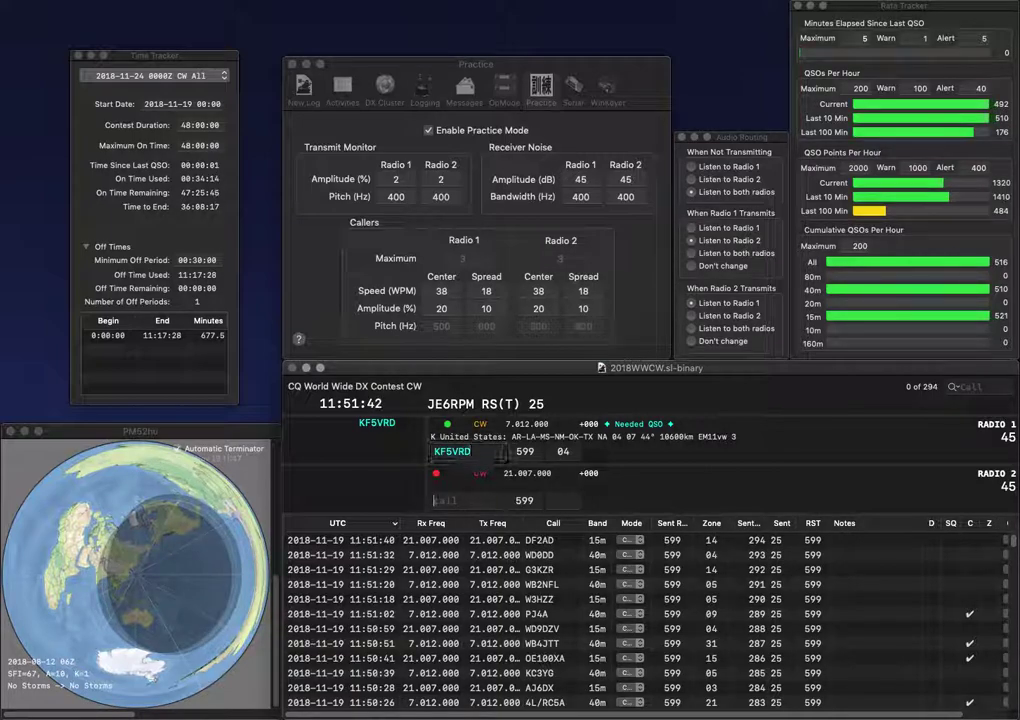
pyautogui.press('Return')
pyautogui.write('DK8QH')
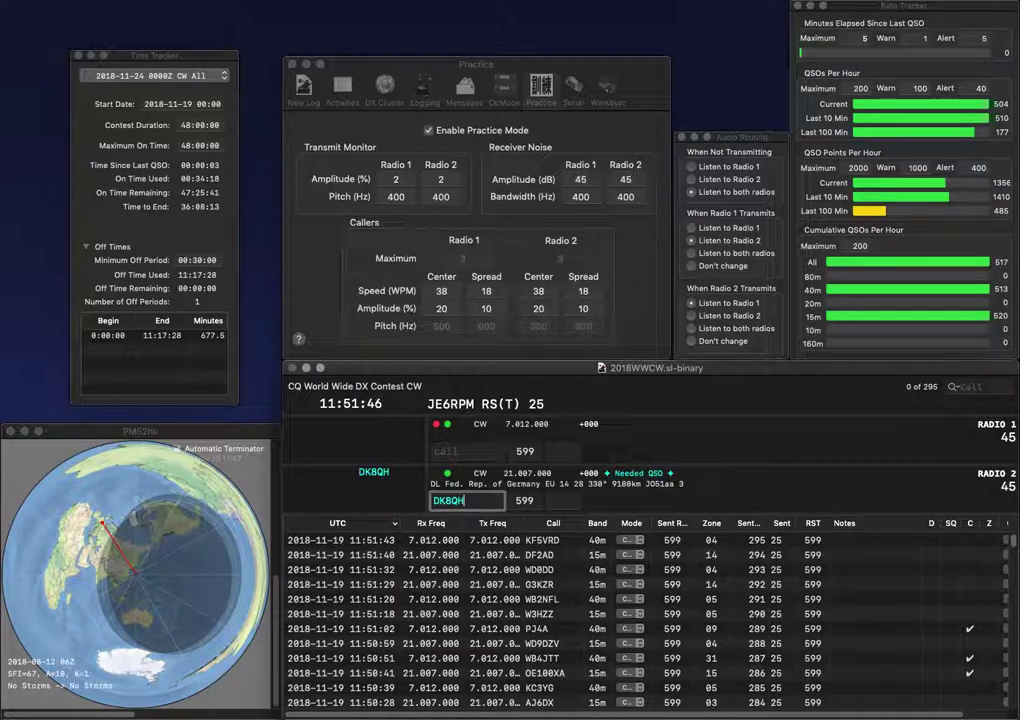
pyautogui.press('Return')
pyautogui.write('CC')
pyautogui.press('Return')
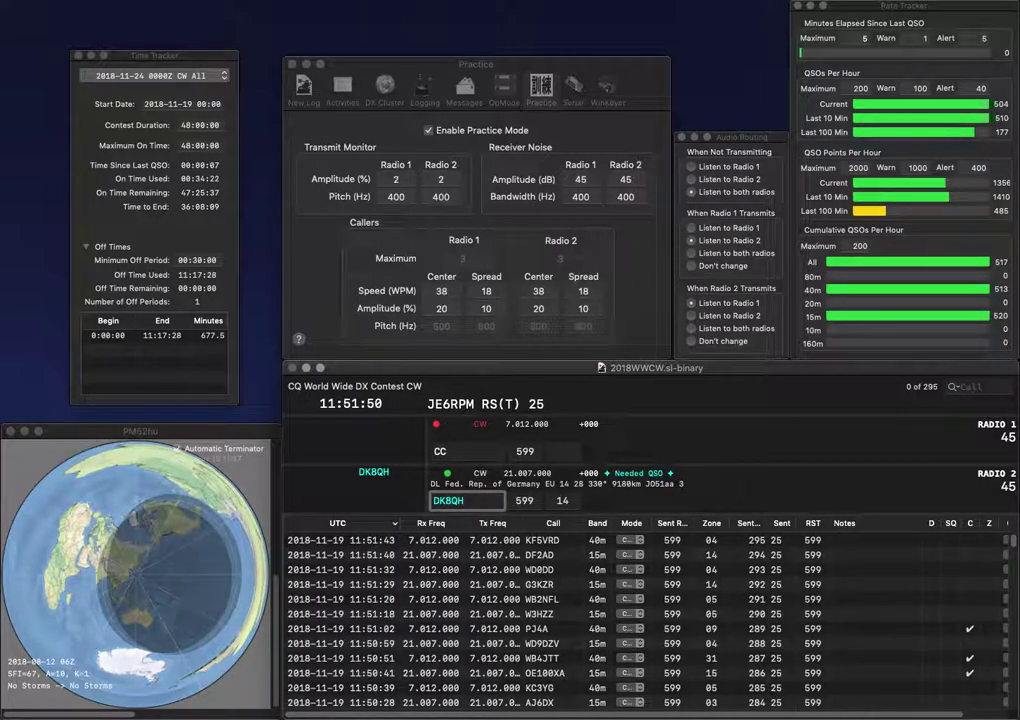
pyautogui.press('Return')
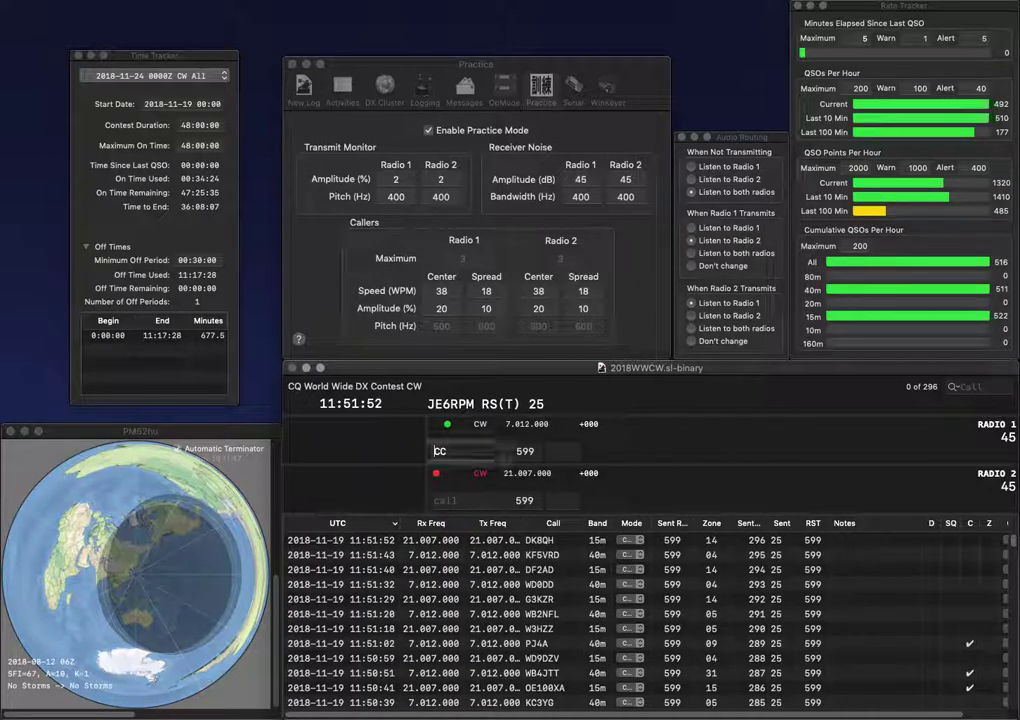
pyautogui.write('5')
pyautogui.write('UR')
pyautogui.press('Return')
pyautogui.write('KB3SHV')
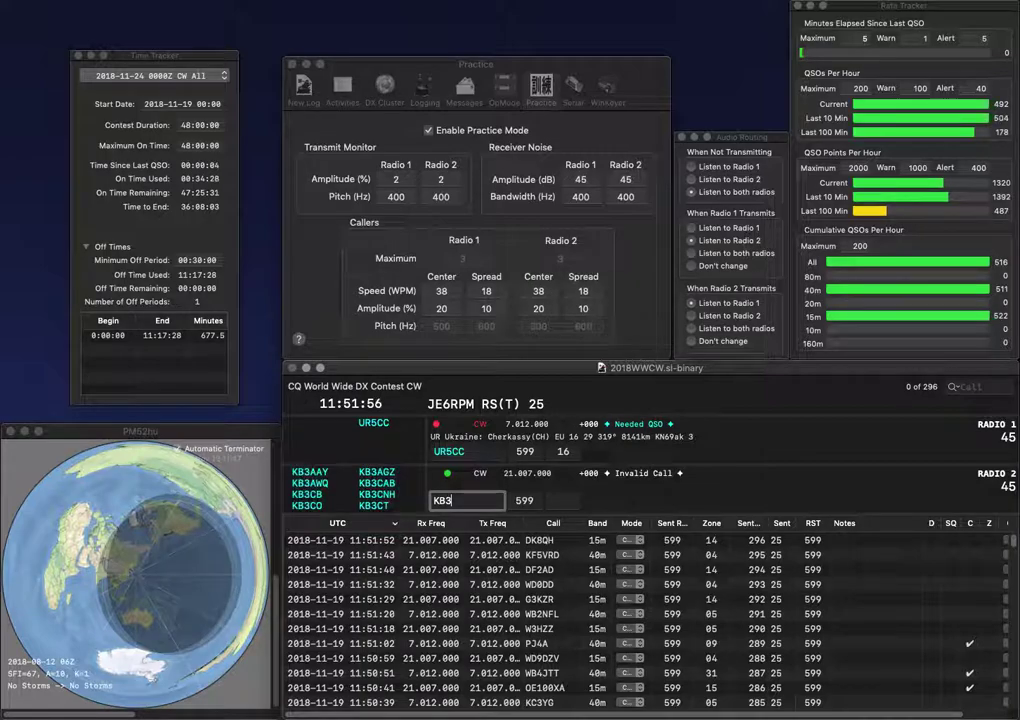
pyautogui.press('Return')
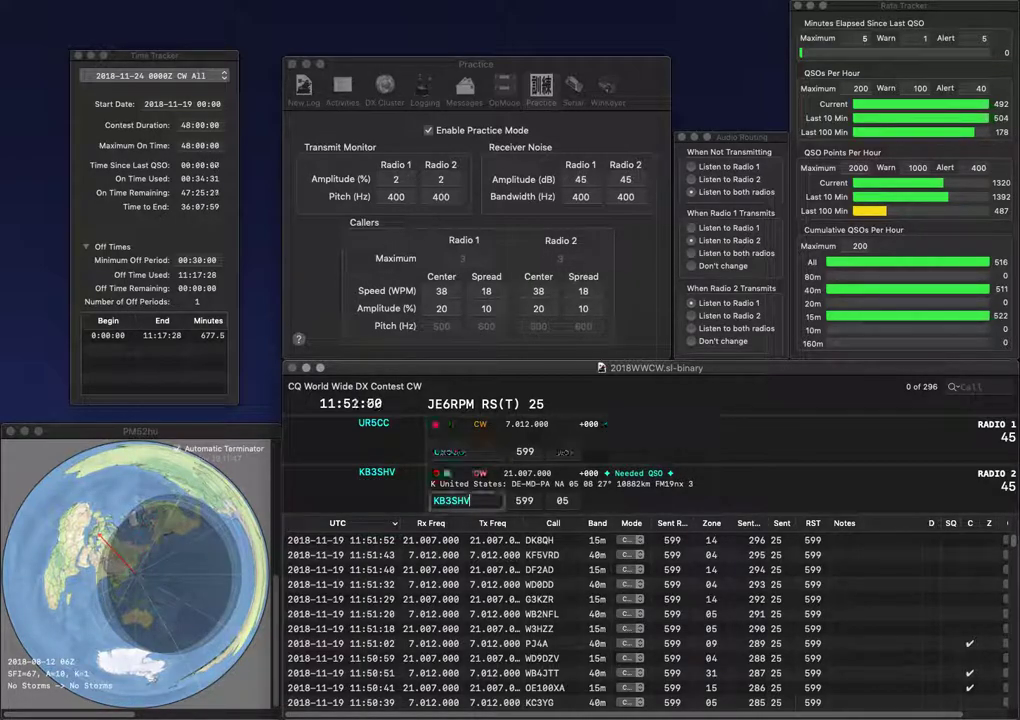
pyautogui.press('Return')
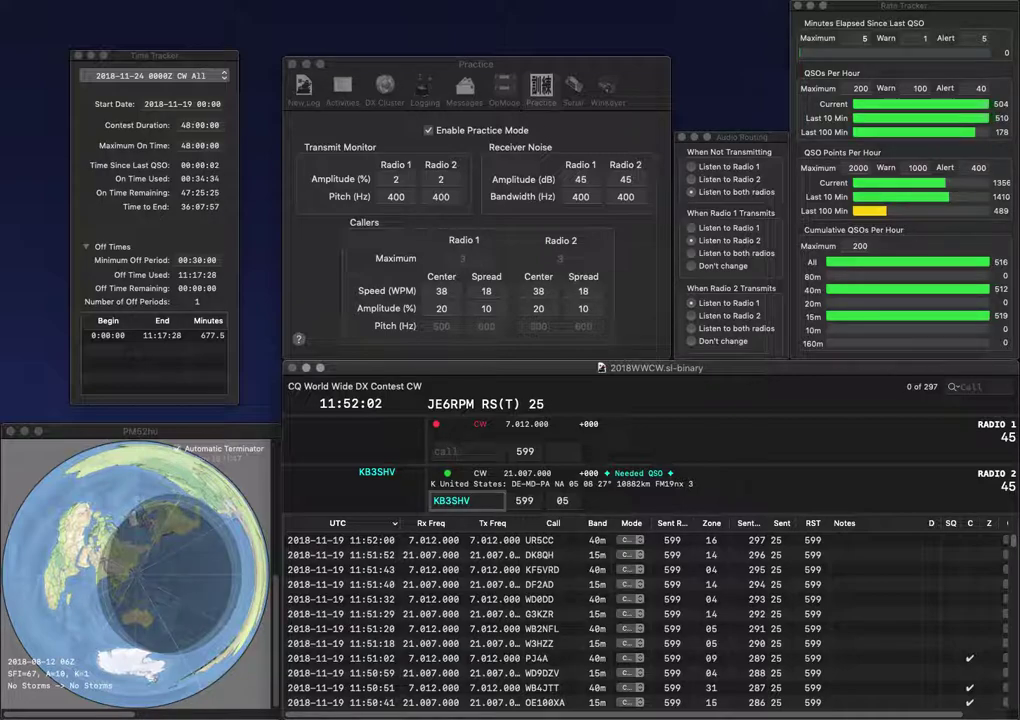
pyautogui.press('Return')
pyautogui.write('OK')
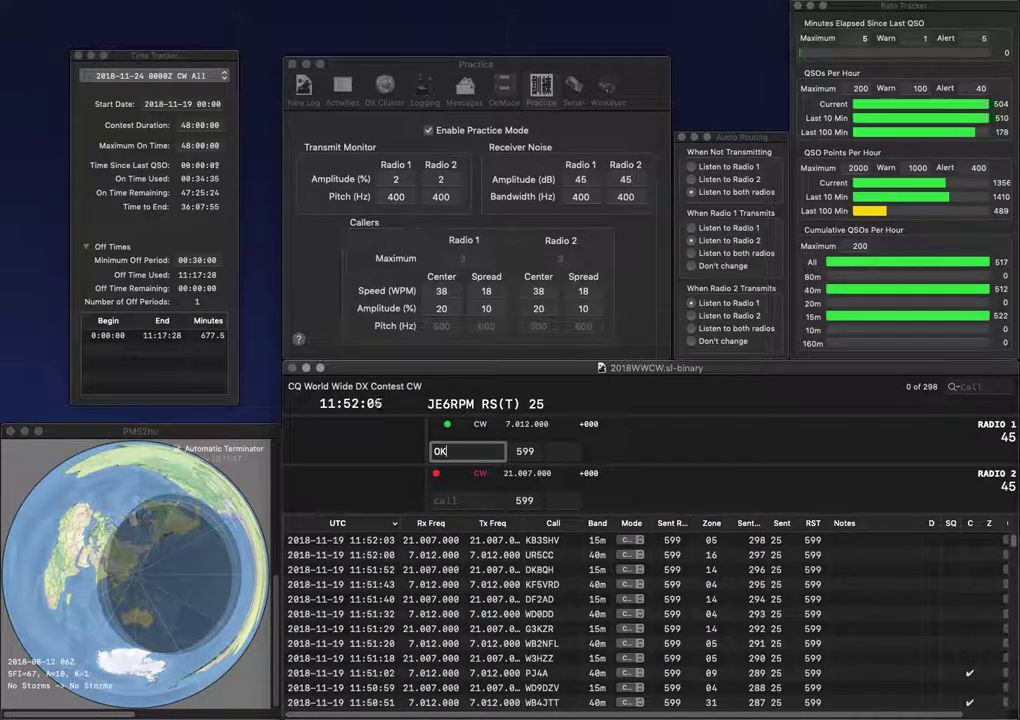
pyautogui.write('4RQ')
pyautogui.press('Return')
pyautogui.write('WP')
pyautogui.write('7DR')
pyautogui.press('Home')
pyautogui.press('Delete')
pyautogui.press('Delete')
pyautogui.write('PY')
pyautogui.press('Return')
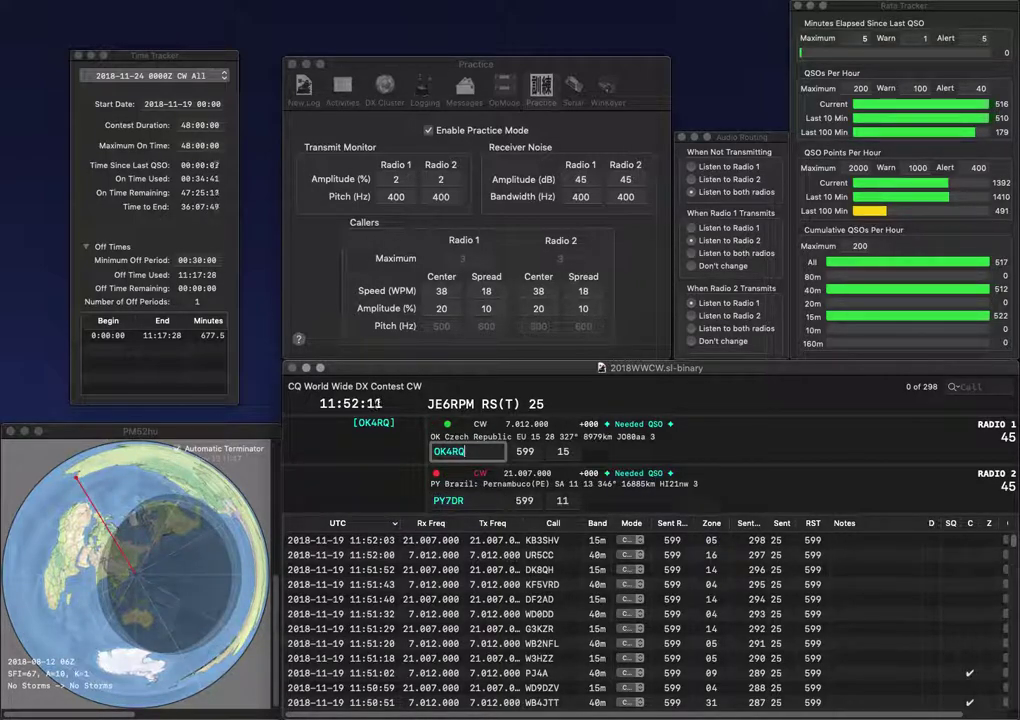
pyautogui.press('Return')
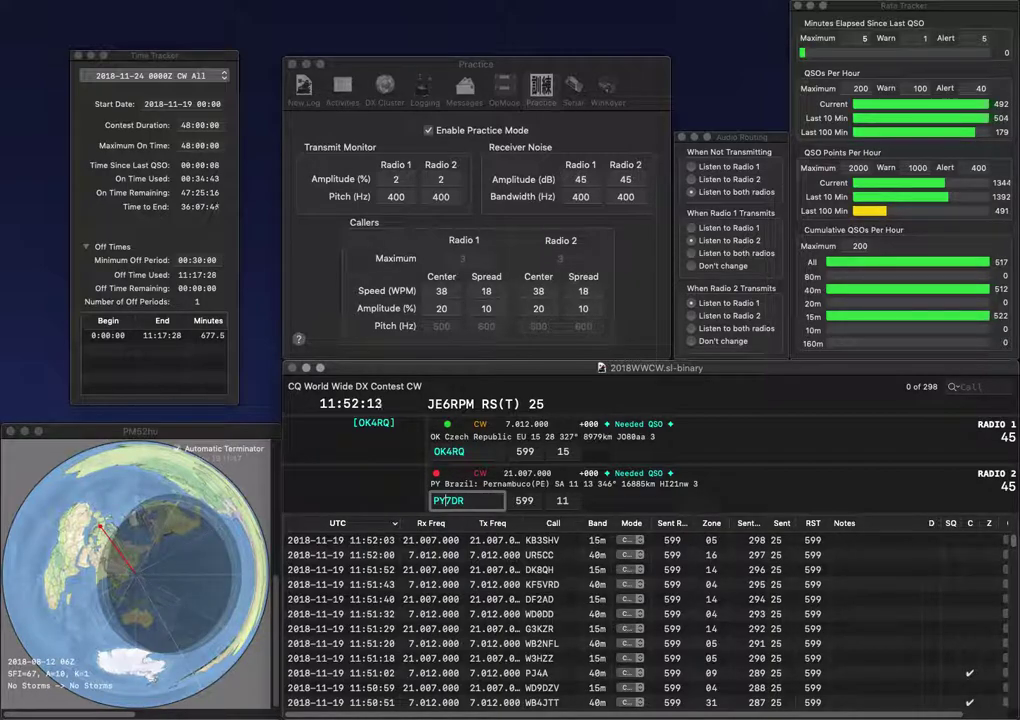
pyautogui.press('Left')
pyautogui.press('Left')
pyautogui.press('BackSpace')
pyautogui.write('7')
pyautogui.press('Right')
pyautogui.press('BackSpace')
pyautogui.write('B')
pyautogui.press('Return')
pyautogui.write('RT')
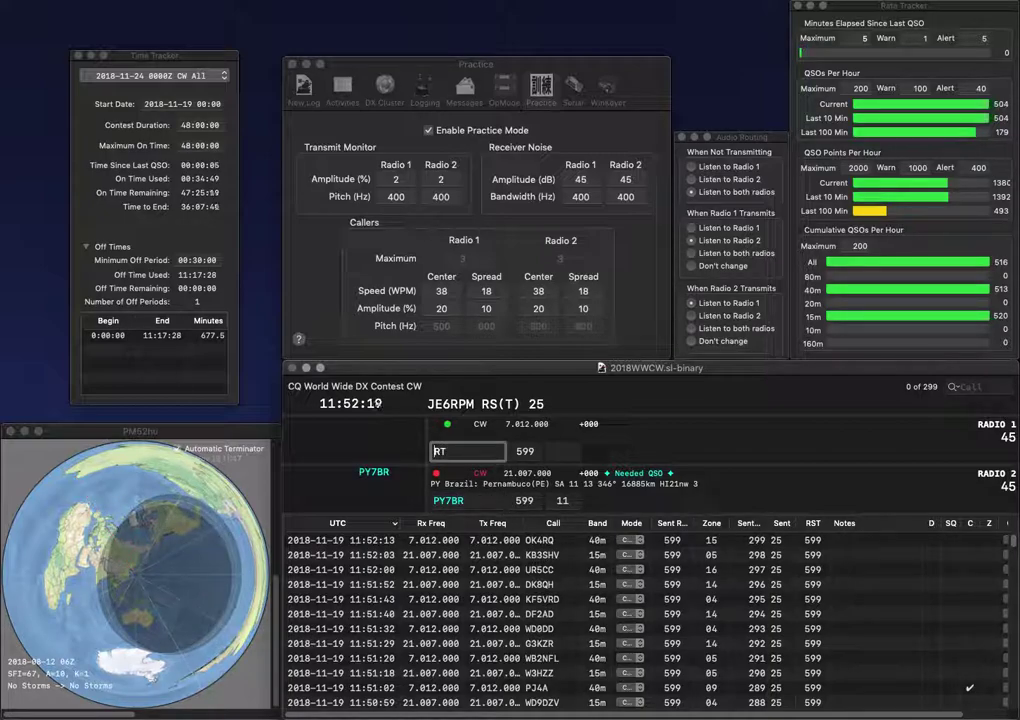
pyautogui.write('K5')
pyautogui.press('Return')
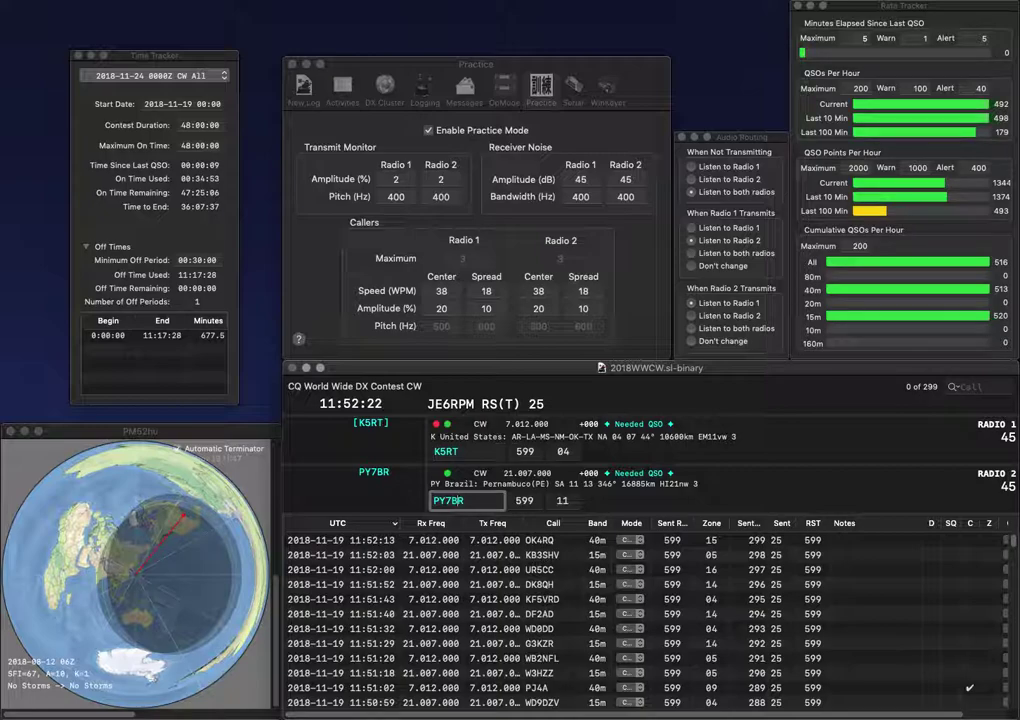
pyautogui.press('Return')
pyautogui.write('YT')
pyautogui.press('Return')
pyautogui.press('Tab')
pyautogui.write('9')
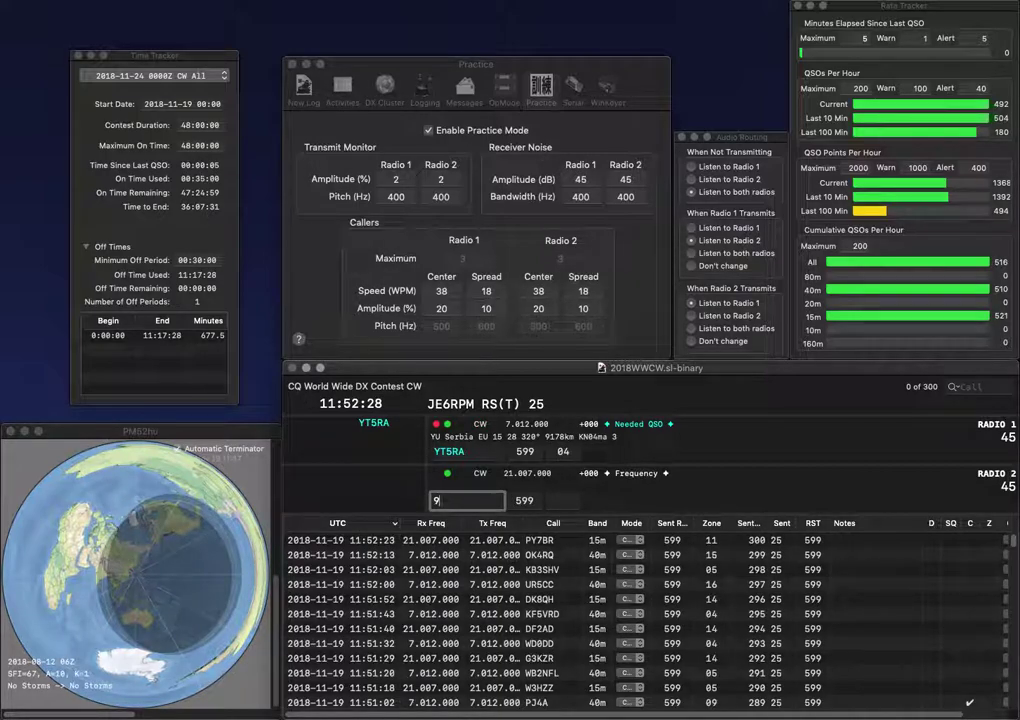
pyautogui.press('Return')
pyautogui.press('Tab')
pyautogui.press('Return')
pyautogui.write('K')
pyautogui.press('BackSpace')
pyautogui.press('BackSpace')
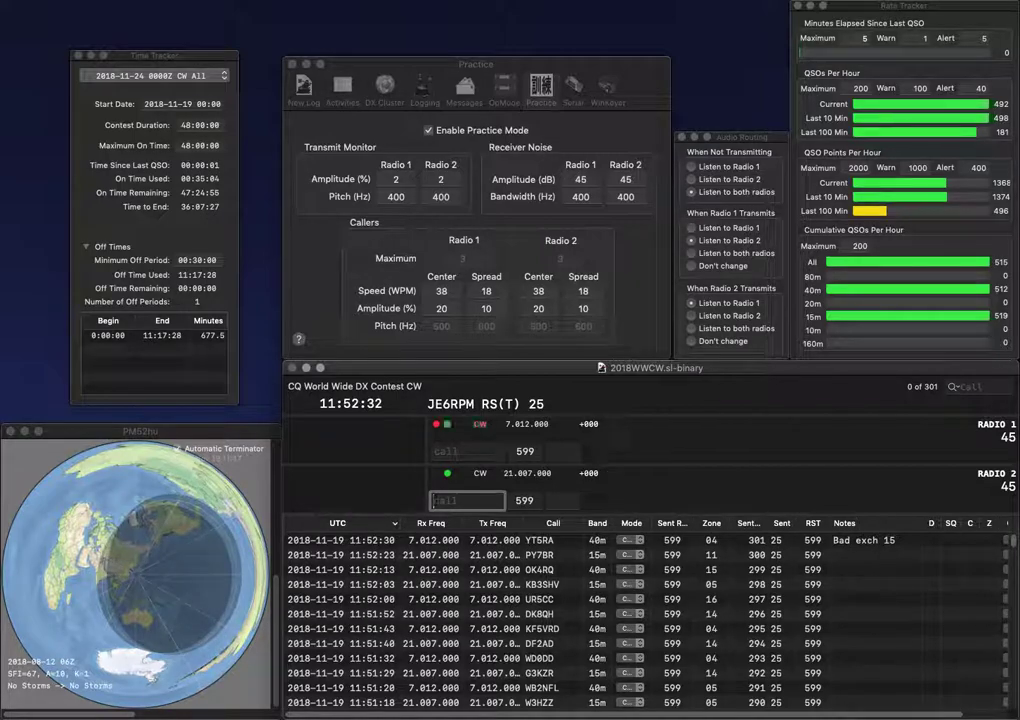
# Answer the partial calls WB9C on Radio 1 and RWAA on Radio 2.
pyautogui.press('Tab')
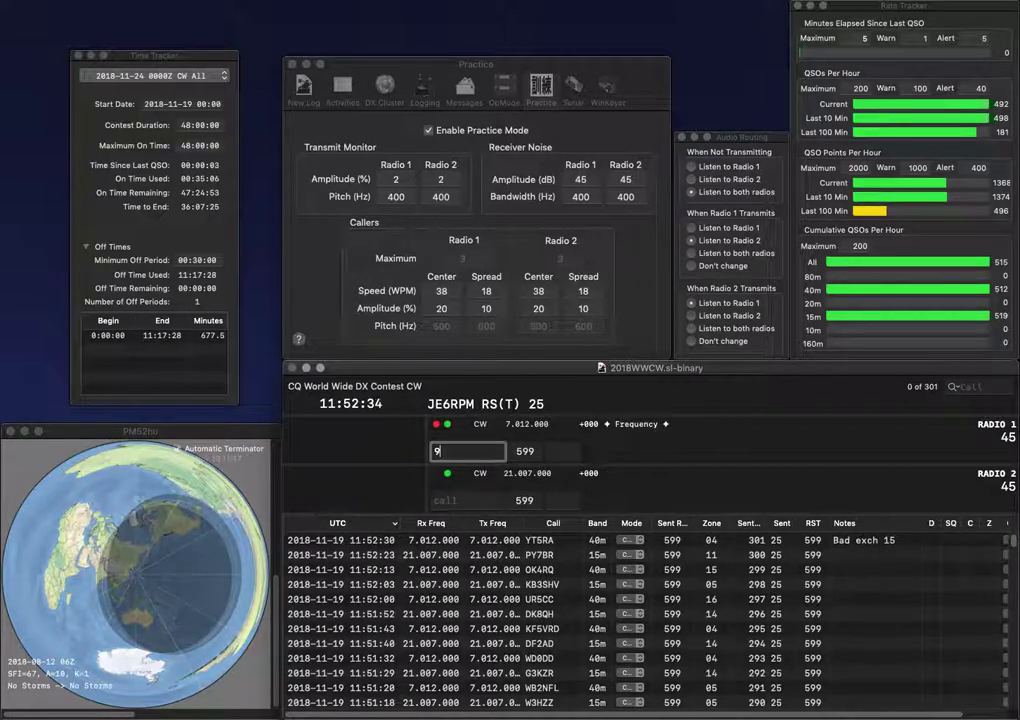
pyautogui.press('Return')
pyautogui.write('R')
pyautogui.press('Return')
pyautogui.press('Left')
pyautogui.press('Left')
pyautogui.write('WB')
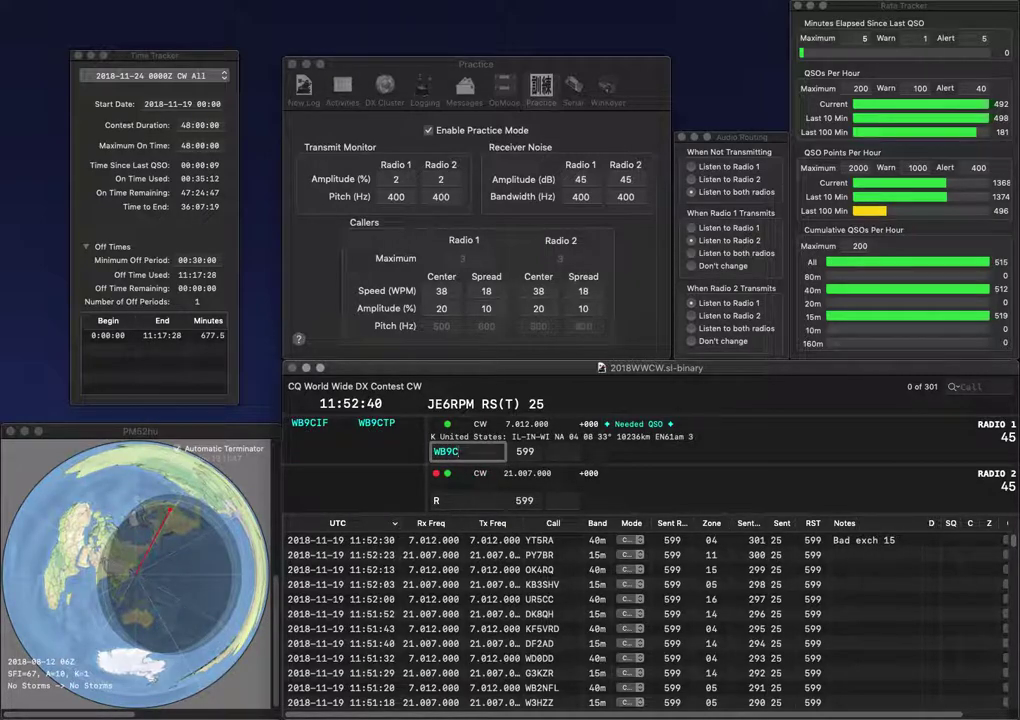
pyautogui.press('Return')
pyautogui.write('WAA')
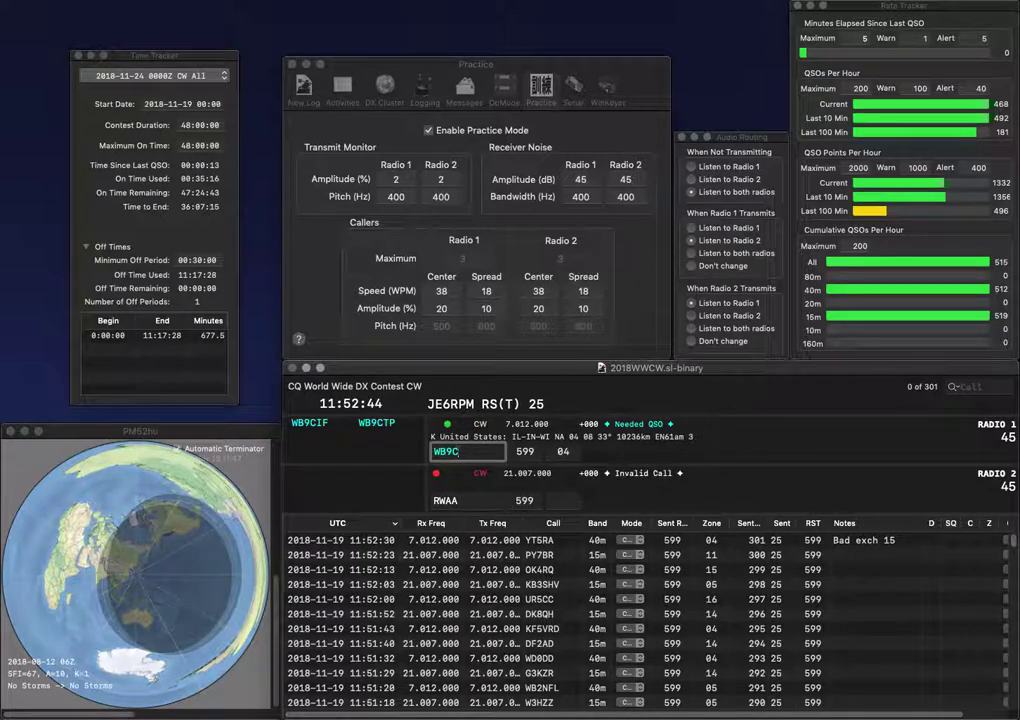
pyautogui.press('BackSpace')
pyautogui.press('BackSpace')
pyautogui.write('8LD')
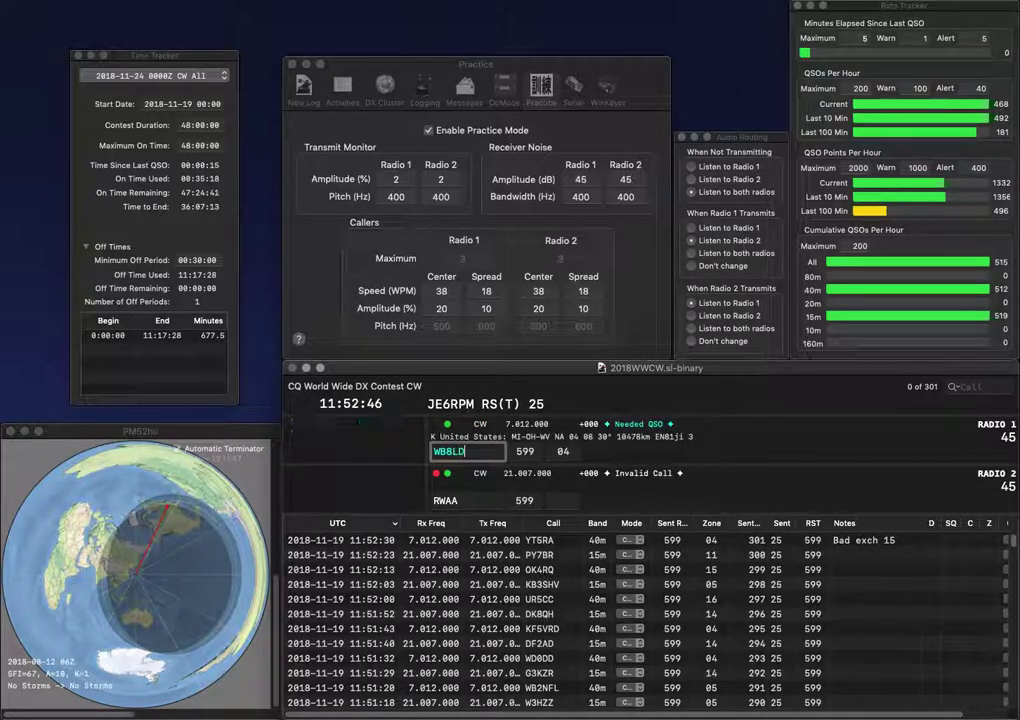
pyautogui.press('BackSpace')
pyautogui.press('BackSpace')
pyautogui.press('Return')
pyautogui.press('Left')
pyautogui.press('Left')
pyautogui.press('Left')
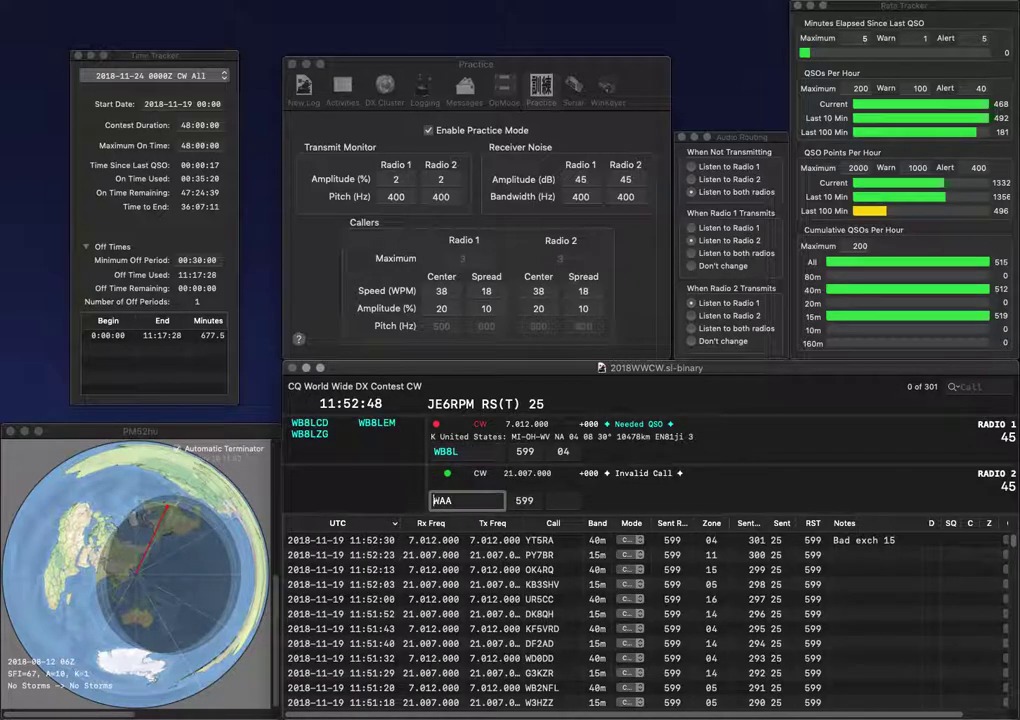
pyautogui.press('BackSpace')
# Complete the Radio 1 call as WB8LCD and answer it.
pyautogui.write('D')
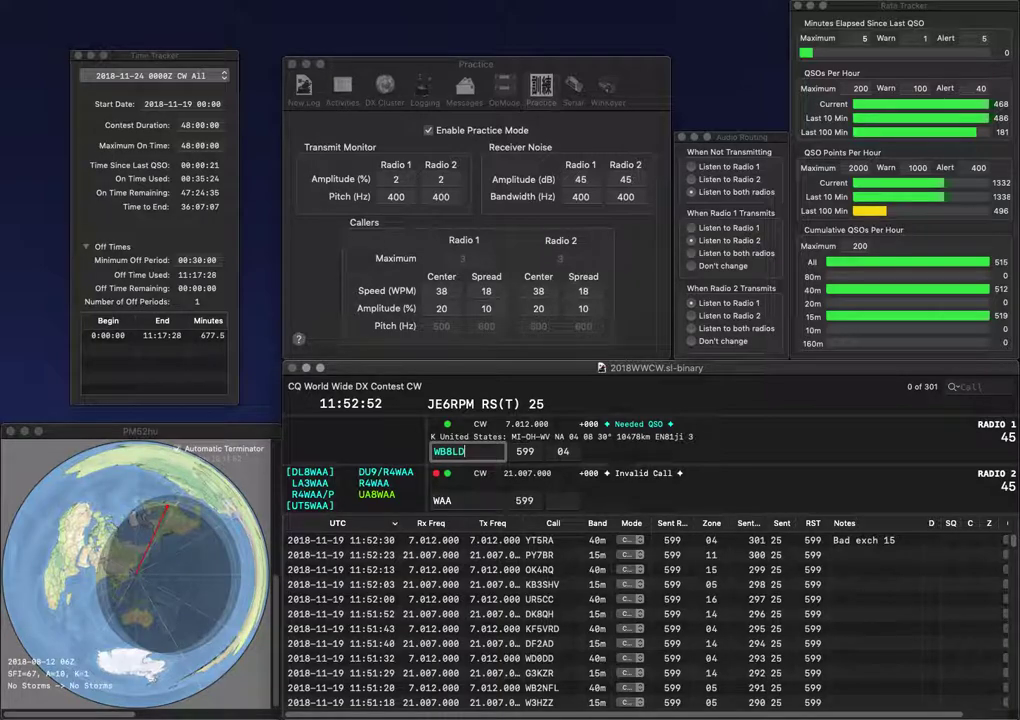
pyautogui.write('C')
pyautogui.press('BackSpace')
pyautogui.press('BackSpace')
pyautogui.write('CD')
pyautogui.press('Return')
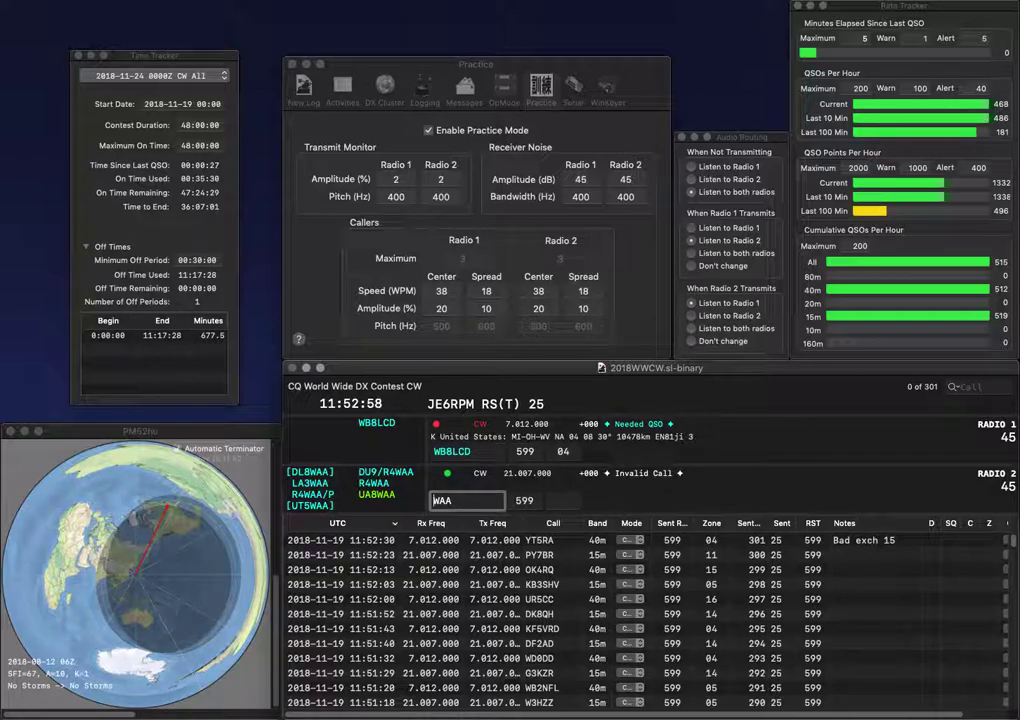
# Log the WB8LCD contact on Radio 1 and change the Radio 2 call to DU9/4WAA.
pyautogui.press('Home')
pyautogui.write('DU9/')
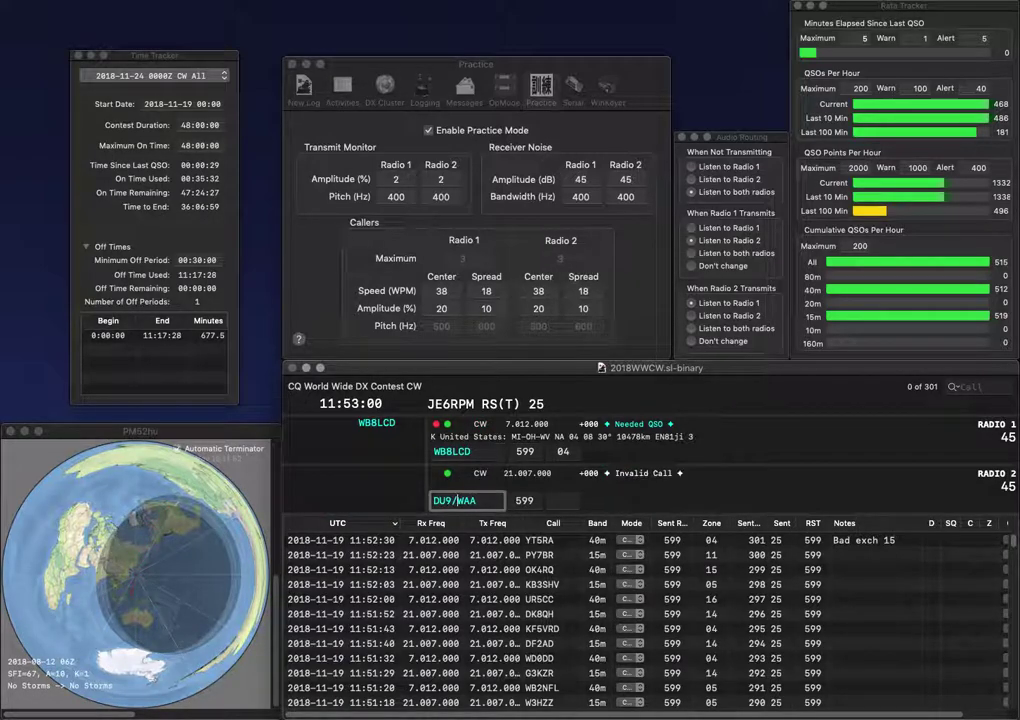
pyautogui.write('ER')
pyautogui.press('BackSpace')
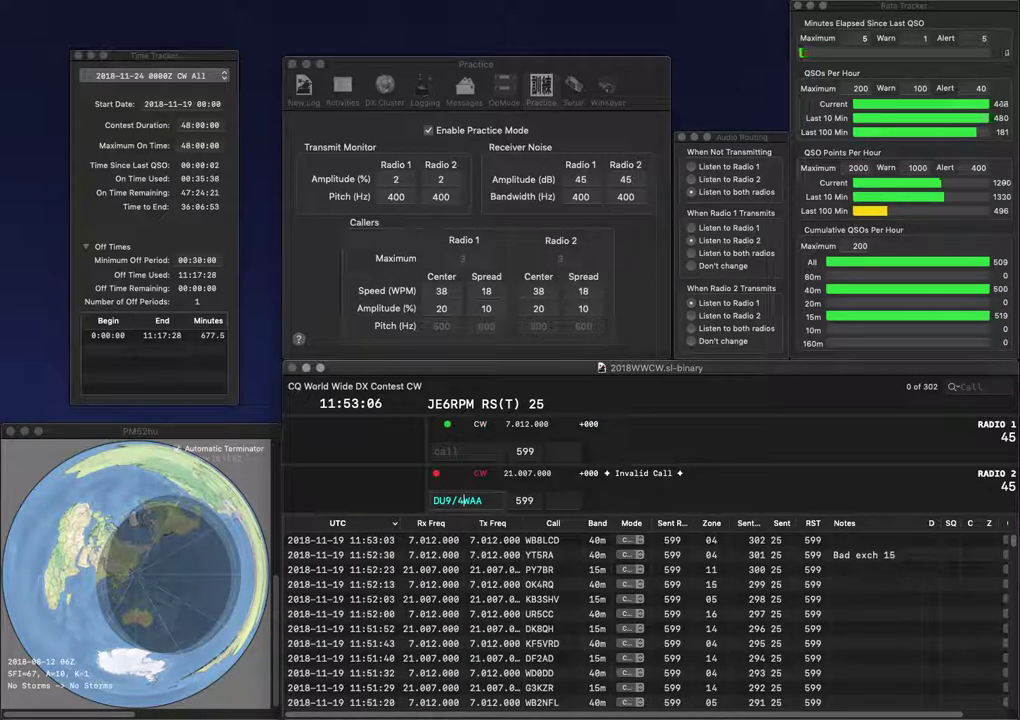
pyautogui.press('Tab')
pyautogui.write('AC')
pyautogui.press('BackSpace')
pyautogui.press('Tab')
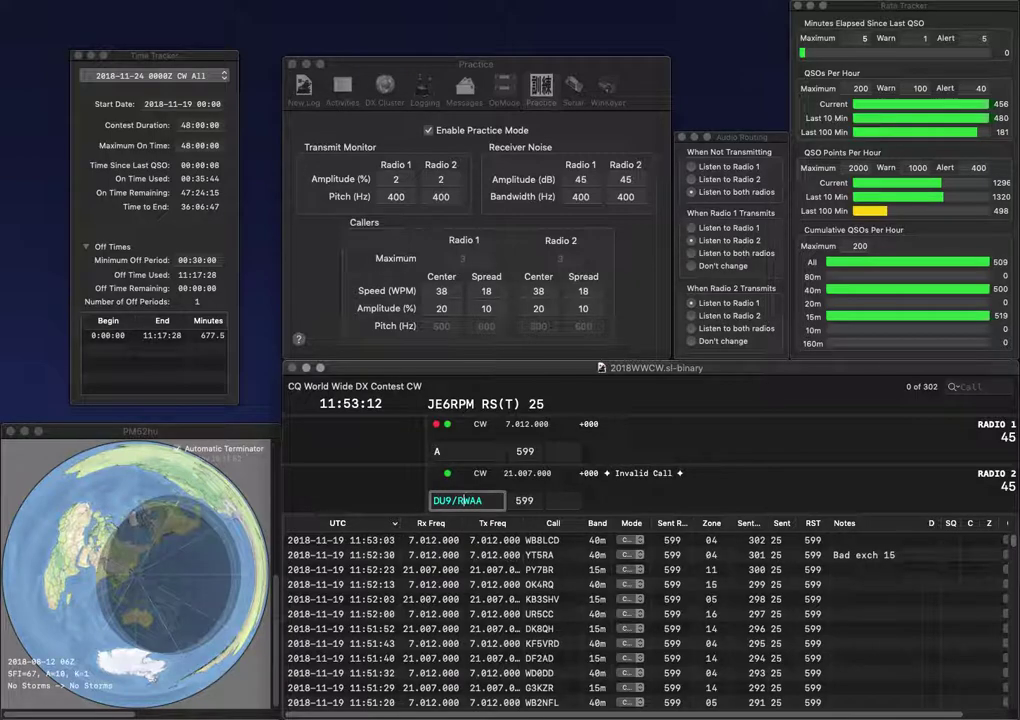
pyautogui.write('4')
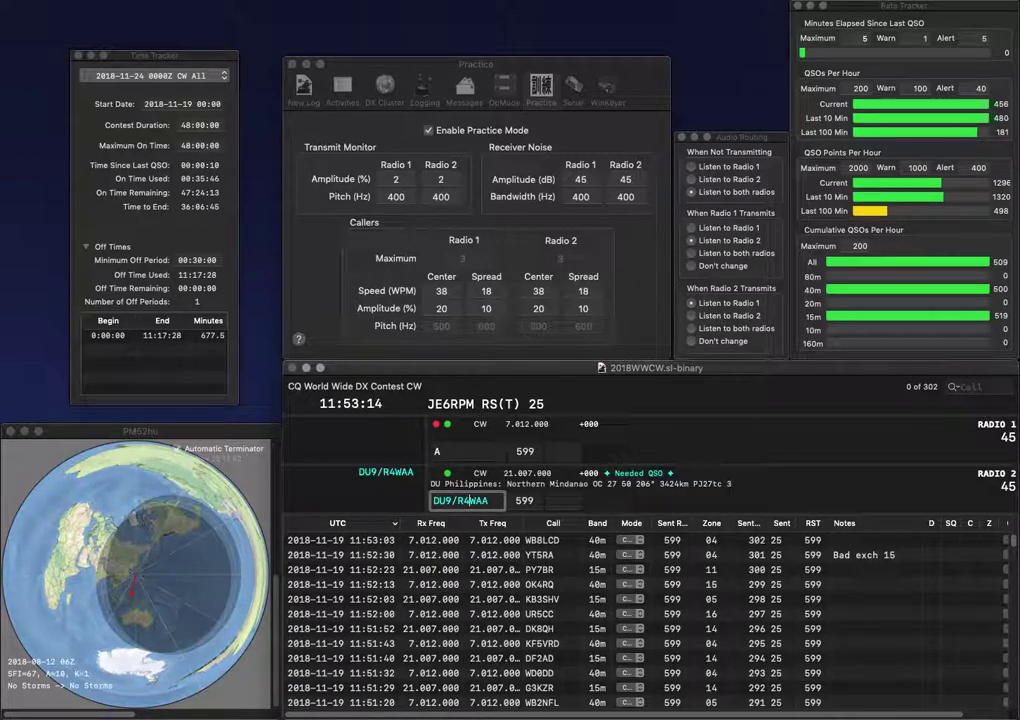
pyautogui.press('Return')
pyautogui.write('N')
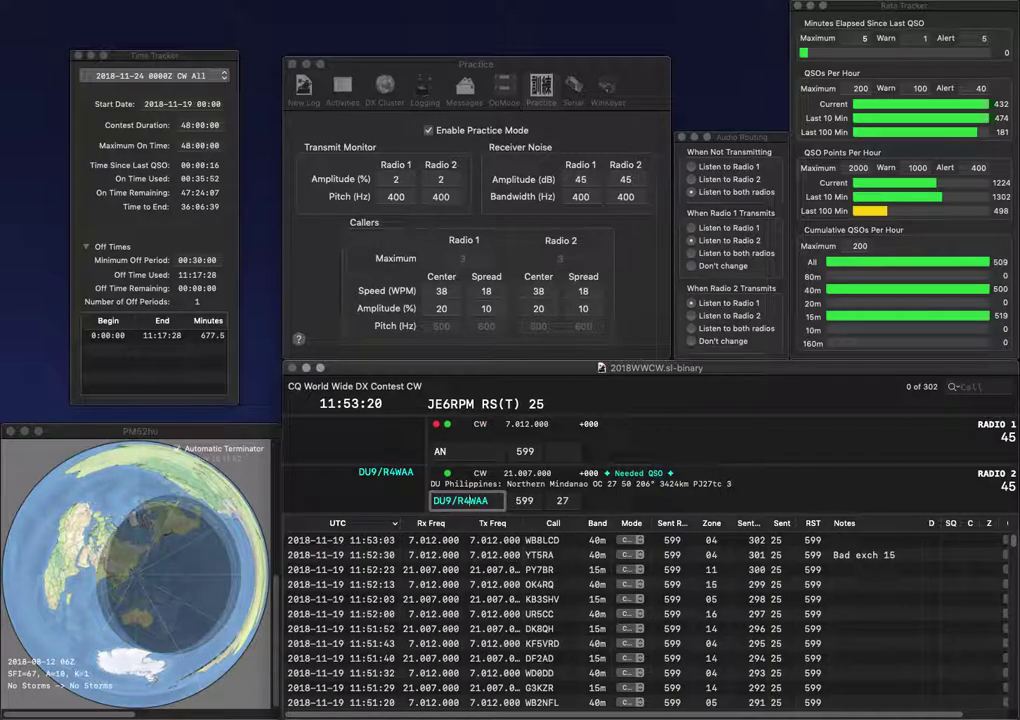
pyautogui.press('Return')
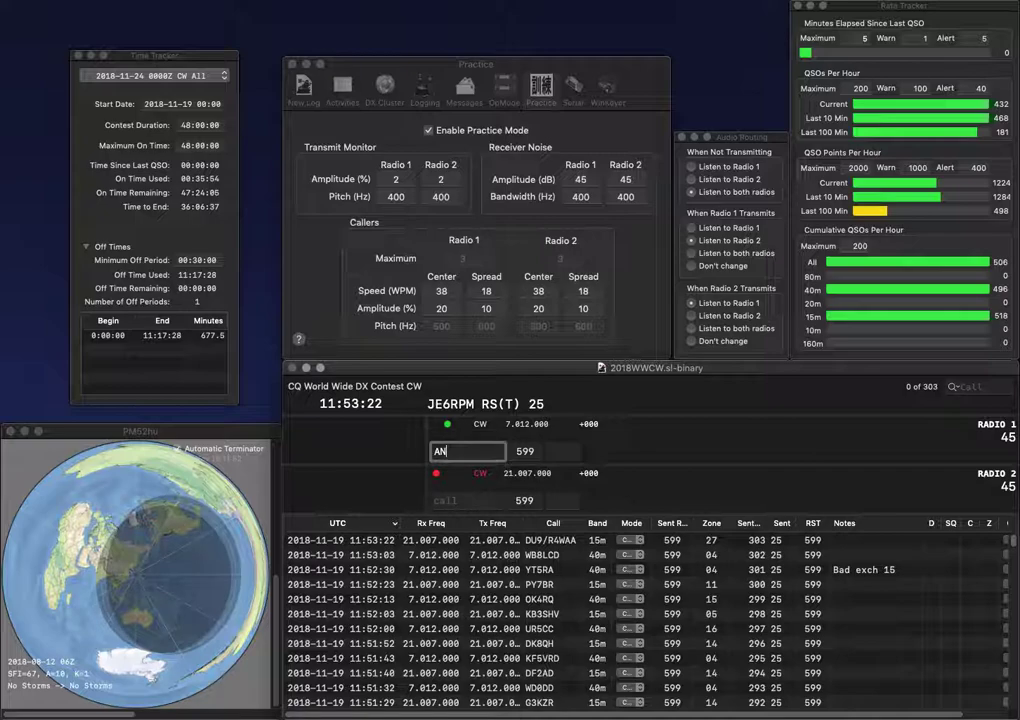